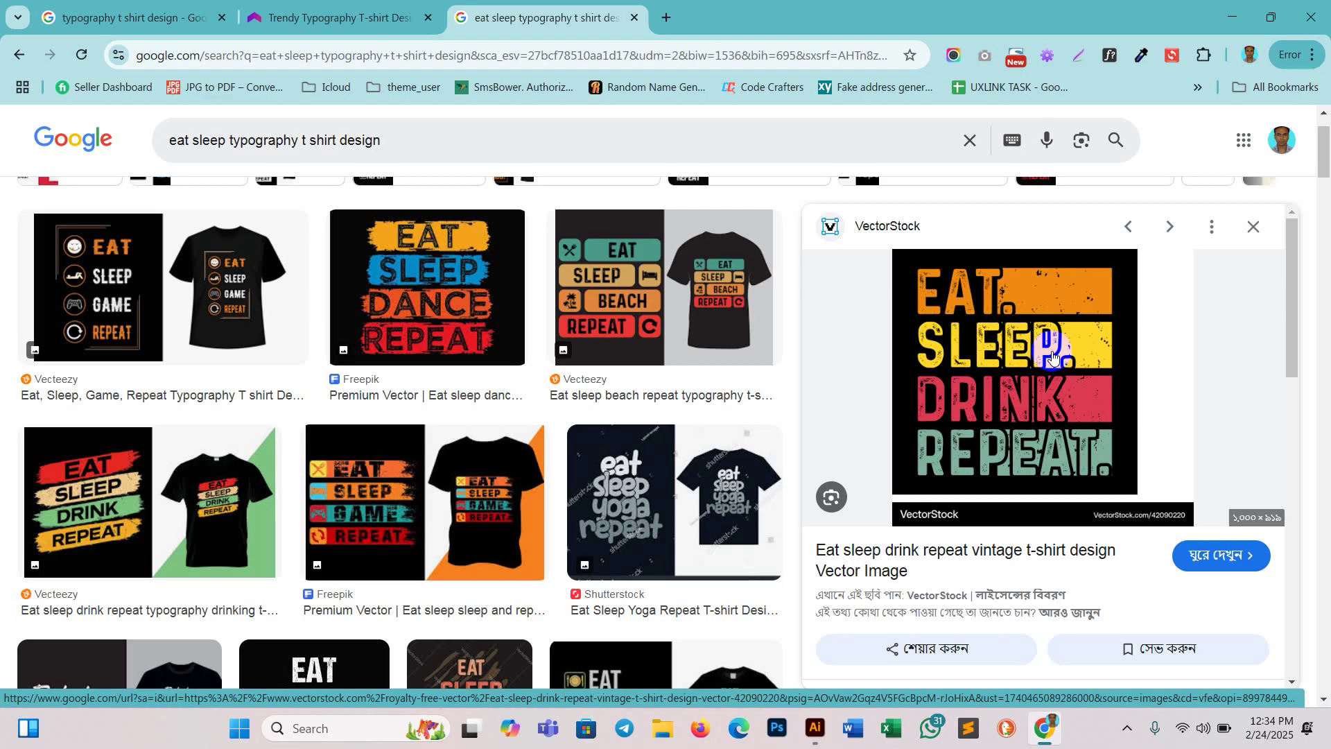
Step: Copy the "Eat sleep drink repeat" vintage t-shirt image and paste it into the blank Illustrator document
right_click(1015, 409)
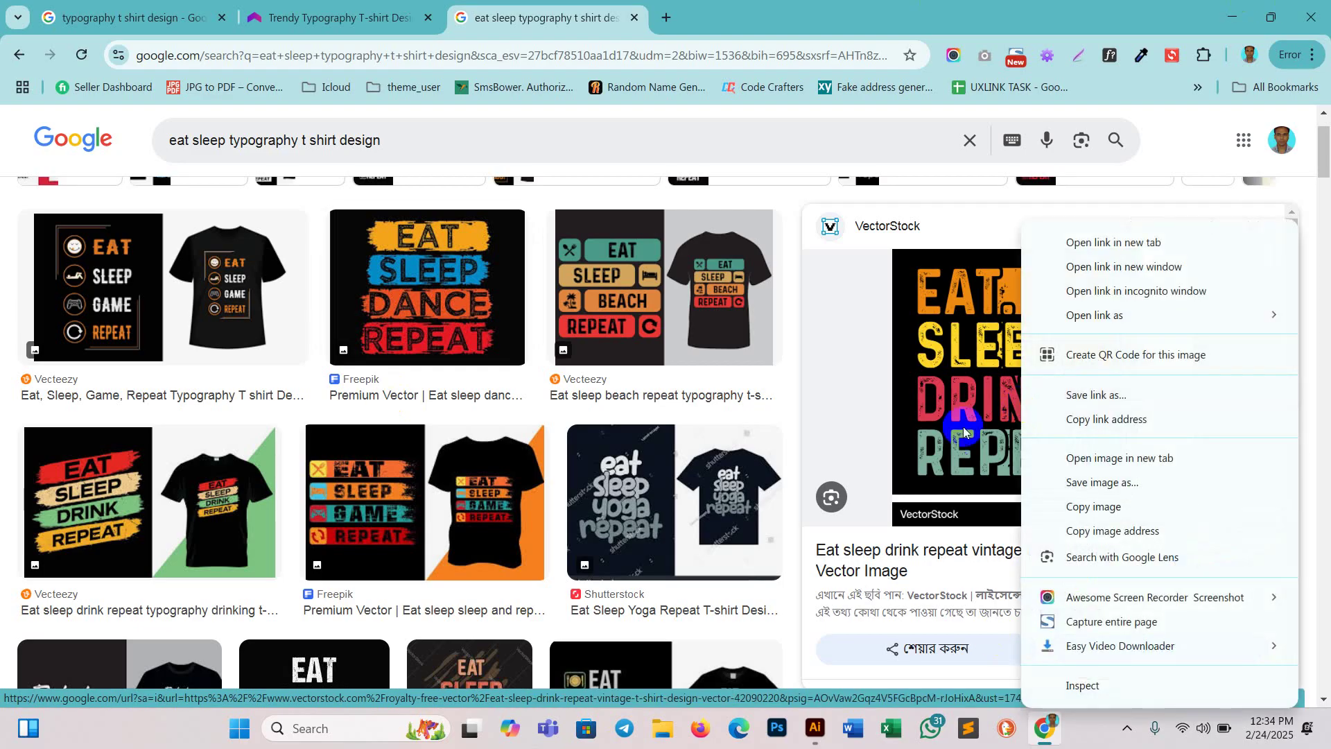
left_click(1096, 506)
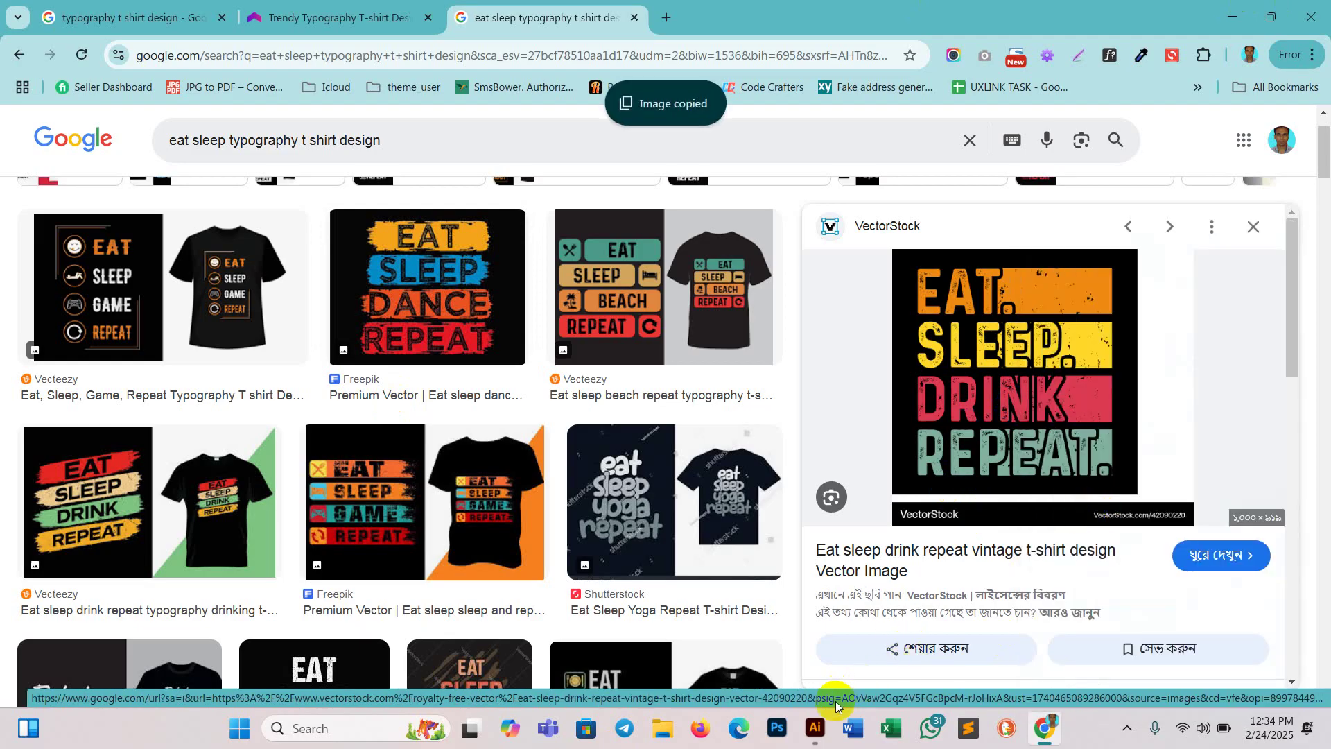
left_click(814, 728)
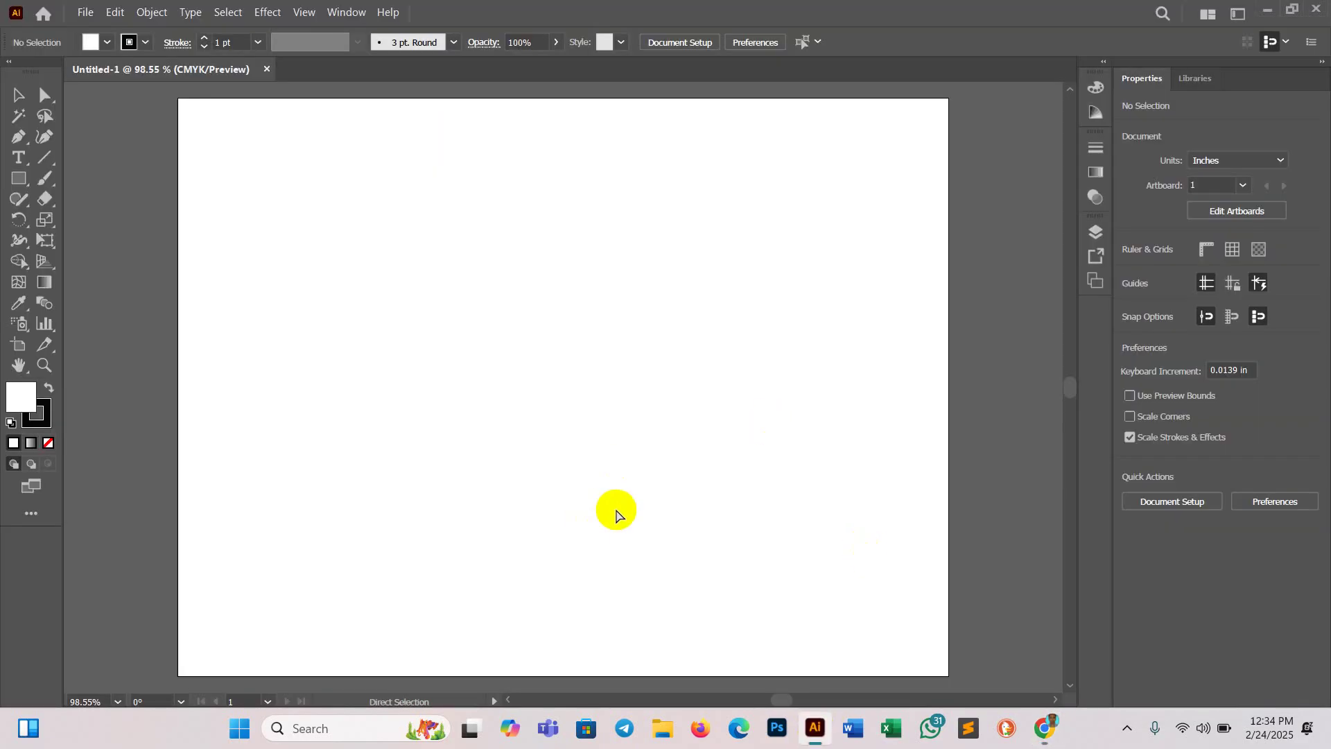
key("ctrl+v")
left_click_drag(342, 288, 520, 591)
left_click_drag(749, 496, 618, 377)
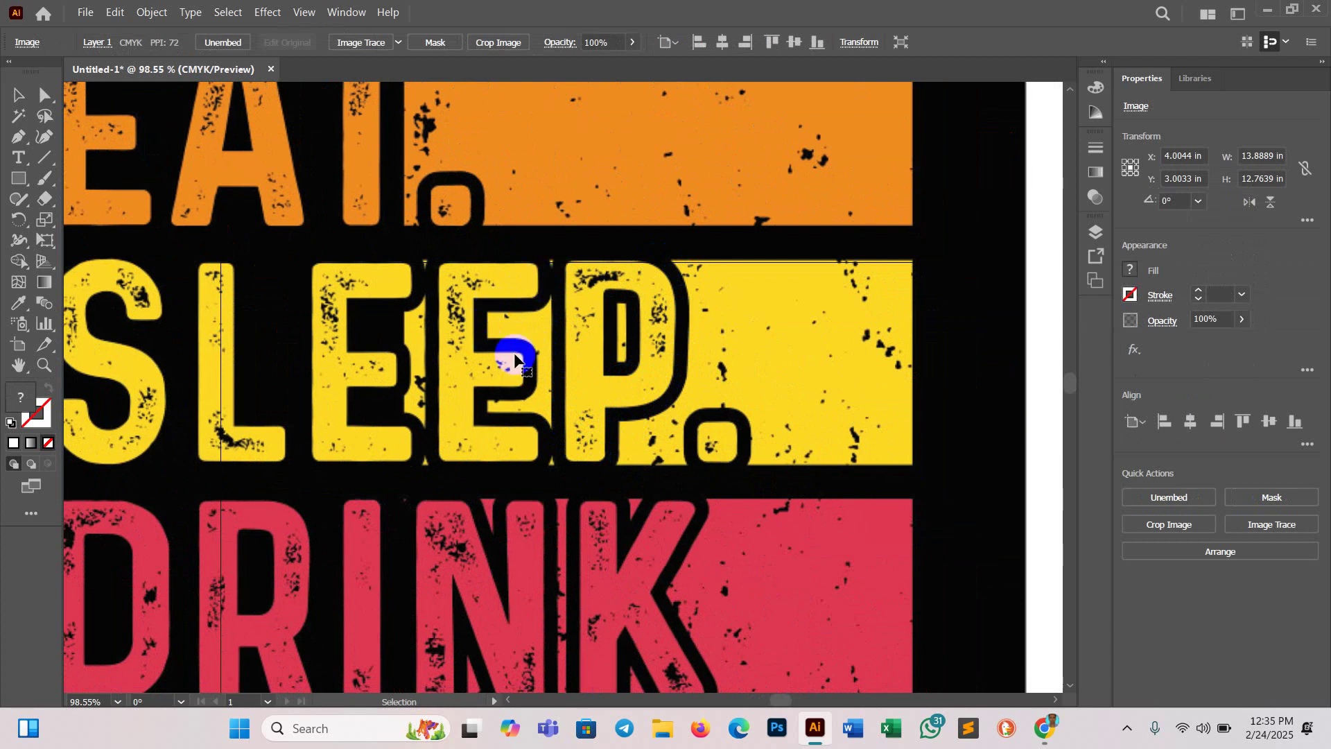
key("space")
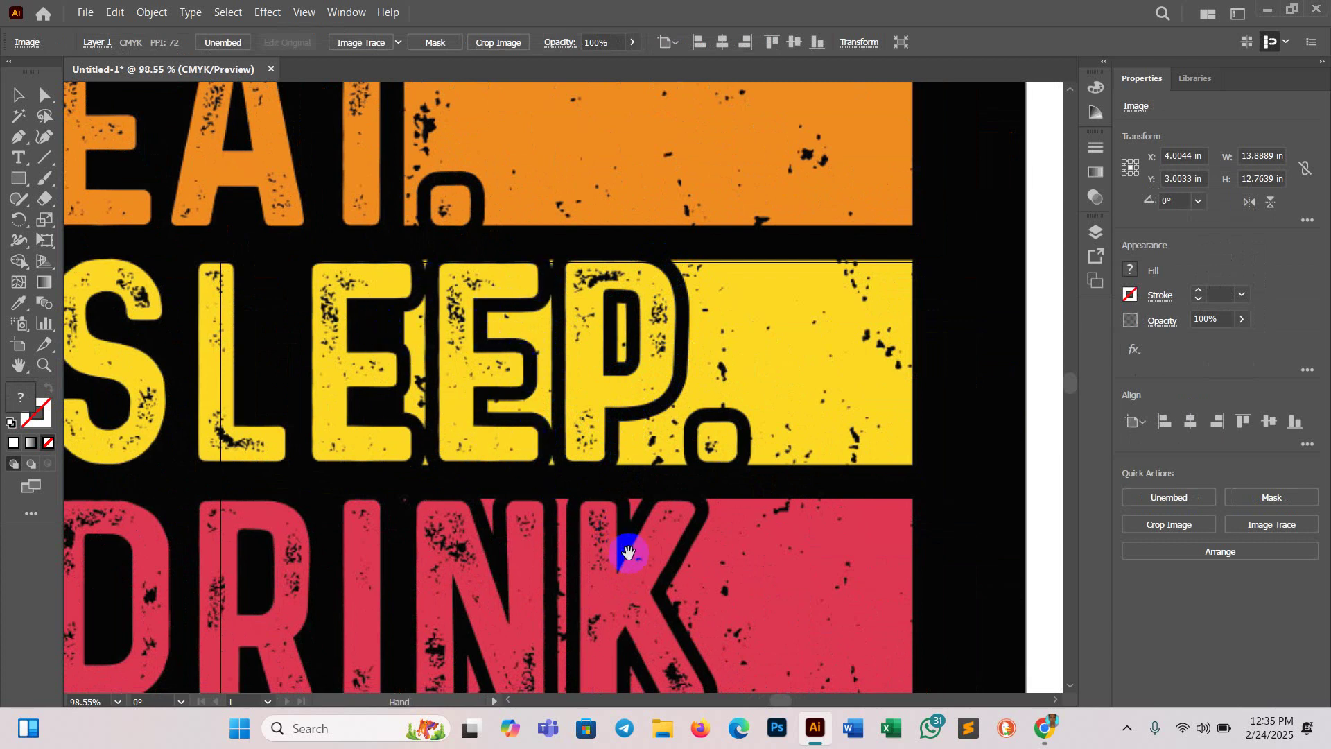
left_click_drag(624, 544, 632, 360)
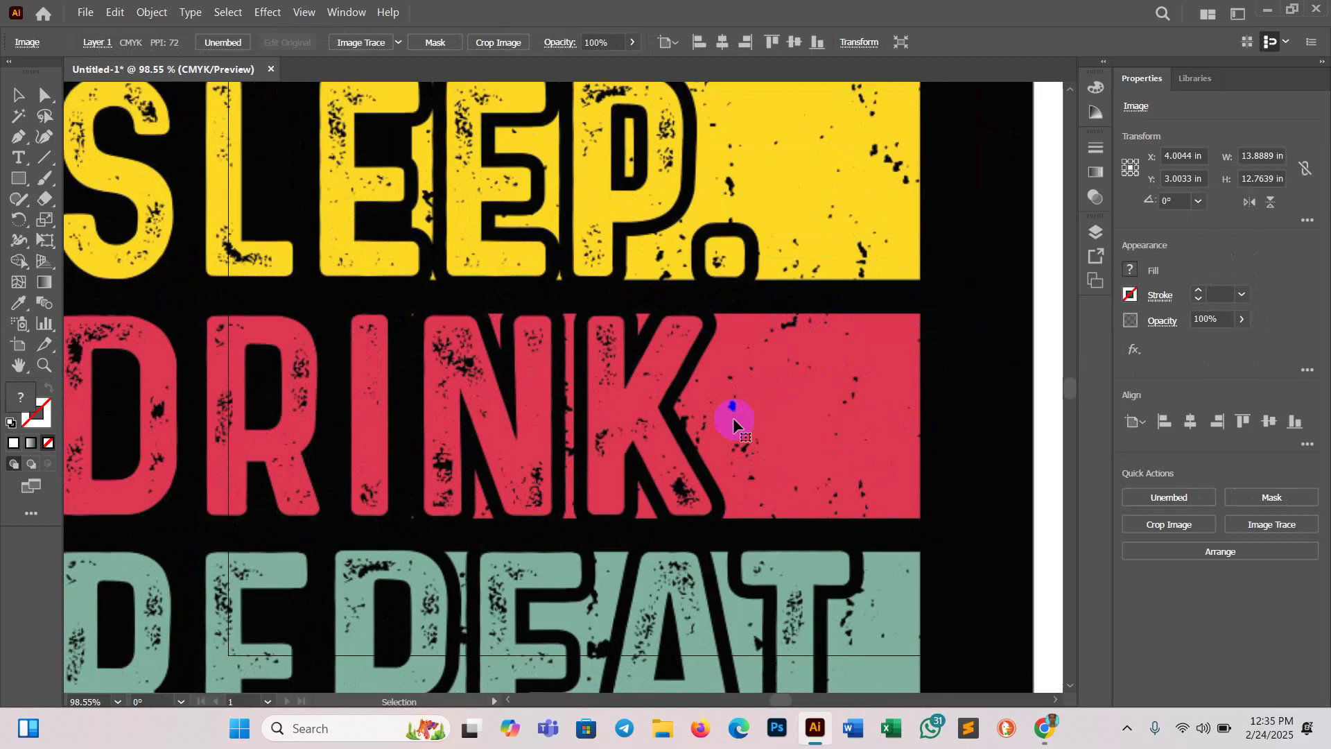
scroll(573, 285, "up", 3)
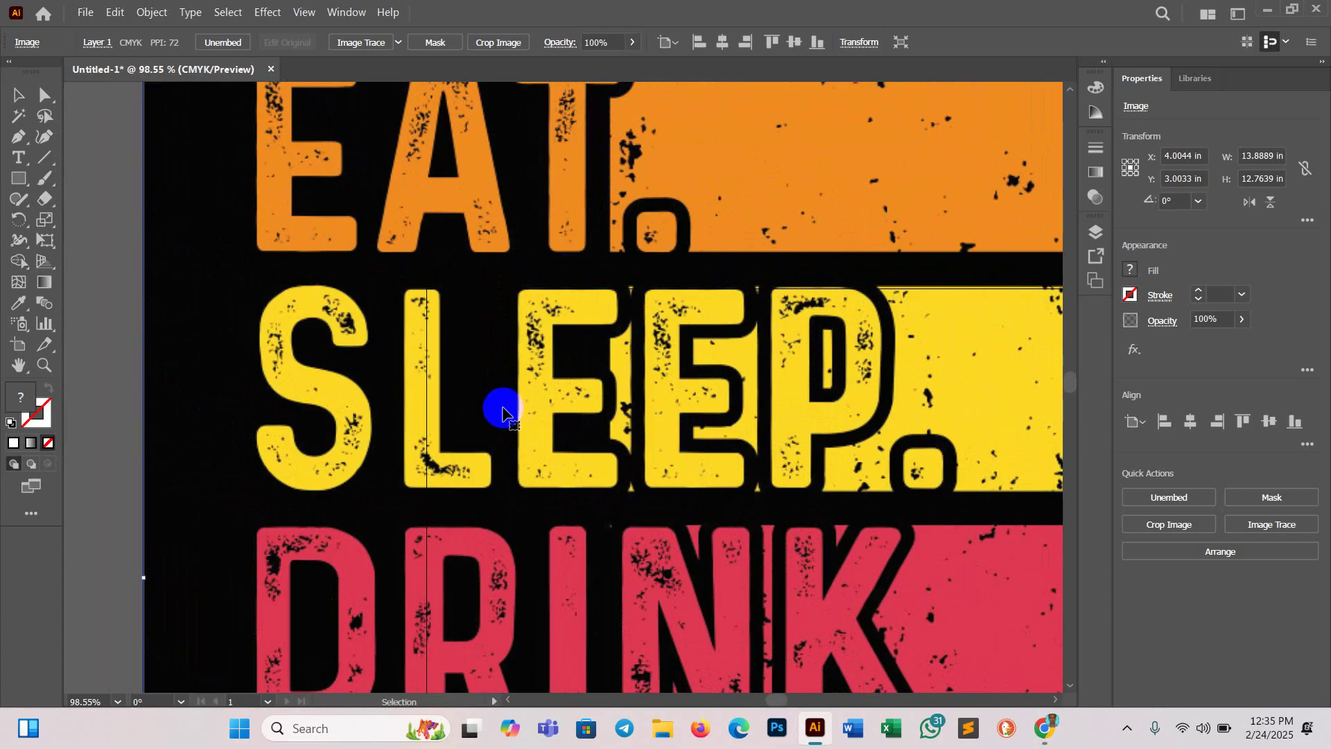
Step: Switch to the browser and look through the image results for "typography t shirt design"
left_click(1044, 728)
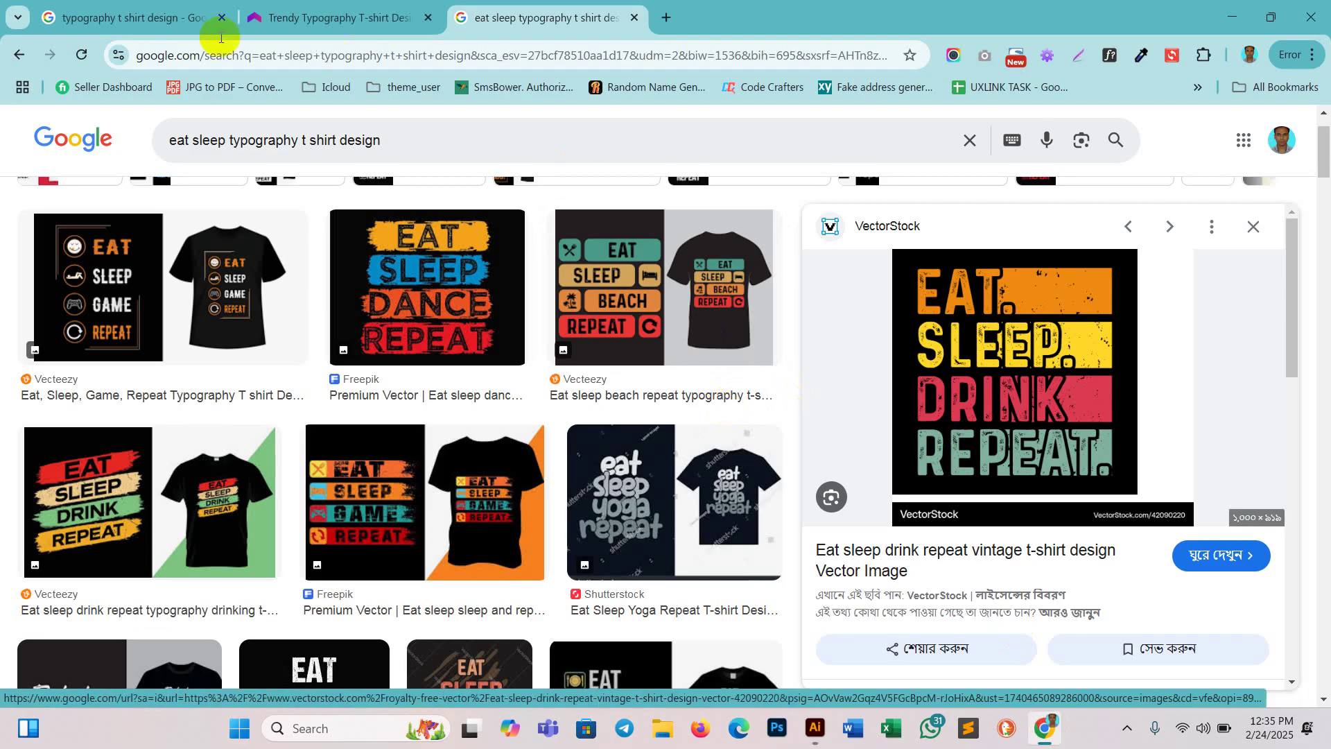
left_click(136, 18)
scroll(738, 395, "down", 3)
scroll(738, 395, "up", 3)
scroll(333, 291, "down", 1)
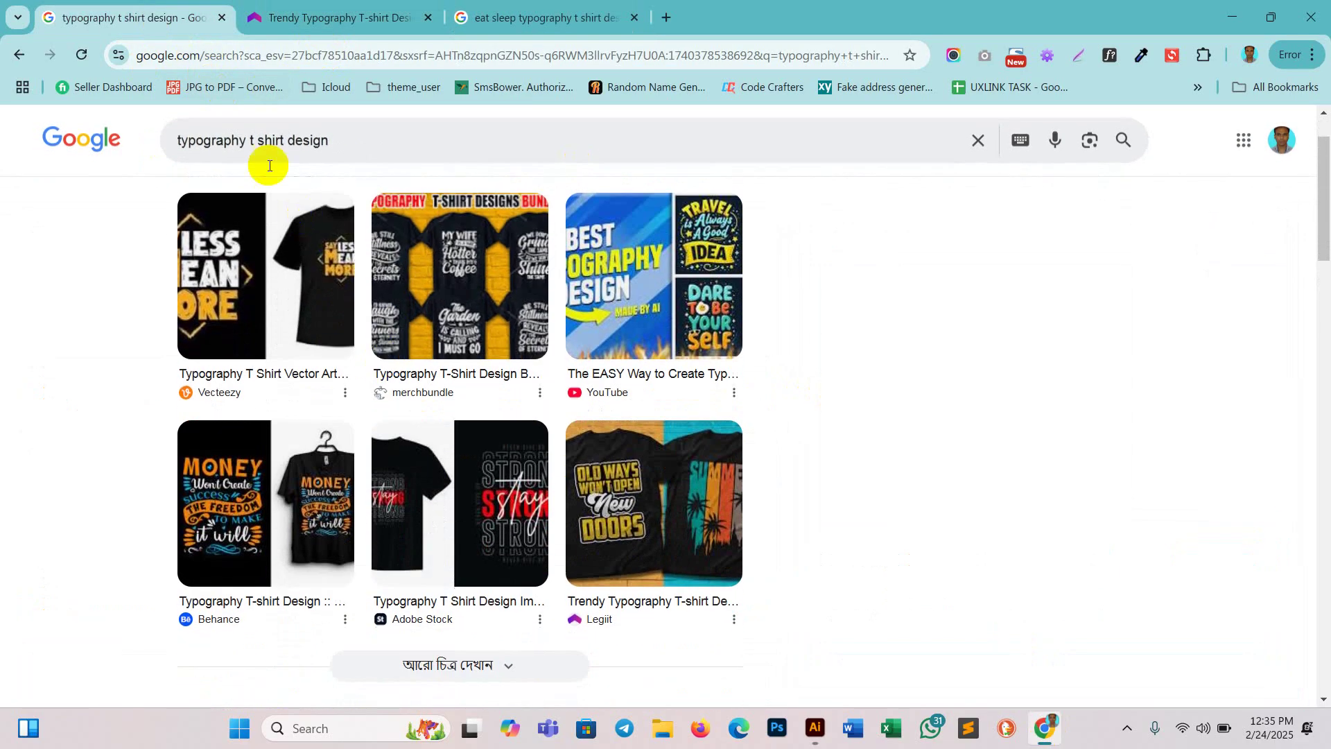
scroll(312, 298, "up", 1)
left_click(261, 204)
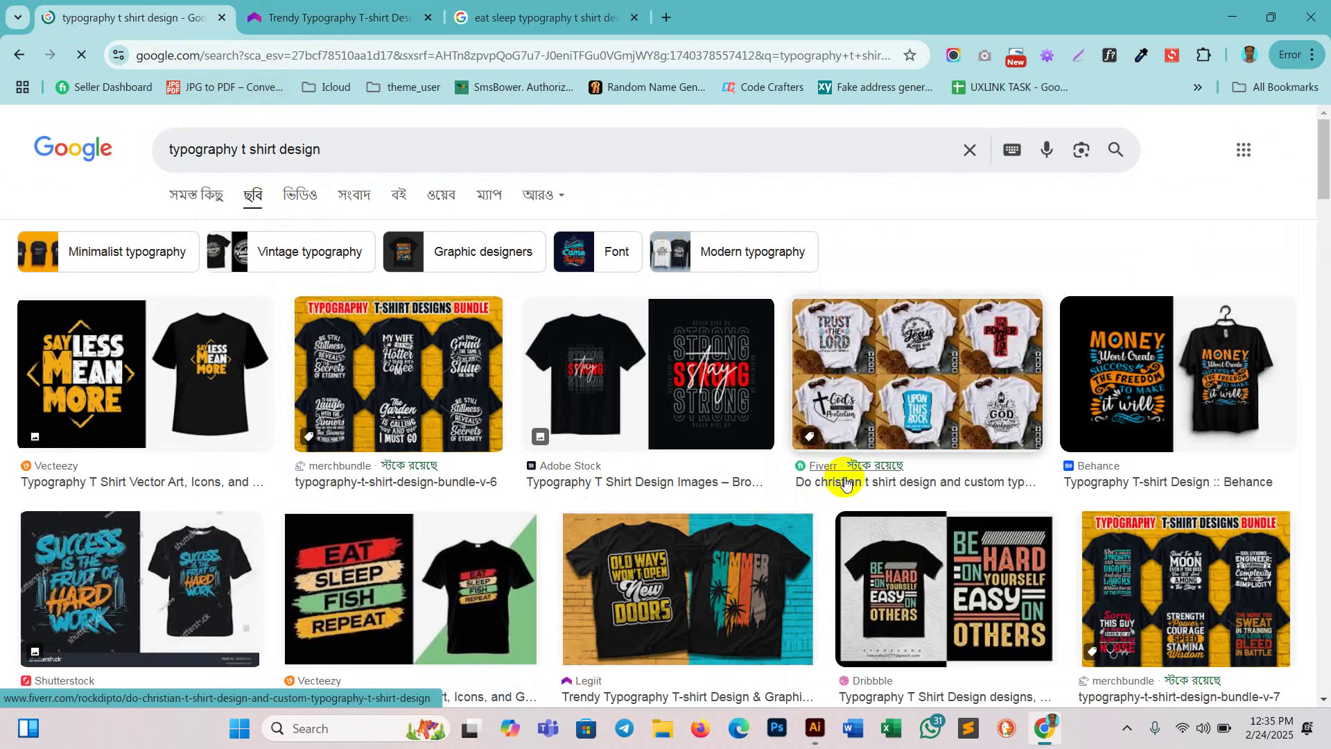
scroll(845, 479, "down", 3)
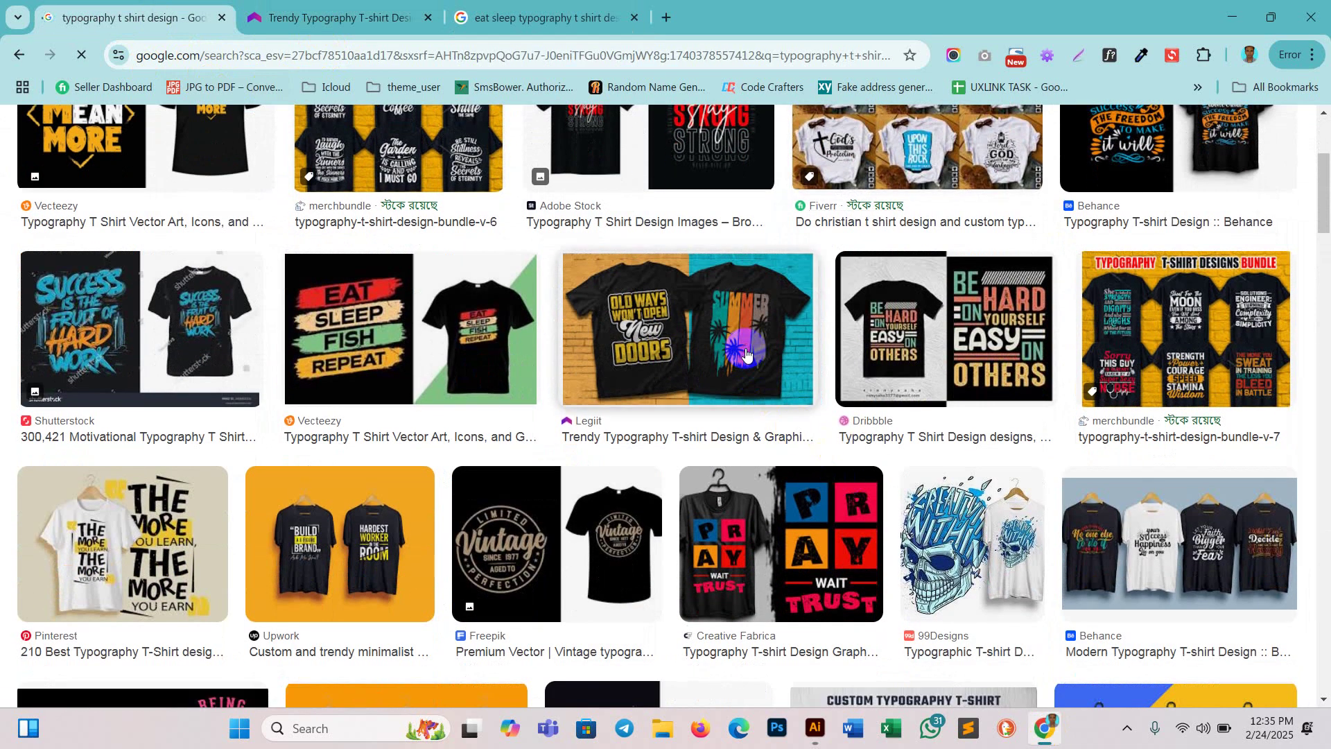
Step: Examine the "Old ways won't open new doors" and "Rejoice As Summer" t-shirt previews and their related designs
left_click(746, 355)
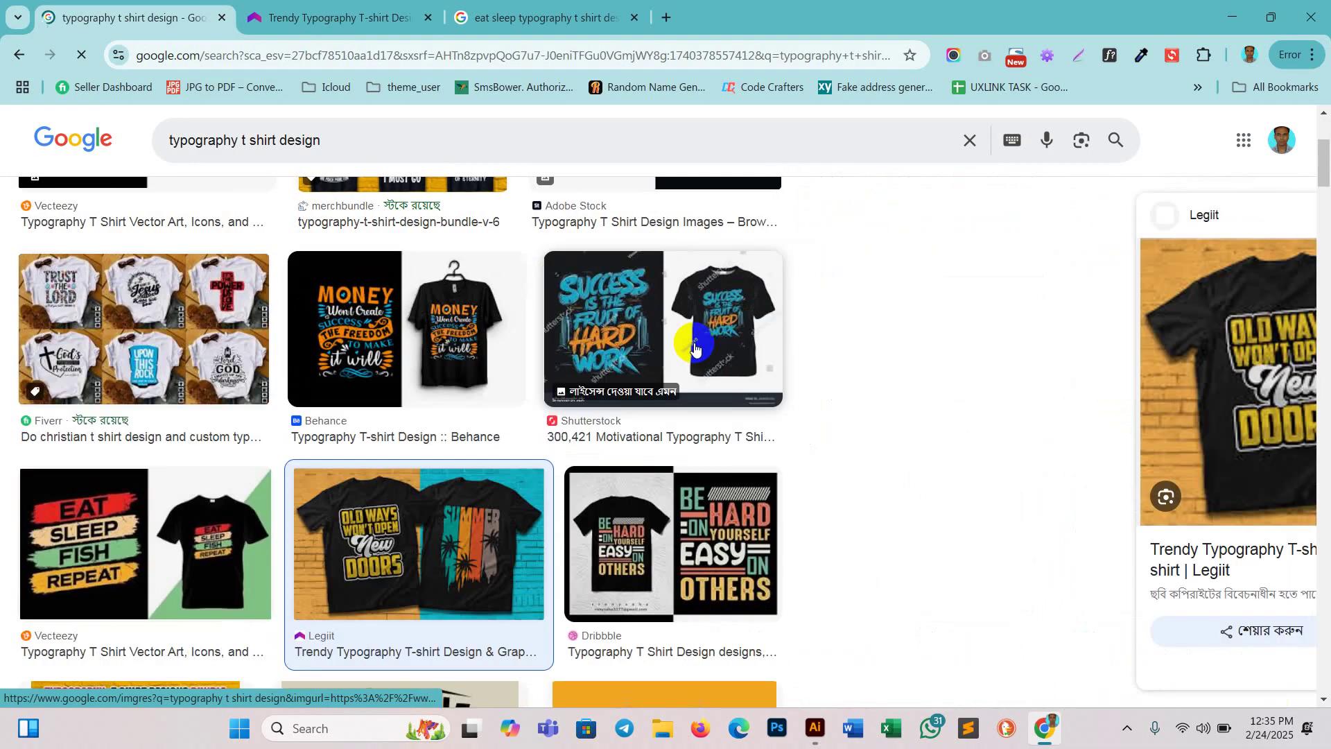
scroll(1029, 488, "down", 5)
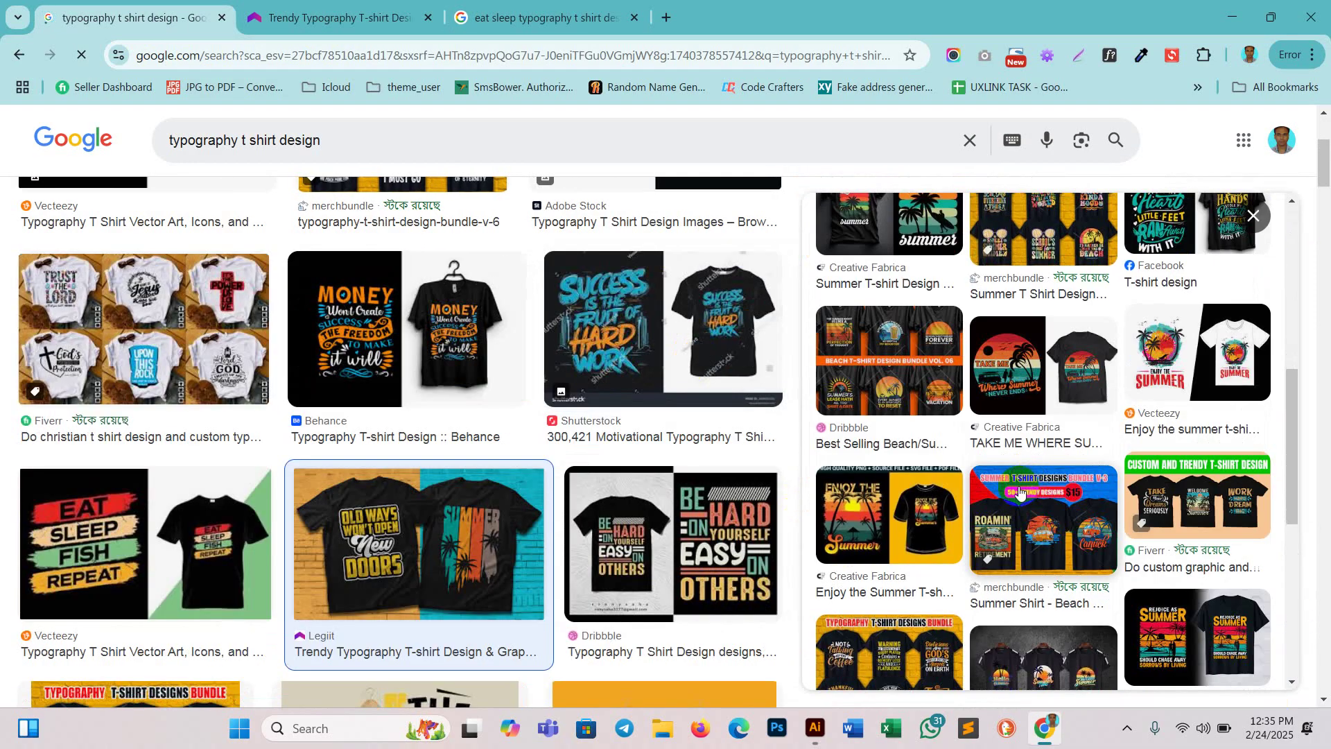
scroll(1029, 489, "down", 3)
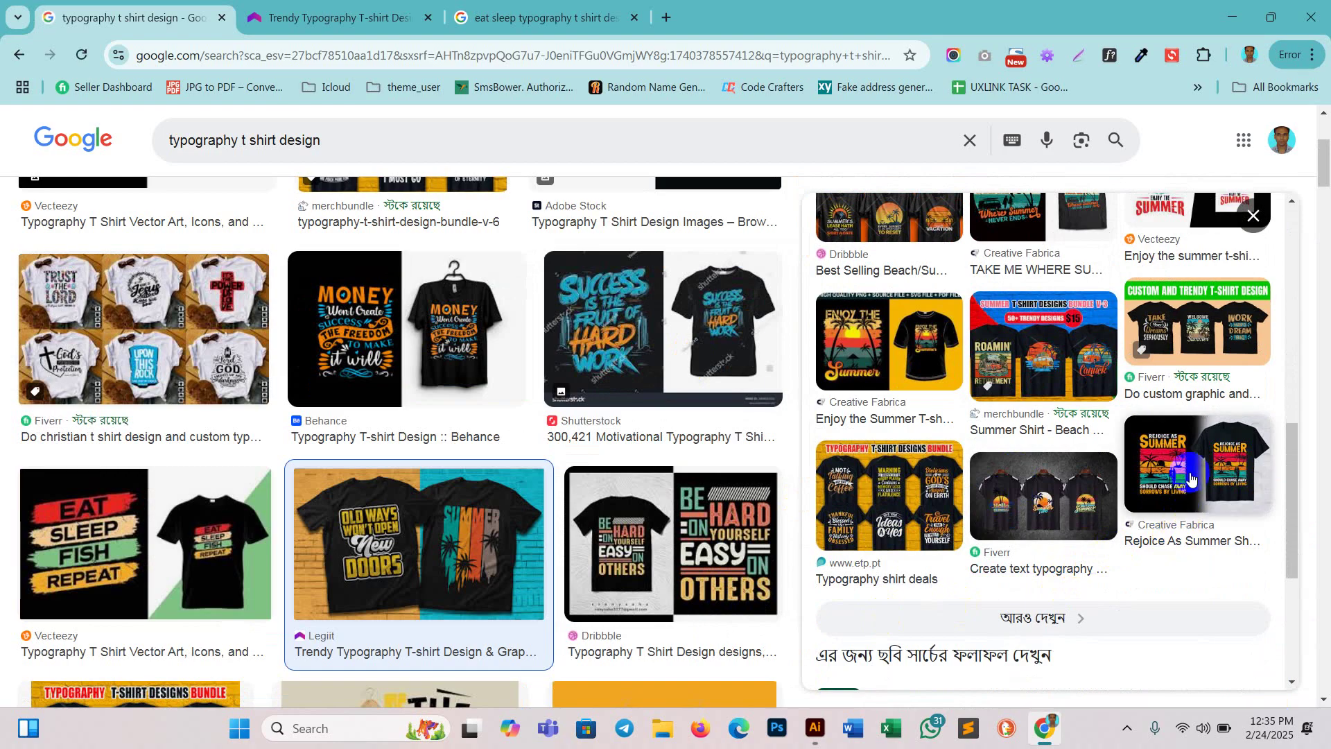
left_click(1189, 476)
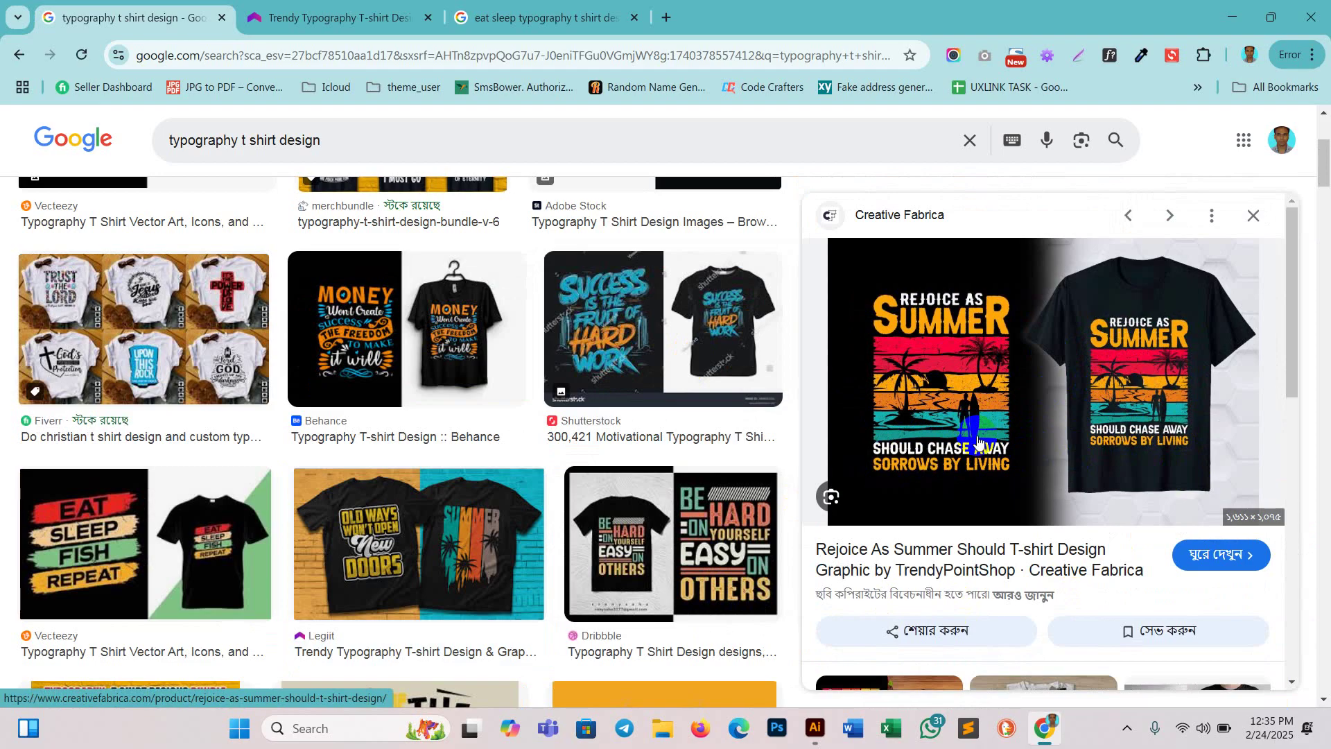
scroll(1094, 460, "down", 6)
scroll(1094, 460, "up", 6)
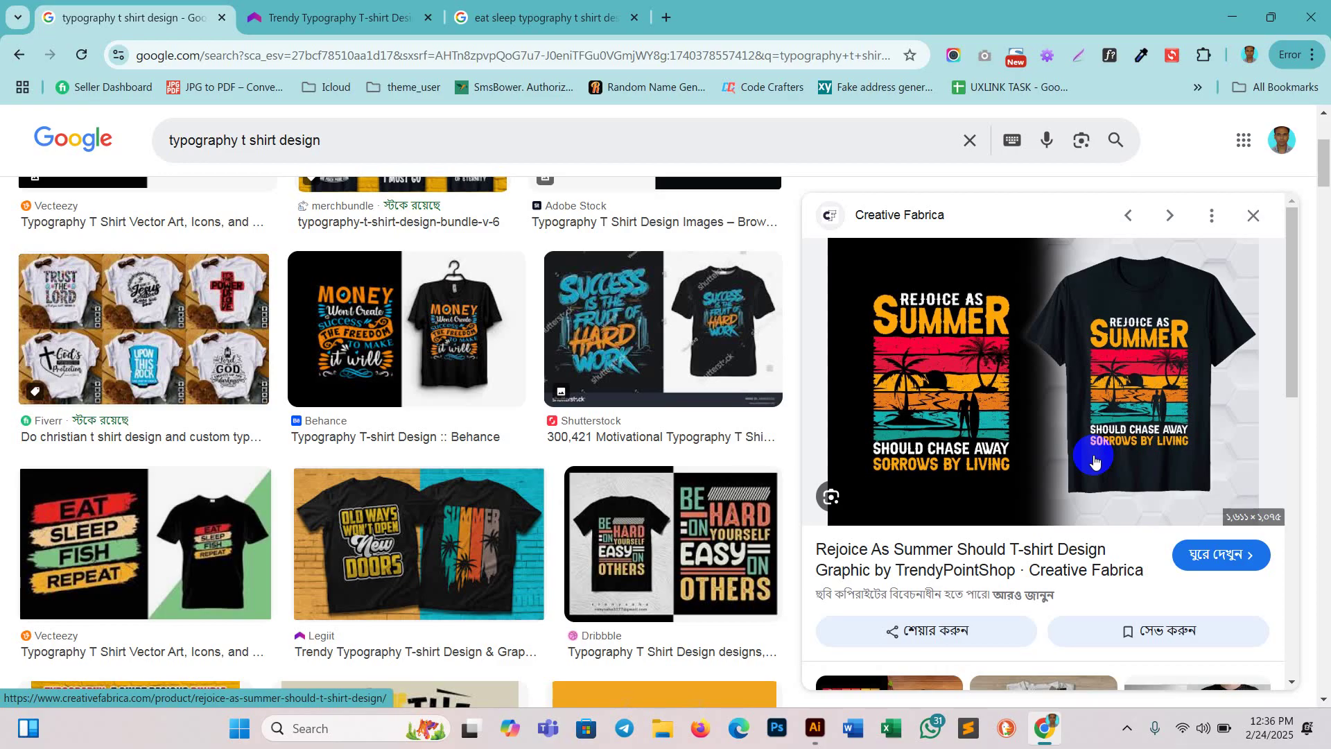
scroll(552, 447, "up", 4)
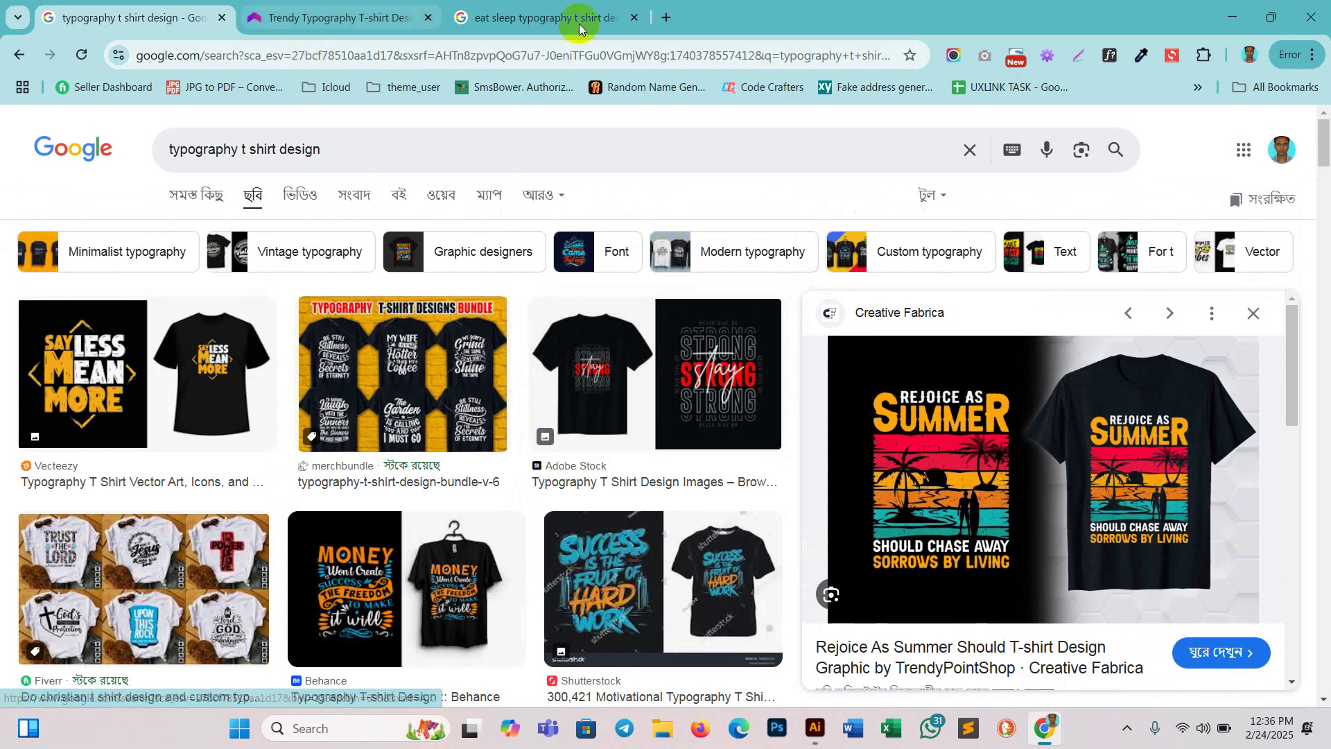
left_click(541, 18)
left_click(667, 18)
Step: Return to Illustrator and scale the pasted reference image down proportionally to about 5.9 × 5.42 in
left_click(1233, 17)
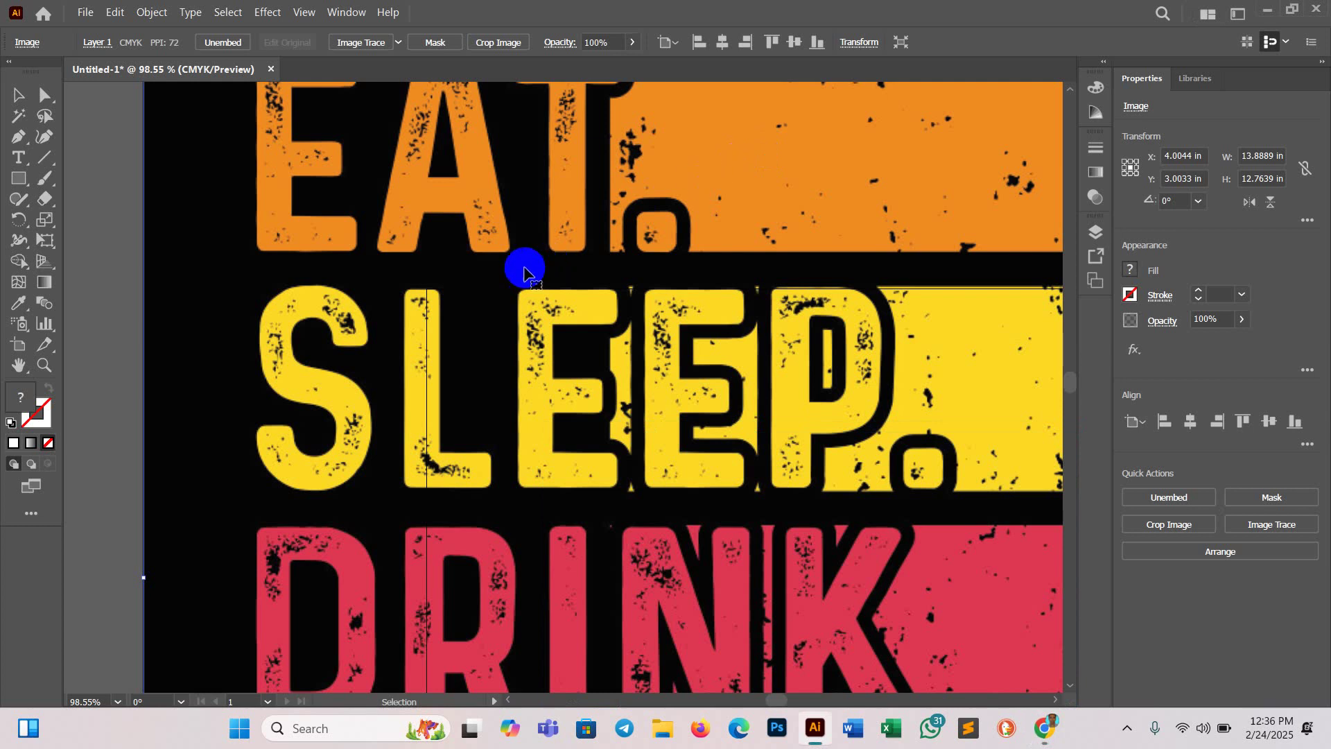
scroll(499, 388, "up", 5)
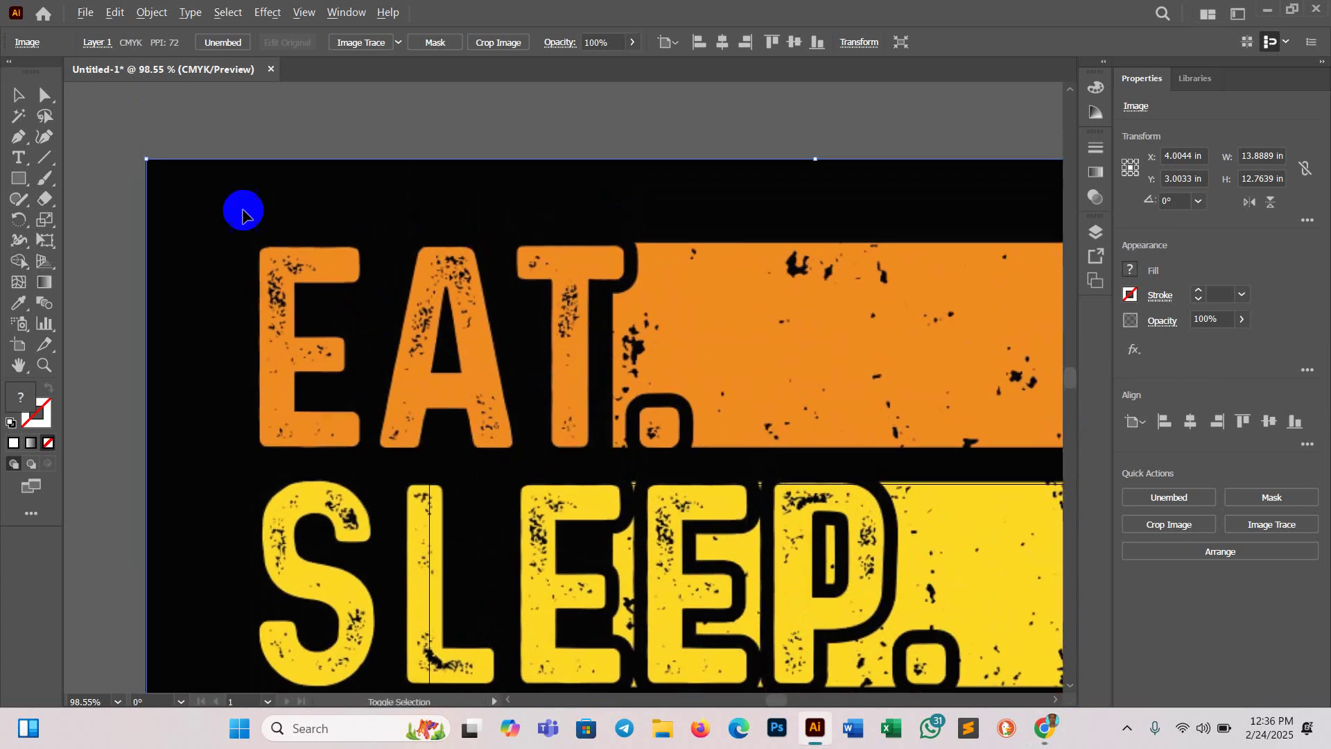
left_click_drag(148, 160, 529, 478)
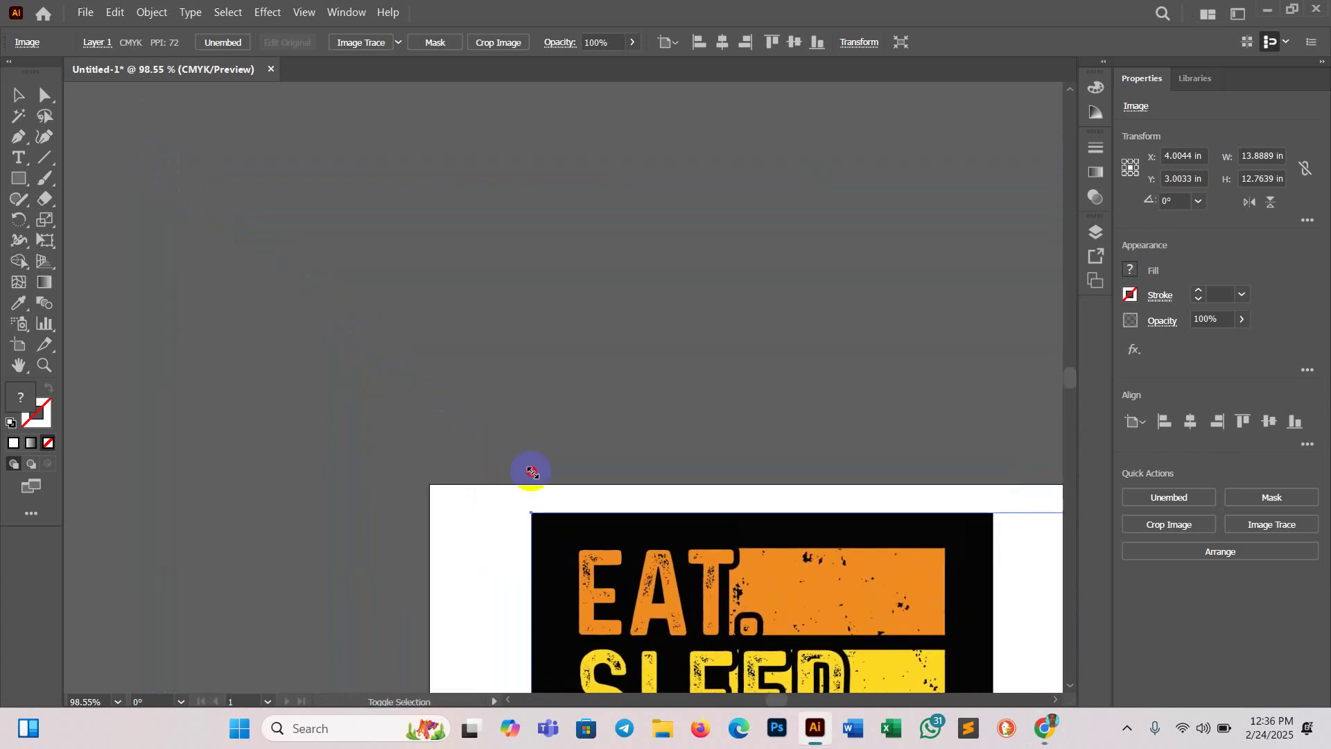
left_click_drag(633, 523, 502, 175)
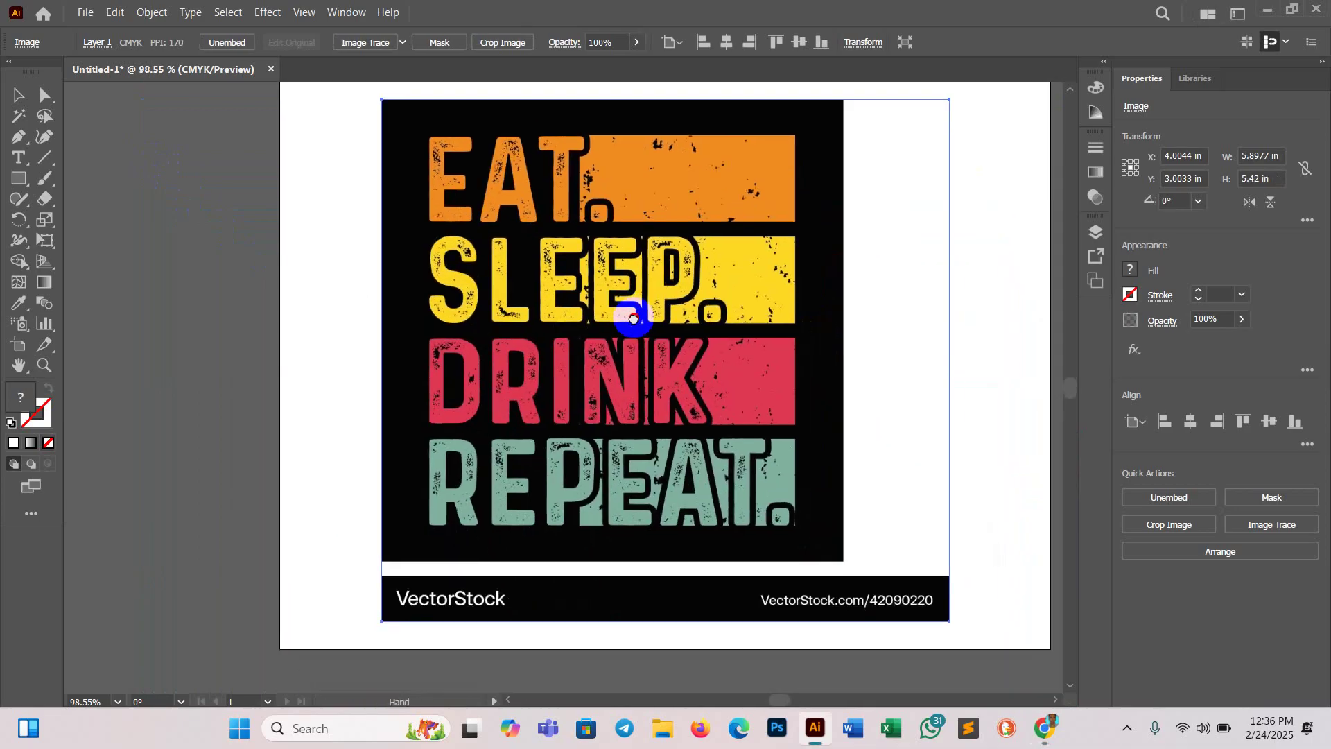
left_click_drag(639, 372, 659, 461)
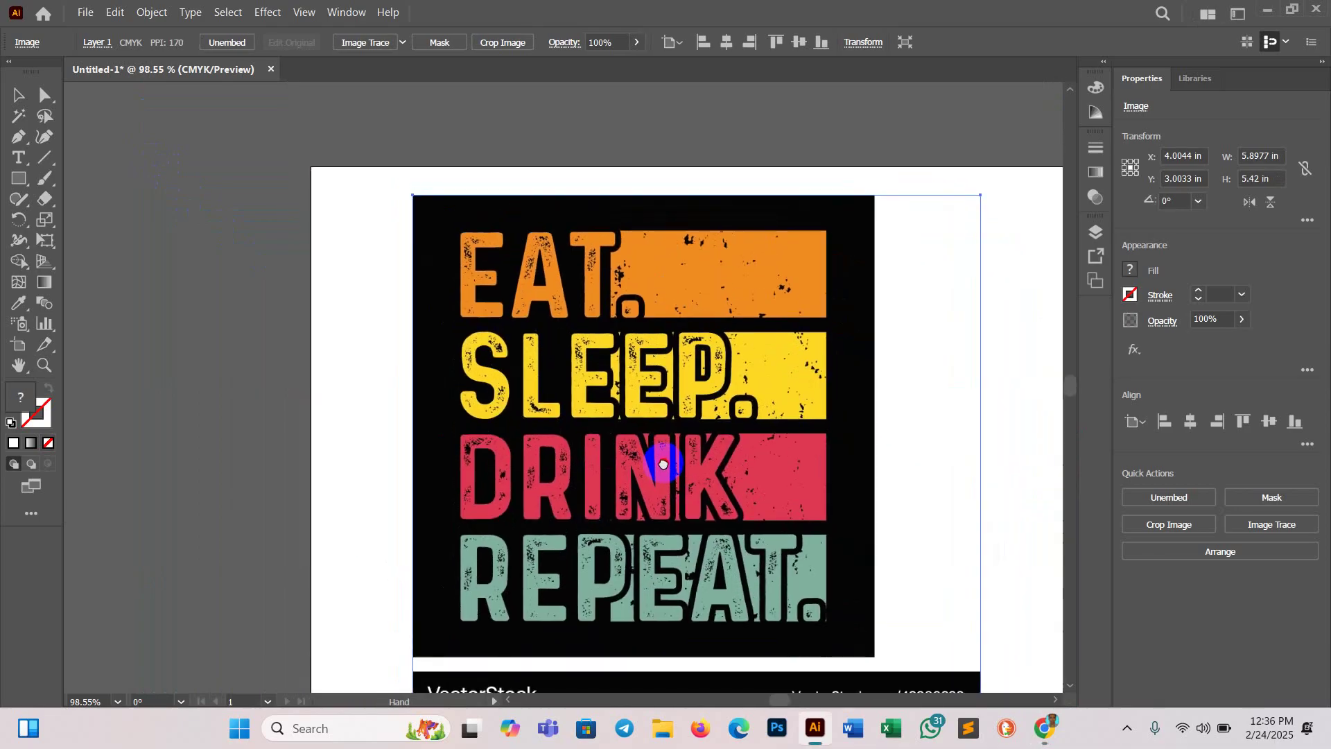
Step: Scale the reference image to about 3.49 × 3.21 in and place it over the artboard's upper-left corner
left_click_drag(692, 362, 315, 335)
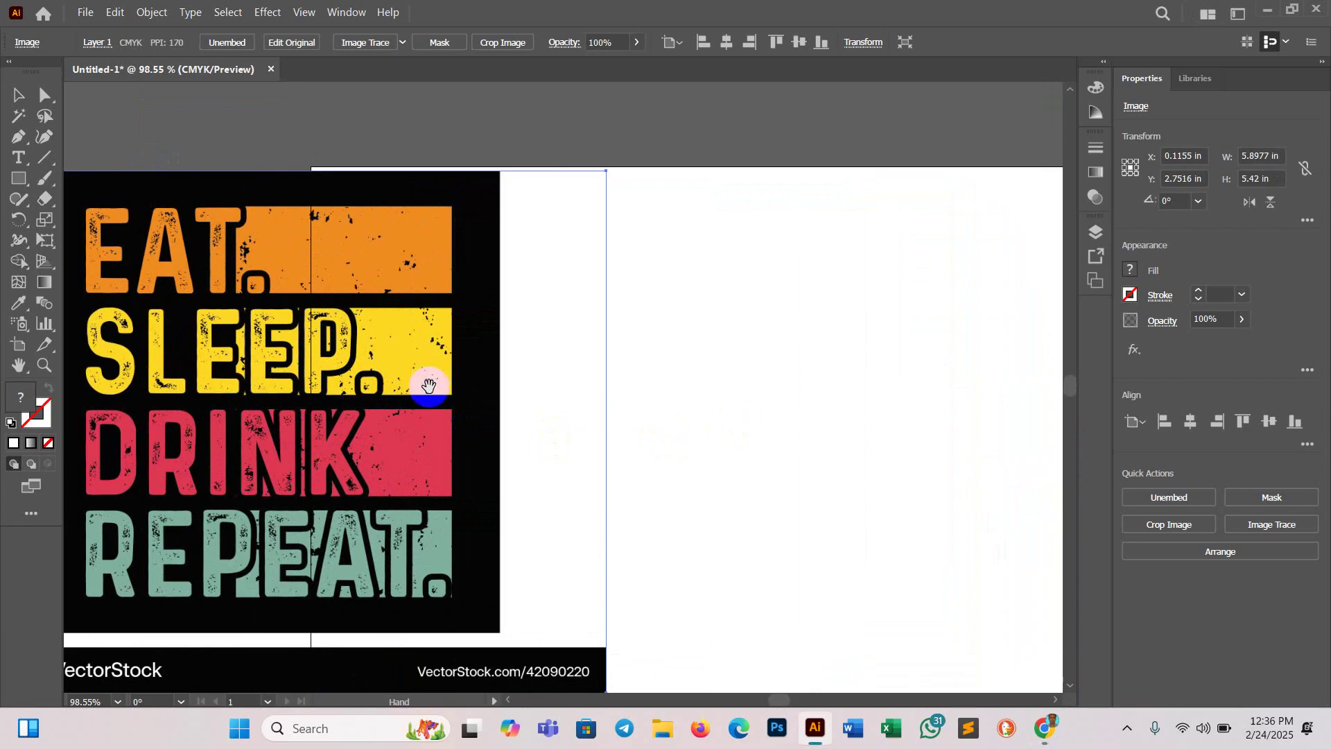
left_click_drag(395, 439, 442, 388)
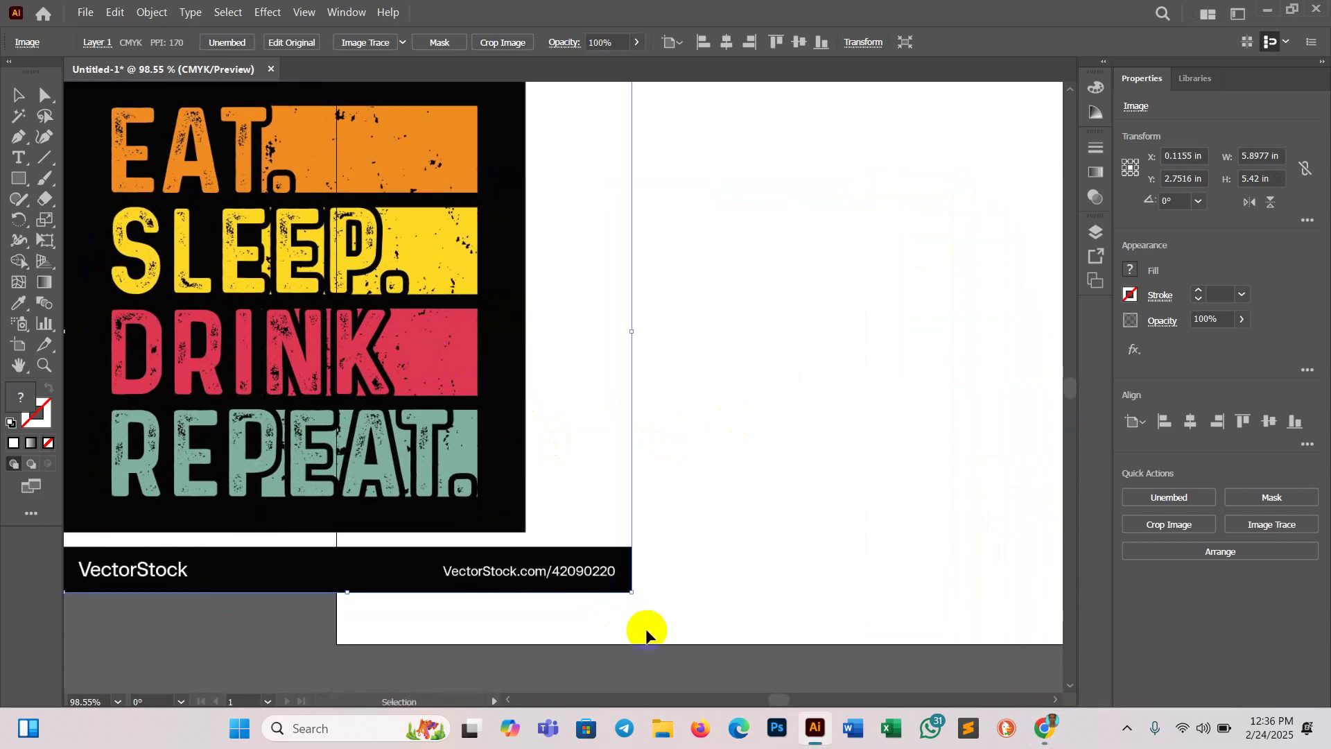
left_click_drag(631, 591, 497, 514)
left_click_drag(680, 347, 701, 423)
left_click_drag(356, 377, 356, 215)
left_click_drag(678, 400, 678, 498)
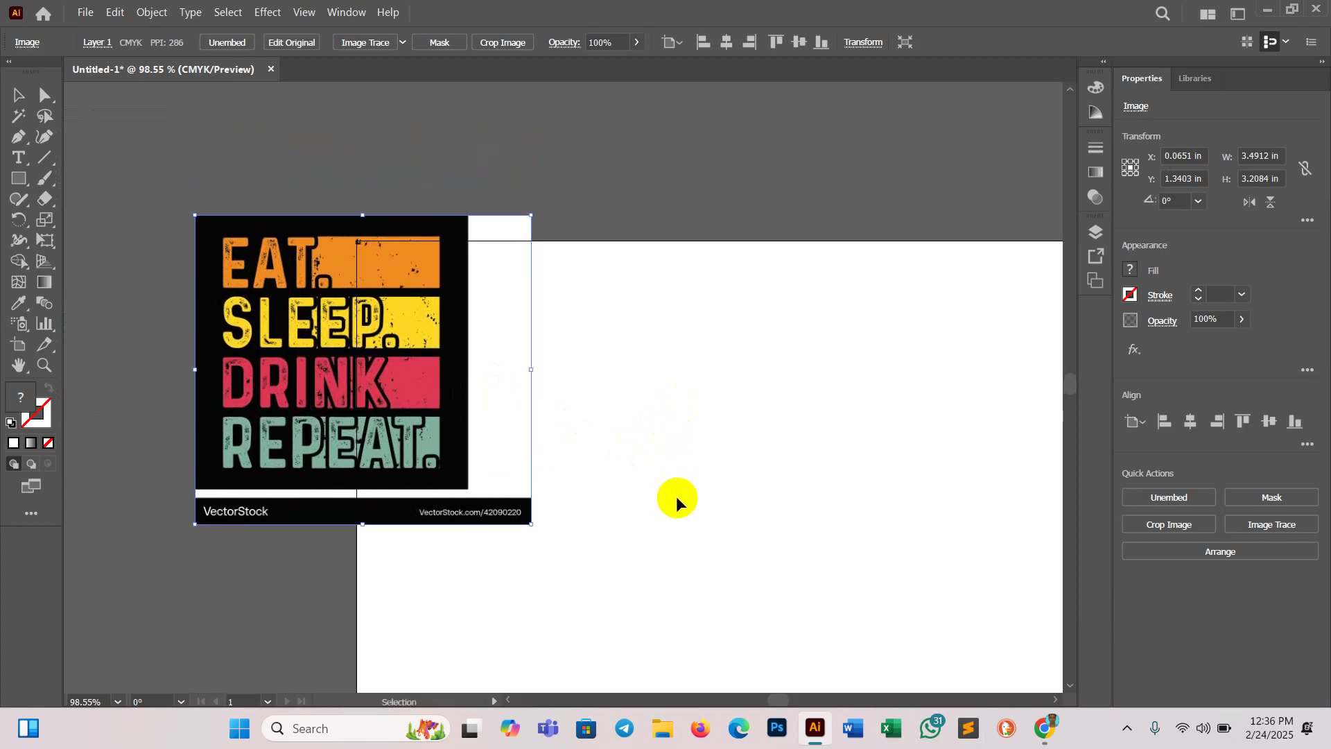
left_click_drag(757, 529, 688, 416)
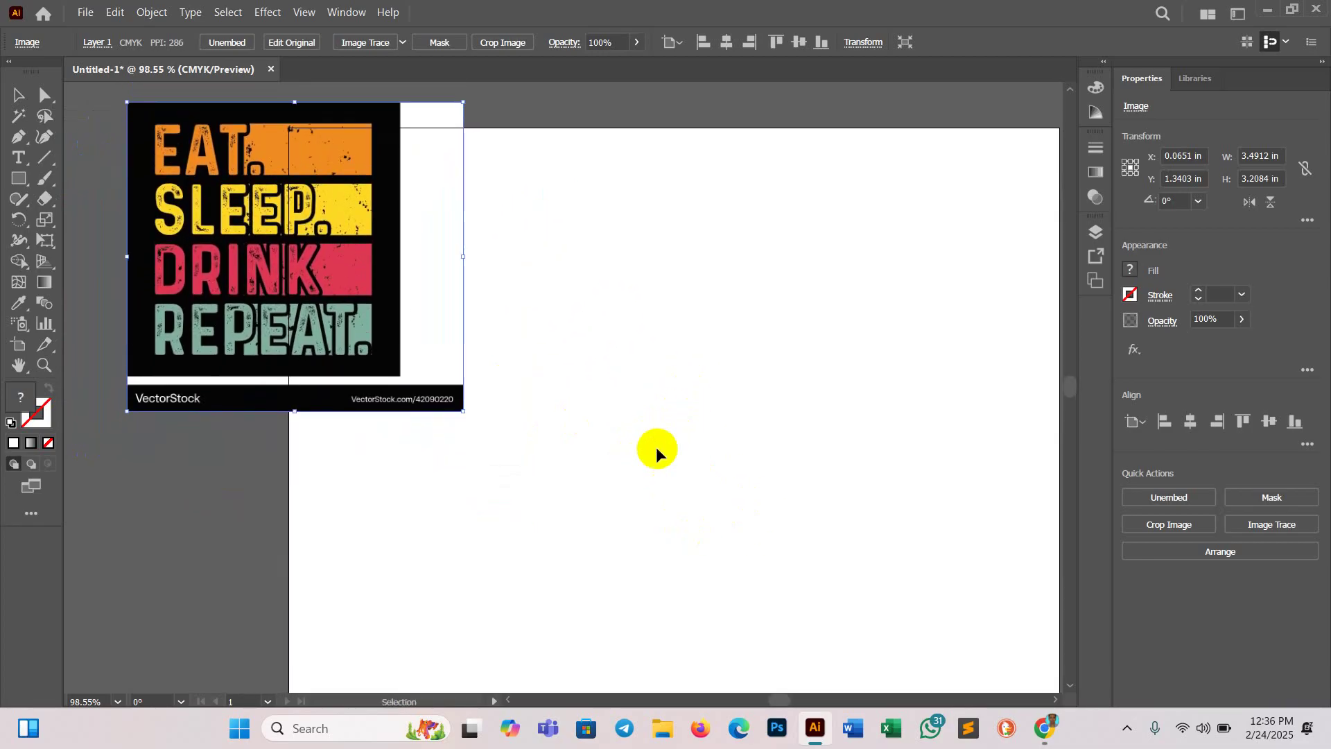
Step: Draw a horizontal rectangle about 3.76 × 1 in on the empty artboard area beside the reference image
left_click(18, 179)
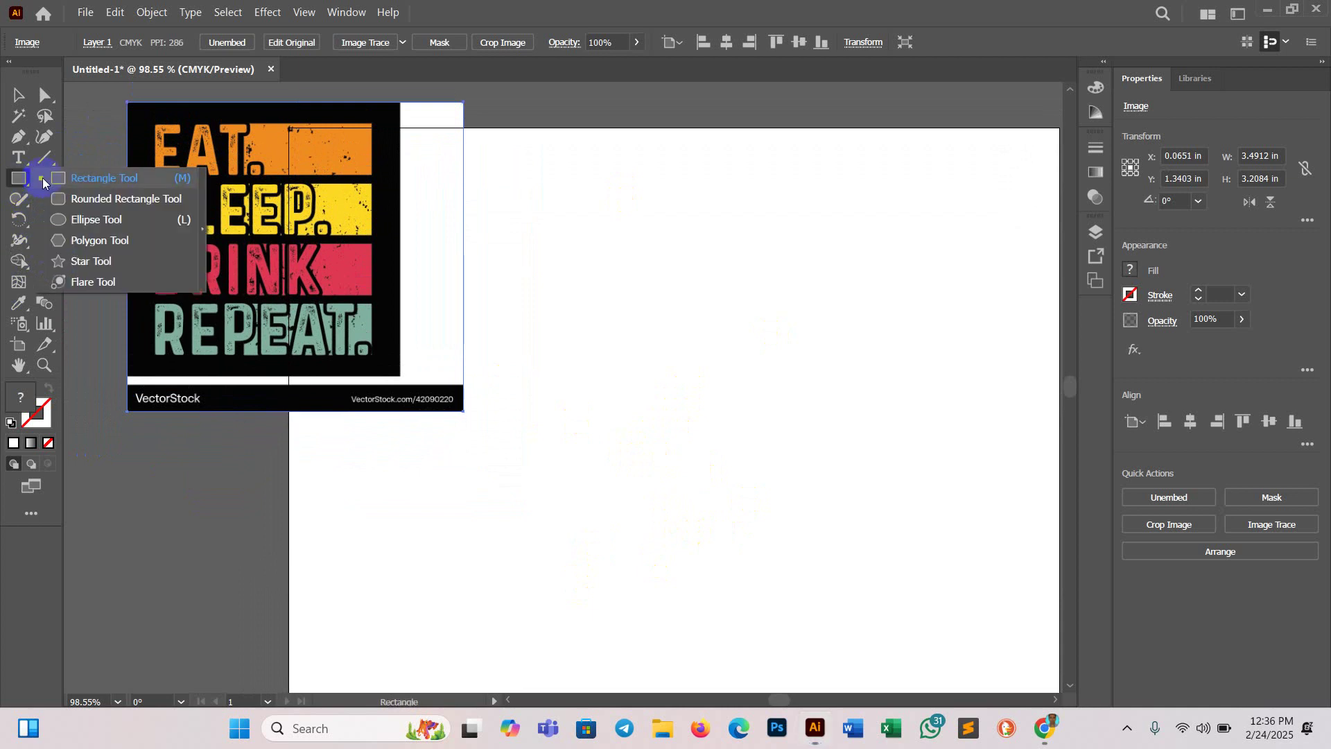
left_click(128, 178)
mouse_move(588, 283)
left_mouse_down()
mouse_move(781, 391)
mouse_move(951, 380)
left_mouse_up()
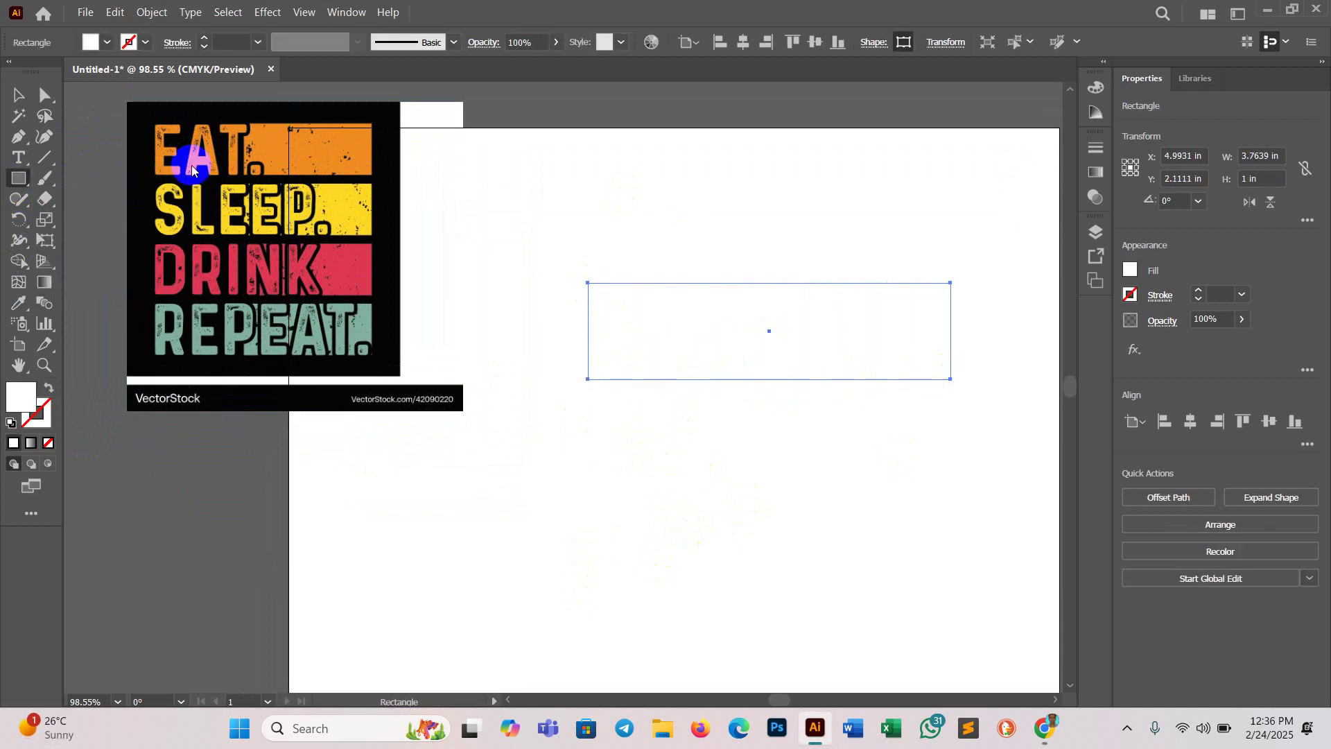
Step: Fill the rectangle with orange sampled from the reference's EAT bar and move it down to about X 5.33, Y 3.33 in
left_click(19, 303)
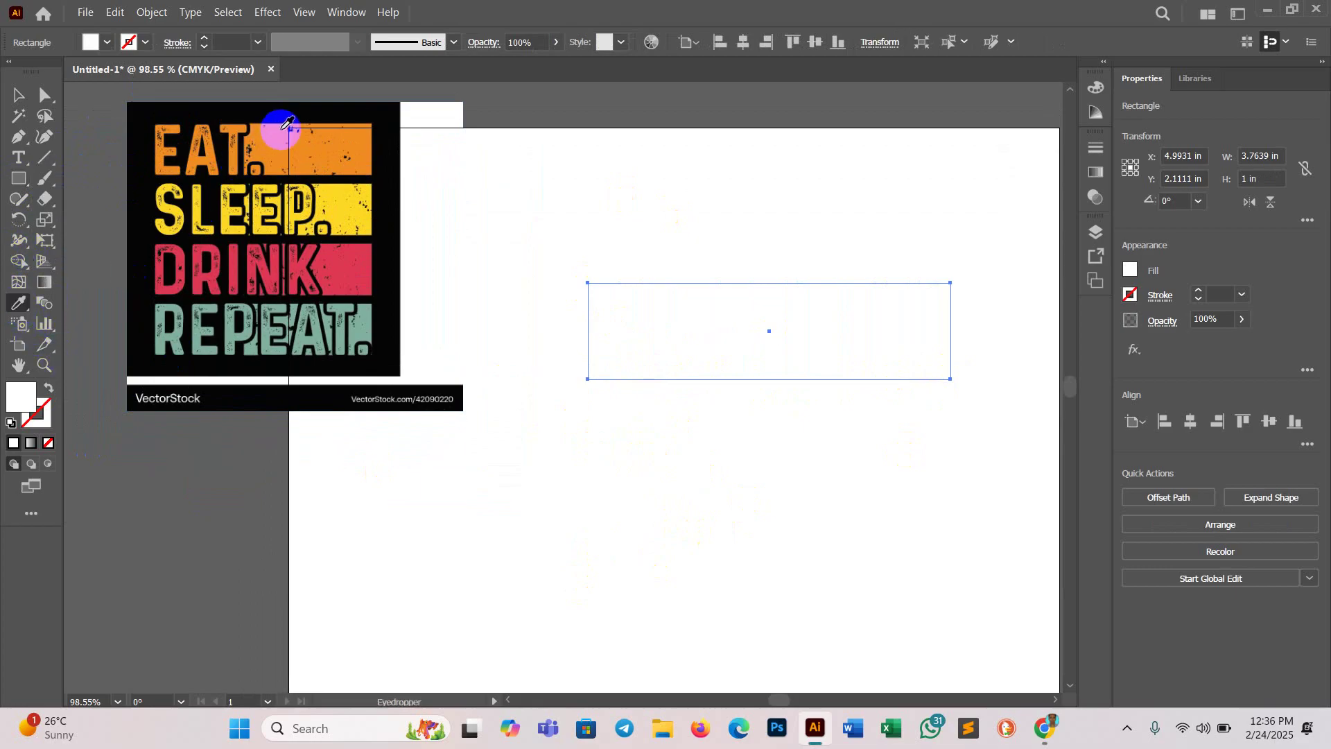
left_click(270, 144)
left_click(20, 95)
left_click_drag(772, 331, 805, 451)
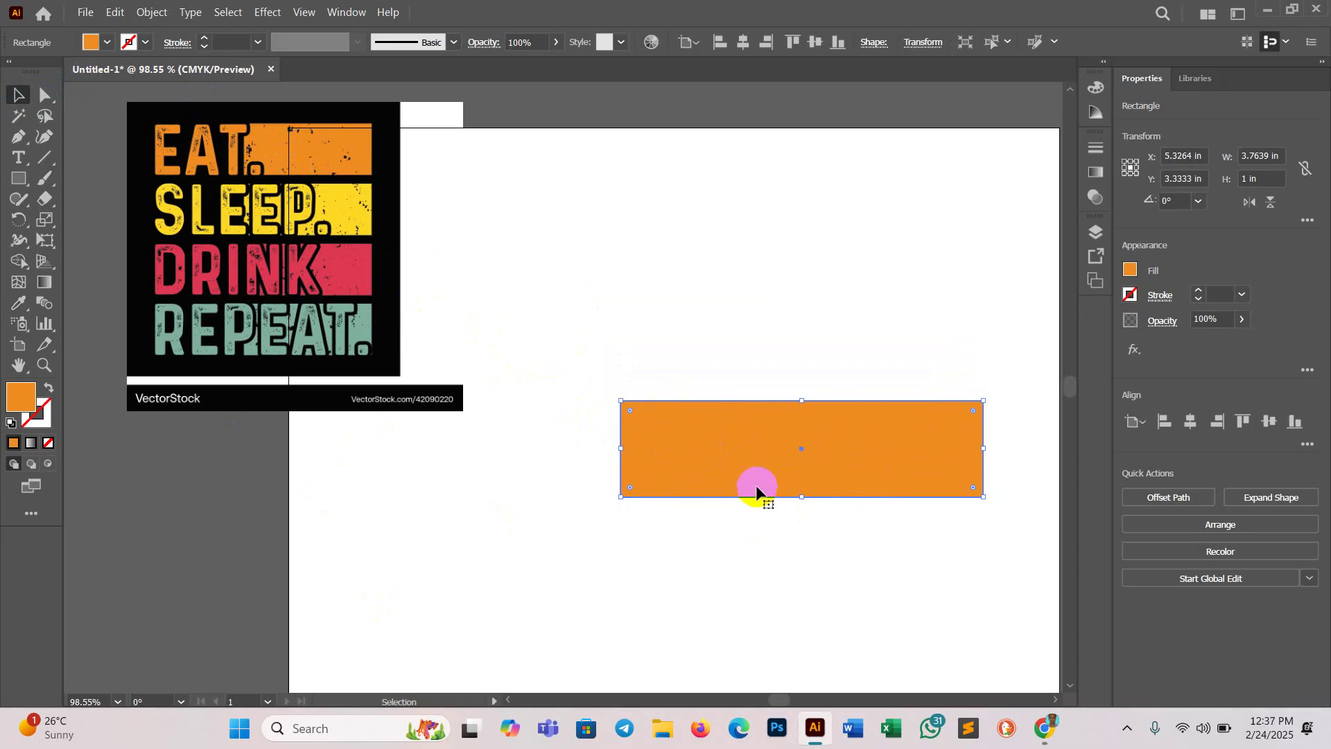
left_click(735, 466)
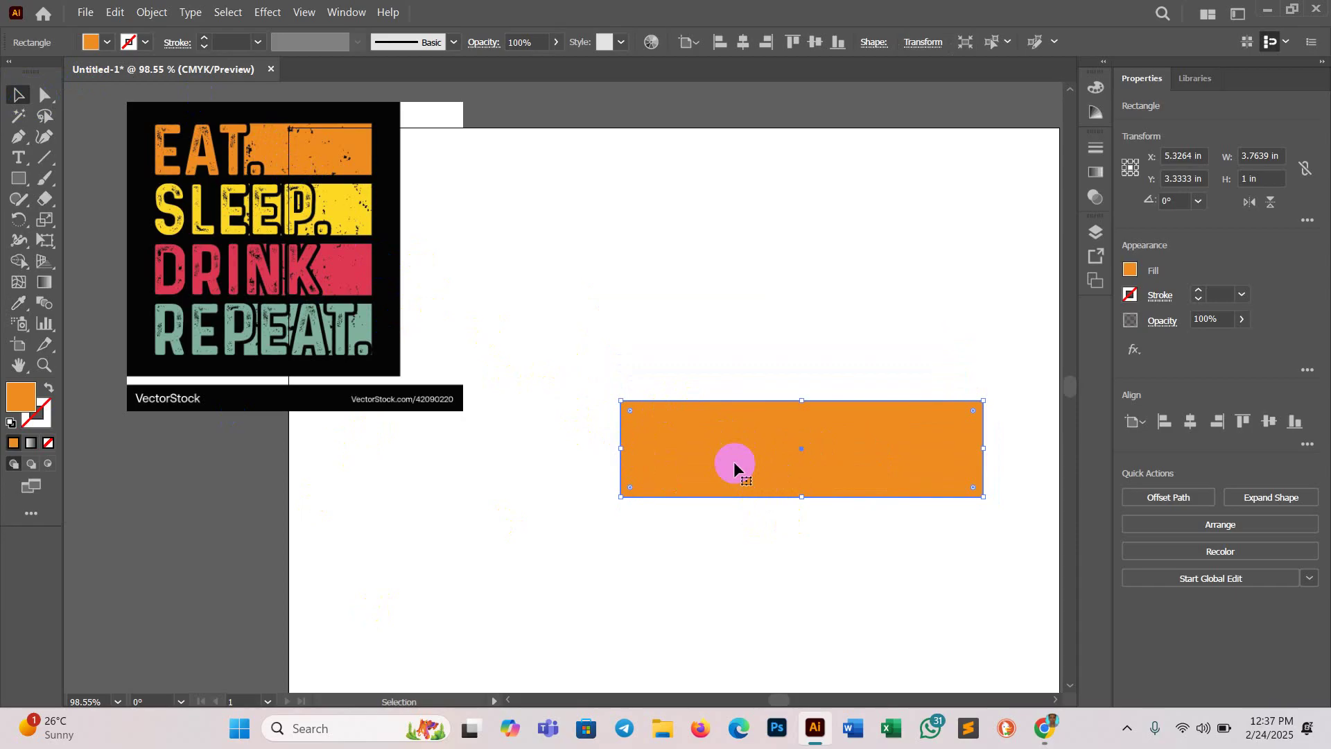
left_click(340, 269)
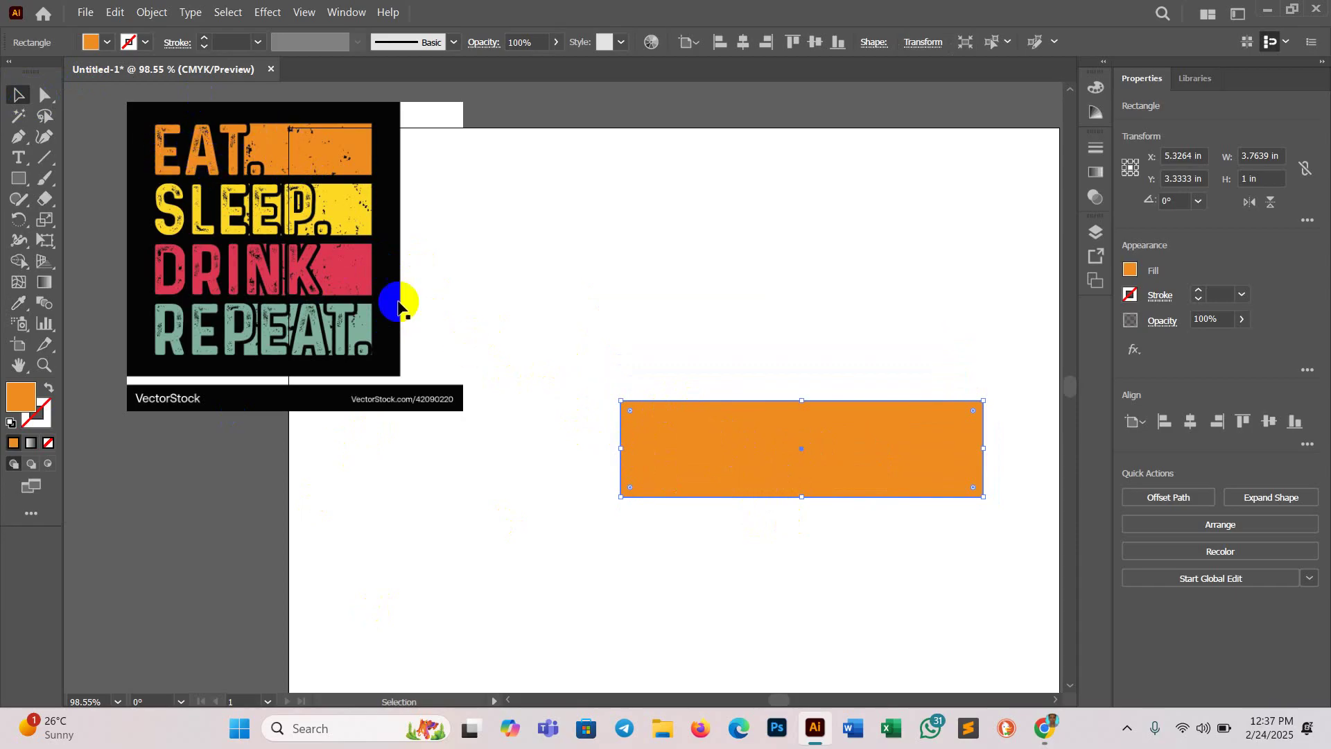
left_click(733, 445)
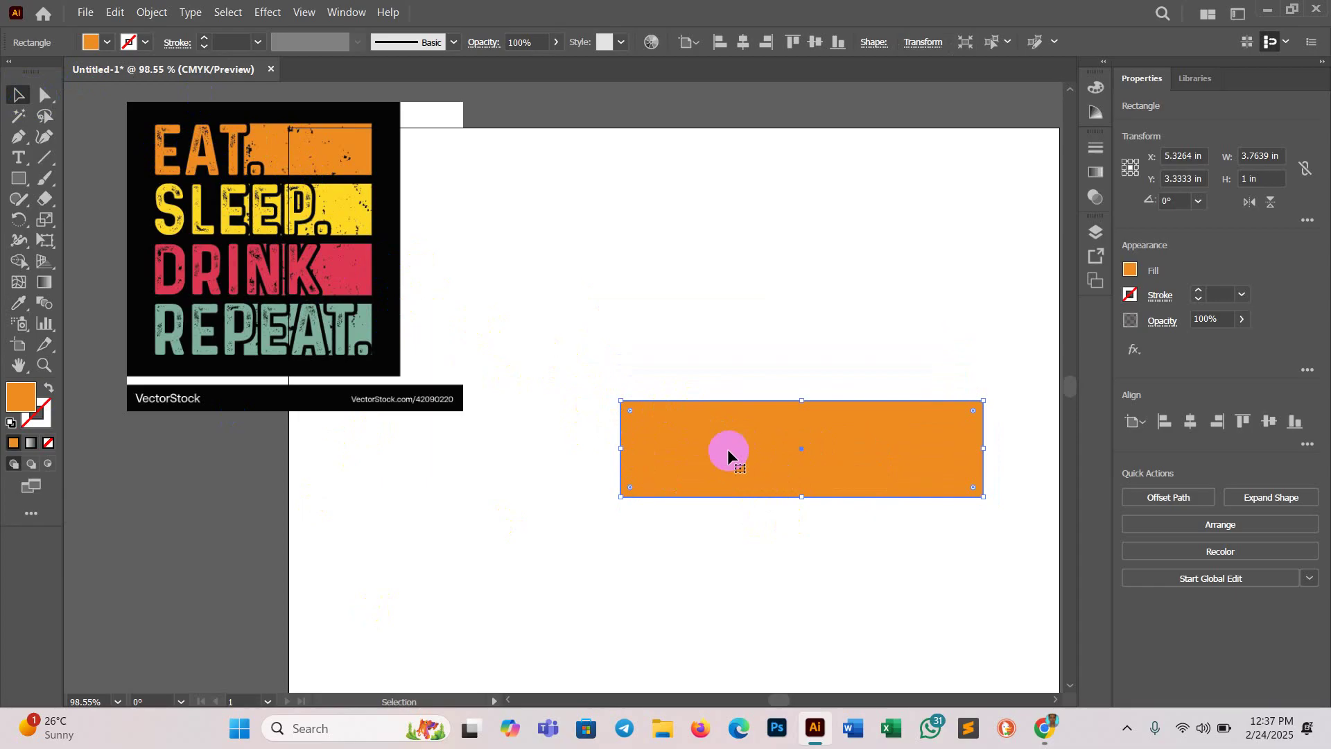
left_click(778, 477)
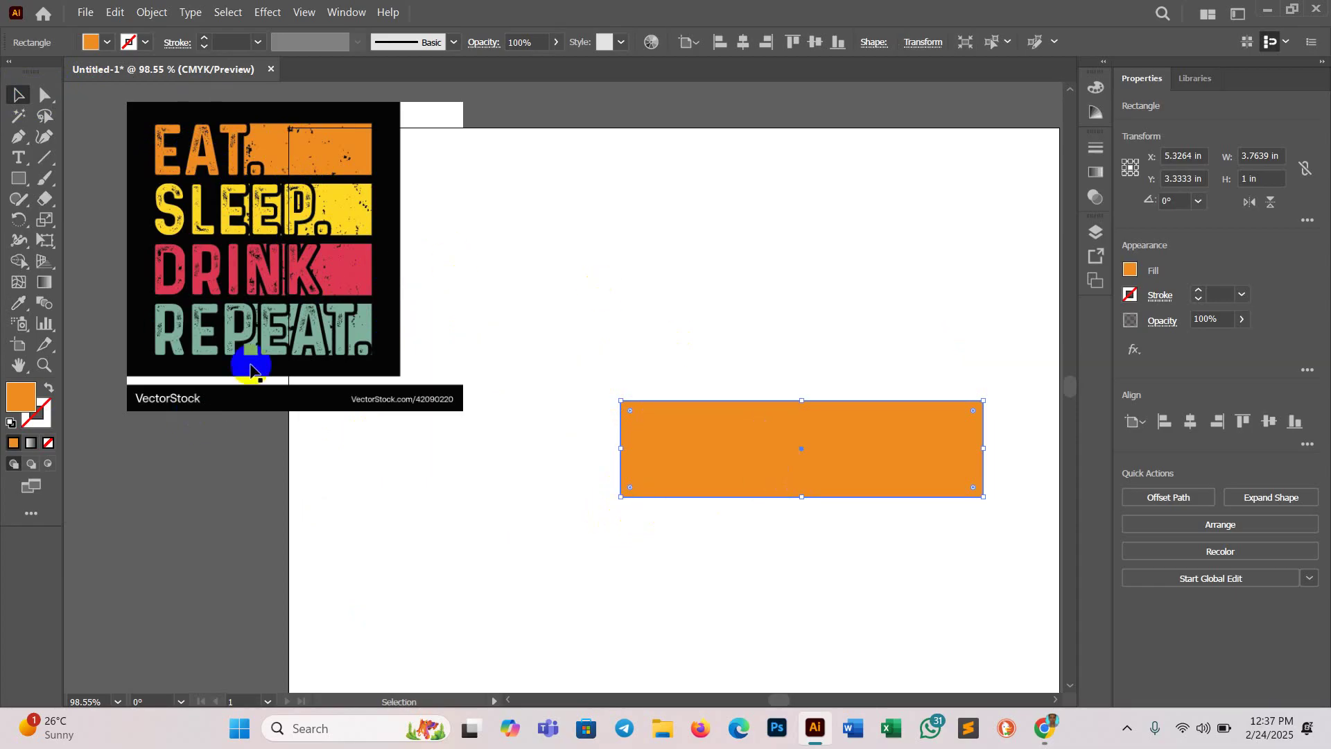
Step: Add the text "EAT" beside the orange rectangle's left end and enlarge it proportionally to about 66.3 pt
left_click(18, 158)
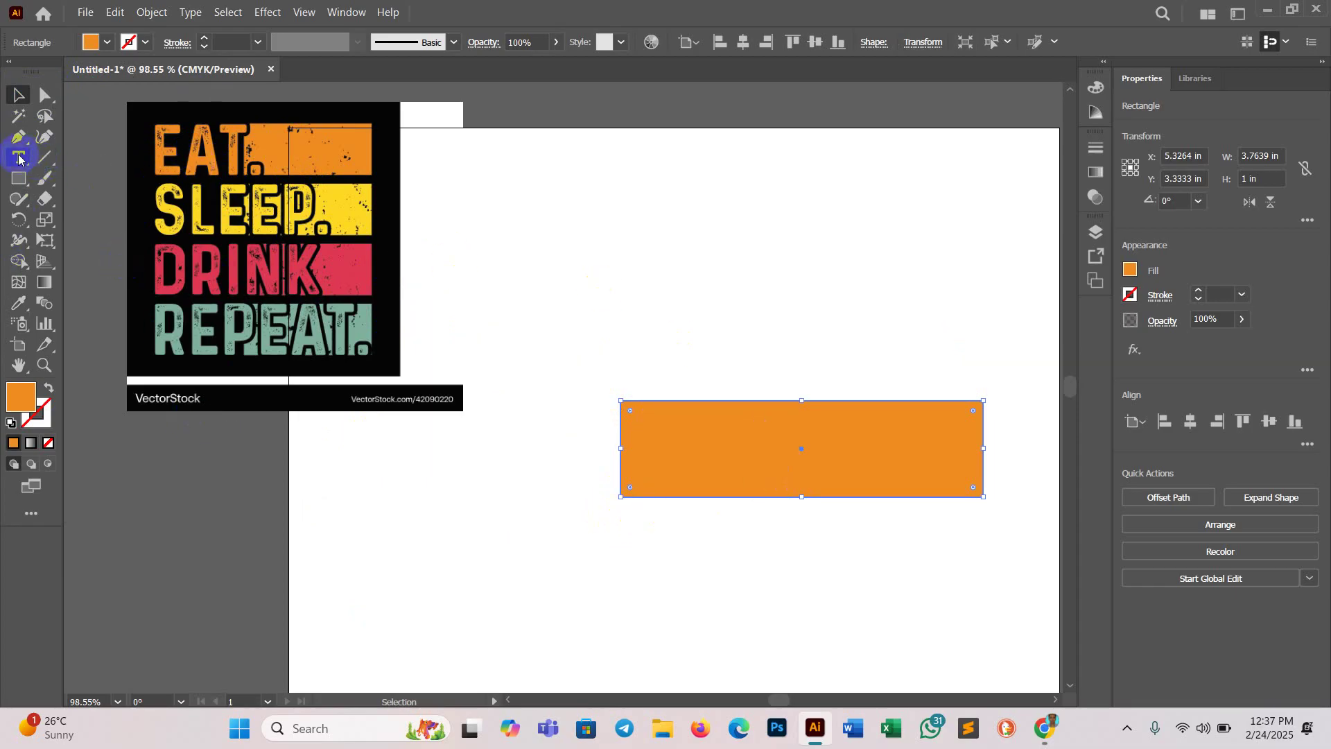
left_click(511, 448)
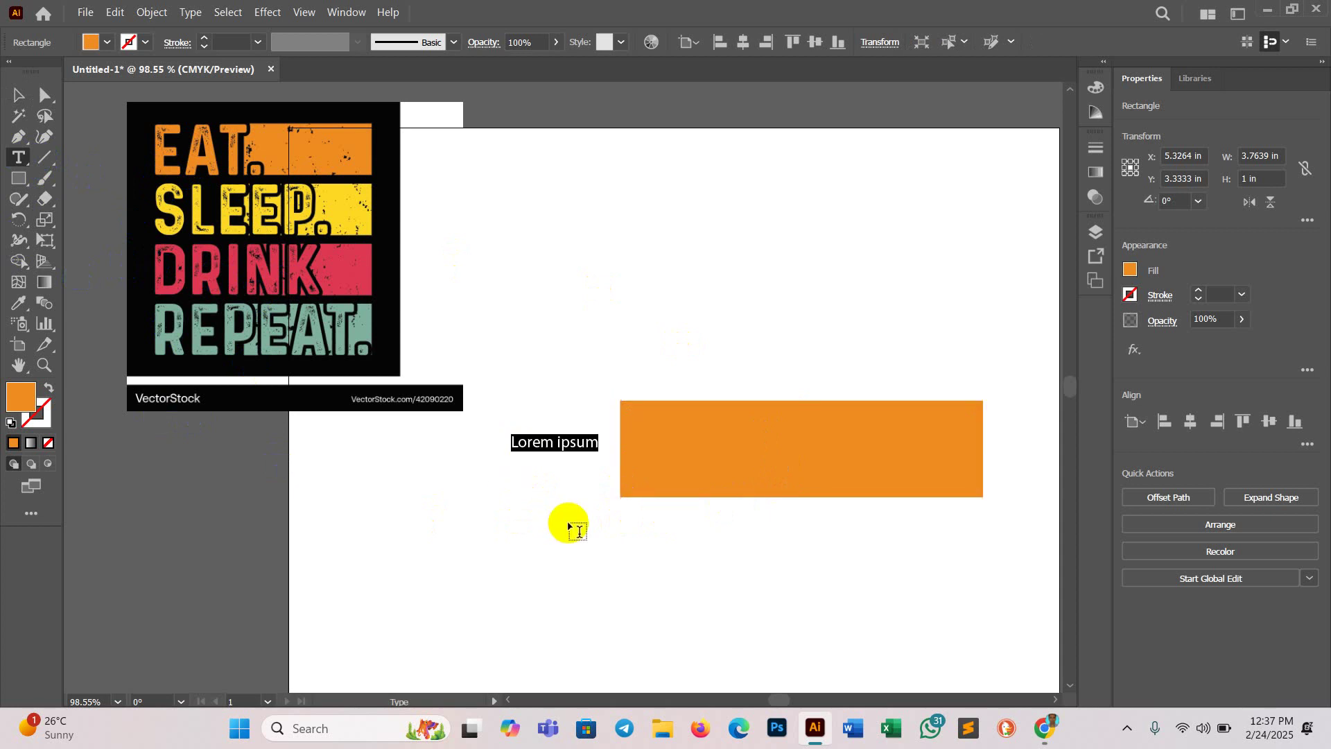
type("EAT")
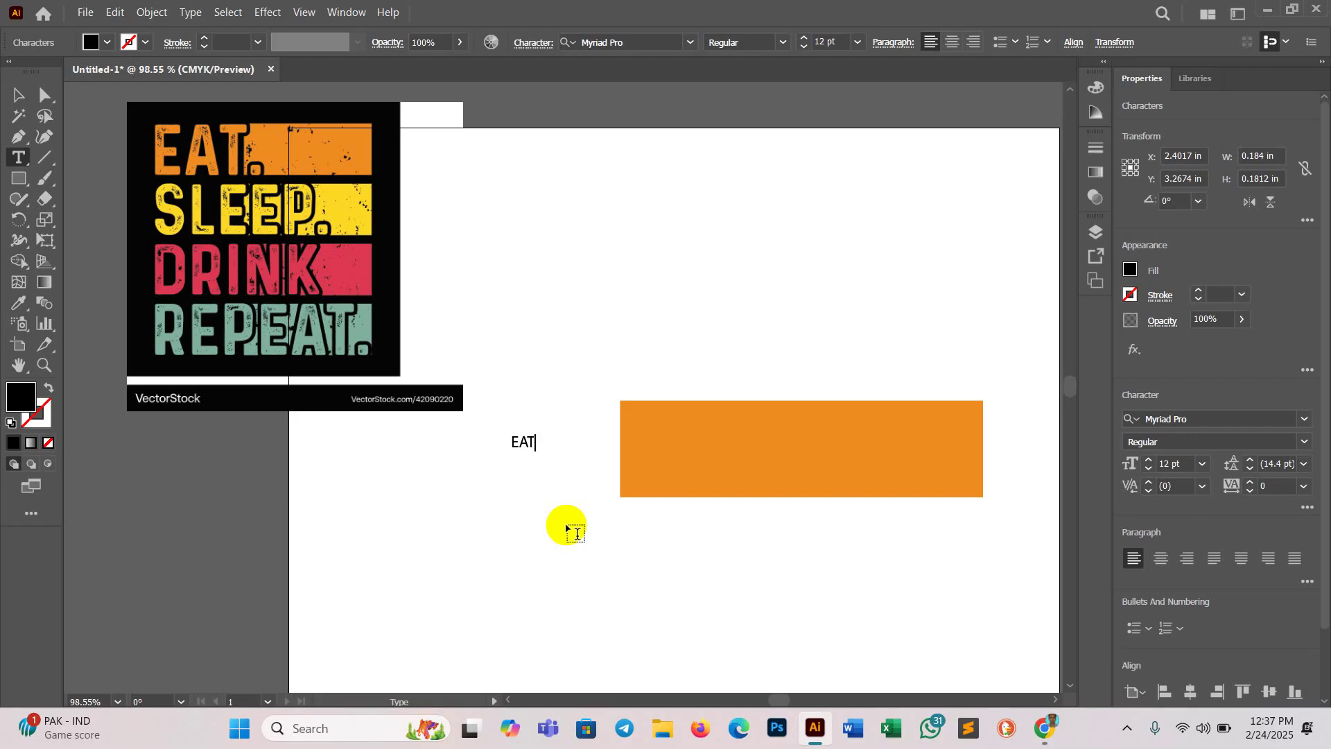
left_click(18, 95)
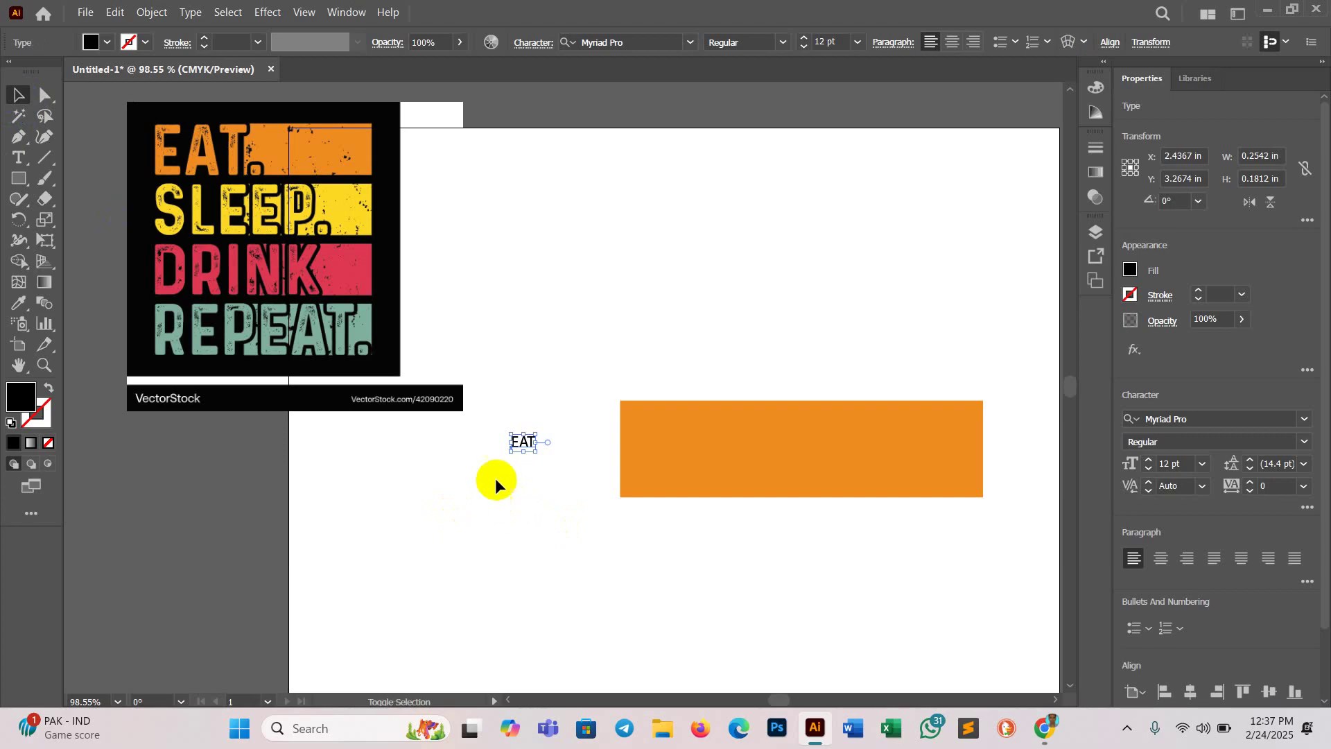
left_click_drag(536, 451, 593, 493)
Step: Shift the reference image further left, and raise the orange rectangle and the EAT text on the artboard
left_click_drag(733, 593, 758, 617)
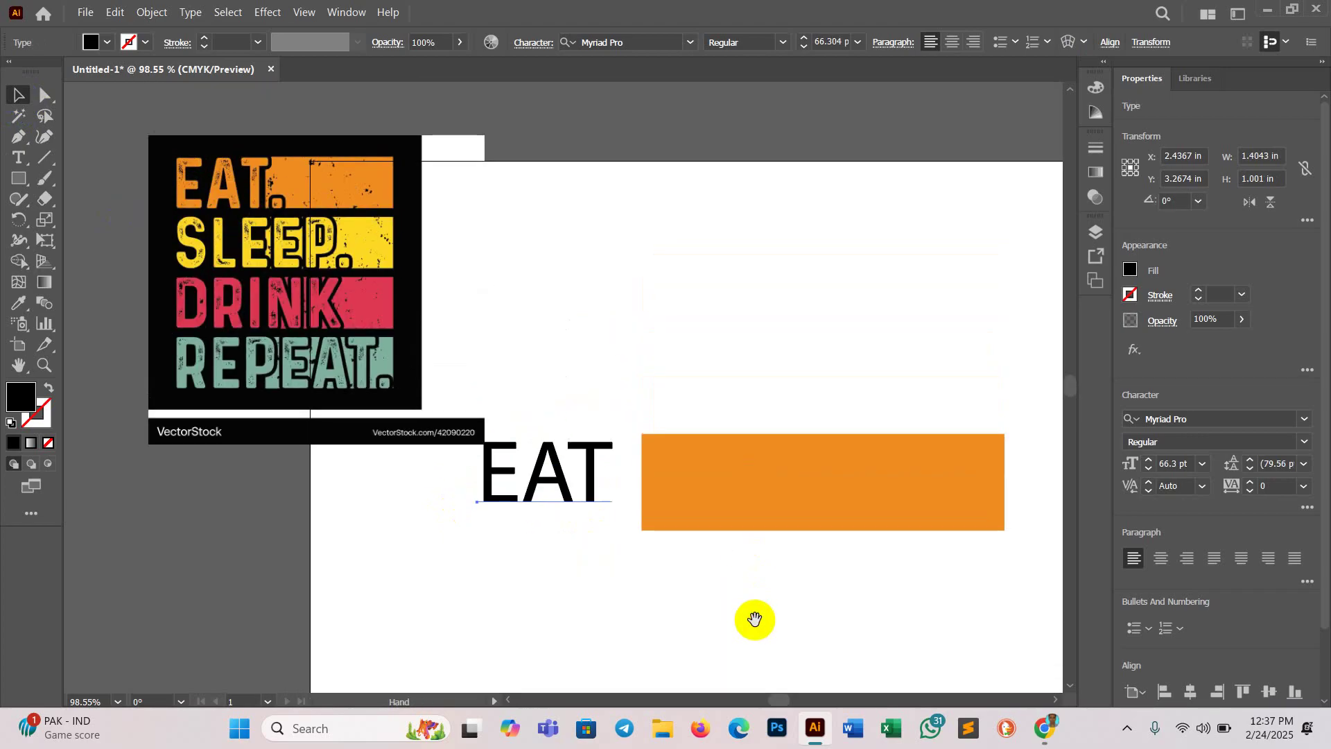
left_click_drag(389, 291, 312, 285)
left_click_drag(771, 488, 764, 367)
left_click_drag(557, 483, 550, 377)
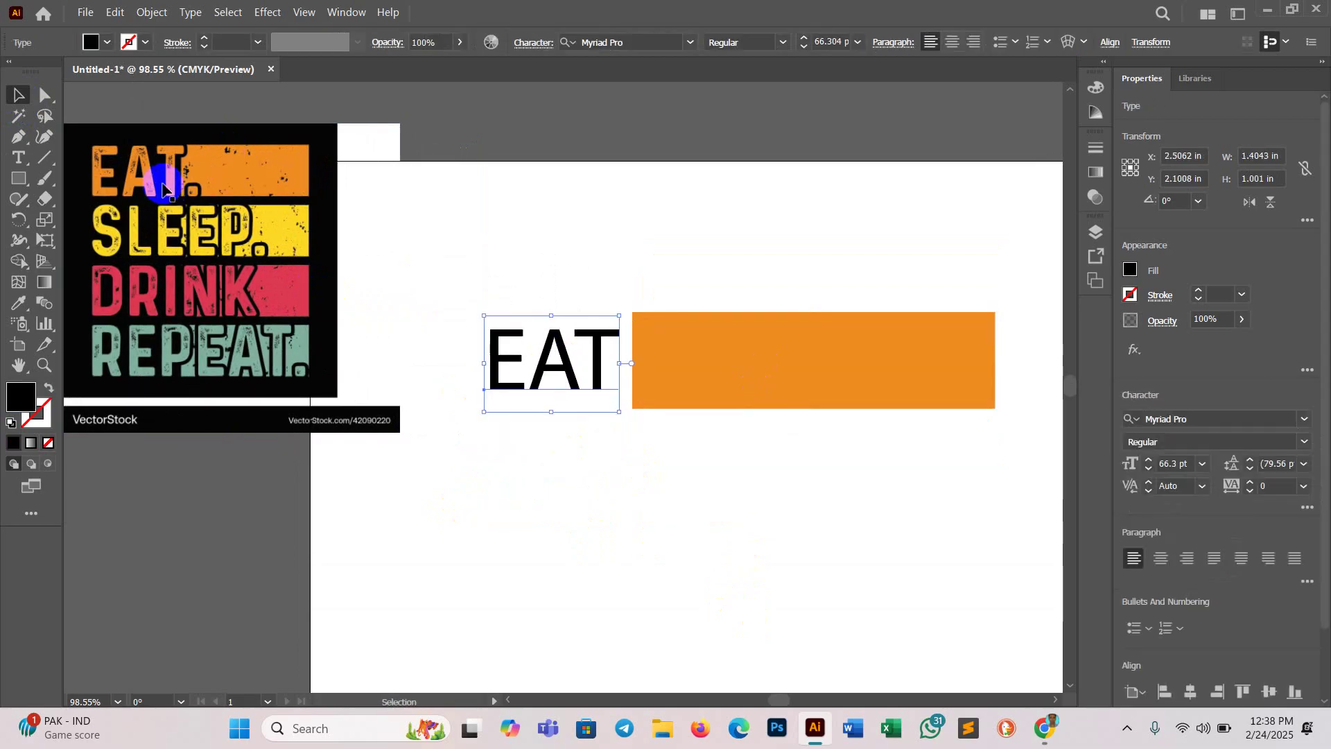
Step: Change the EAT text's font to Bebas Regular to resemble the reference lettering
left_click(154, 178)
left_click(545, 384)
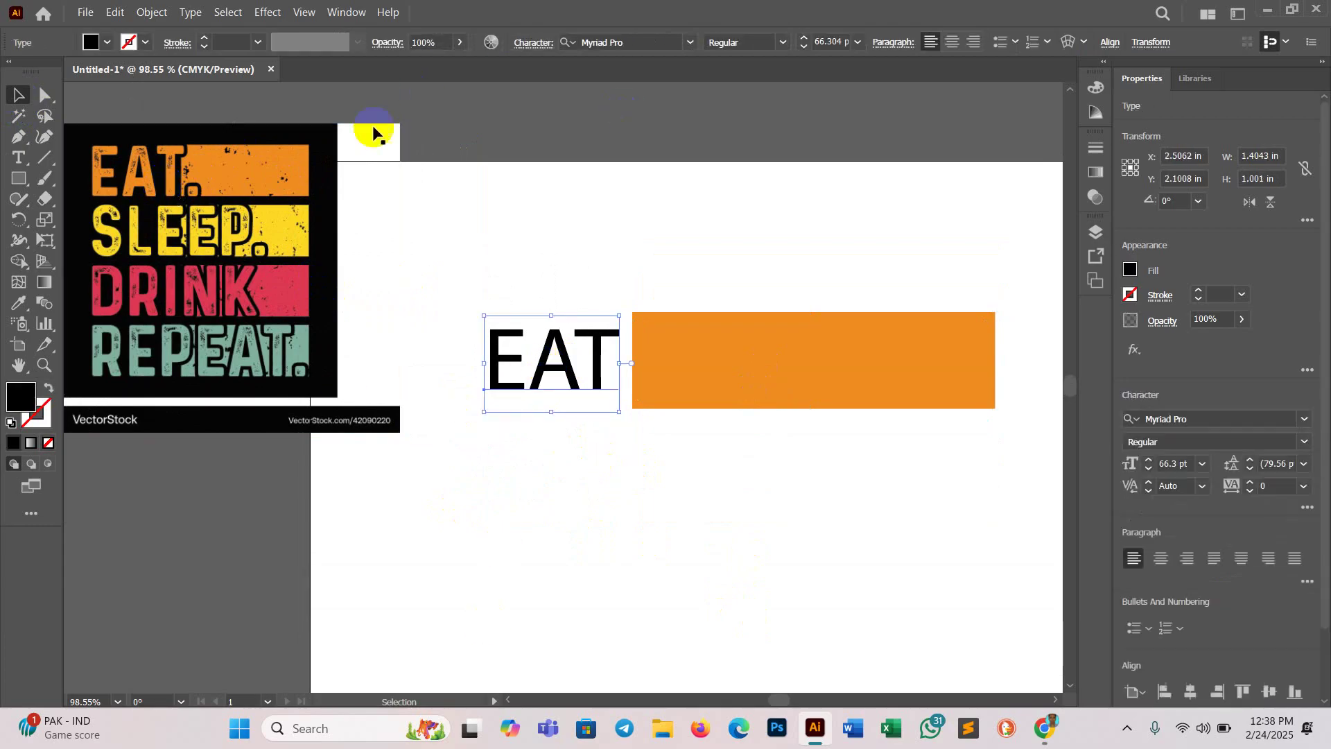
left_click(623, 43)
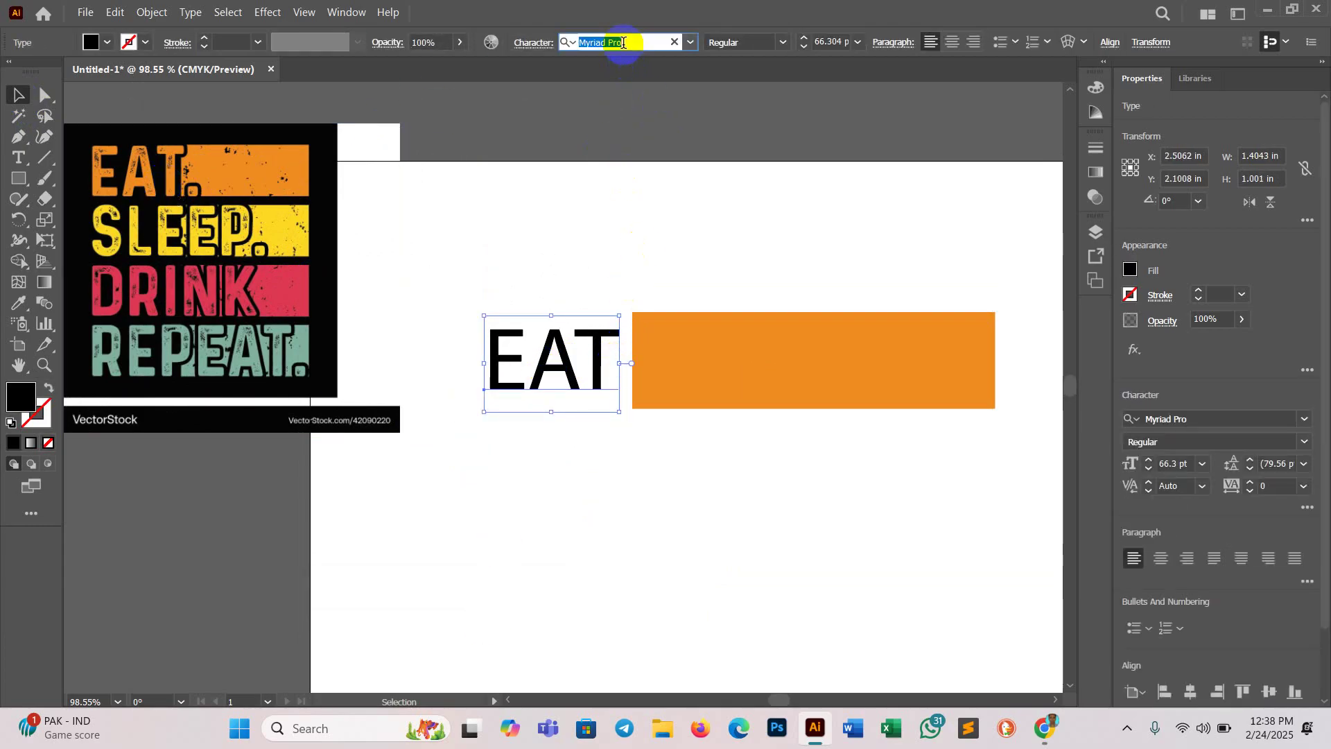
type("ba")
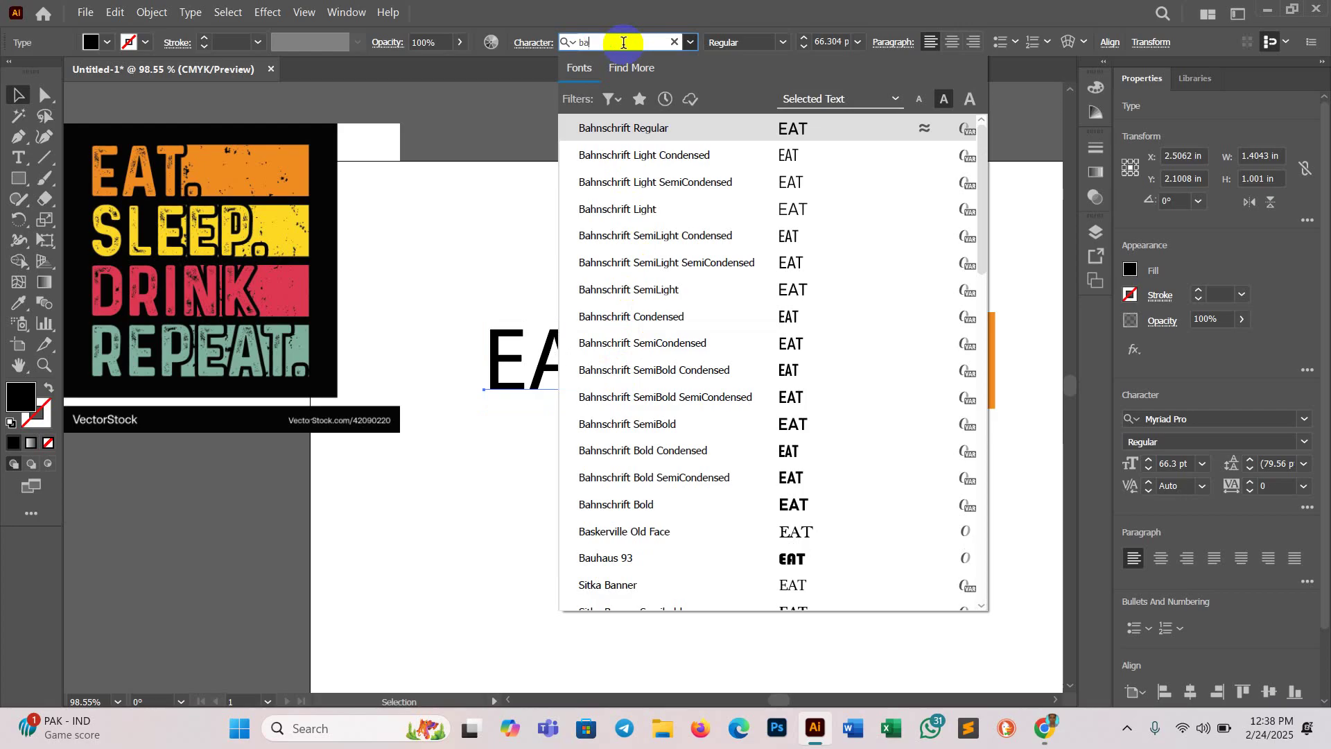
key("BackSpace")
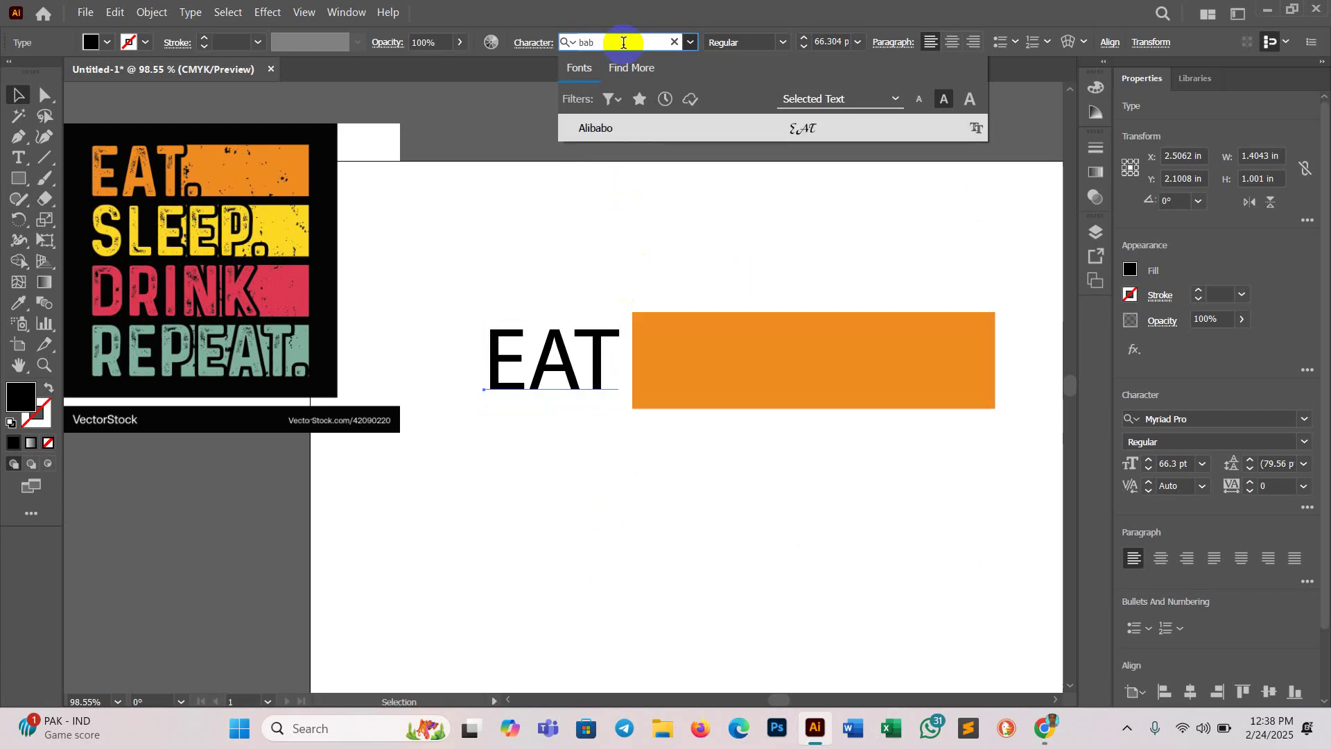
type("eb")
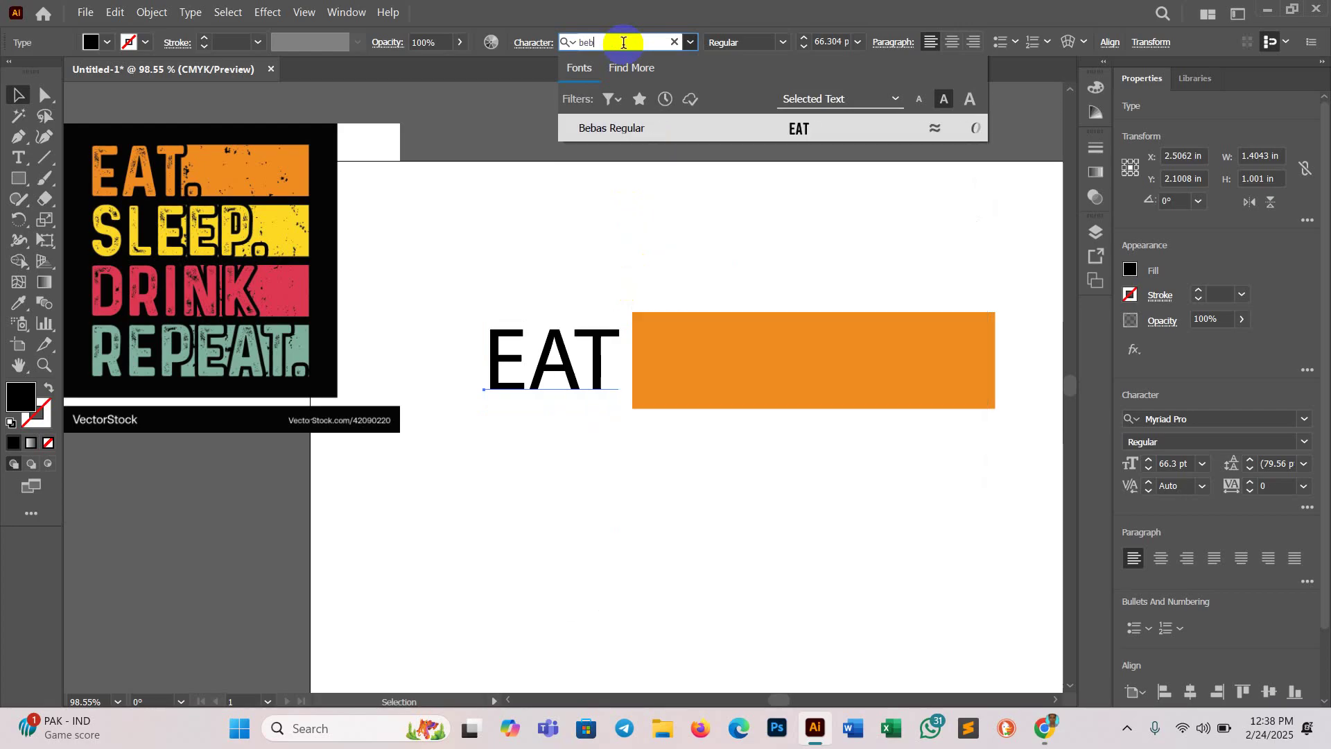
left_click(613, 127)
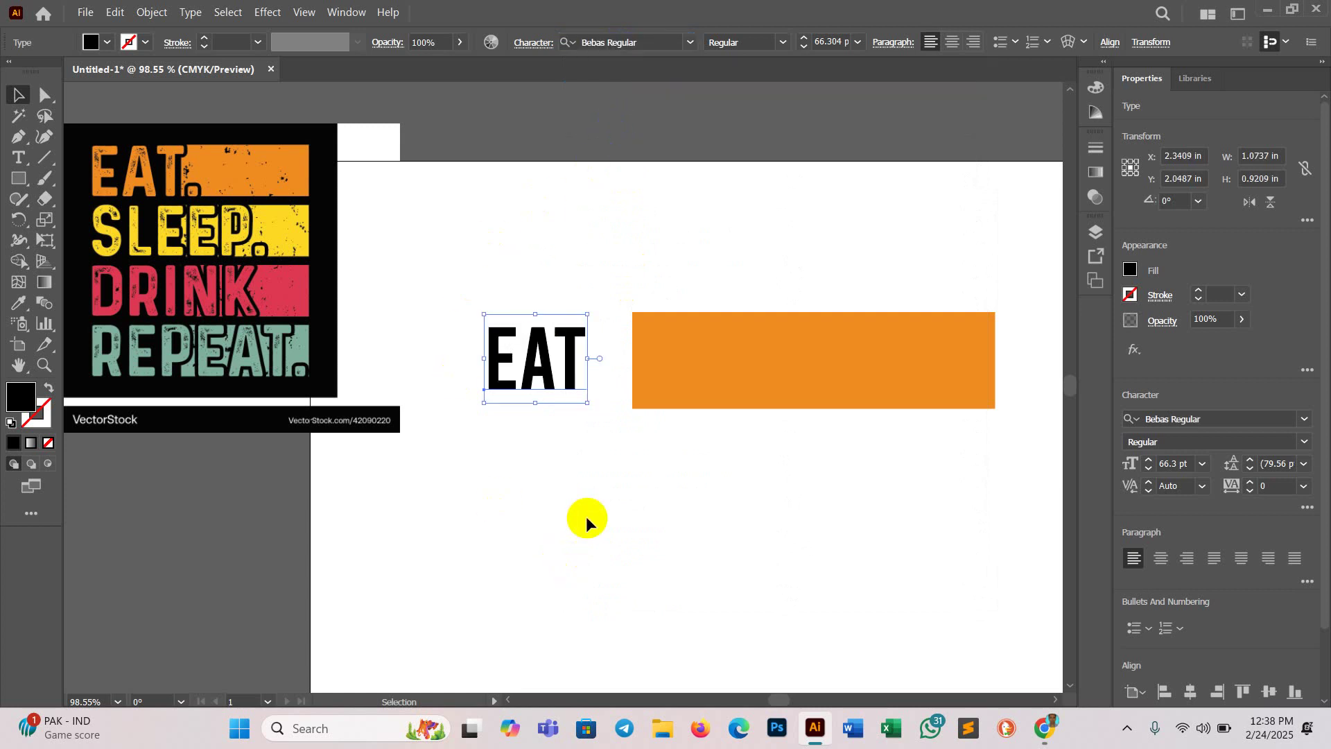
left_click(783, 44)
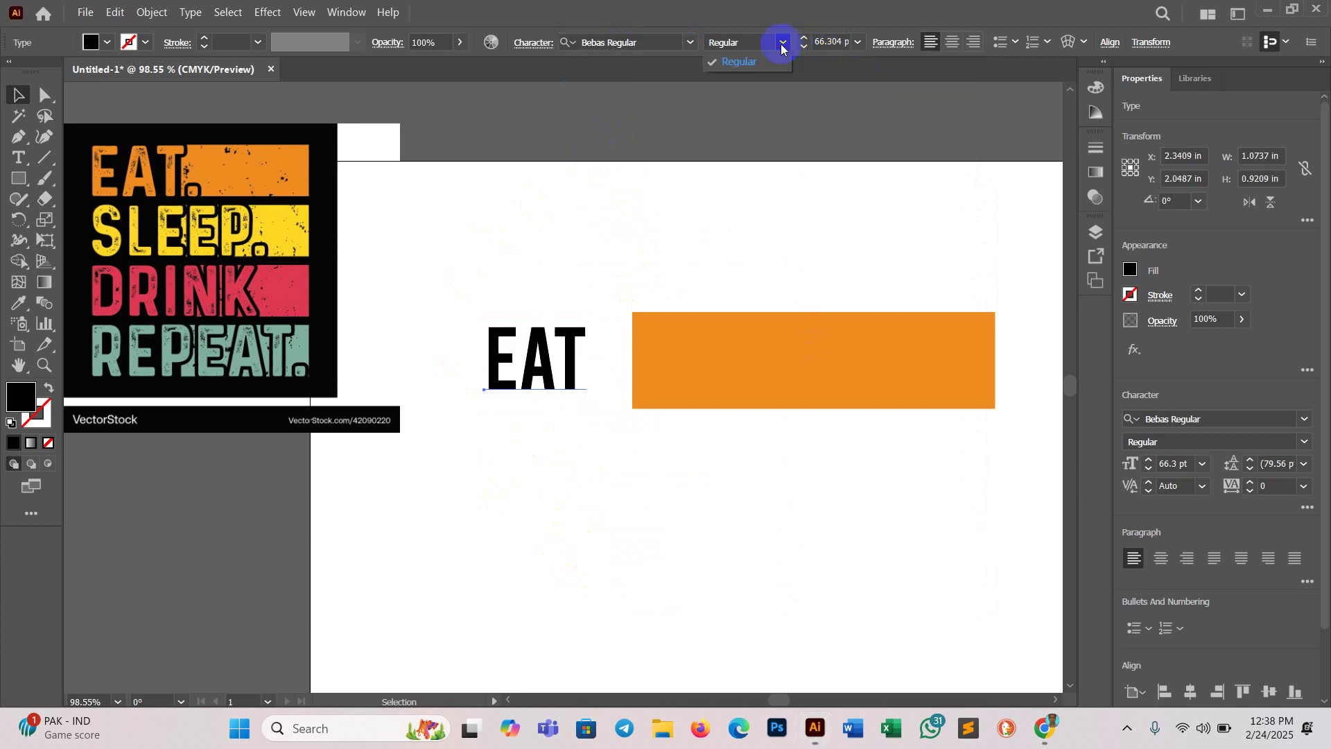
left_click(547, 390)
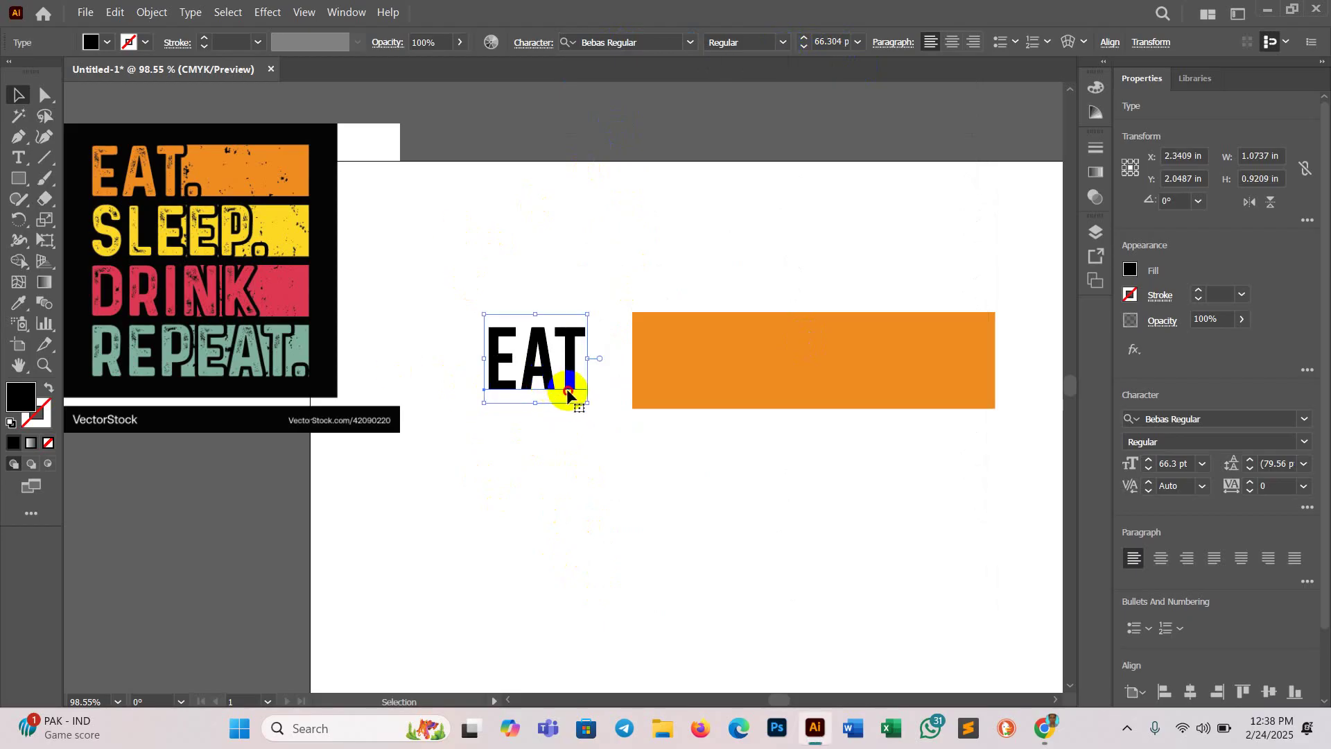
Step: Enlarge the EAT text to about 79 pt and place its T over the orange rectangle's left end, about X 2.95, Y 2.06 in
left_click_drag(587, 403, 639, 381)
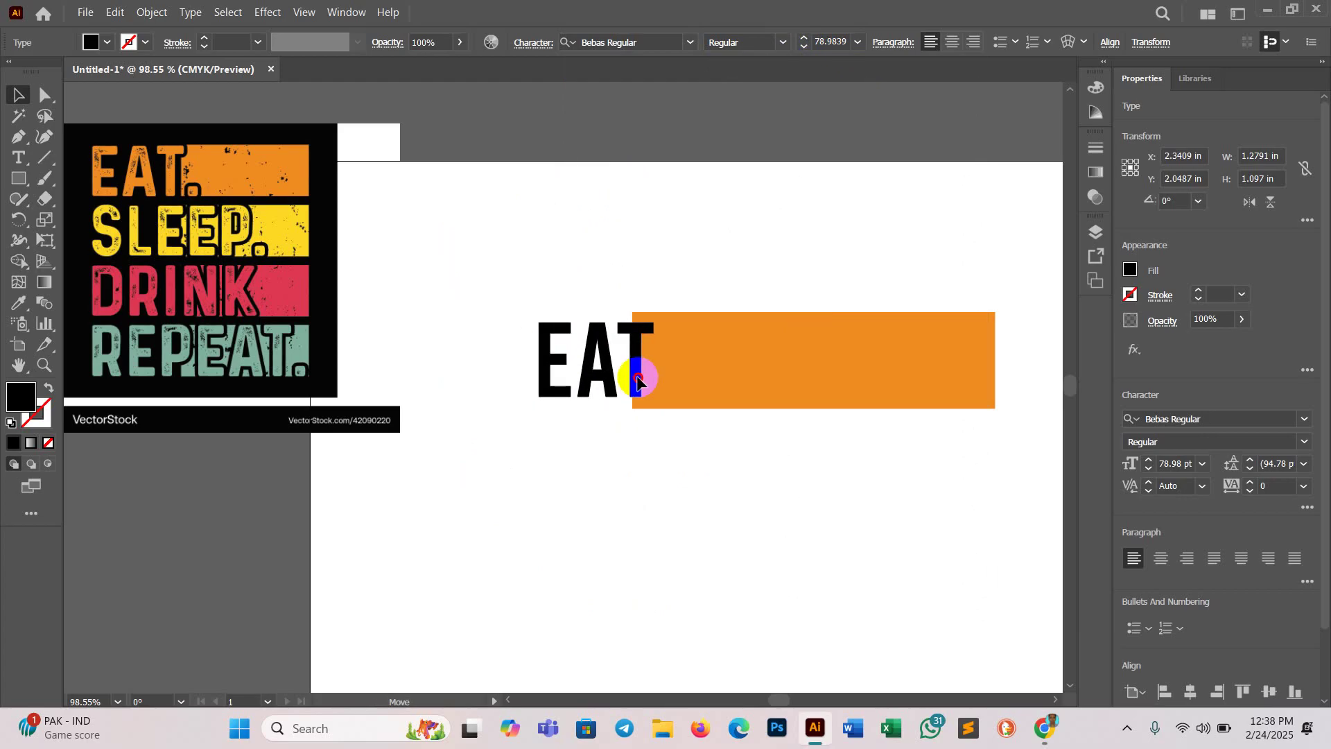
left_click_drag(638, 380, 640, 381)
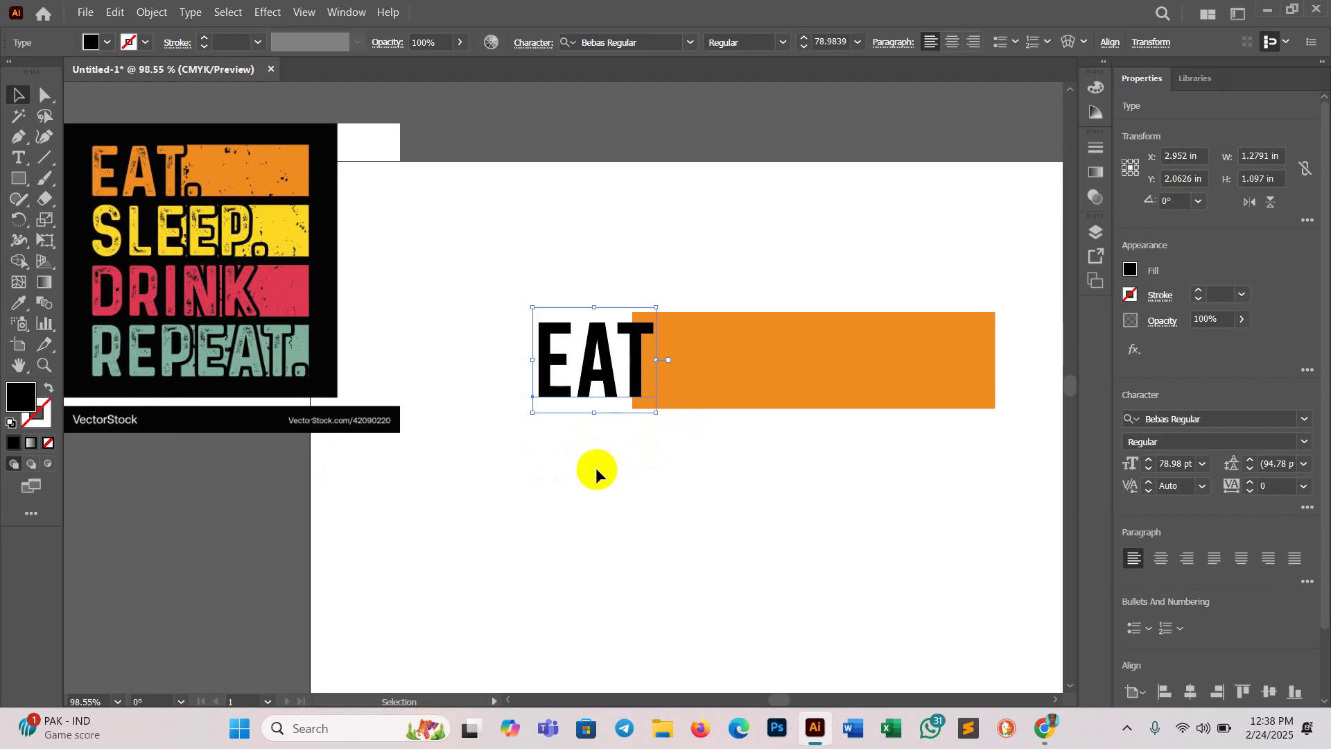
left_click(654, 331)
left_click(151, 11)
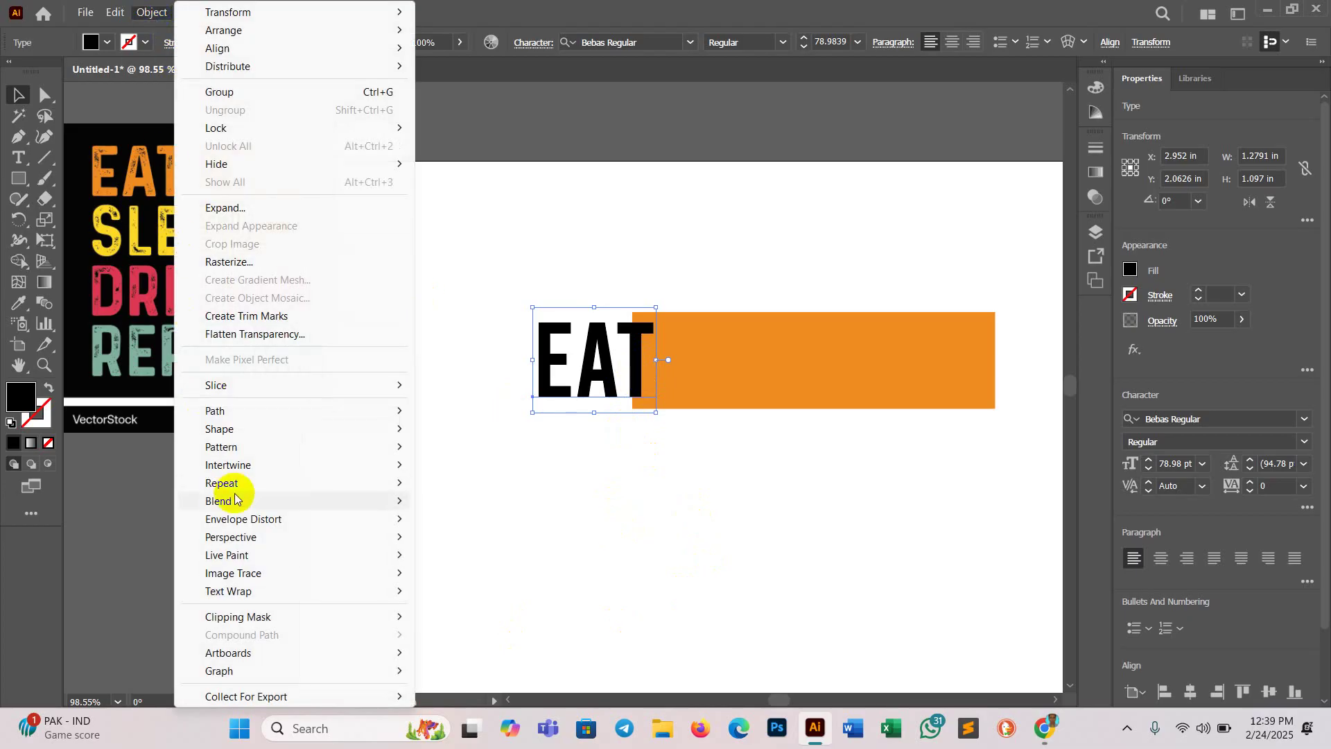
mouse_move(256, 415)
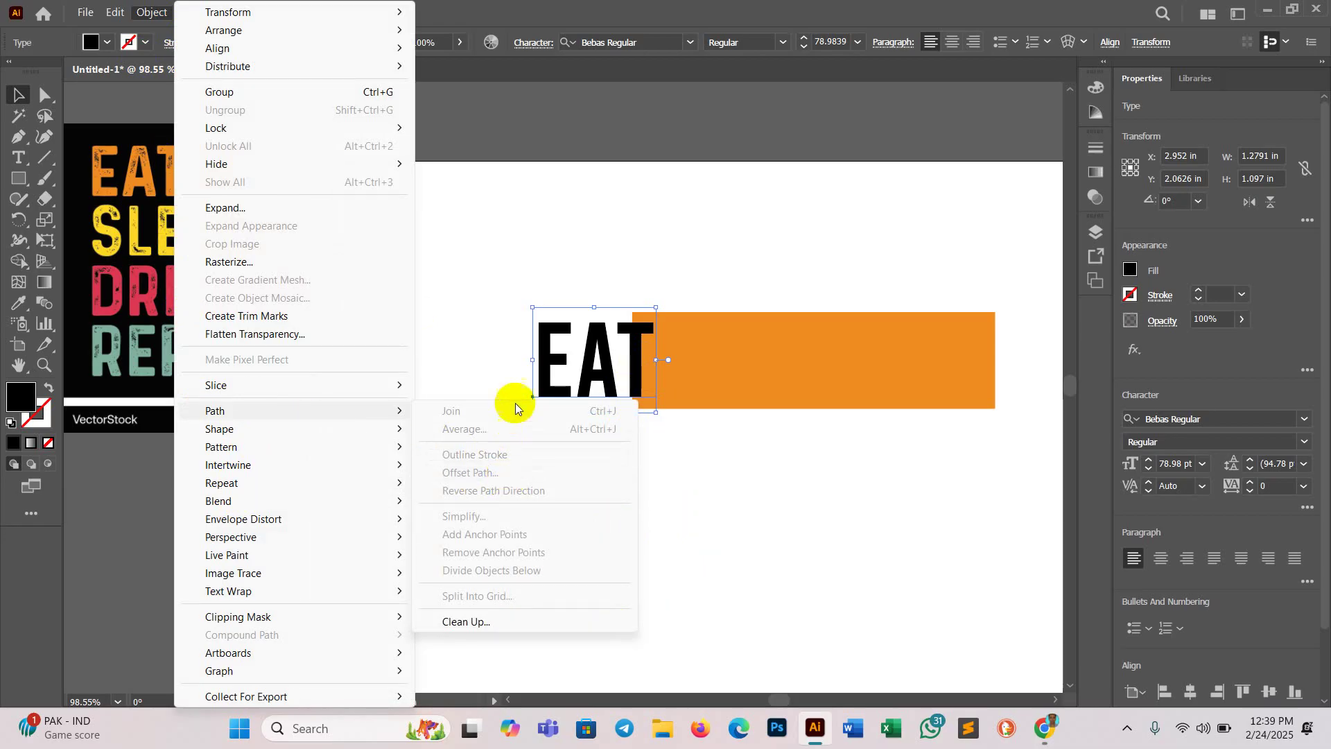
left_click(643, 338)
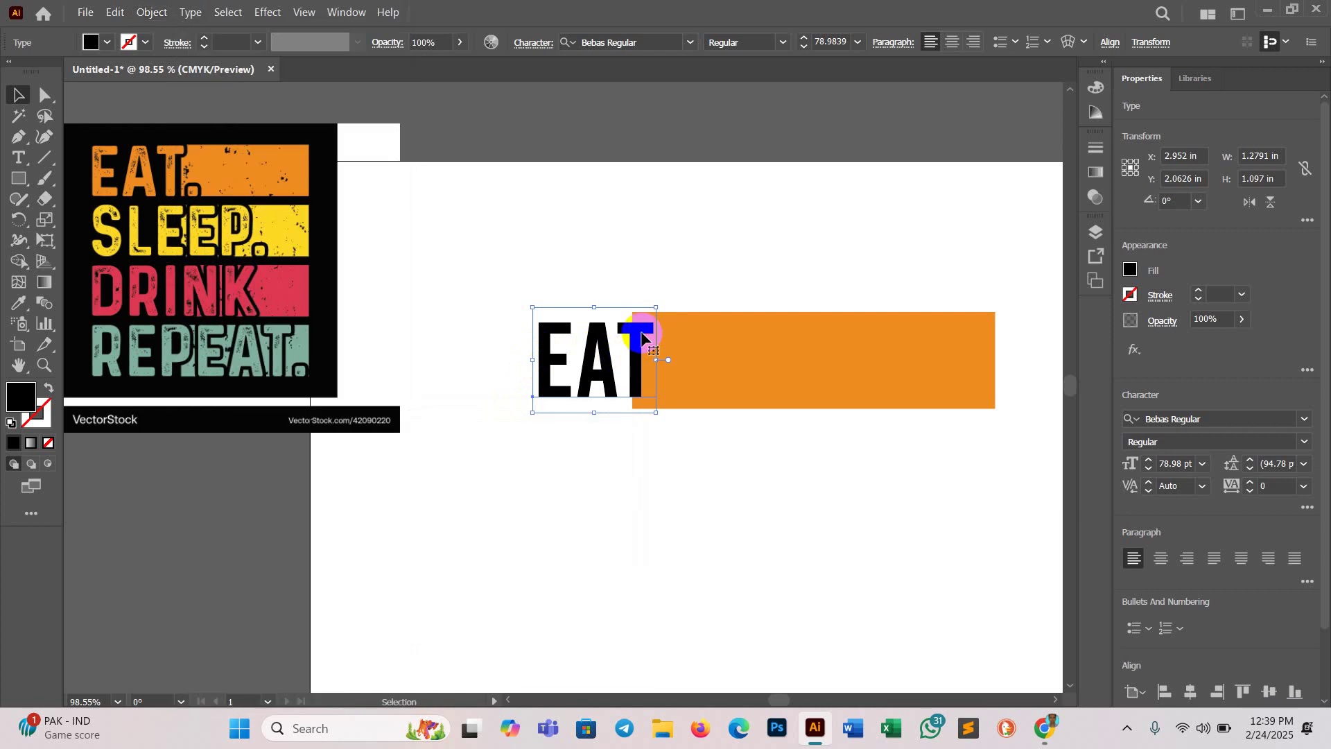
Step: Expand the EAT text into editable vector outlines
left_click(150, 11)
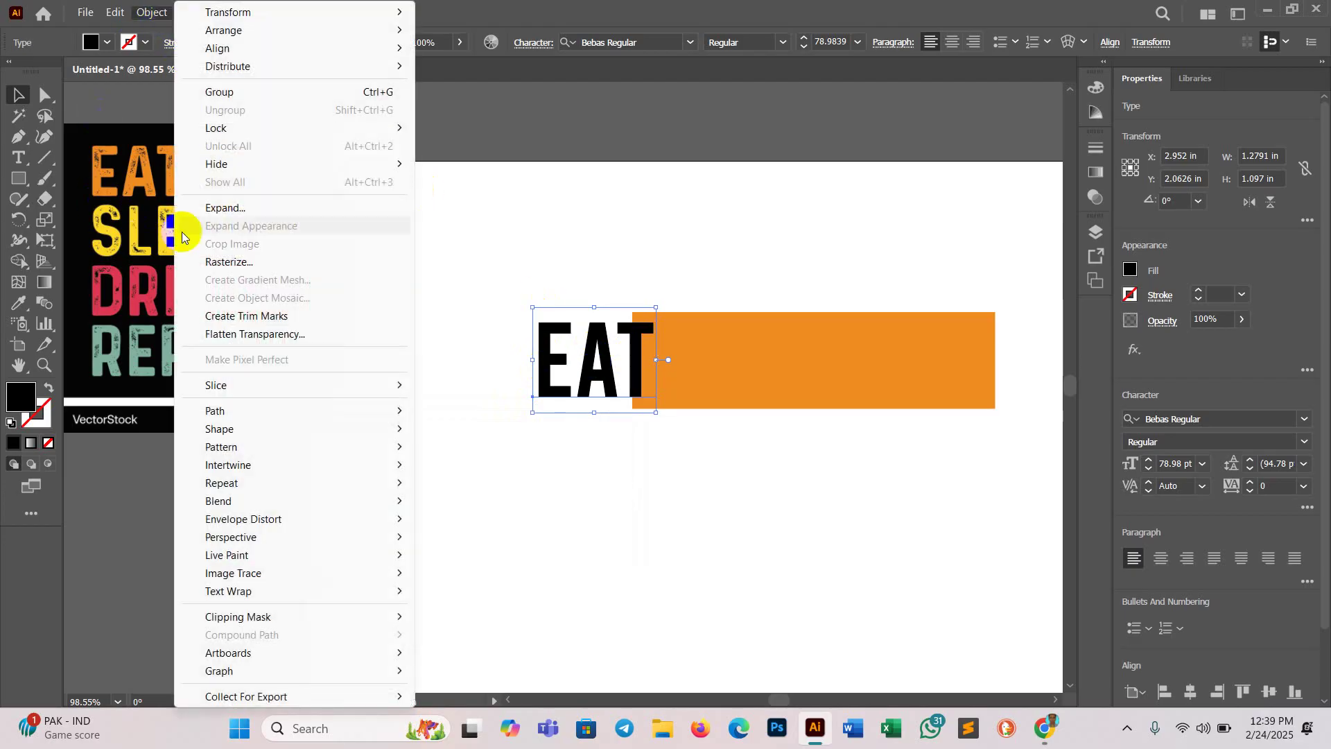
left_click(239, 208)
left_click(677, 590)
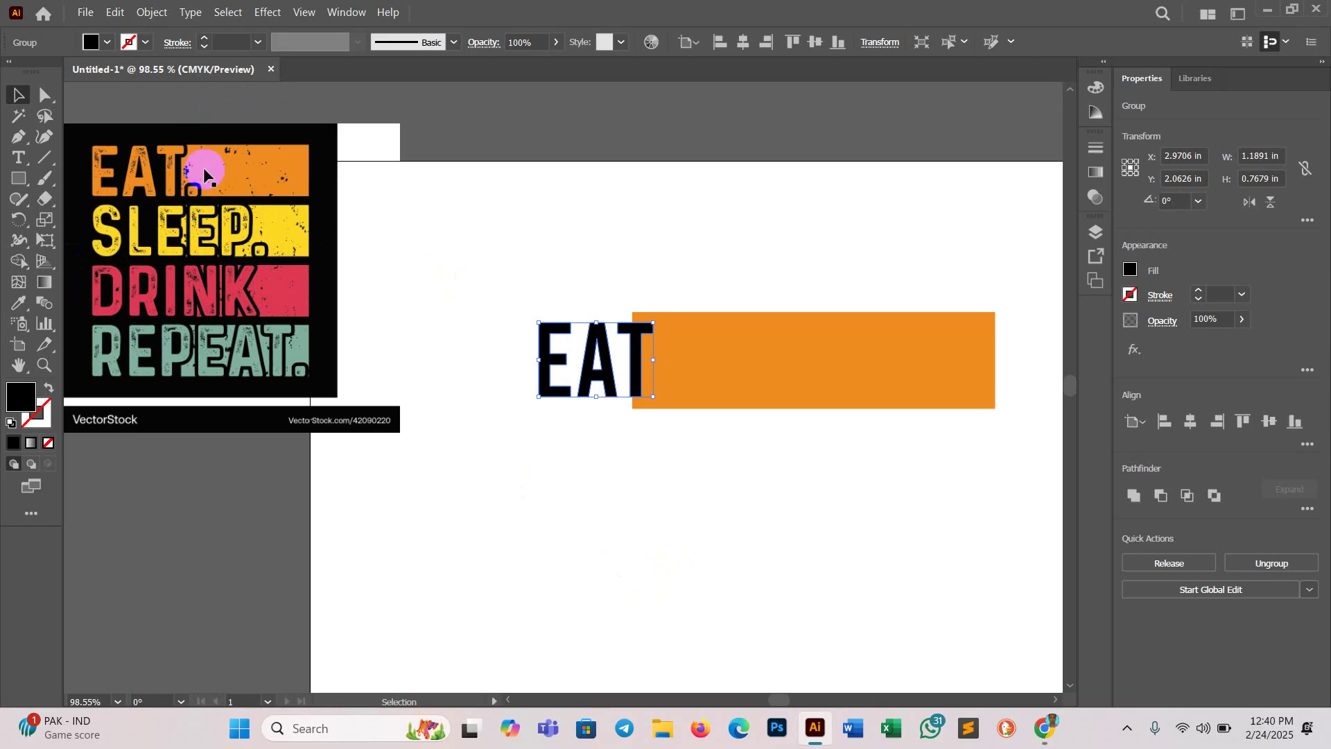
Step: Start Offset Path on the expanded EAT letters and preview an offset of 0.125 in
left_click(151, 11)
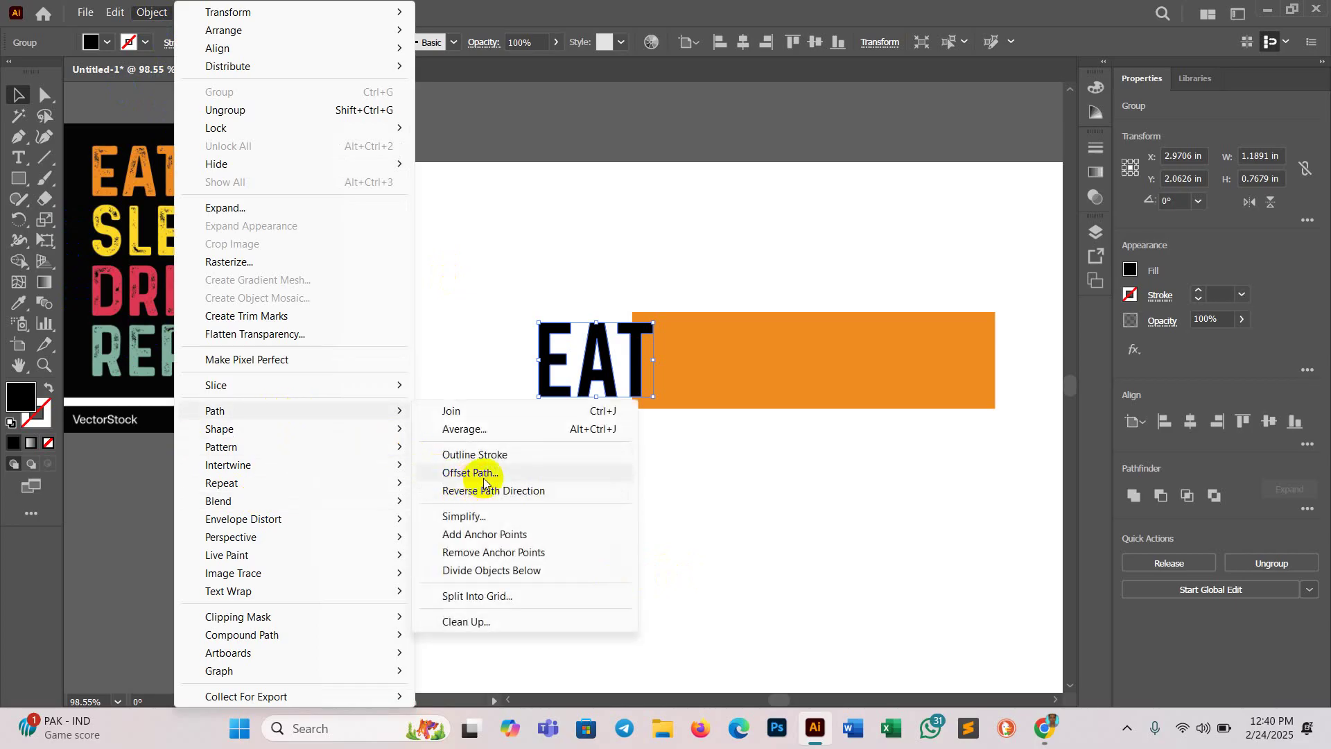
left_click(489, 477)
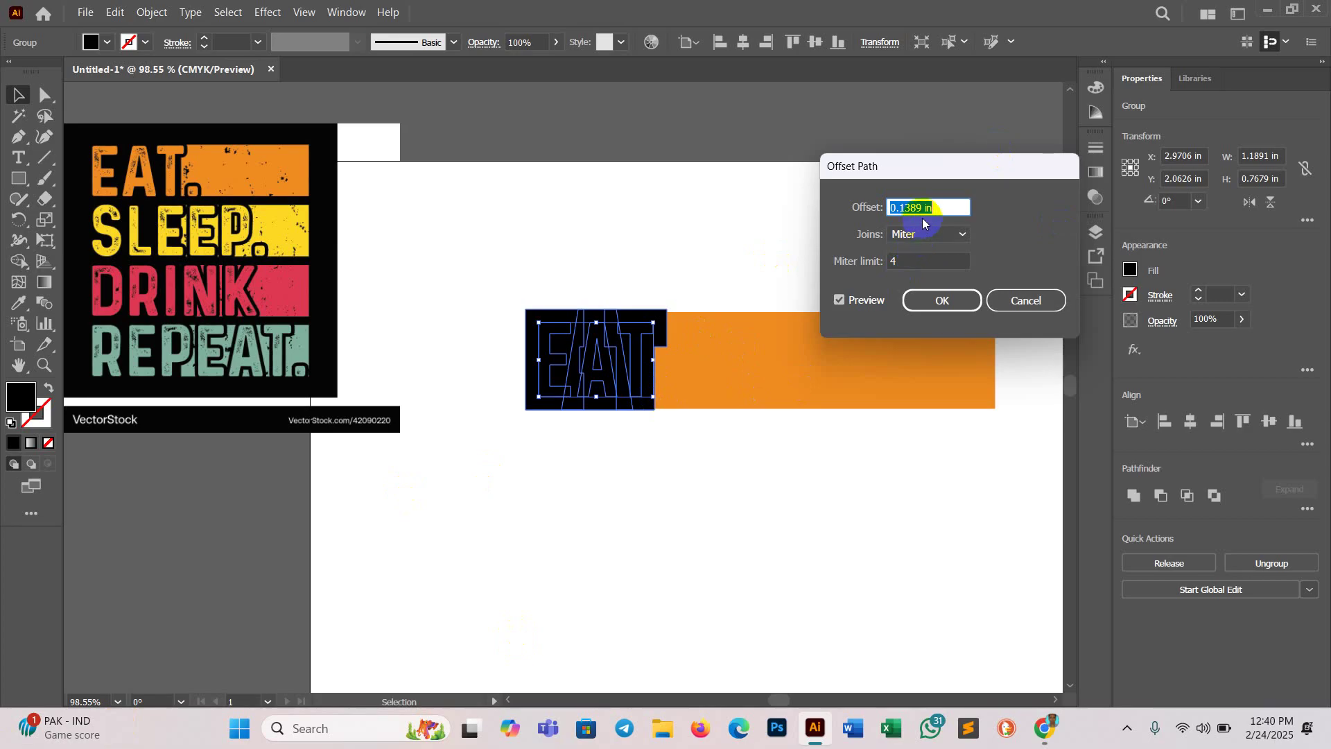
type("0")
key("Tab")
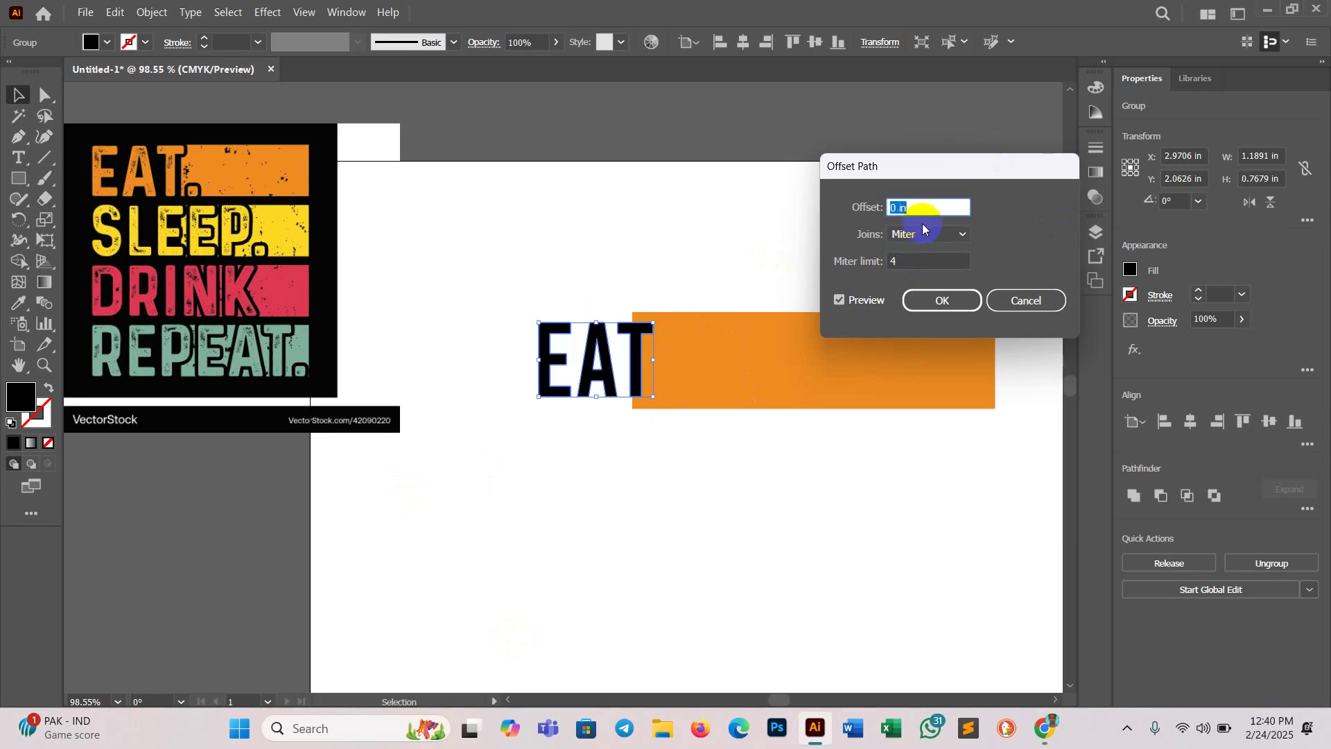
type("0.125")
key("Tab")
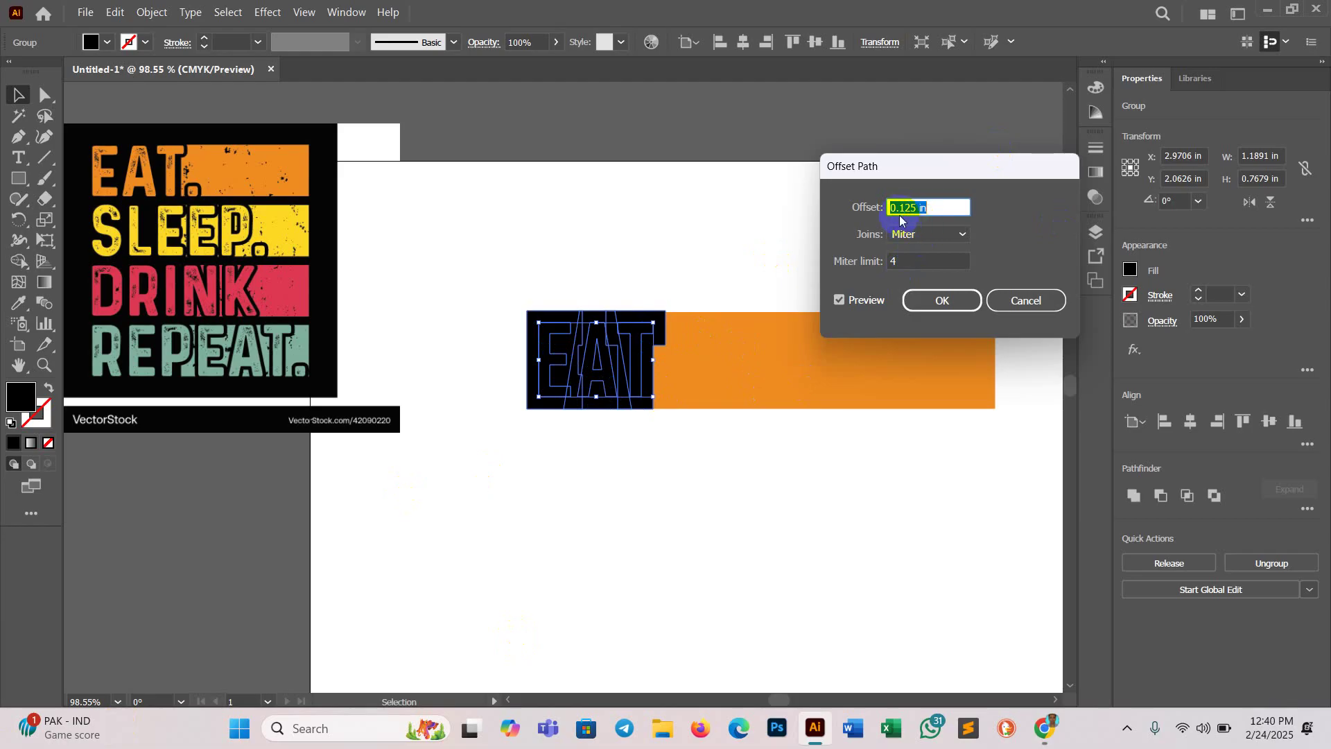
Step: Try smaller letter offsets of 0.11 in and 0.01 in, previewing each one
left_click(908, 207)
left_click(914, 242)
key("BackSpace")
left_click(839, 301)
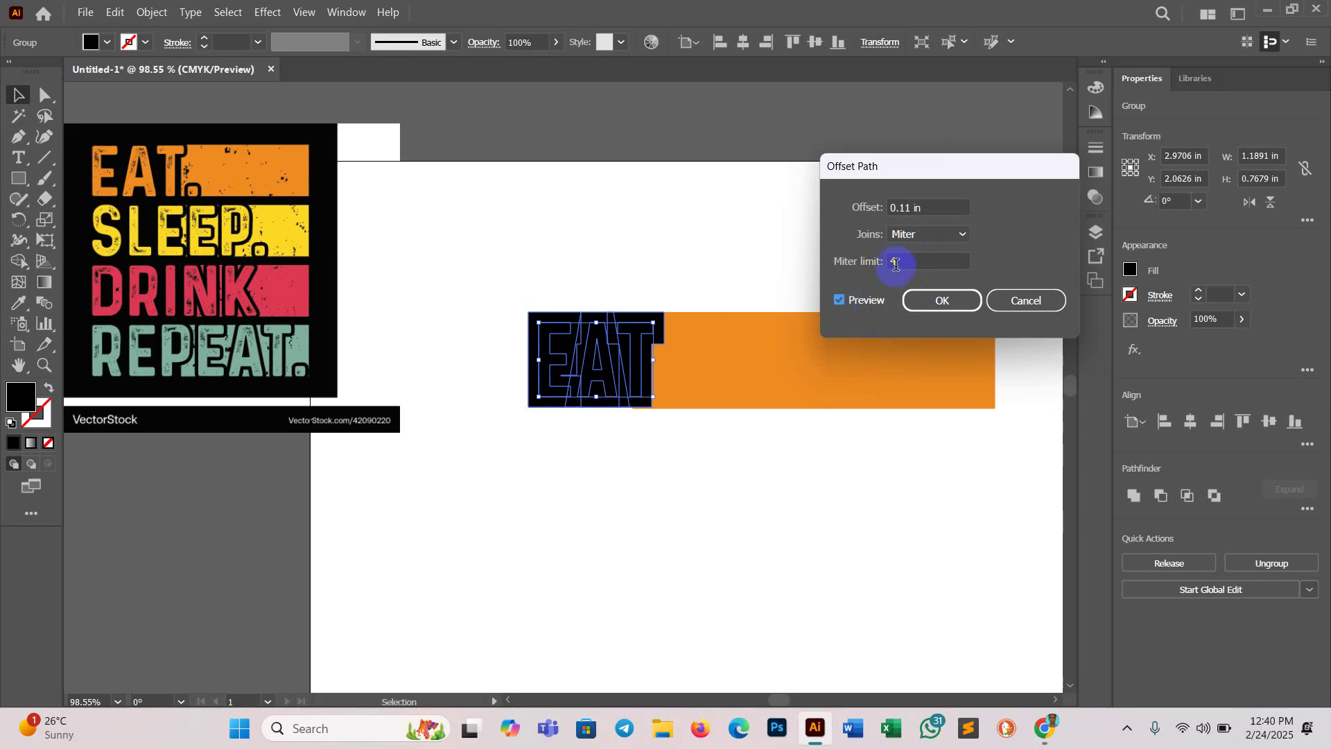
left_click(907, 208)
key("BackSpace")
type("0")
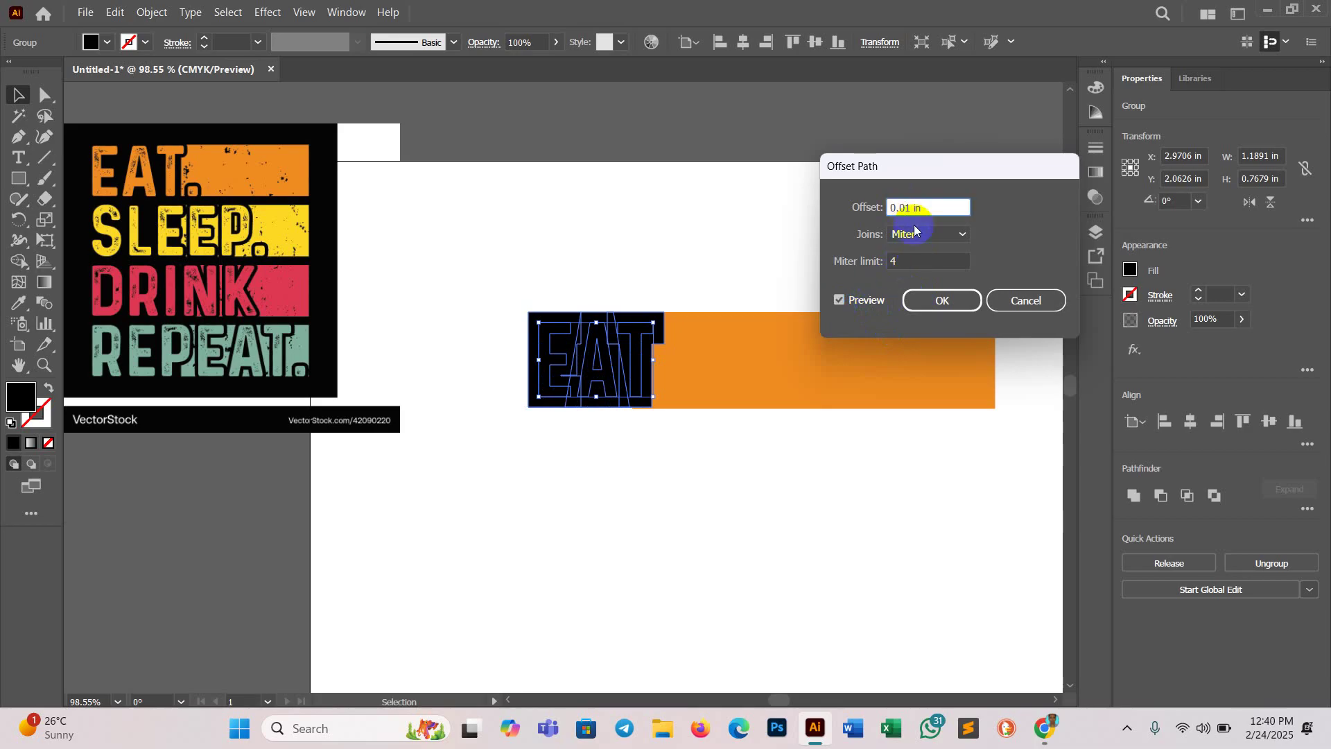
left_click(849, 303)
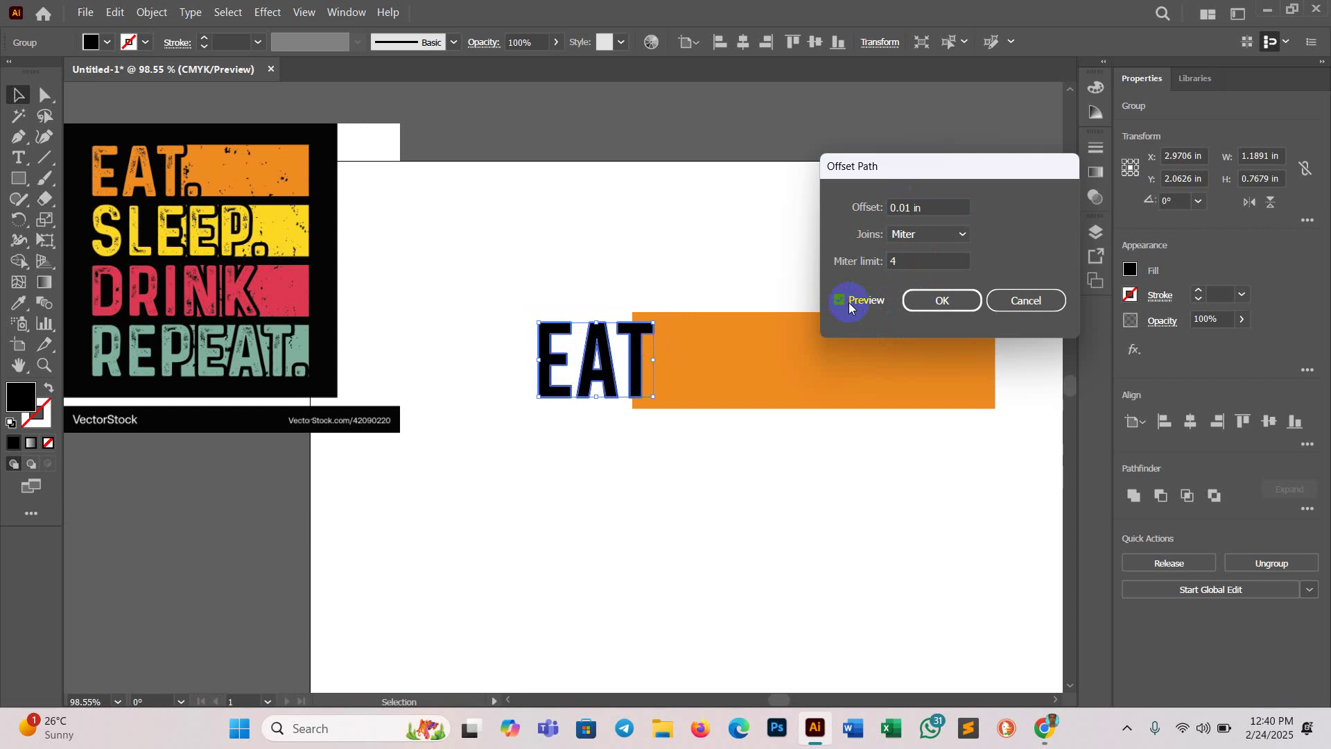
Step: Set the letter offset to 0.05 in and refresh the preview
left_click_drag(914, 208, 905, 208)
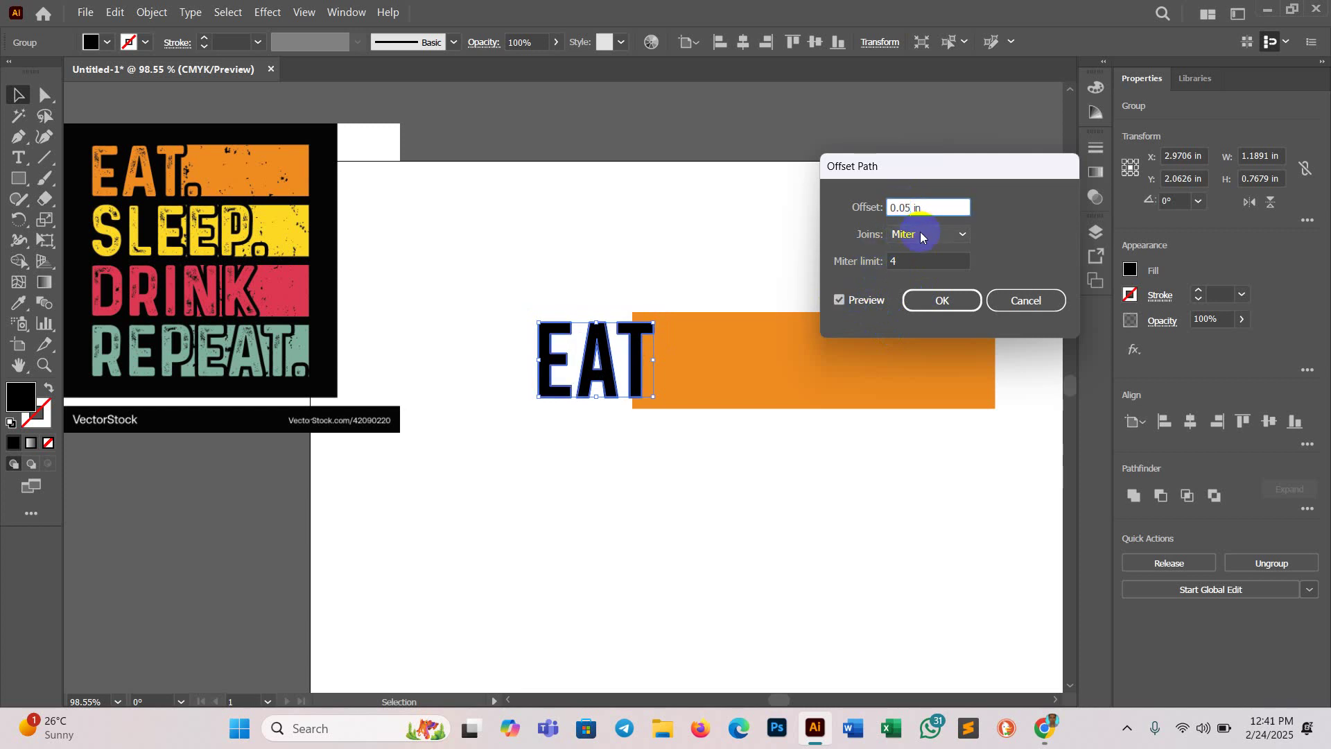
left_click(840, 300)
left_click(841, 300)
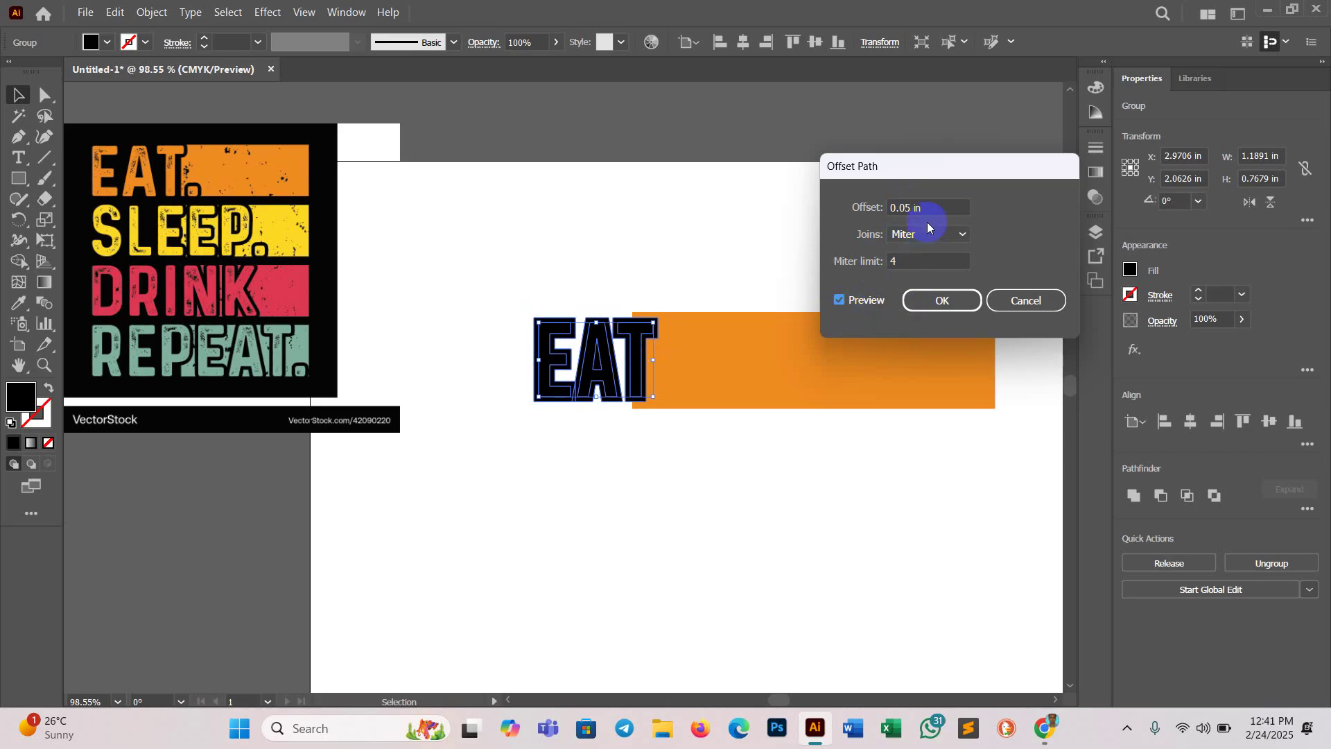
Step: Try an inward letter offset of -0.05 in and refresh the preview
double_click(894, 206)
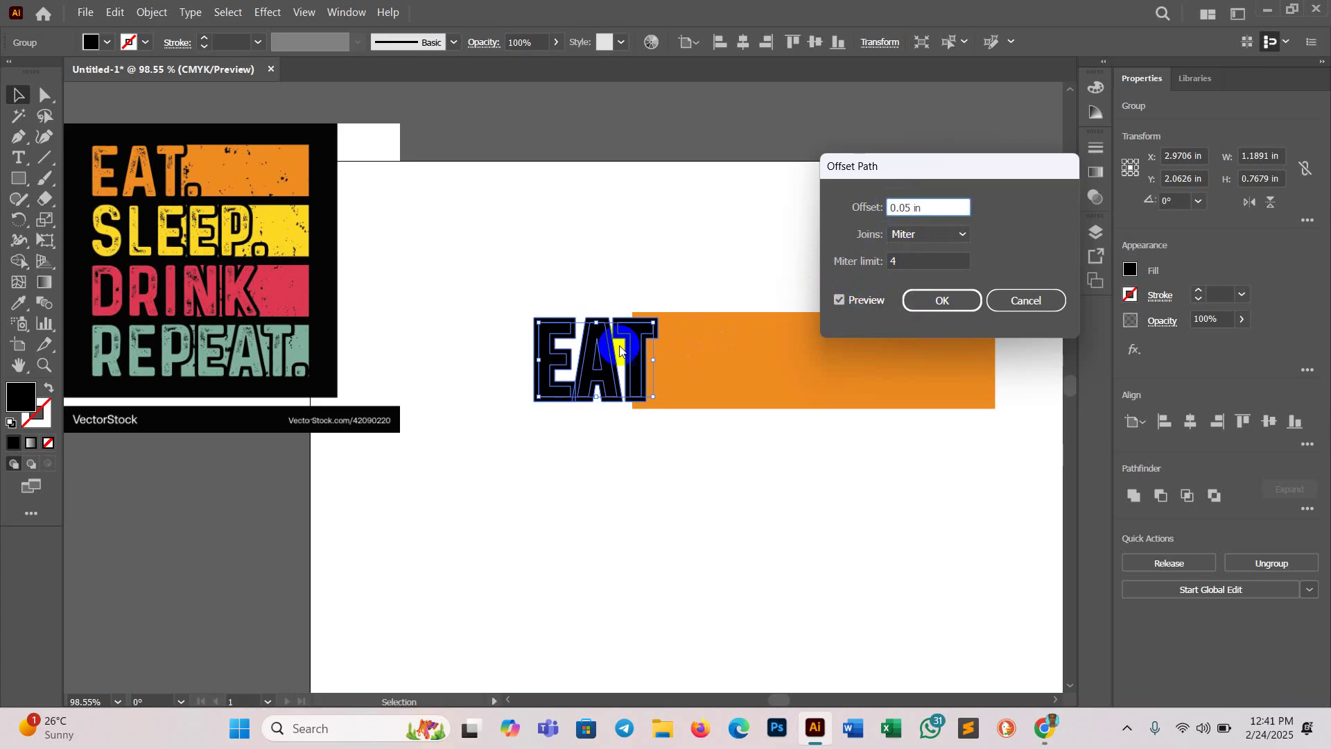
left_click(629, 377)
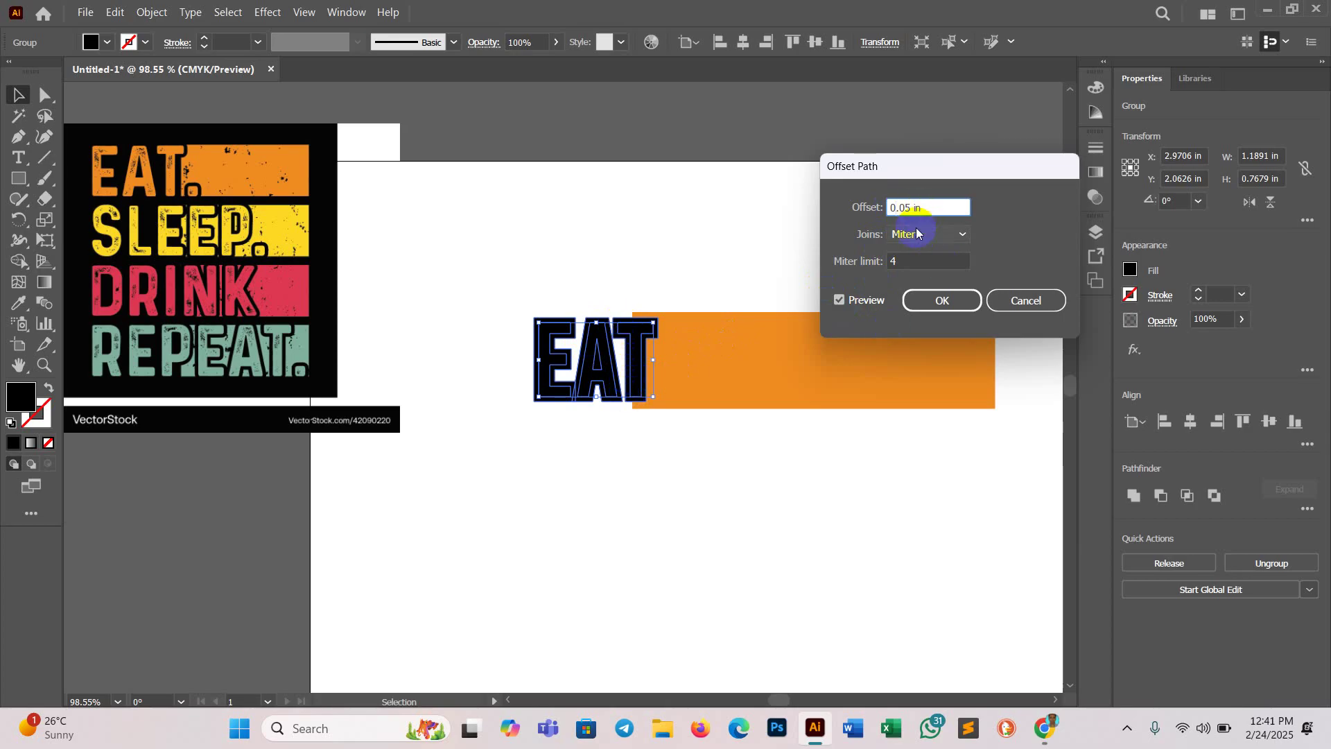
type("-")
left_click(836, 301)
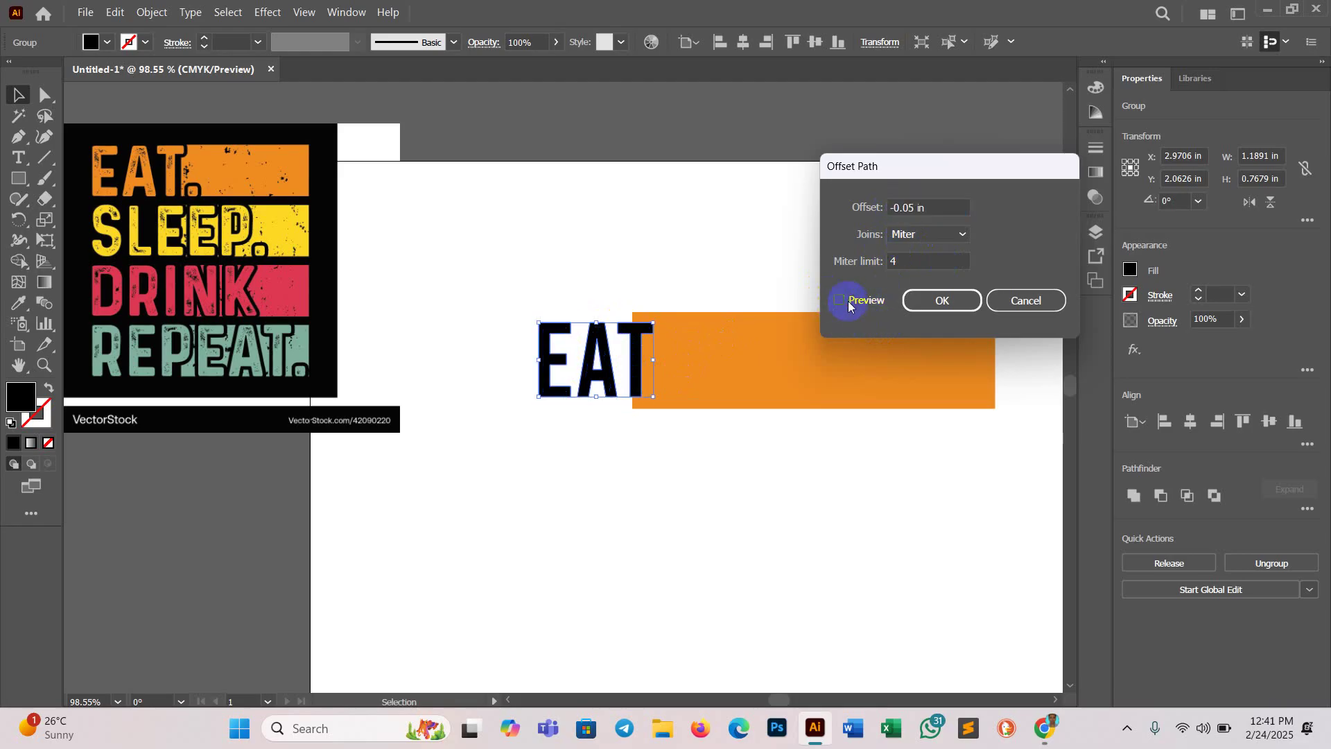
left_click(838, 300)
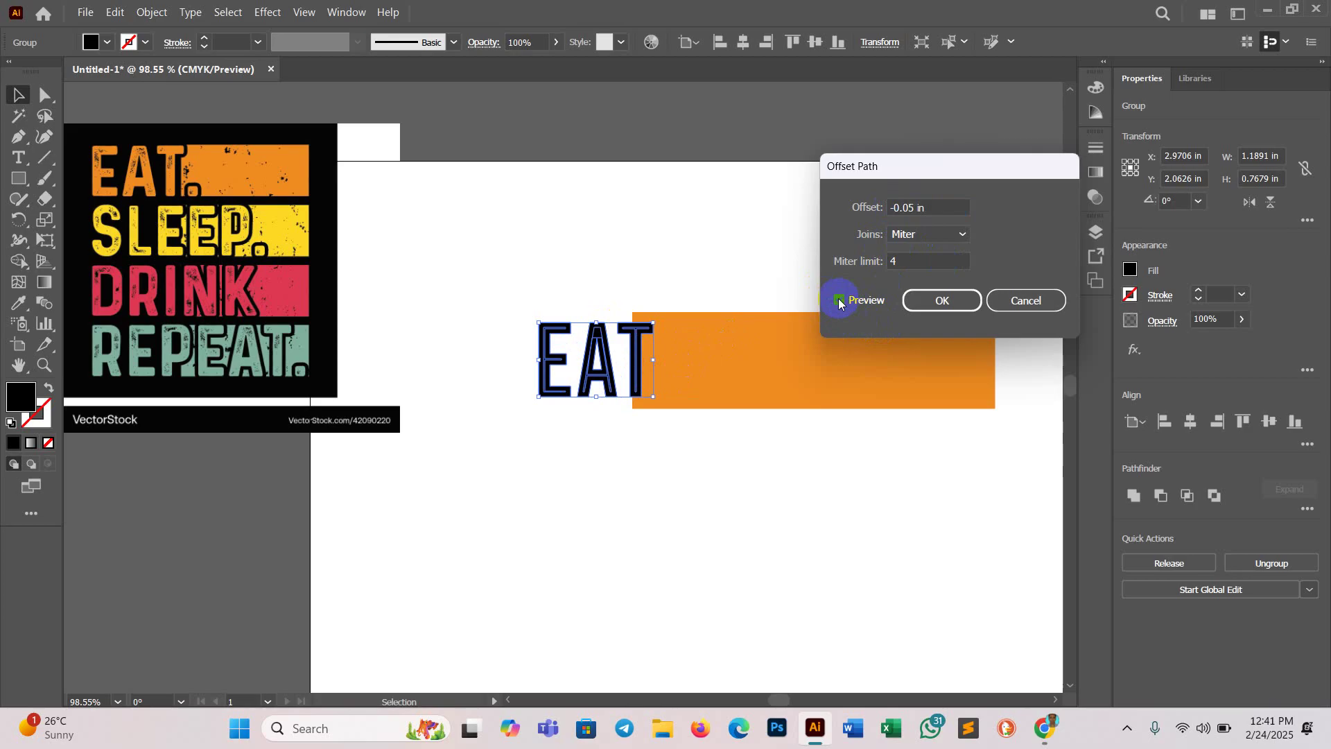
Step: Set the letter offset to 0.05 in, check the preview and apply the Offset Path
left_click(900, 208)
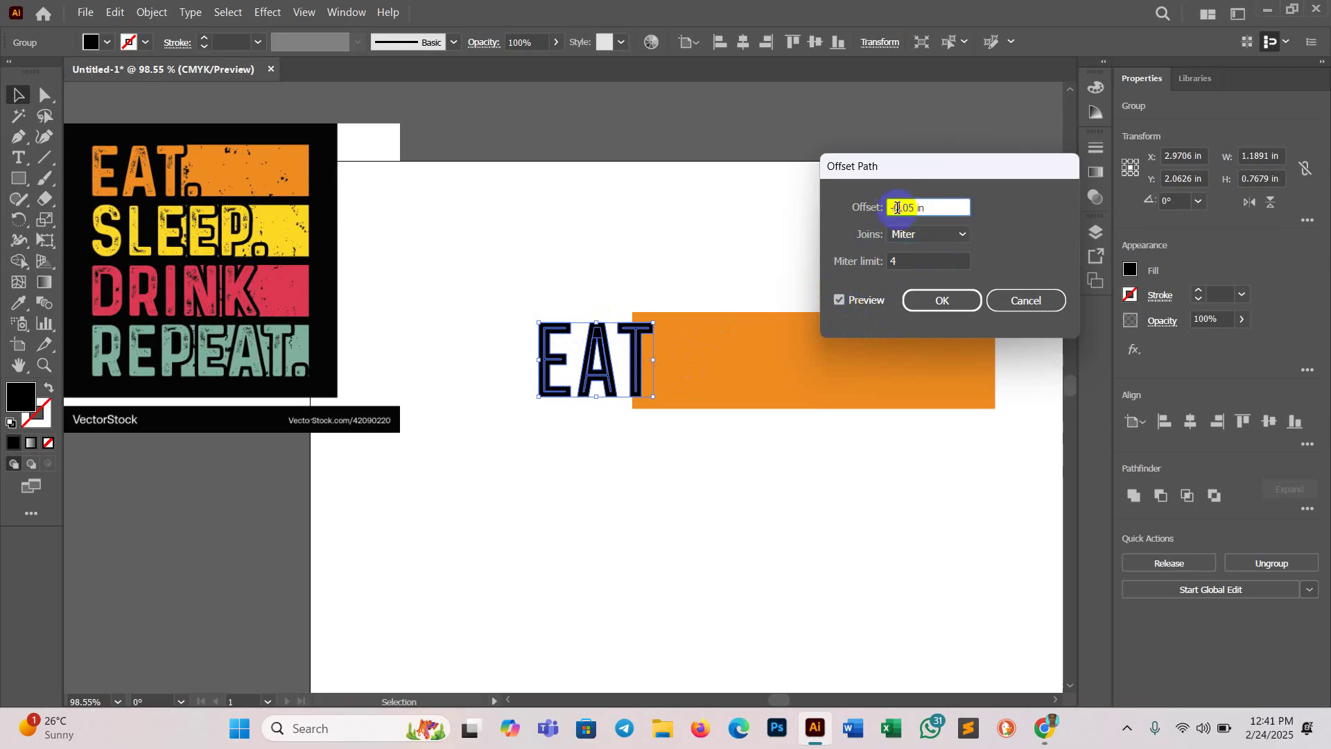
key("BackSpace")
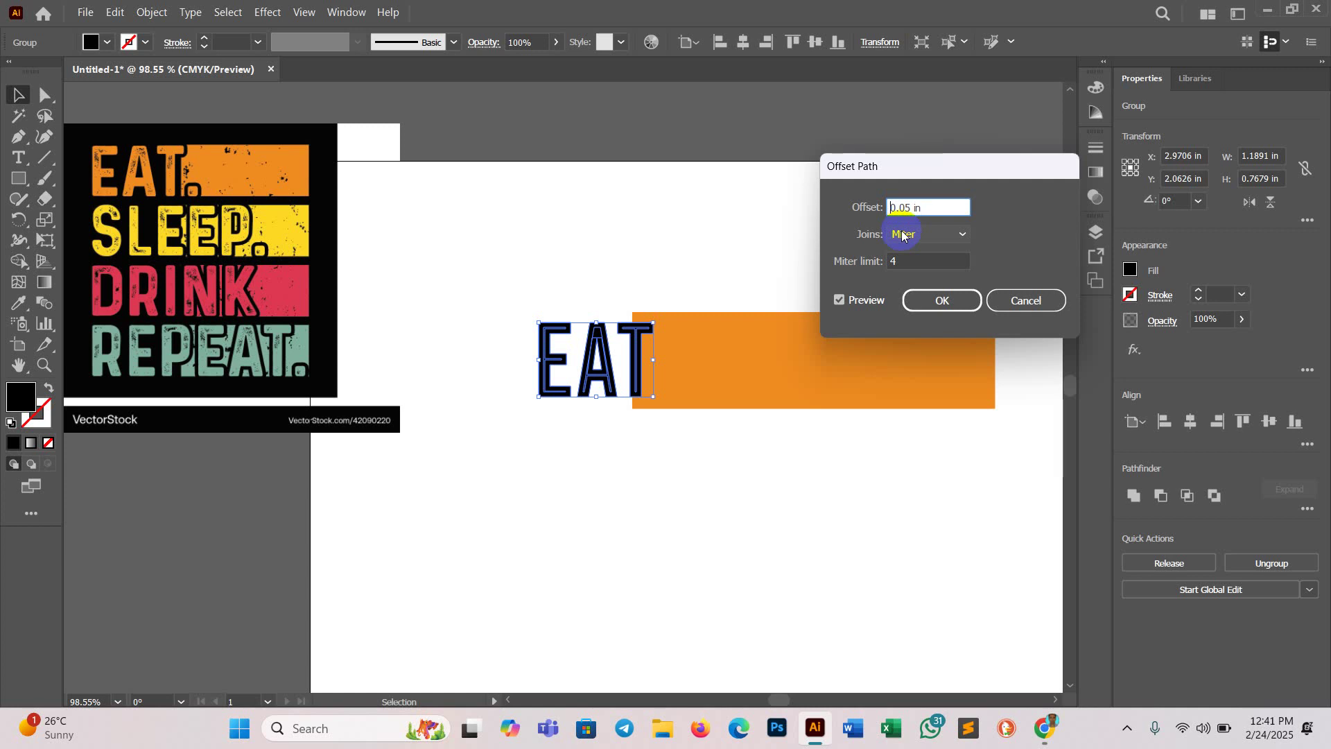
left_click(841, 300)
left_click(841, 300)
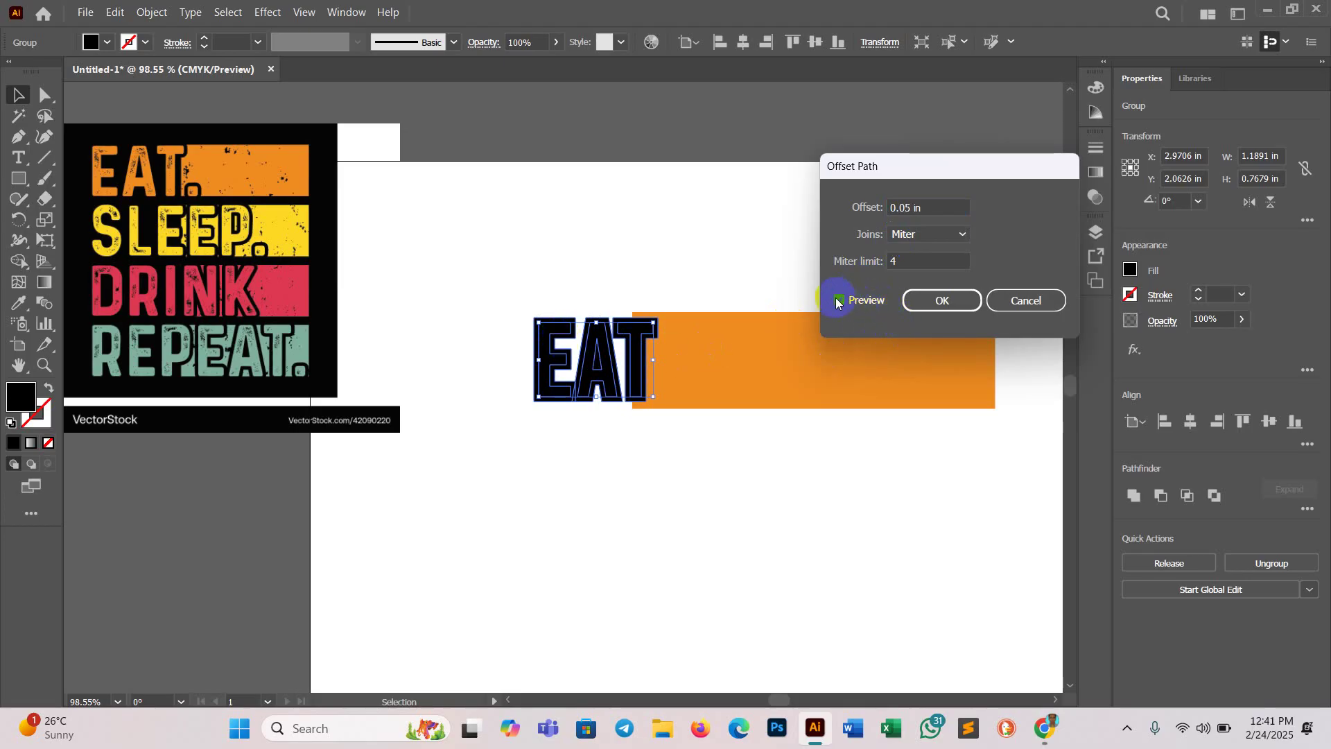
left_click(929, 302)
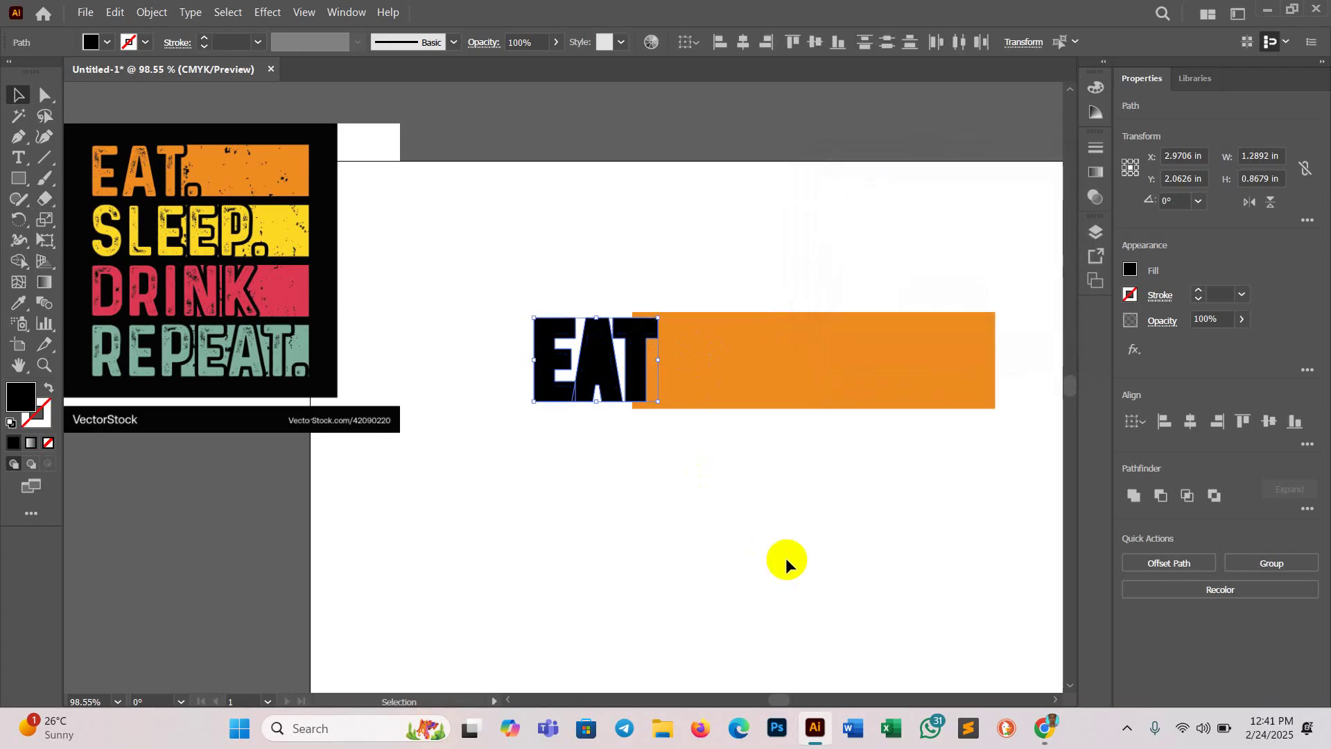
Step: Delete the offset outlines around the EAT letters
key("a")
key("Delete")
key("v")
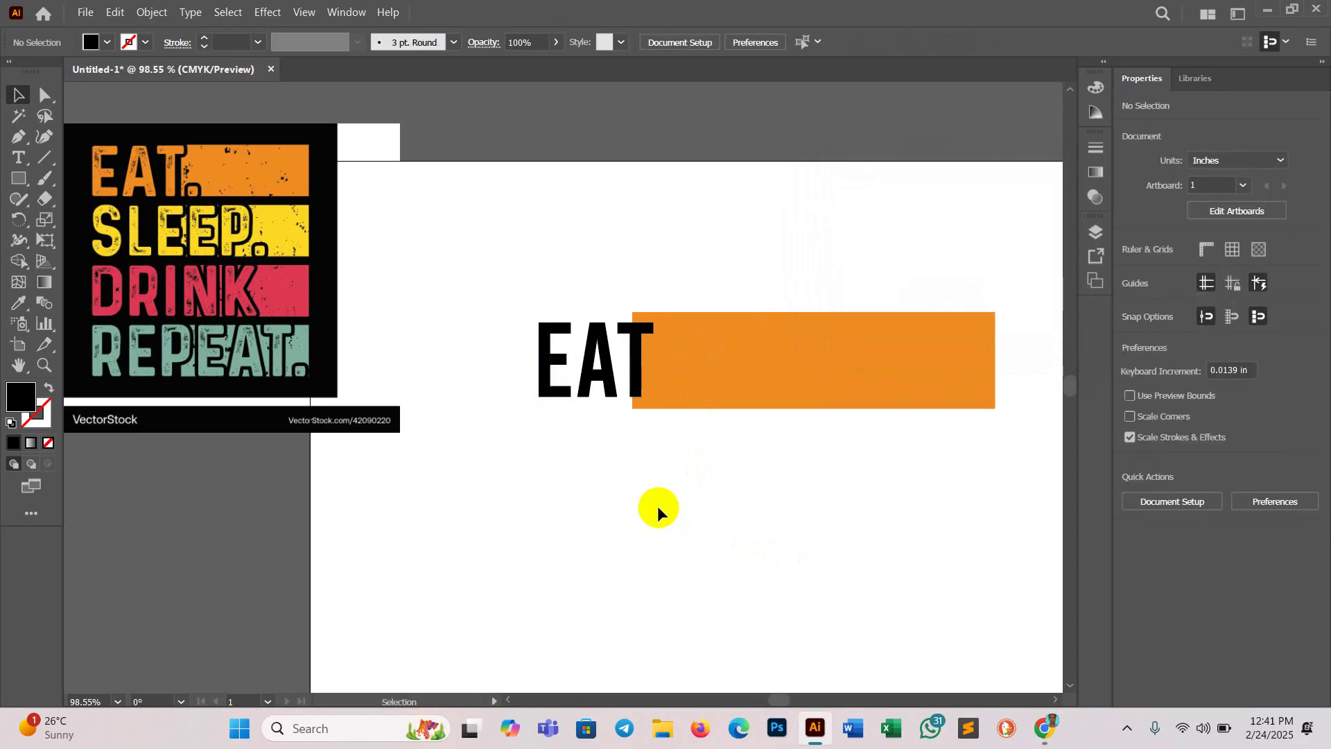
Step: Make an opacity mask from the EAT letters over the orange rectangle and turn off its clipping
left_click_drag(510, 280, 727, 440)
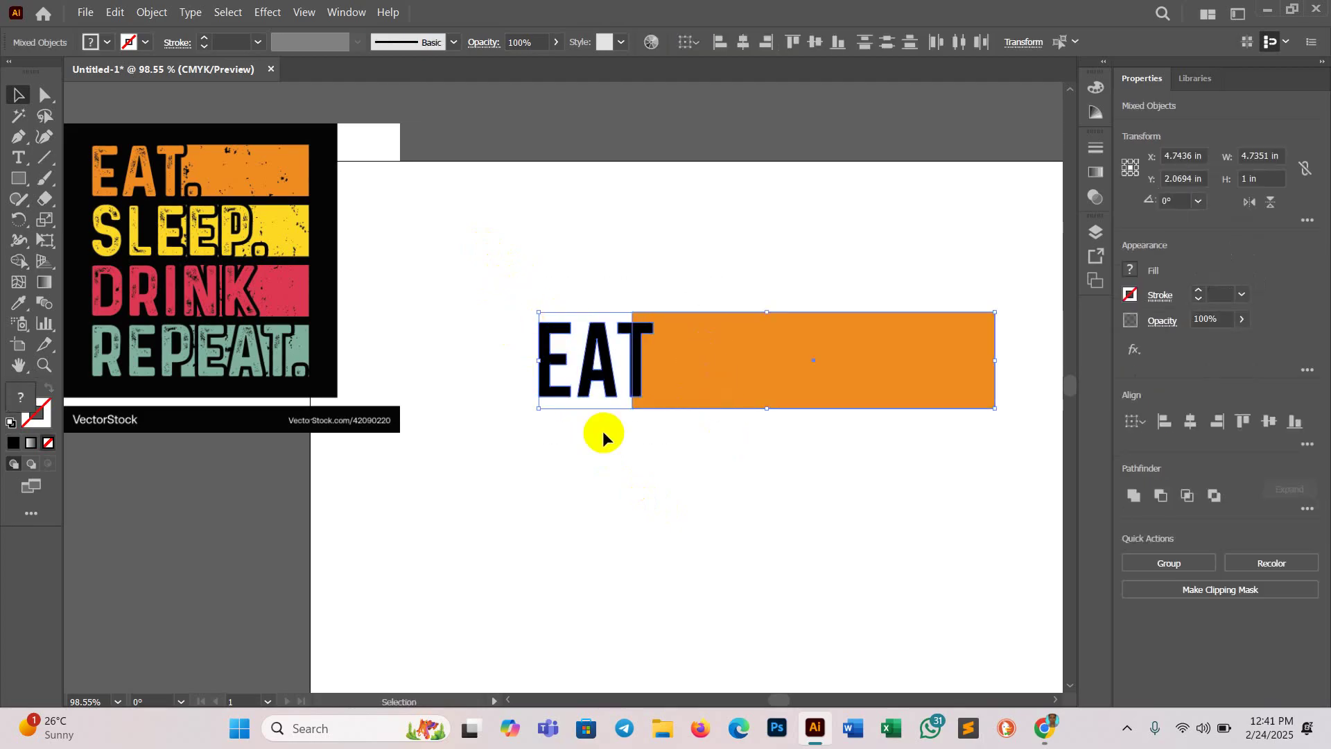
left_click(1094, 199)
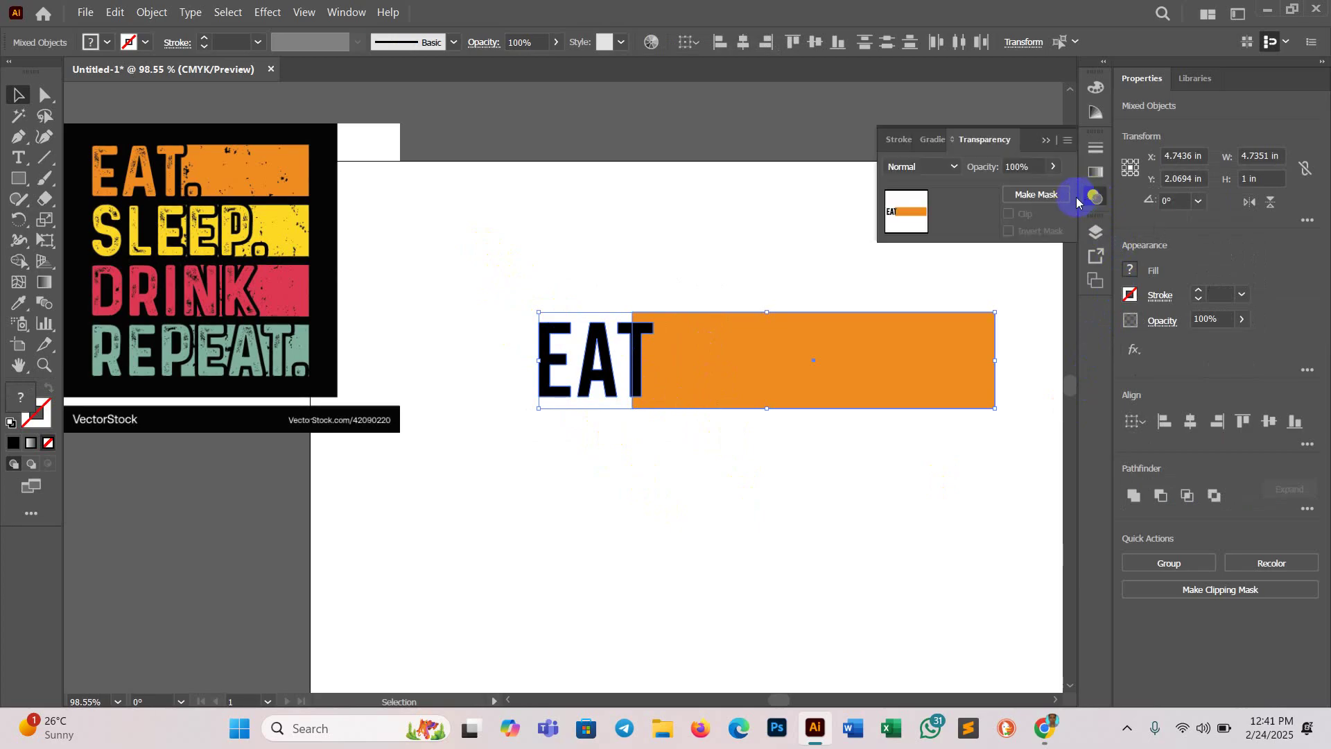
left_click(1036, 196)
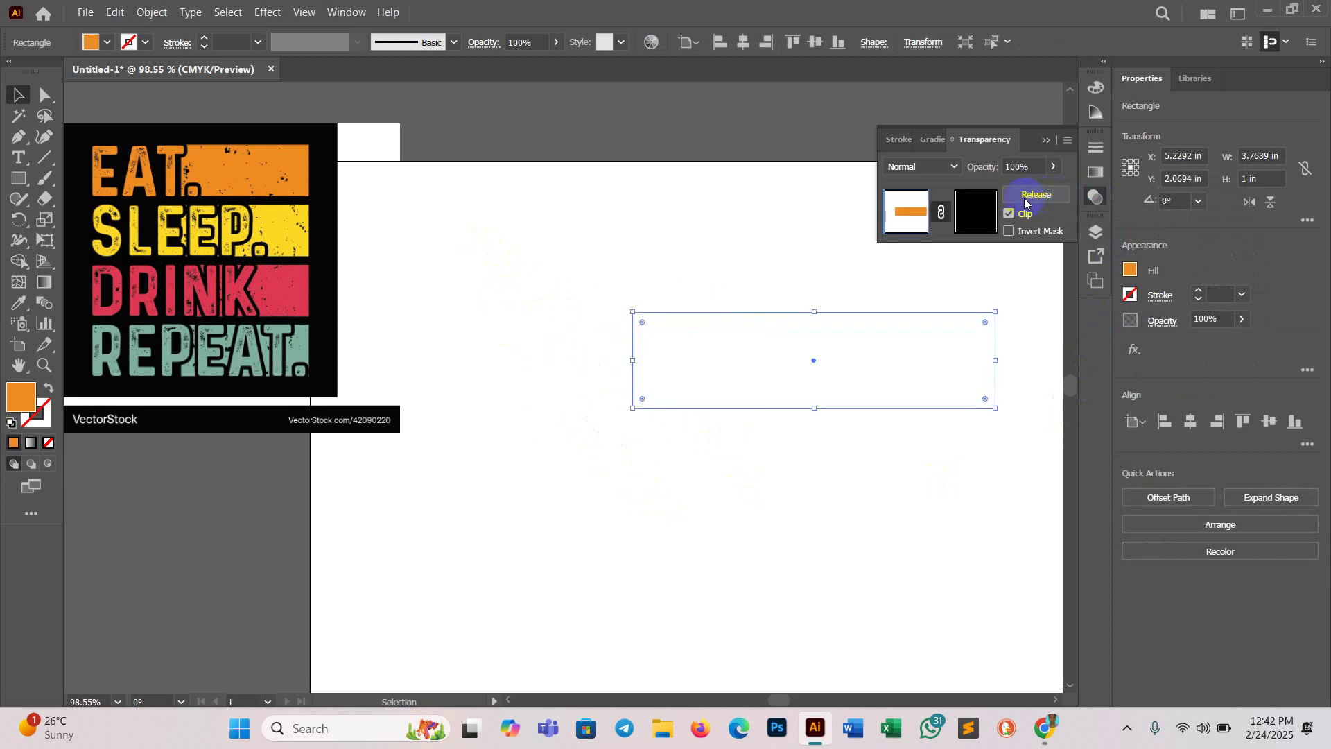
left_click(978, 208)
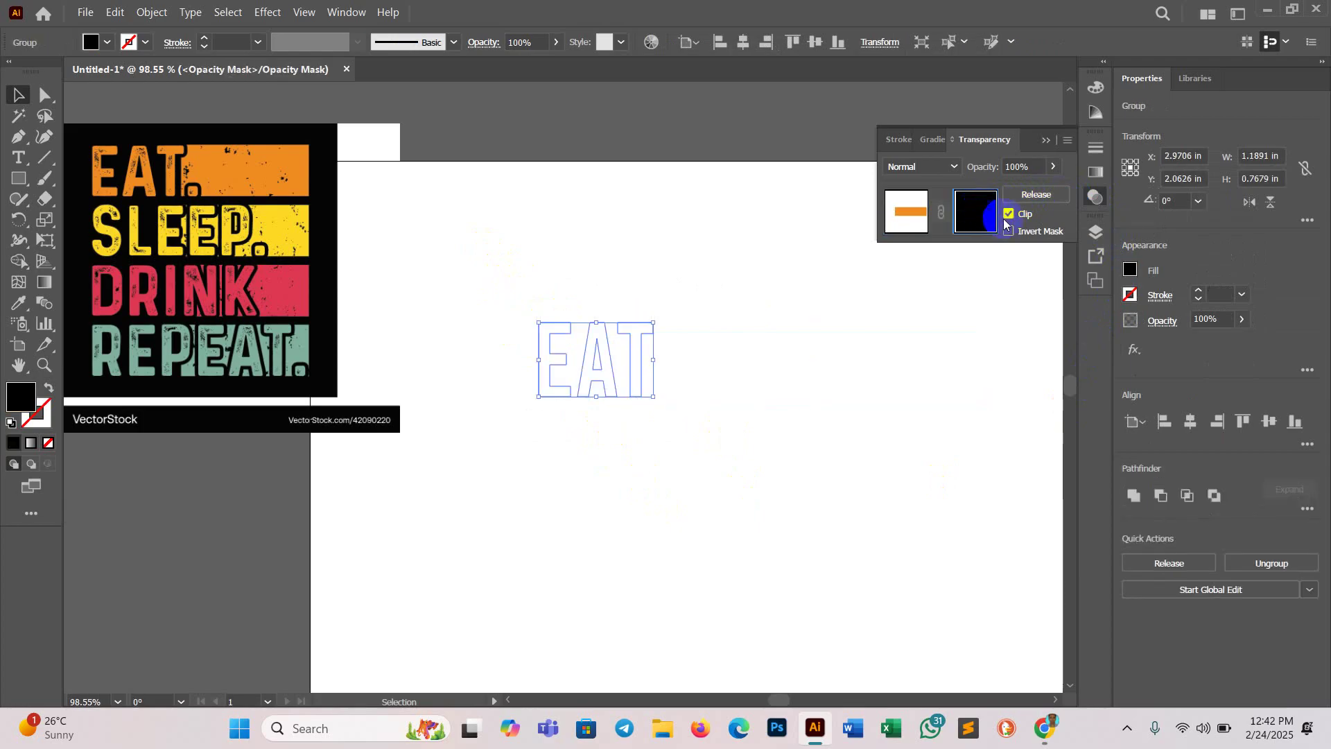
left_click(1009, 213)
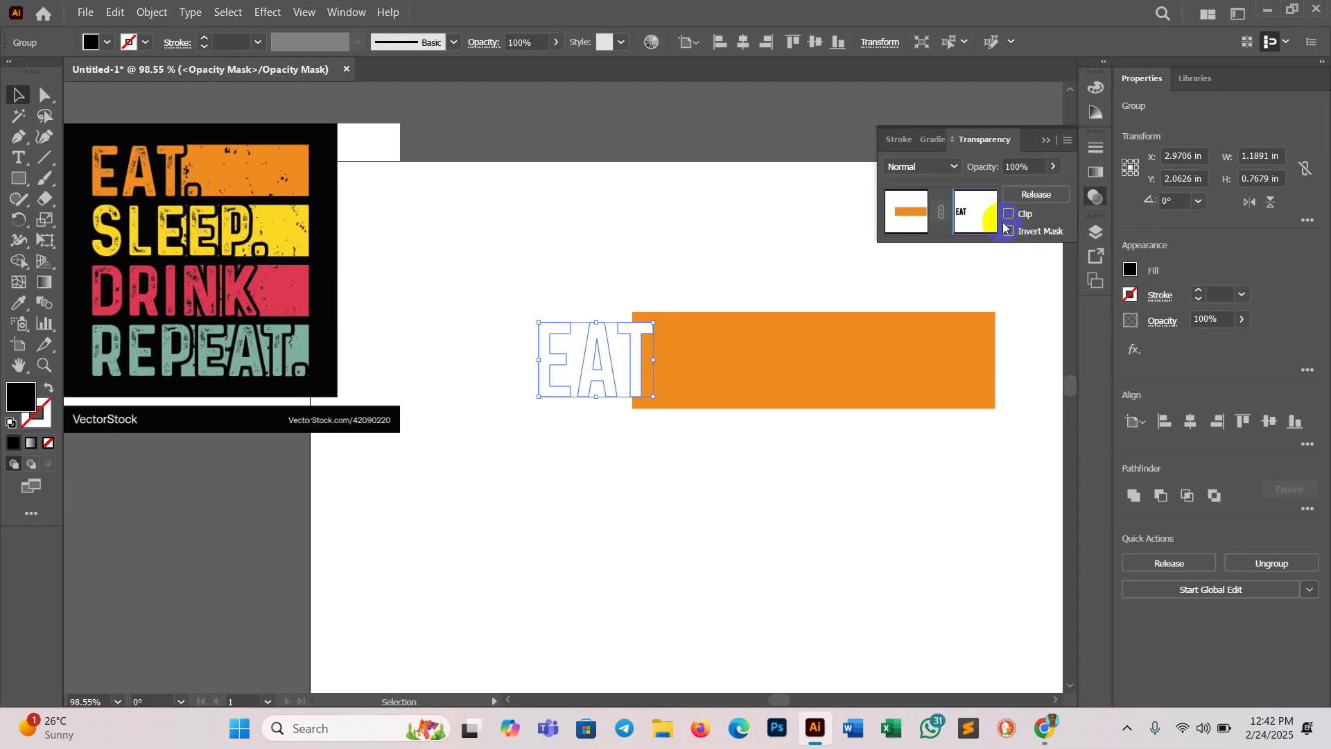
Step: Undo back to the offset letters inside the opacity mask and return to the regular artwork
key("ctrl+z")
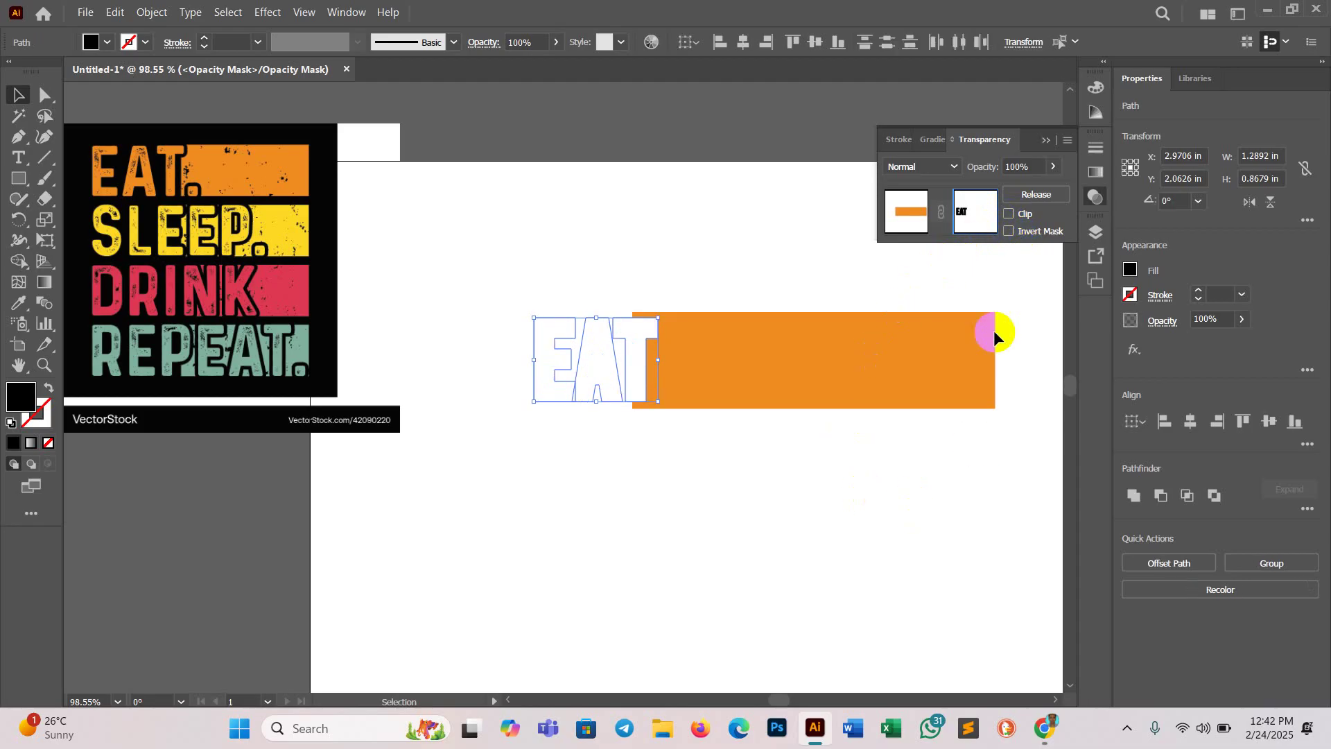
left_click(910, 223)
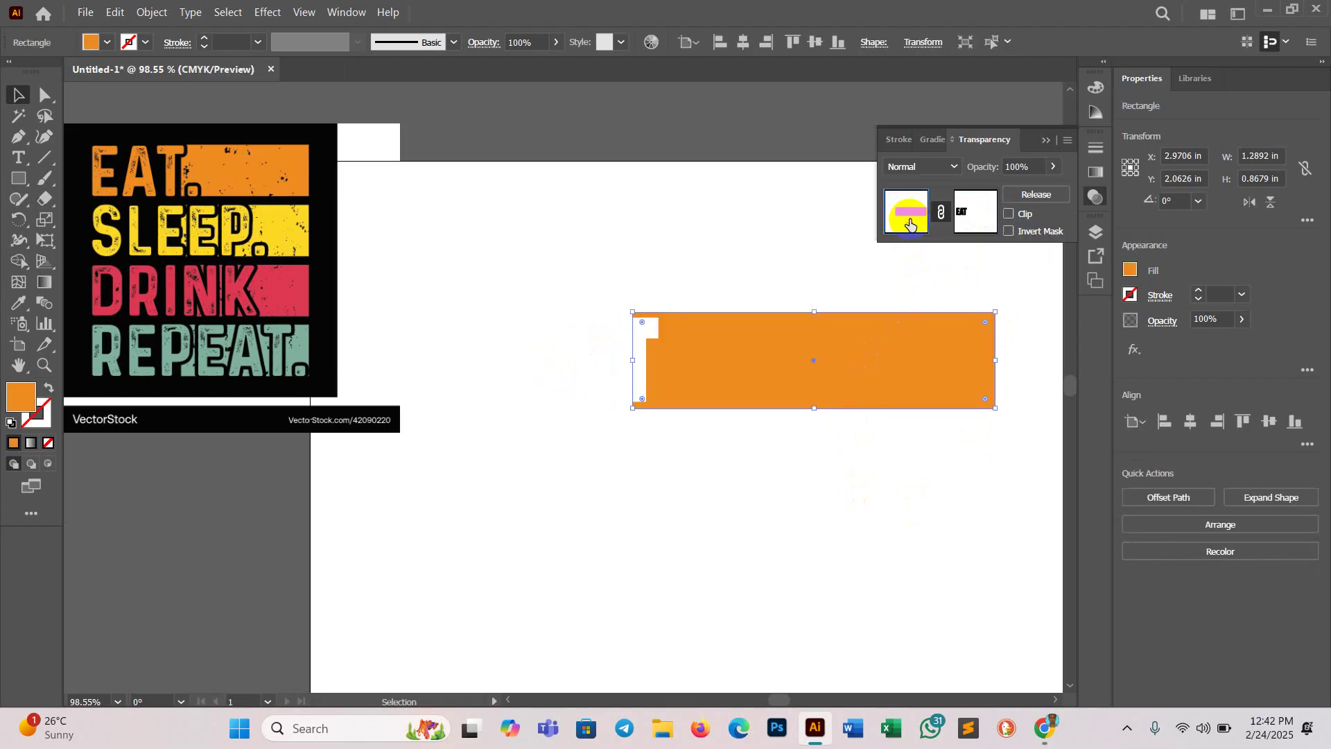
left_click(1040, 147)
left_click(717, 497)
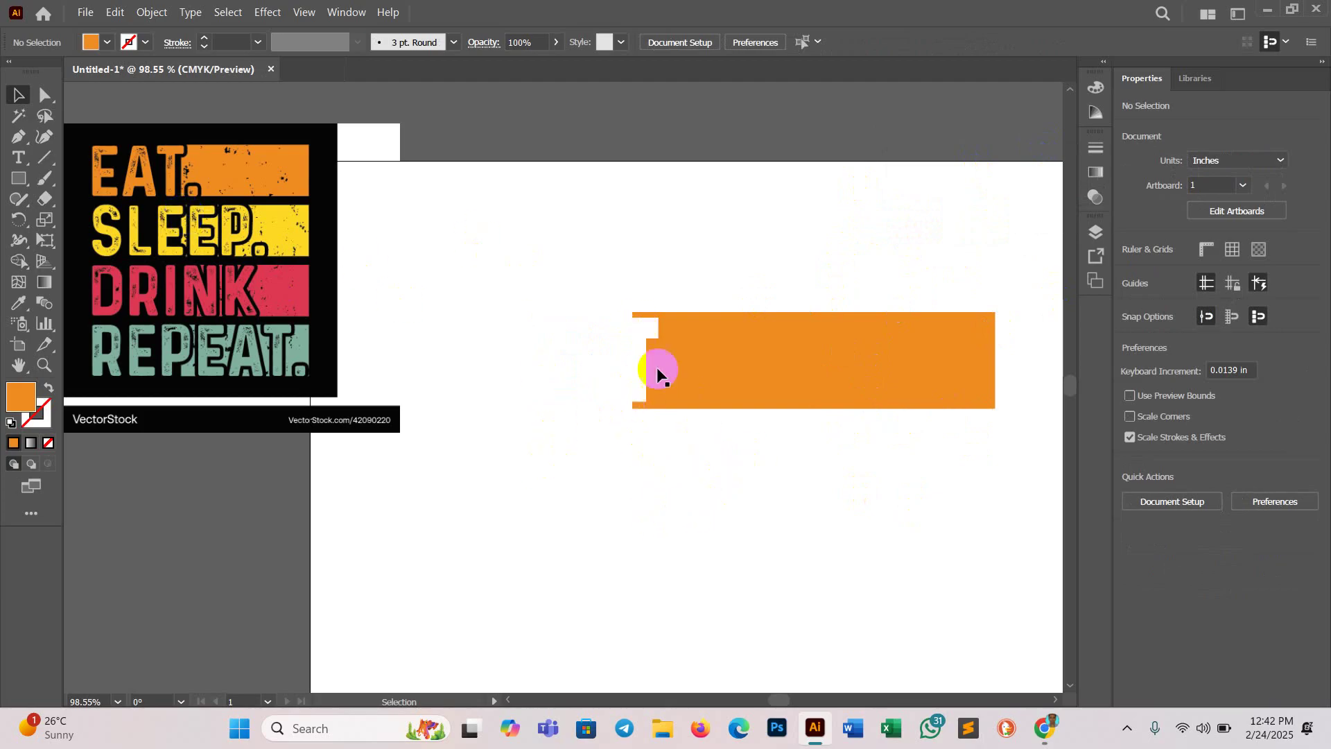
left_click_drag(493, 243, 627, 230)
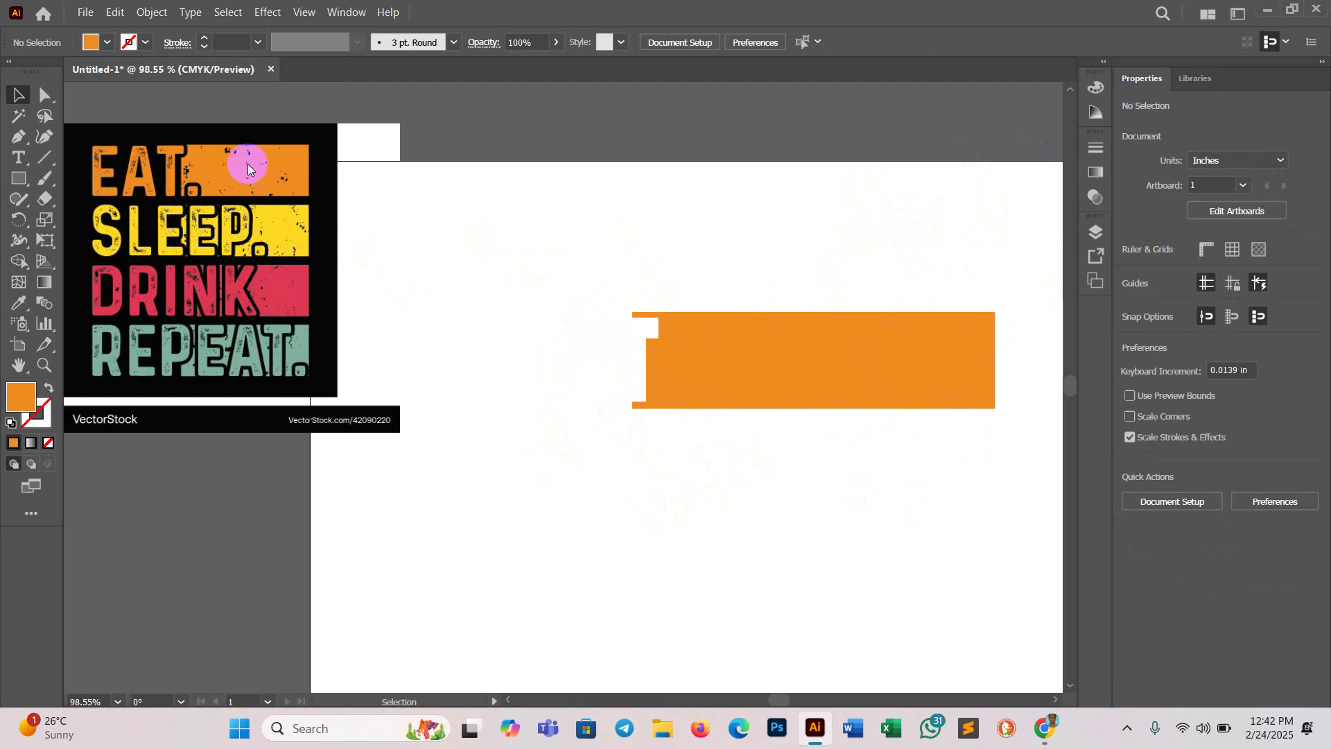
Step: Draw a 5.5 × 2.625 in rectangle over the orange bar and fill it with black sampled from the reference design
left_click(19, 180)
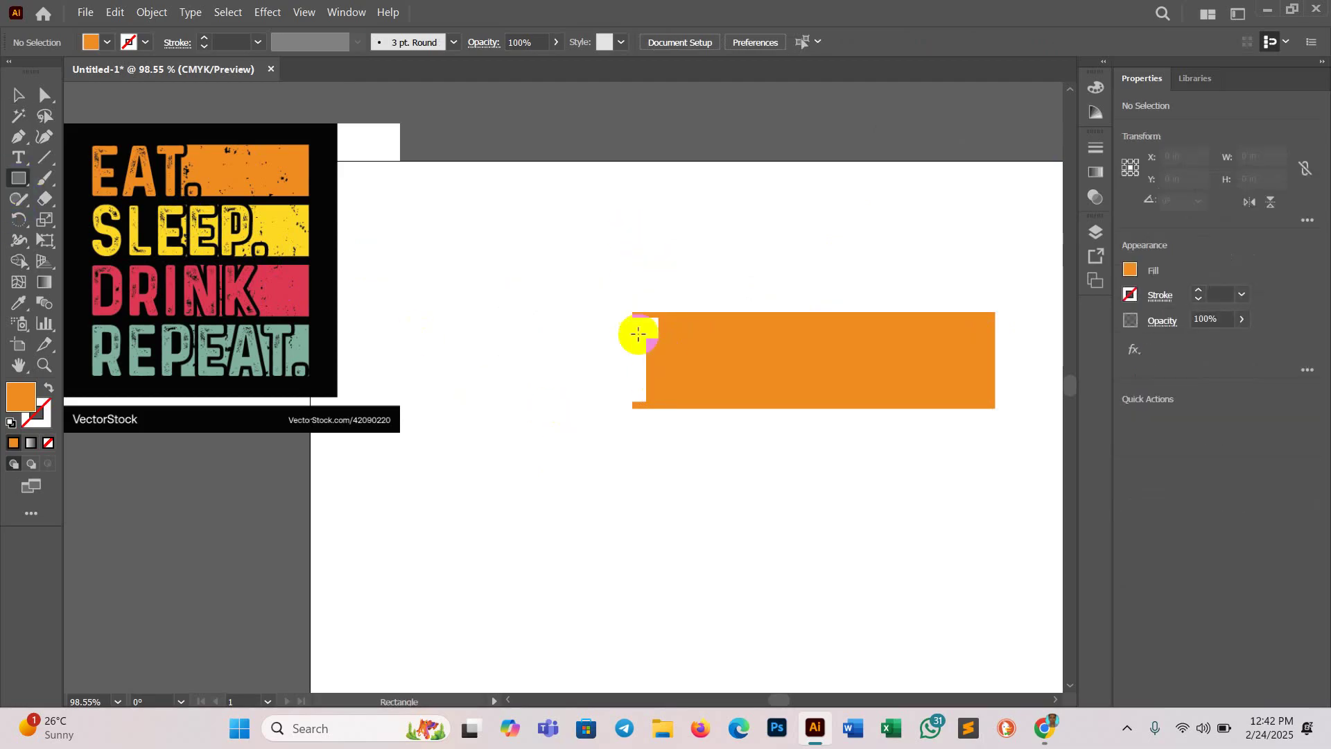
left_click_drag(500, 242, 1030, 495)
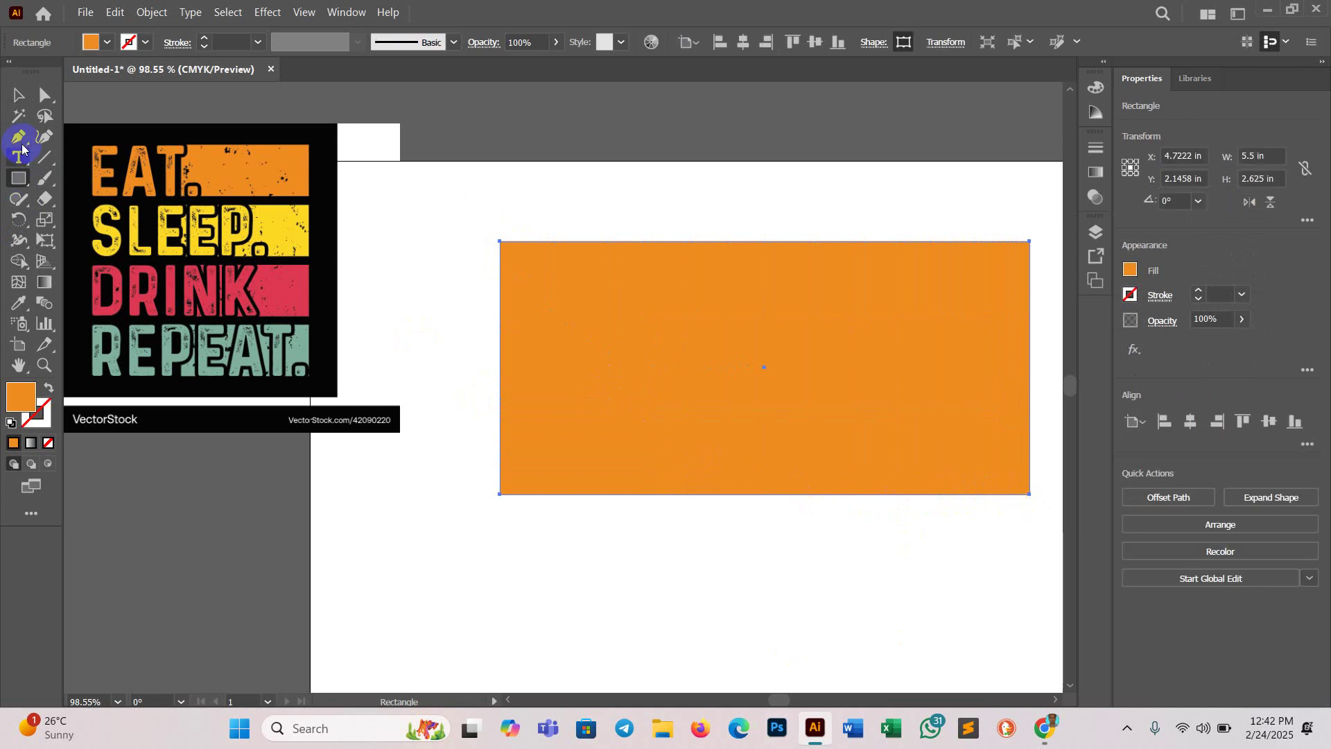
left_click(18, 95)
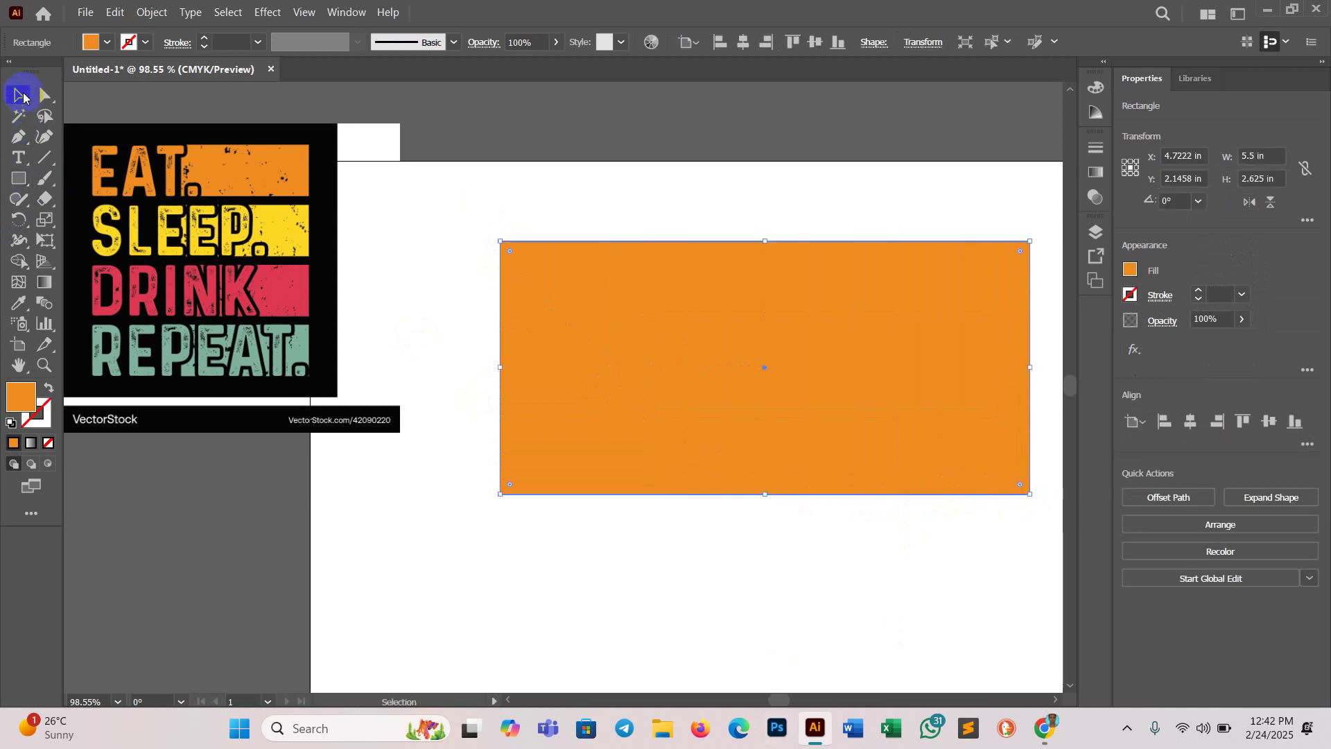
left_click(18, 303)
left_click(319, 257)
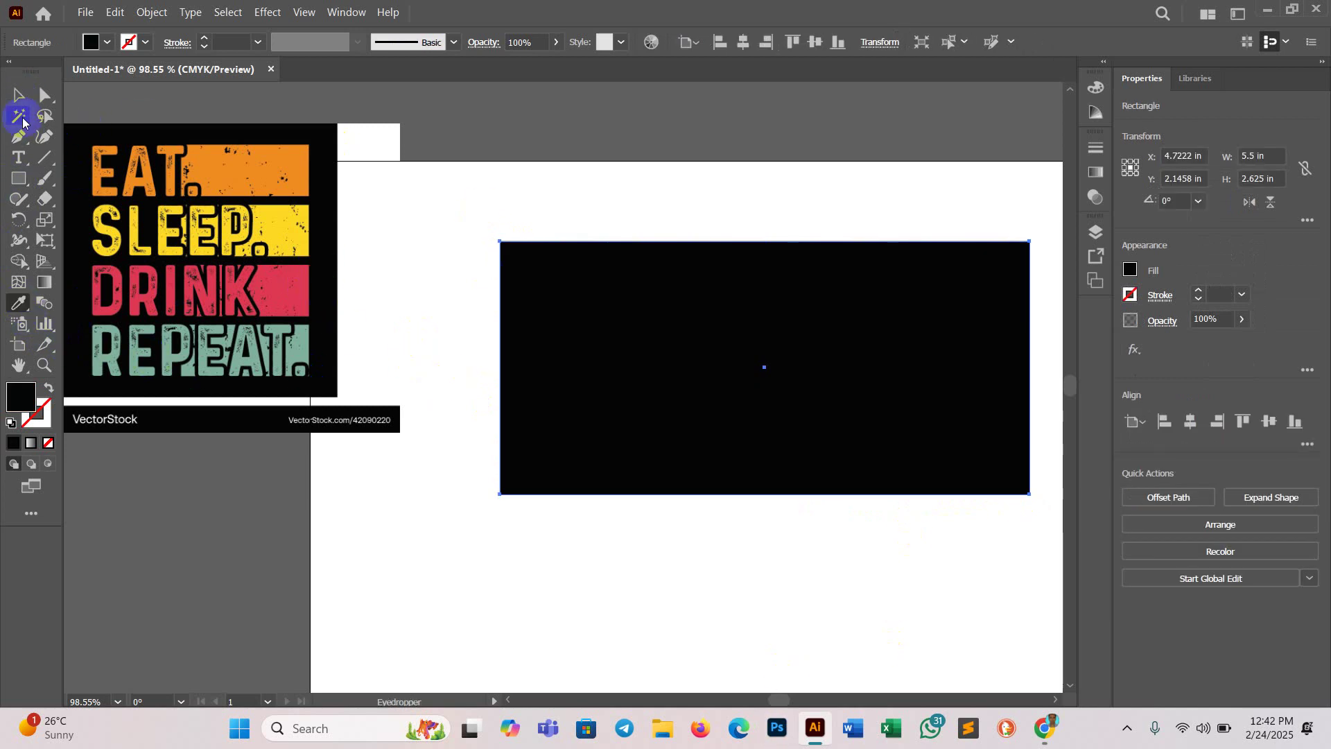
Step: Send the black rectangle to the back, behind the masked orange bar
left_click(17, 93)
right_click(871, 331)
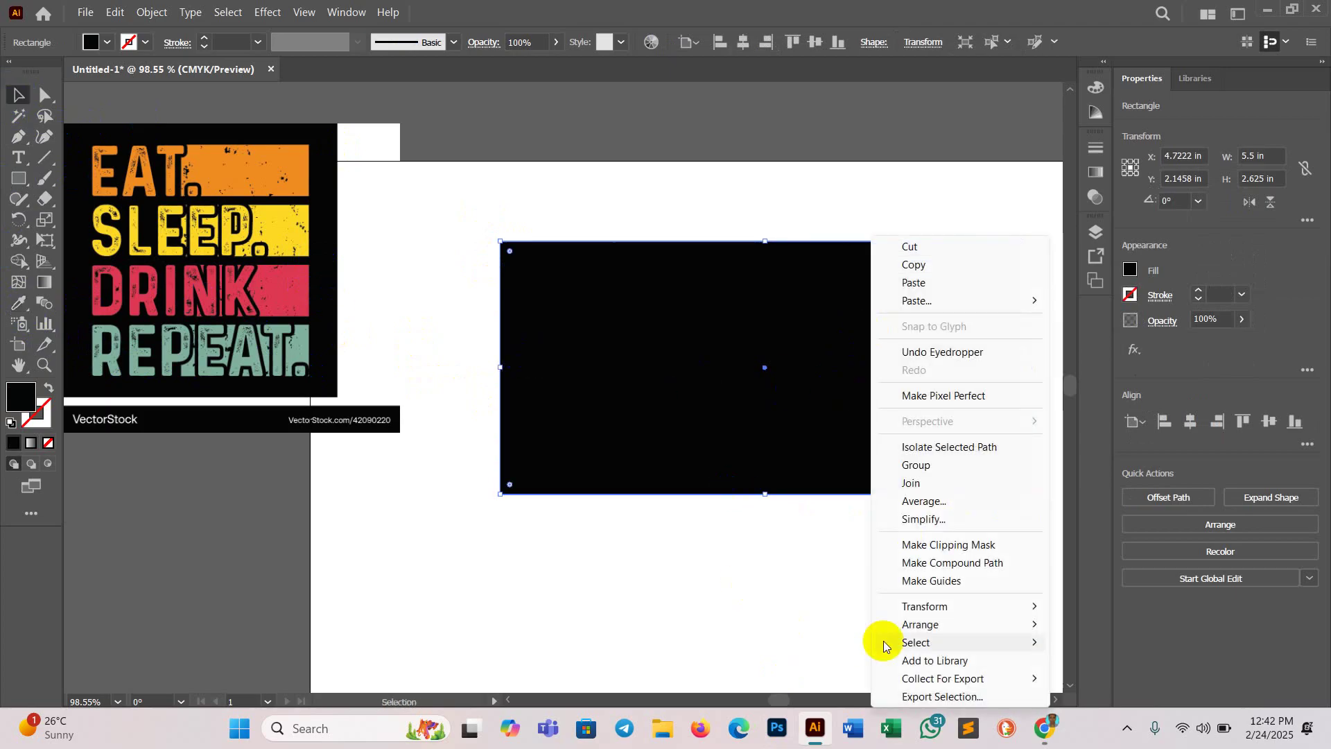
mouse_move(922, 628)
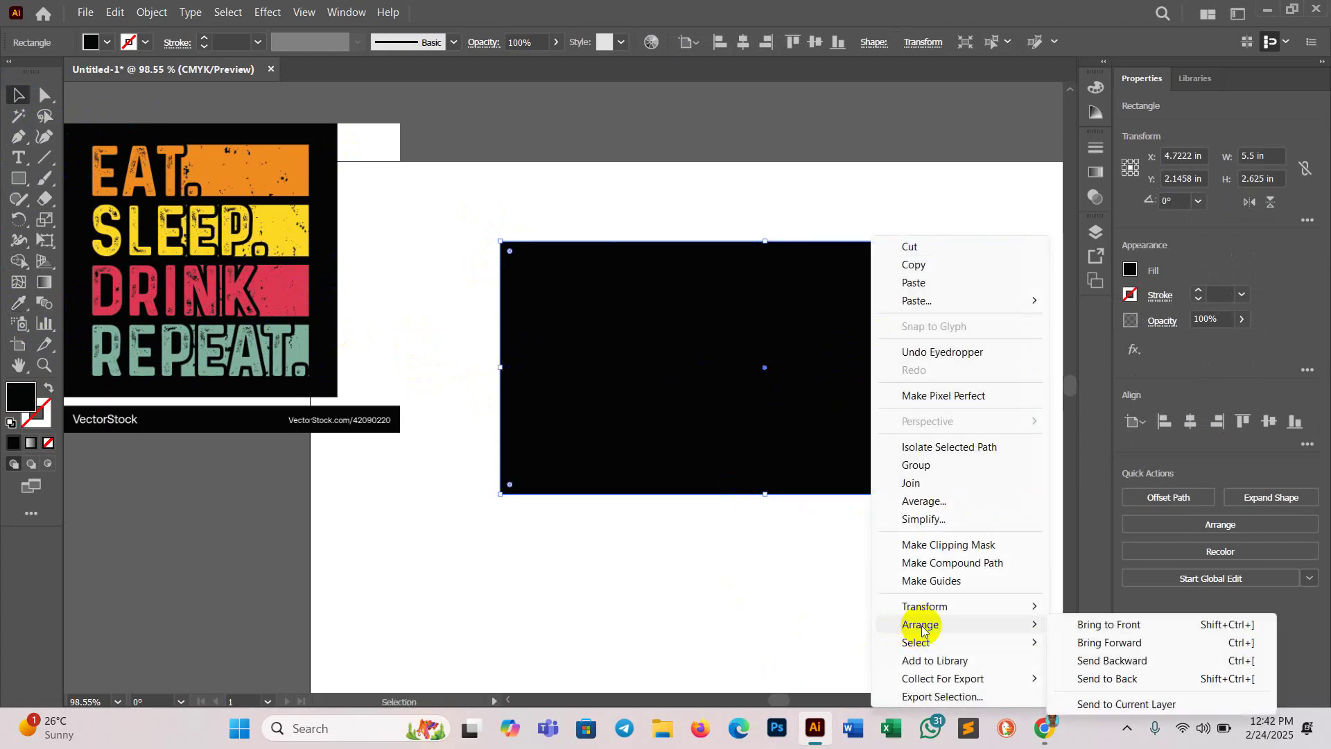
left_click(1106, 679)
left_click(805, 588)
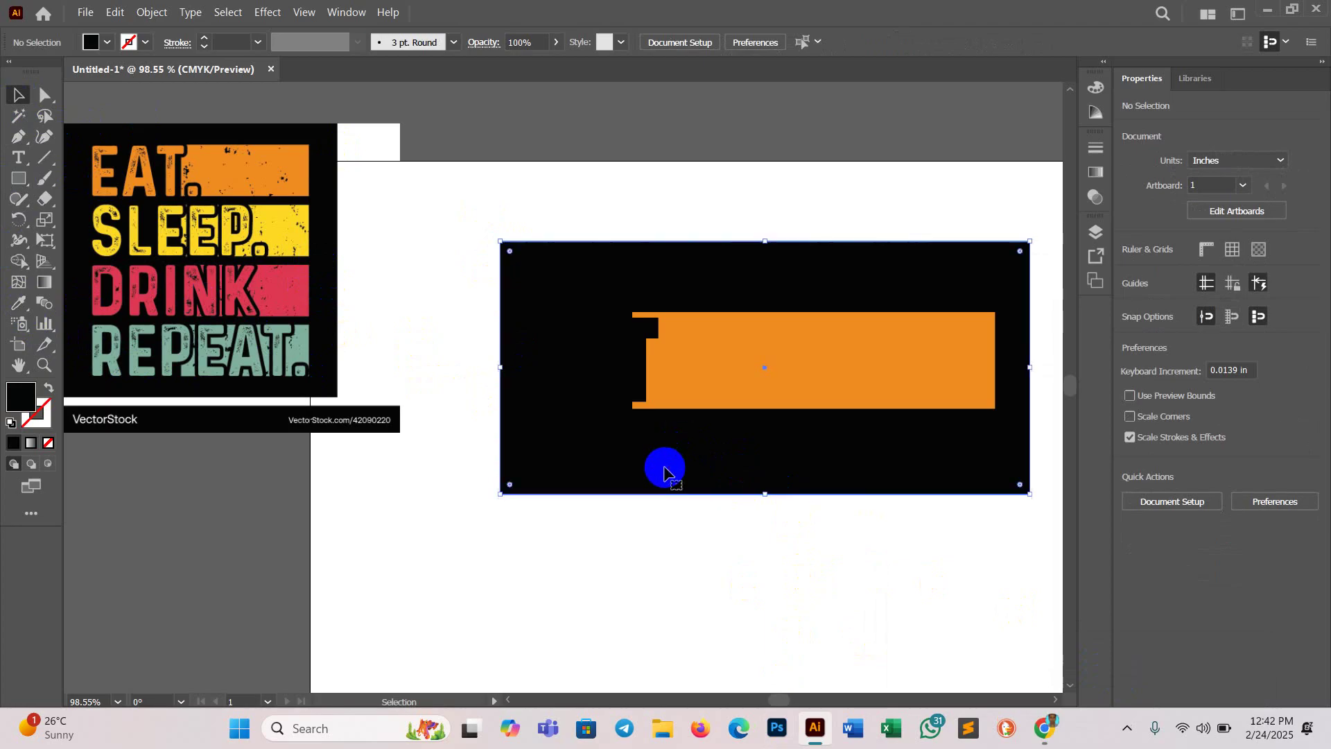
Step: Delete the black rectangle together with the masked orange bar
left_click(610, 368)
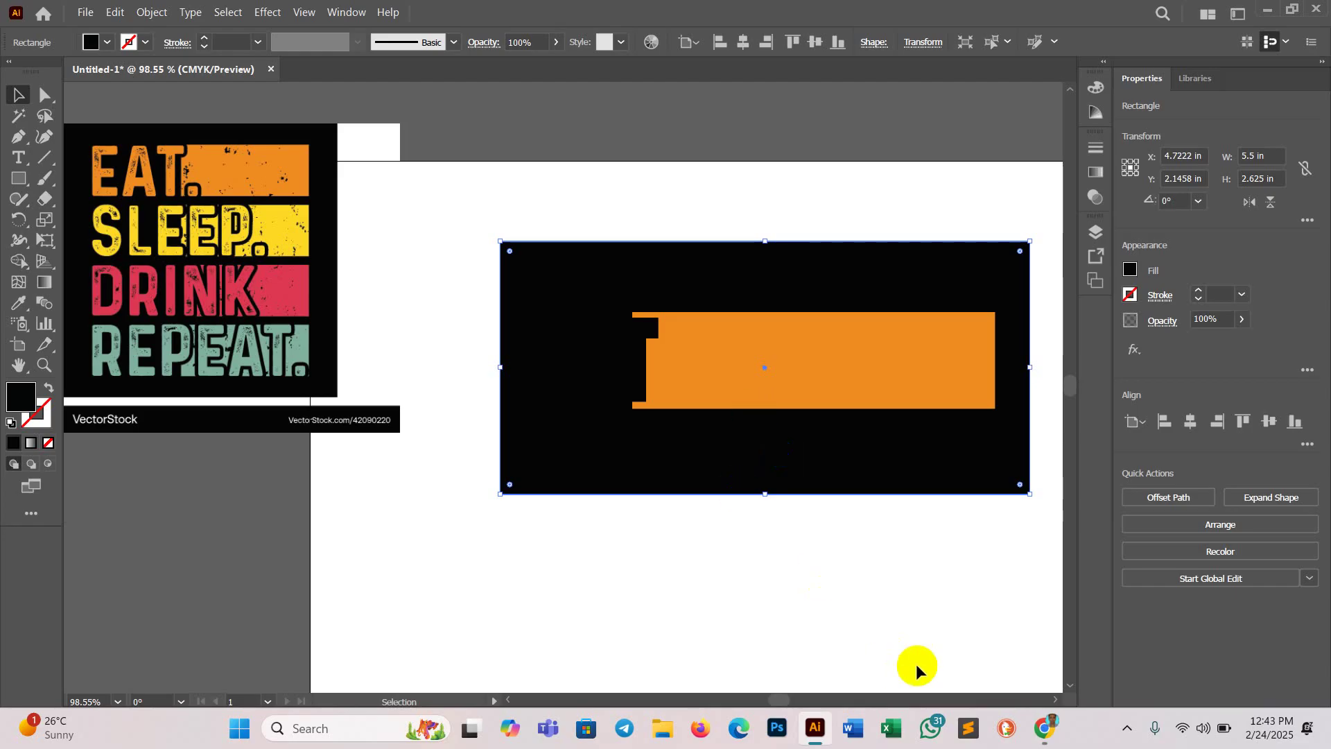
left_click(725, 554)
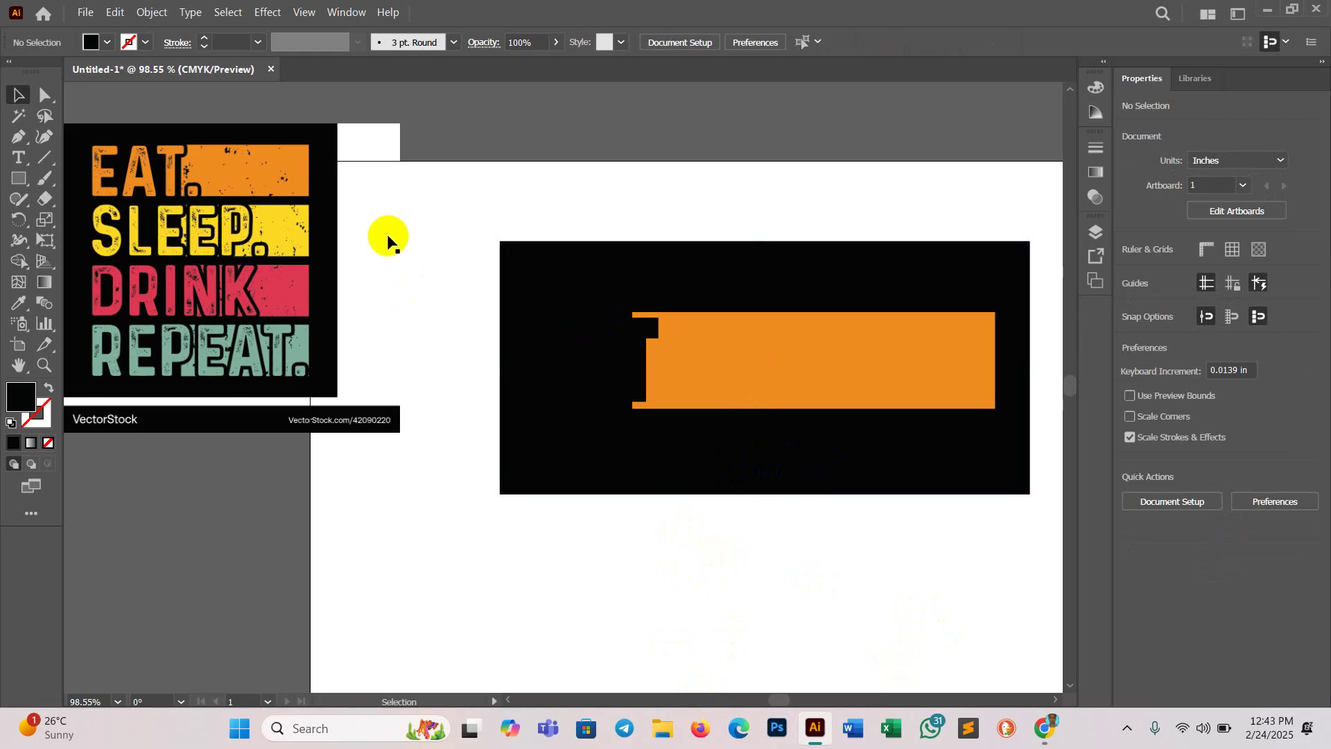
left_click_drag(515, 202, 969, 538)
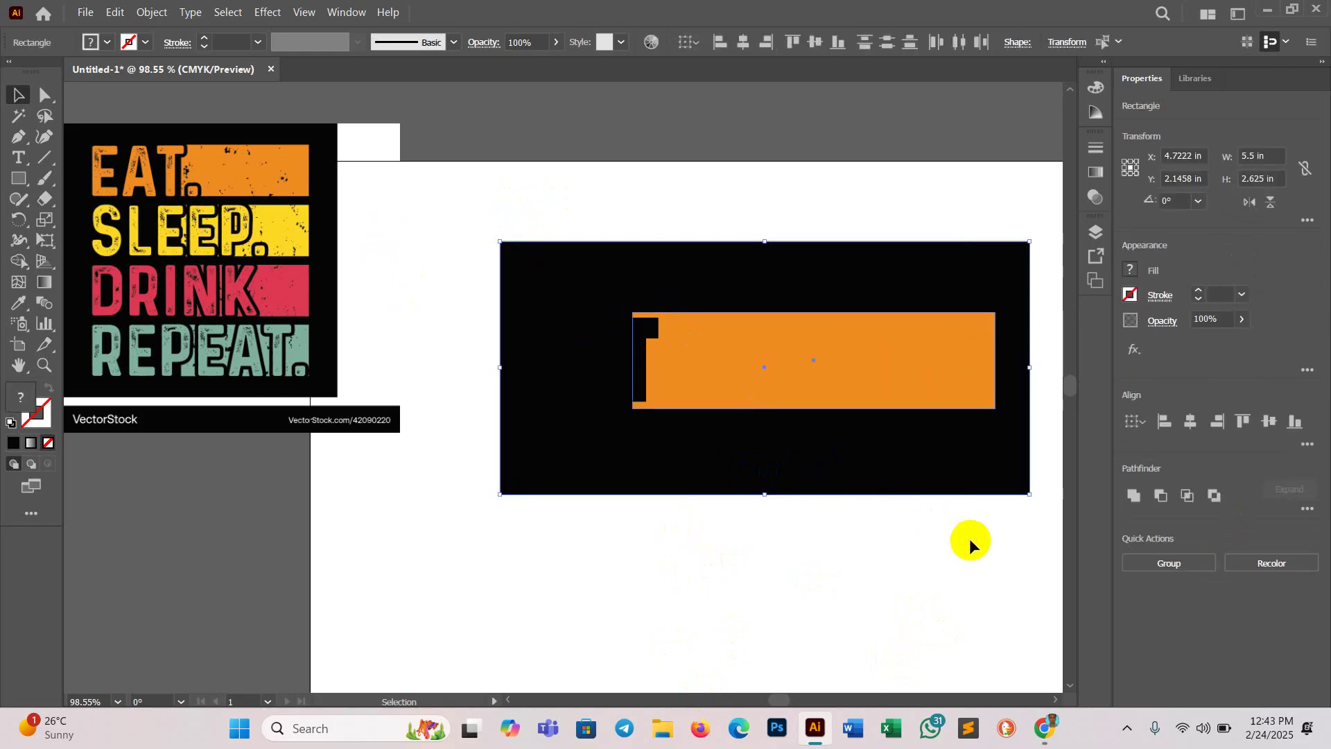
key("Delete")
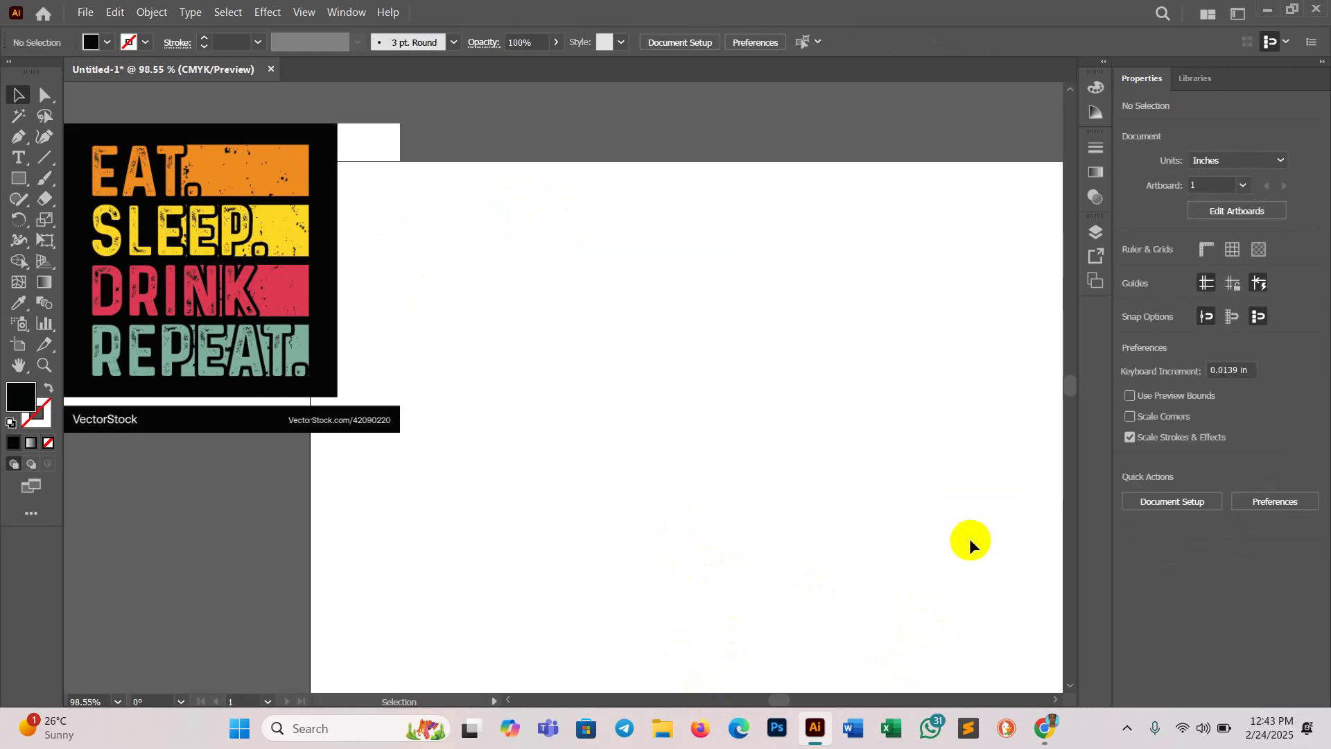
Step: Add the text EAT in Bebas Regular and enlarge it to about 122 pt near the artboard's upper left
left_click(18, 157)
left_click(588, 339)
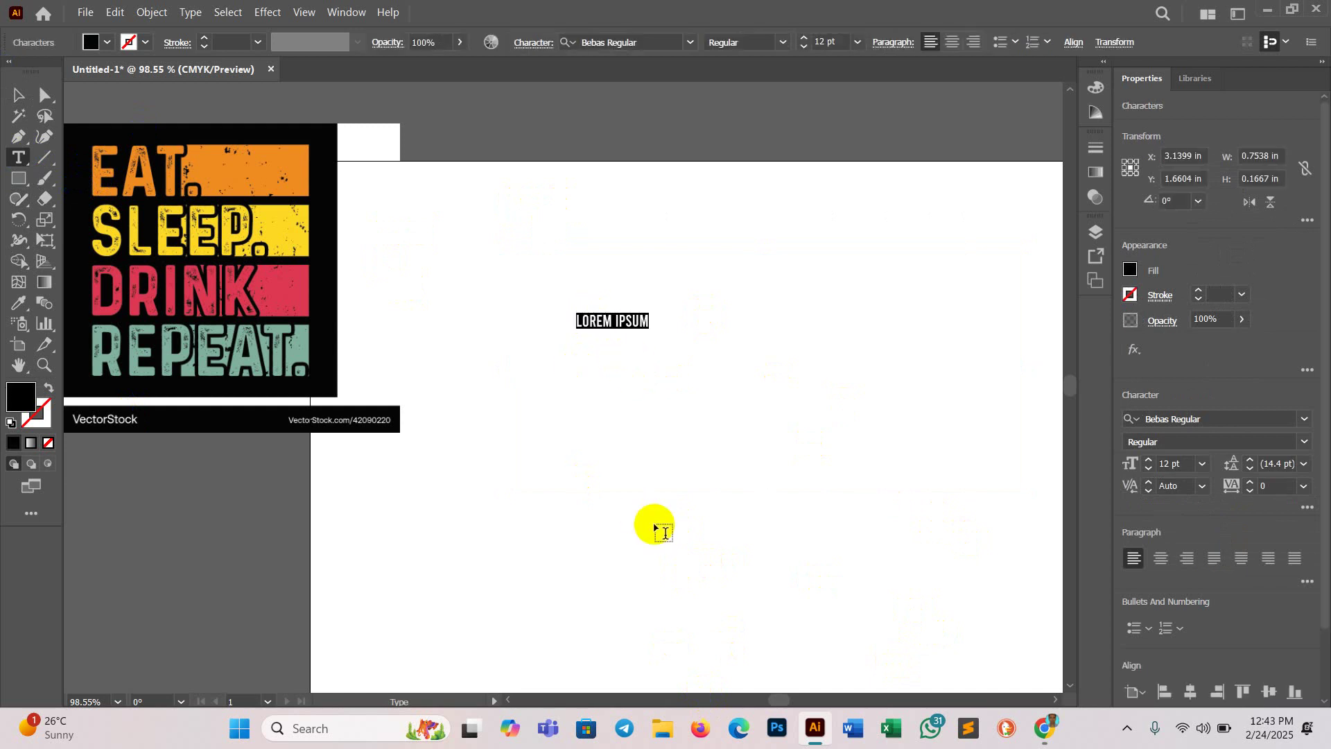
type("EAT")
left_click(18, 95)
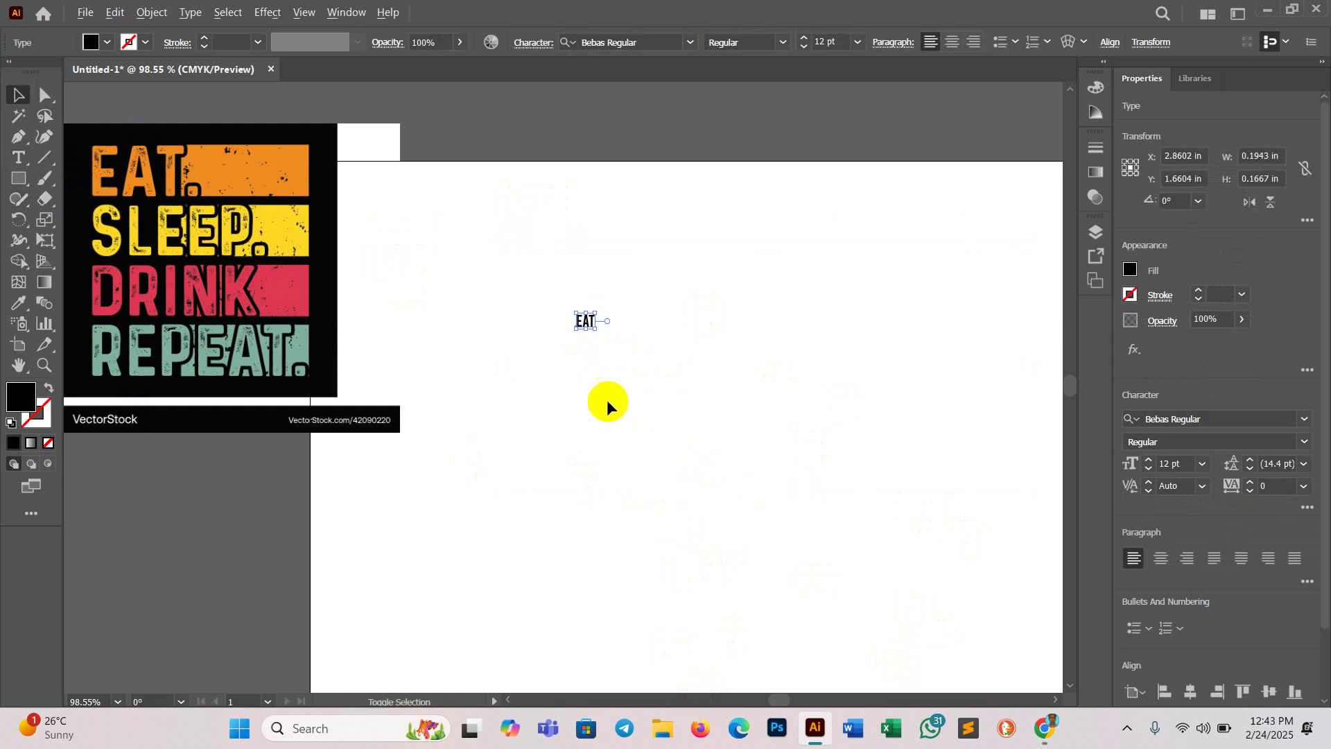
left_click_drag(596, 329, 730, 414)
left_click_drag(632, 366, 653, 426)
left_click_drag(729, 487, 709, 476)
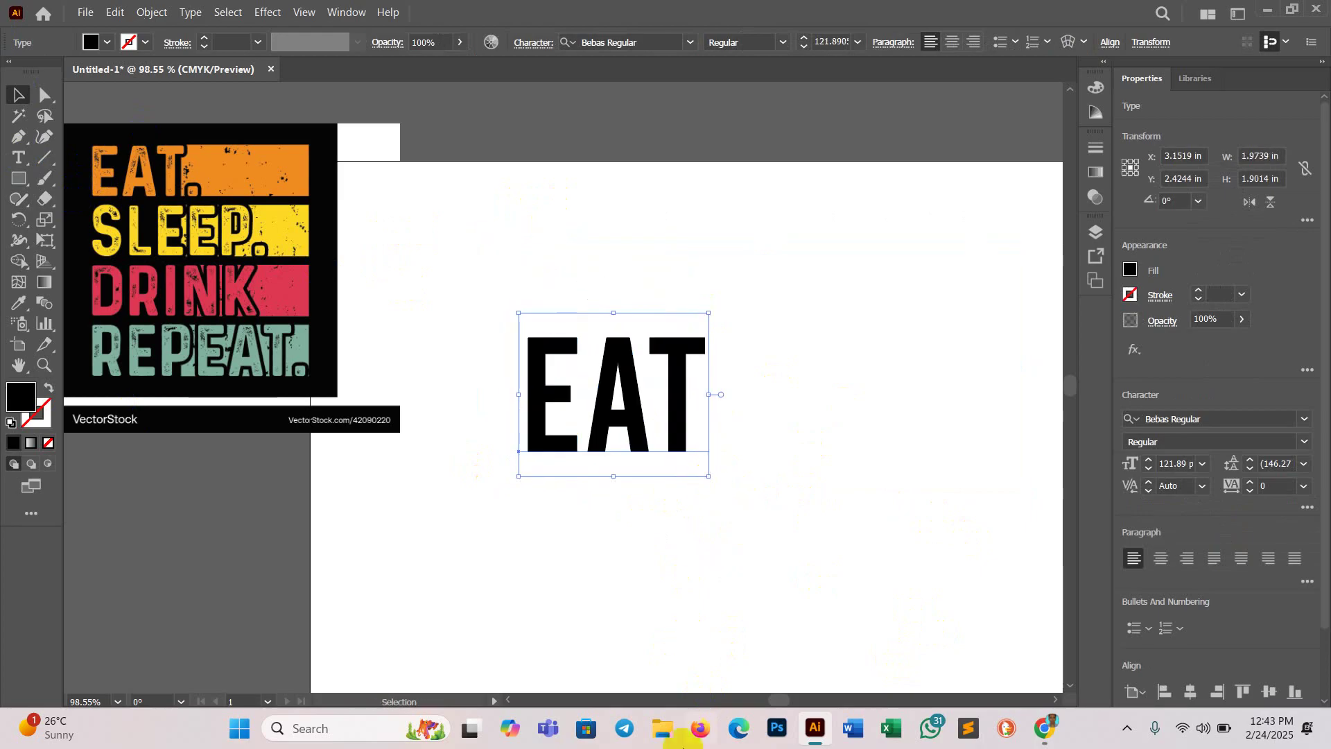
Step: Draw a rectangle of about 3.375 × 1.194 in beside the EAT text and fill it with orange sampled from the reference design
left_click(18, 178)
left_click_drag(695, 353, 1041, 454)
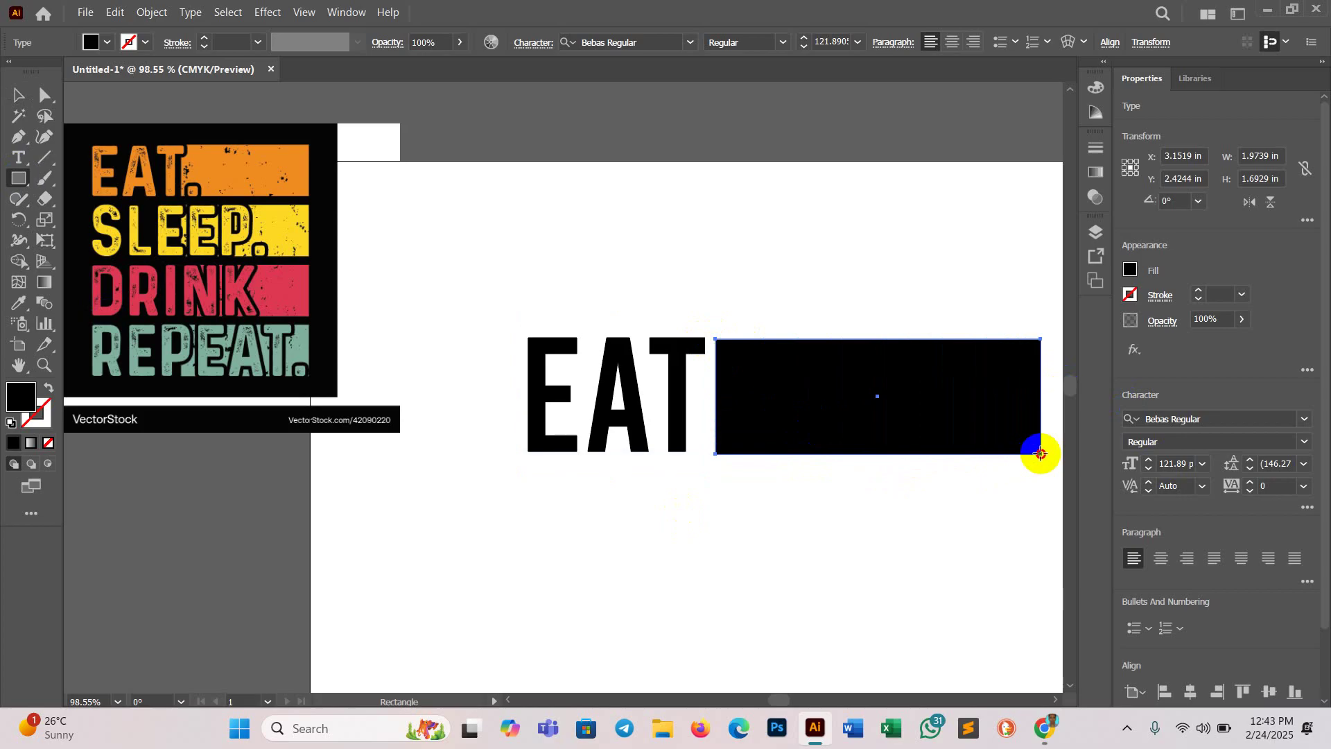
left_click(30, 97)
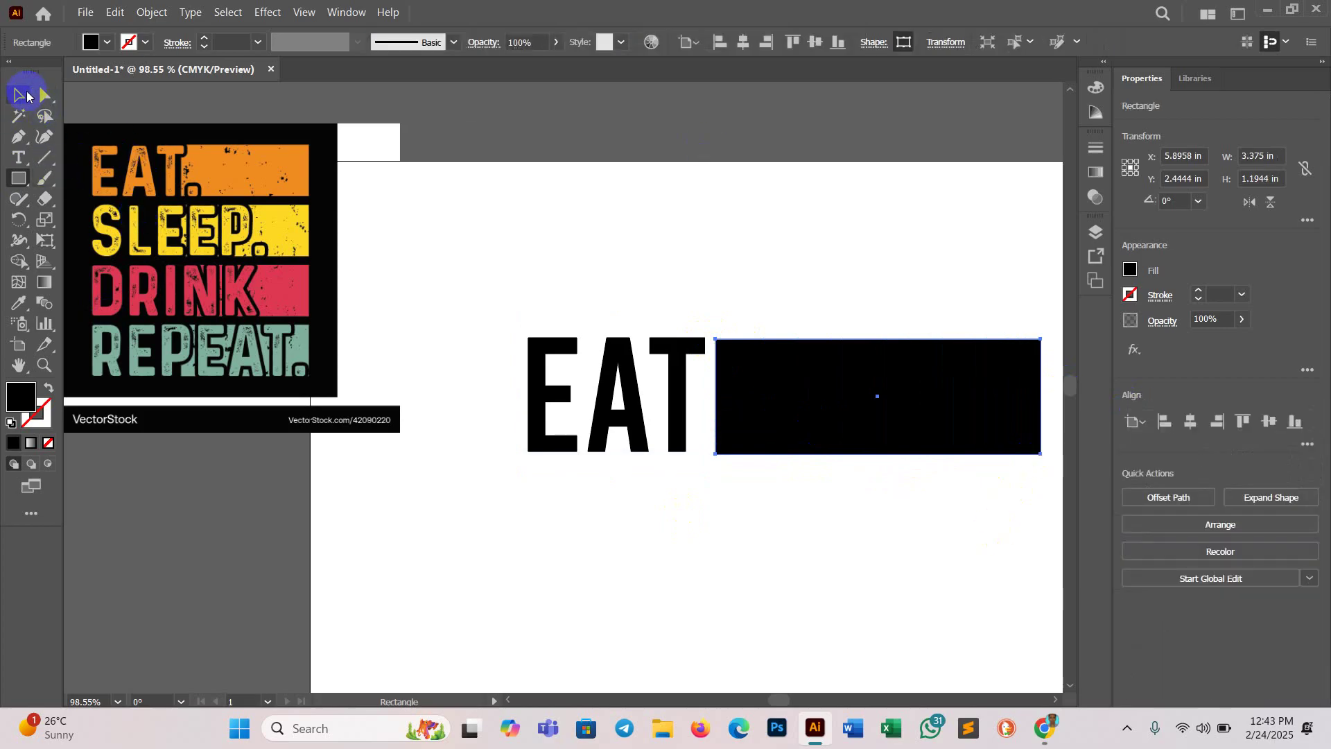
left_click(19, 303)
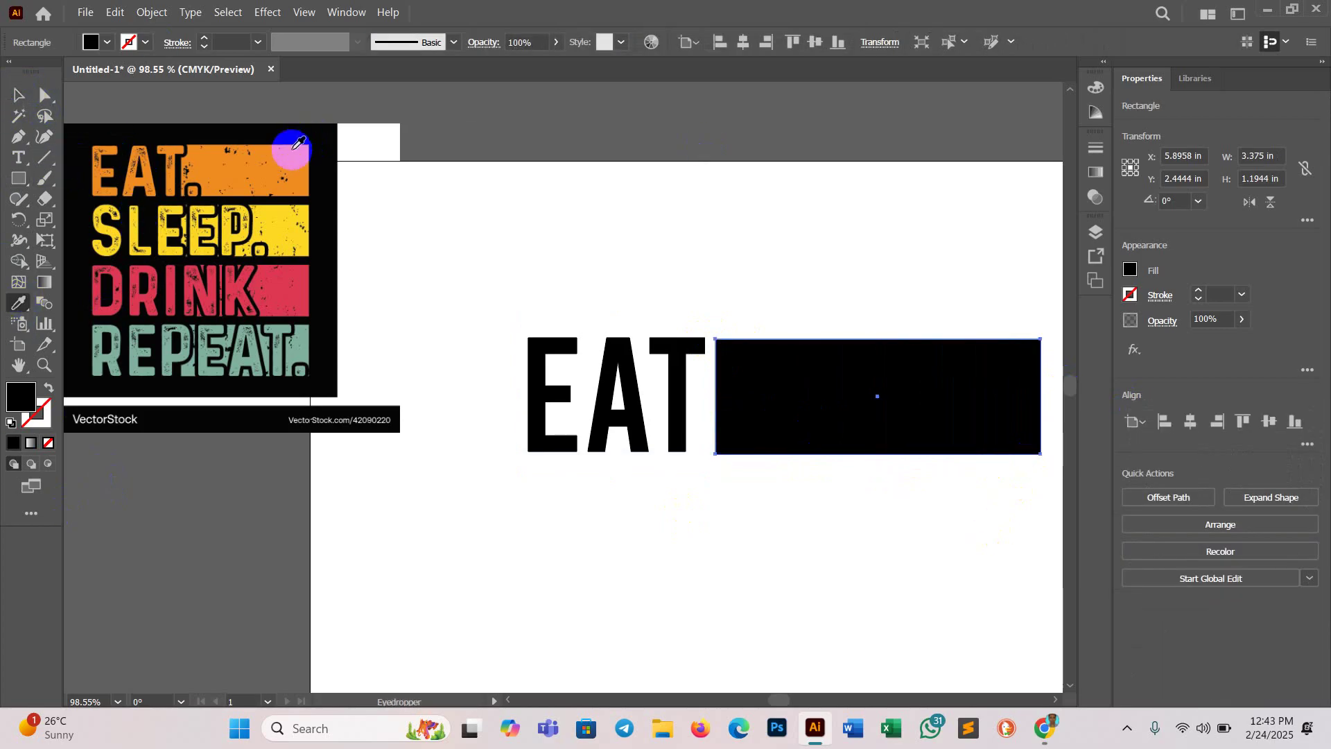
left_click(310, 136)
left_click(18, 94)
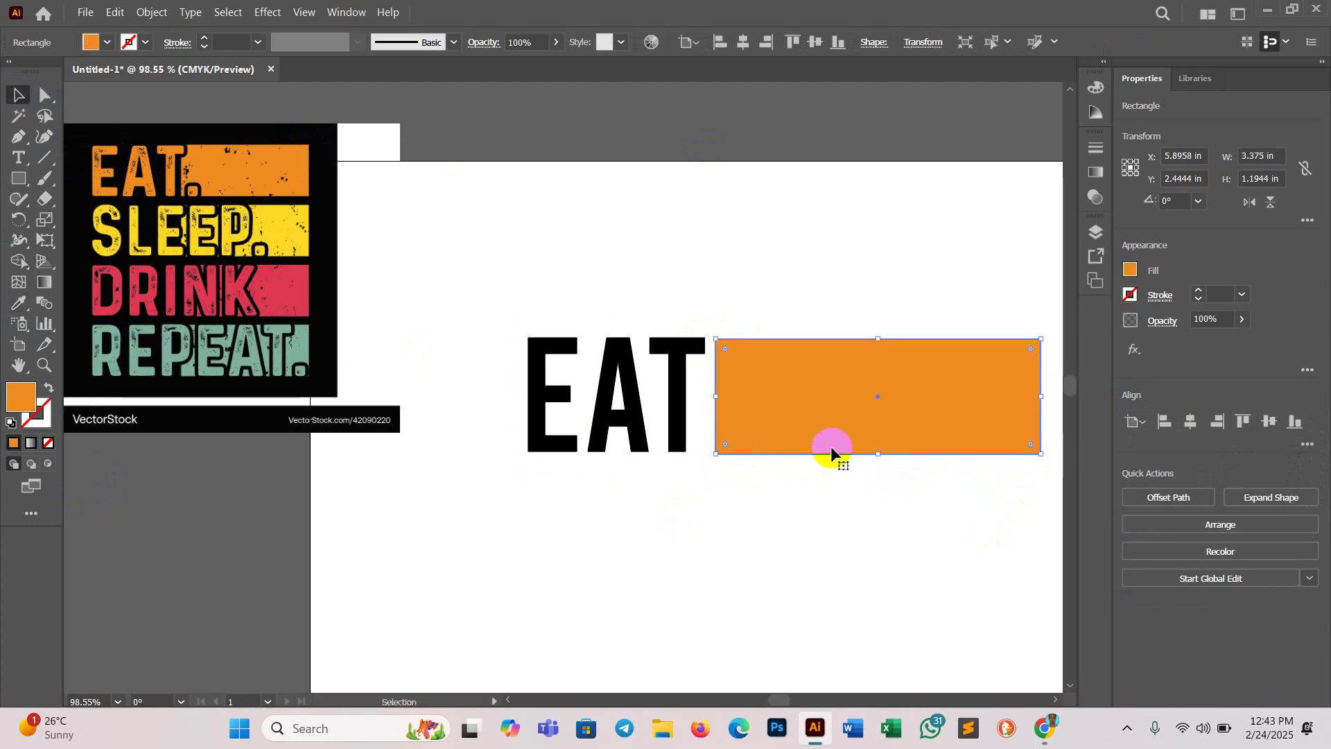
Step: Move the orange bar over the letters A and T and send it to the back behind the text
left_click_drag(921, 406, 801, 405)
right_click(716, 396)
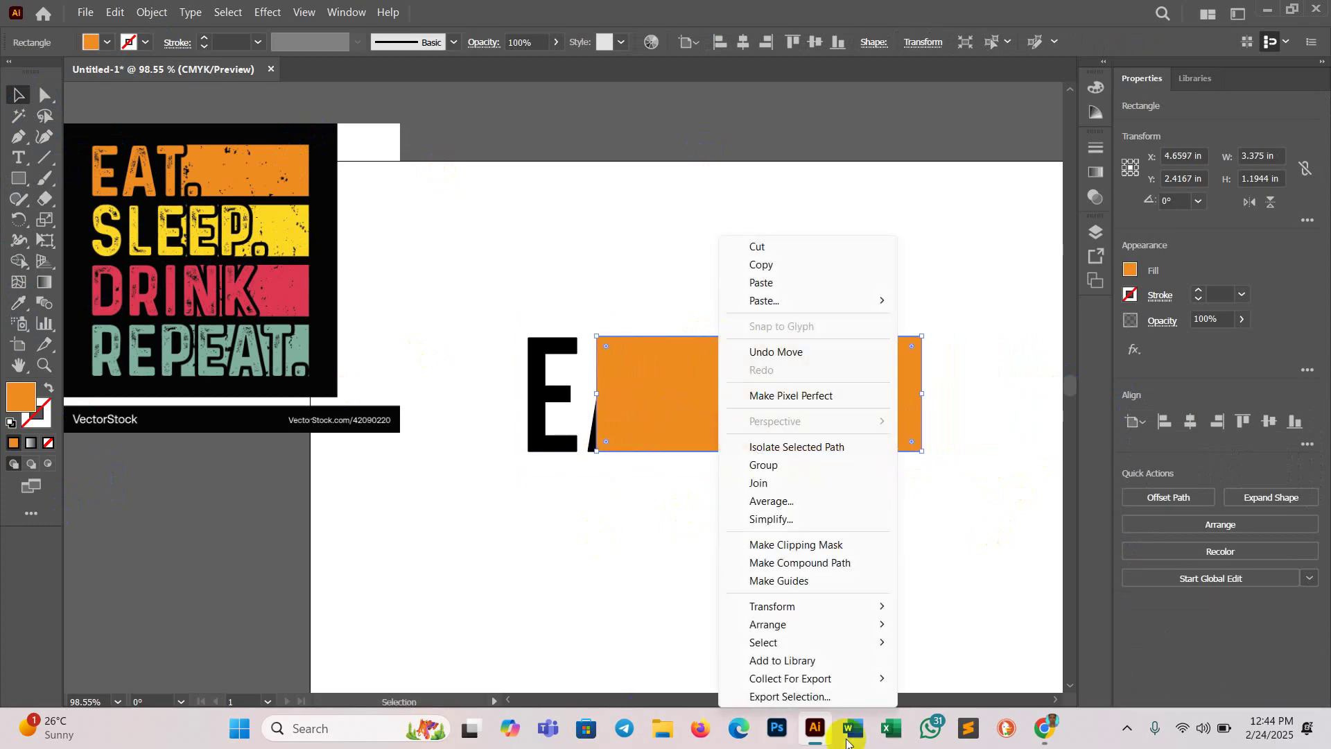
mouse_move(855, 626)
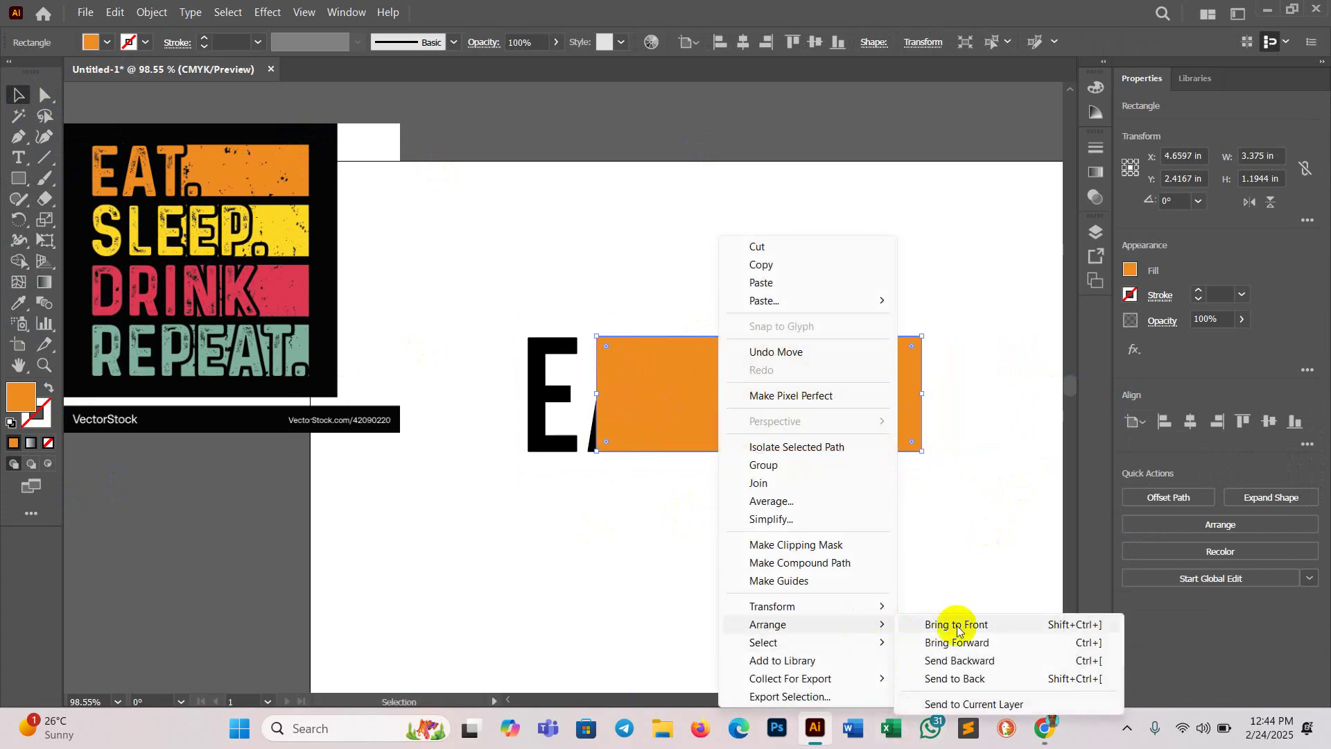
left_click(989, 678)
left_click(876, 543)
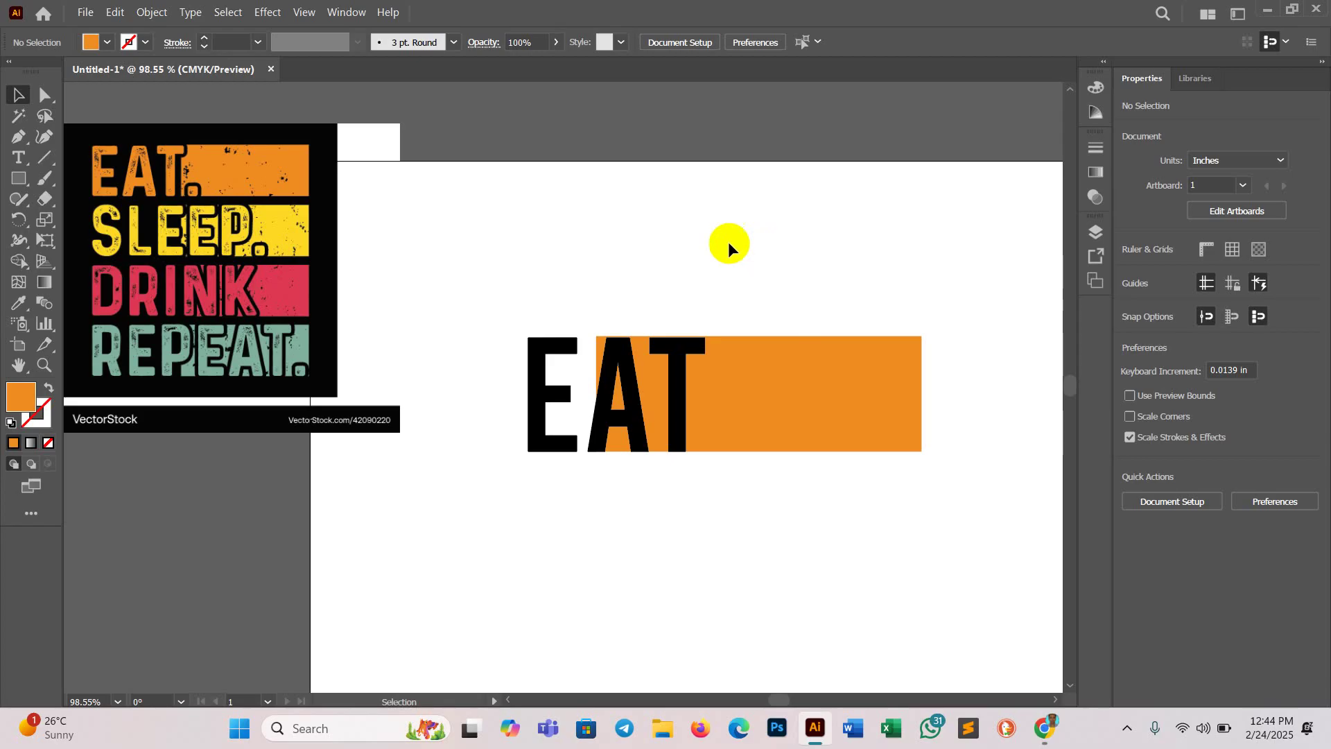
Step: Expand the EAT text's object and fill into outlines
left_click(677, 350)
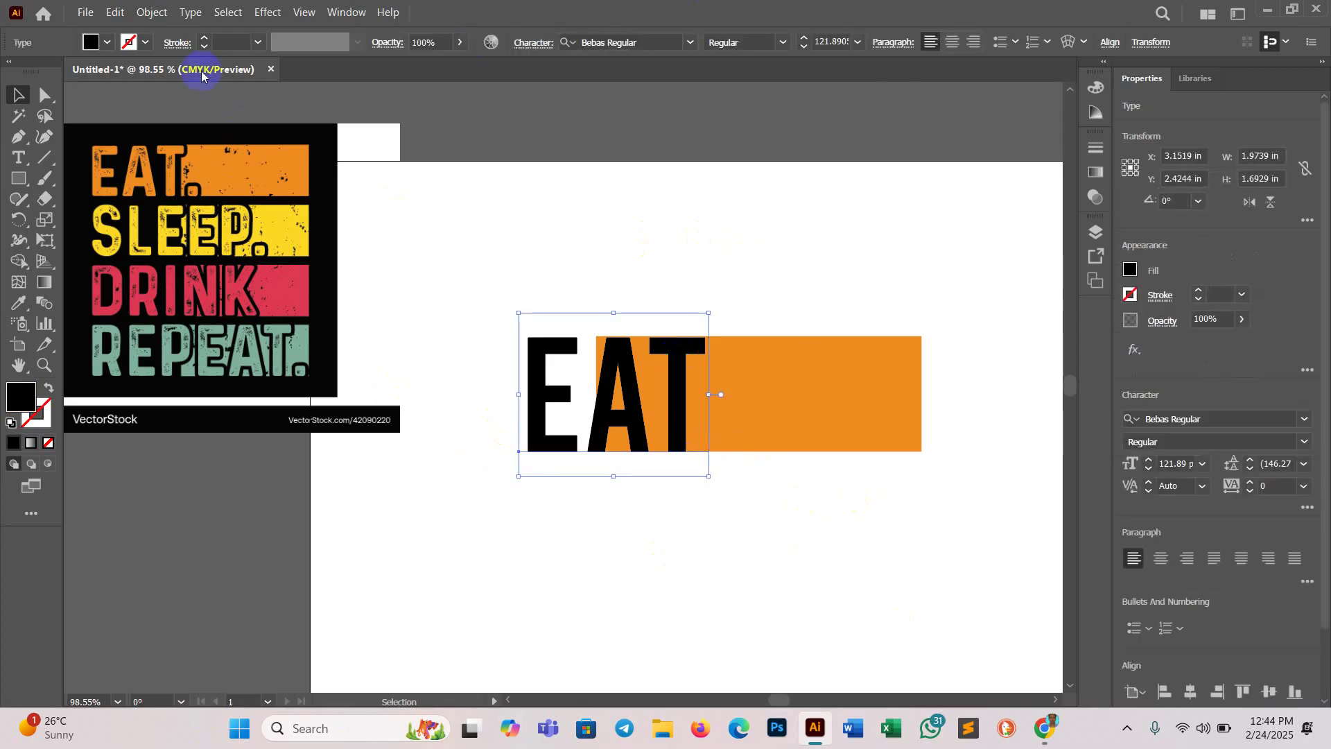
left_click(151, 11)
left_click(245, 205)
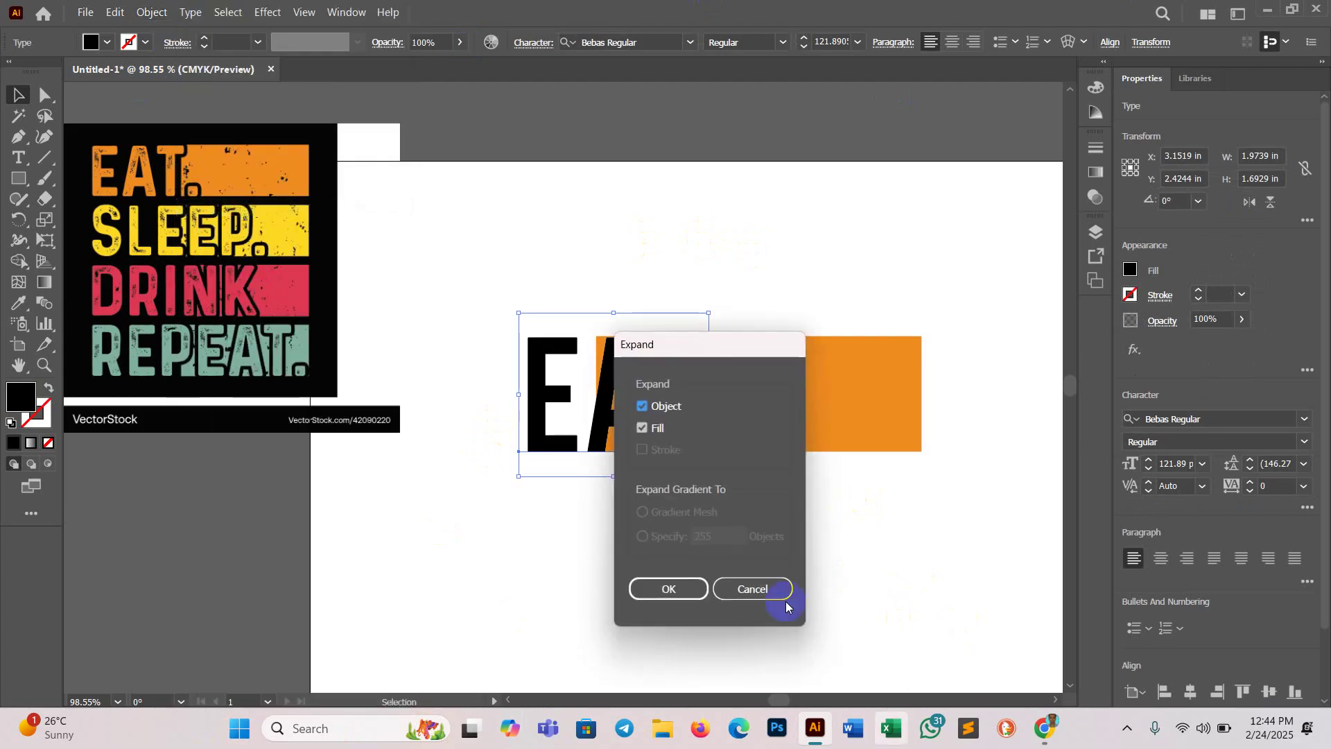
left_click(671, 589)
Step: Offset the EAT outlines by 0.05 in with miter joins and limit 4, then remove the enlarged outlines from the artwork
left_click(152, 12)
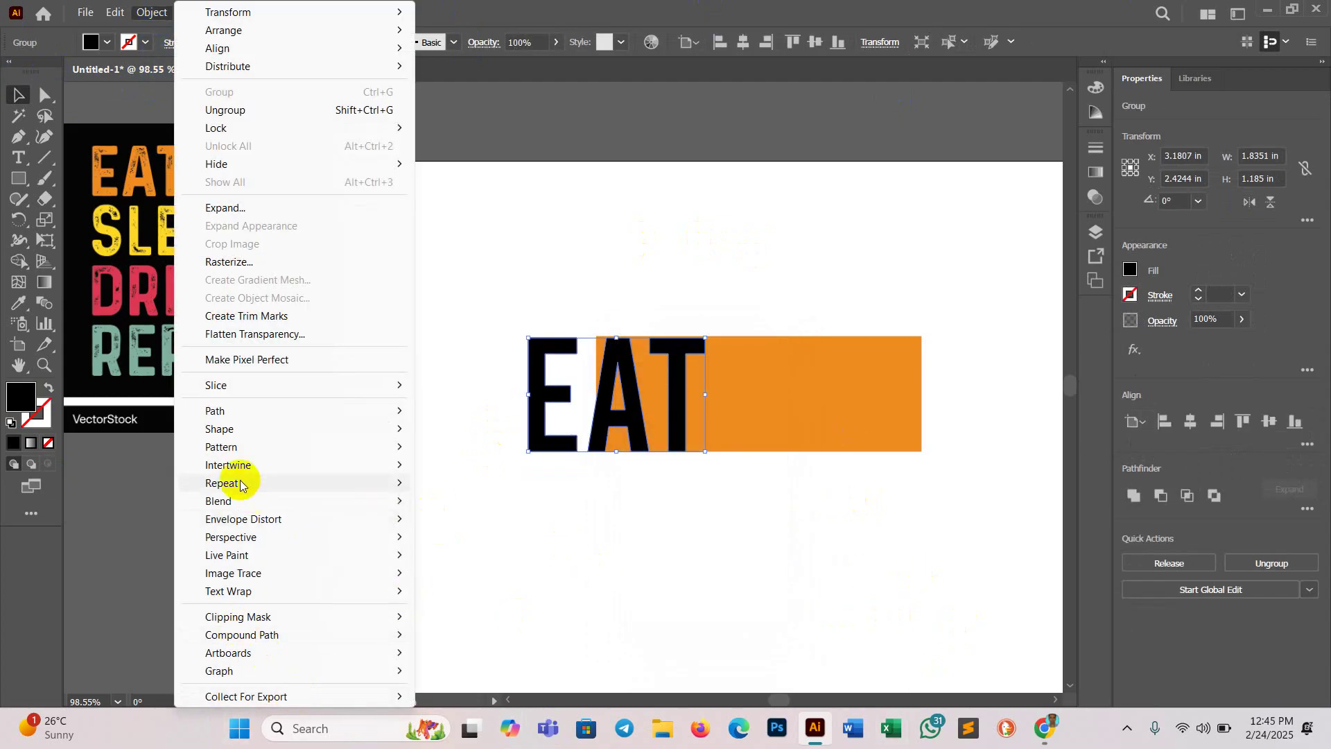
mouse_move(356, 411)
left_click(494, 469)
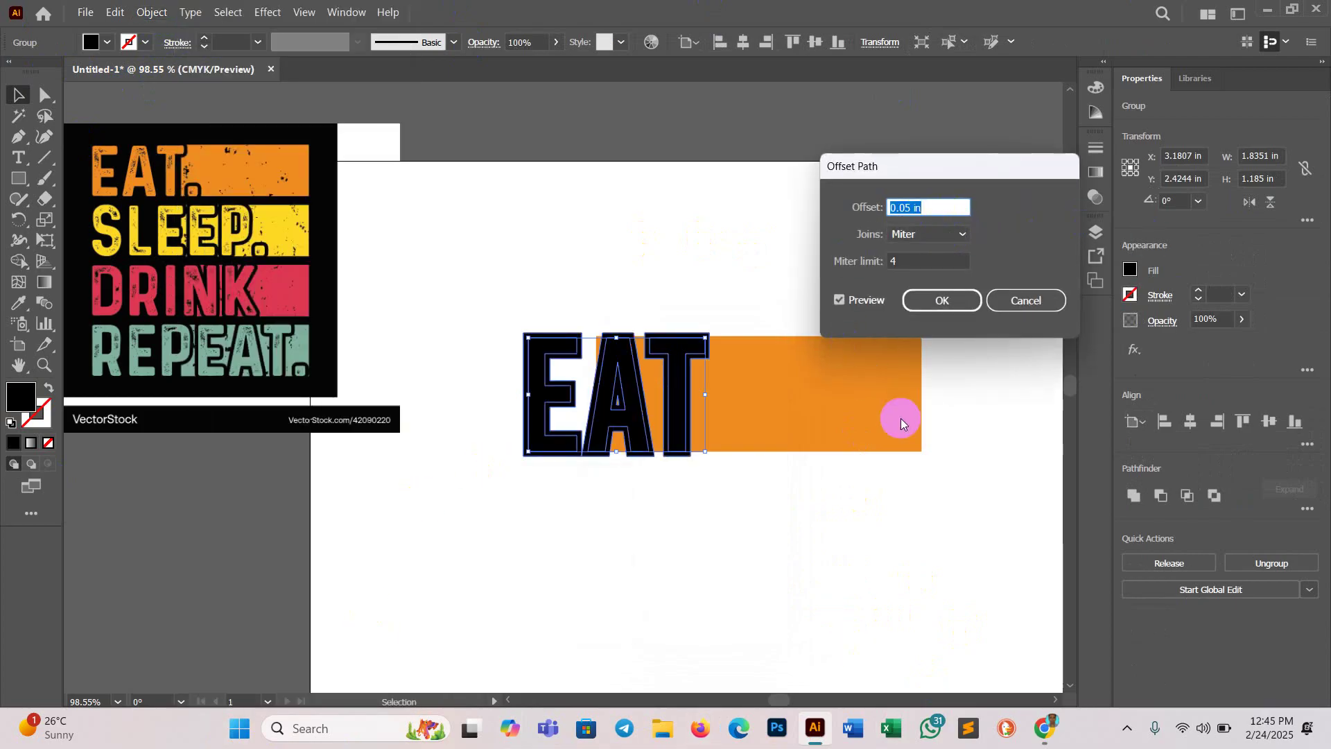
left_click(945, 302)
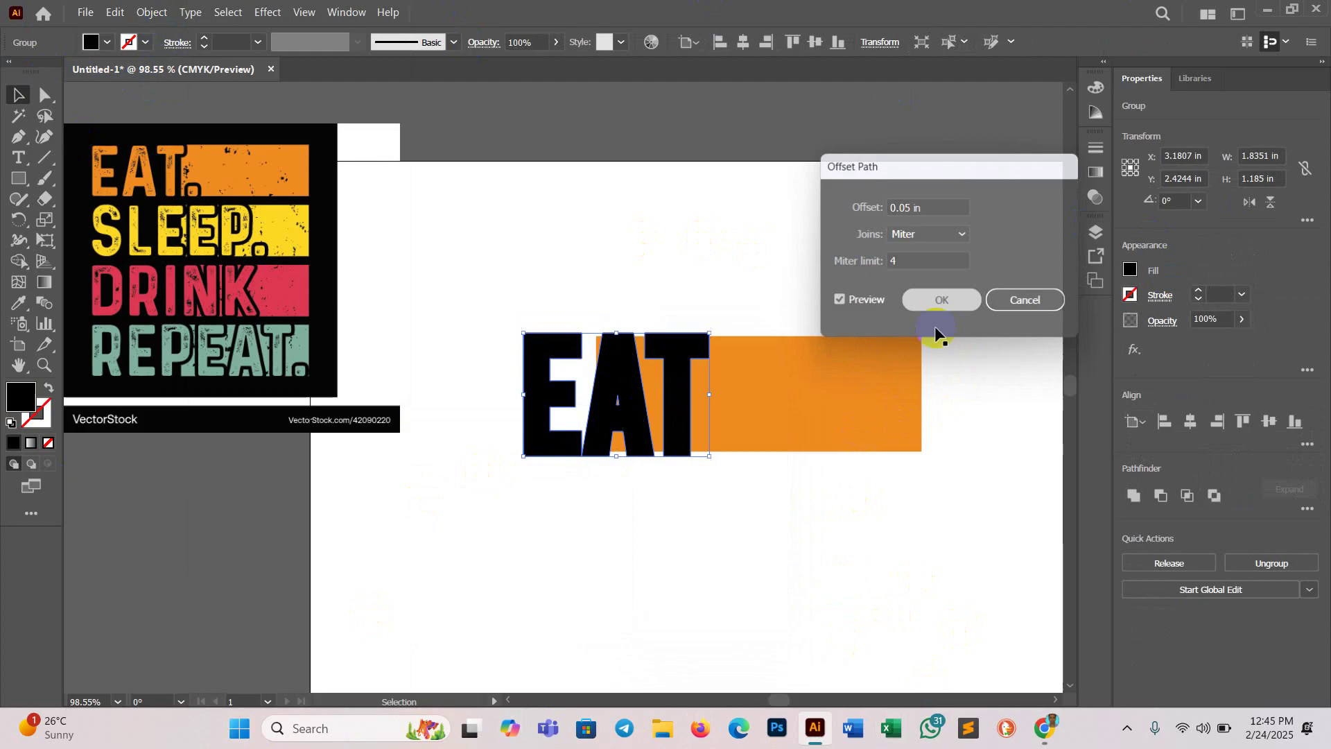
key("ctrl+h")
left_click(921, 573)
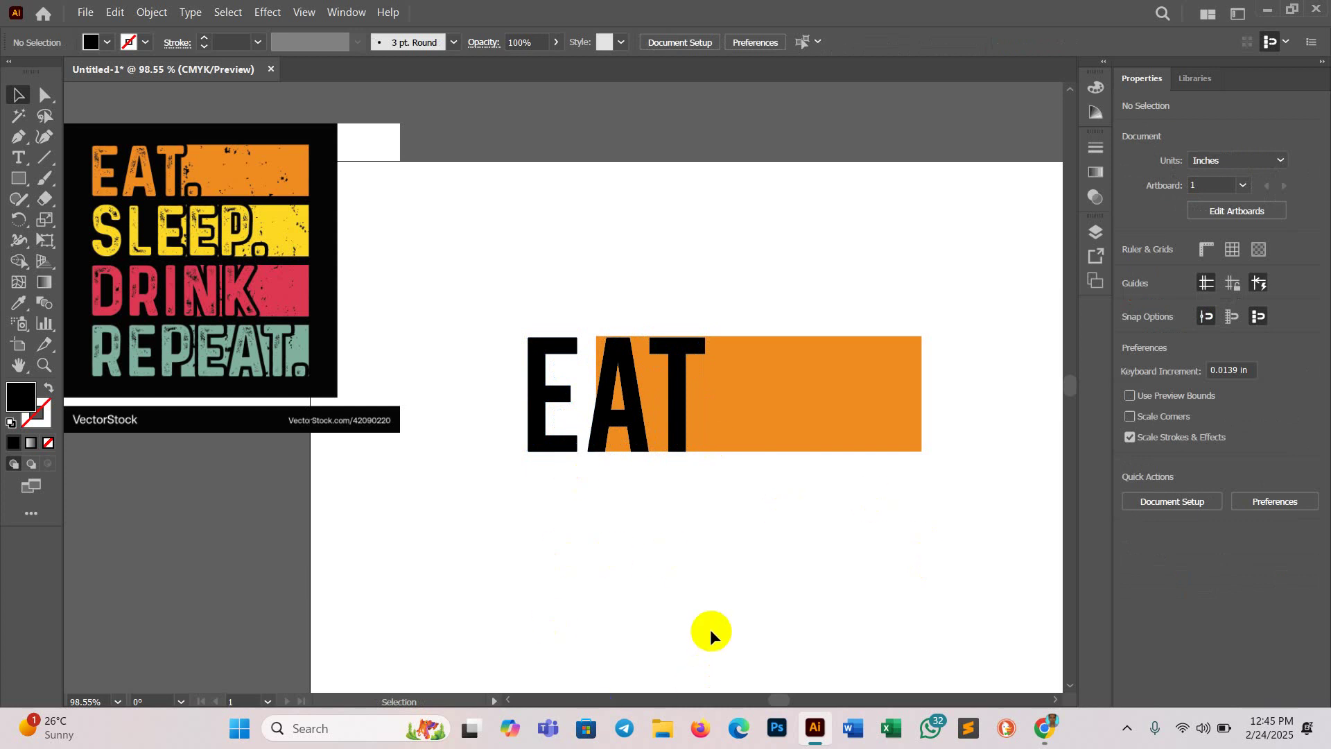
Step: Make an opacity mask from the EAT outlines over the orange bar, with clipping turned off
left_click_drag(506, 305, 944, 401)
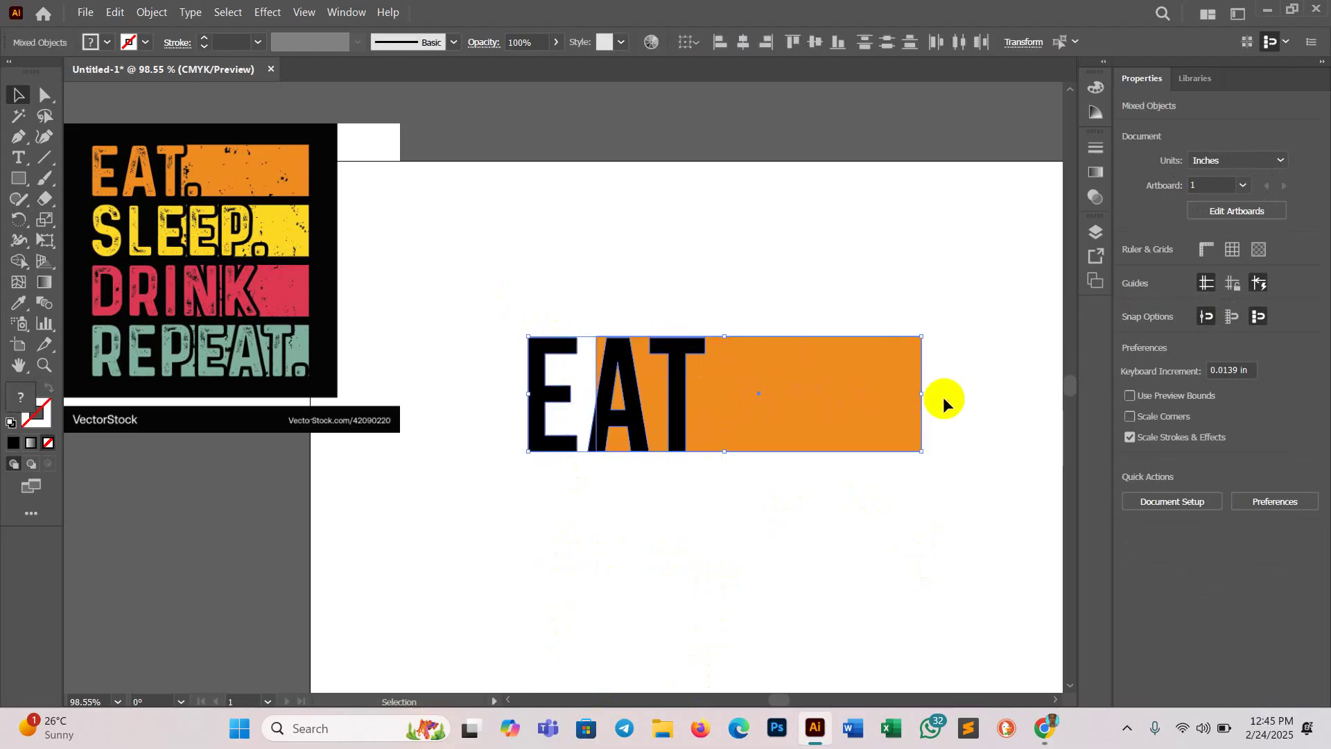
left_click(1096, 201)
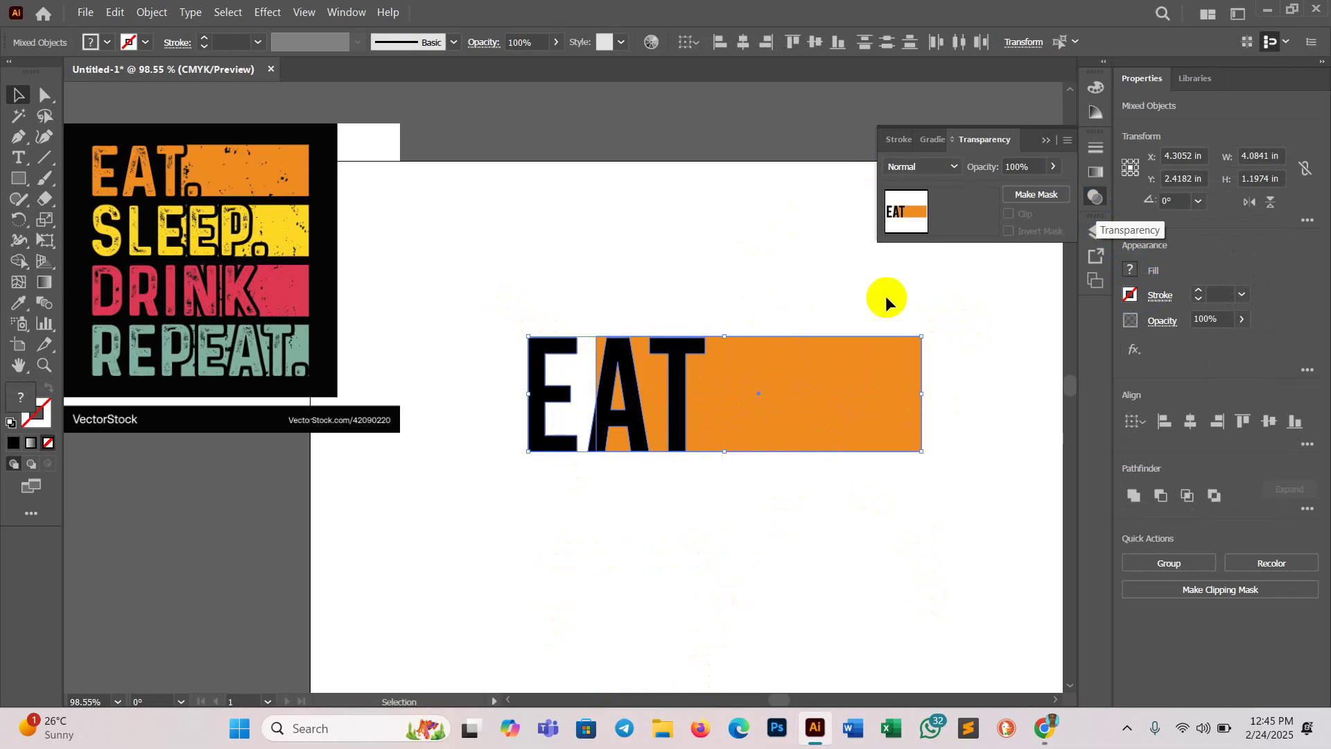
left_click(1038, 199)
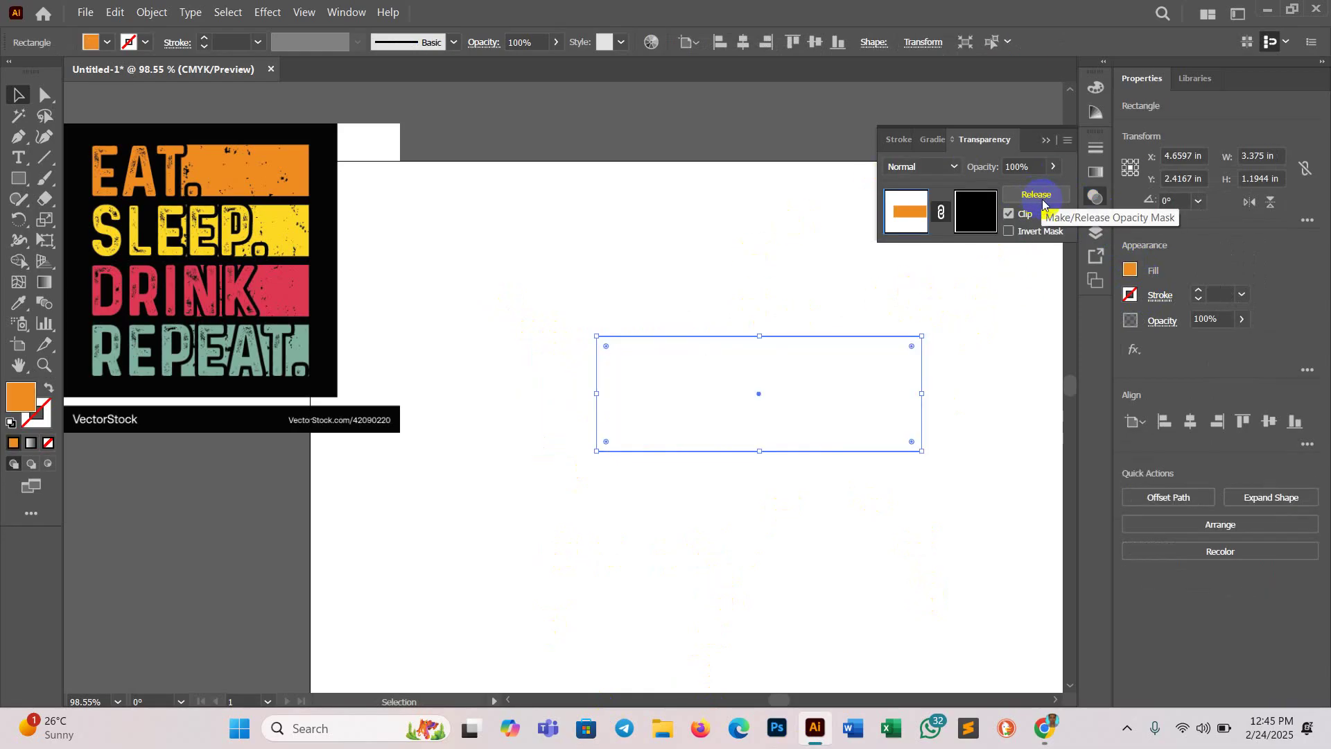
left_click(1009, 215)
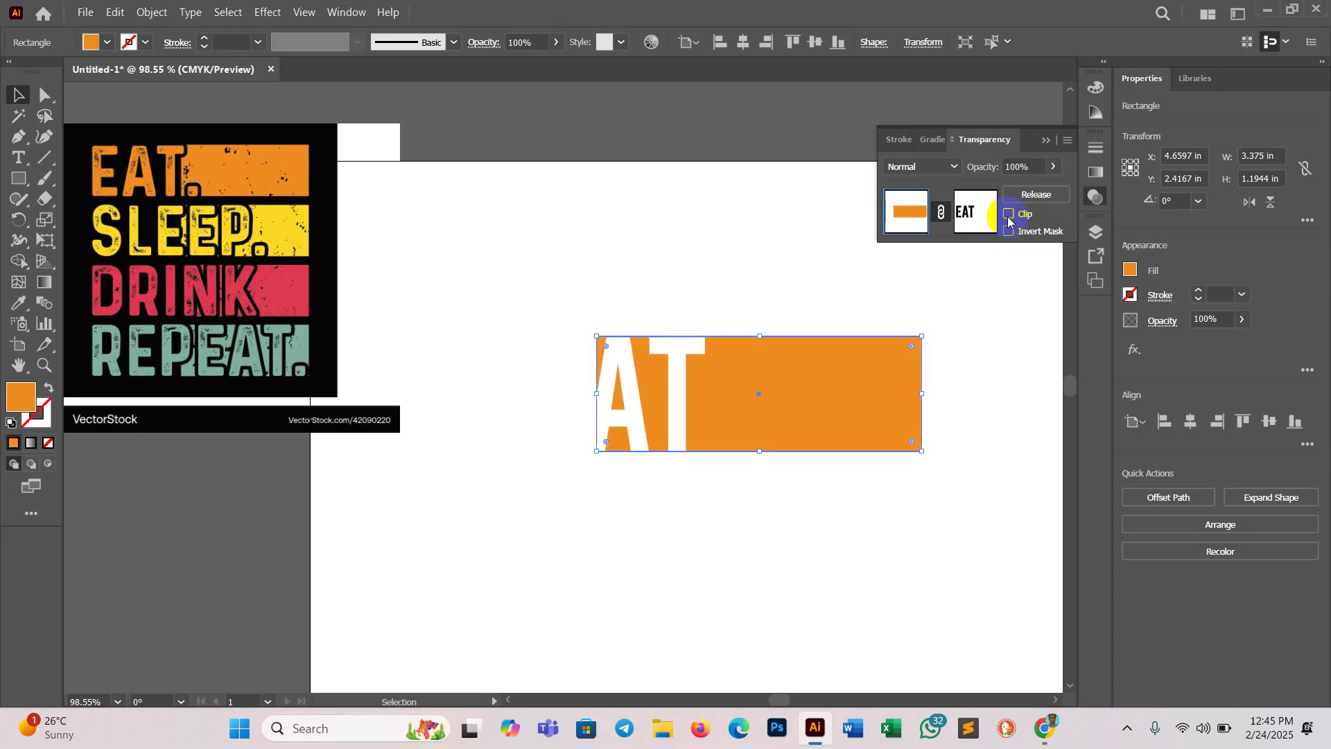
Step: Put the enlarged EAT outlines into the bar's opacity mask and return to editing the artwork
left_click(974, 213)
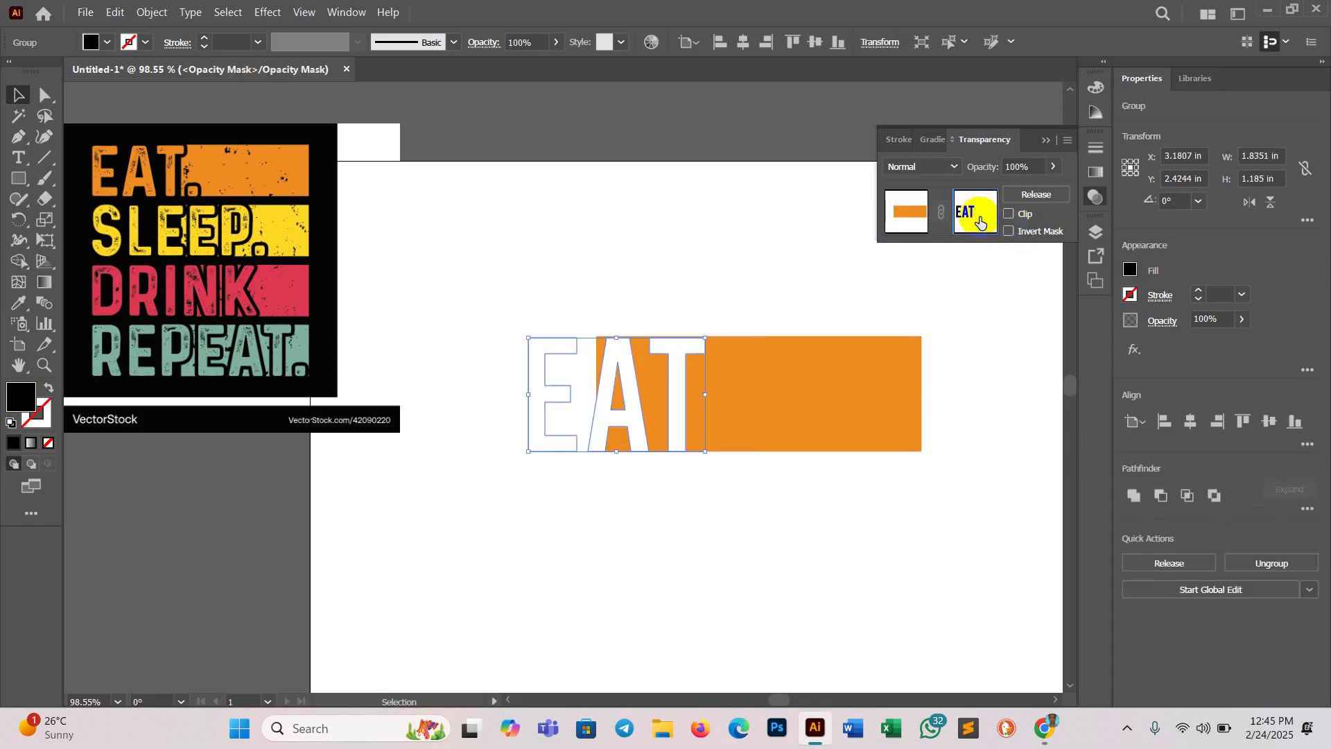
key("ctrl+z")
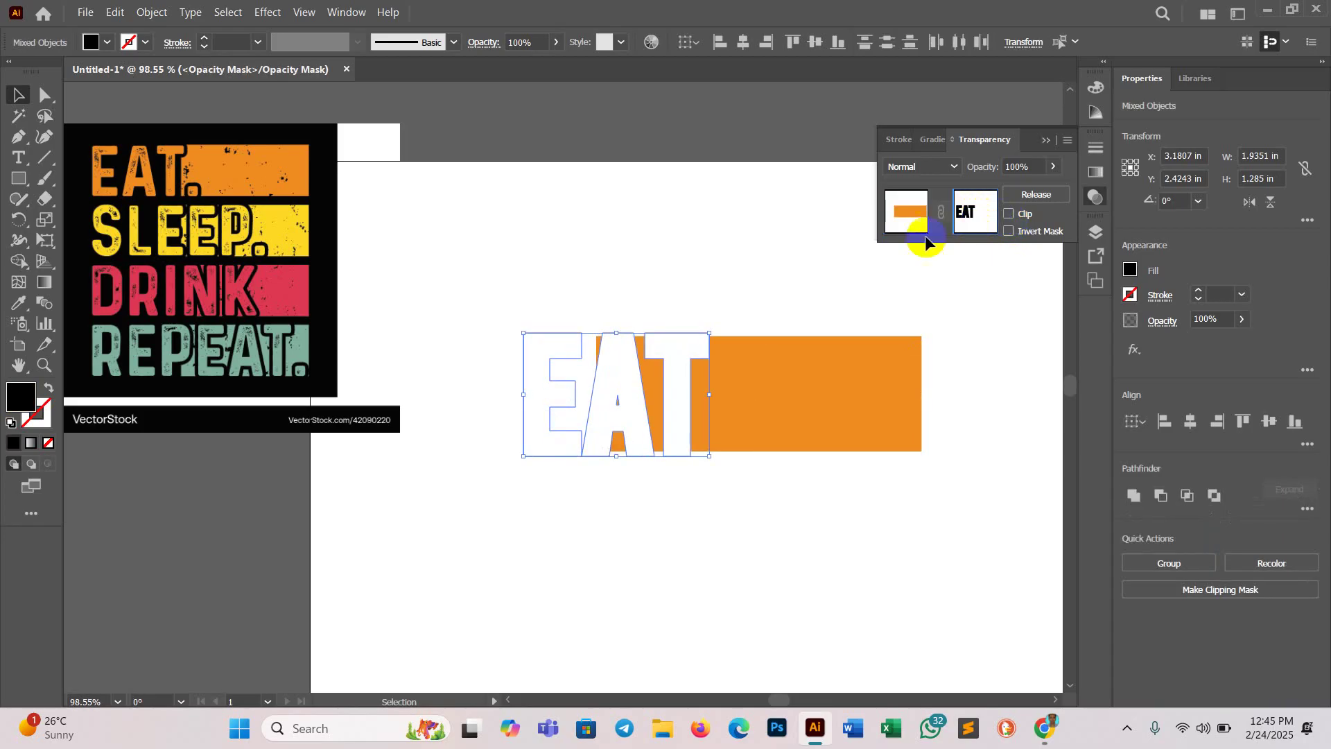
left_click(900, 214)
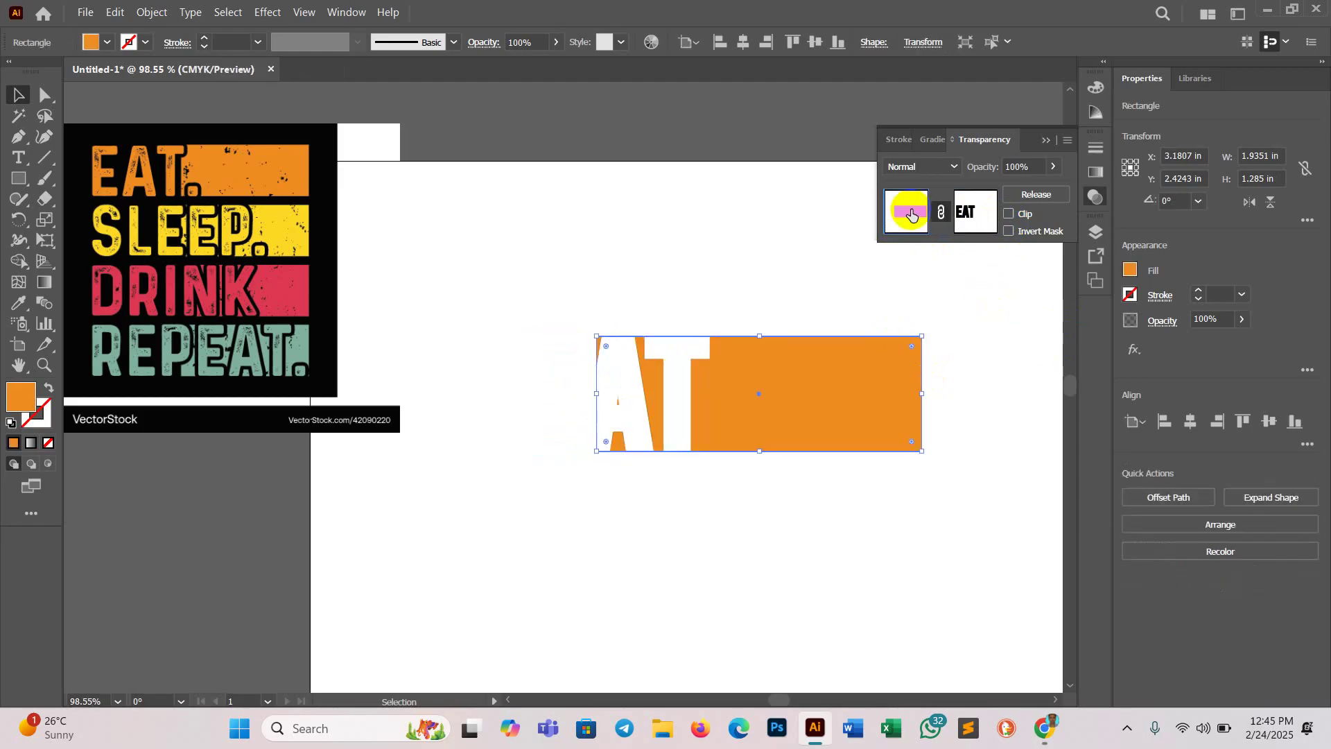
left_click(814, 530)
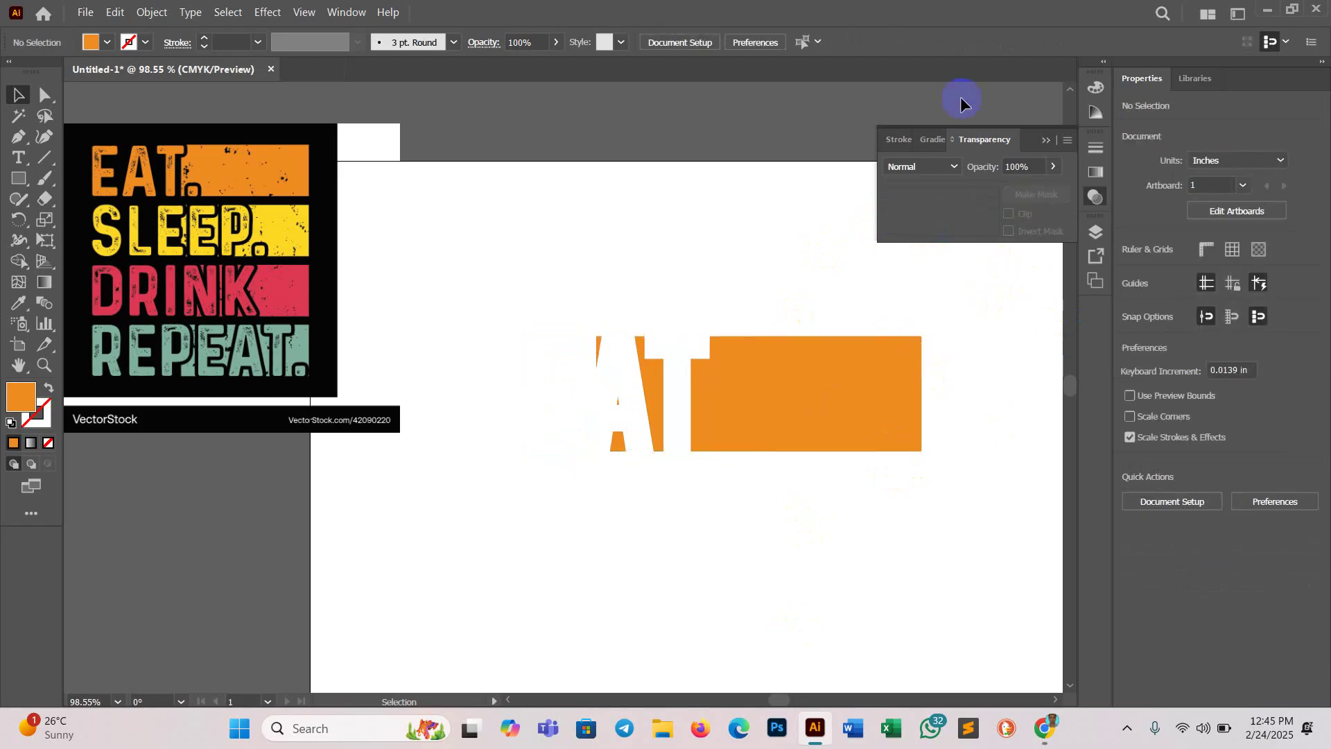
left_click(1047, 142)
Step: Undo the opacity mask work on the orange bar back to the black EAT letters with their enlarged outlines
left_click(648, 381)
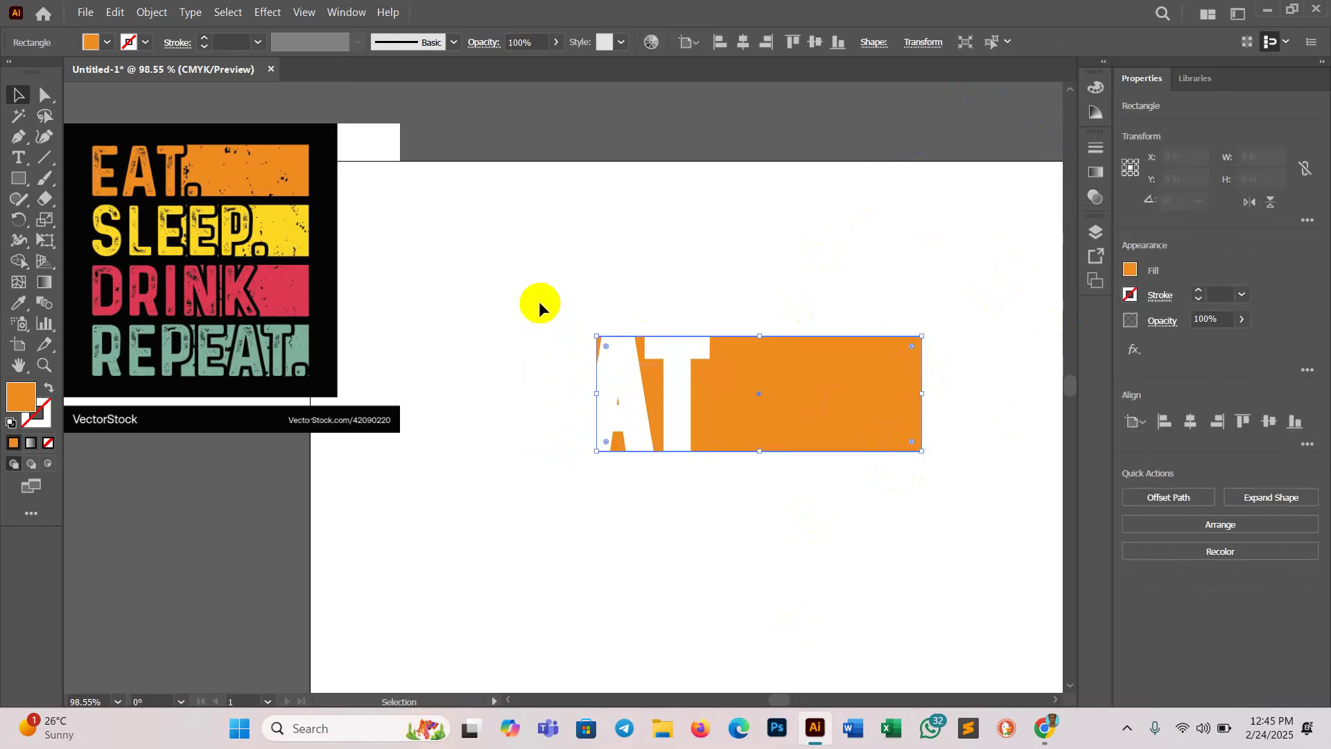
left_click_drag(509, 271, 939, 486)
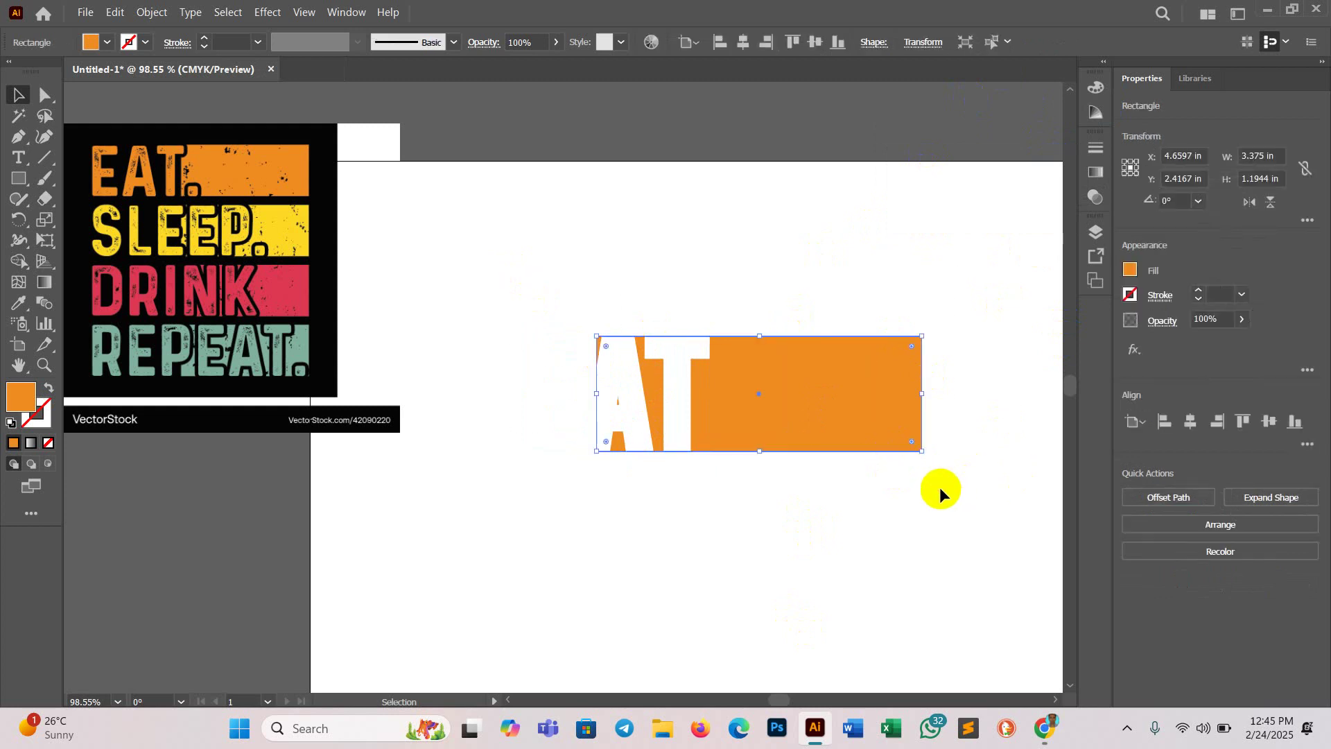
key("ctrl+z")
key("ctrl+z")
key("ctrl+z")
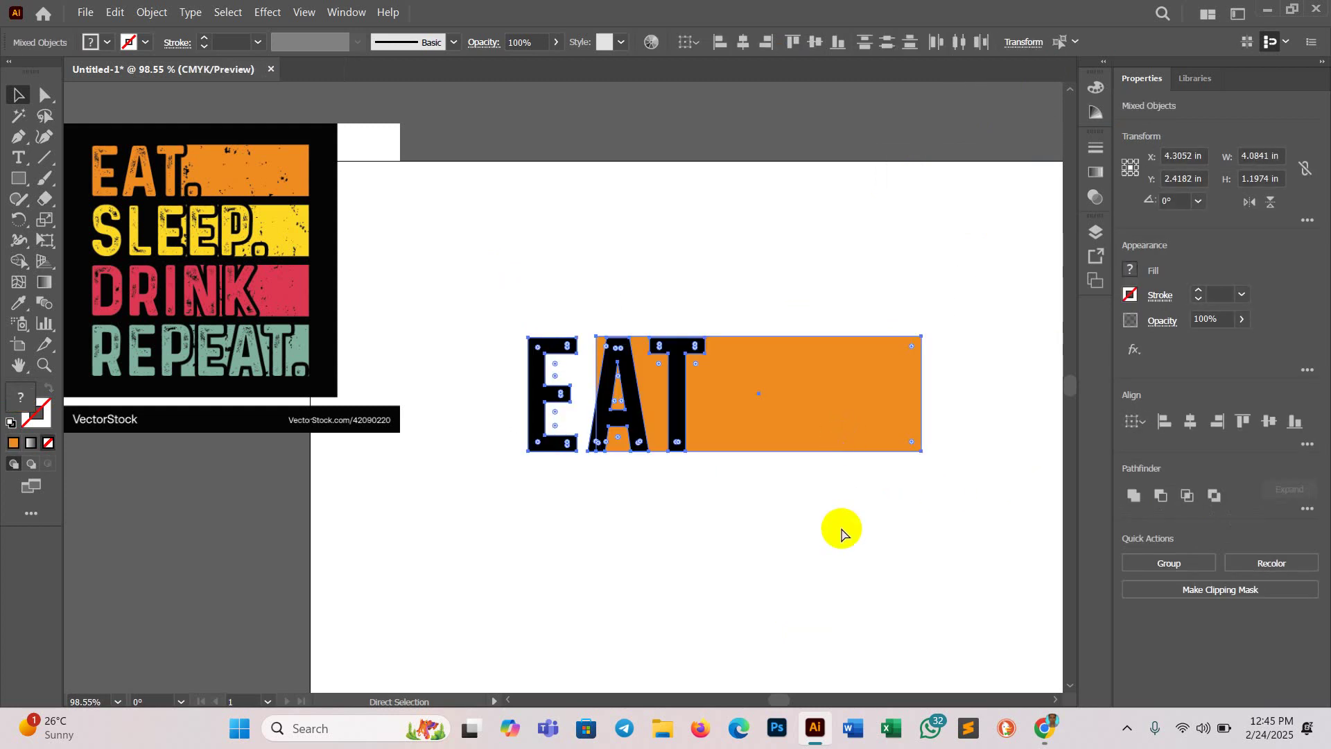
key("ctrl+z")
key("ctrl+z")
key("a")
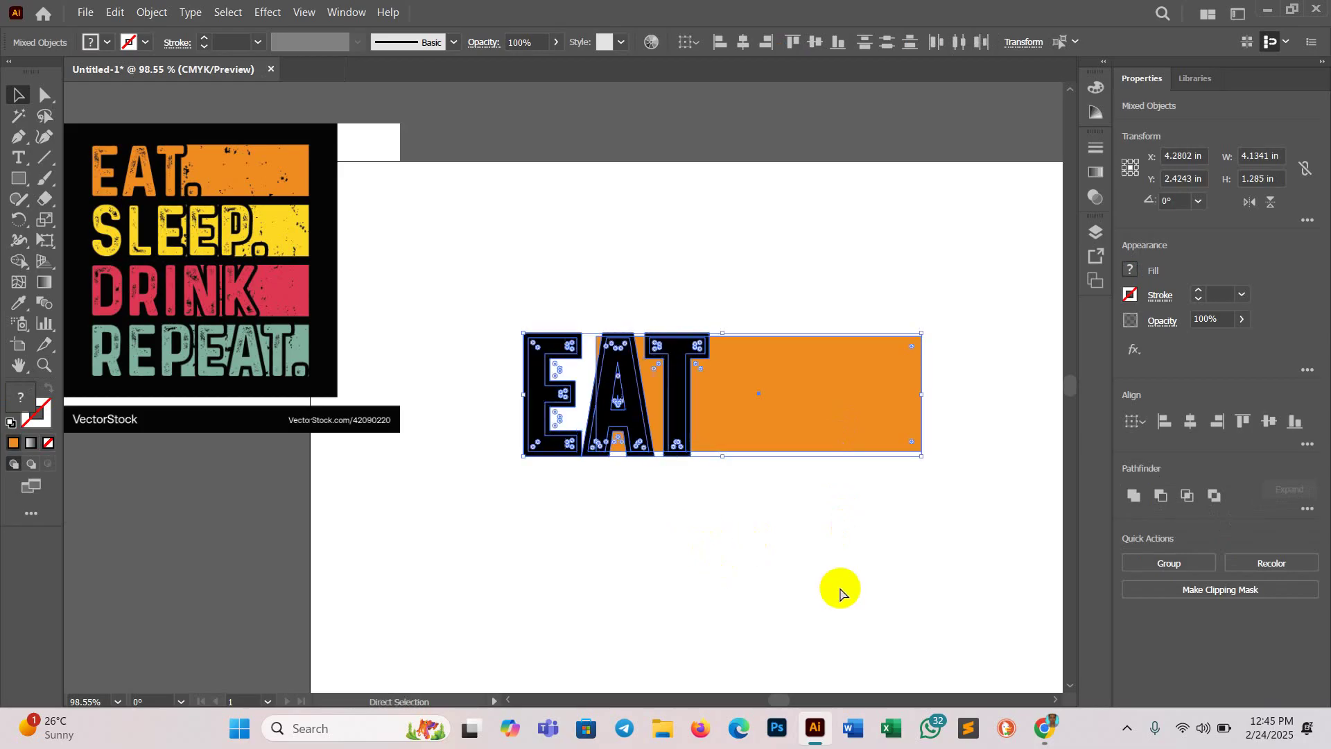
key("ctrl+z")
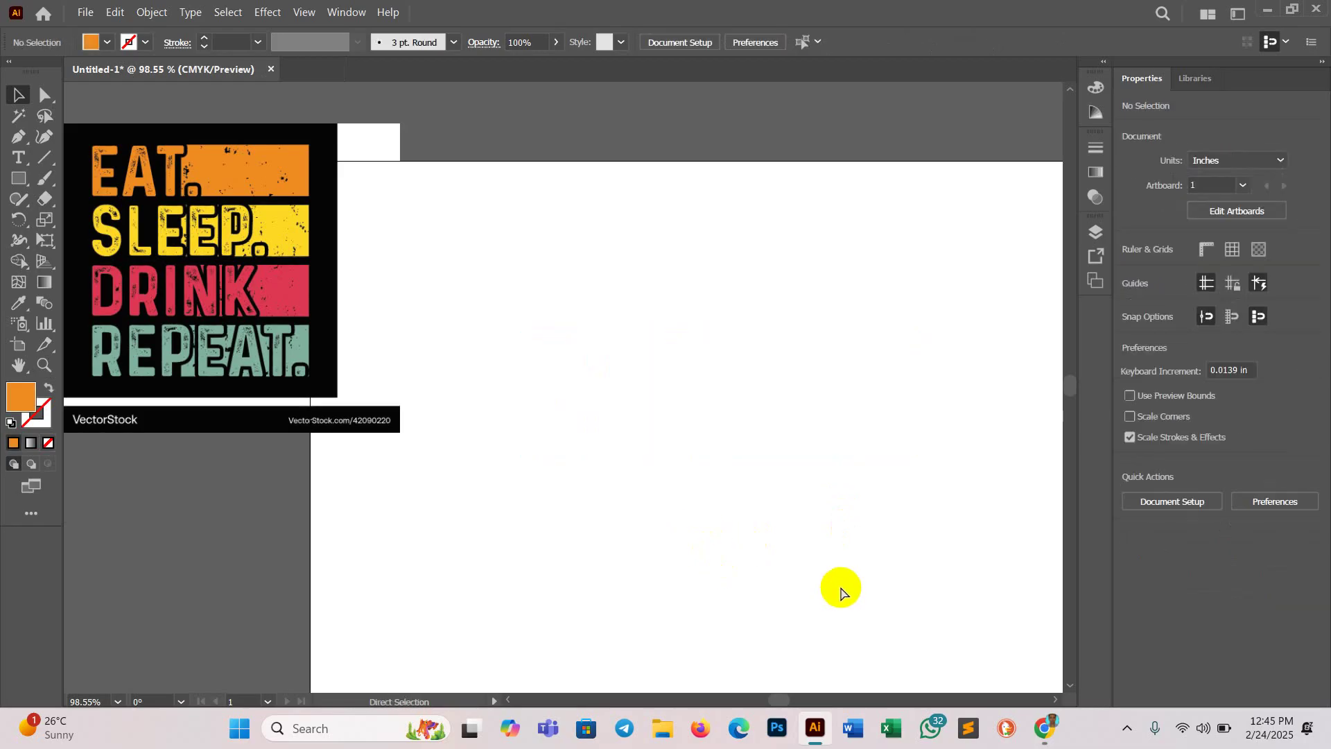
key("ctrl+shift+z")
key("v")
left_click(643, 530)
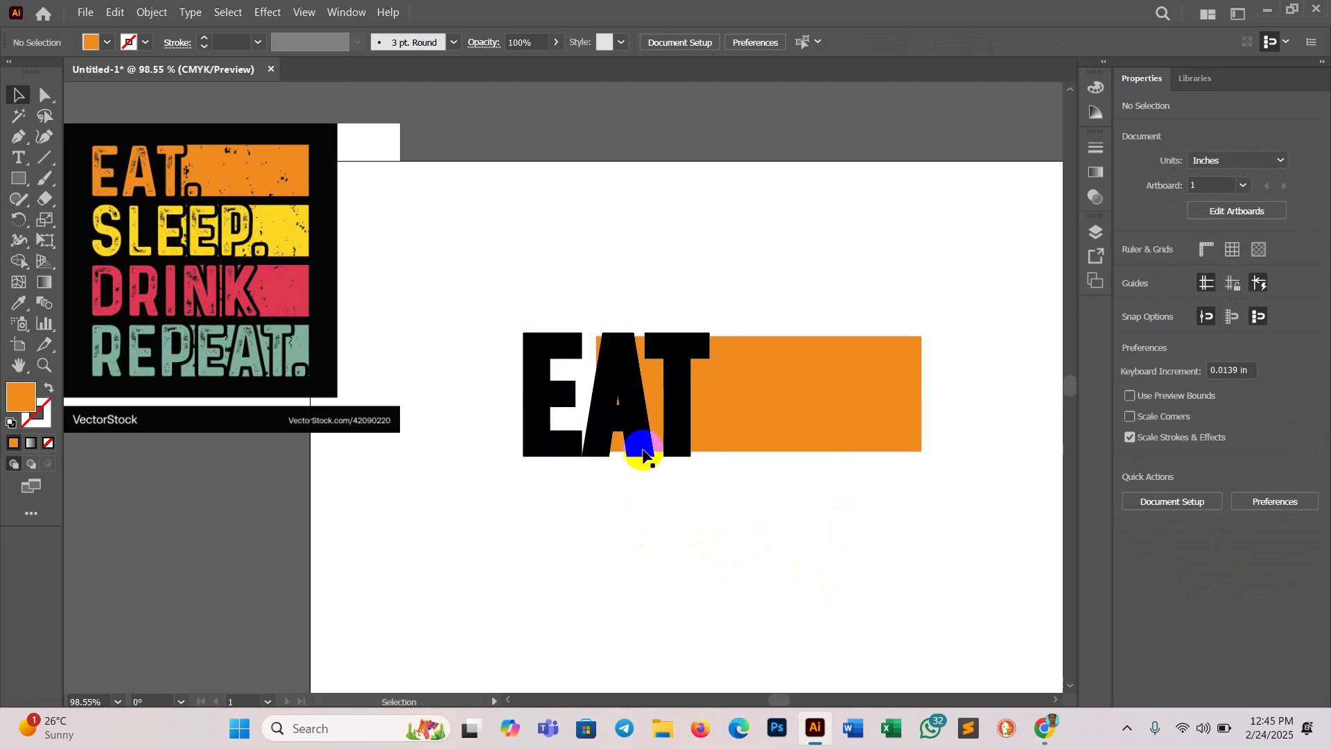
Step: Move the grouped EAT outlines slightly upward over the orange bar
left_click(636, 446)
left_click(644, 513)
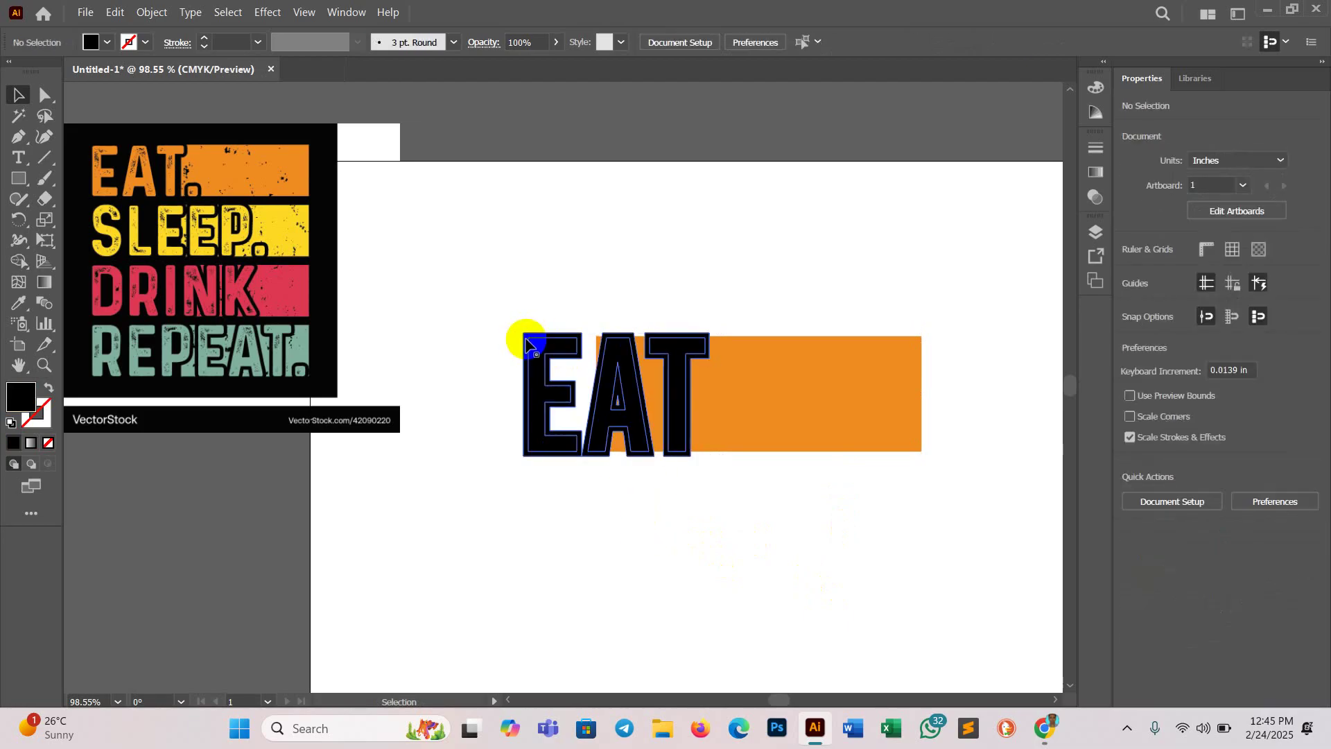
left_click(525, 331)
left_click(556, 333)
mouse_move(684, 425)
left_mouse_down()
mouse_move(685, 493)
mouse_move(692, 419)
left_mouse_up()
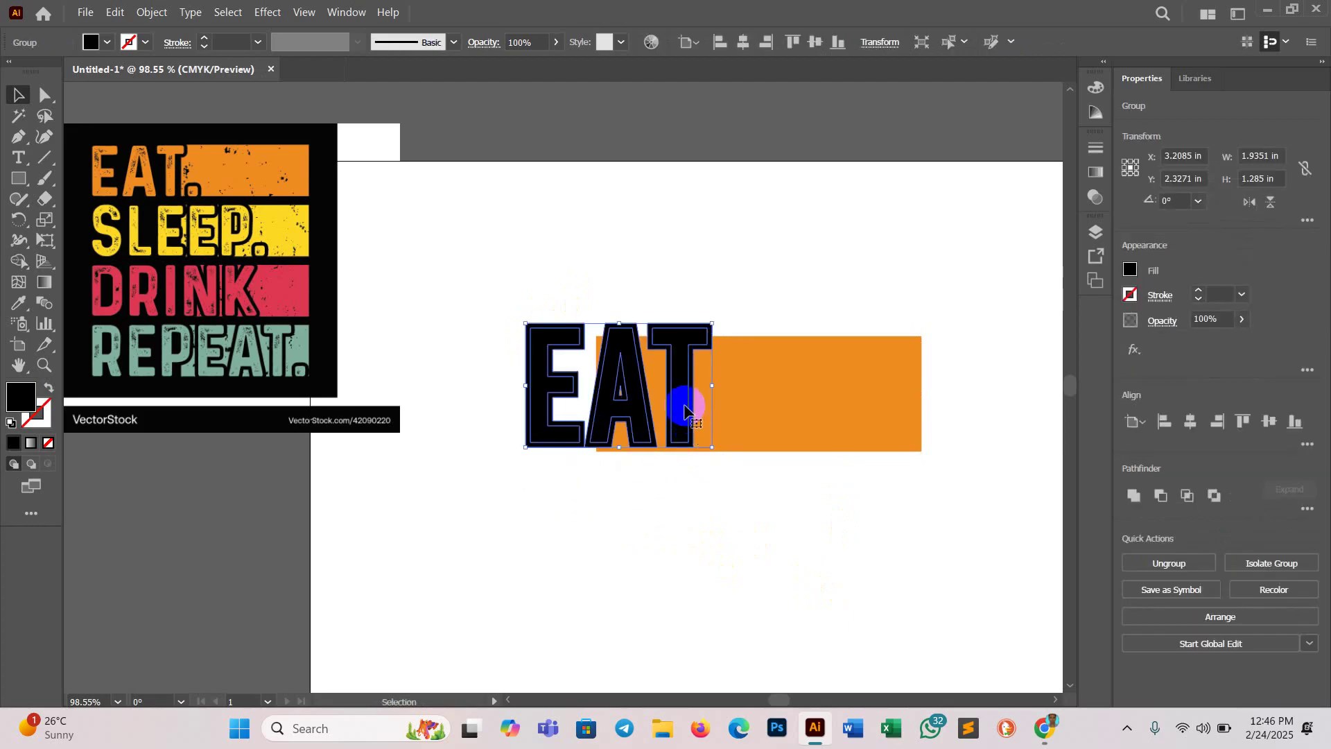
Step: Try to separate the T's inner shape from its enlarged outline, and undo the last change to the letters
right_click(684, 405)
left_click(733, 253)
left_click(701, 565)
left_click_drag(683, 410, 685, 427)
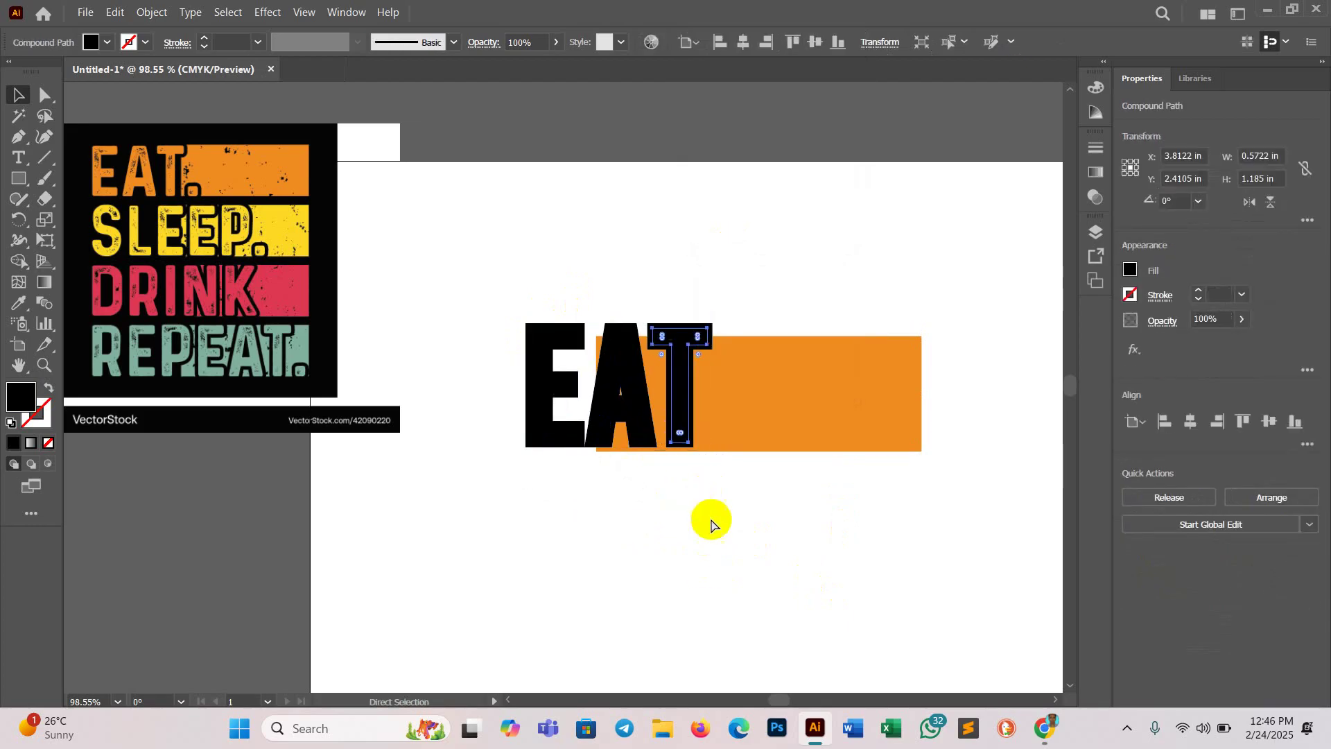
left_click(709, 547)
left_click(530, 331)
left_click_drag(478, 300, 688, 406)
left_click(677, 563)
key("ctrl+z")
left_click(609, 466)
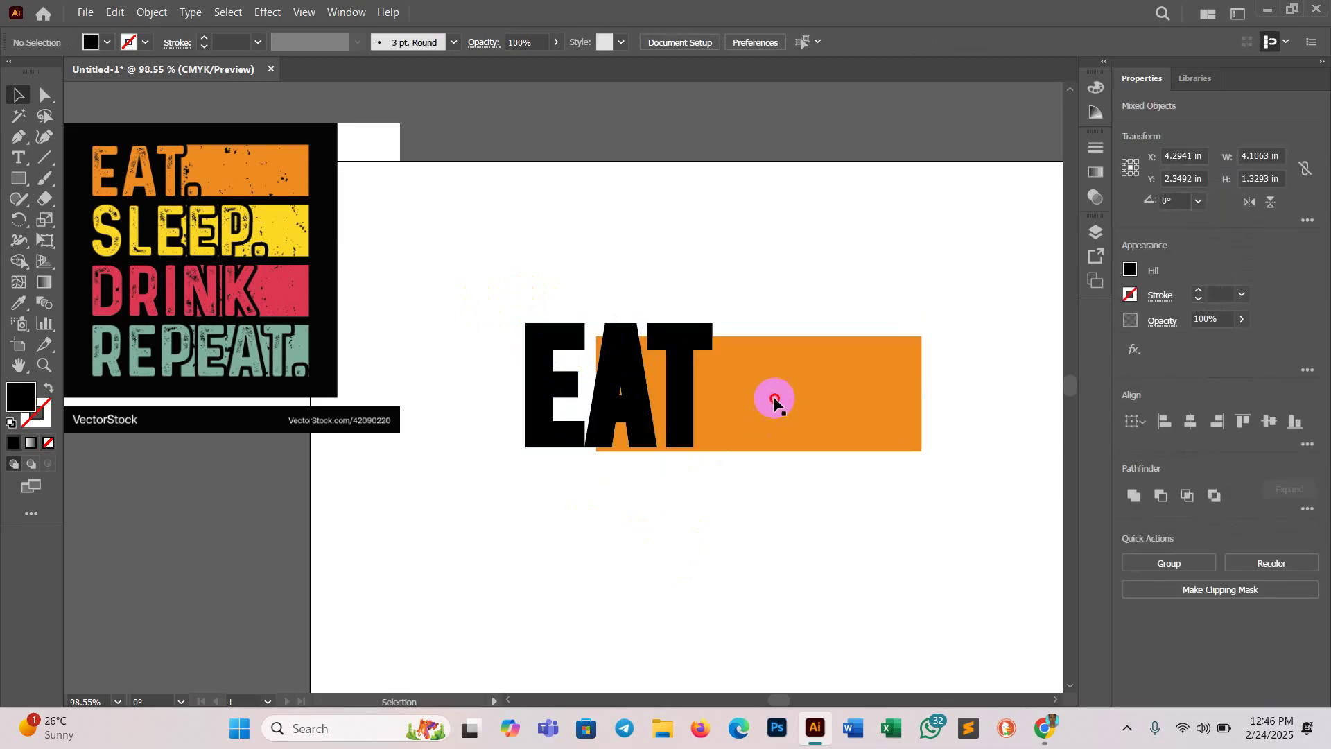
Step: Move the orange bar aside, delete all the EAT outlines, and move the bar back up near the artboard's top
left_click_drag(767, 418, 820, 594)
left_click_drag(476, 297, 825, 476)
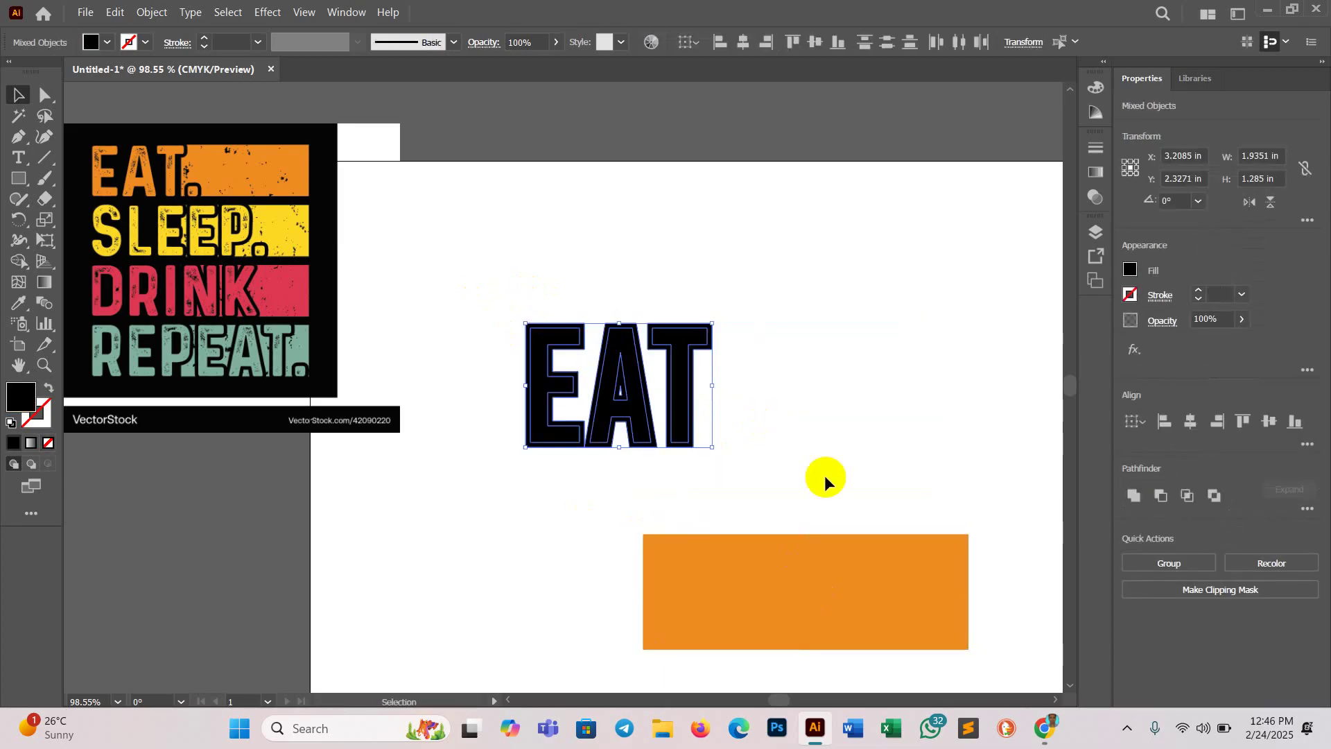
left_click(825, 476)
left_click_drag(779, 601, 773, 393)
Step: Add the text EAT in Bebas Regular at 12 pt beside the orange bar
key("t")
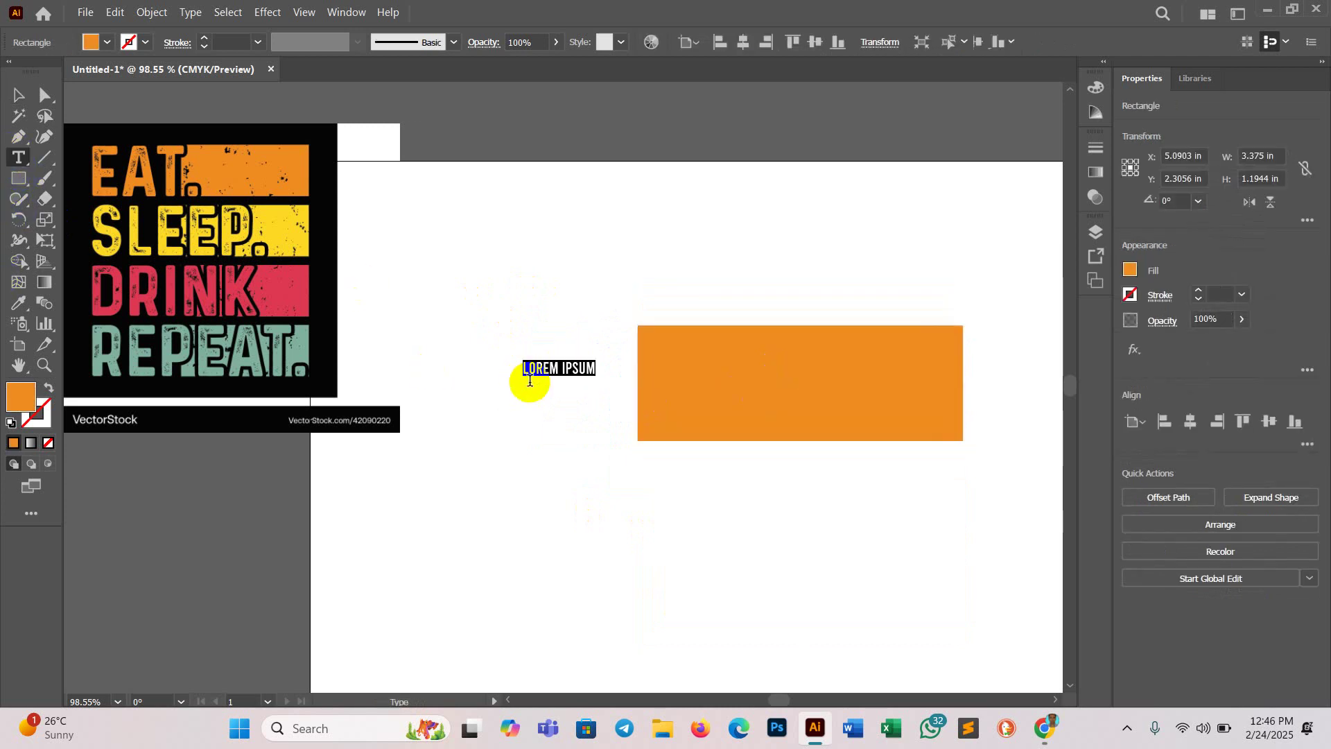
left_click(522, 373)
type("EAT")
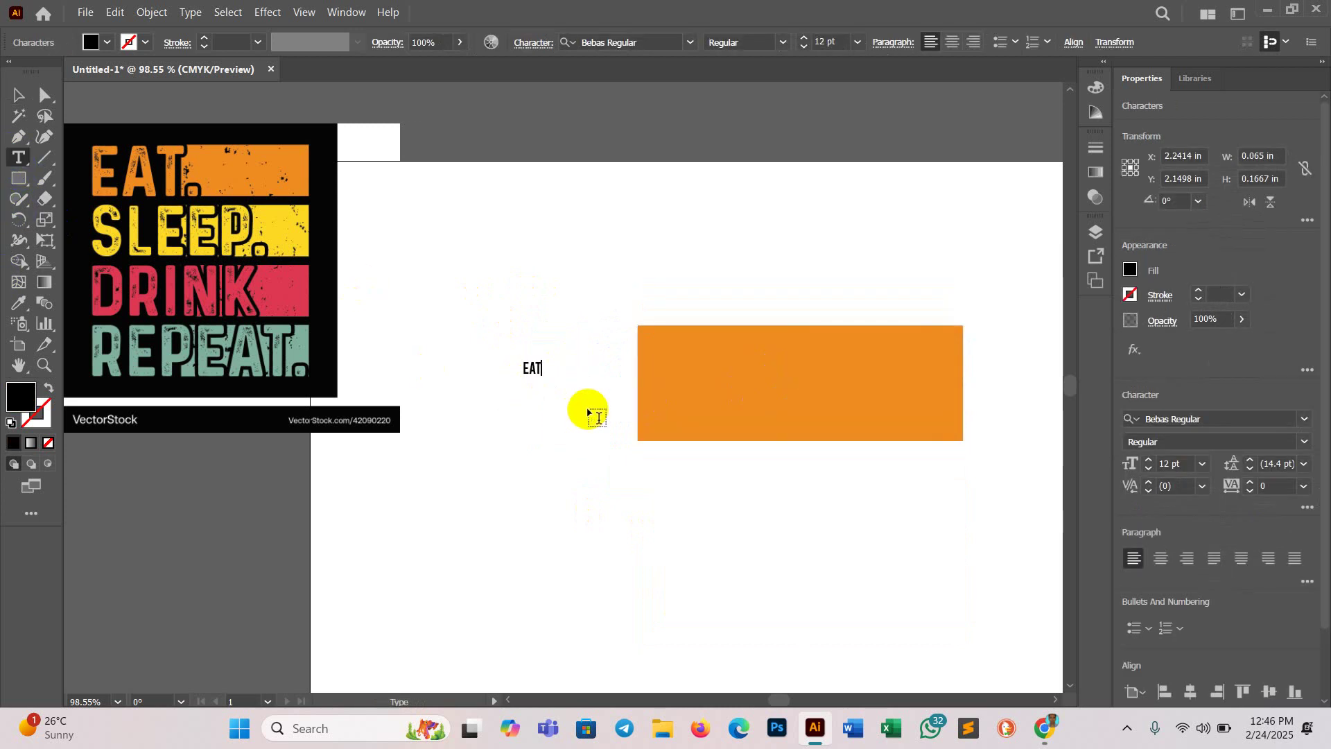
left_click(16, 95)
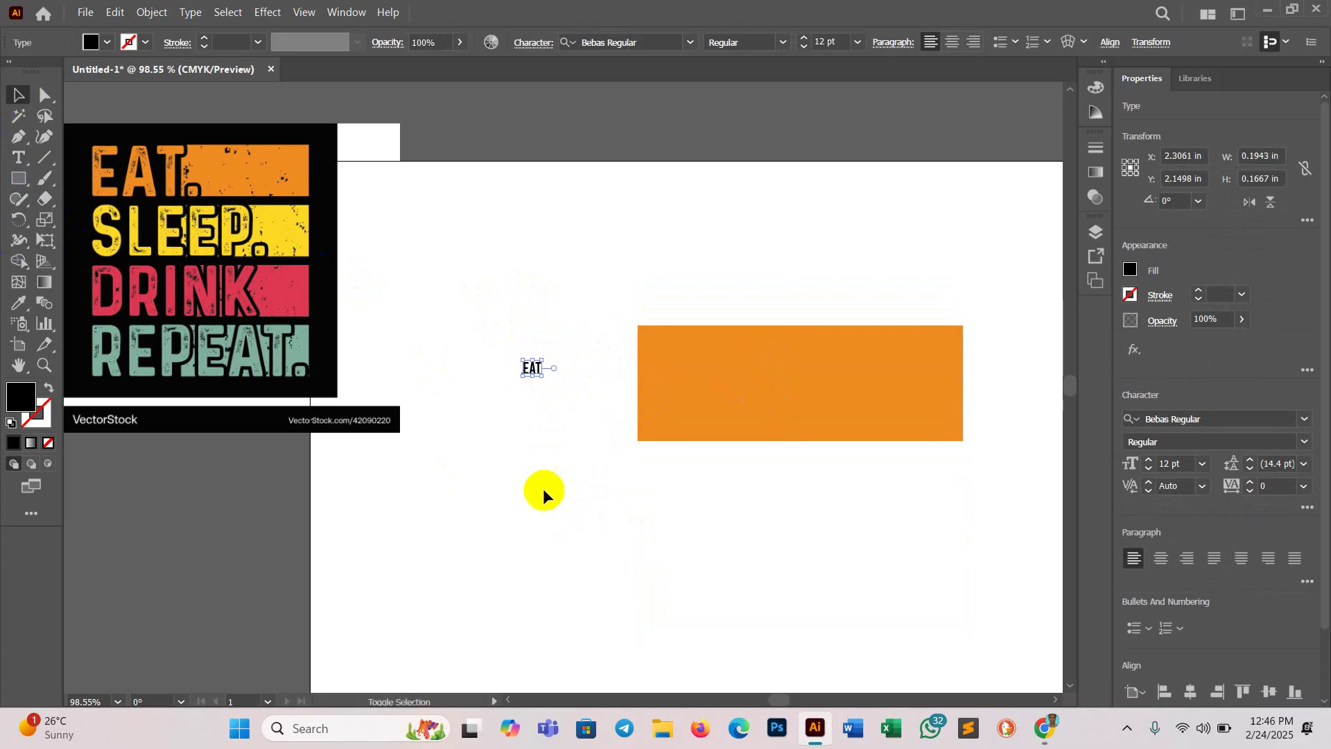
Step: Enlarge the EAT text to about 101.6 pt and place it overlapping the left end of the orange bar
left_click_drag(542, 376, 626, 477)
left_click_drag(585, 368, 620, 393)
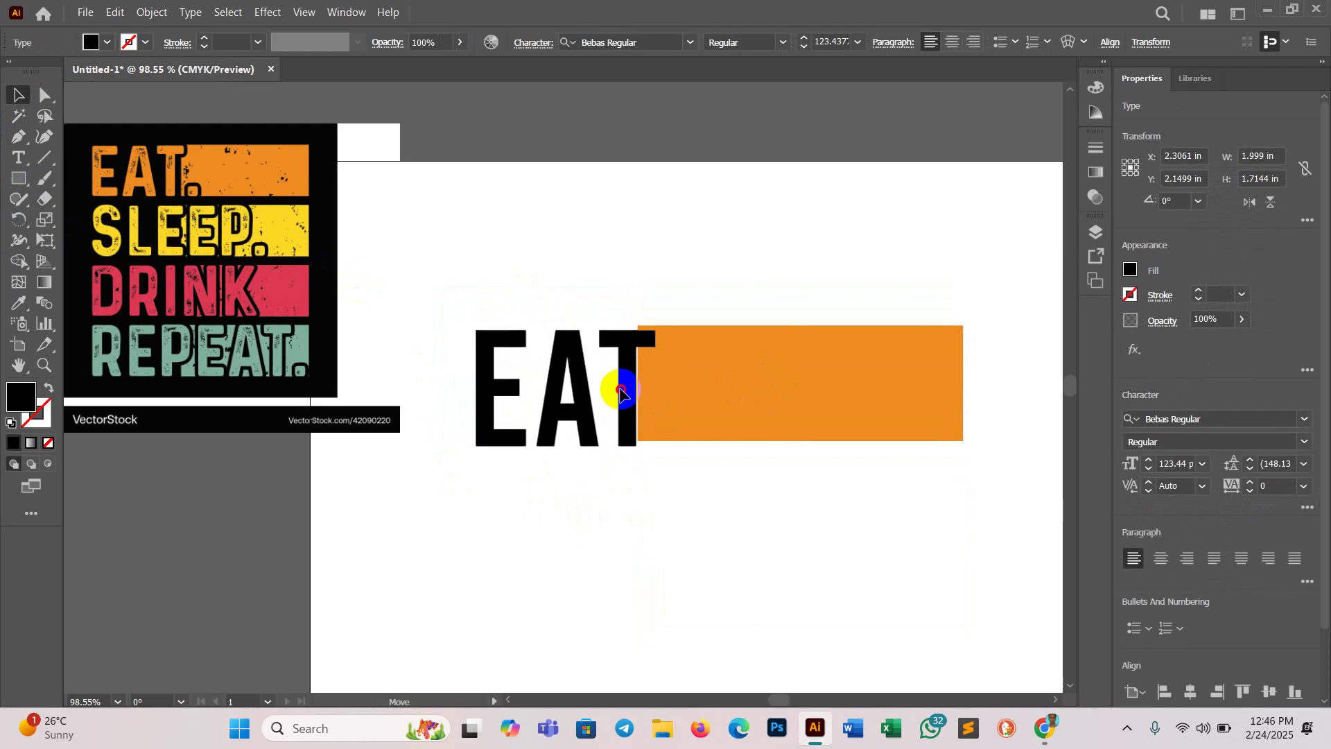
left_click_drag(467, 308, 475, 322)
left_click_drag(615, 395, 697, 395)
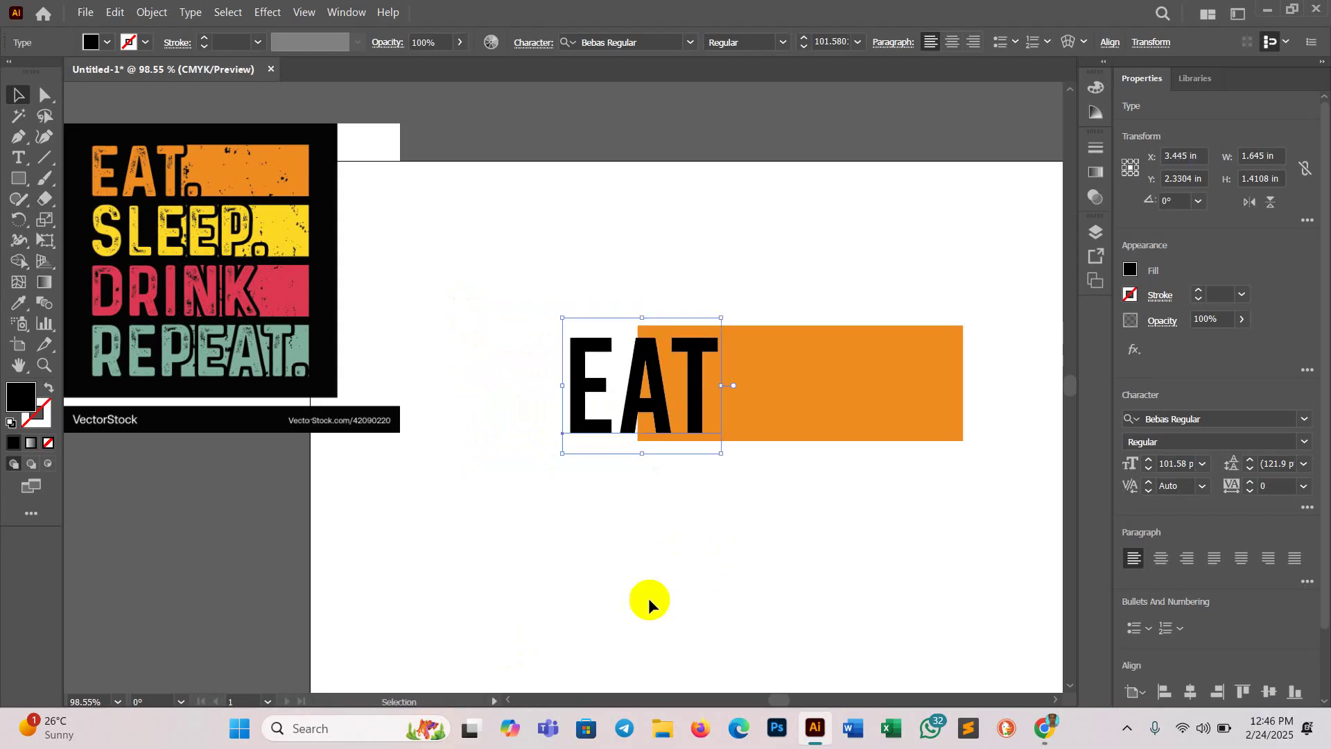
Step: Expand the EAT text into outlines with the Object and Fill options enabled
left_click(152, 11)
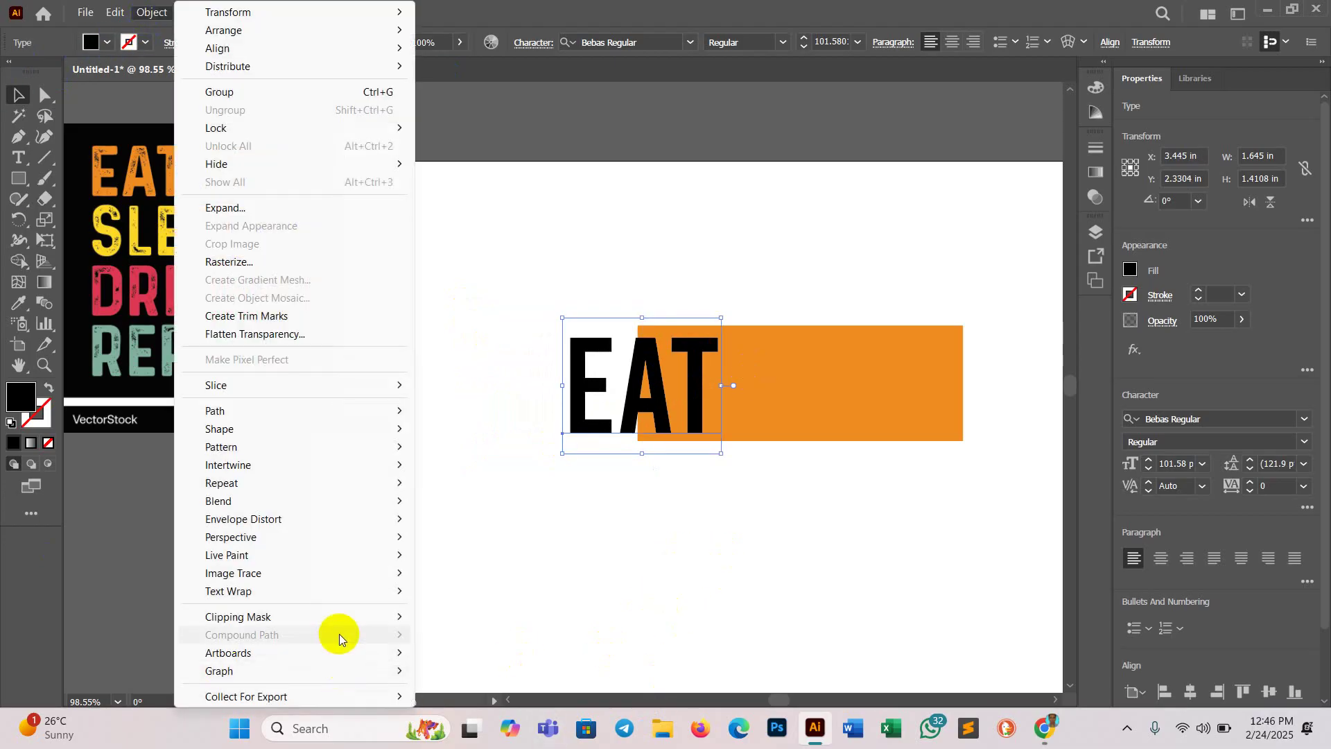
mouse_move(253, 413)
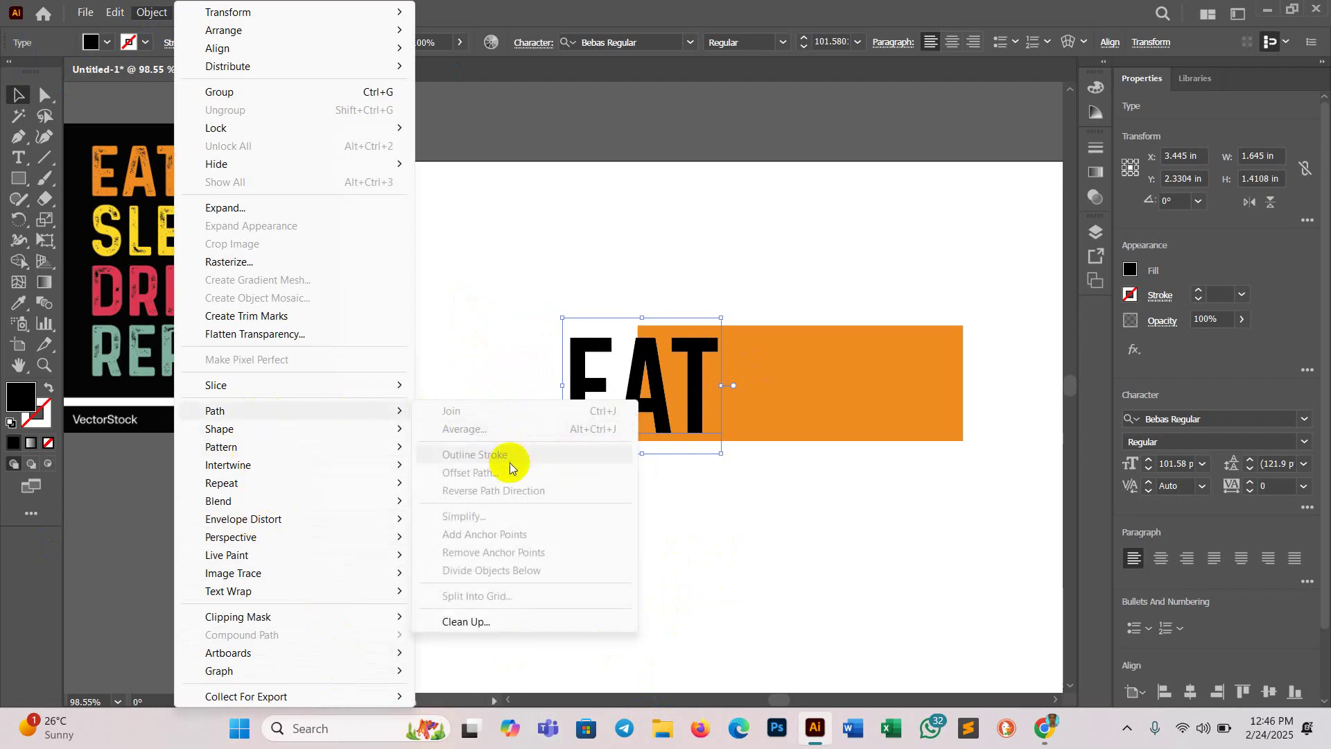
left_click(705, 372)
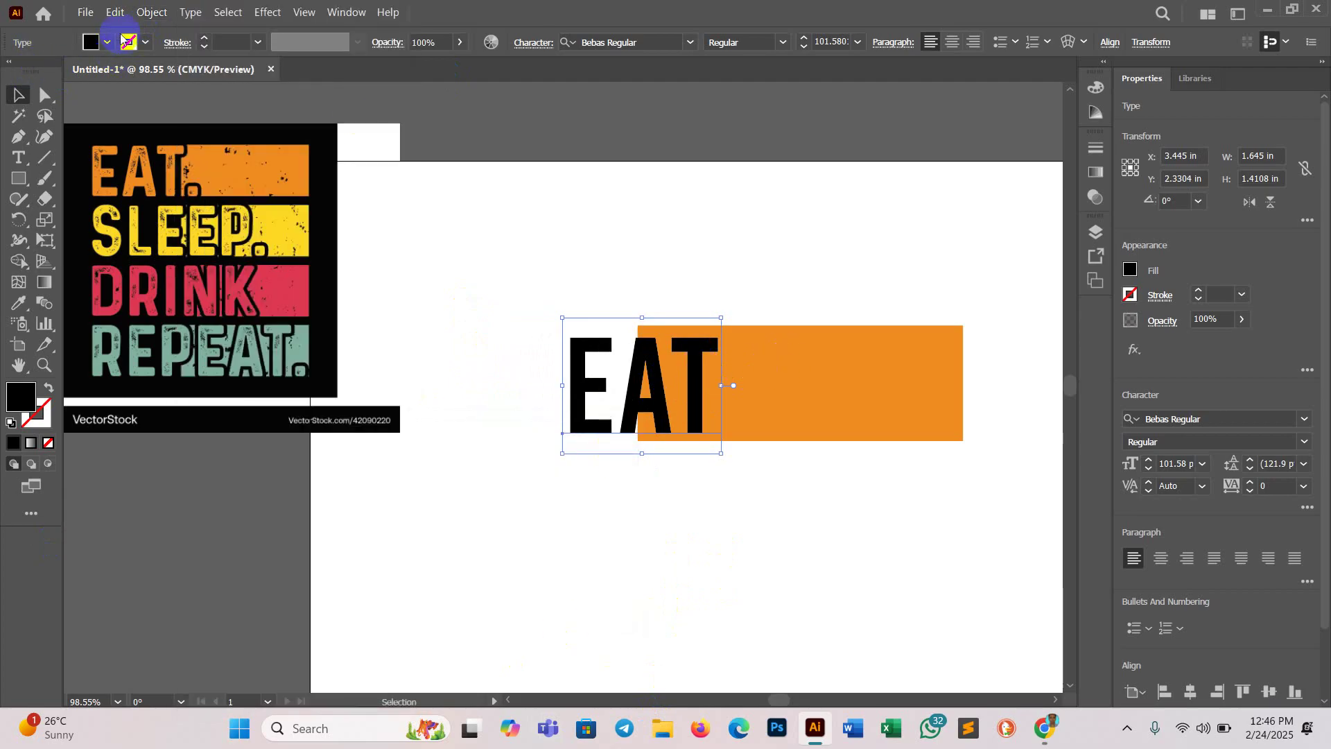
left_click(149, 12)
left_click(273, 207)
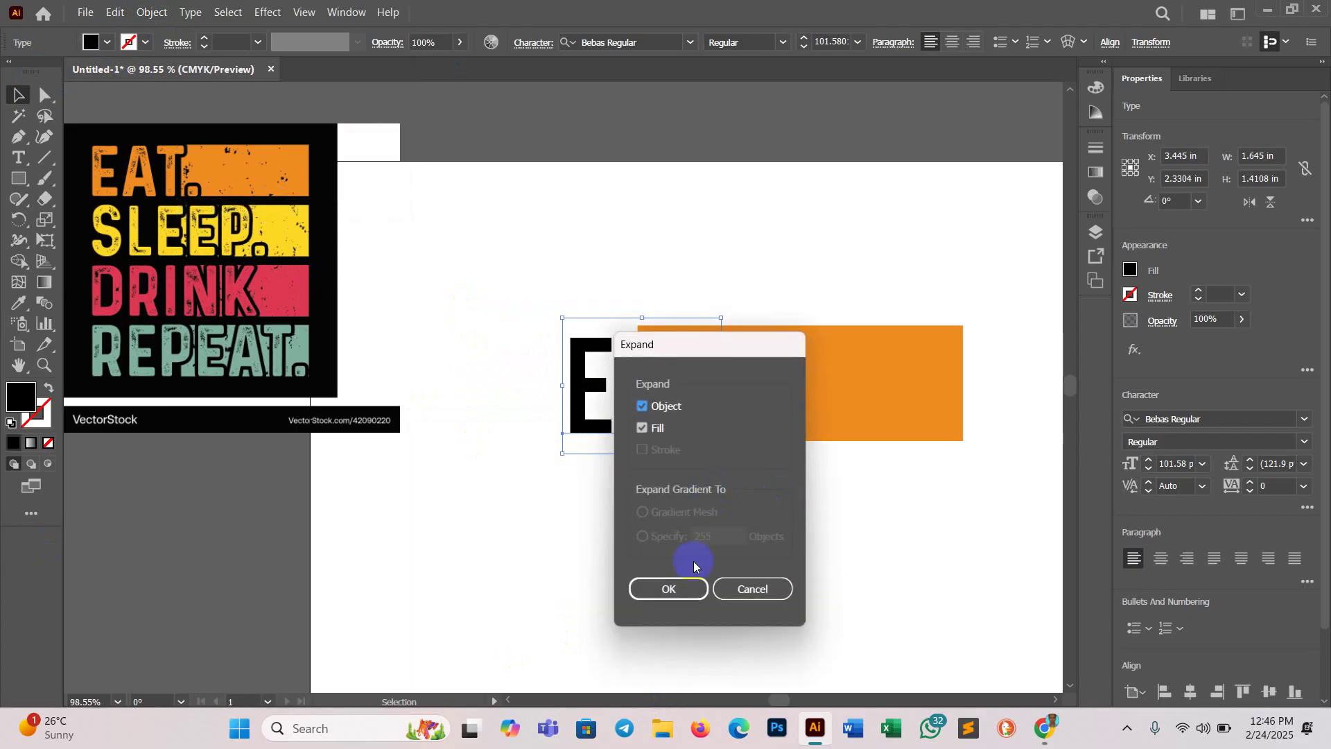
left_click(667, 589)
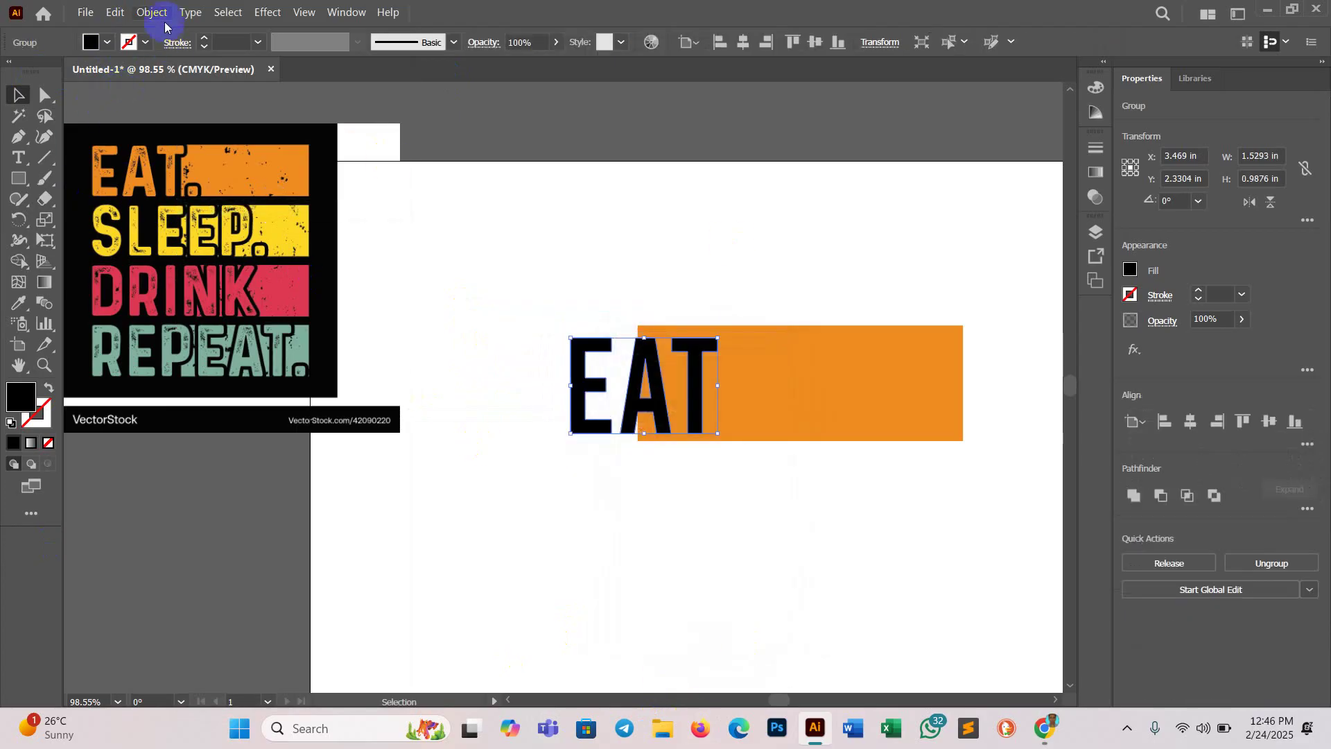
Step: Offset the EAT outlines by 0.05 in with miter joins and a miter limit of 4, and cut the enlarged copy
left_click(152, 13)
mouse_move(243, 411)
left_click(473, 478)
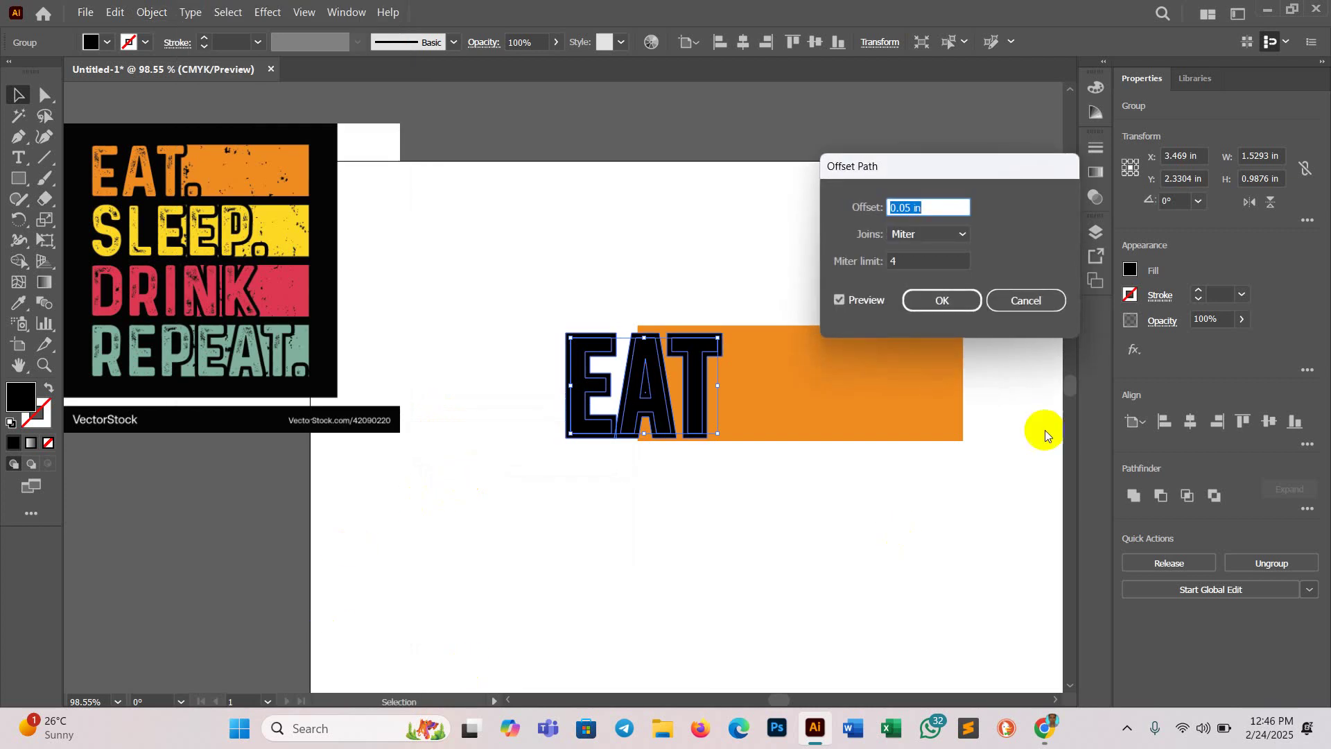
left_click(950, 305)
left_click(832, 579)
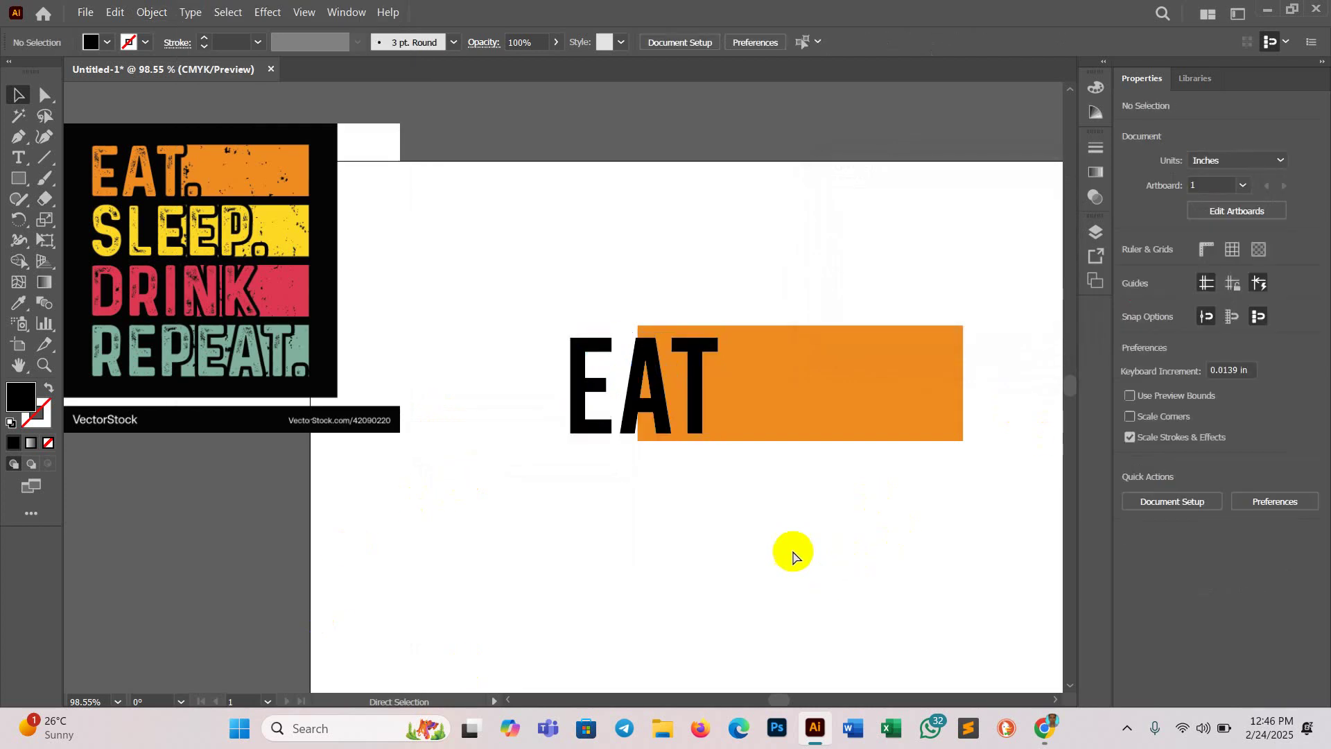
Step: Make an opacity mask on the EAT letters with clipping turned off, and open the mask for editing
left_click(584, 378)
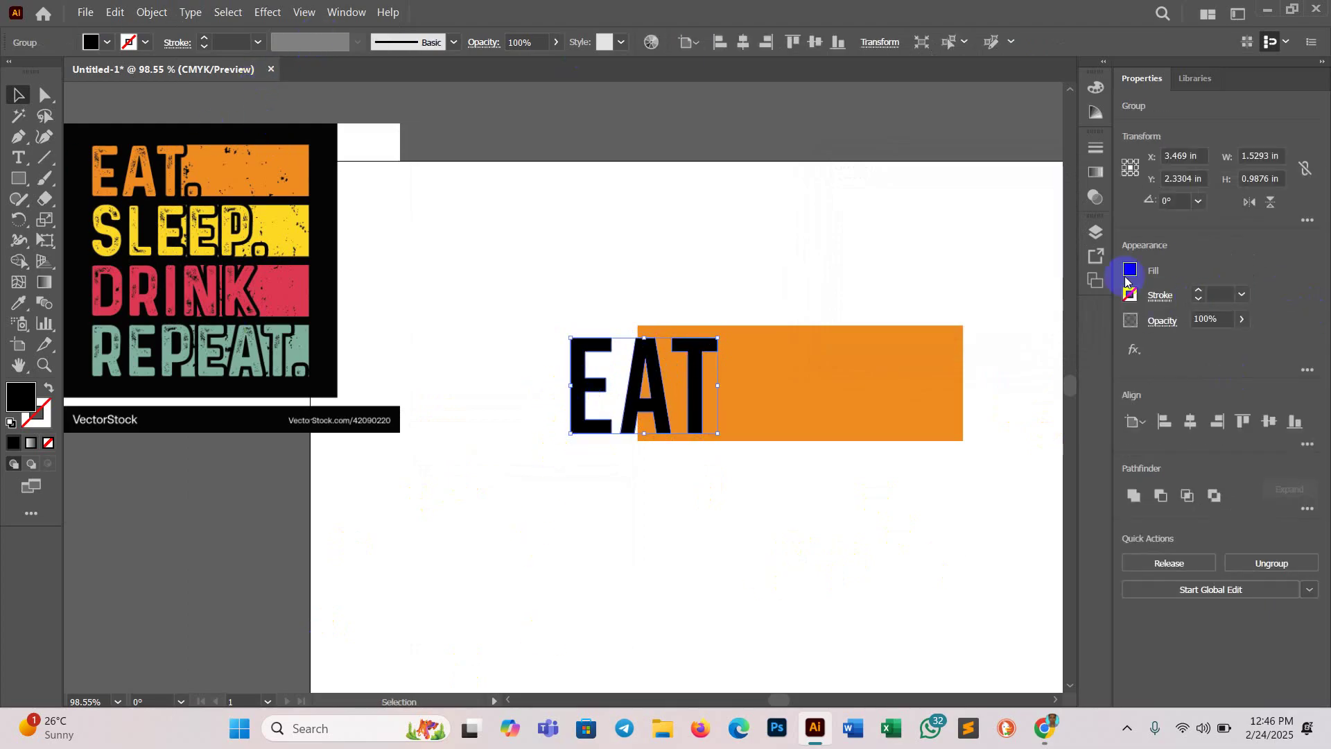
left_click(1095, 198)
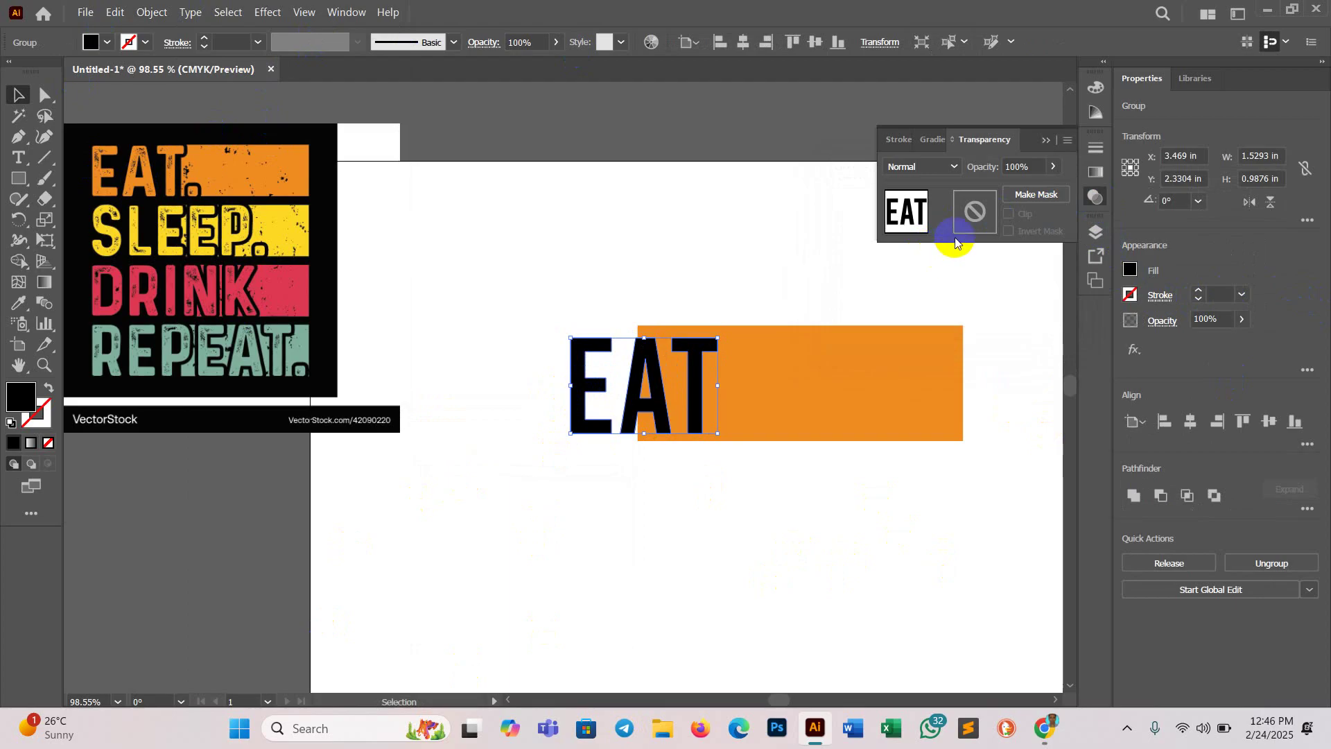
left_click(1047, 194)
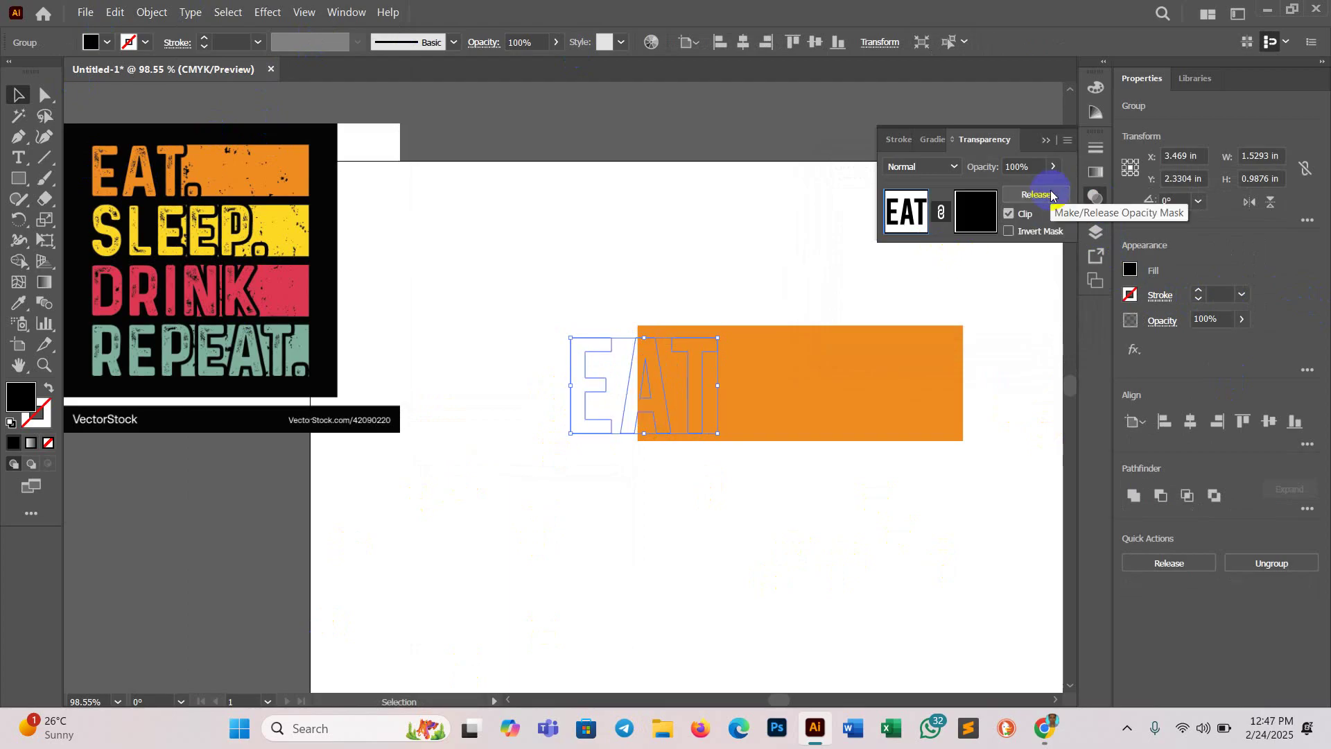
left_click(1009, 213)
left_click(976, 215)
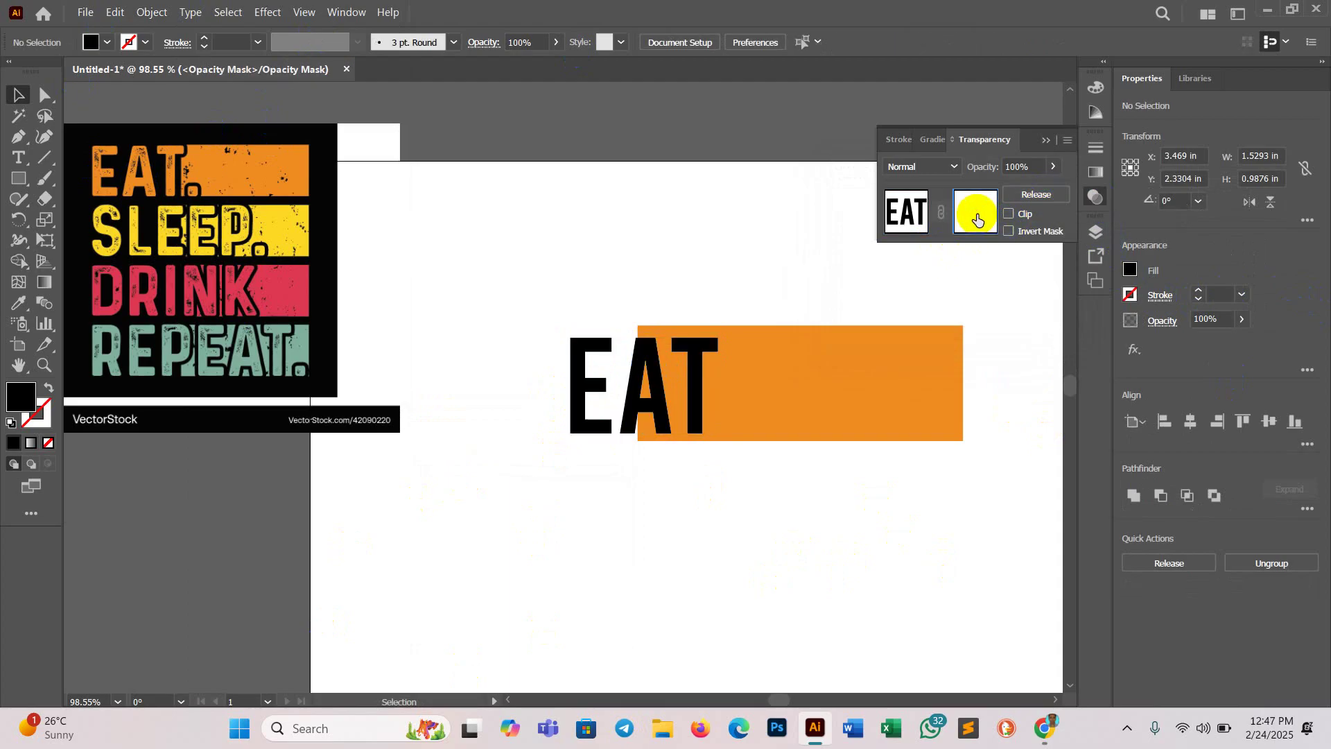
Step: Paste the enlarged EAT outlines in place inside the opacity mask and return to the artwork
key("ctrl+f")
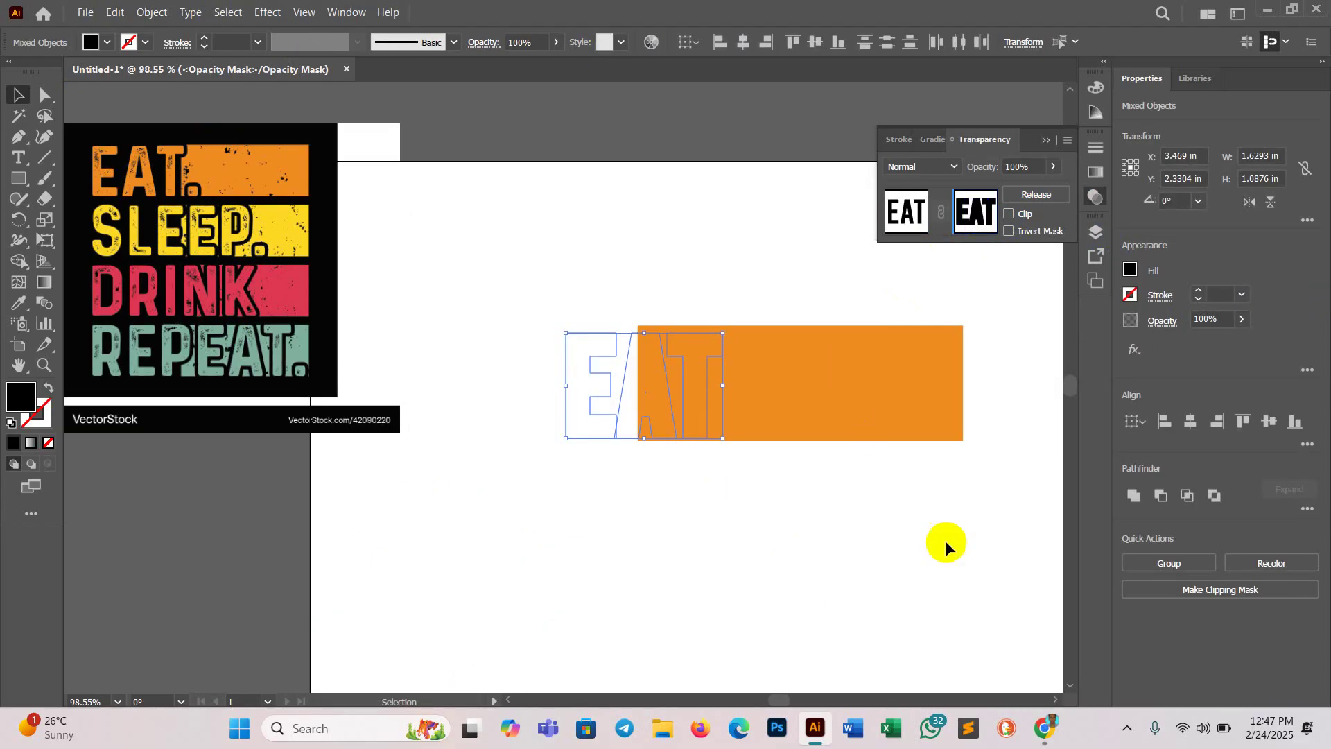
left_click(1060, 546)
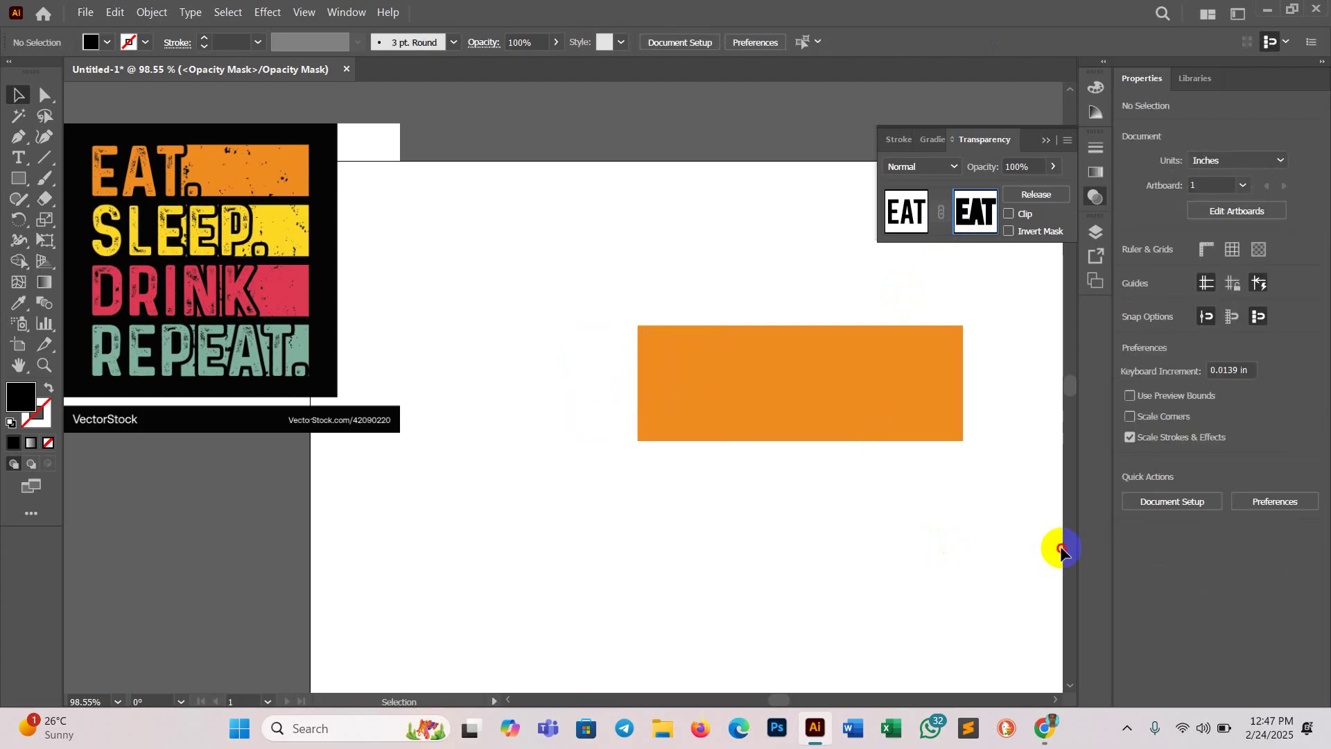
left_click_drag(1061, 549, 997, 327)
left_click(970, 218)
left_click(907, 211)
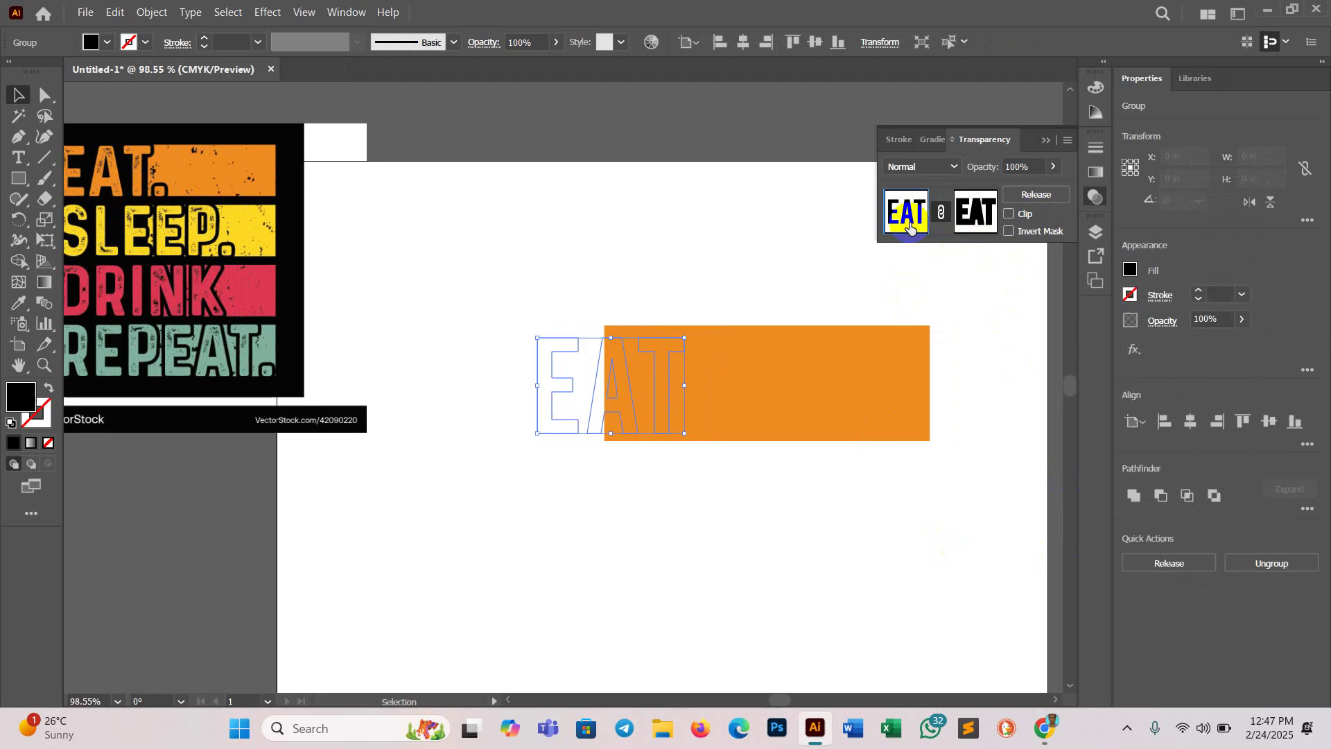
left_click(753, 532)
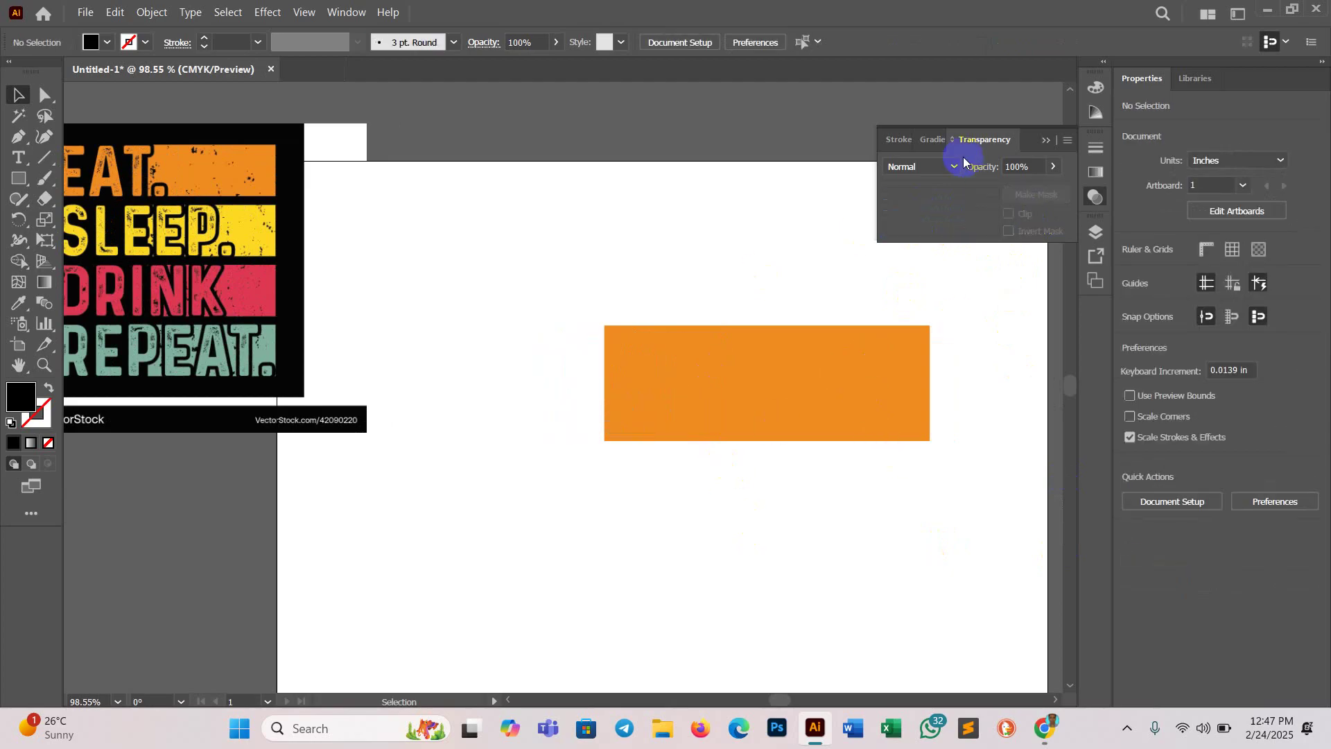
Step: Recolor the masked EAT letters by sampling the orange bar's fill with the Eyedropper
left_click_drag(509, 301, 631, 464)
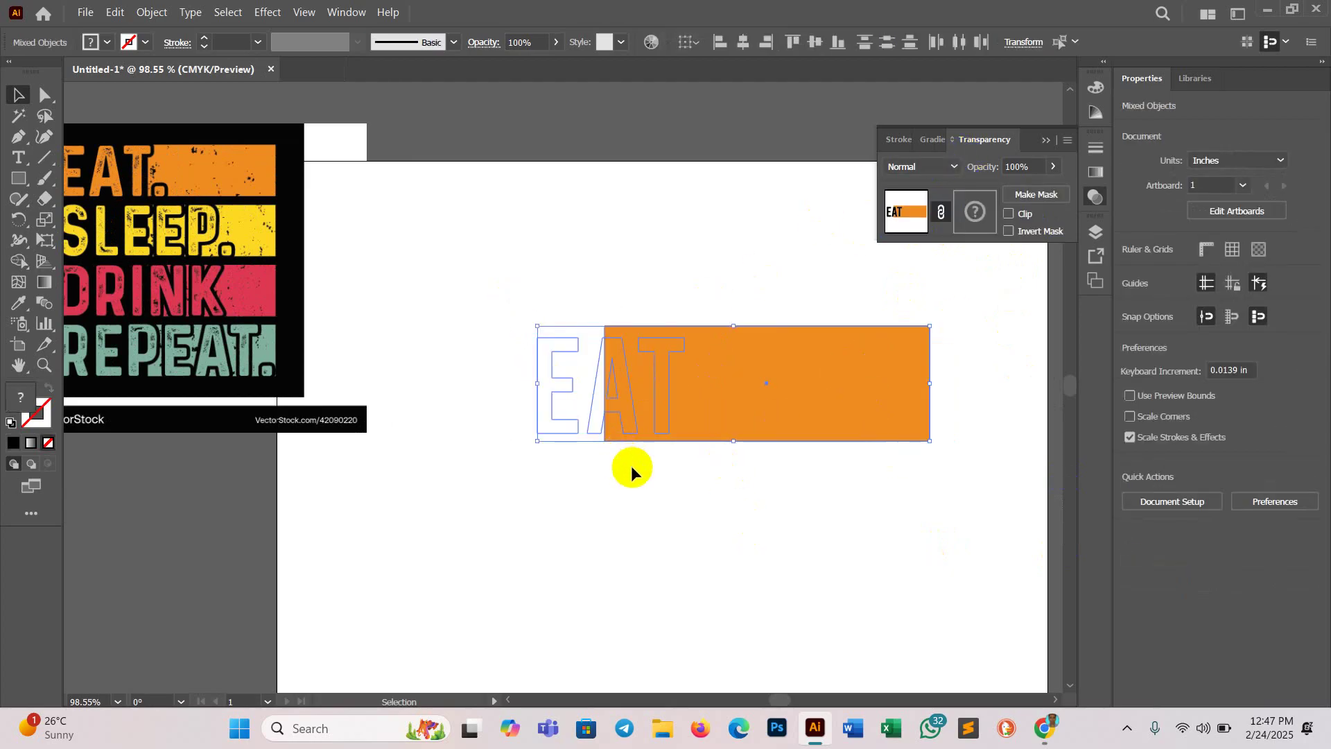
left_click(552, 500)
left_click(550, 424)
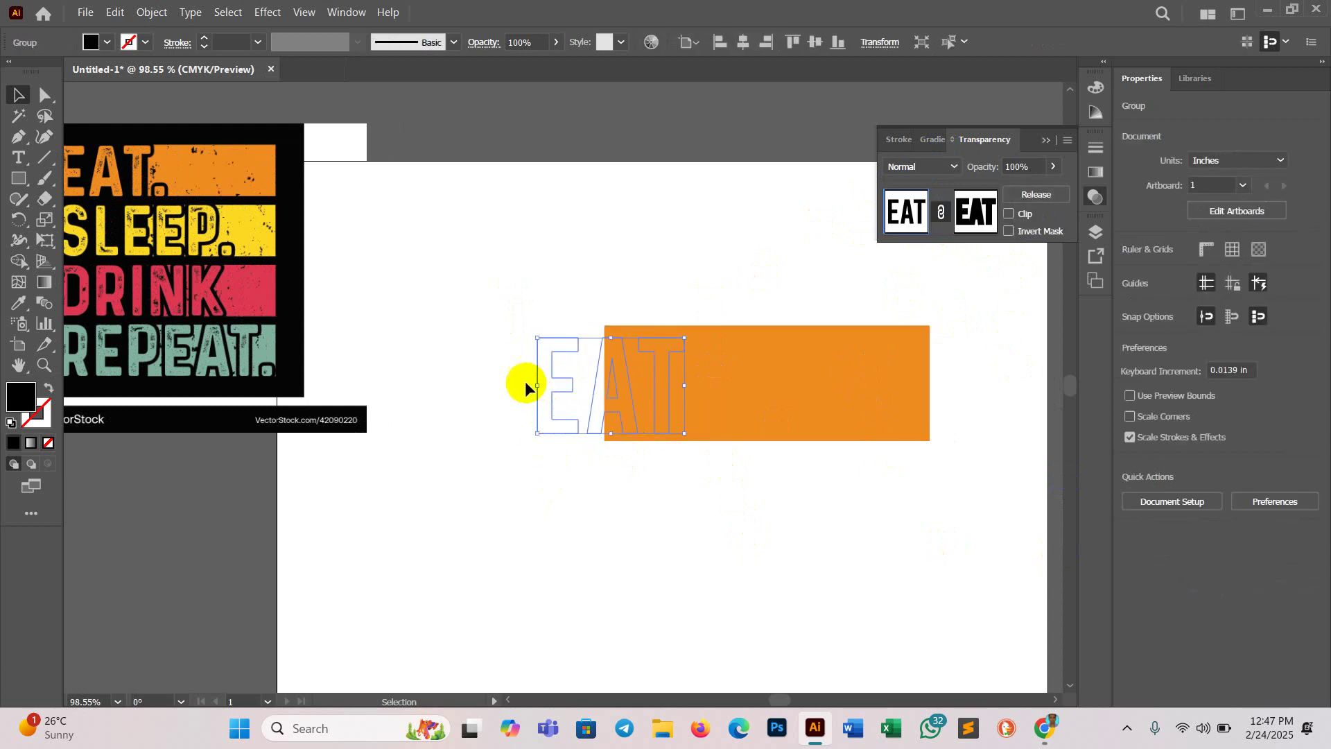
left_click(19, 303)
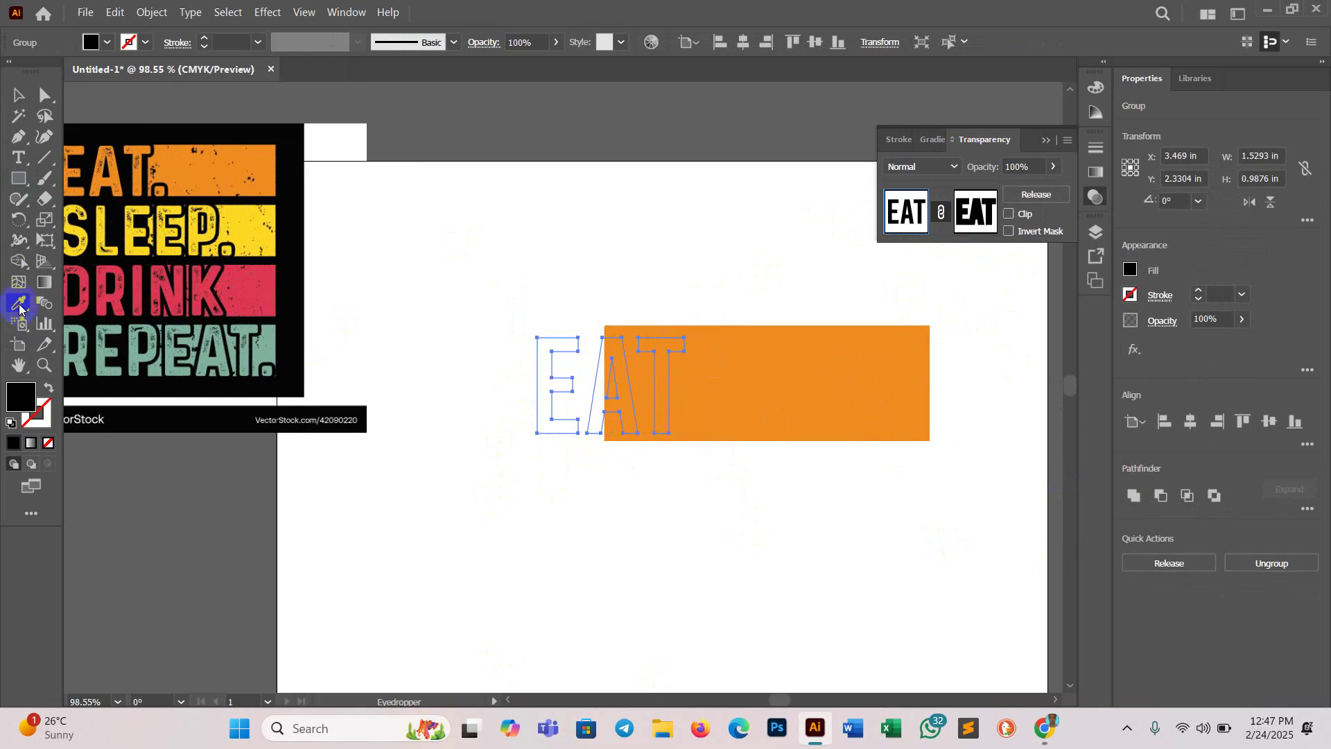
left_click(802, 382)
left_click(17, 95)
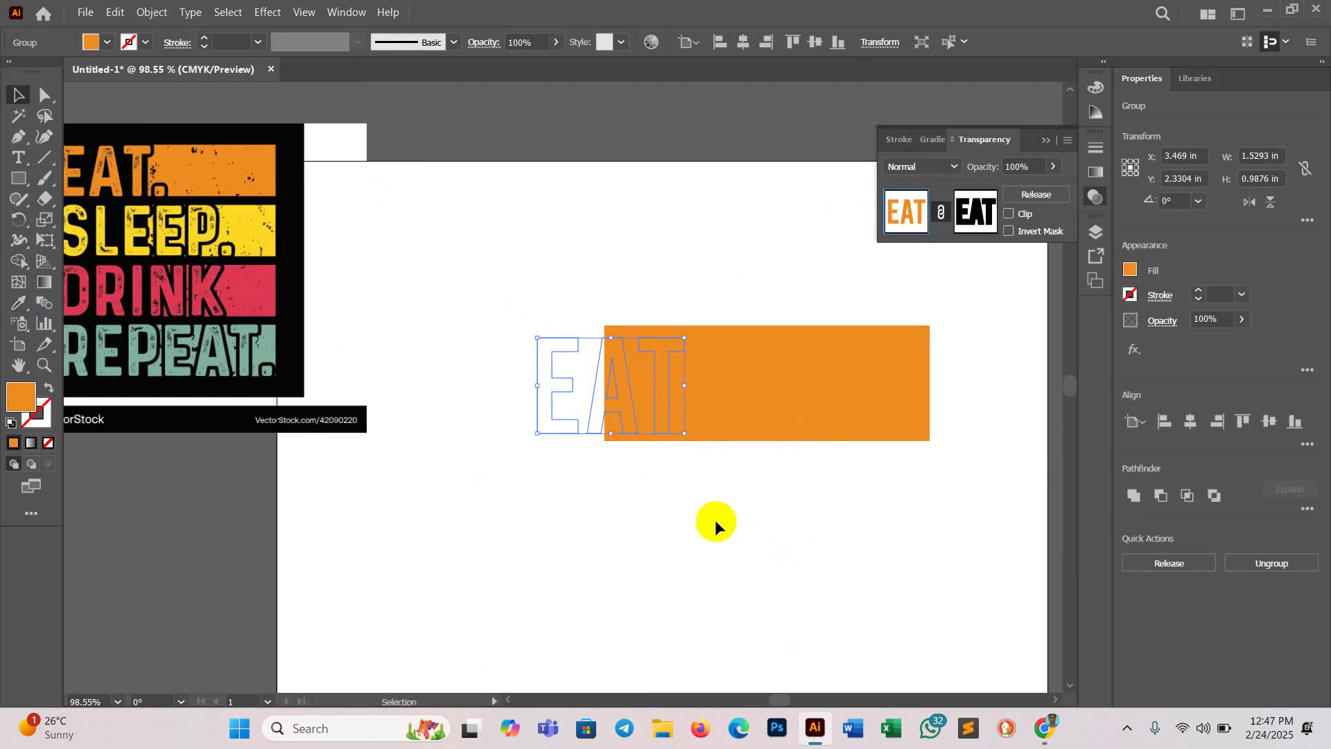
left_click(691, 570)
left_click(570, 428)
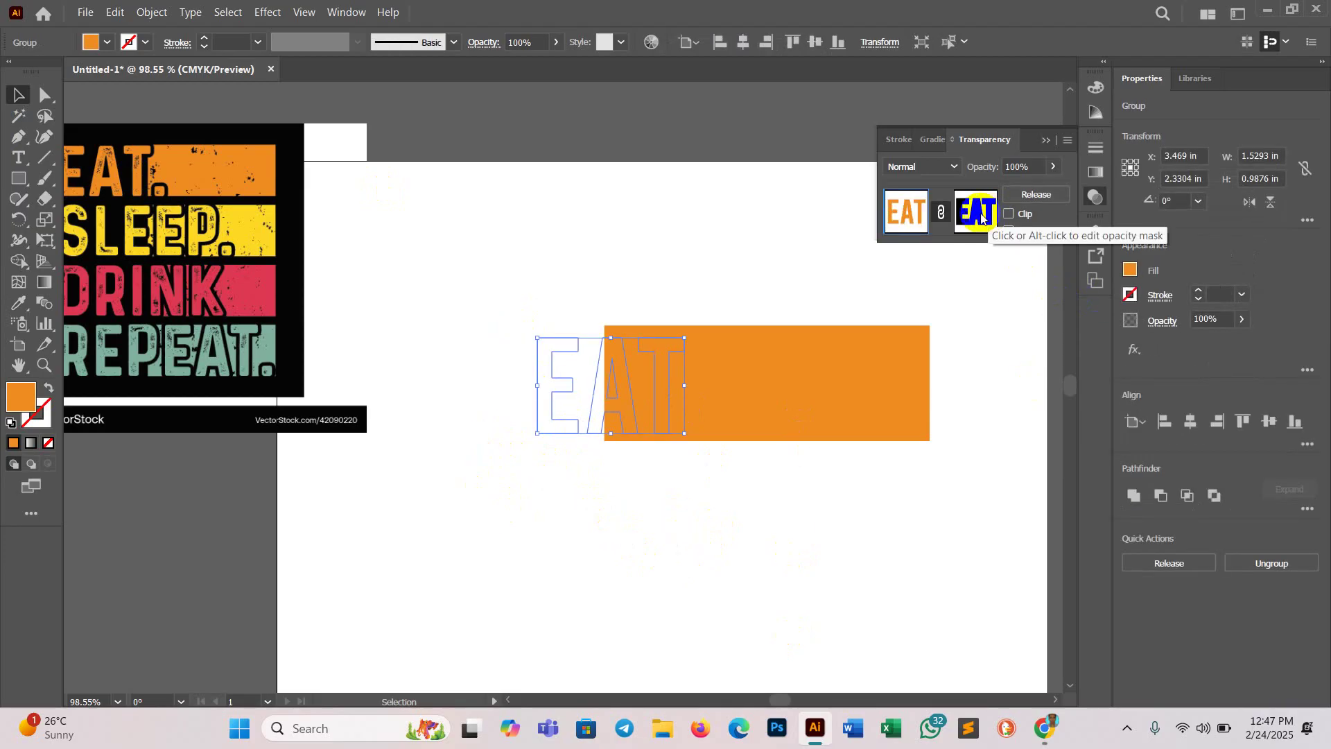
left_click(900, 221)
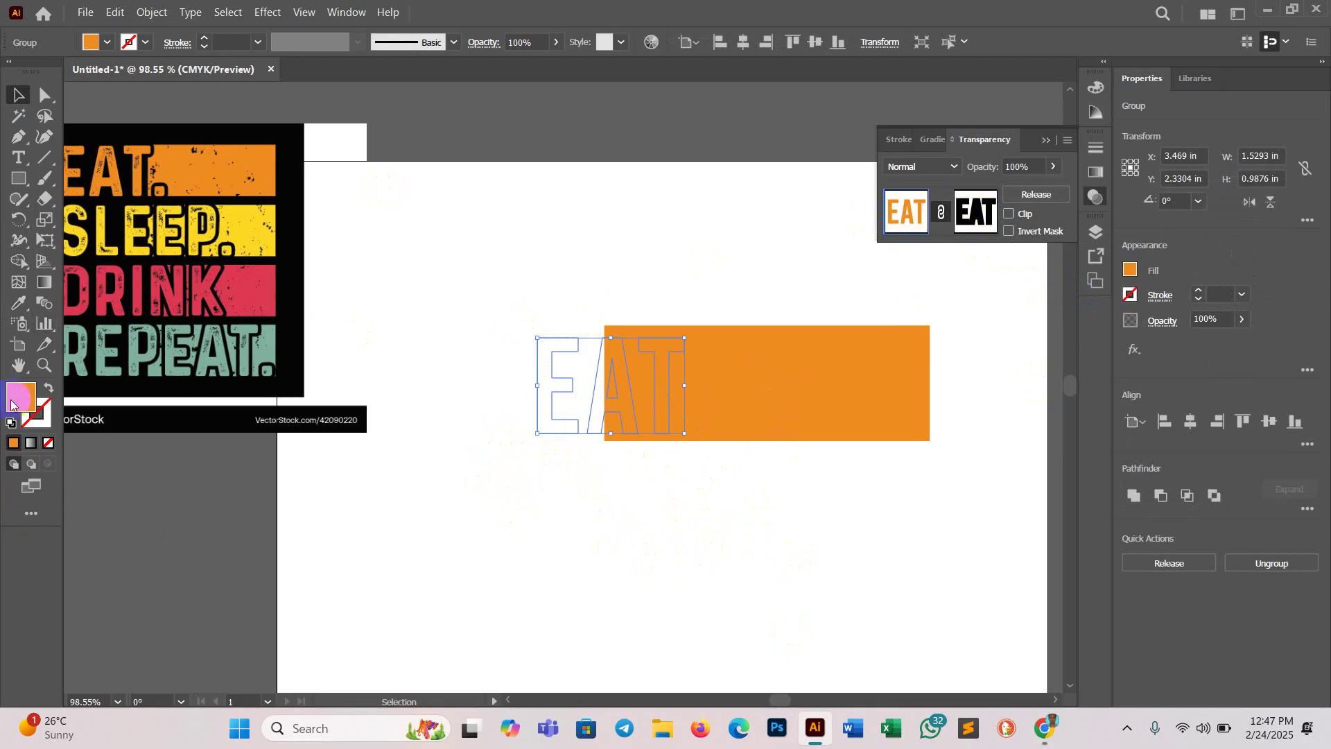
left_click(19, 303)
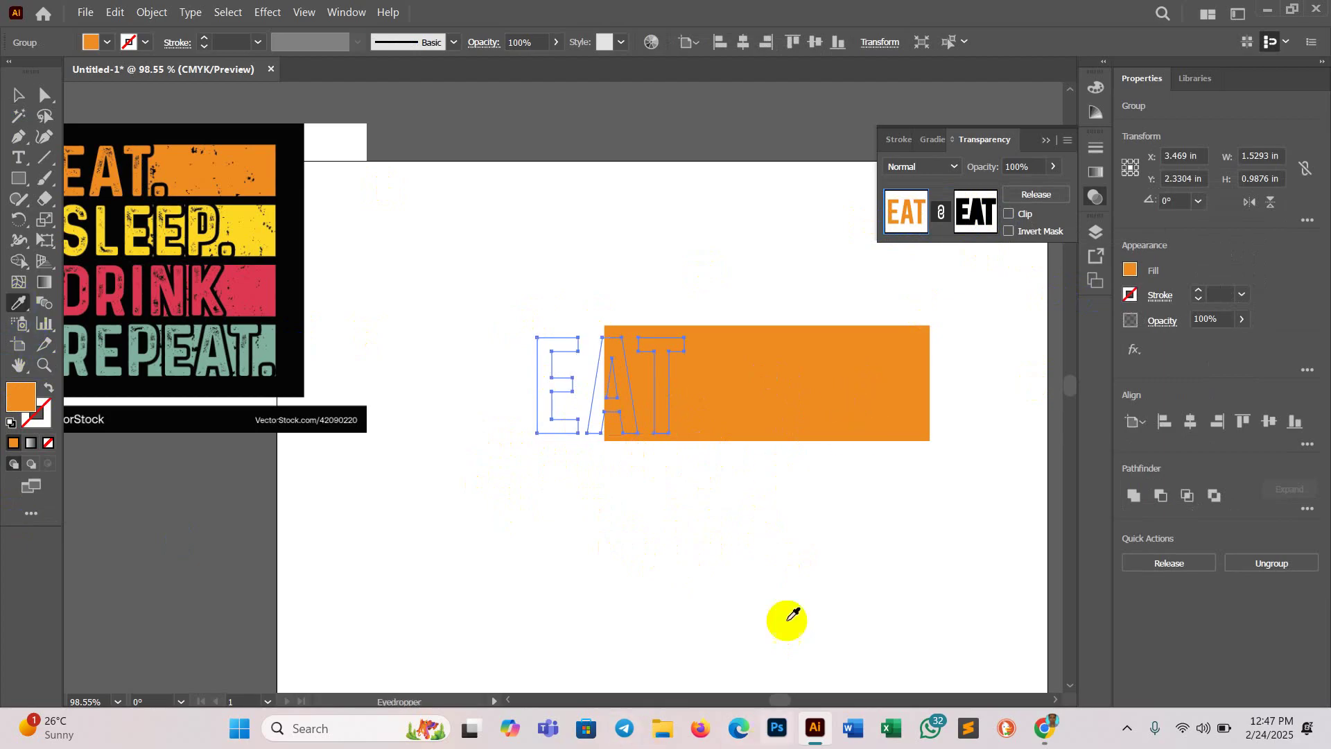
left_click(19, 95)
left_click(683, 444)
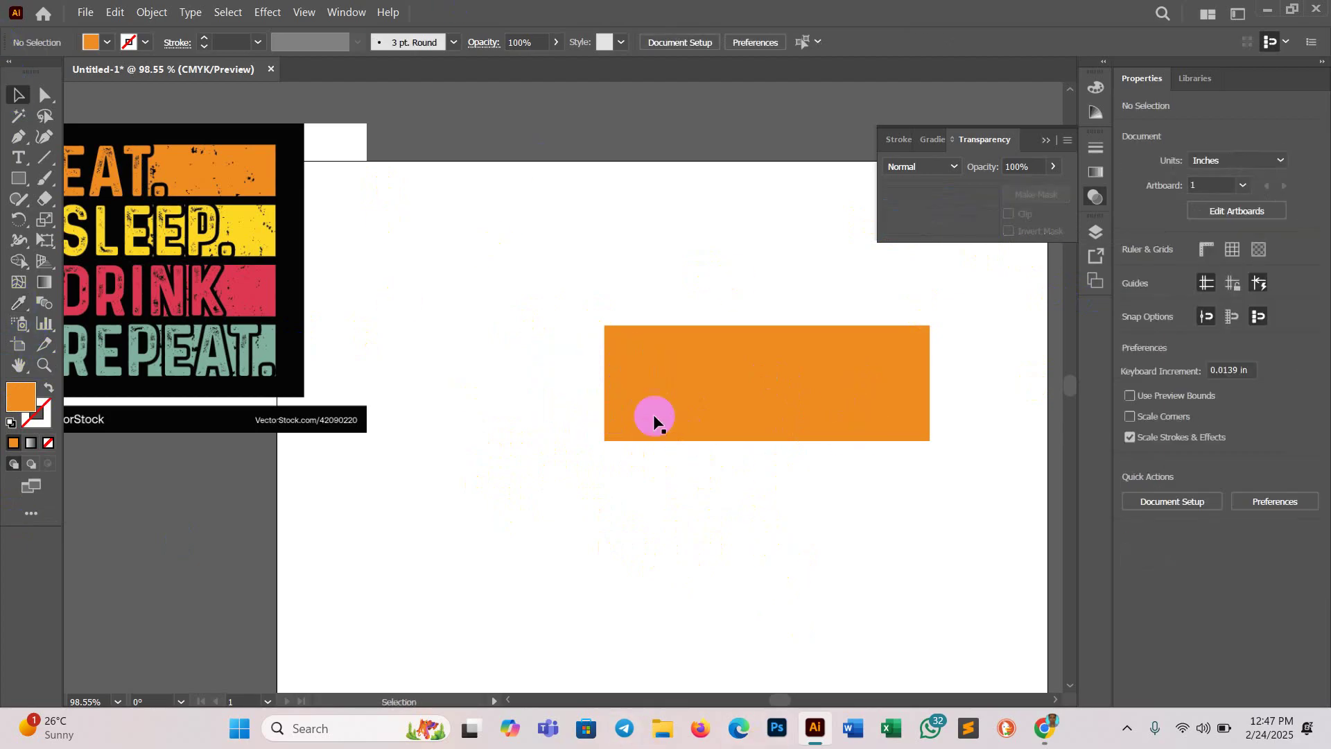
left_click(724, 393)
mouse_move(497, 285)
left_mouse_down()
mouse_move(551, 335)
mouse_move(576, 460)
left_mouse_up()
left_click(576, 460)
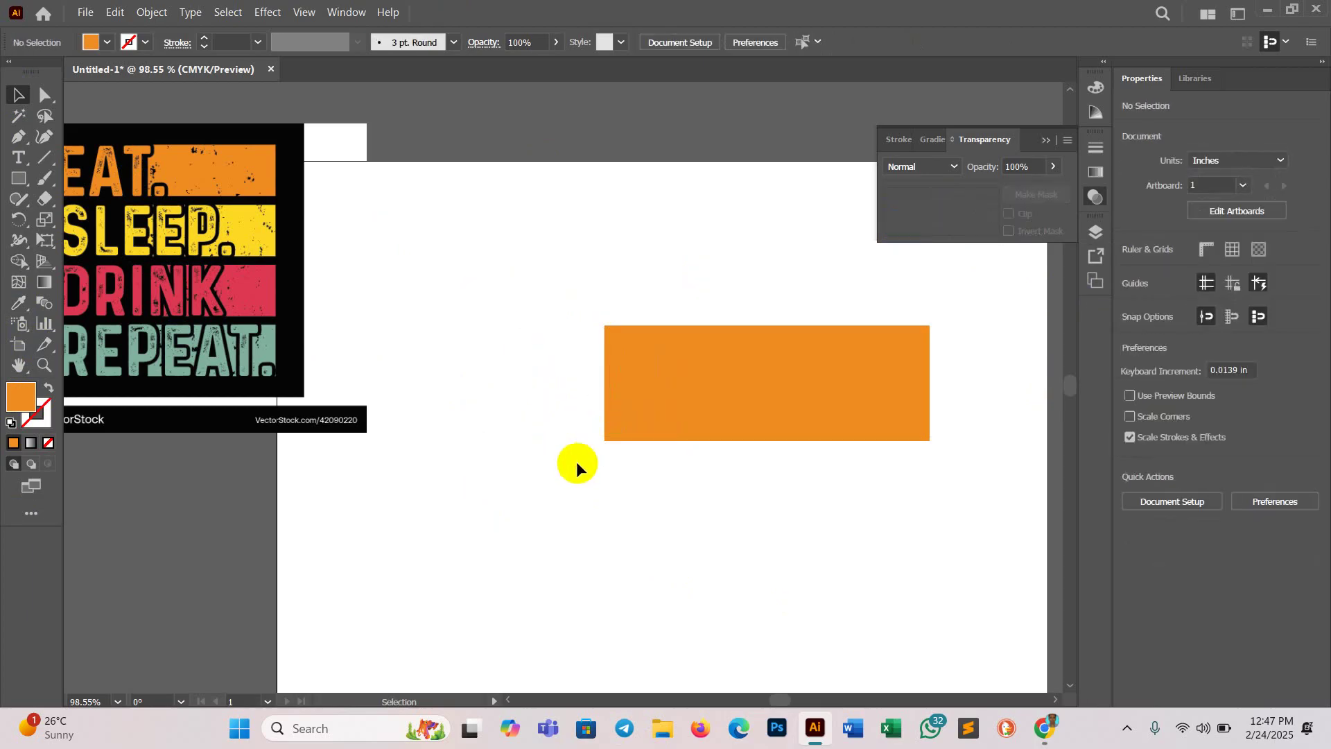
scroll(577, 460, "right", 1)
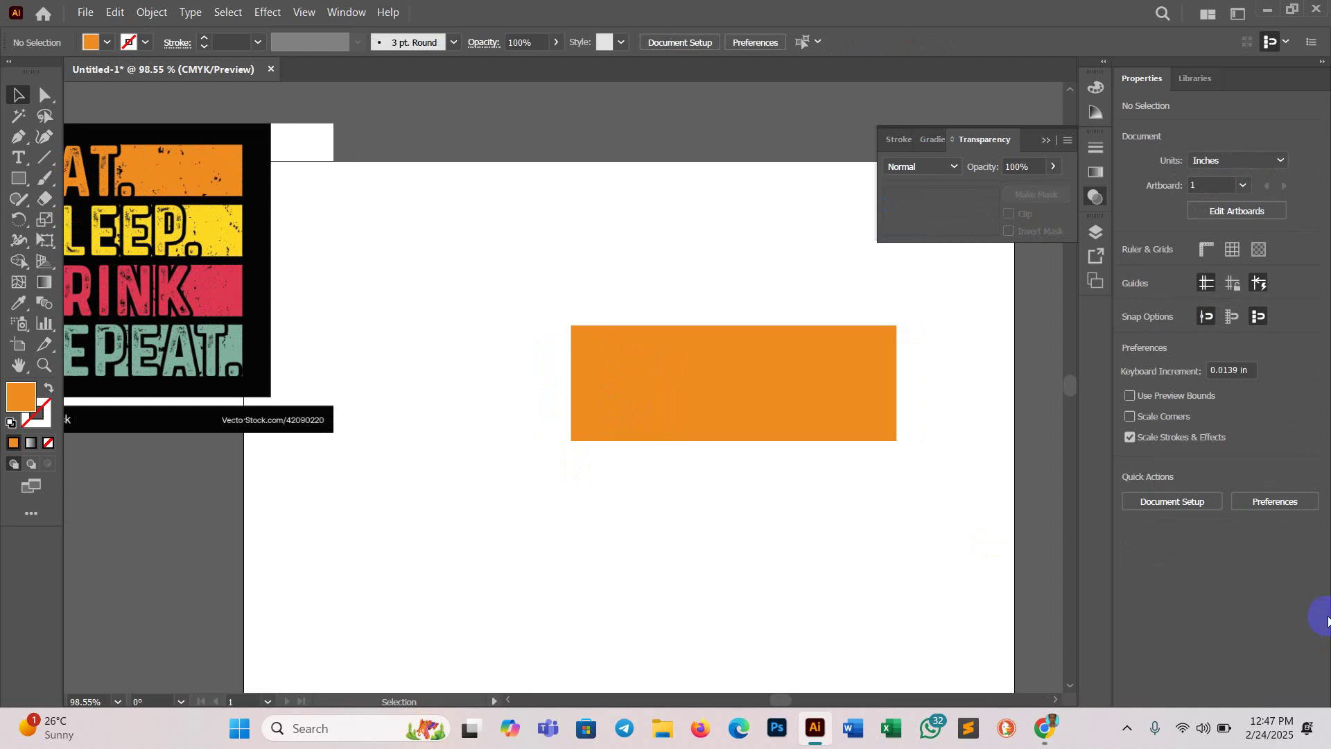
Step: Move the orange bar and the masked EAT letters together slightly upward and to the left
left_click(684, 386)
double_click(758, 386)
left_click(700, 423)
double_click(485, 256)
left_click_drag(485, 256, 746, 369)
left_click(907, 540)
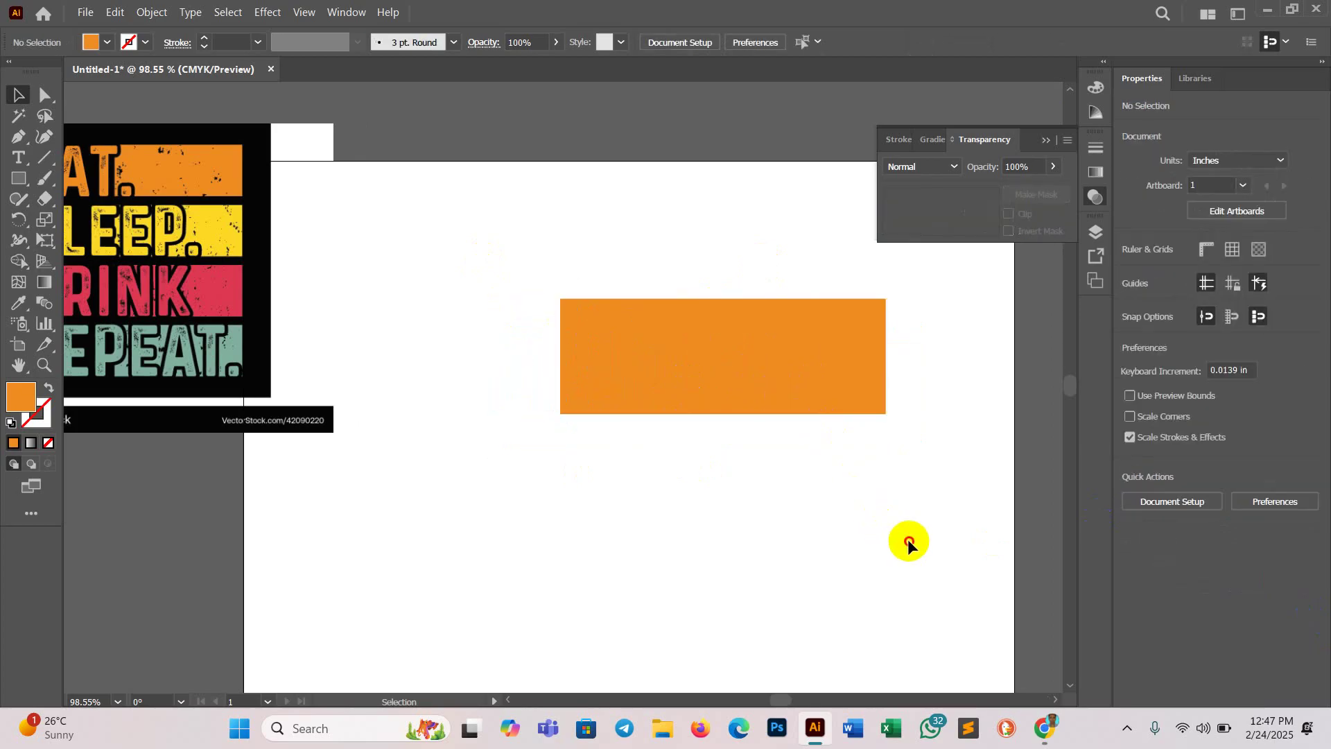
Step: Move the orange bar right and down, clear of the EAT letters, and select the masked letters
left_click_drag(908, 538, 797, 425)
left_click_drag(776, 368, 797, 365)
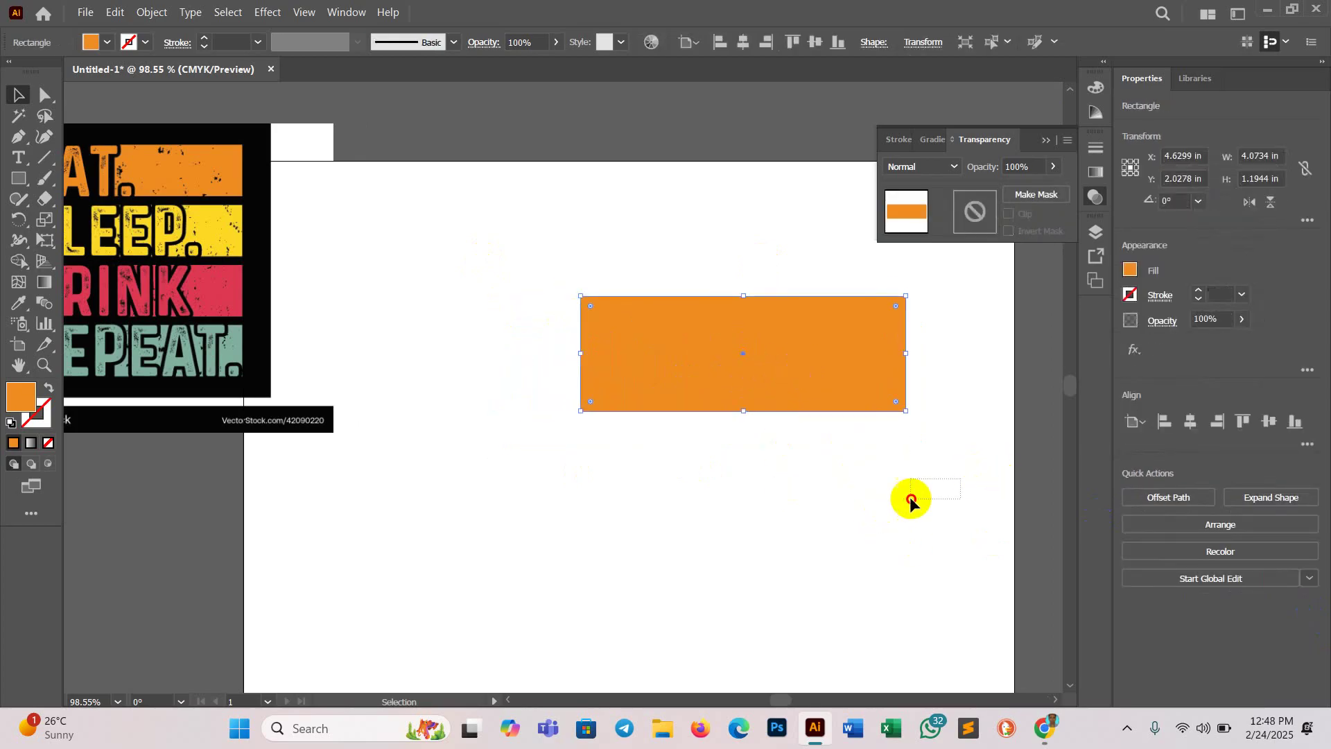
scroll(976, 475, "right", 2)
left_click(850, 519)
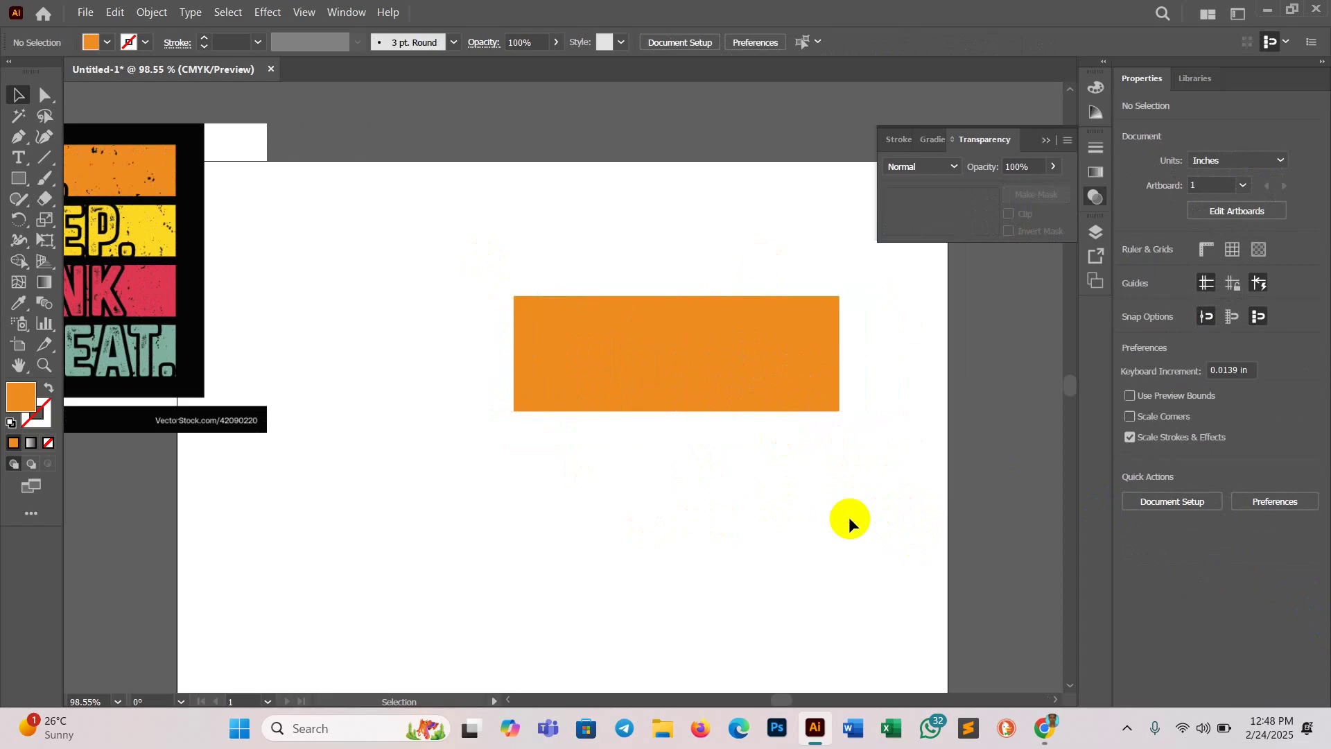
left_click_drag(849, 518, 668, 455)
left_click_drag(673, 375, 703, 372)
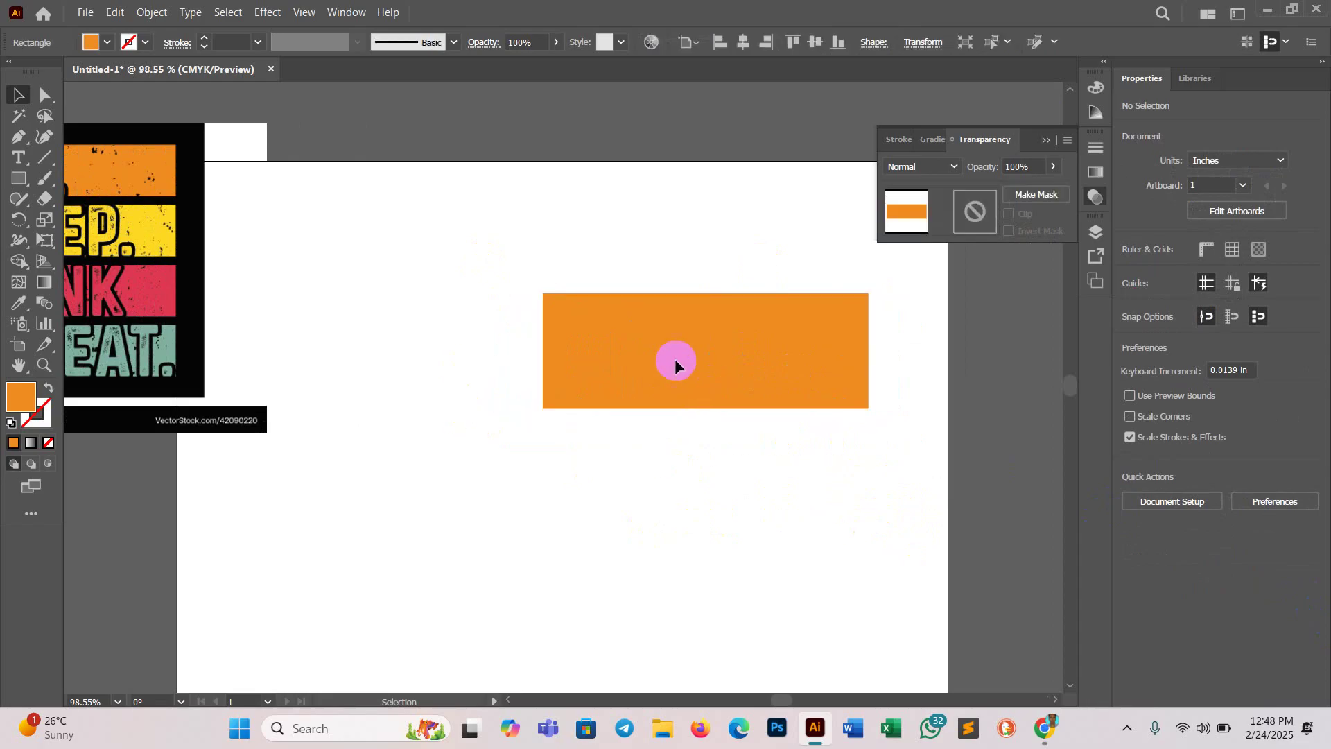
left_click(606, 503)
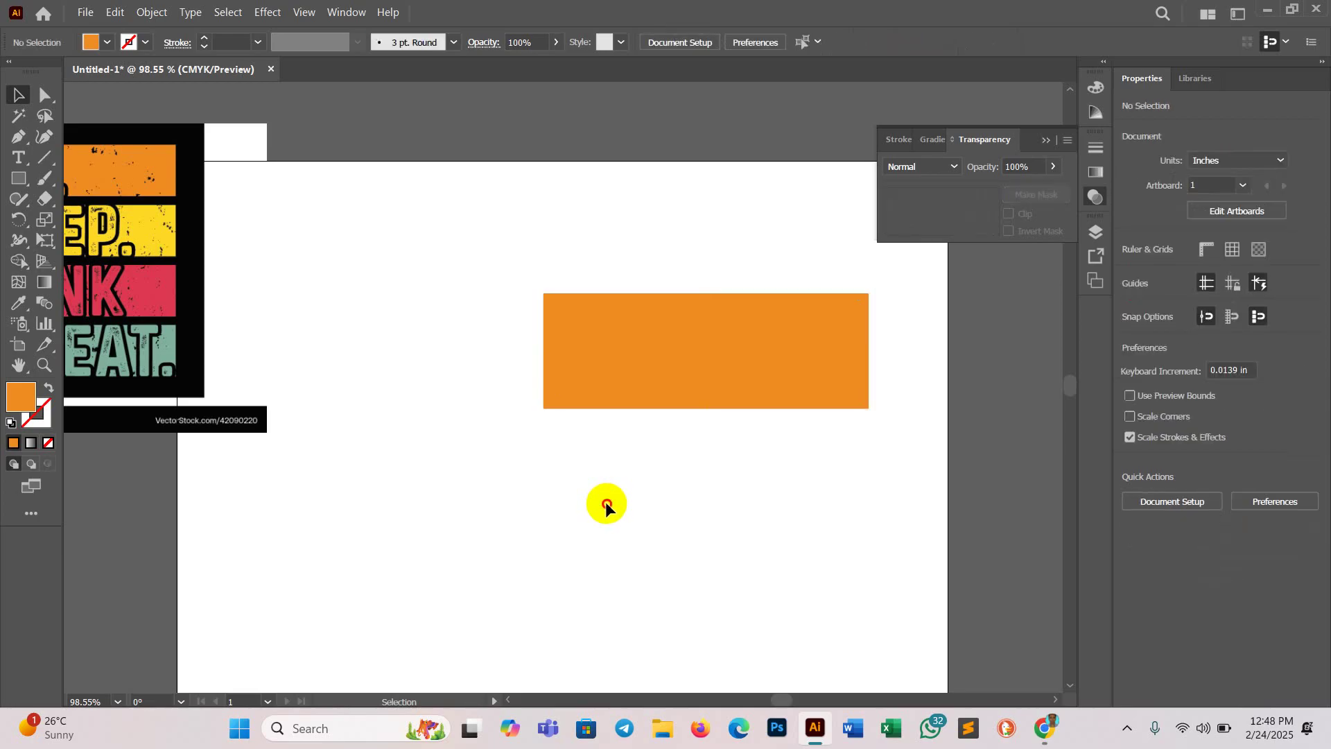
left_click_drag(606, 503, 644, 332)
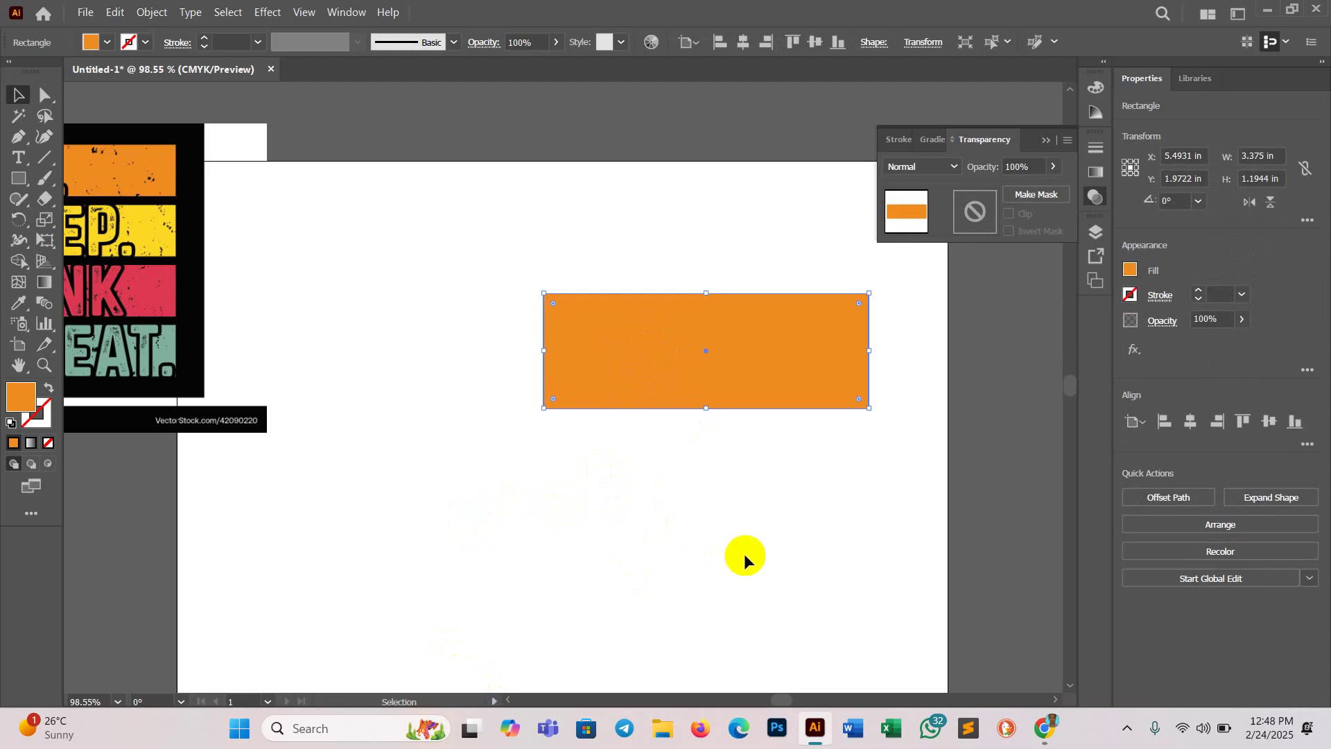
left_click_drag(690, 366, 777, 516)
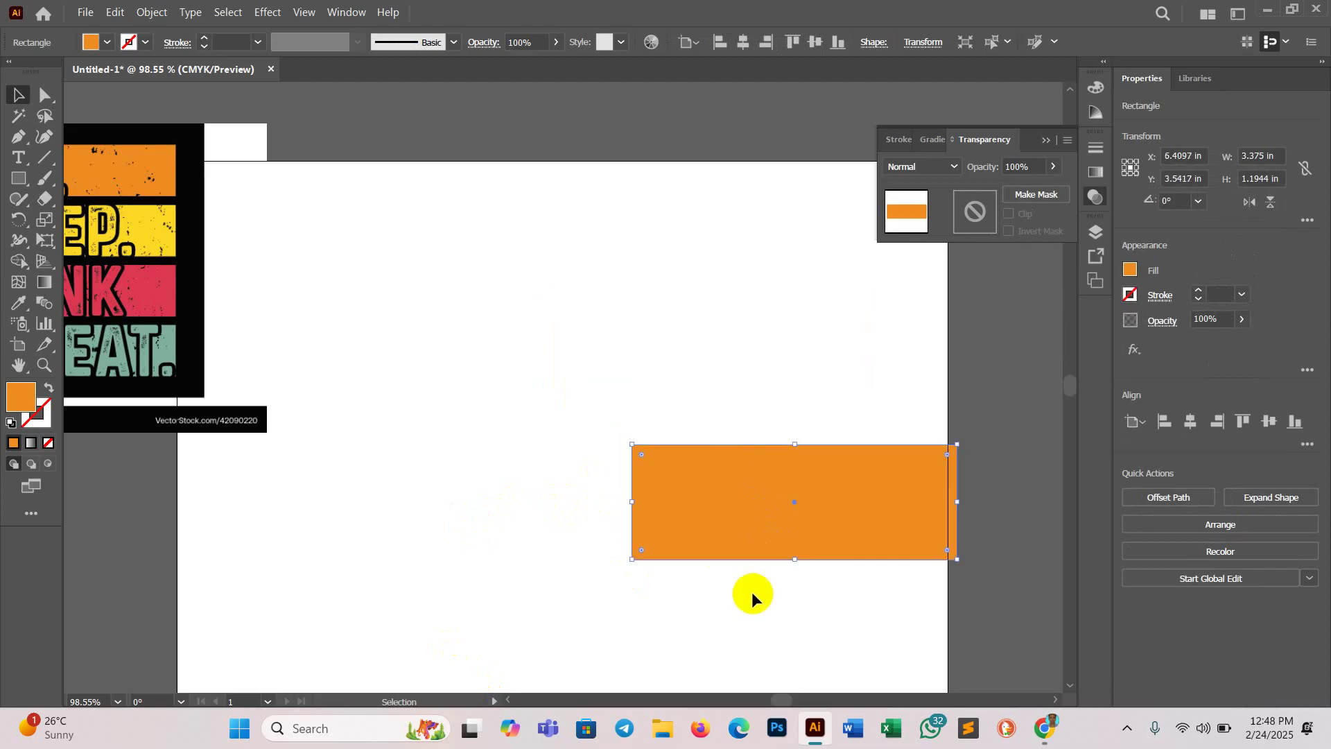
left_click_drag(430, 221, 655, 416)
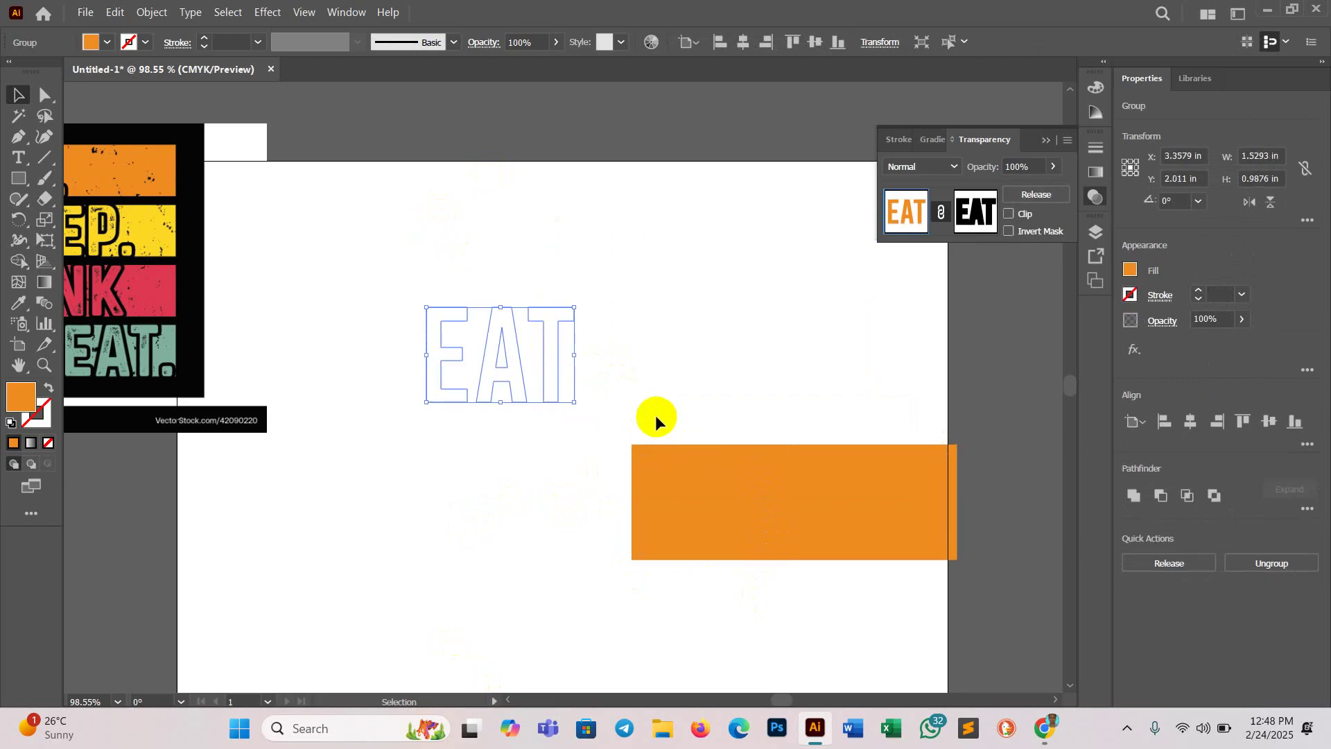
Step: Delete the masked EAT letters and move the orange bar up and left toward the artboard's middle
left_click(655, 415)
left_click_drag(809, 529, 671, 380)
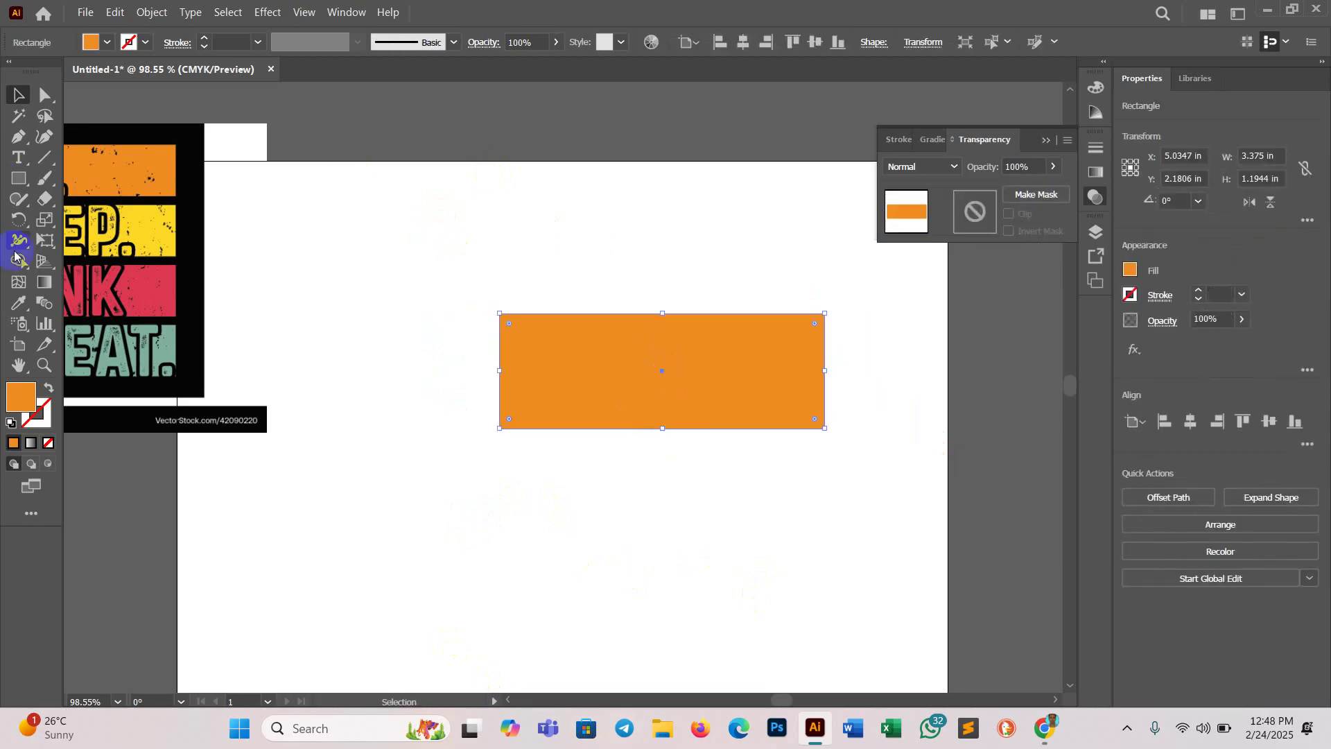
Step: Add the text EAT, enlarge it to about 85 pt and place it across the orange bar's left edge, vertically centered
left_click(19, 157)
left_click(410, 360)
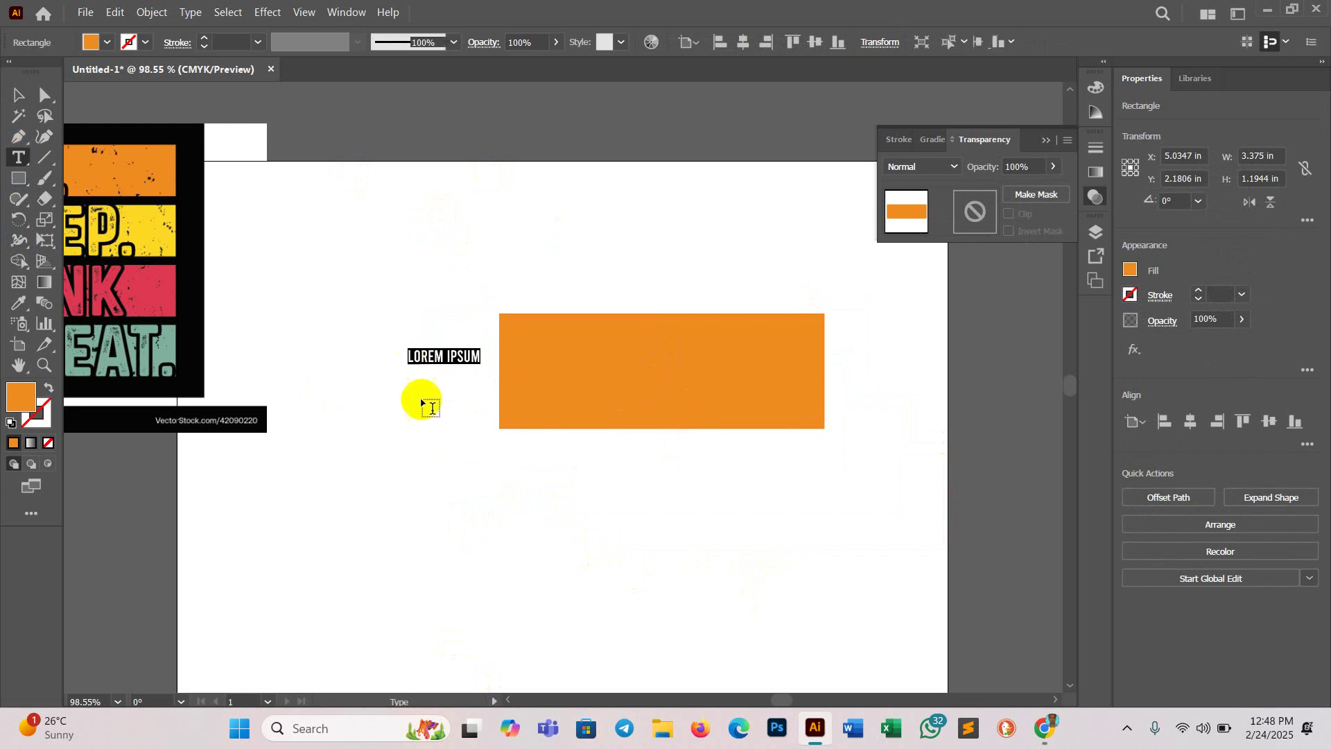
type("EAT")
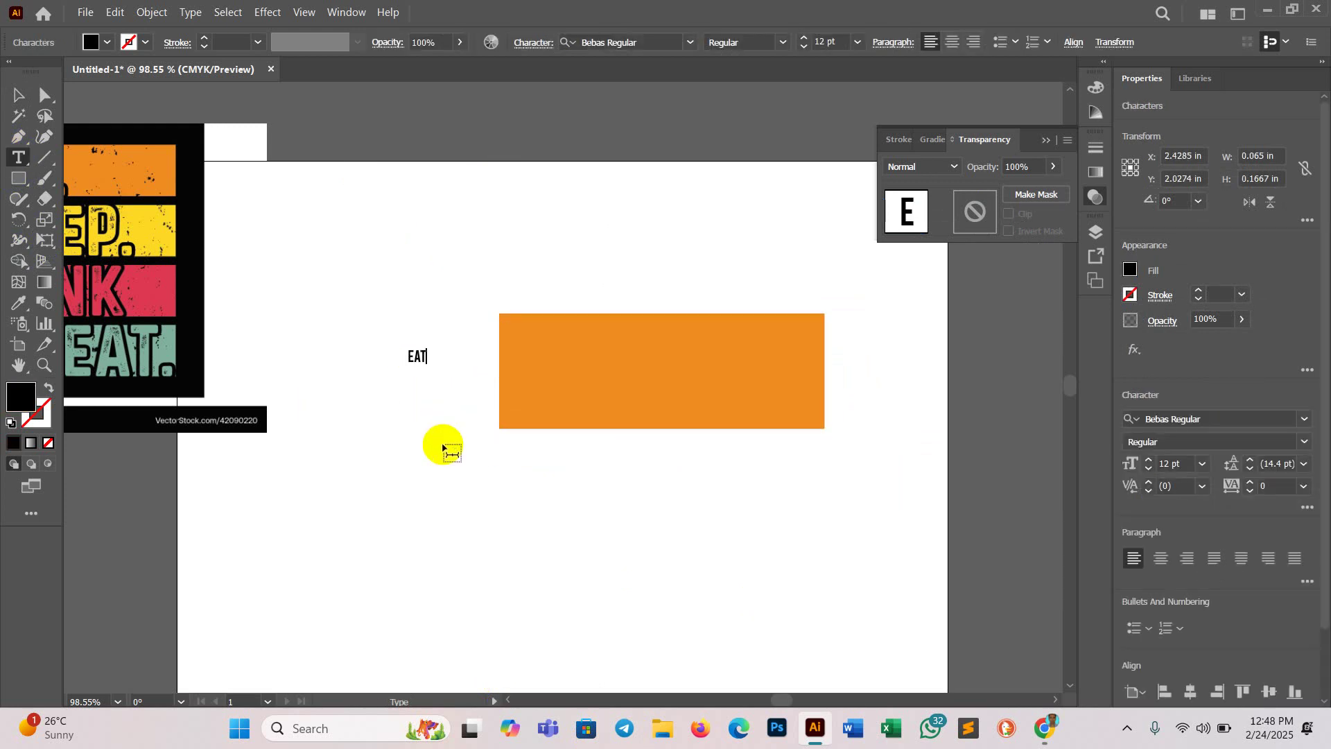
left_click(18, 95)
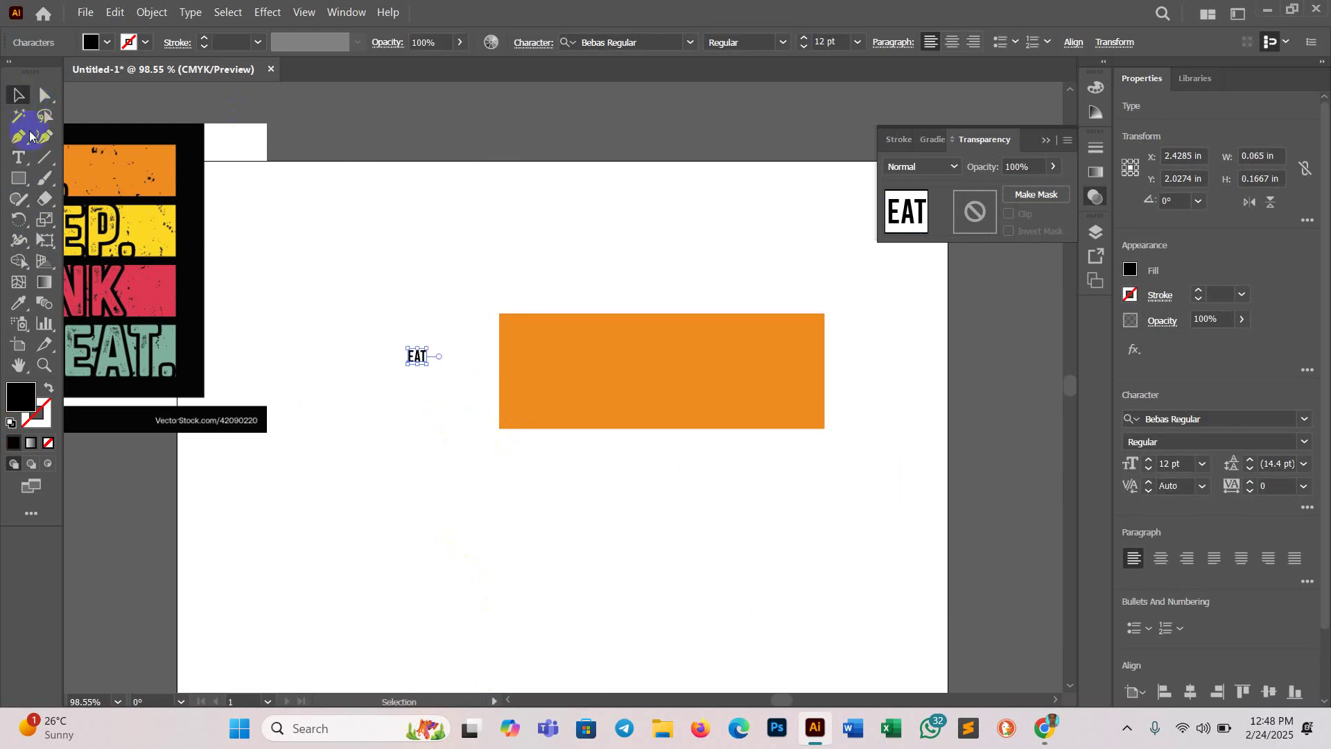
left_click_drag(424, 363, 480, 449)
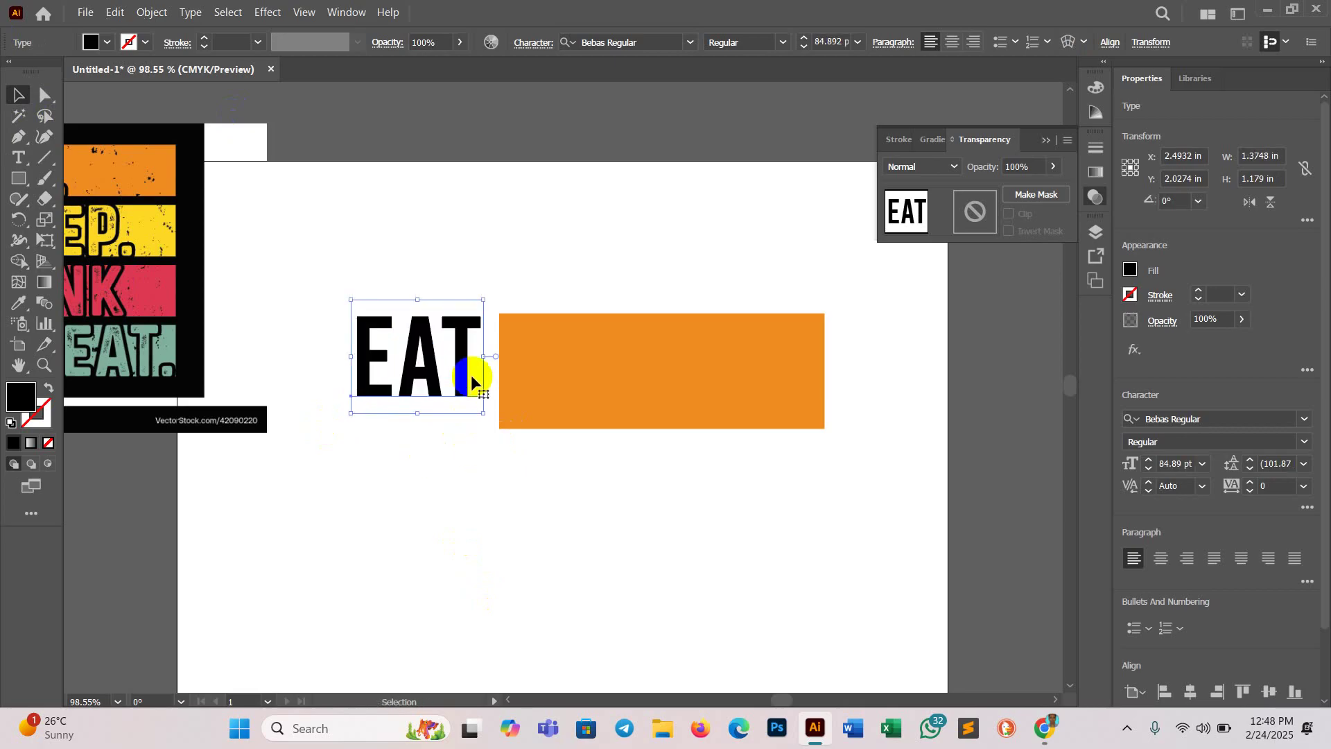
left_click_drag(471, 399, 515, 388)
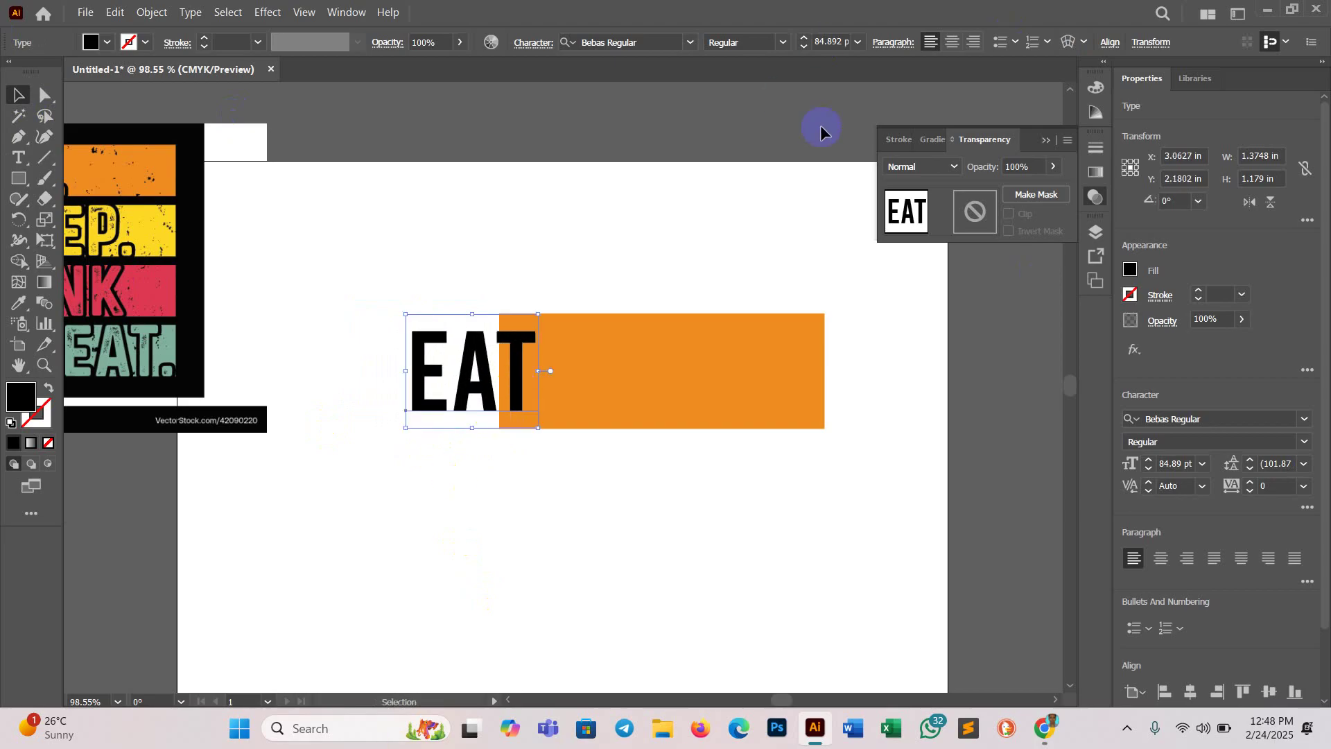
Step: Expand the EAT text into outlines with Object and Fill enabled
scroll(778, 207, "up", 3)
left_click(196, 260)
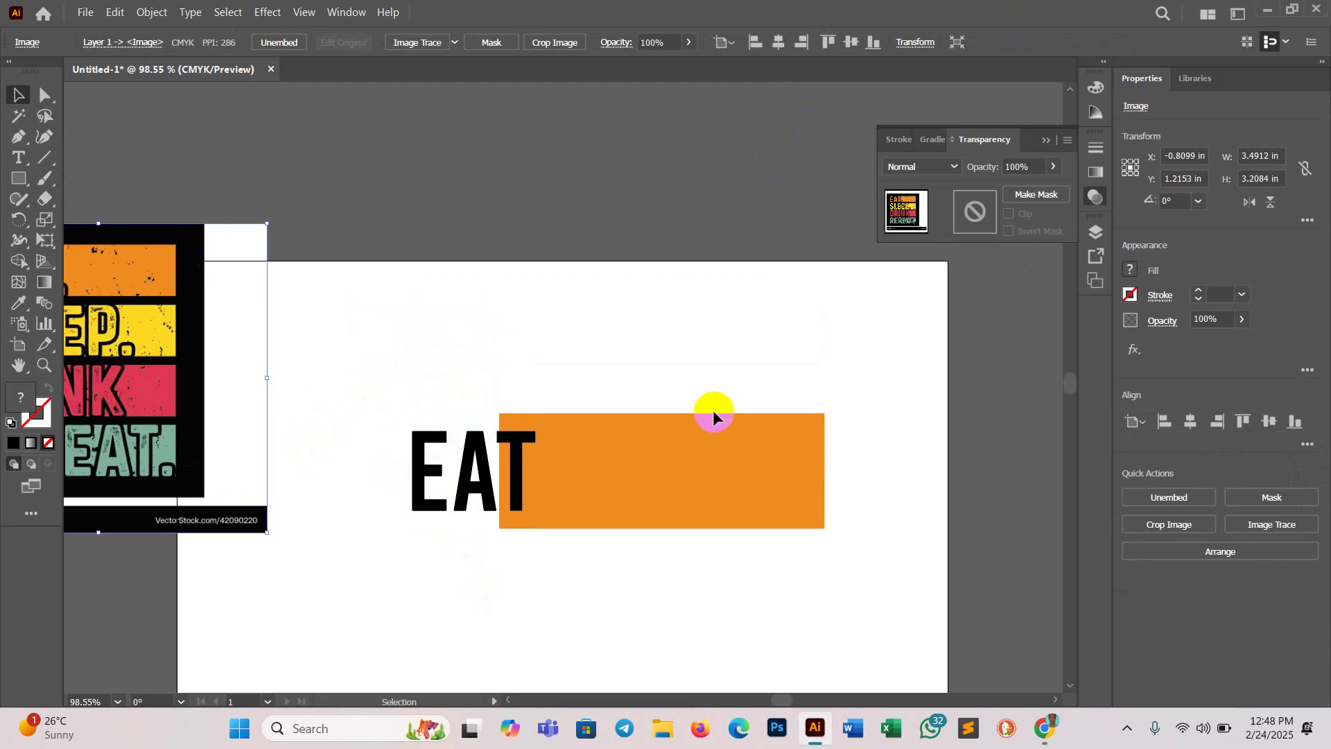
scroll(513, 229, "down", 2)
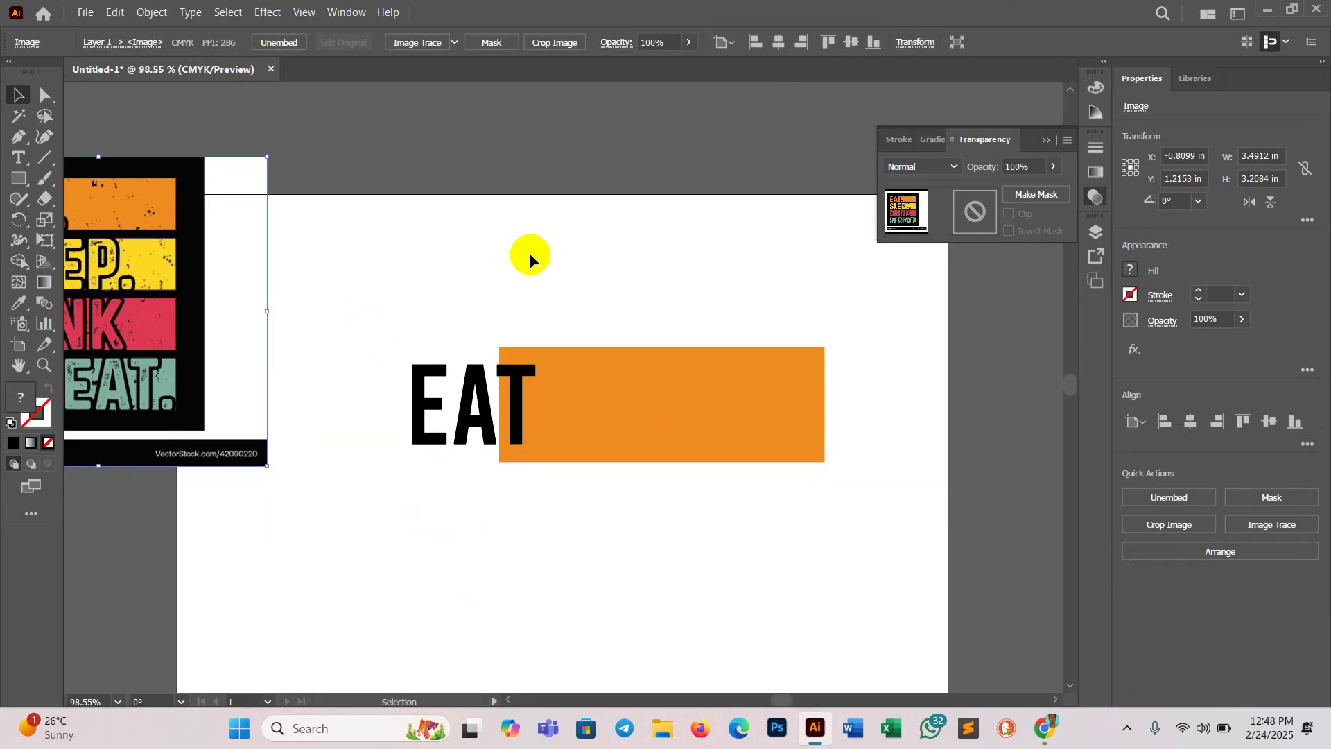
left_click(461, 371)
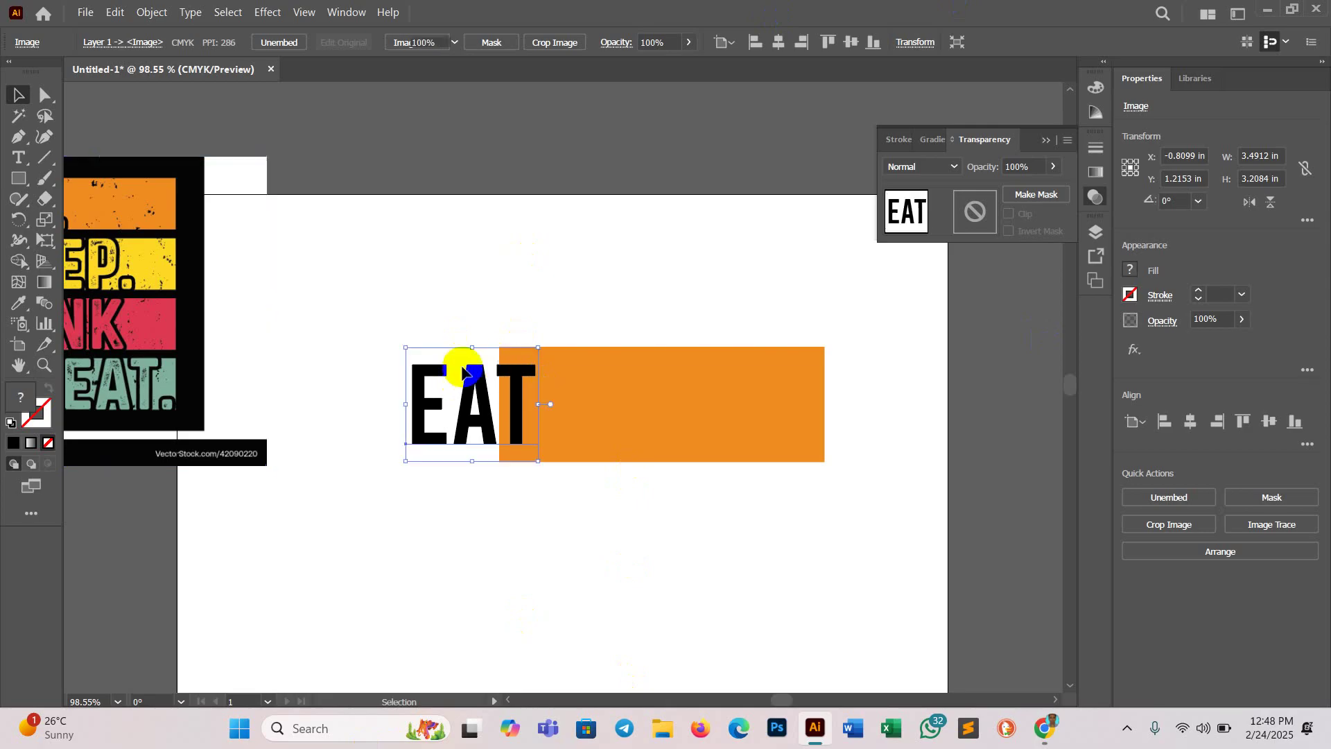
left_click(152, 11)
left_click(254, 206)
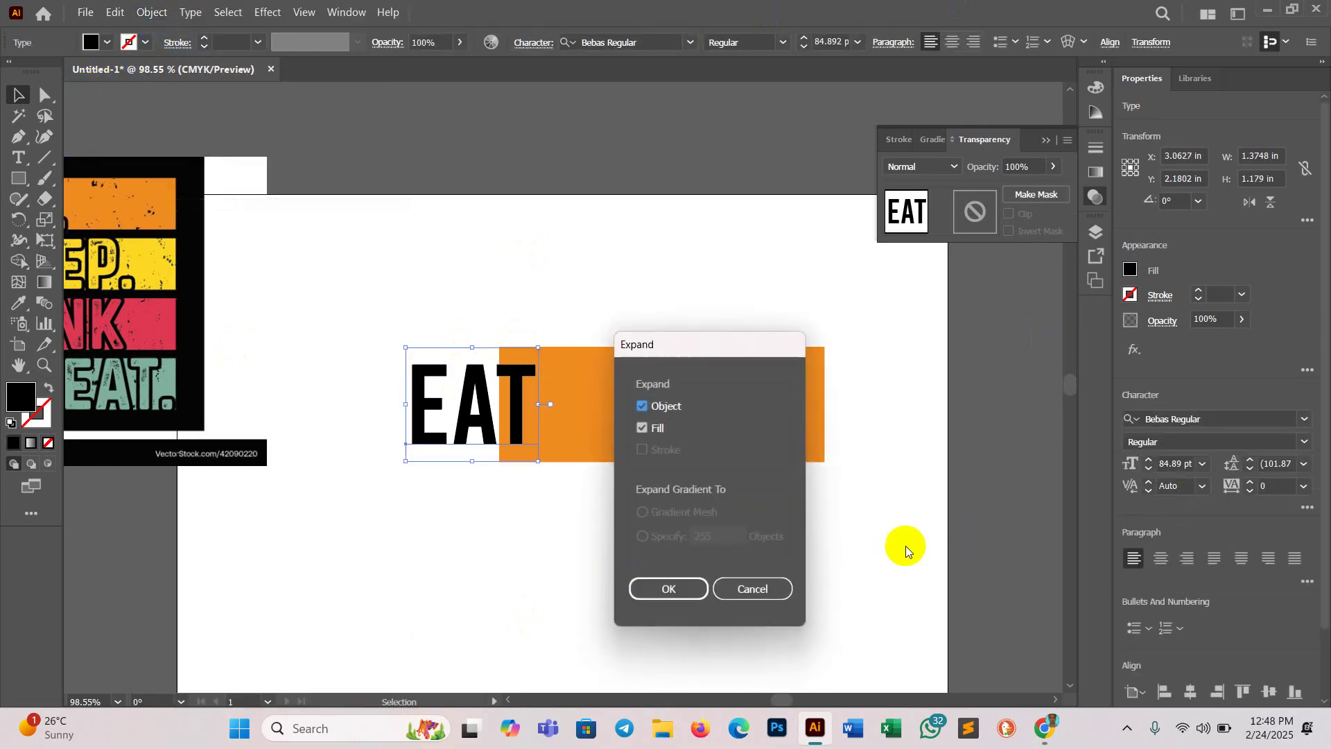
left_click(676, 586)
Step: Offset the EAT outlines by 0.05 in with miter joins and cut the offset shapes from the artwork
left_click(152, 12)
mouse_move(243, 414)
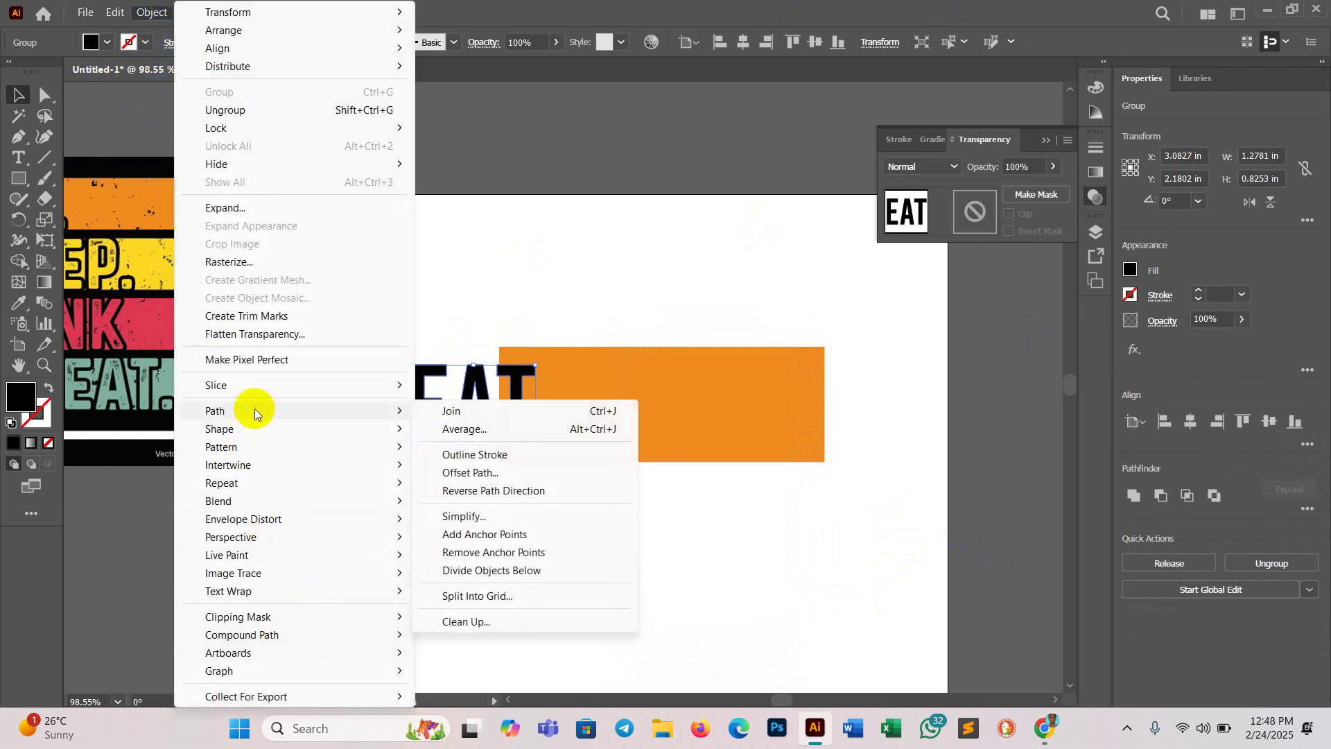
left_click(473, 467)
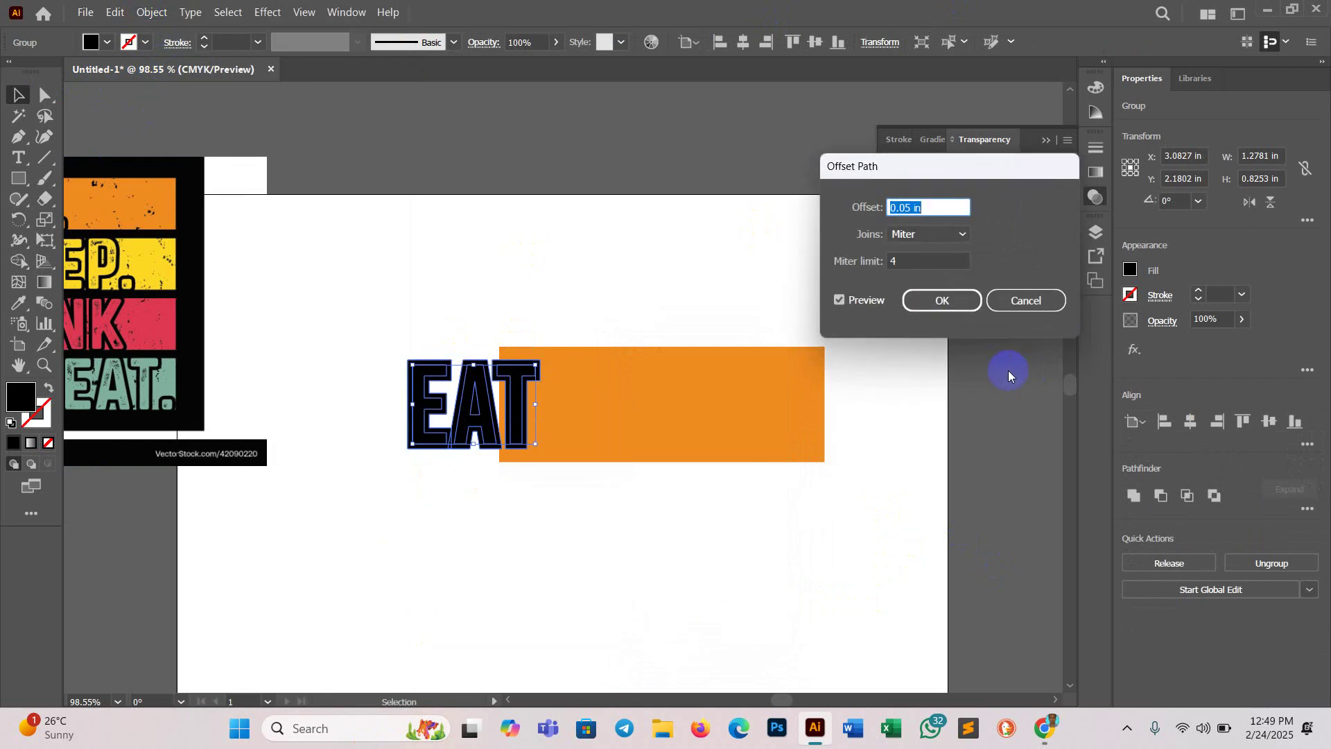
left_click(957, 310)
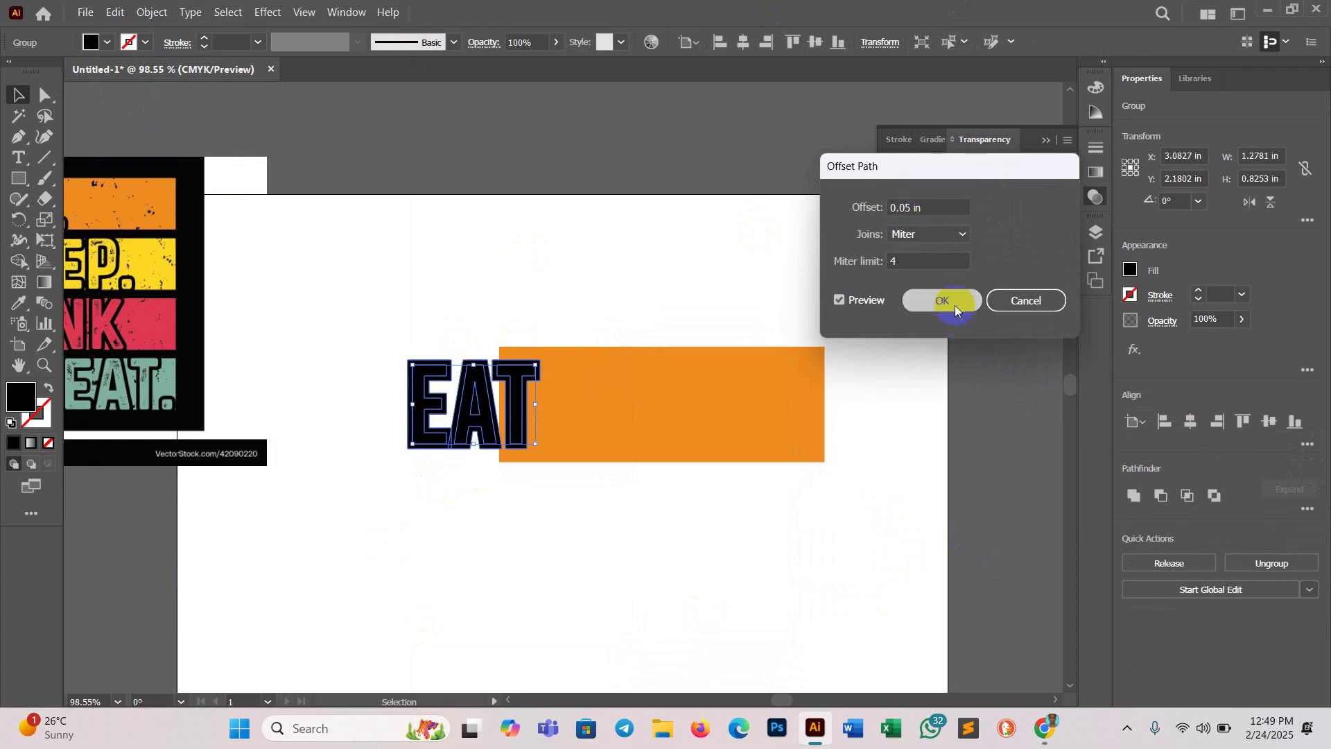
key("a")
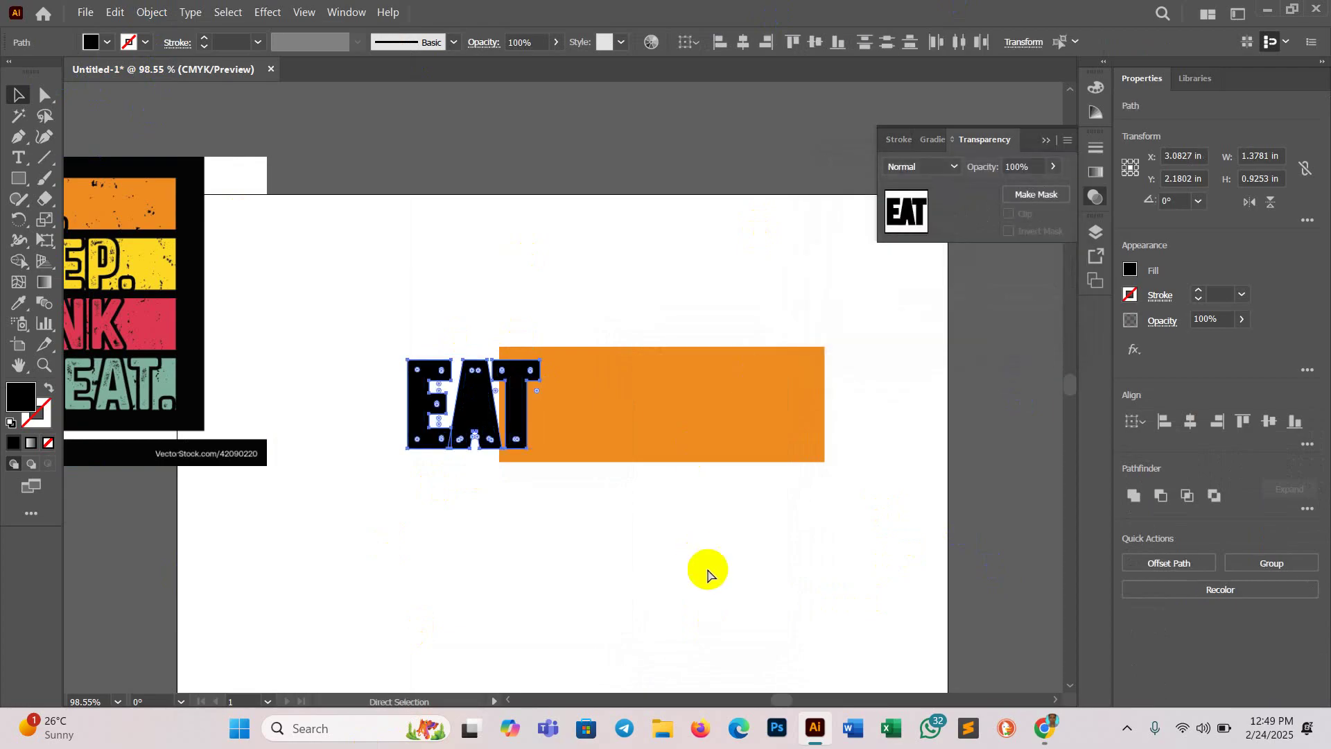
key("Delete")
key("v")
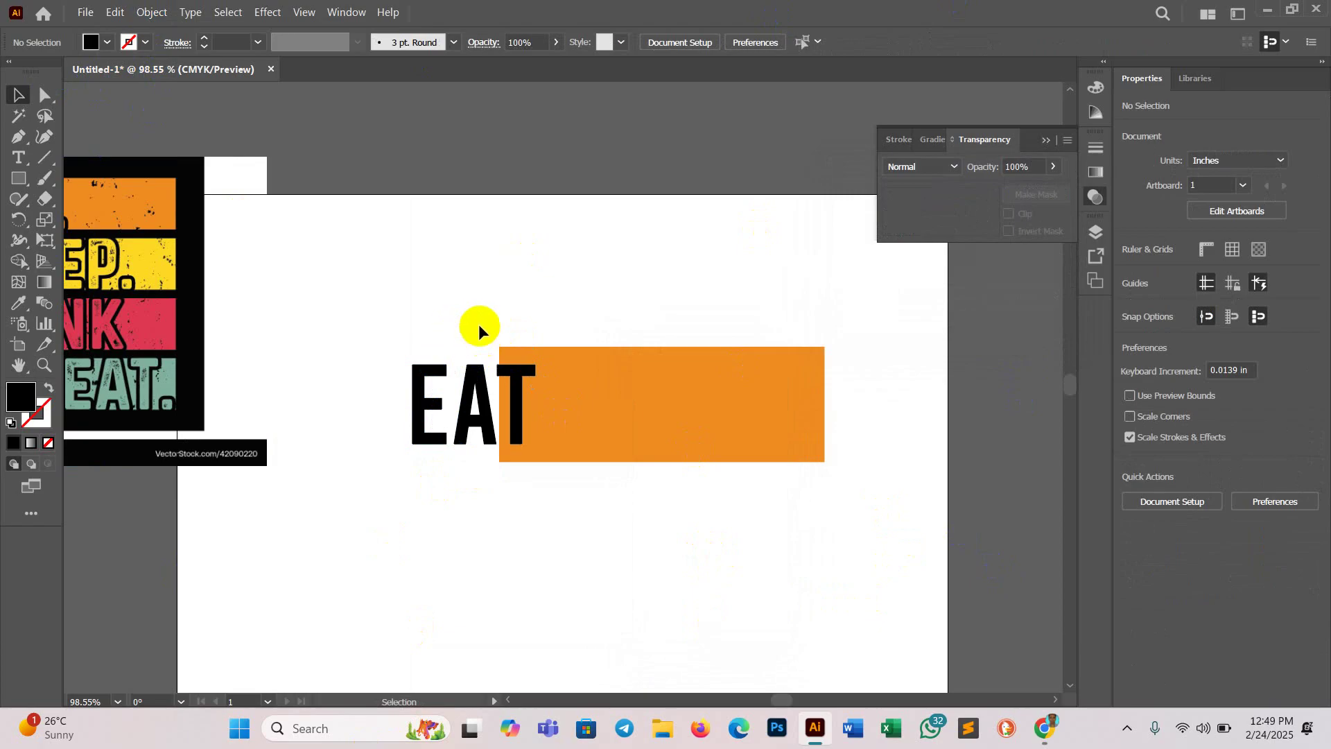
Step: Give the orange bar an opacity mask without clipping and paste the offset EAT shapes in place inside it, returning to the artwork
left_click_drag(576, 326, 660, 488)
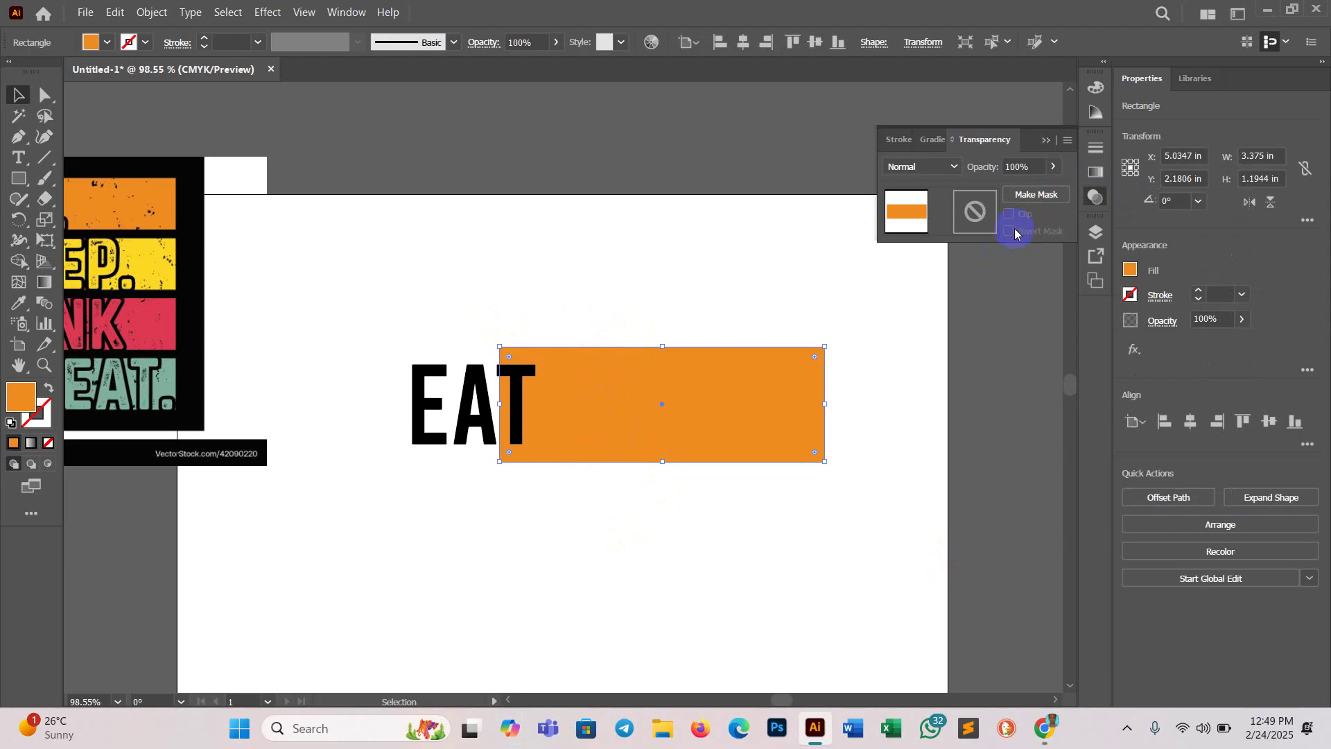
left_click(1028, 199)
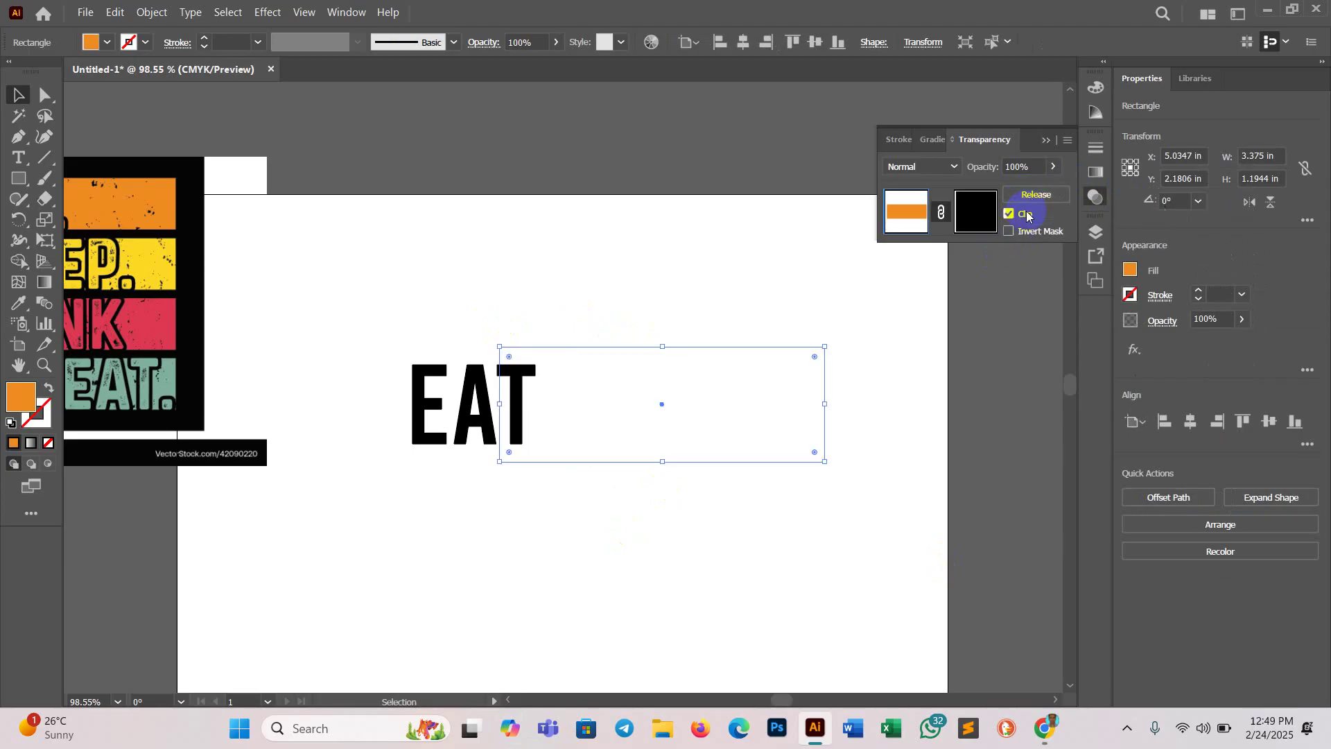
left_click(1010, 214)
left_click(974, 219)
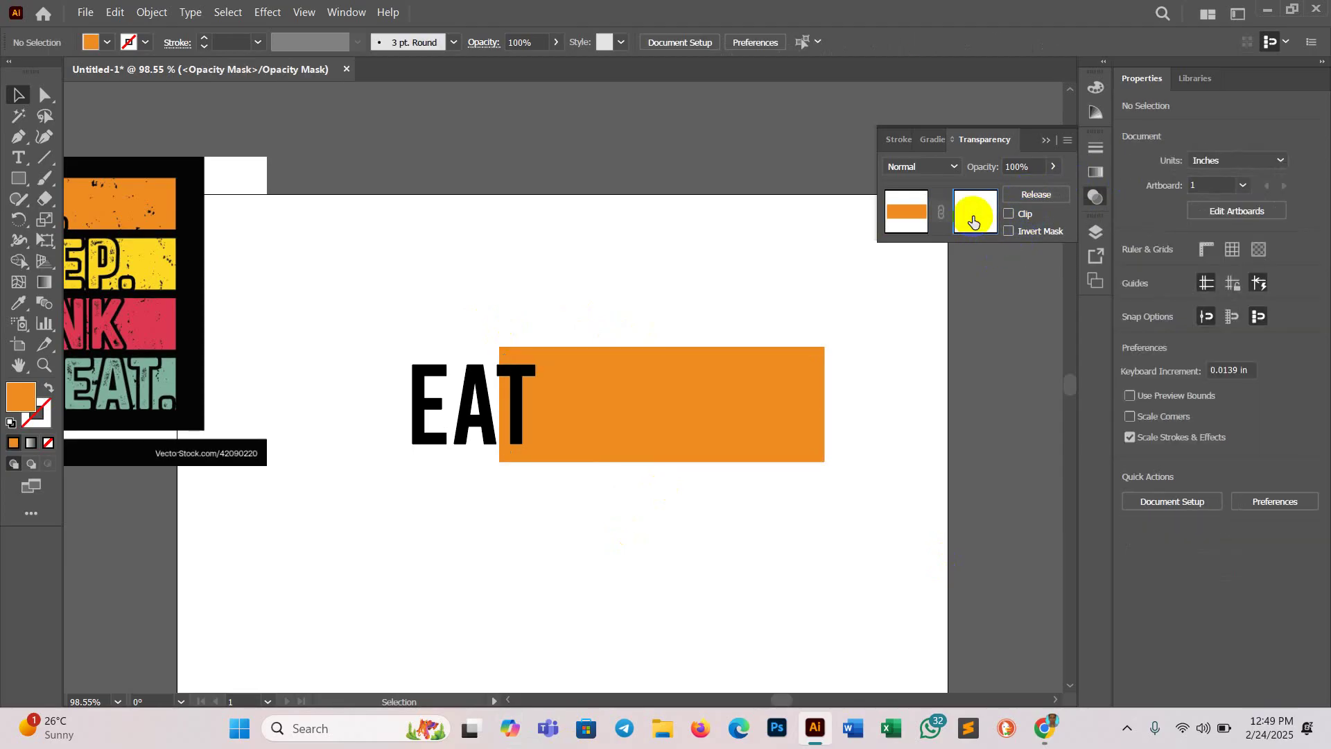
key("ctrl+f")
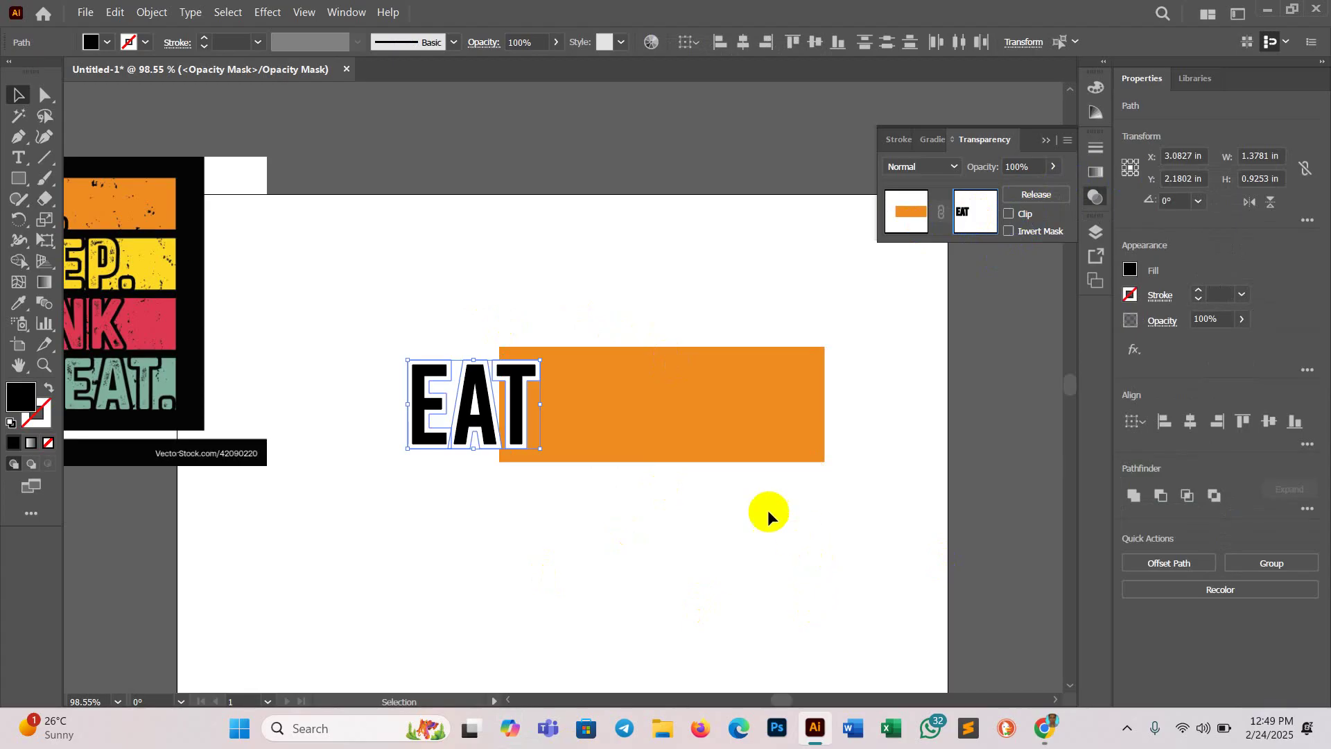
left_click(906, 212)
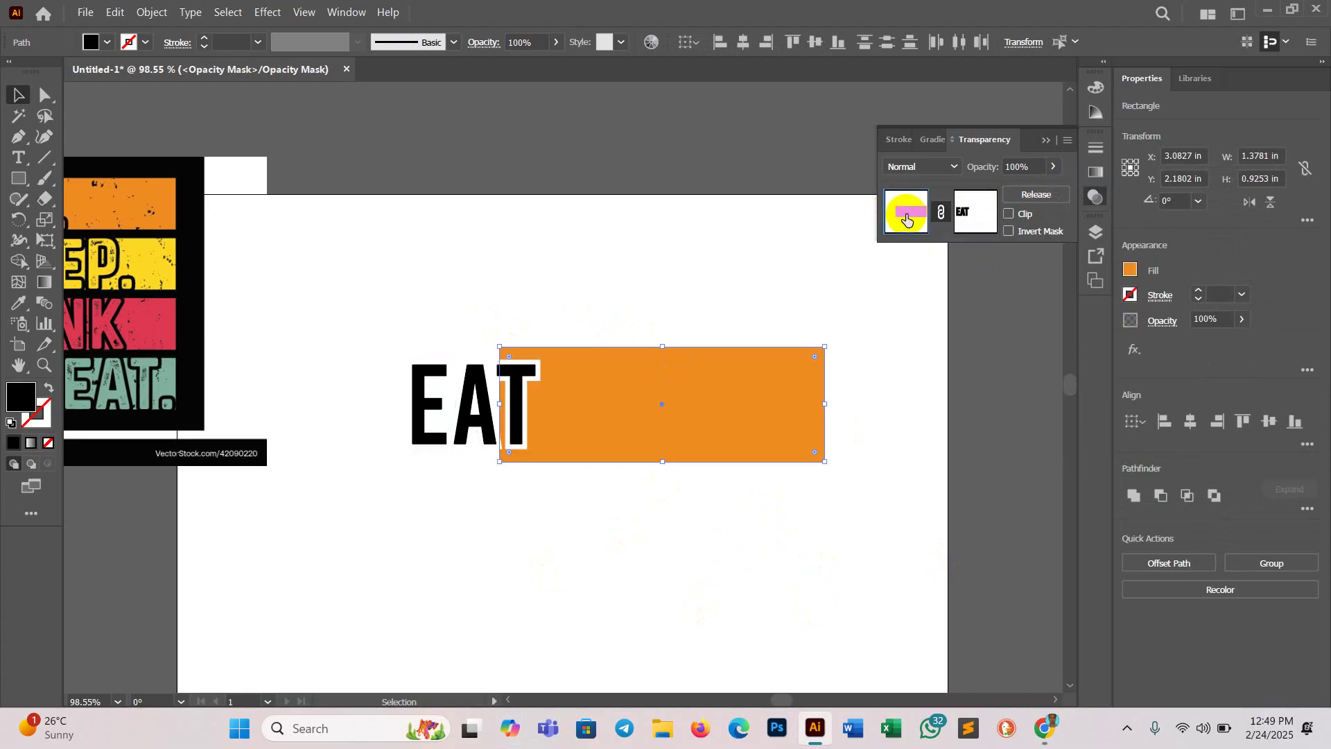
left_click(714, 551)
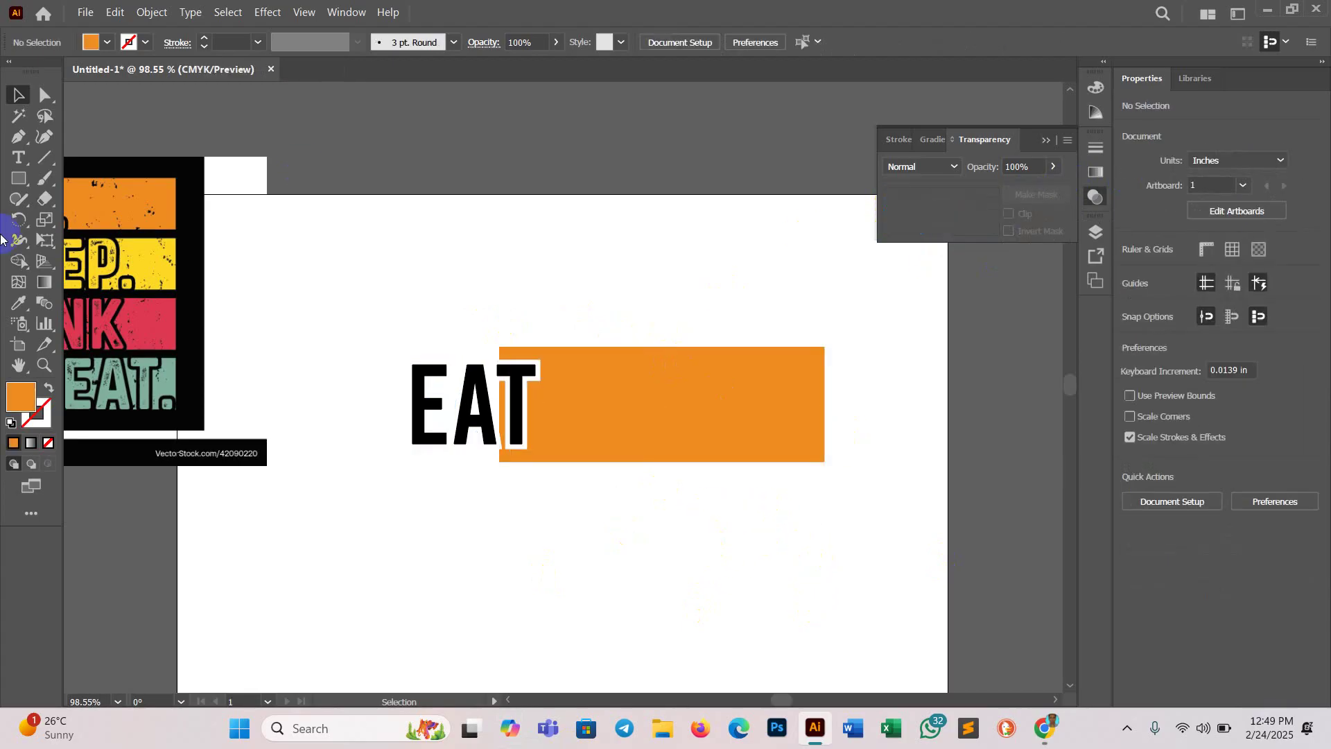
Step: Draw a background rectangle about 5.63 by 2.07 in around the EAT row and fill it with black sampled from the reference image
left_click(19, 178)
left_click_drag(356, 311, 898, 510)
left_click(19, 412)
left_click(17, 300)
left_click(184, 277)
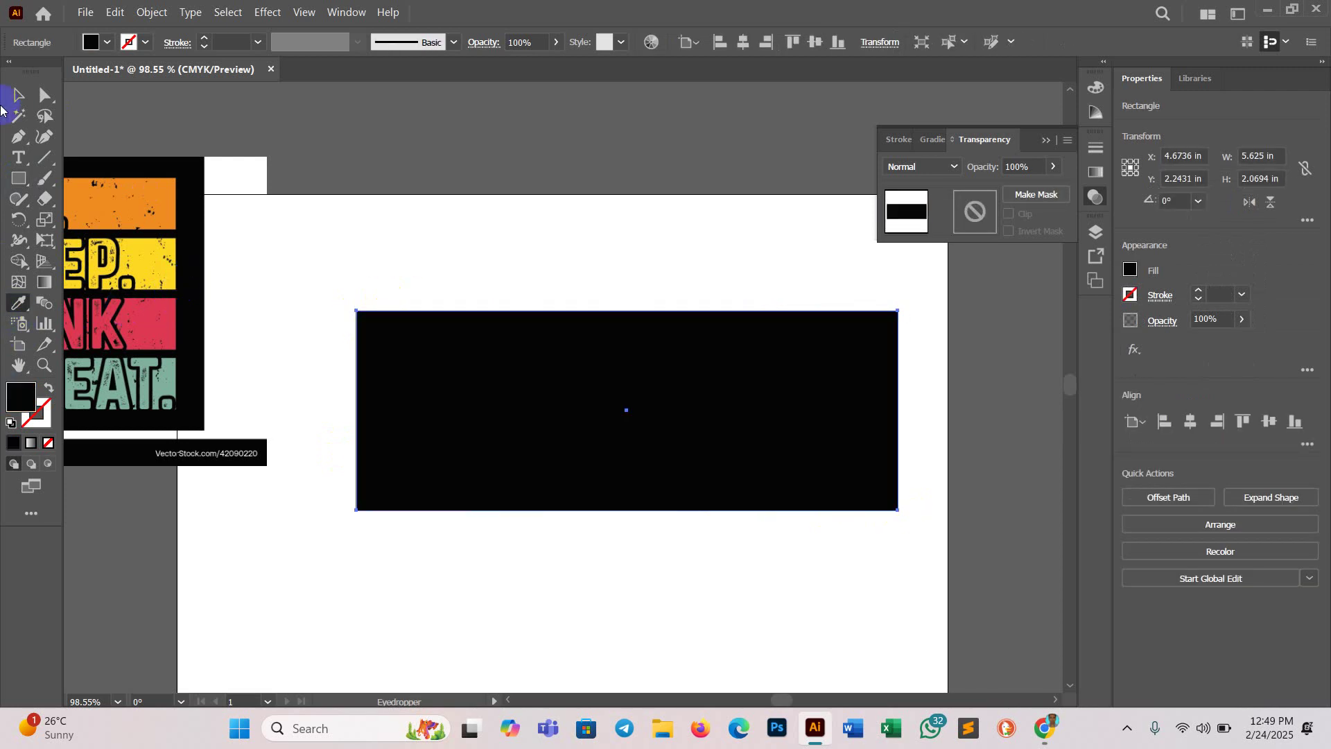
Step: Send the black background rectangle behind the orange bar and the EAT letters
left_click(12, 97)
right_click(547, 418)
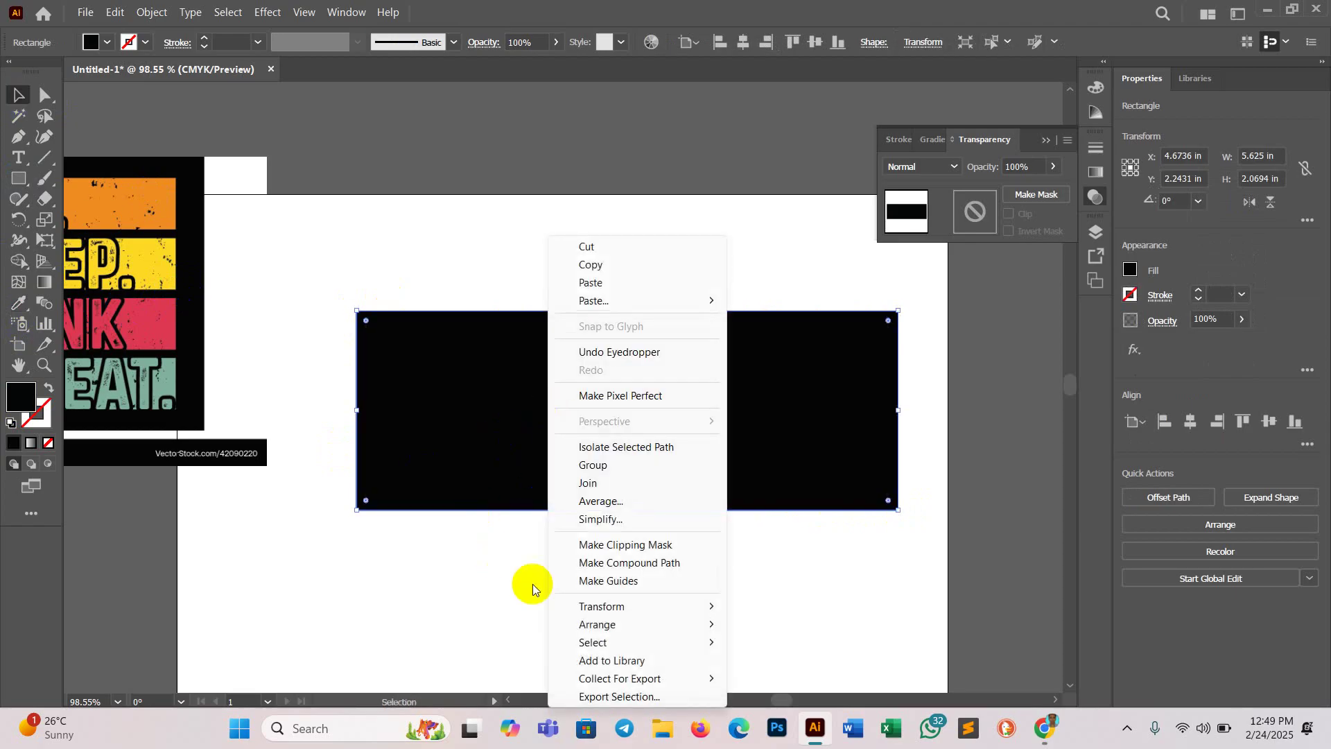
mouse_move(628, 624)
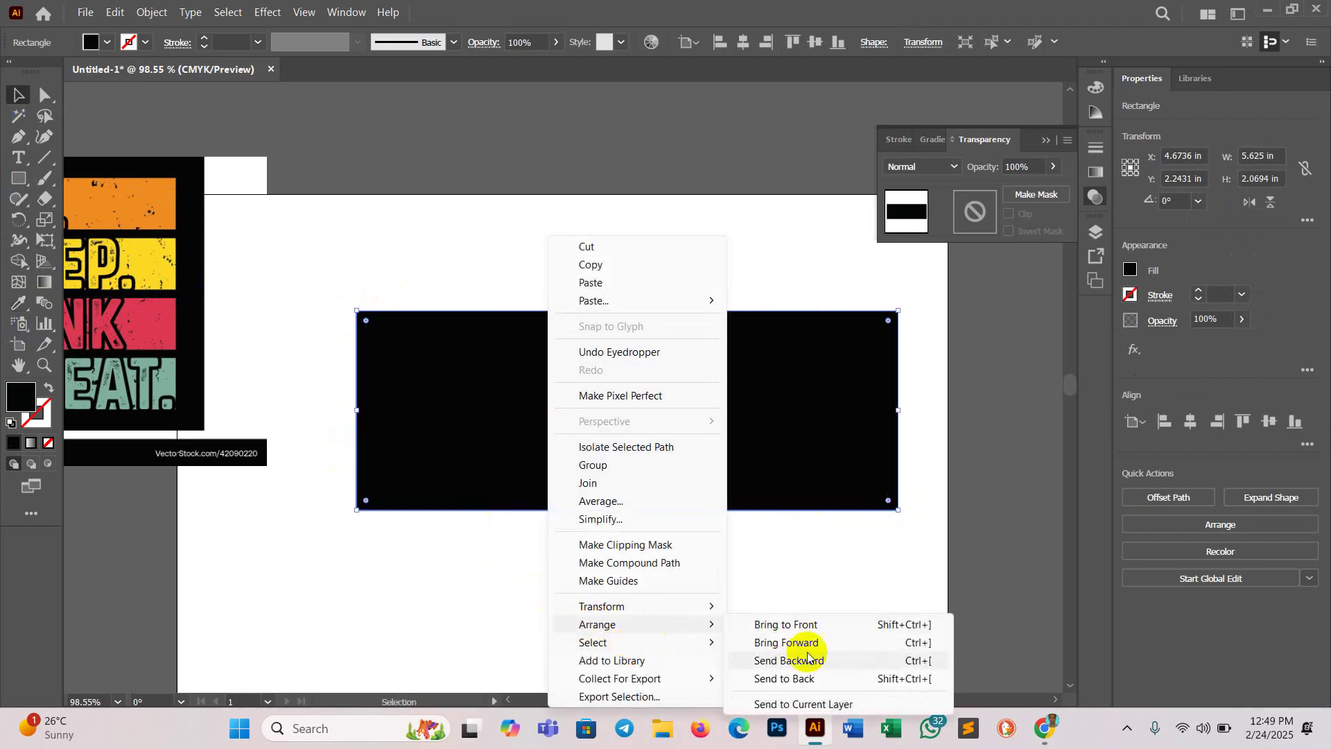
left_click(804, 680)
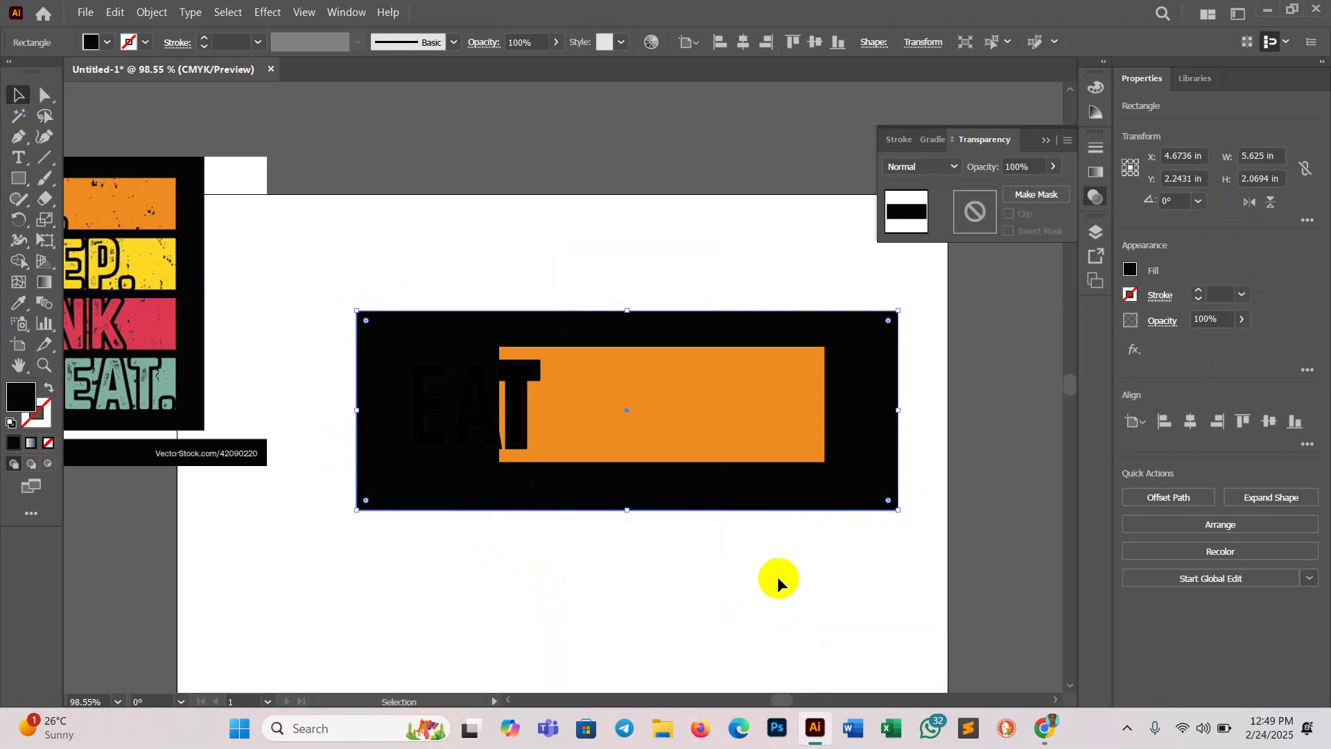
left_click(808, 469)
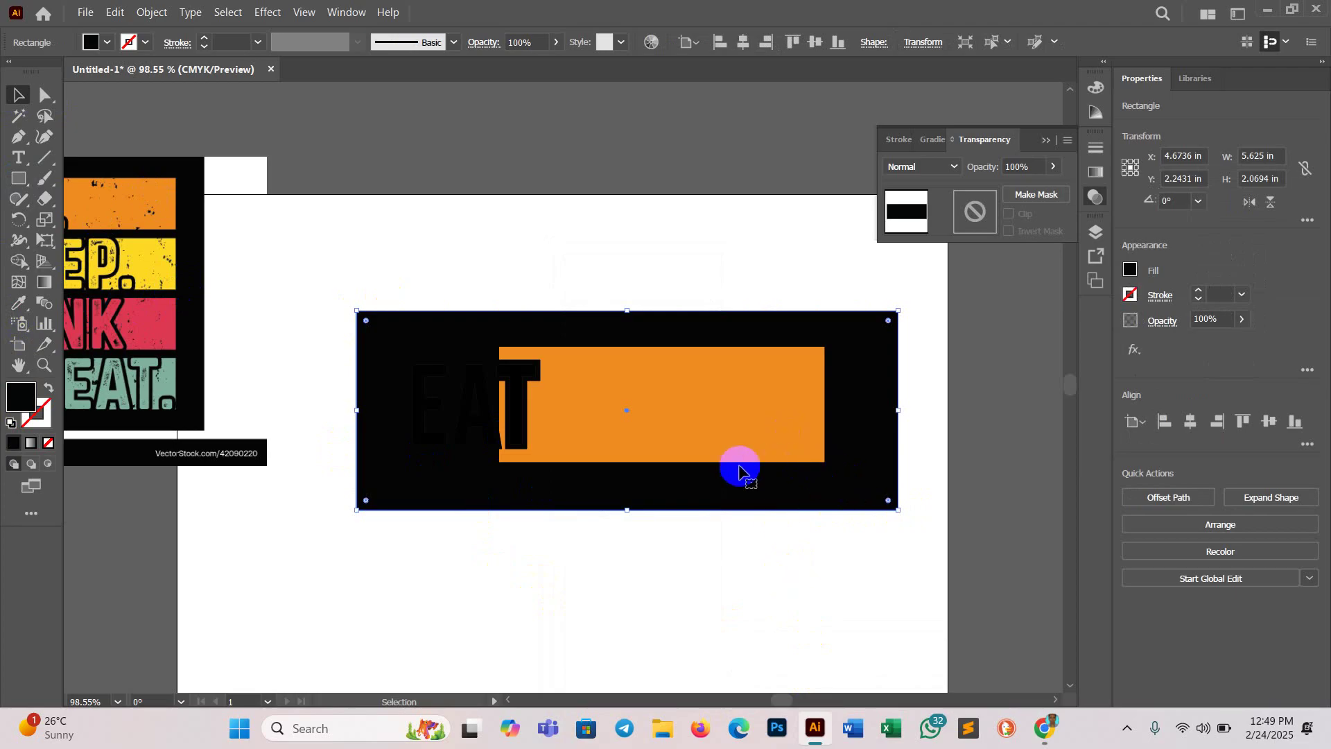
Step: Fill the EAT letters with the bar's orange using the Eyedropper and move the reference image slightly up and right
left_click(517, 396)
left_click(9, 310)
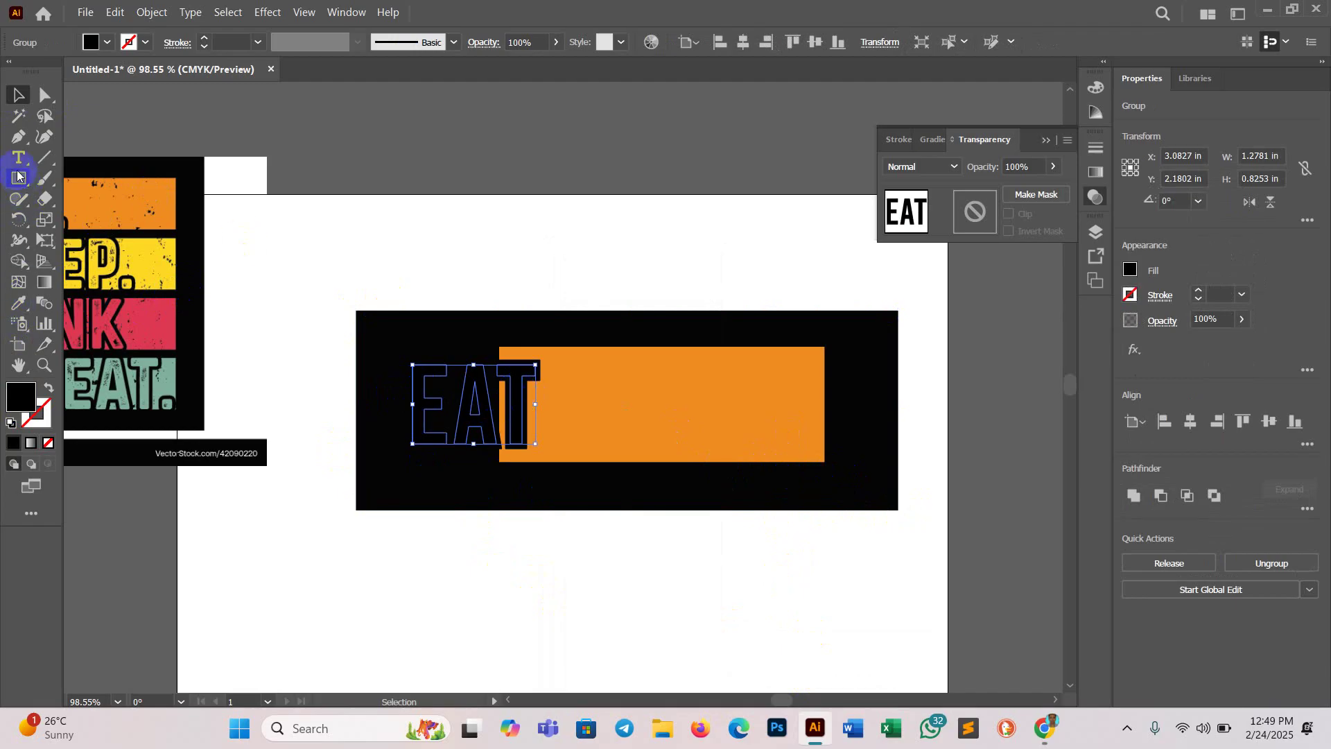
left_click(689, 389)
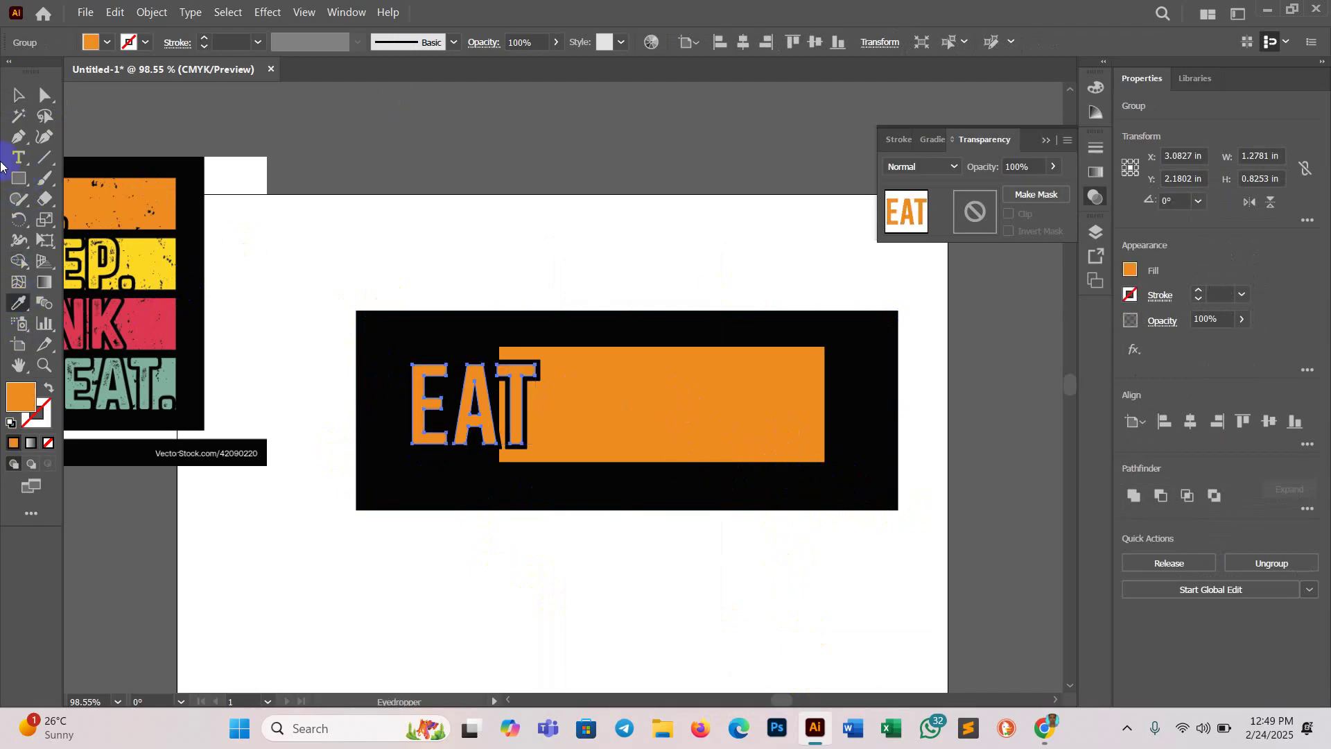
left_click(13, 95)
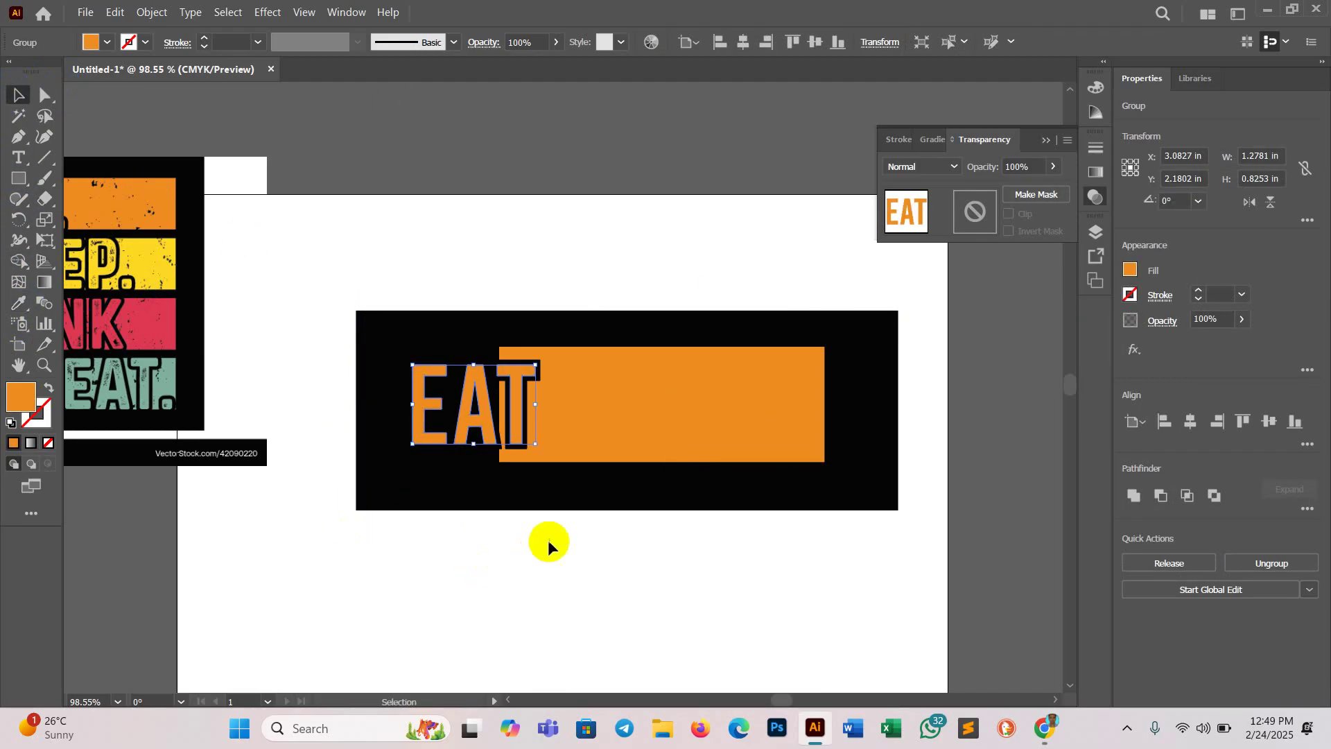
left_click(465, 577)
left_click_drag(184, 268, 155, 206)
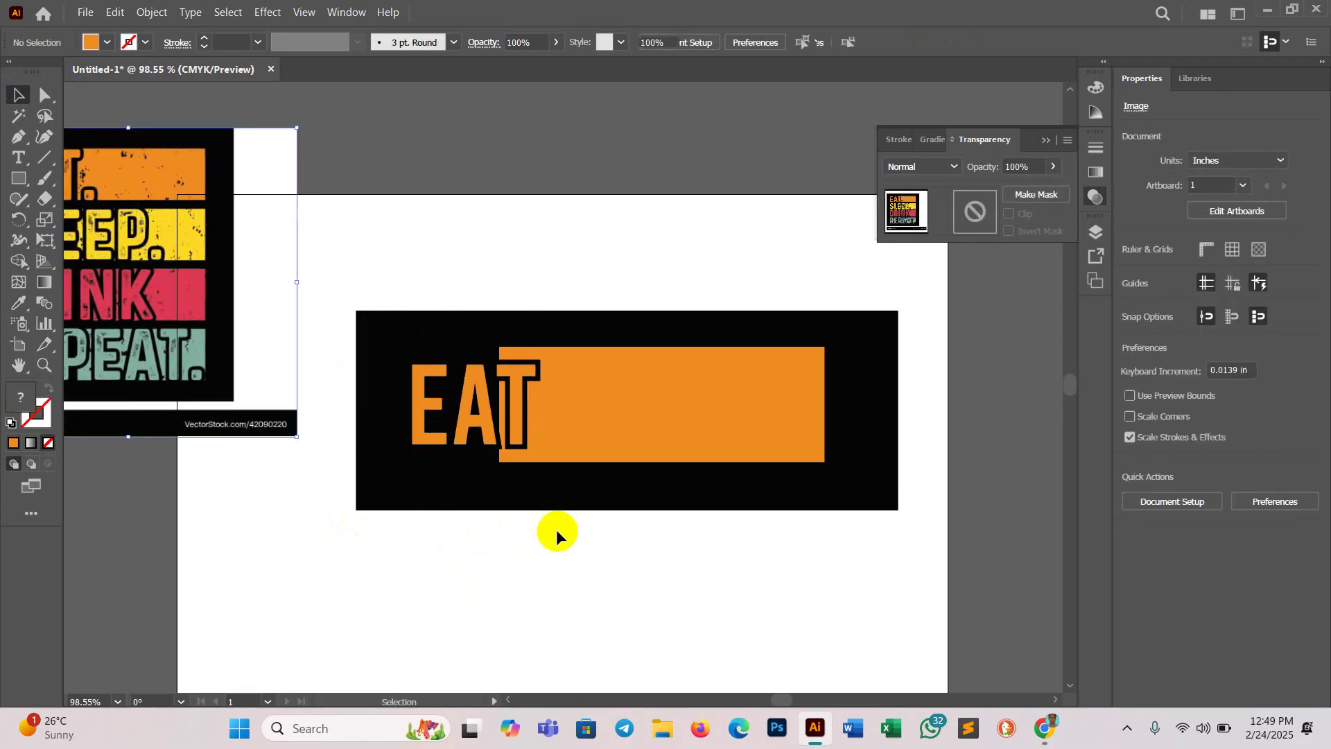
Step: Recolor the black background rectangle with the red sampled from the reference's DRINK bar
left_click(691, 425)
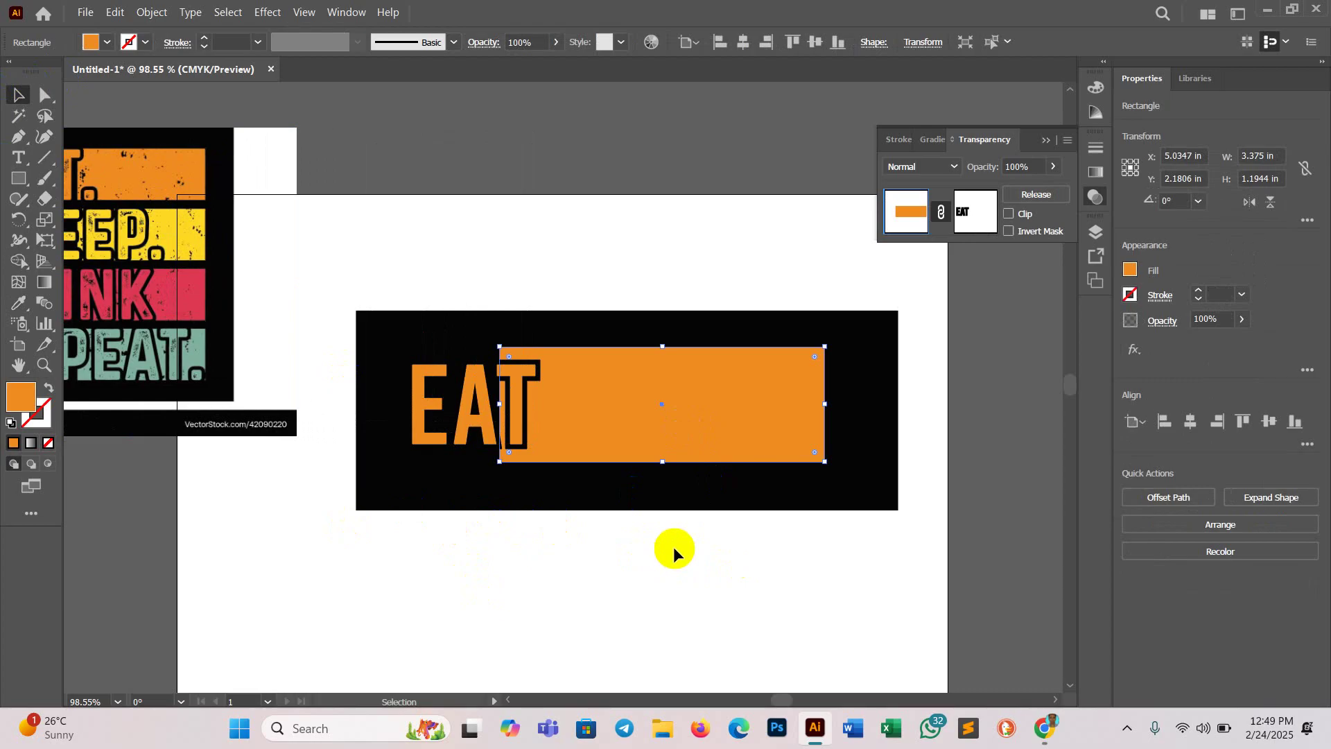
left_click(902, 477)
left_click(890, 494)
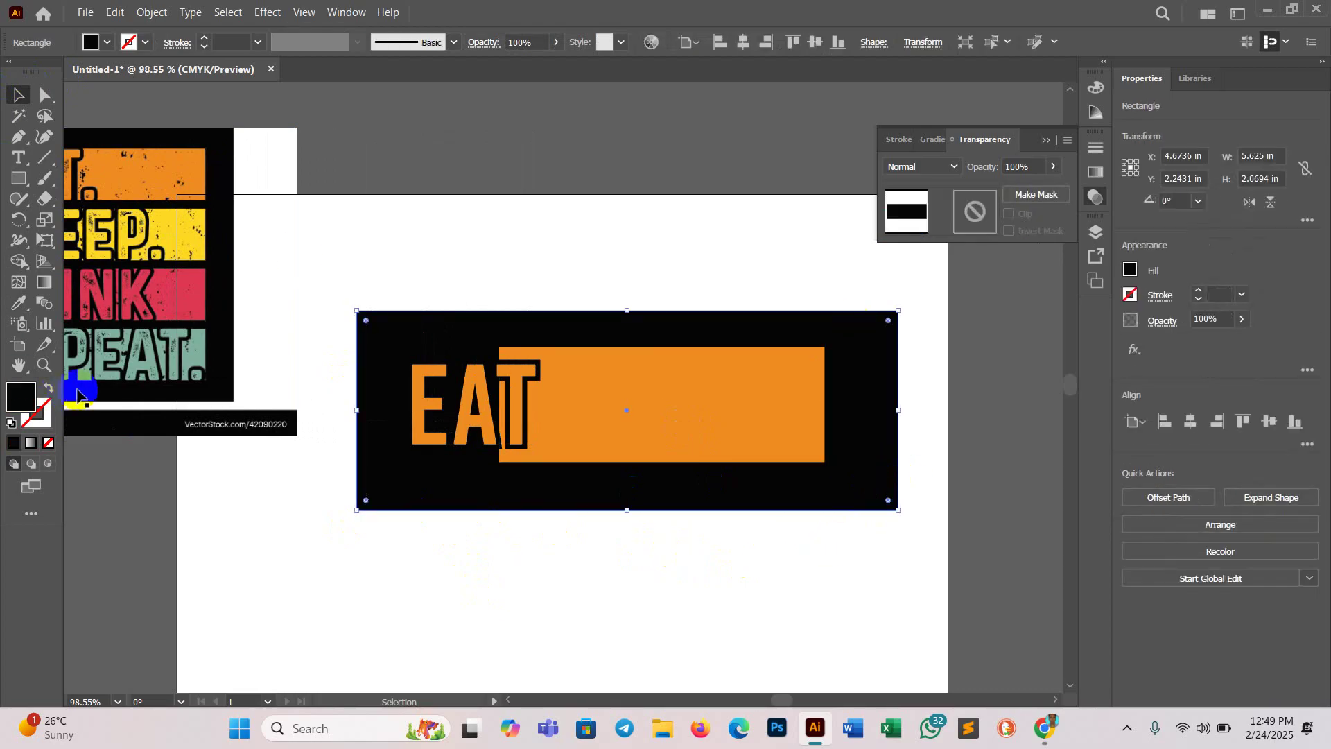
left_click(19, 303)
left_click(201, 290)
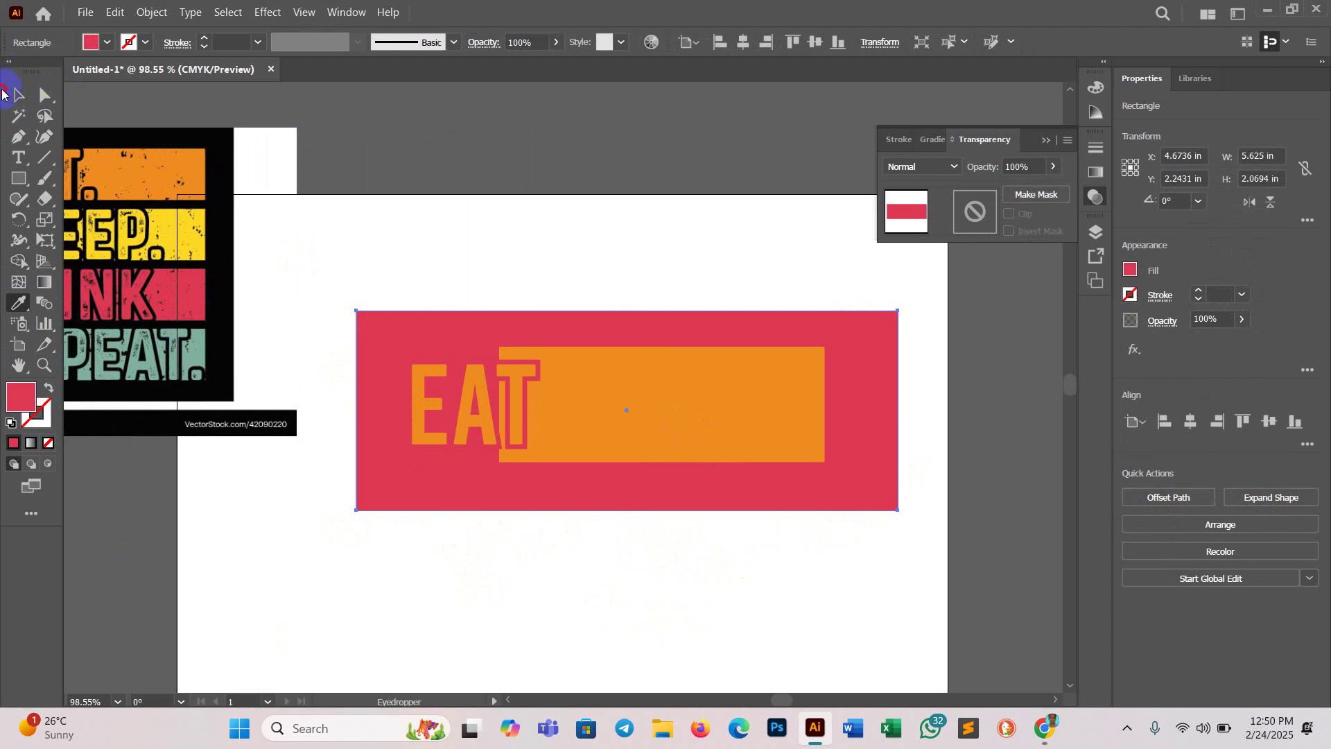
Step: Select the whole EAT row with its bar and background rectangle and delete it from the artboard
left_click(617, 246)
left_click(18, 95)
left_click_drag(419, 244, 651, 484)
key("Delete")
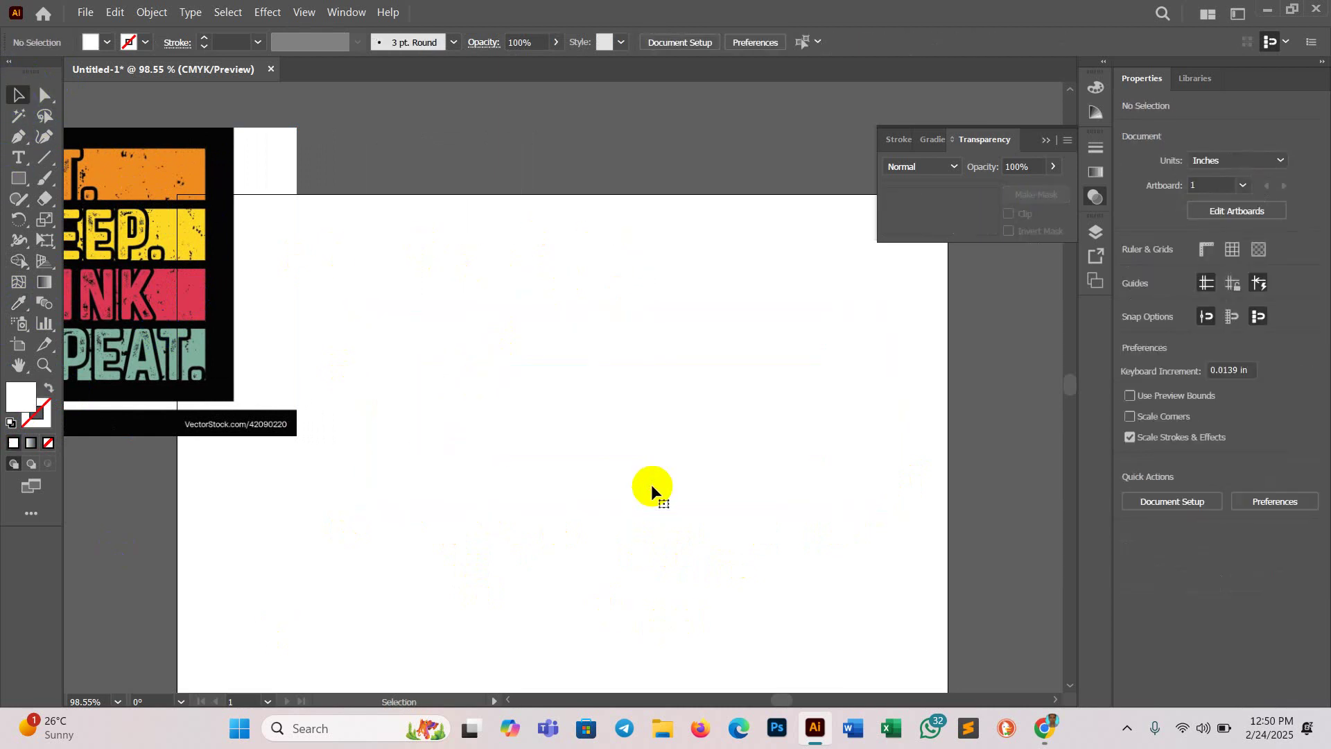
Step: Draw a bar about 3.99 by 1.26 in on the empty artboard and fill it with the red sampled from the reference's DRINK row
left_click_drag(475, 332, 860, 454)
left_click(17, 303)
left_click(195, 284)
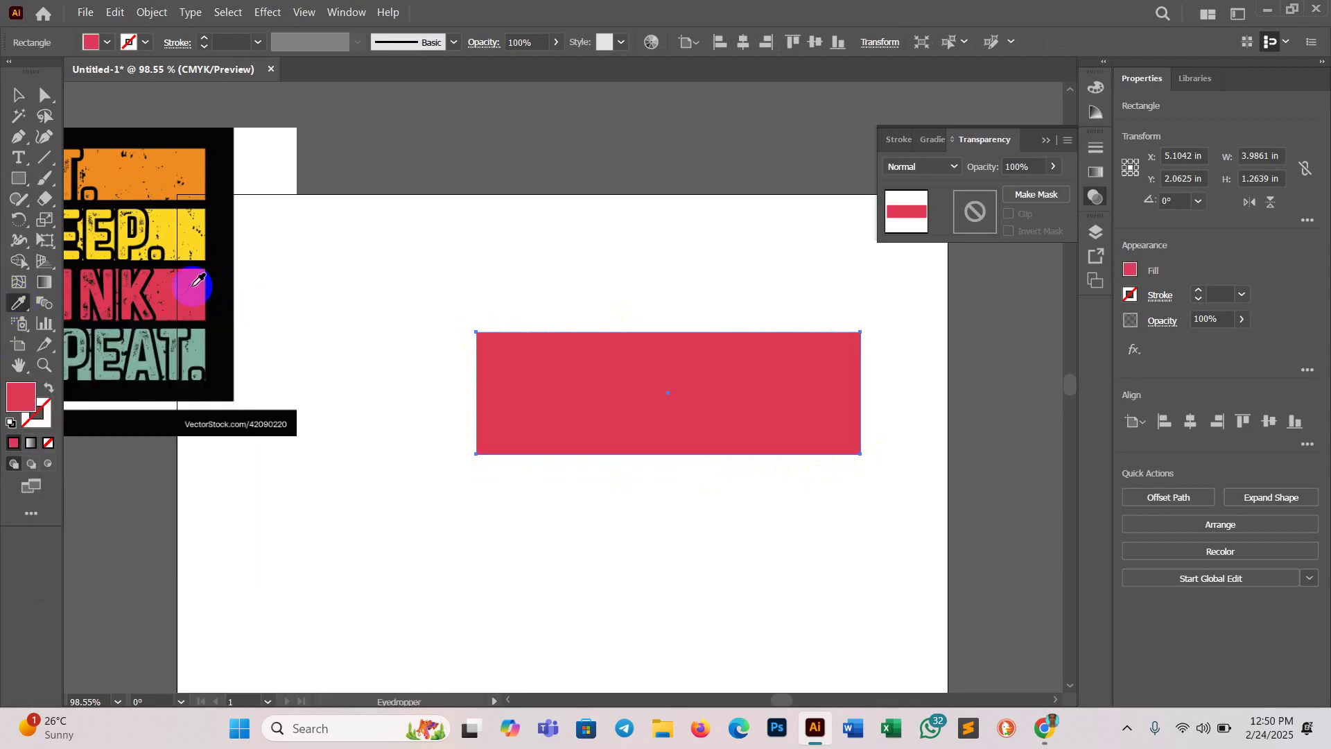
Step: Add the text EAT in Bebas Regular on the red bar and enlarge it to about 103.6 pt at the bar's left end
left_click(17, 95)
left_click(17, 158)
left_click(563, 391)
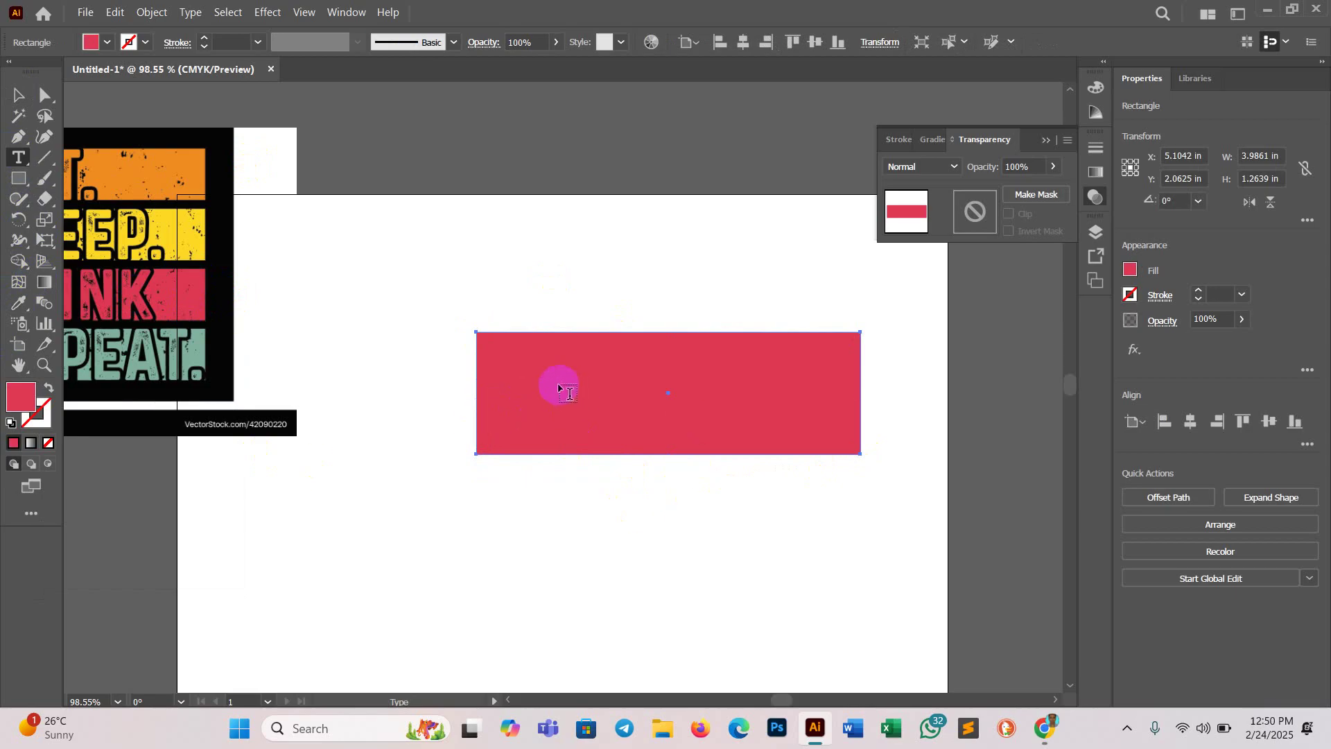
type("EAT")
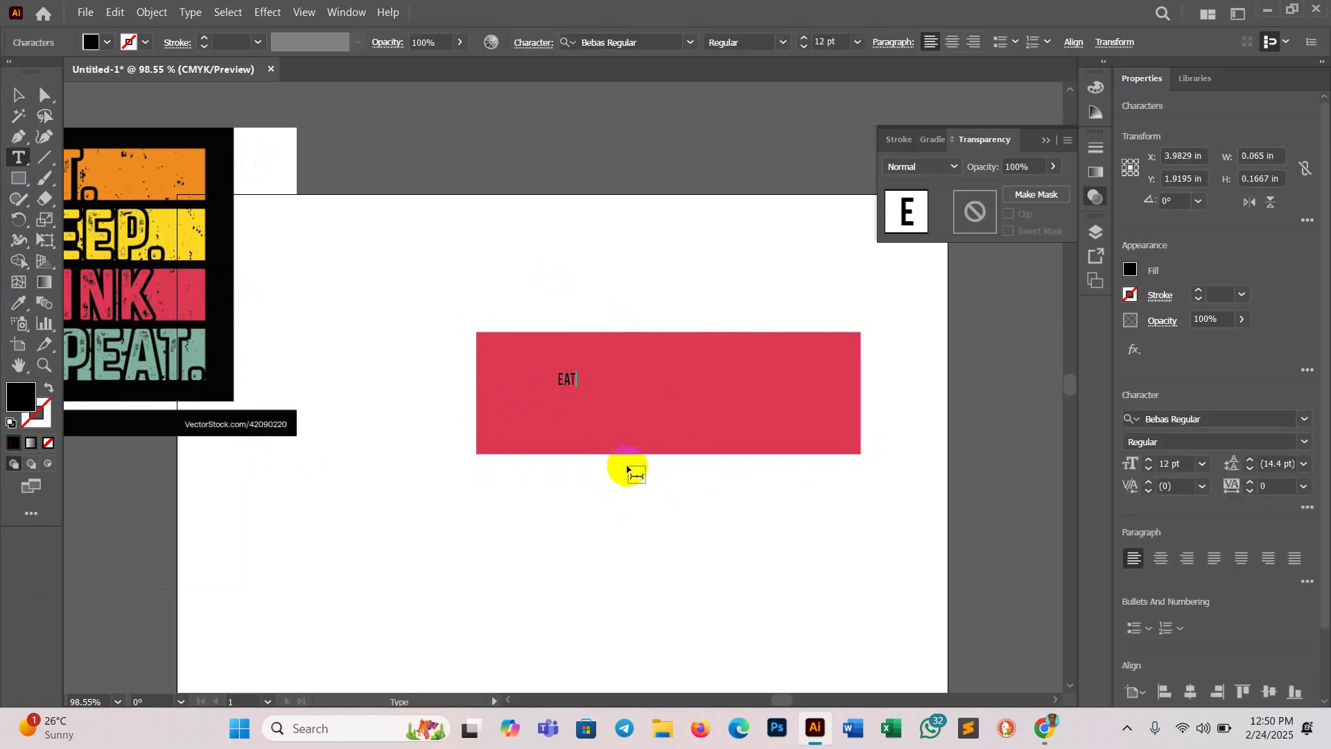
key("Escape")
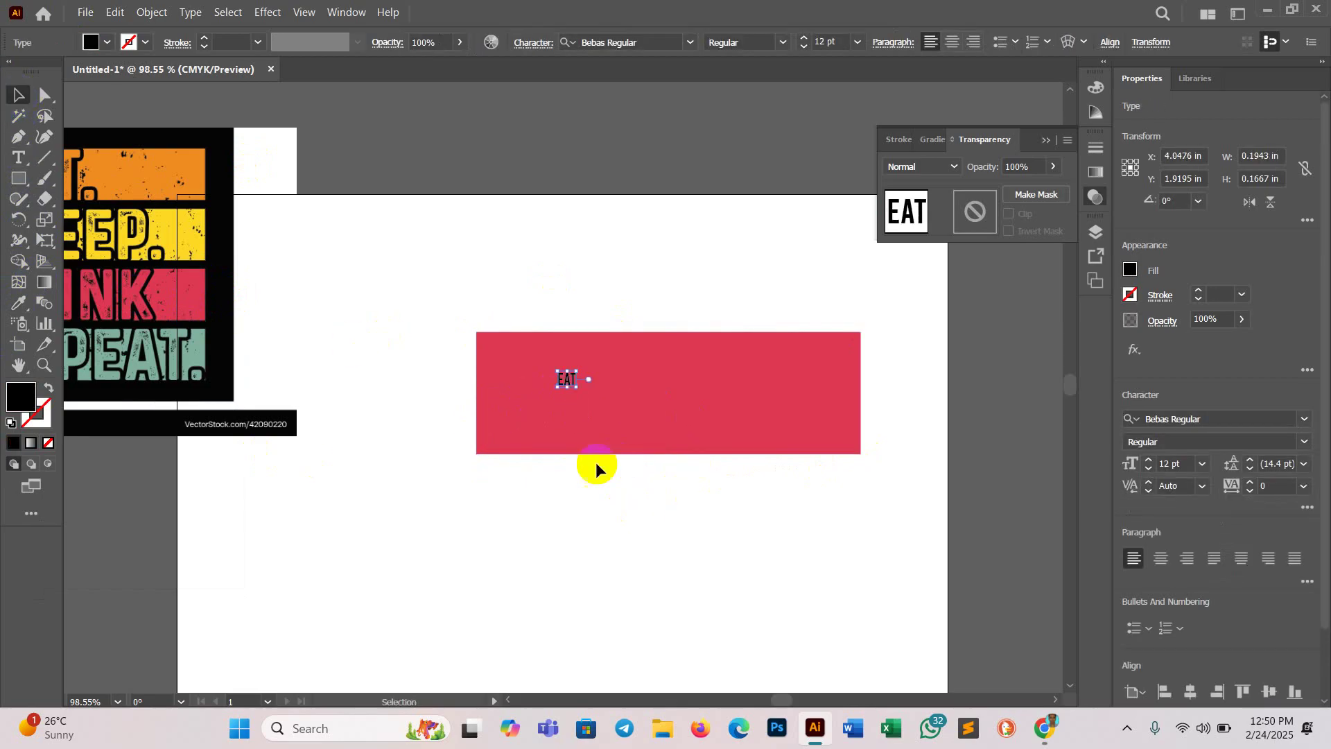
mouse_move(576, 386)
left_mouse_down()
mouse_move(660, 438)
mouse_move(579, 386)
mouse_move(559, 389)
mouse_move(575, 402)
left_mouse_up()
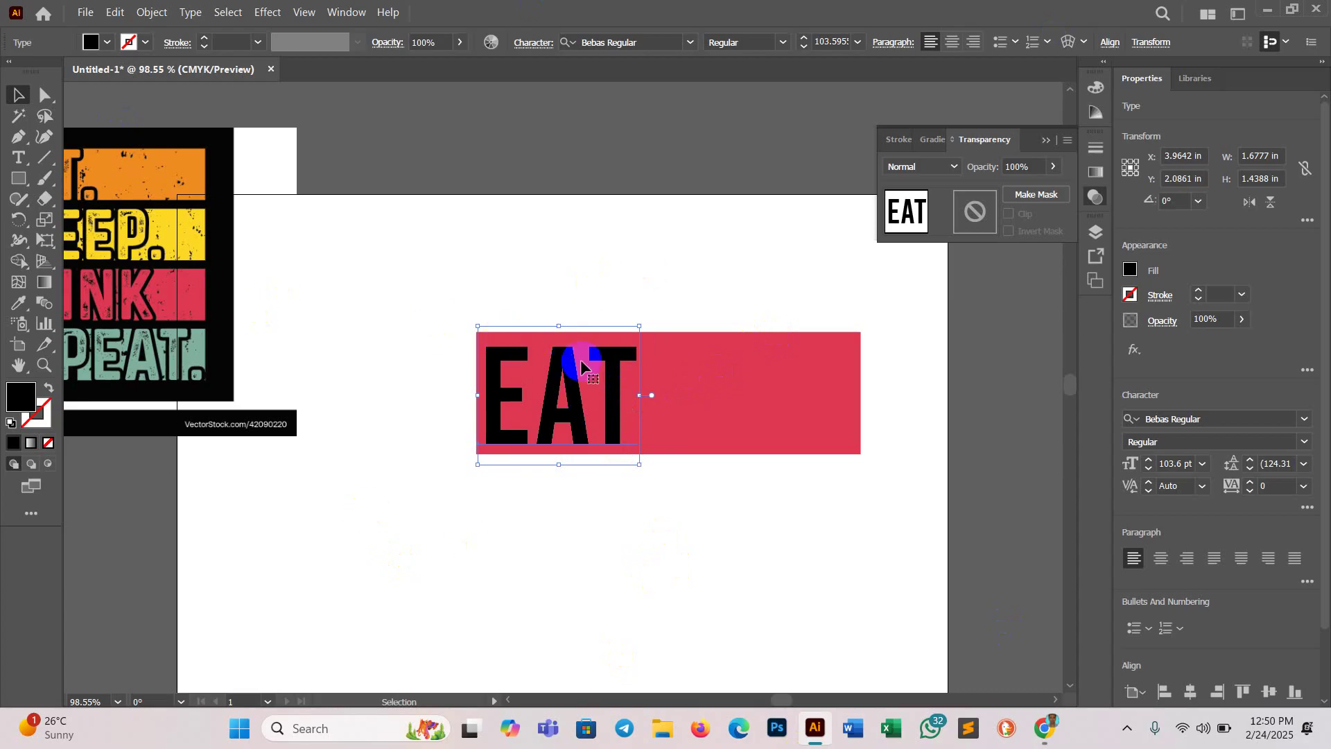
Step: Expand the EAT text into shapes and offset its paths by 0.05 in with miter joins
left_click(152, 12)
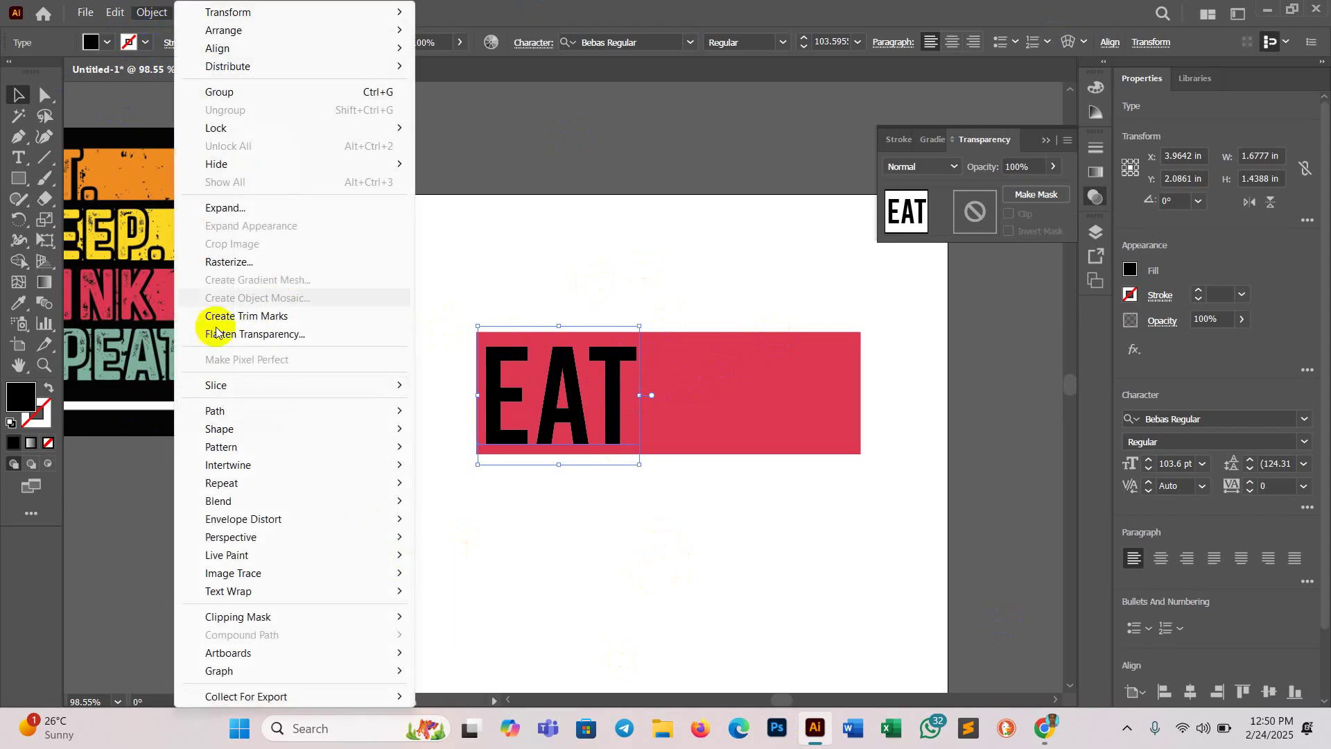
left_click(219, 208)
left_click(677, 585)
left_click(154, 12)
mouse_move(297, 555)
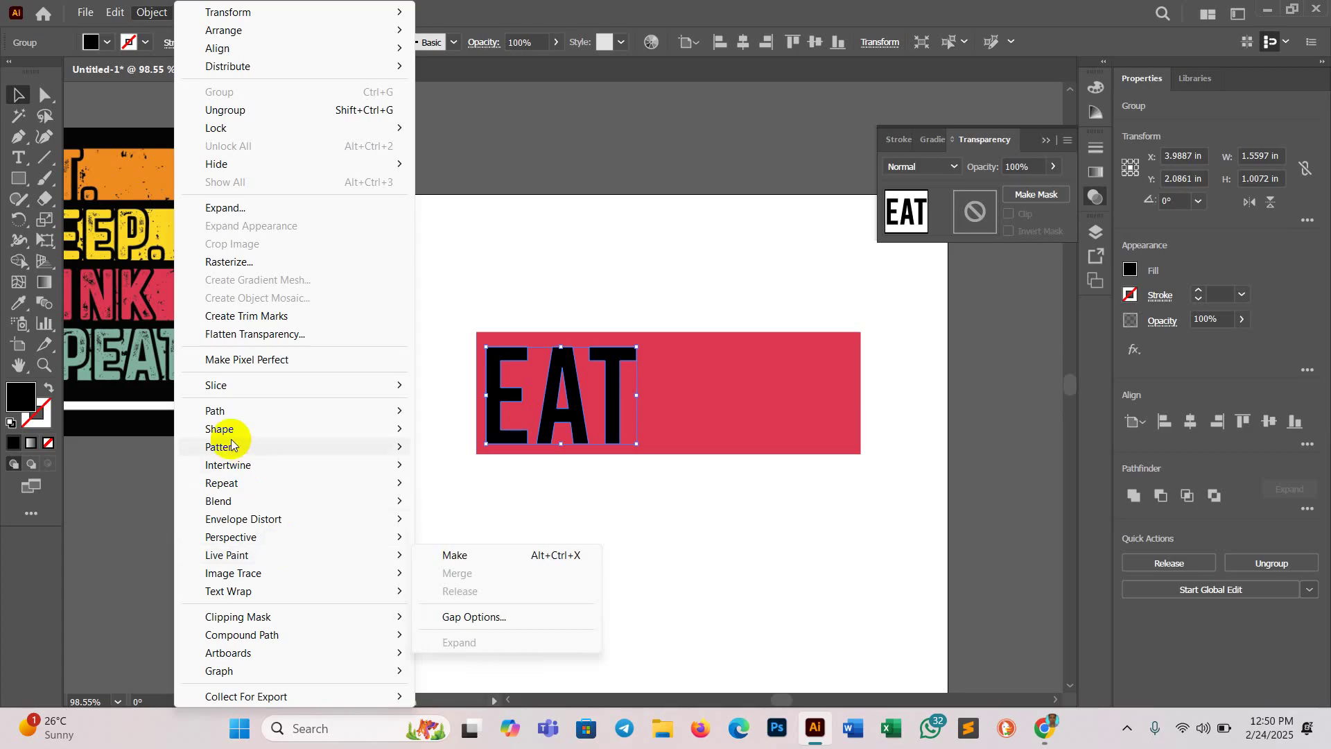
mouse_move(372, 415)
left_click(484, 473)
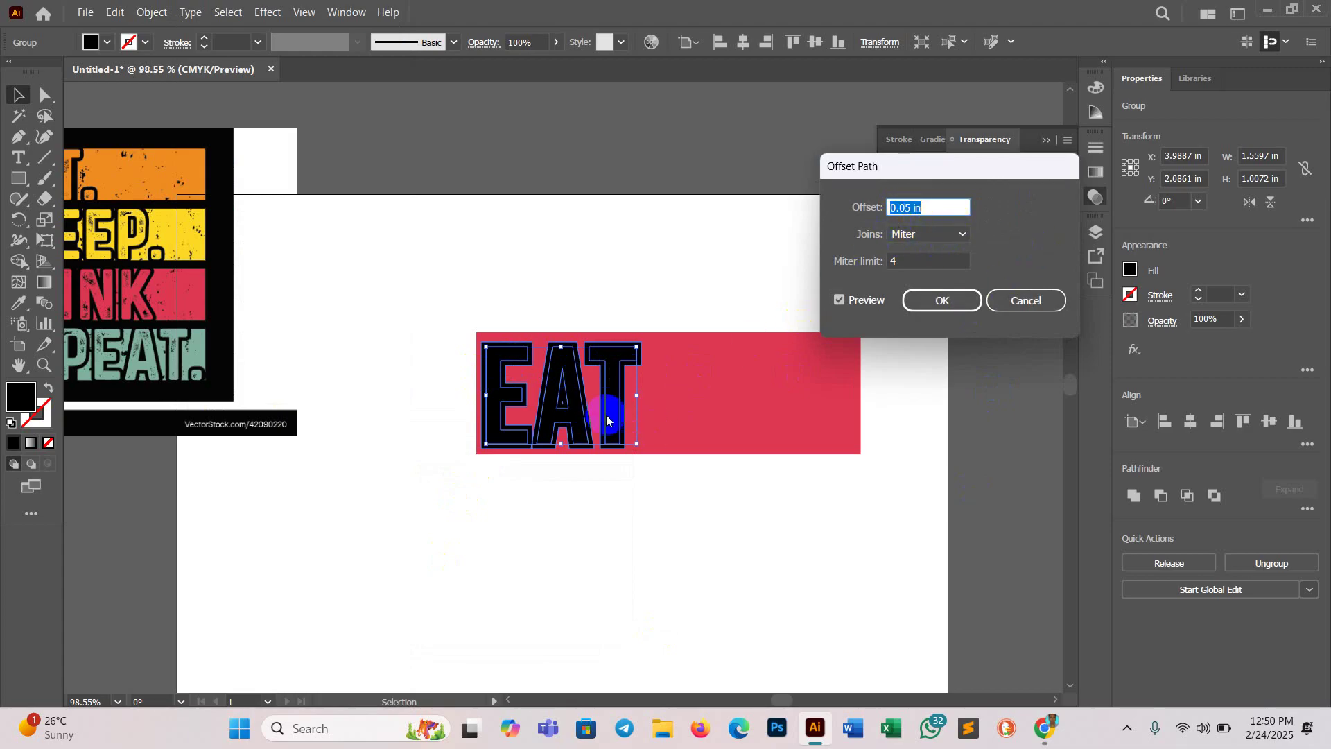
left_click(943, 301)
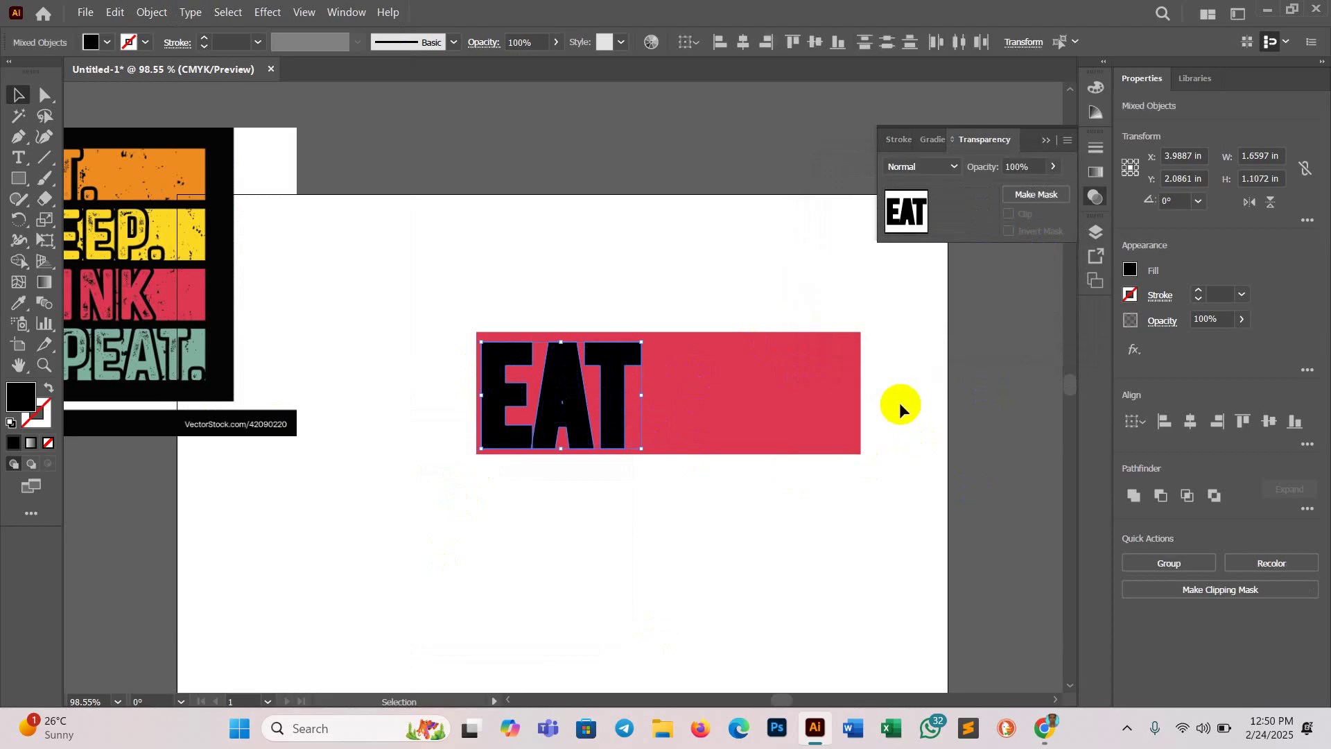
Step: Cut the offset EAT outline and make an opacity mask on the red bar
key("a")
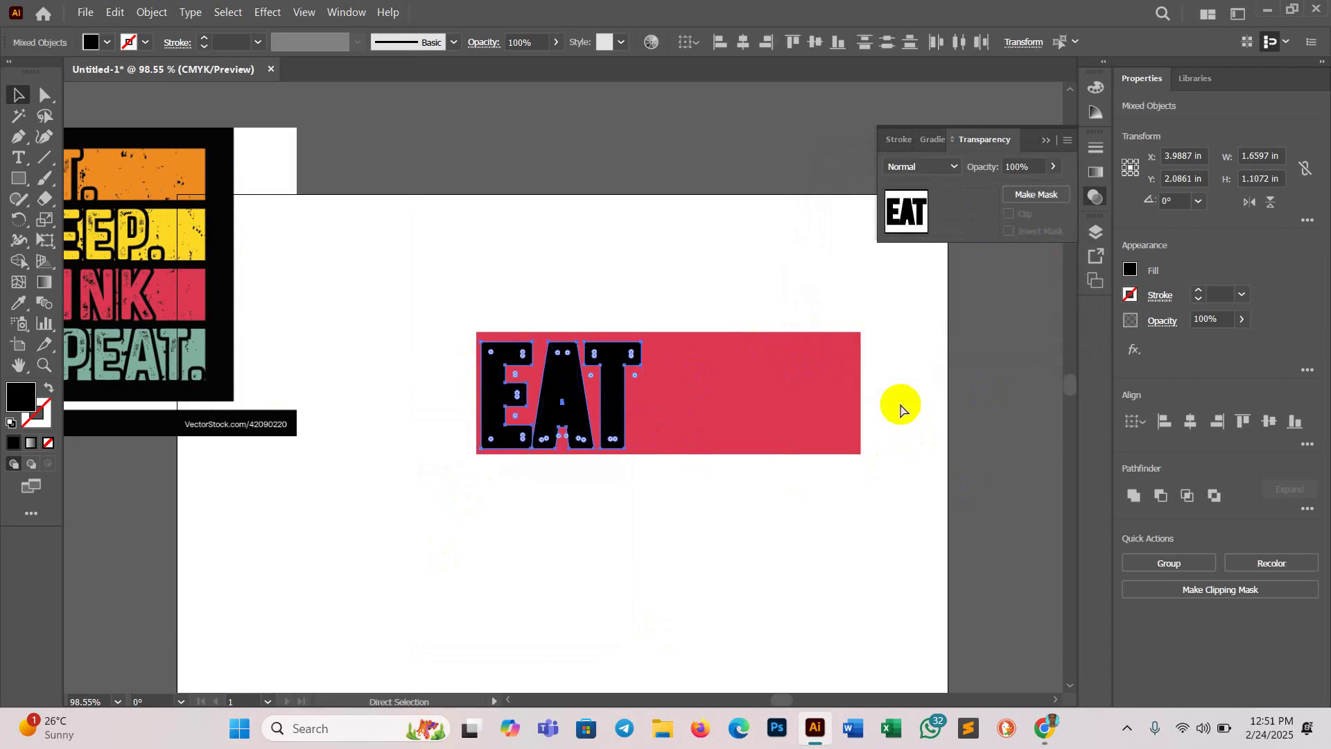
left_click(900, 410)
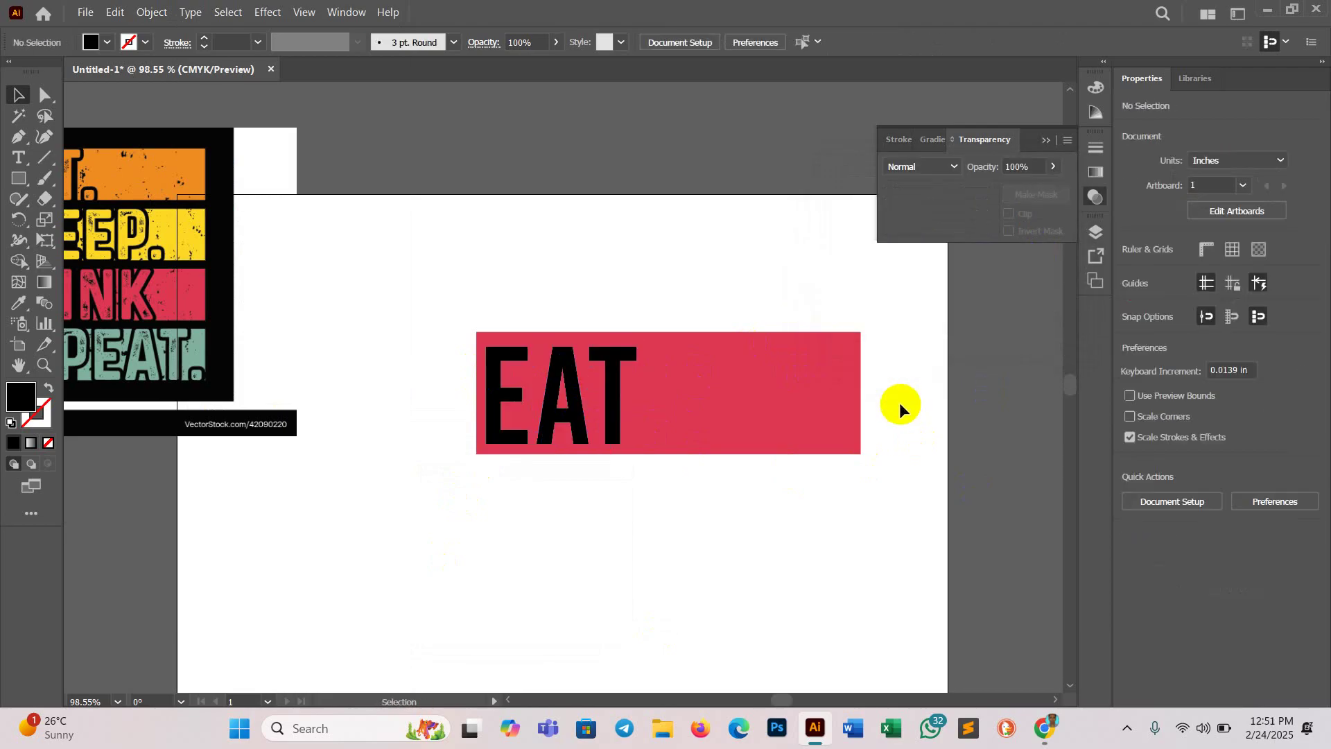
left_click(831, 389)
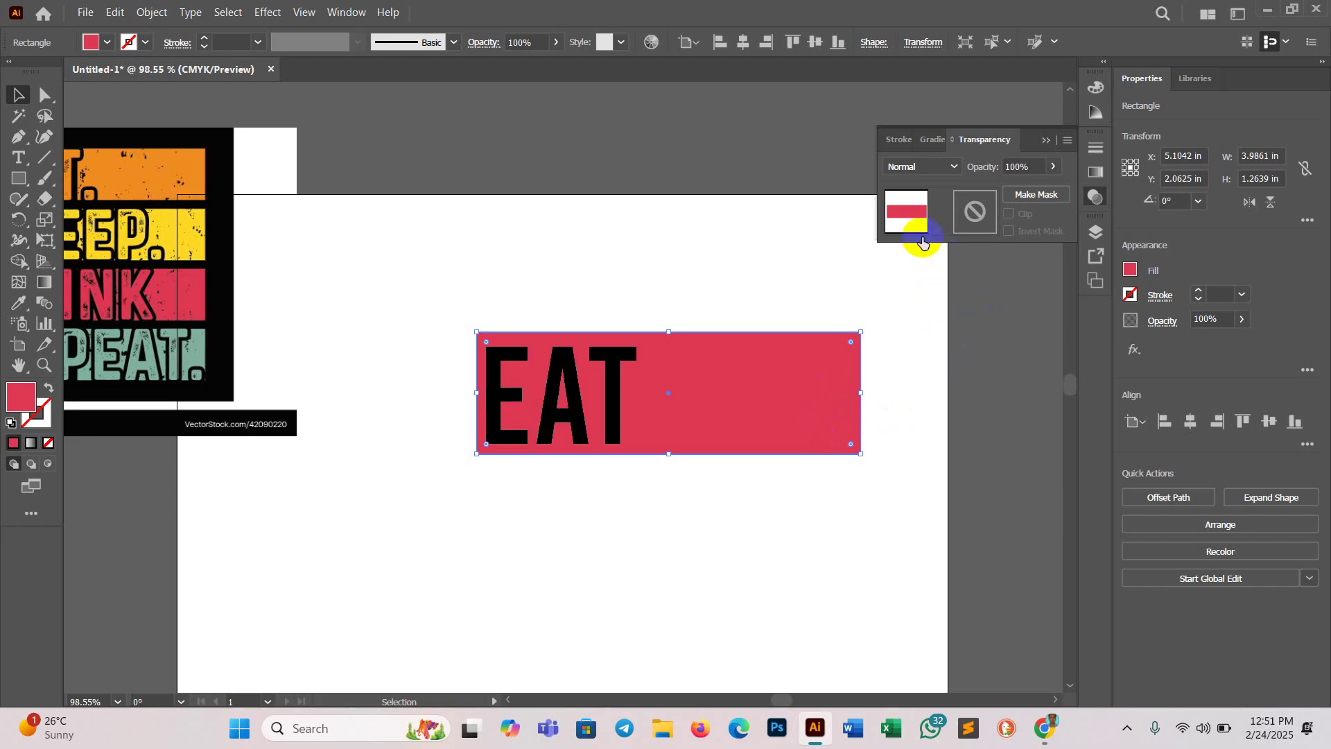
left_click(1050, 196)
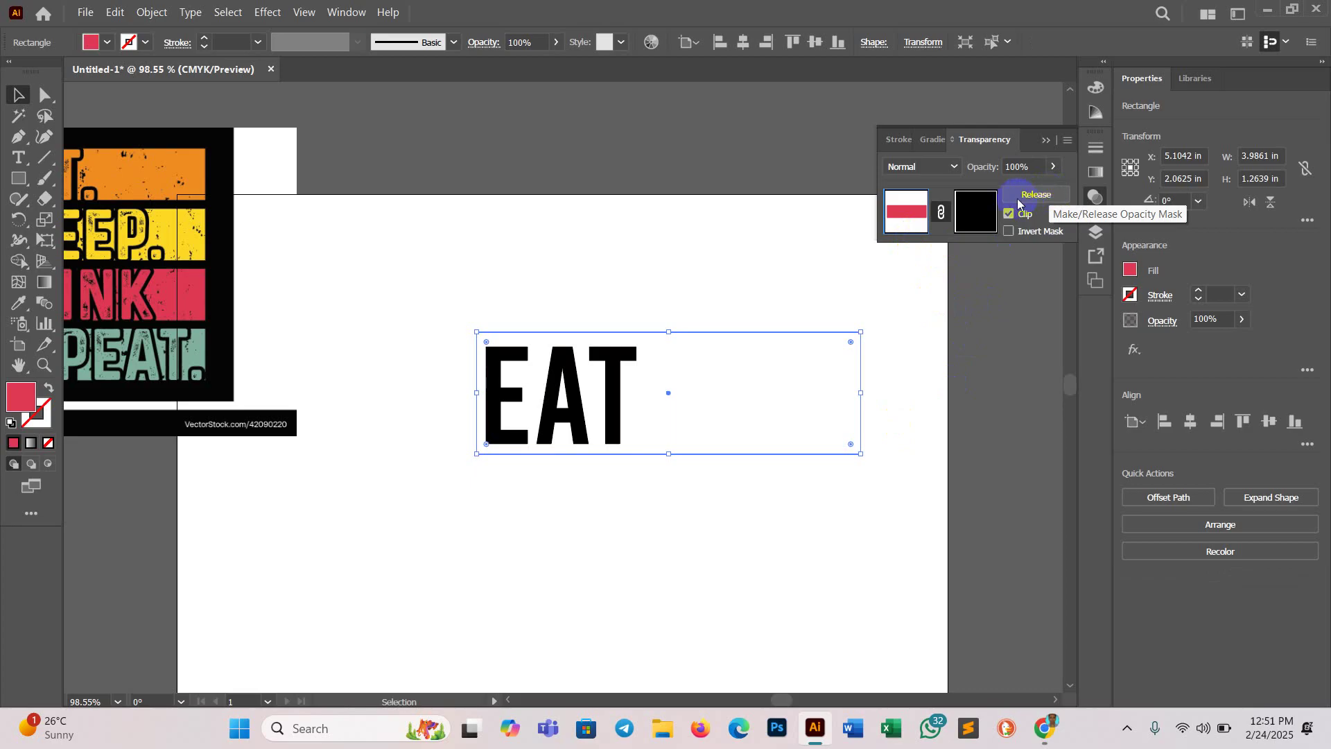
Step: Turn off Clip for the bar's opacity mask, paste the cut EAT outline in place inside it, and leave mask editing
left_click(984, 220)
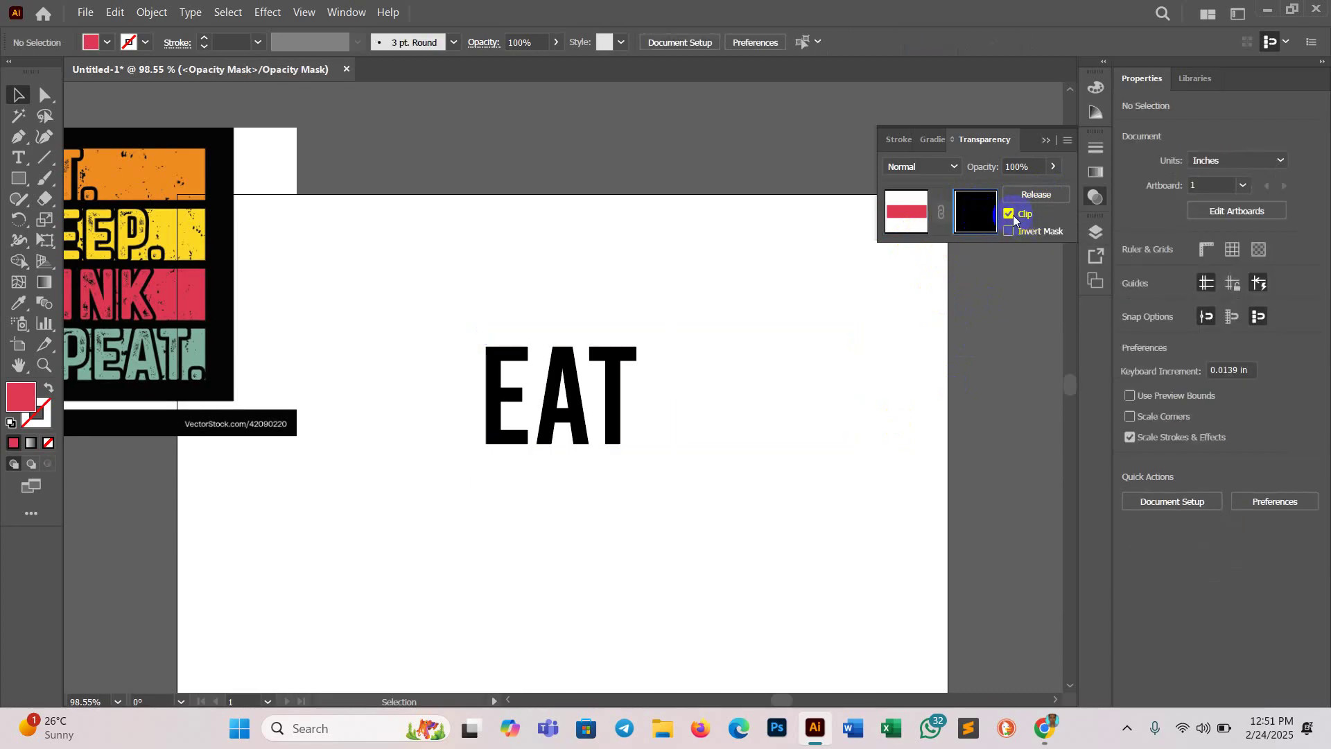
left_click(1009, 214)
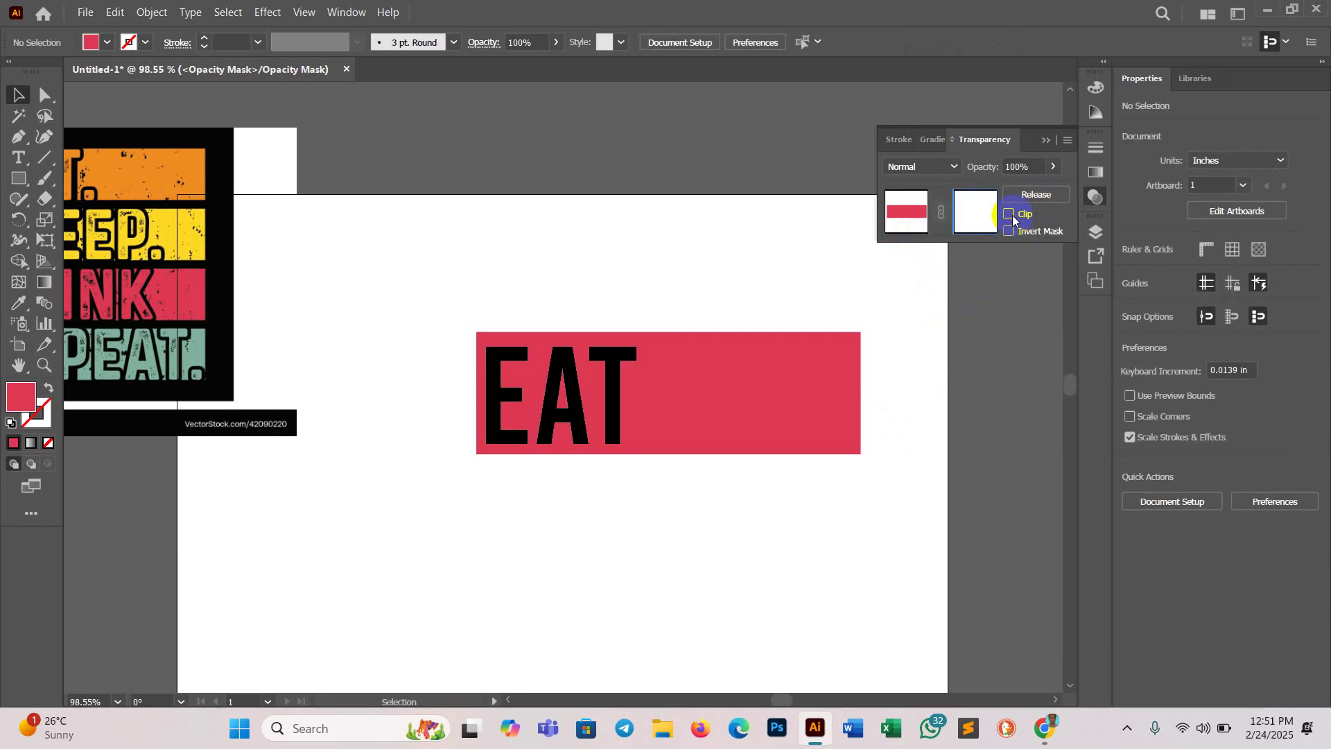
key("ctrl+f")
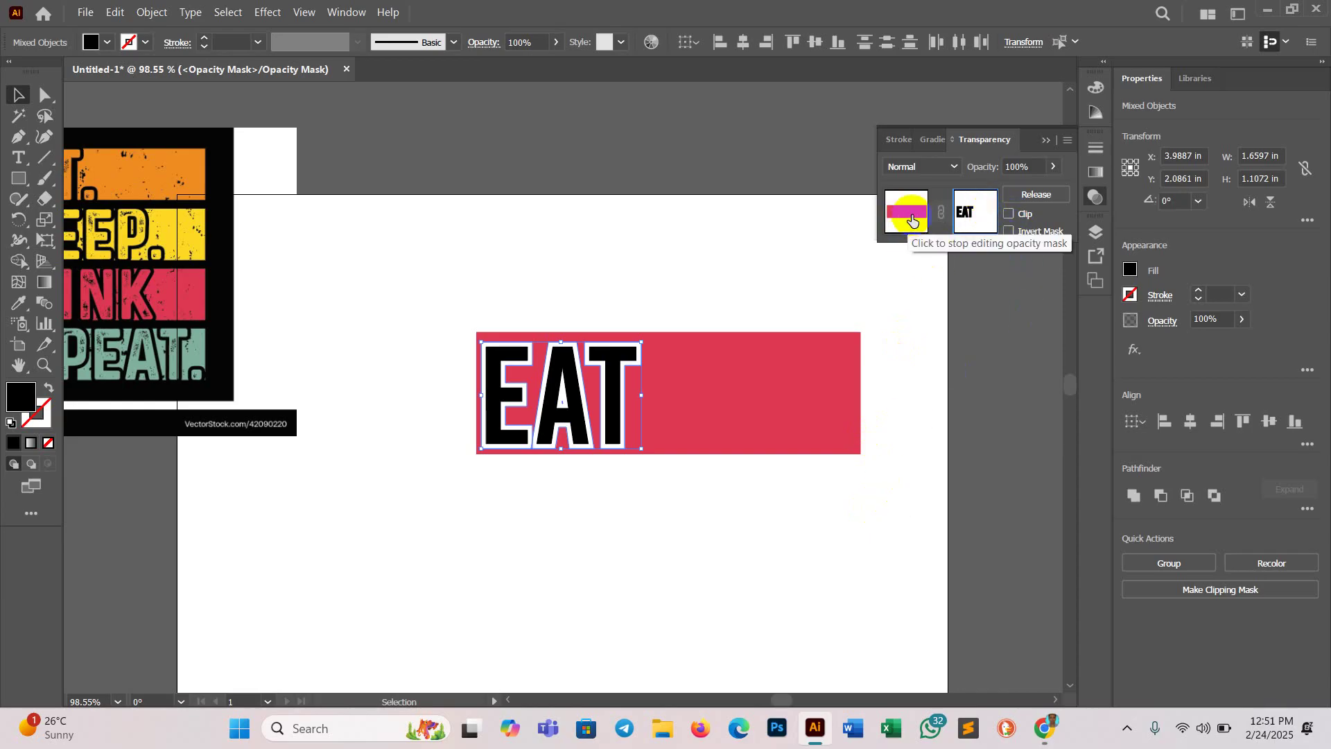
left_click(911, 221)
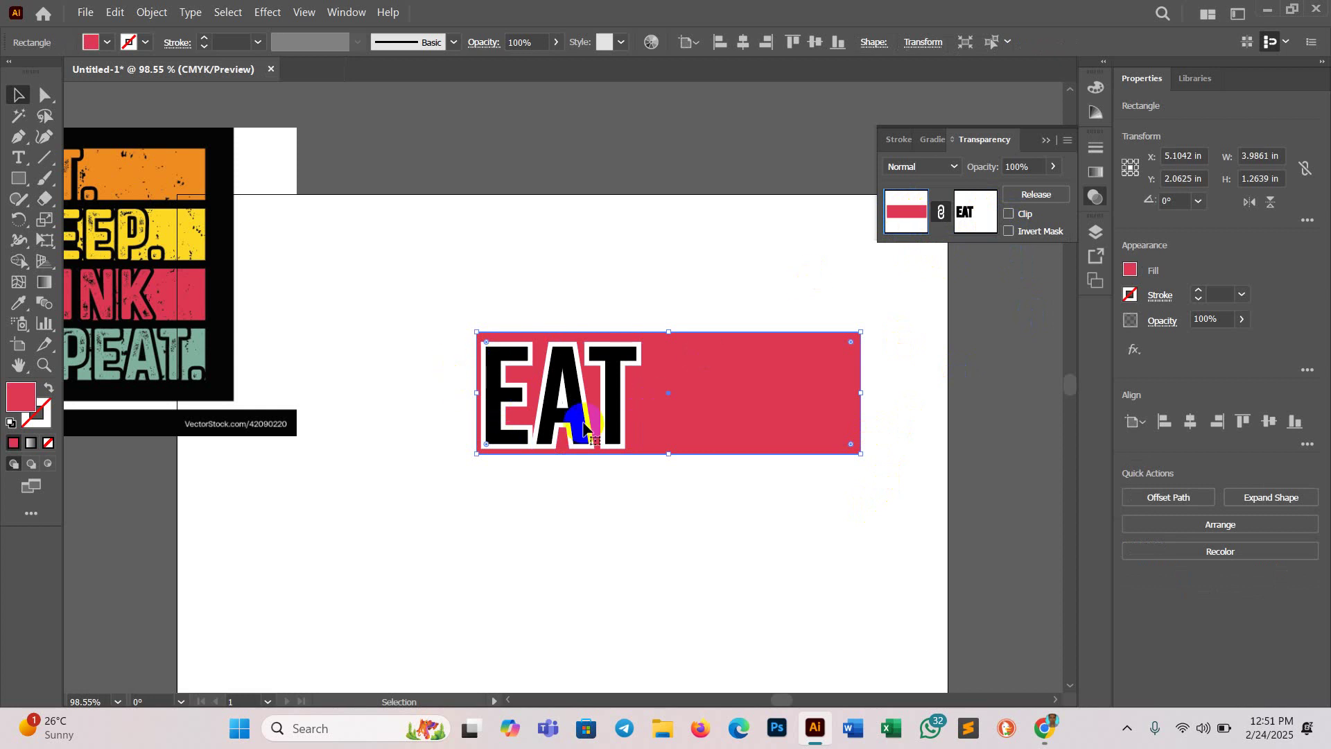
left_click(558, 422)
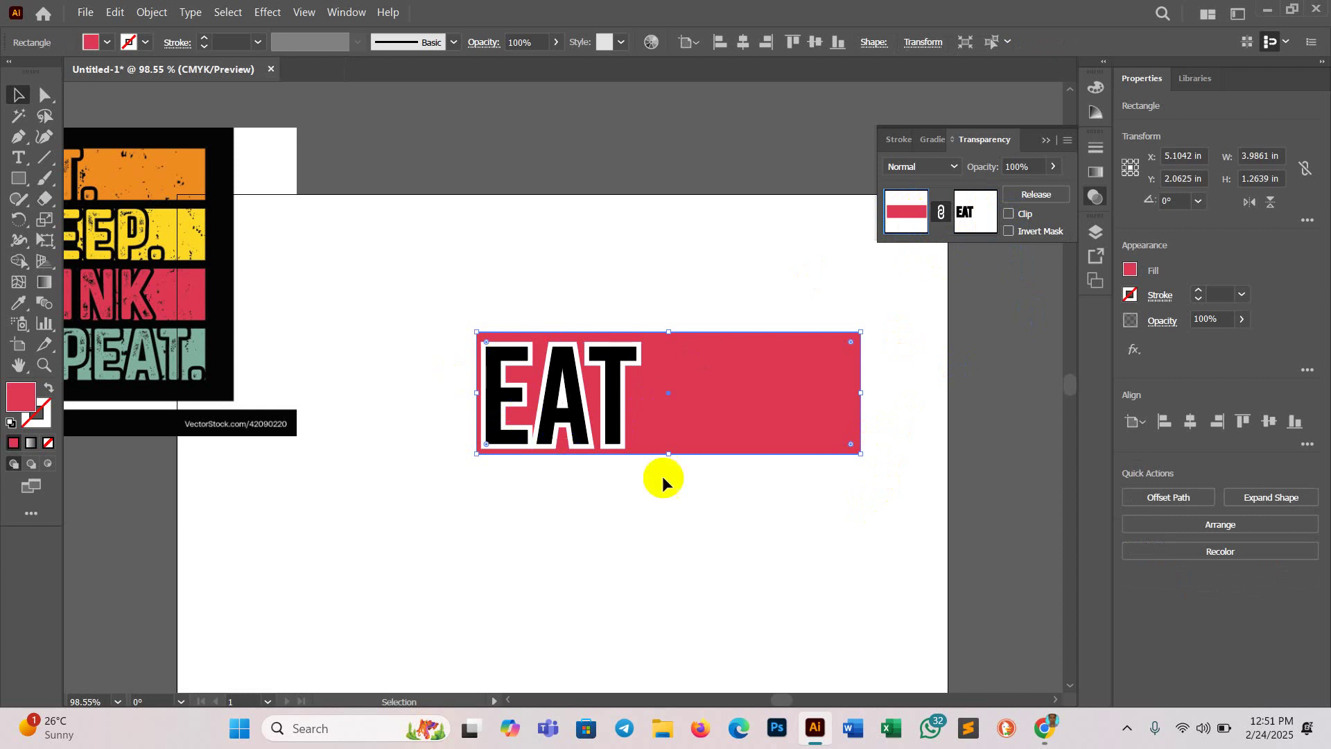
left_click(667, 592)
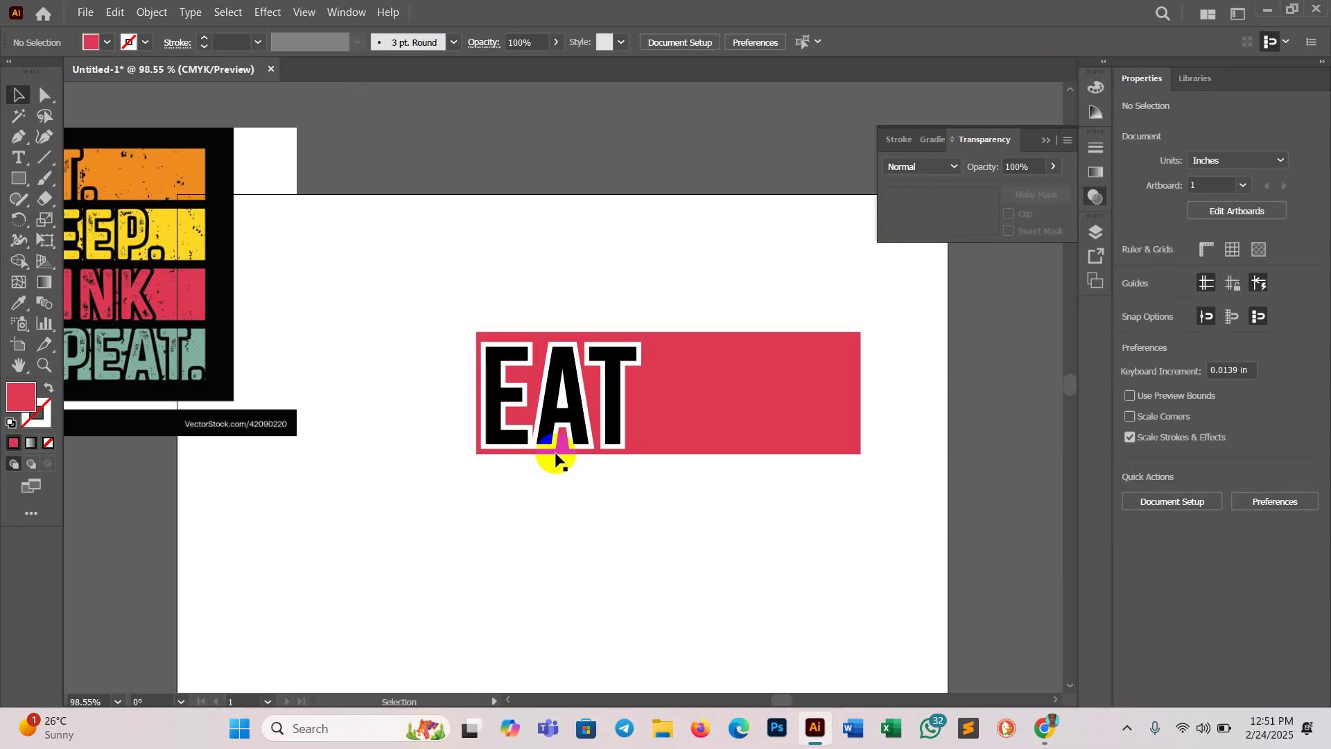
Step: Draw a rounded rectangle about 5.31 by 2.22 in over the bar and fill it with the orange sampled from the reference's EAT row
left_click_drag(22, 176, 101, 186)
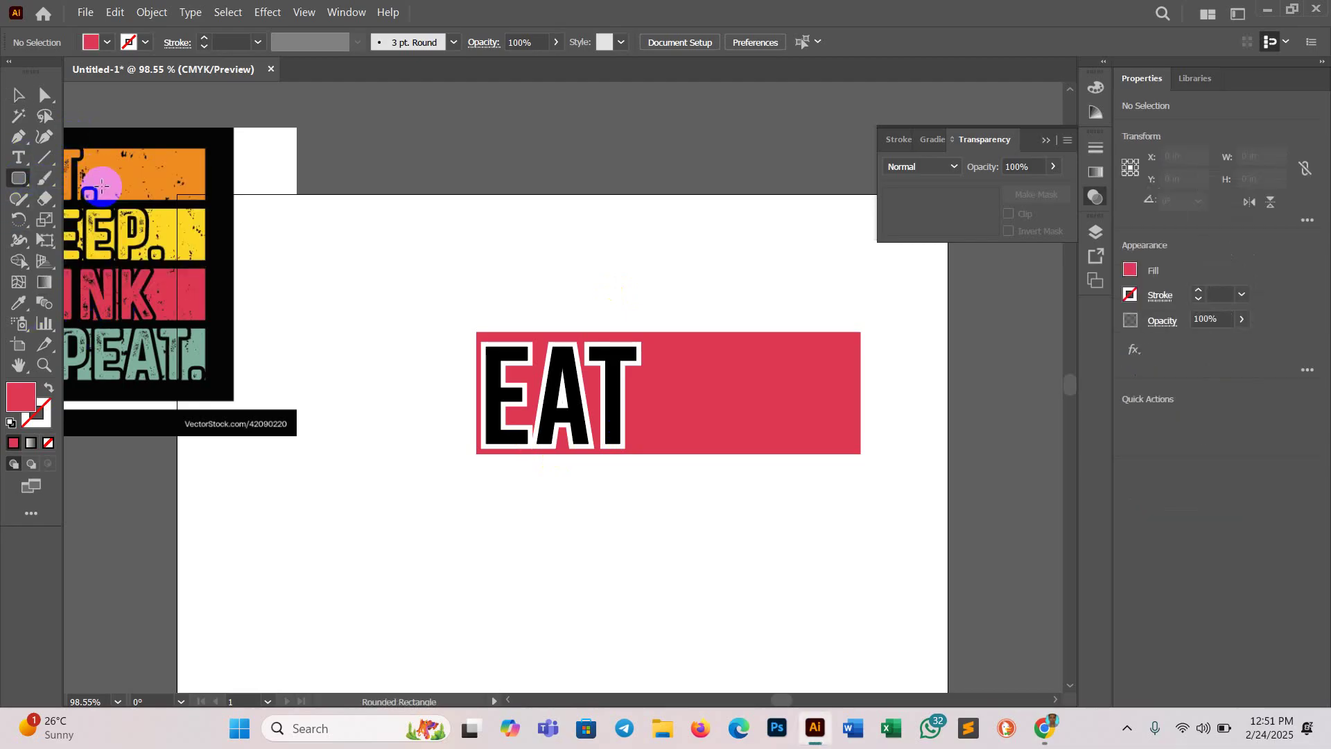
left_click_drag(408, 285, 920, 502)
left_click(19, 95)
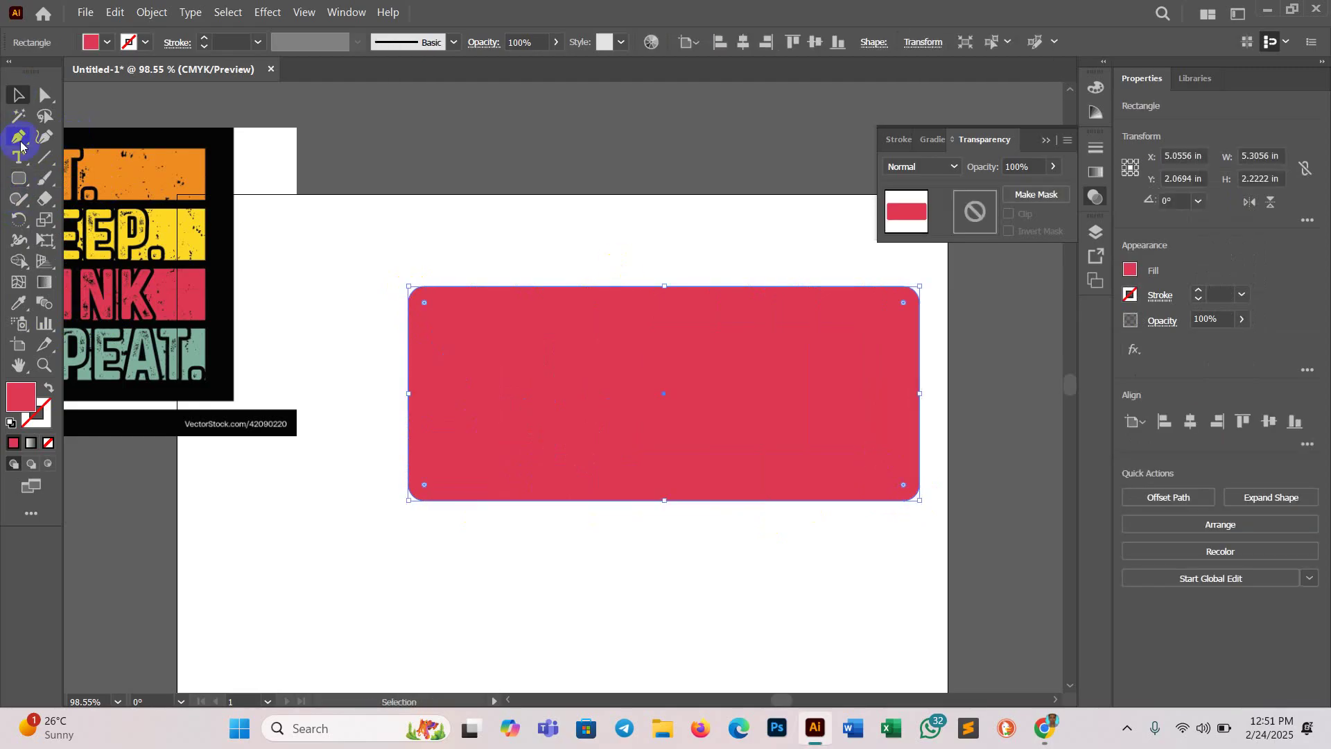
left_click(19, 303)
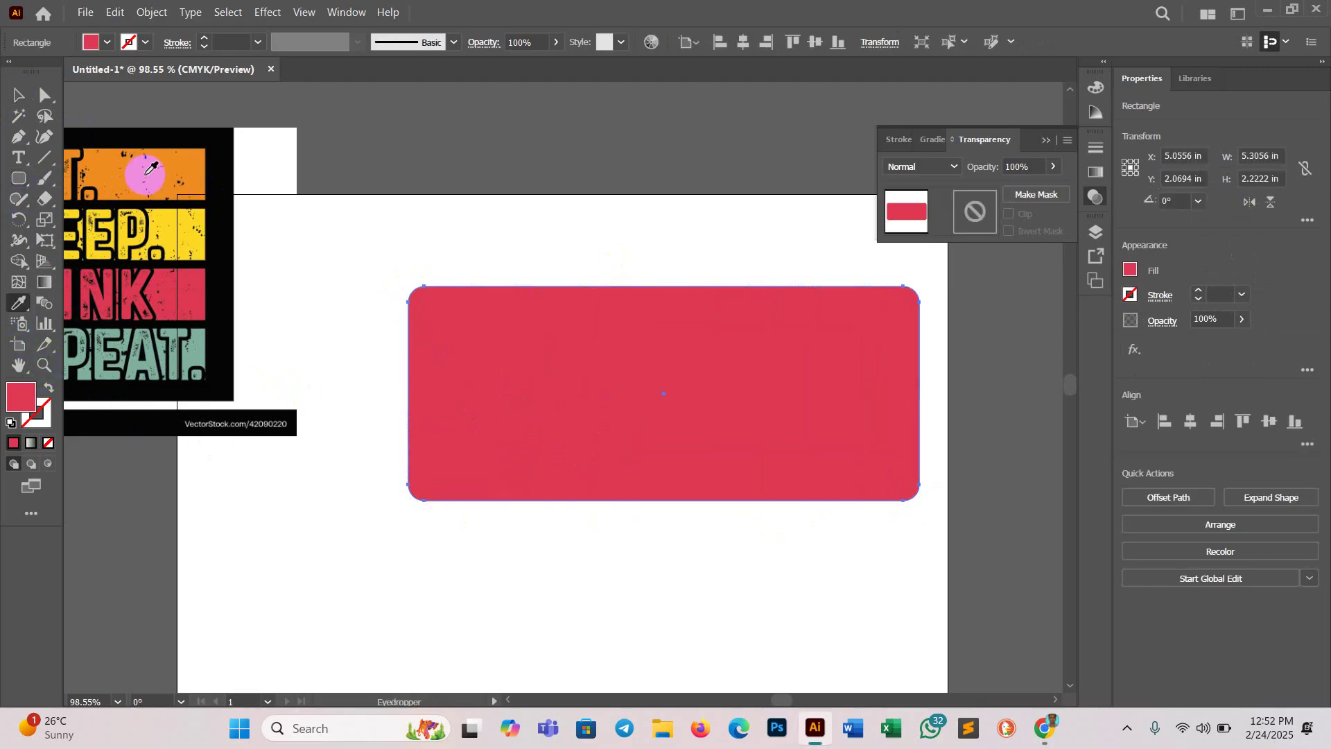
left_click(162, 164)
Step: Send the orange rounded rectangle to the back, behind the red bar and EAT letters
left_click(19, 95)
left_click(673, 405)
right_click(674, 405)
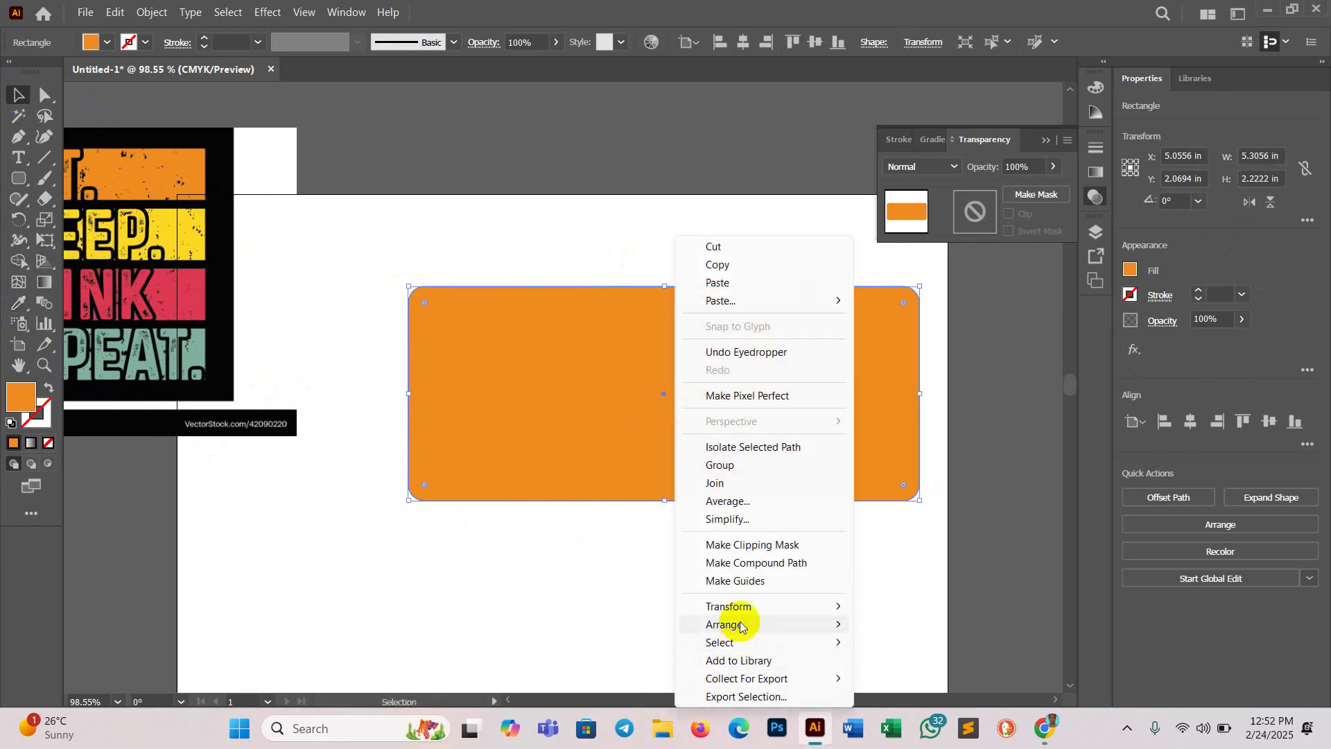
mouse_move(829, 626)
left_click(927, 678)
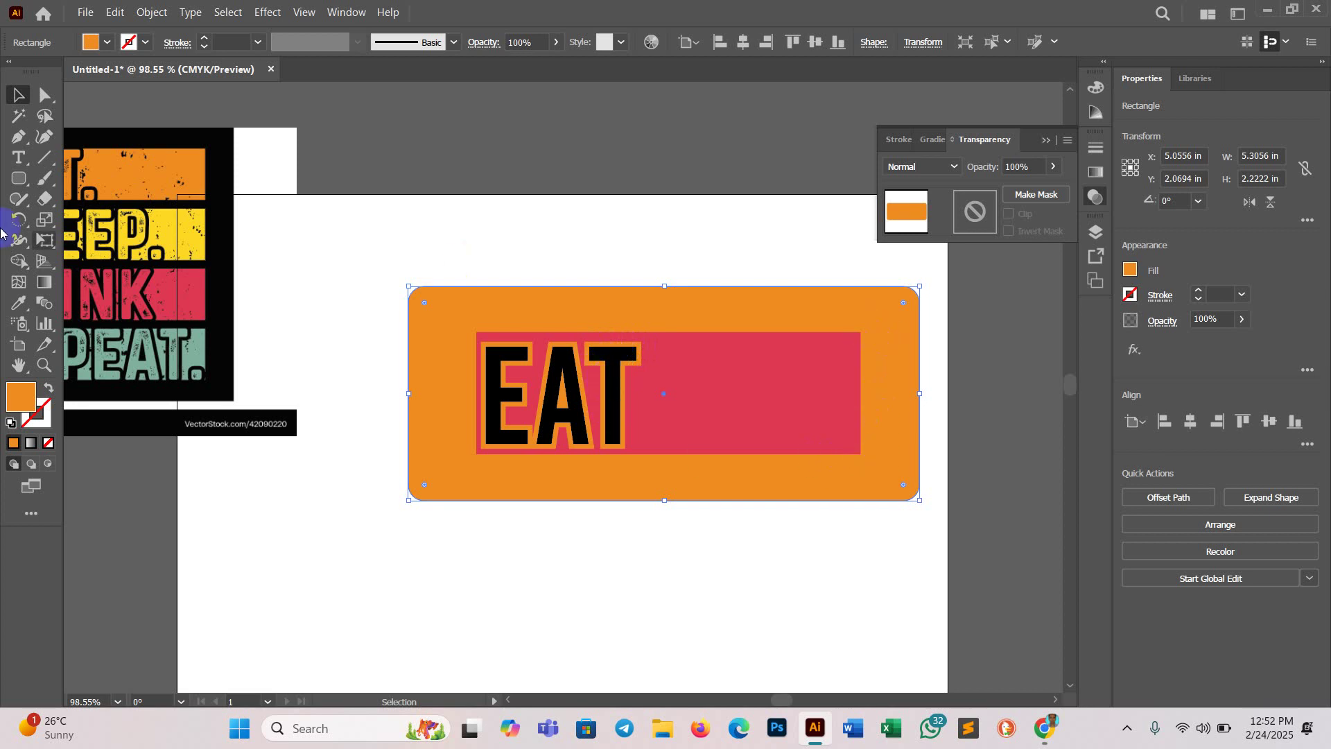
Step: Try the reference's teal, yellow, orange and red as the rounded background's fill, ending with the orange of the EAT row
left_click(18, 303)
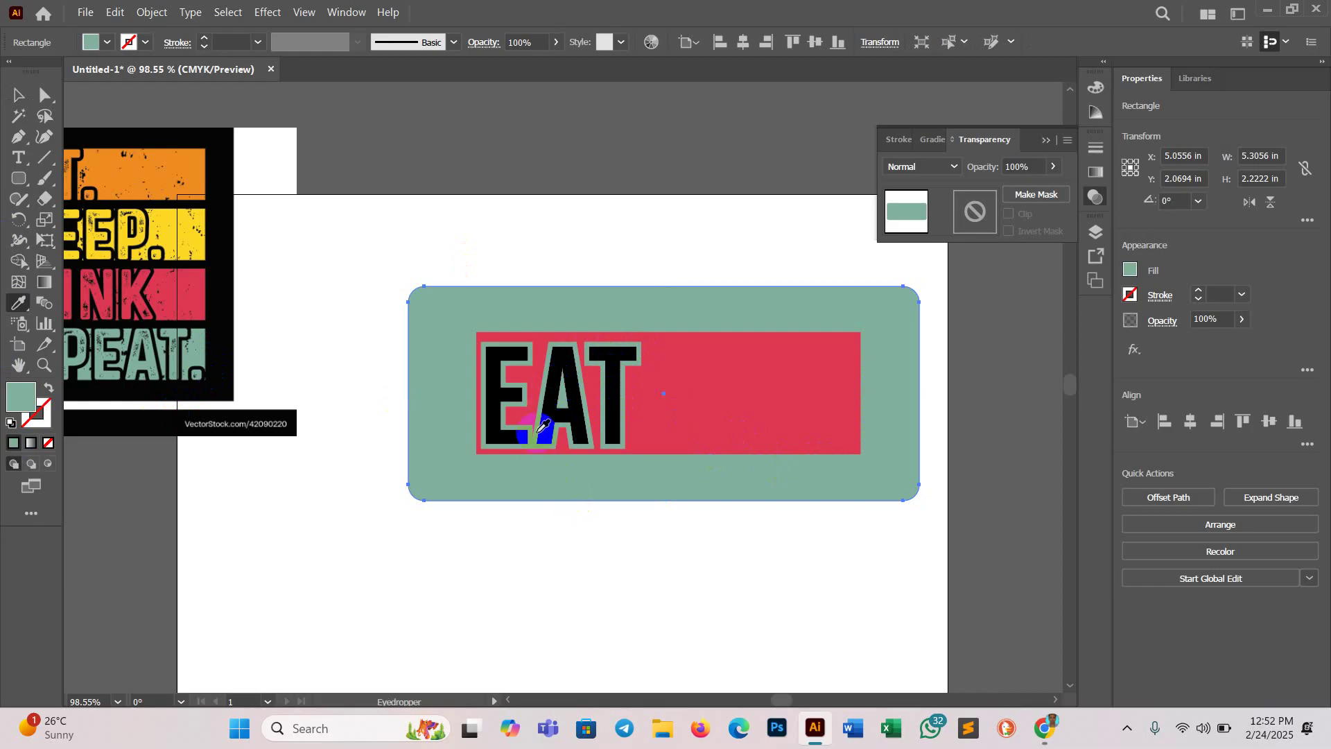
left_click(504, 373)
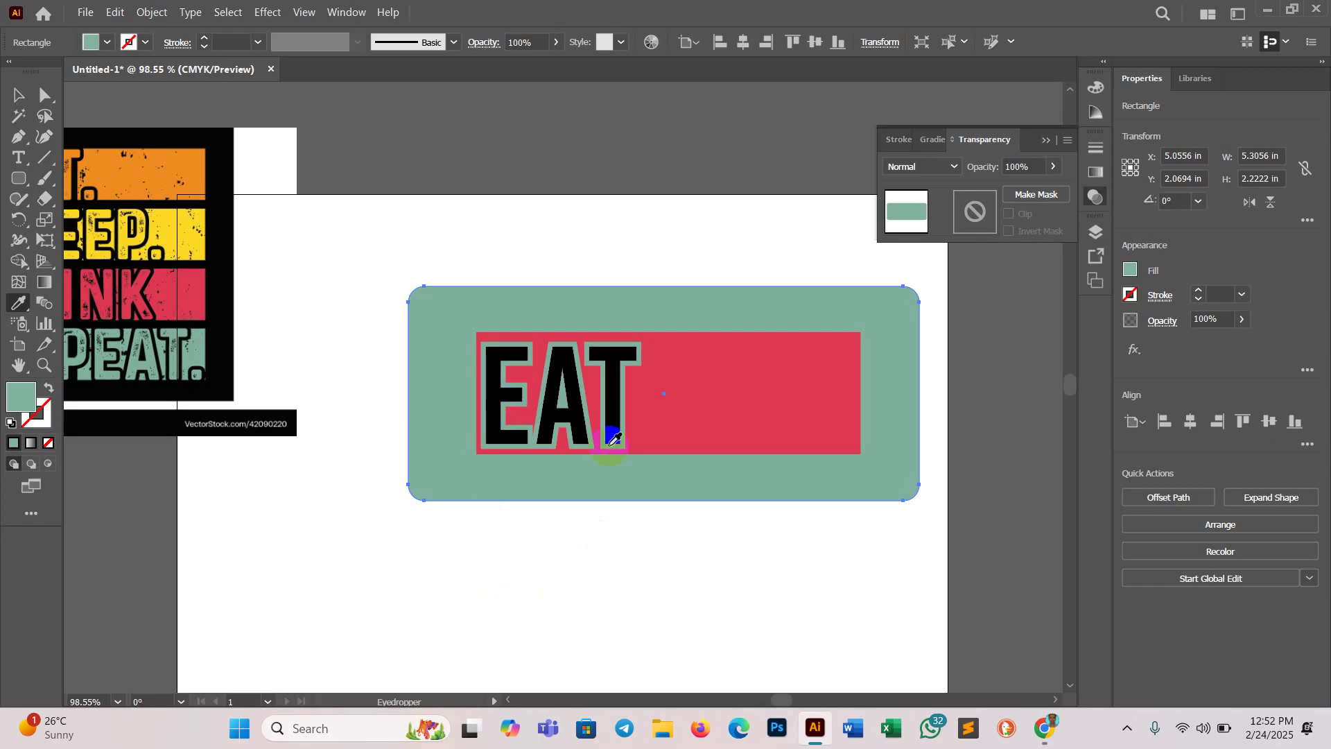
left_click(169, 227)
left_click(164, 171)
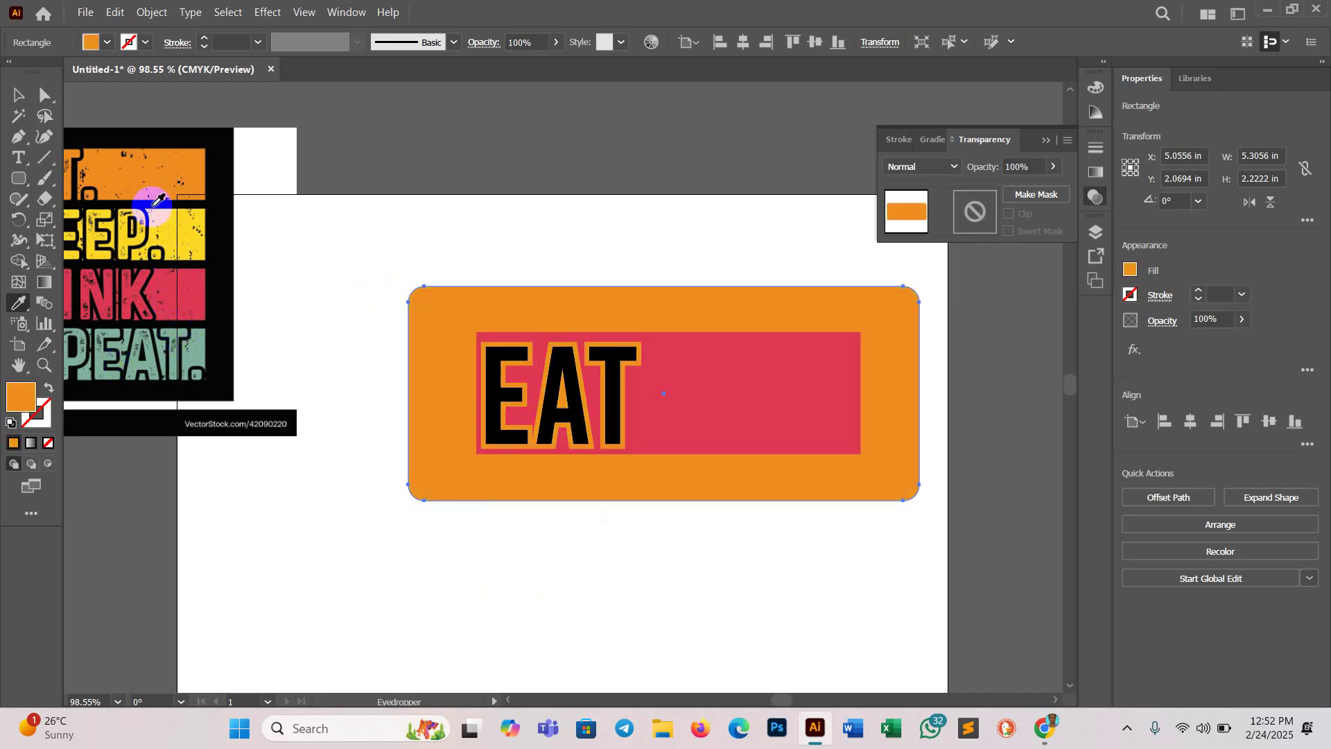
left_click(186, 294)
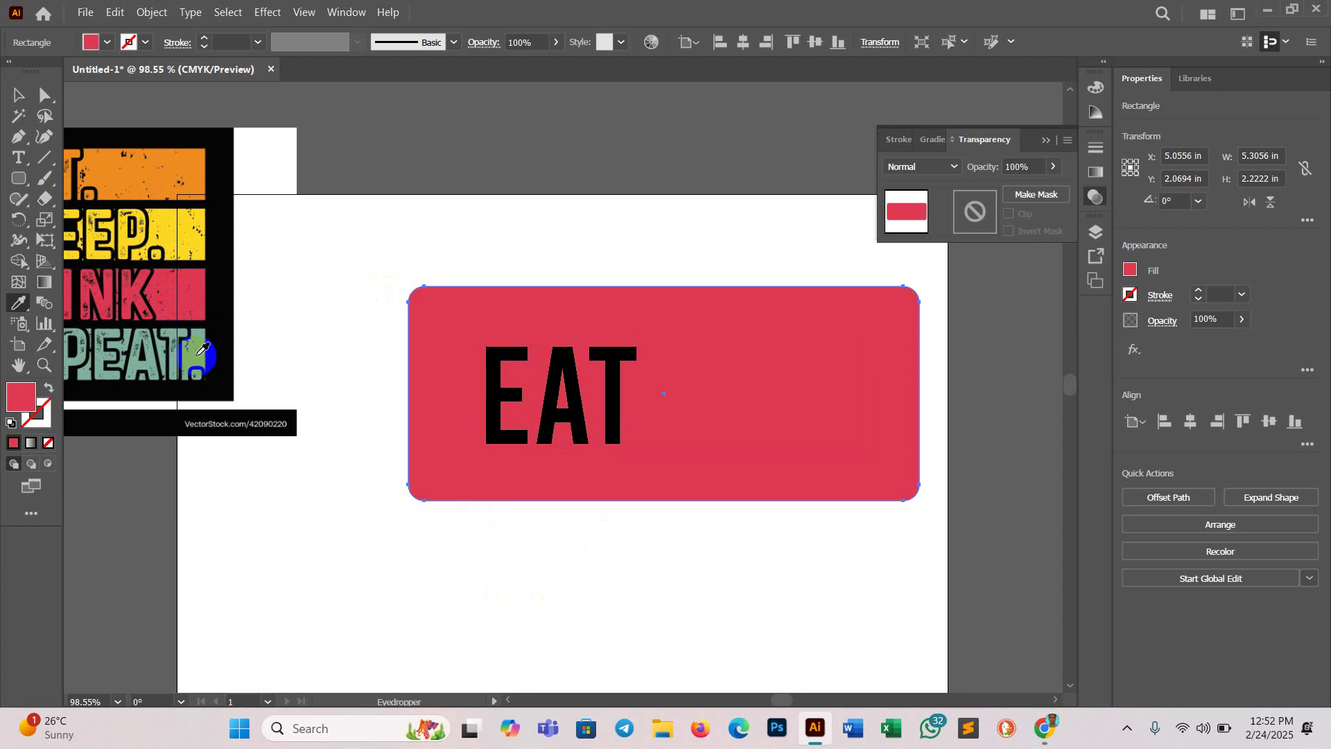
left_click(204, 355)
left_click(92, 193)
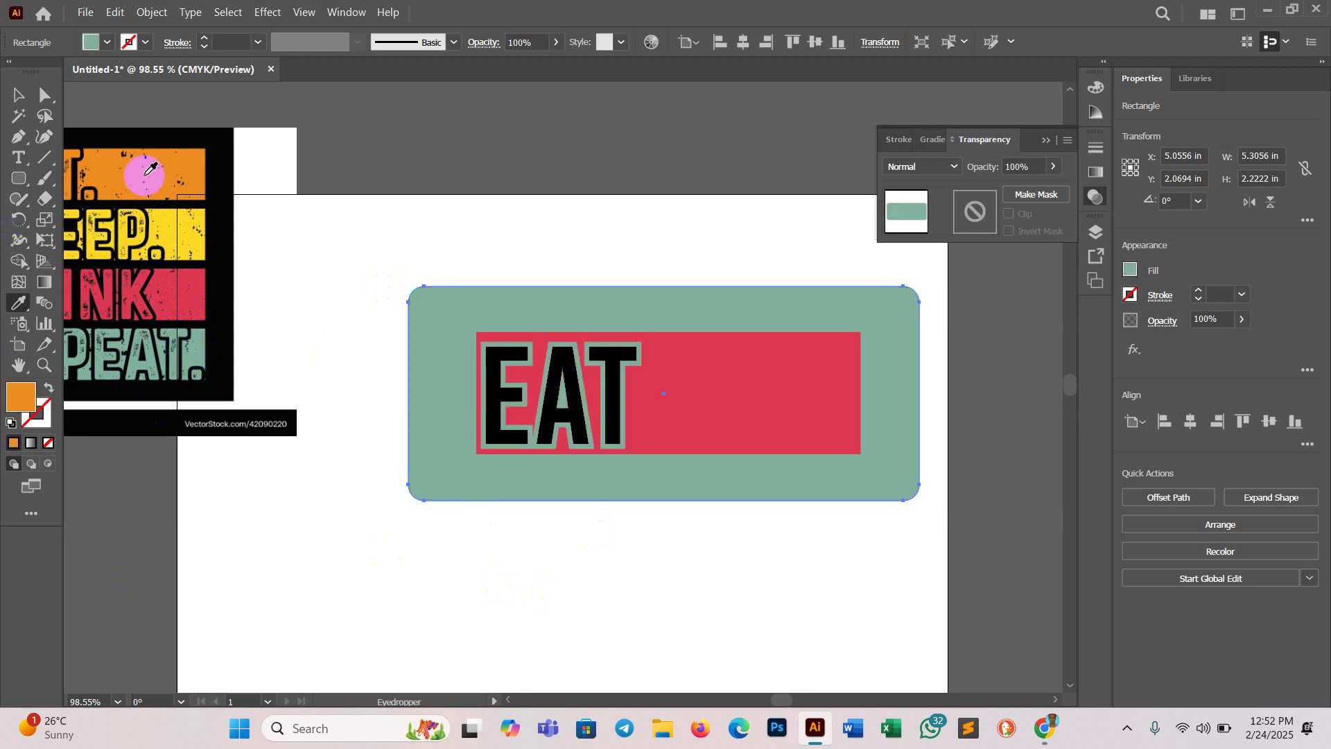
Step: Select the rounded background, red bar and EAT letters together and delete them from the artboard
left_click(18, 94)
left_click_drag(449, 235, 746, 504)
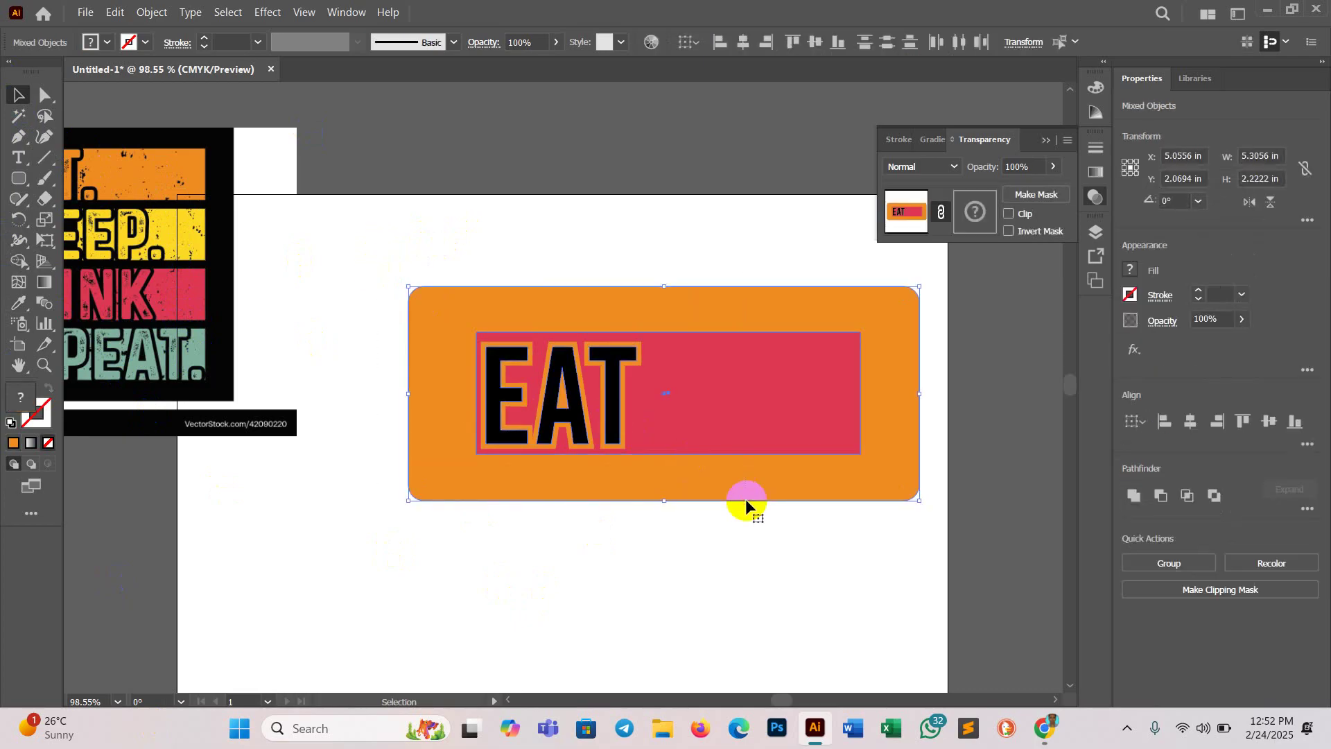
key("Delete")
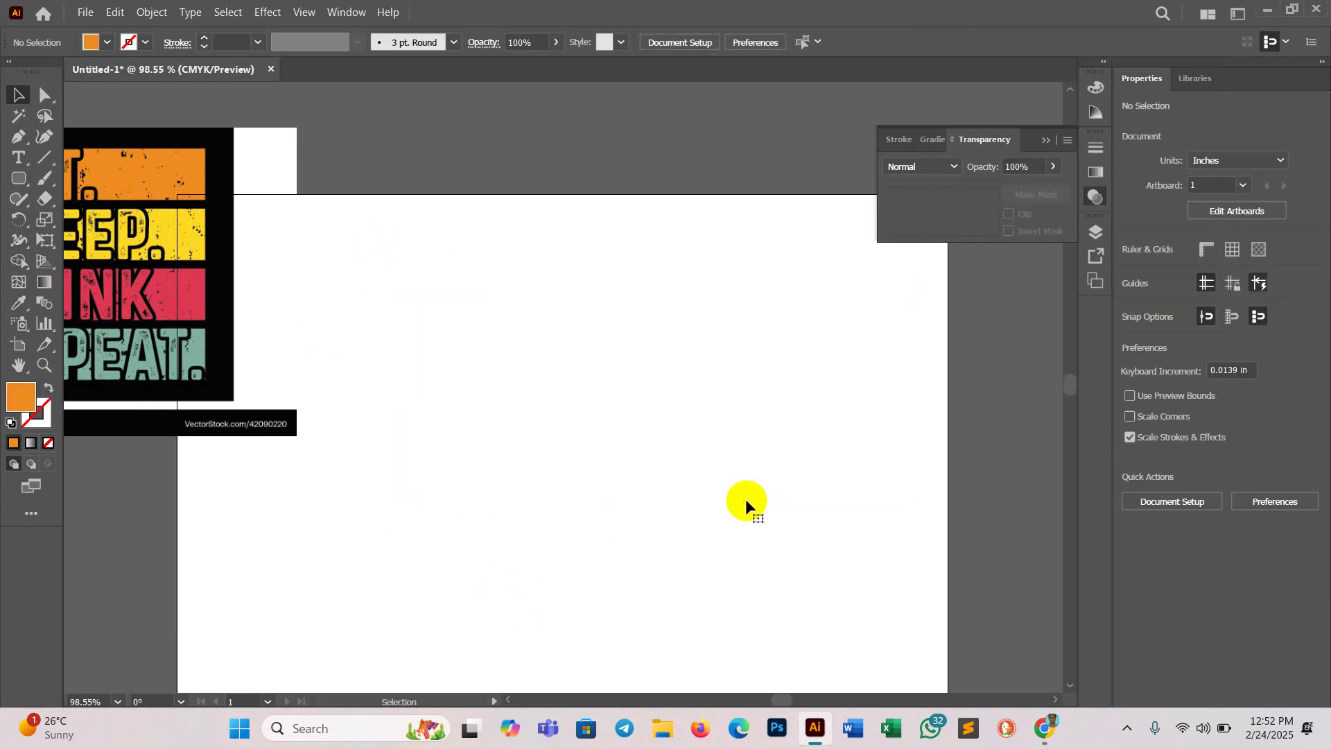
Step: Add the text EAT in Bebas Regular on the empty artboard and enlarge it to about 126.56 pt
left_click_drag(595, 546, 697, 493)
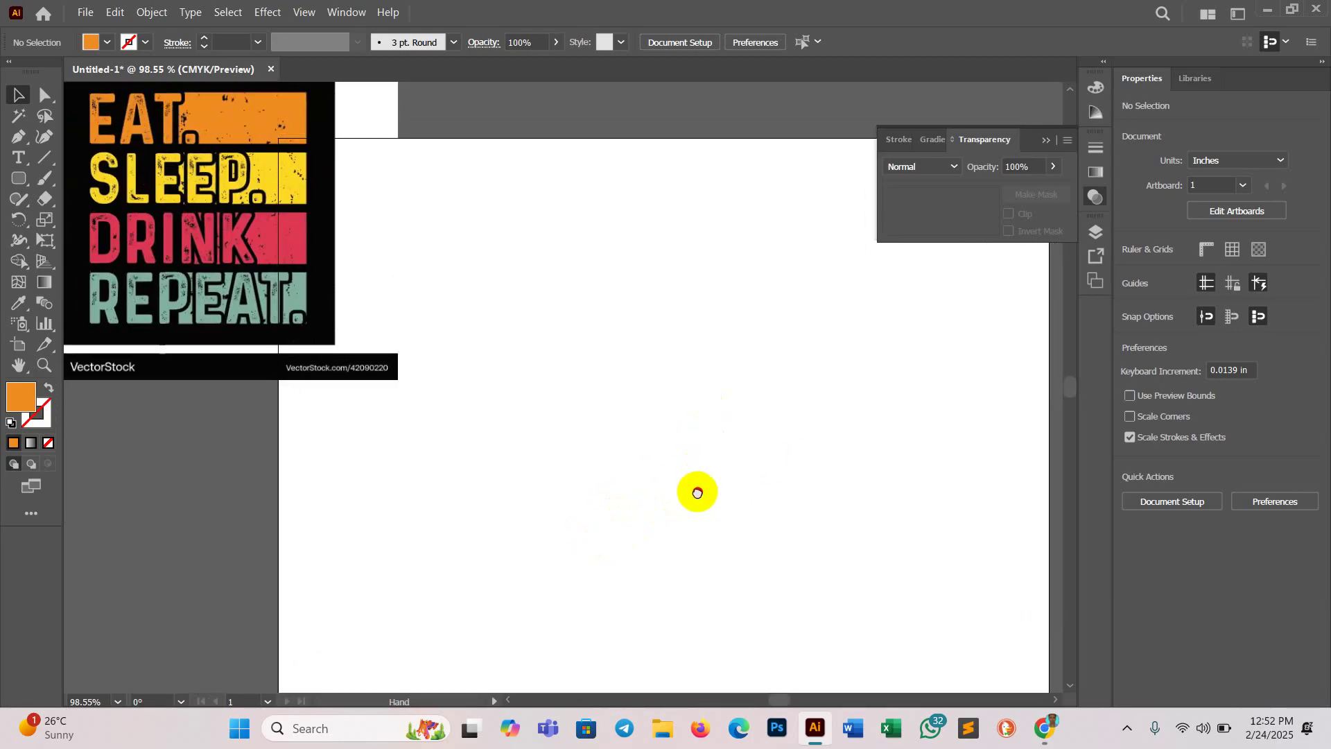
left_click(1059, 142)
left_click_drag(714, 416, 770, 437)
mouse_move(655, 453)
left_mouse_down()
mouse_move(687, 500)
mouse_move(677, 449)
left_mouse_up()
left_click(18, 157)
left_click(624, 362)
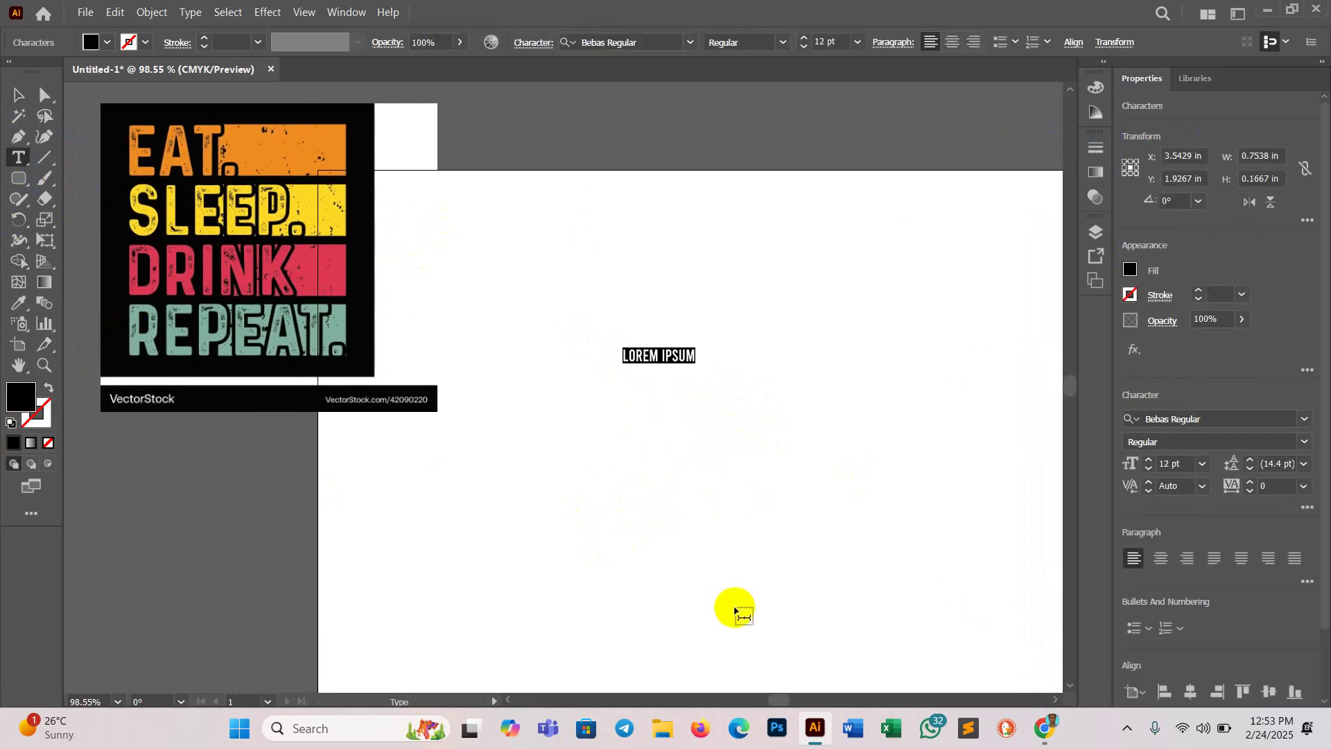
type("EAT")
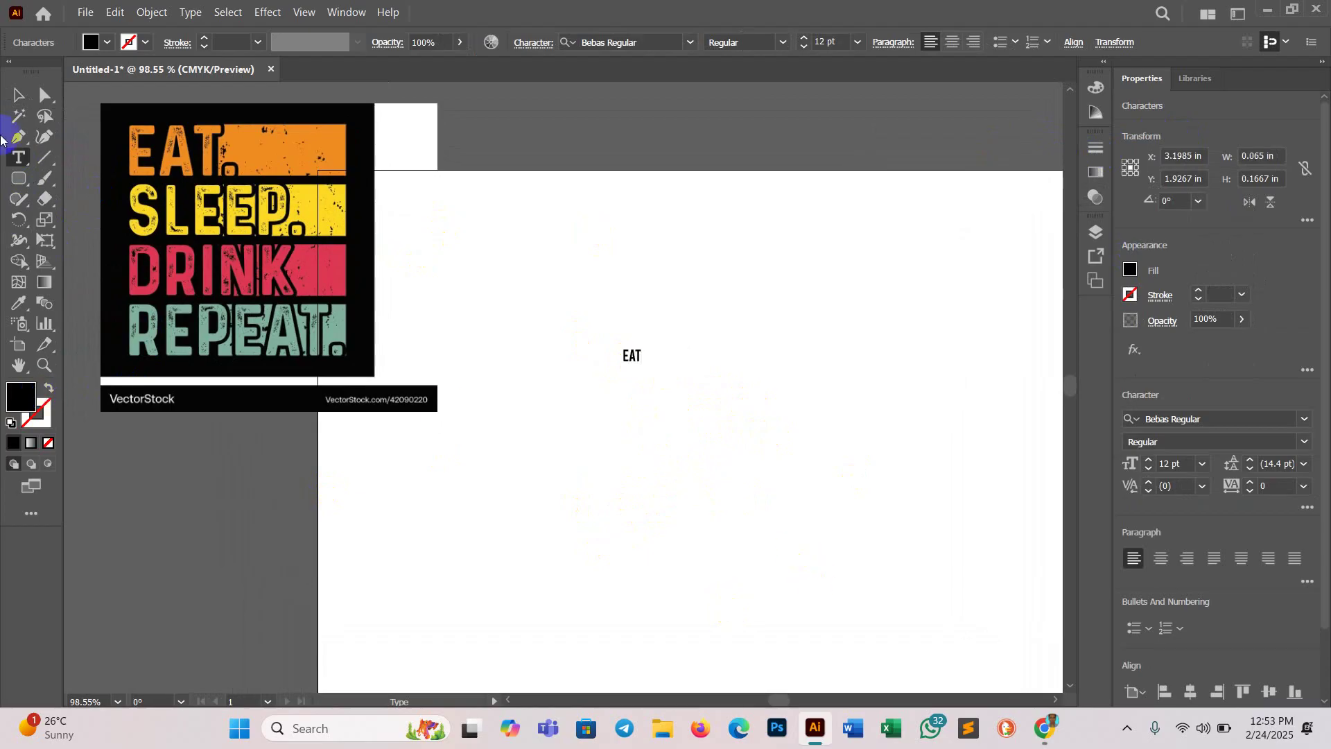
left_click(13, 100)
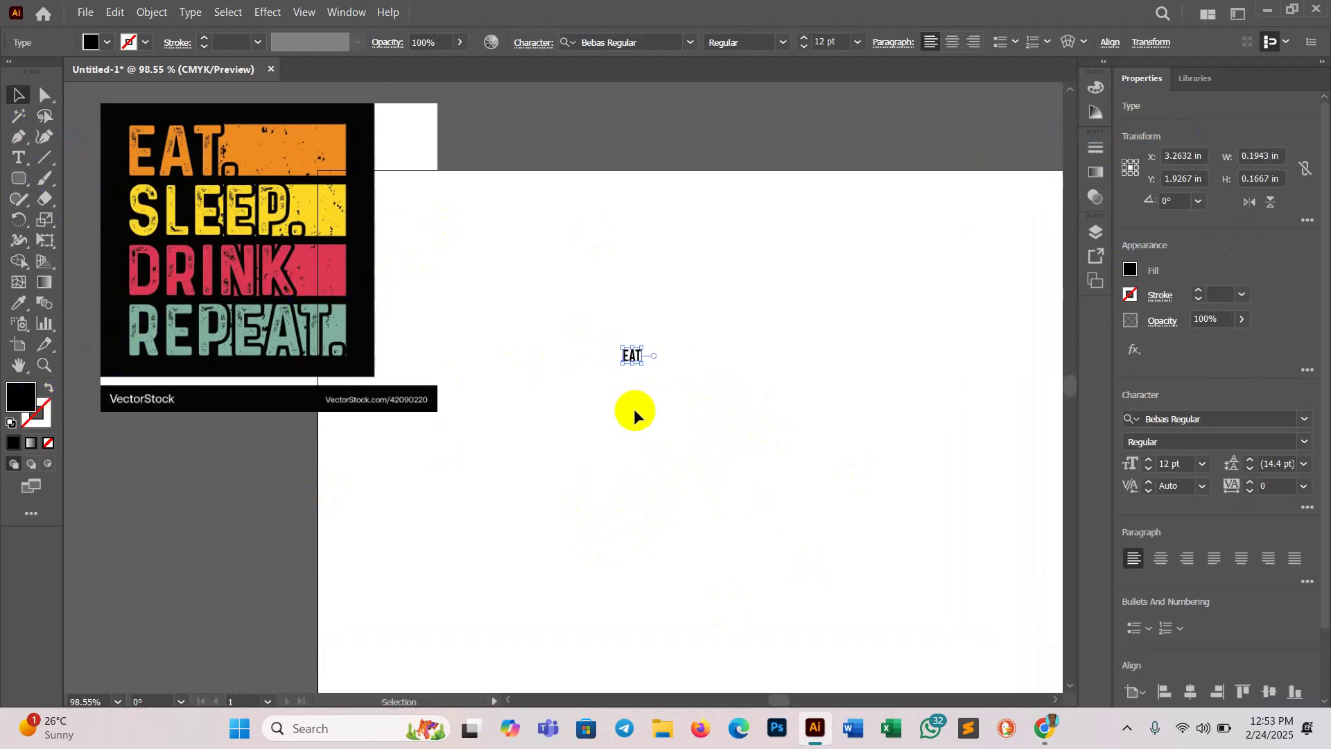
left_click_drag(644, 366, 758, 440)
Step: Duplicate the EAT text directly below itself and change the copy's wording to SLEEP
left_click_drag(664, 407, 660, 503)
double_click(660, 496)
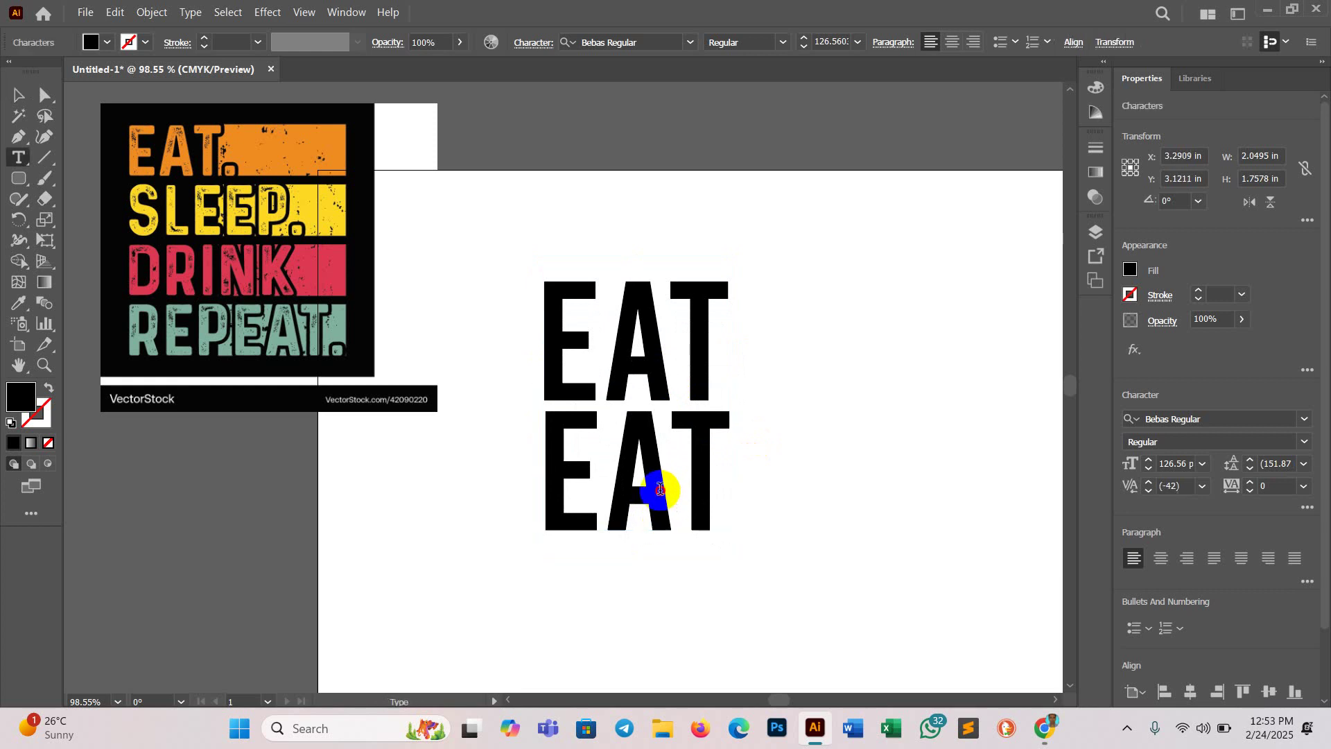
double_click(660, 488)
type("SLEEP")
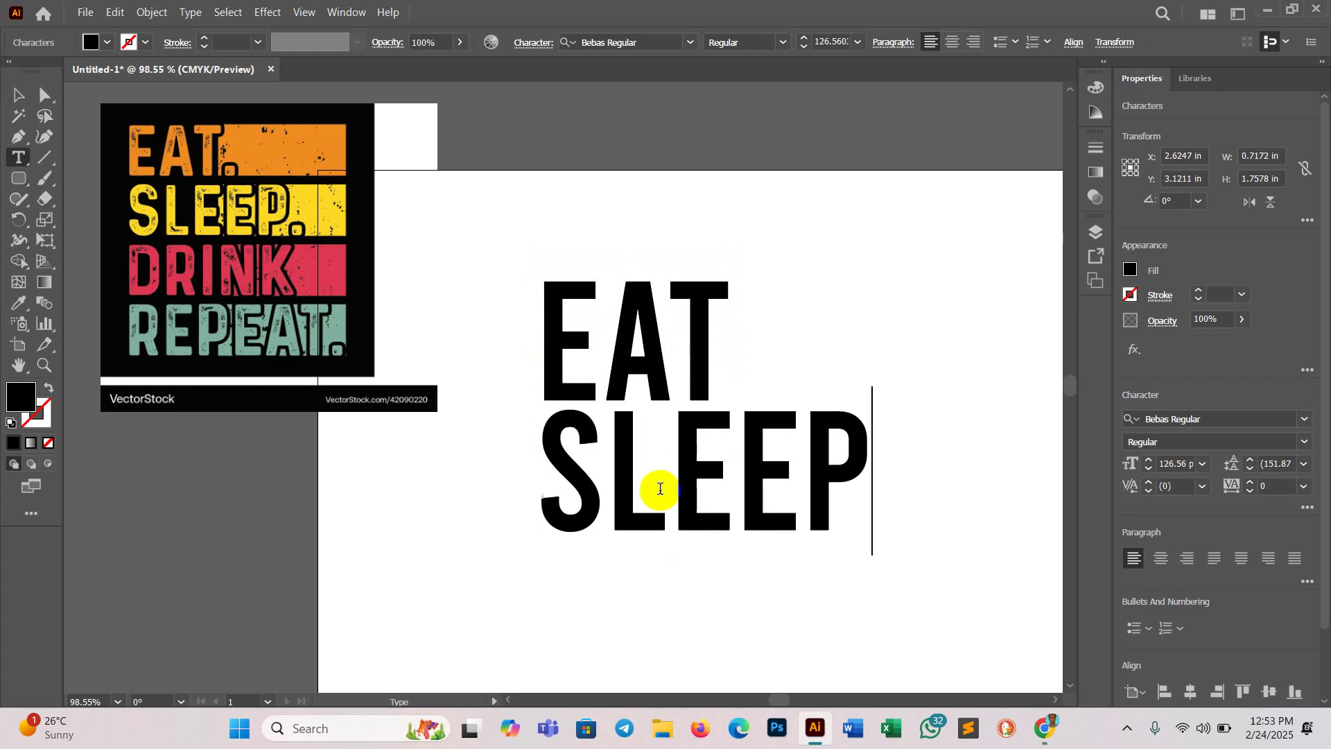
scroll(660, 488, "down", 1)
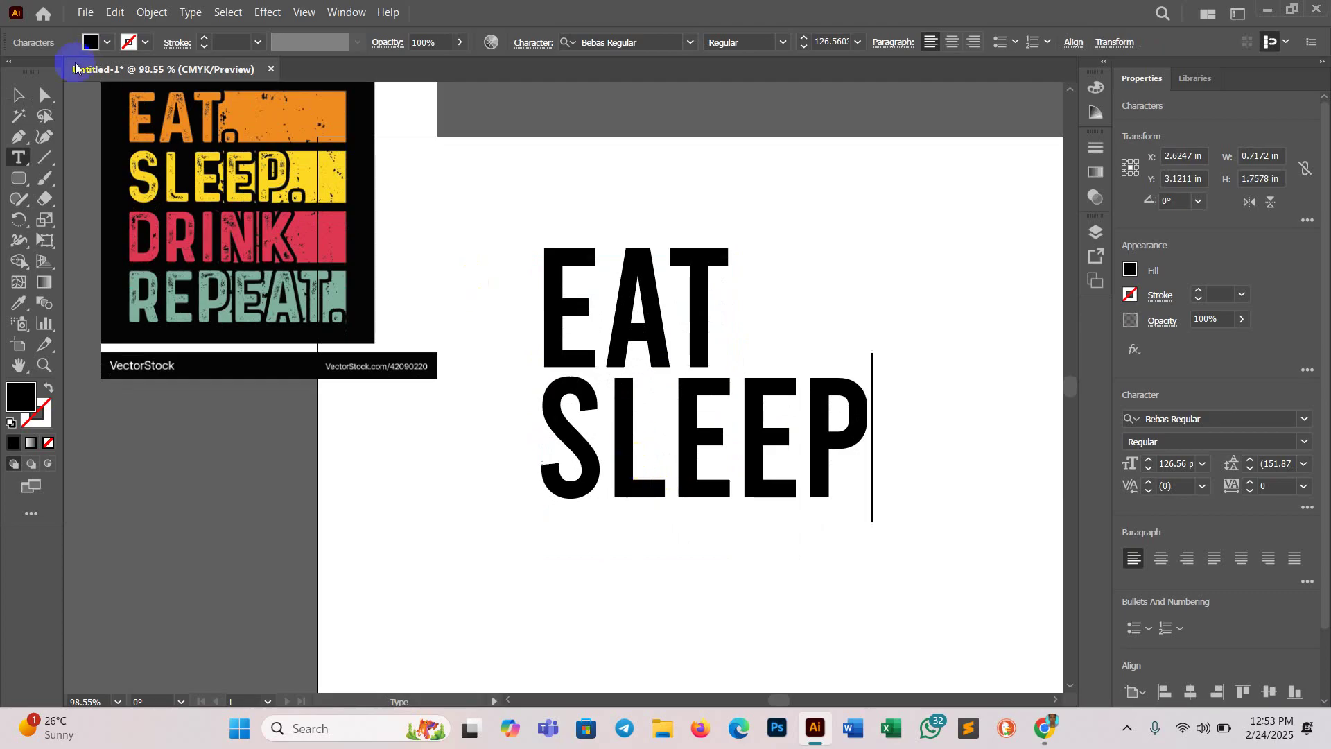
left_click(18, 95)
Step: Duplicate the SLEEP text directly below itself and change the copy's wording to DRINK
scroll(787, 494, "down", 1)
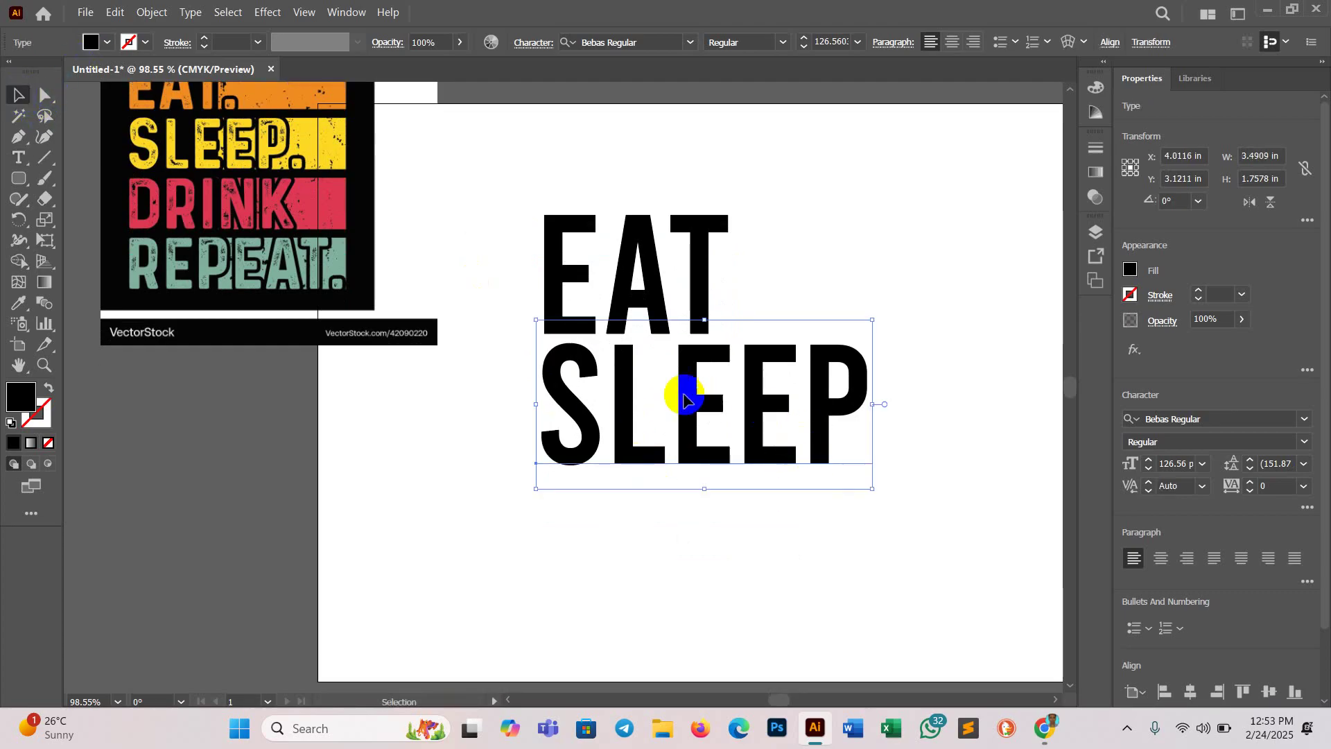
left_click_drag(692, 409, 692, 554)
double_click(692, 555)
double_click(695, 555)
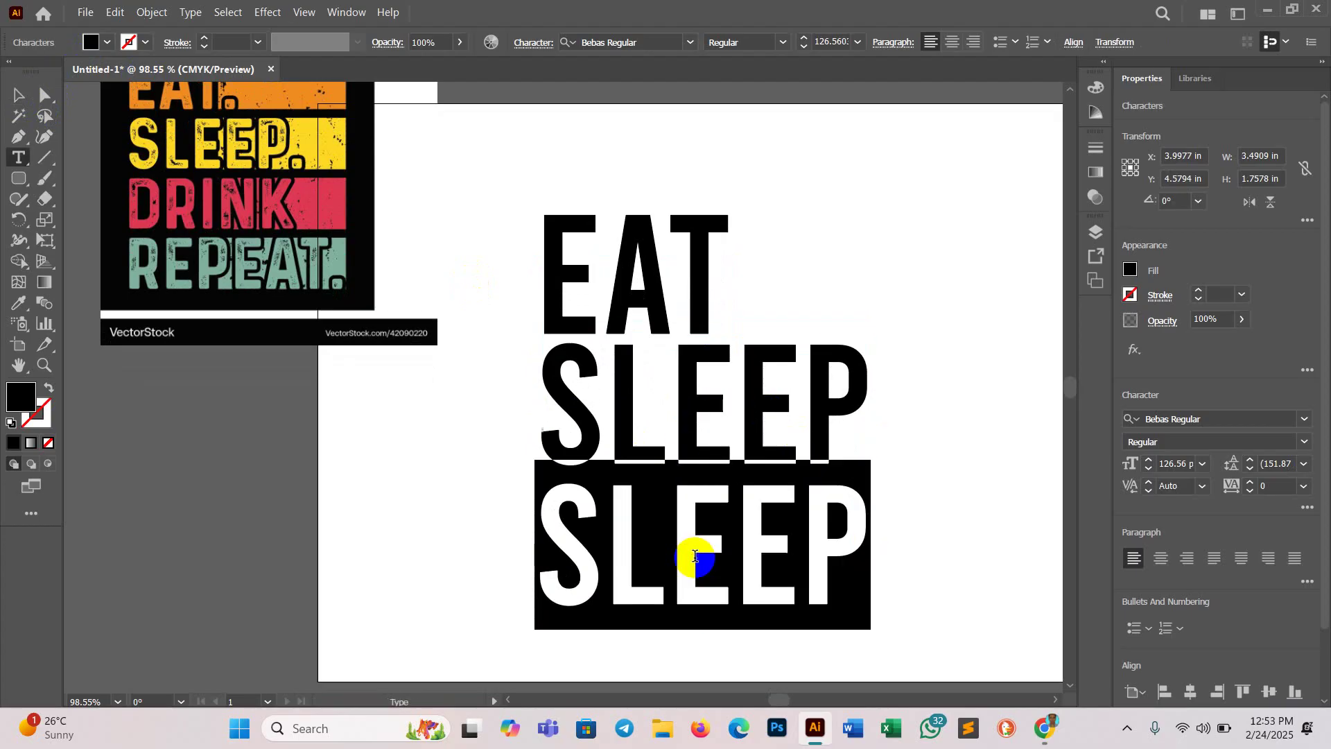
type("DRINK")
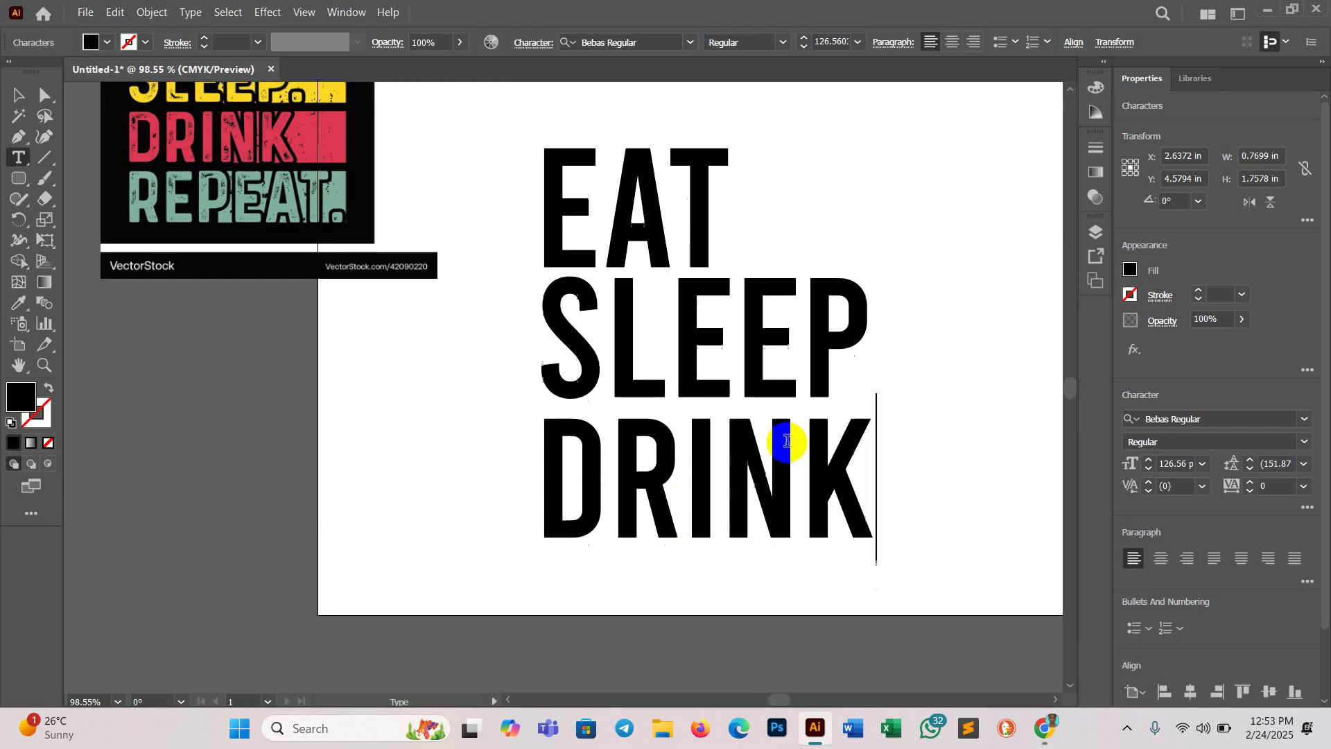
left_click(13, 106)
Step: Set the font size of the EAT text to 100 pt
left_click(922, 262)
left_click(558, 260)
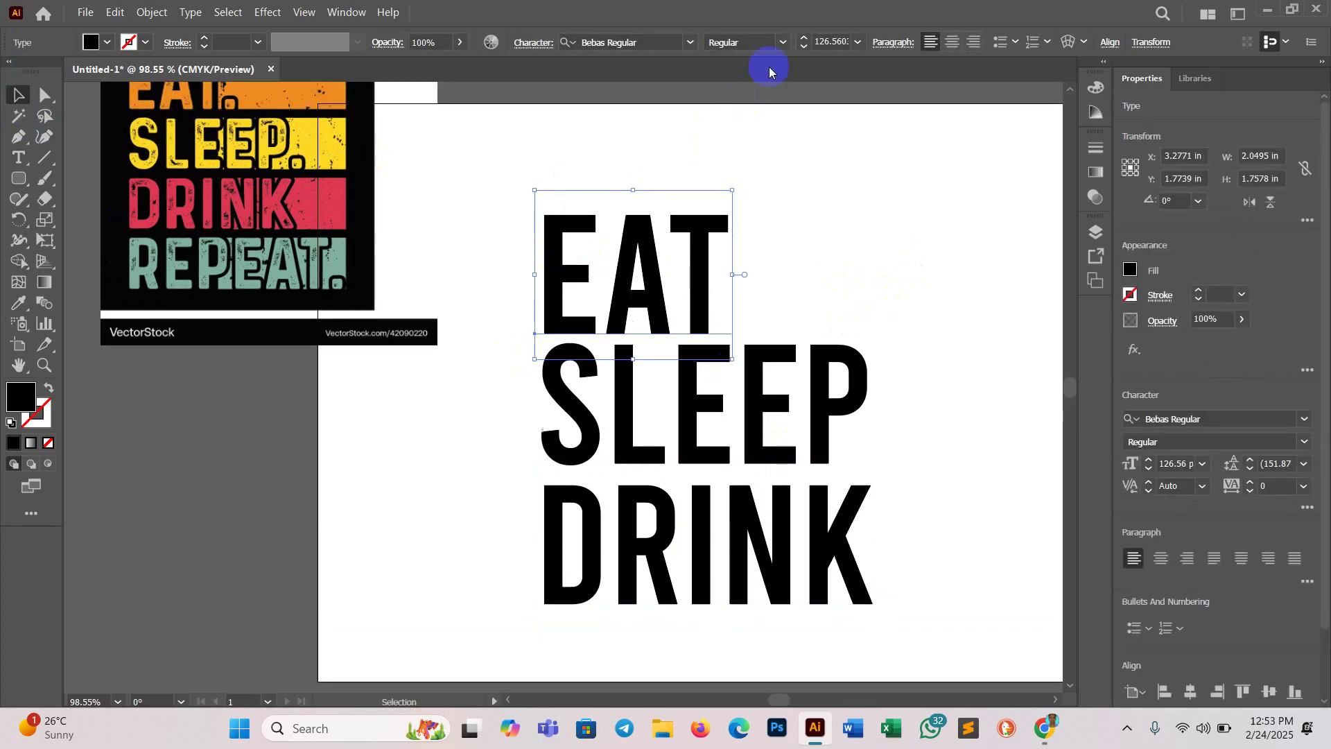
left_click(839, 41)
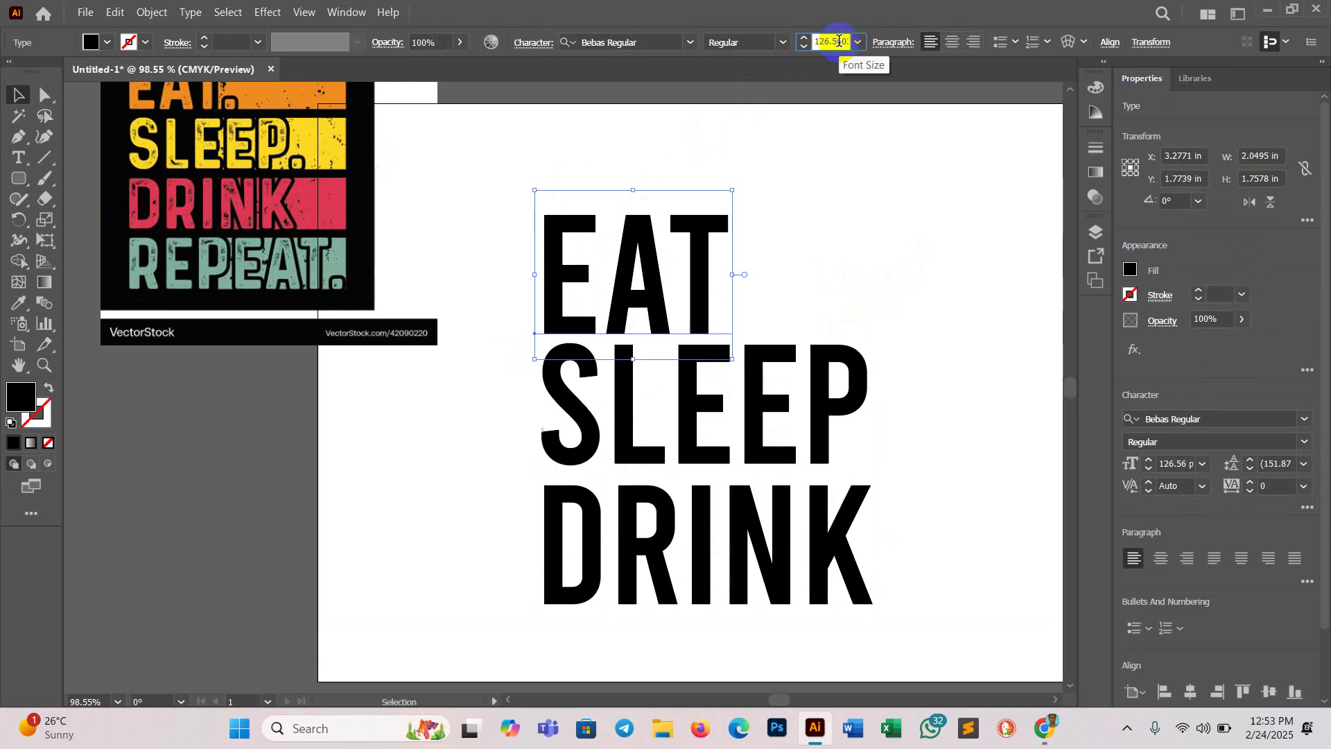
left_click(839, 41)
type("13")
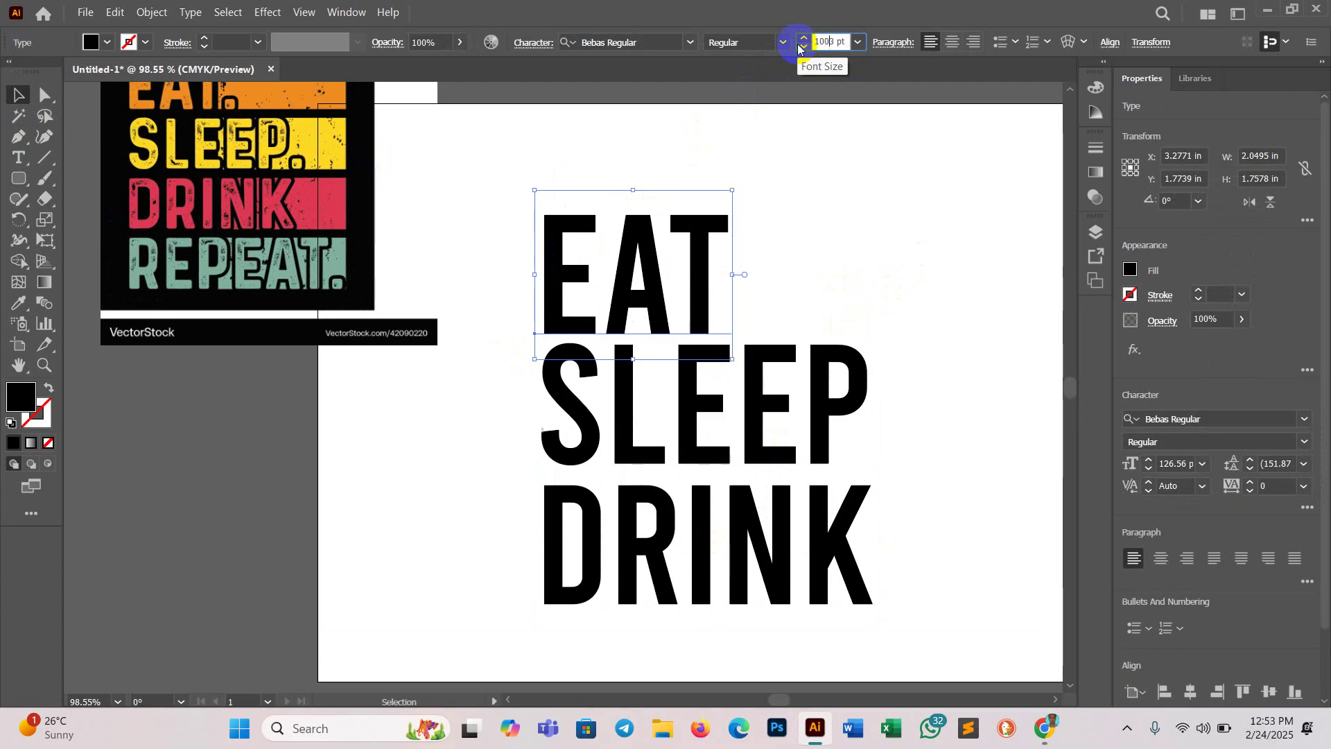
key("Return")
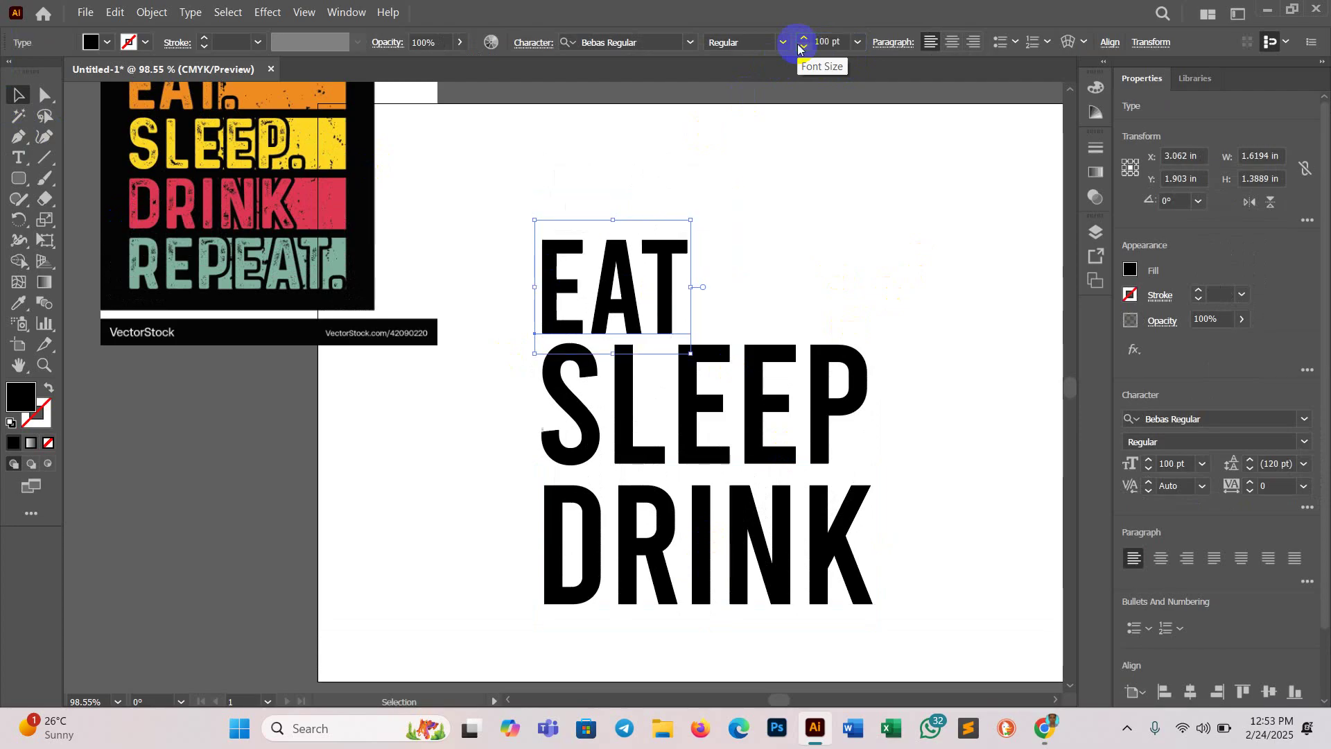
left_click(861, 372)
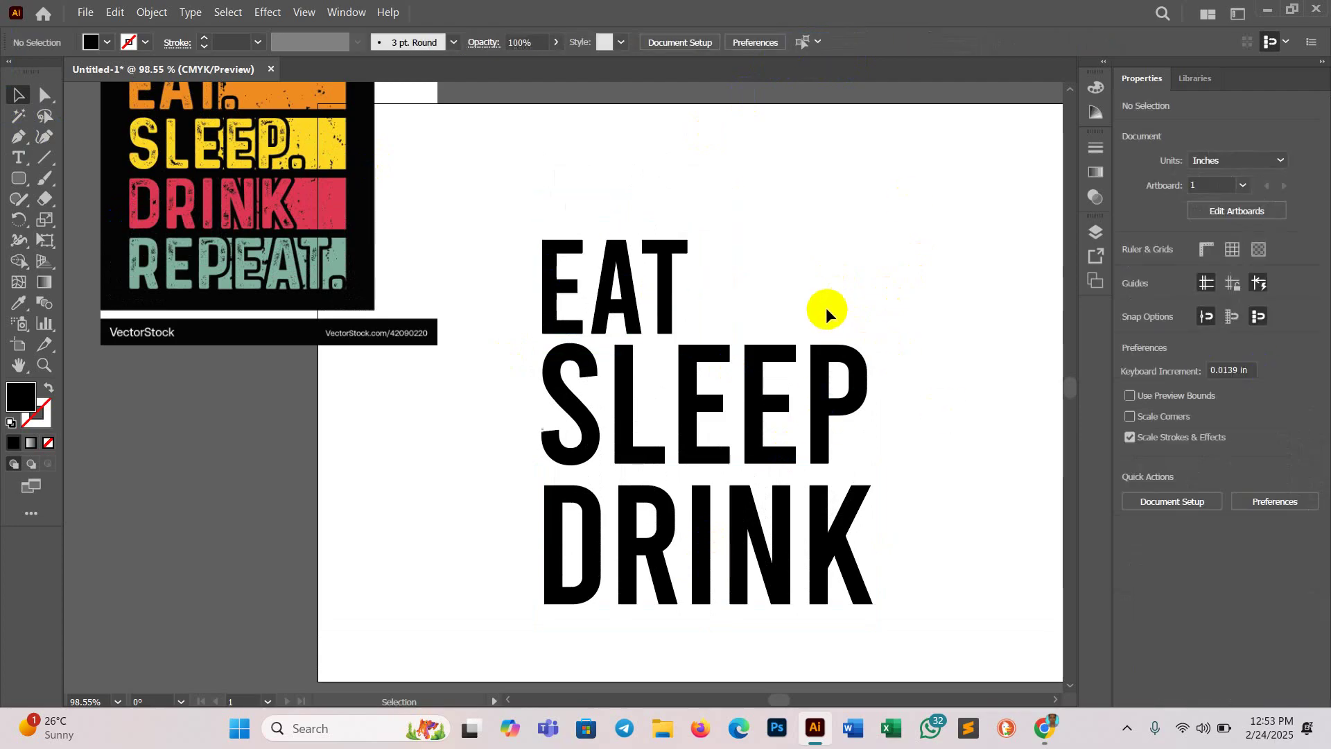
Step: Set the SLEEP text's font size to 100 pt and move the line up close beneath EAT
left_click(836, 365)
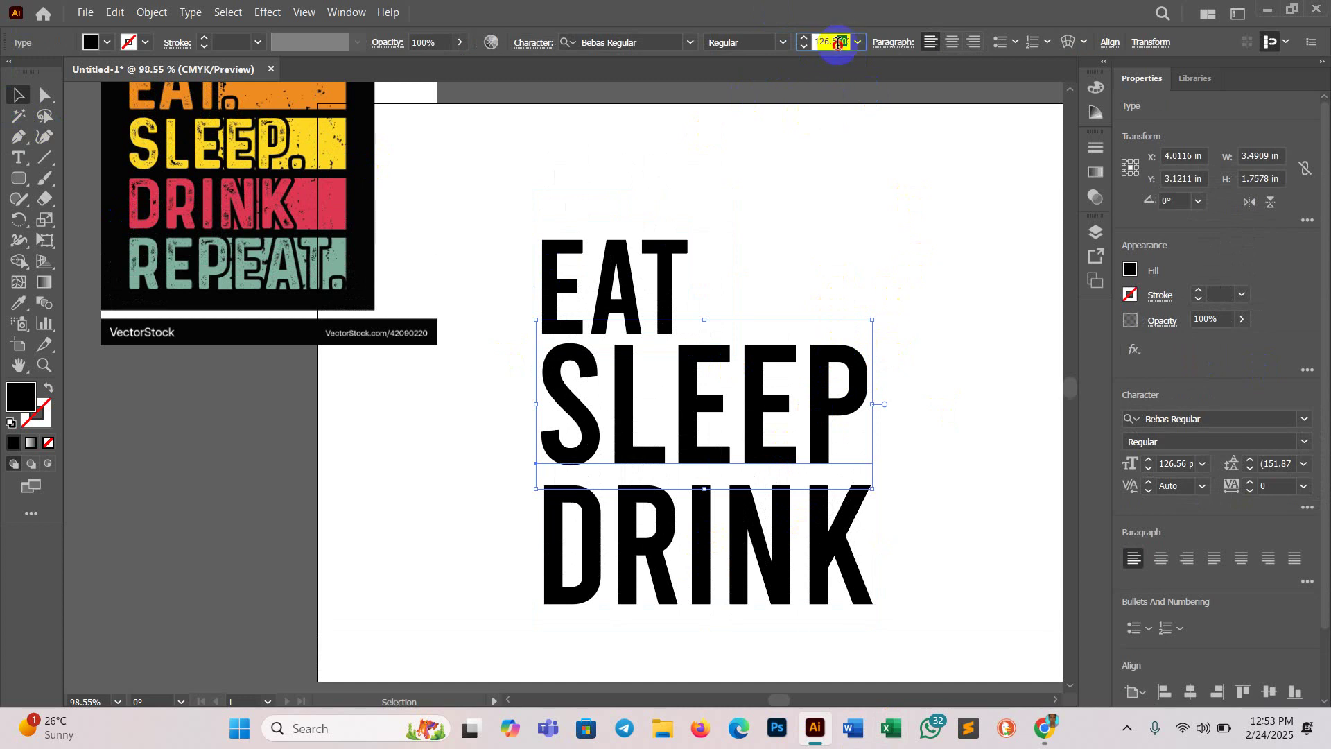
type("13")
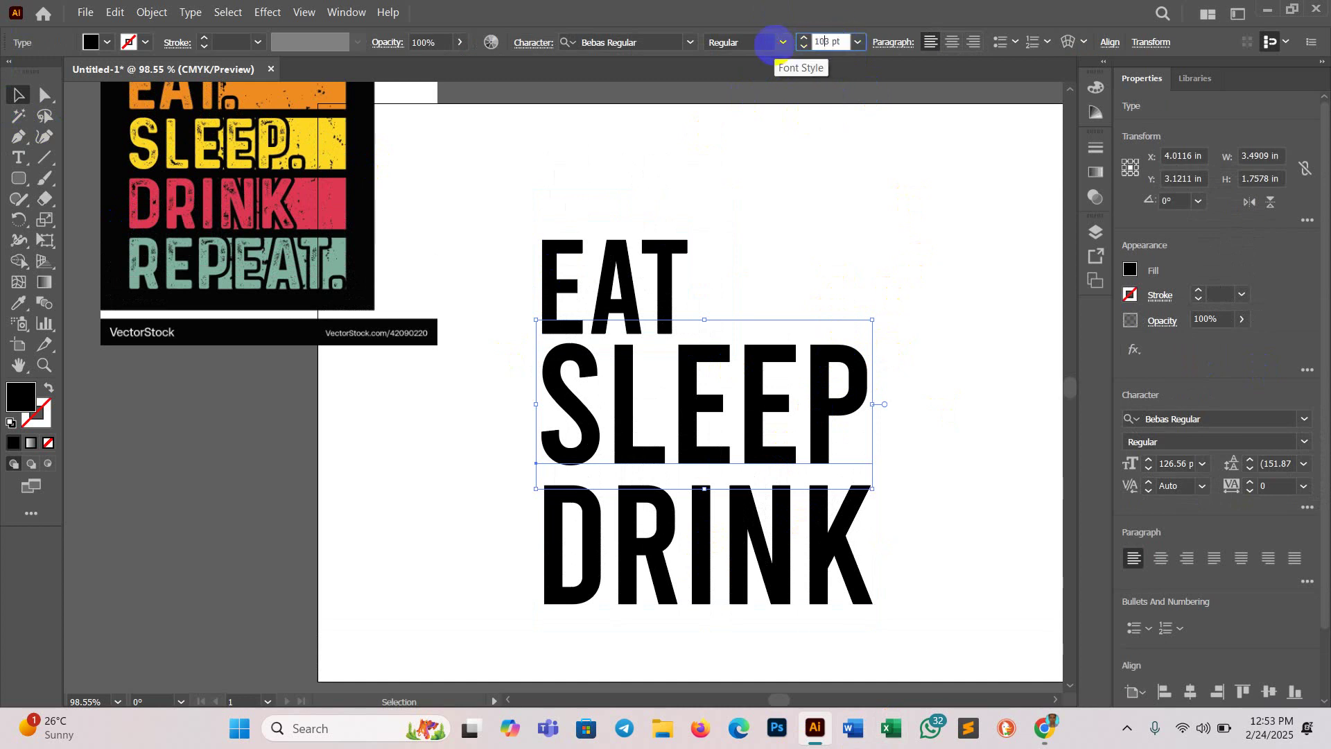
key("Return")
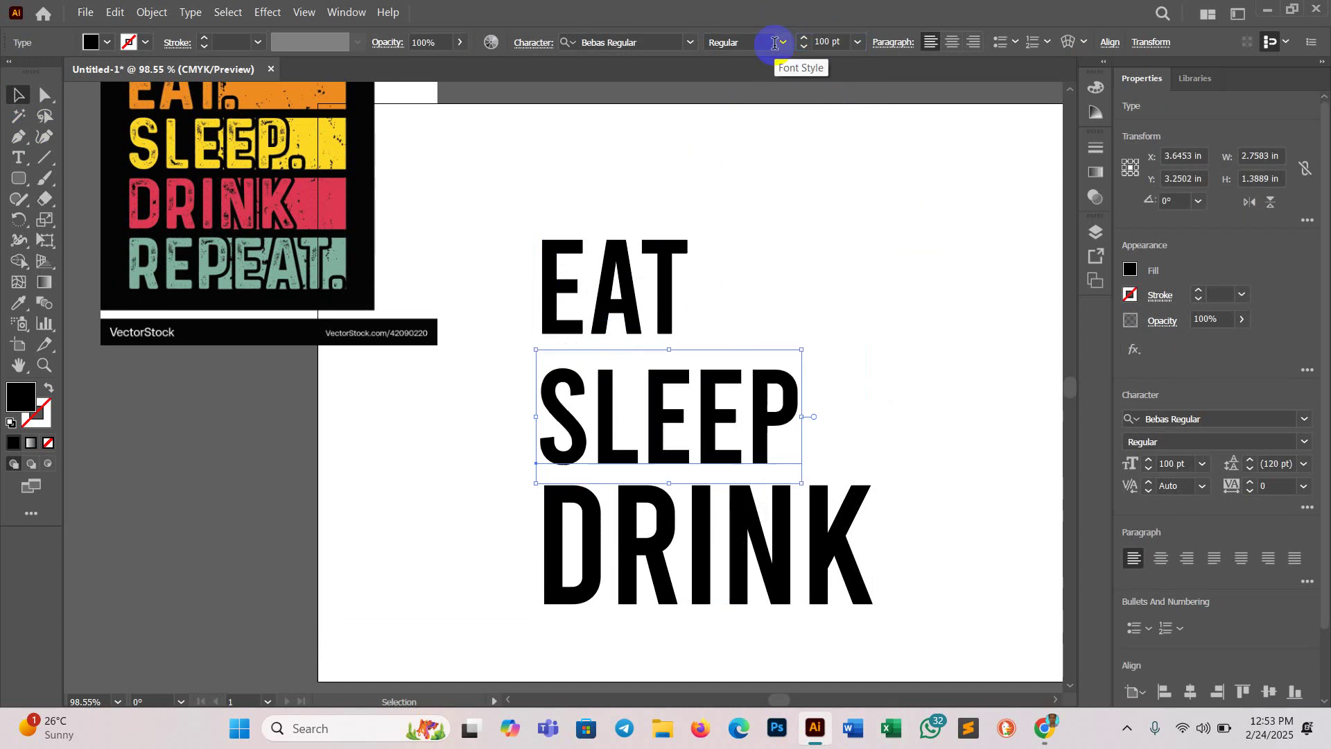
left_click(883, 344)
left_click_drag(693, 431, 704, 406)
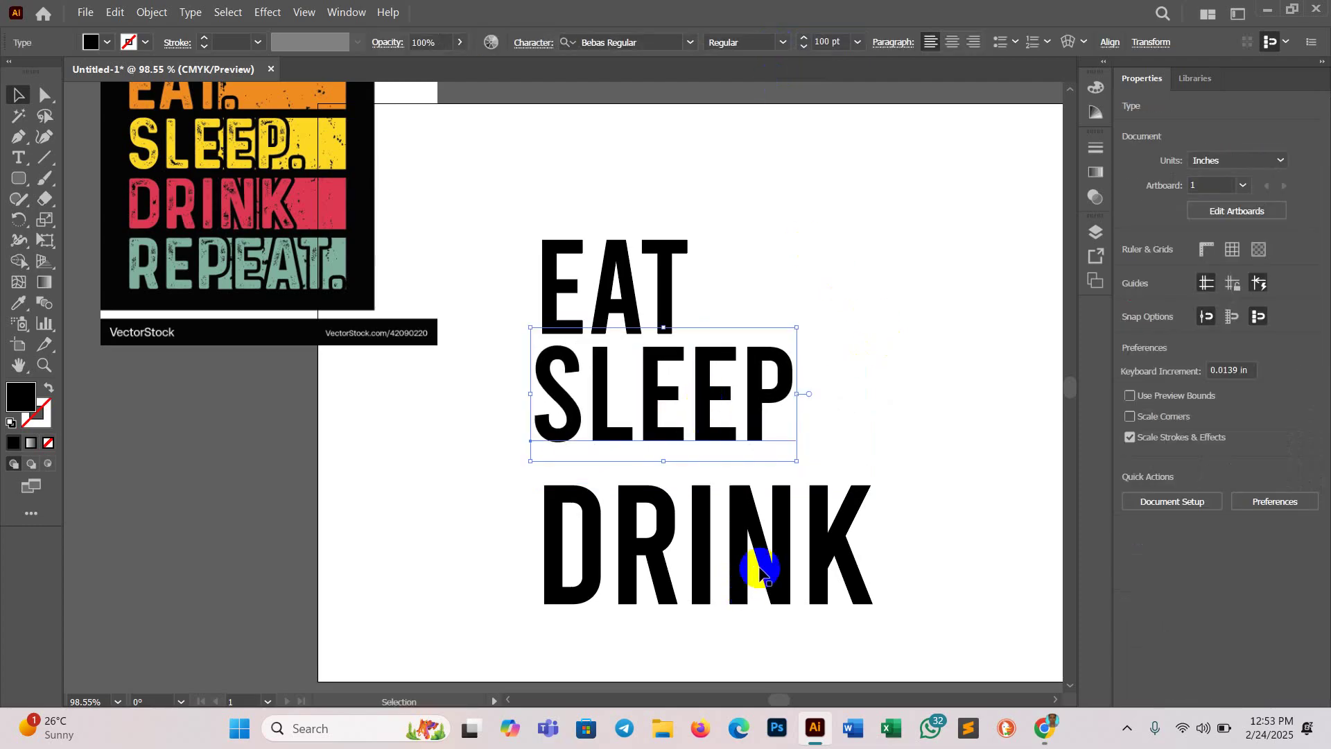
Step: Move the DRINK text slightly up towards SLEEP and set its font size to 100 pt
left_click_drag(763, 543, 762, 534)
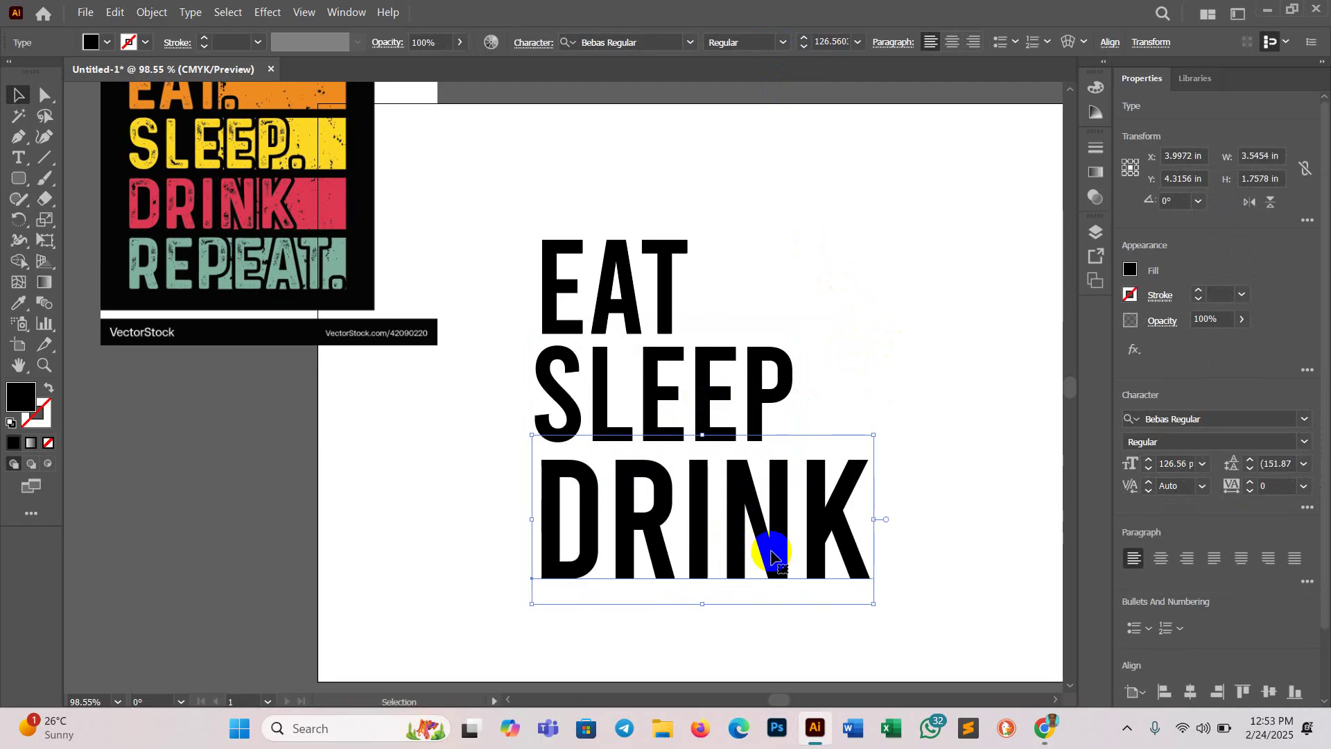
left_click_drag(839, 36, 844, 67)
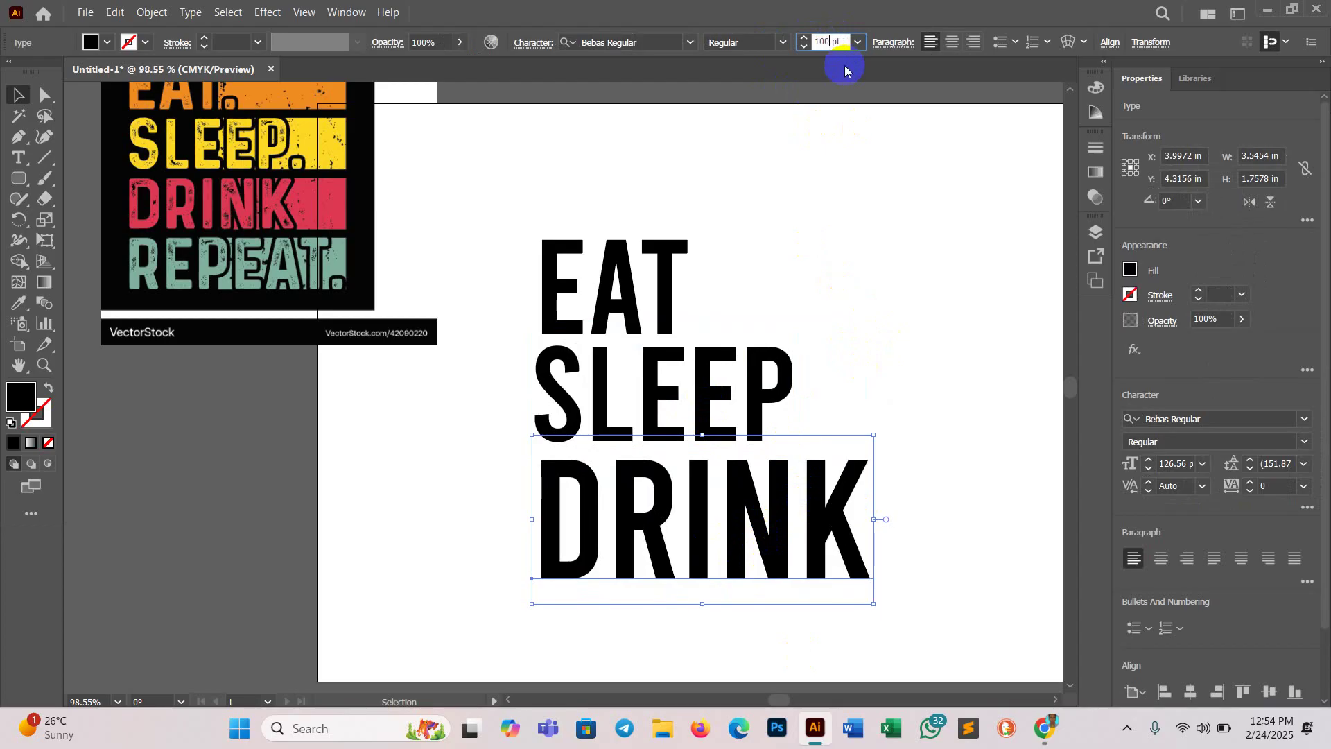
left_click(914, 503)
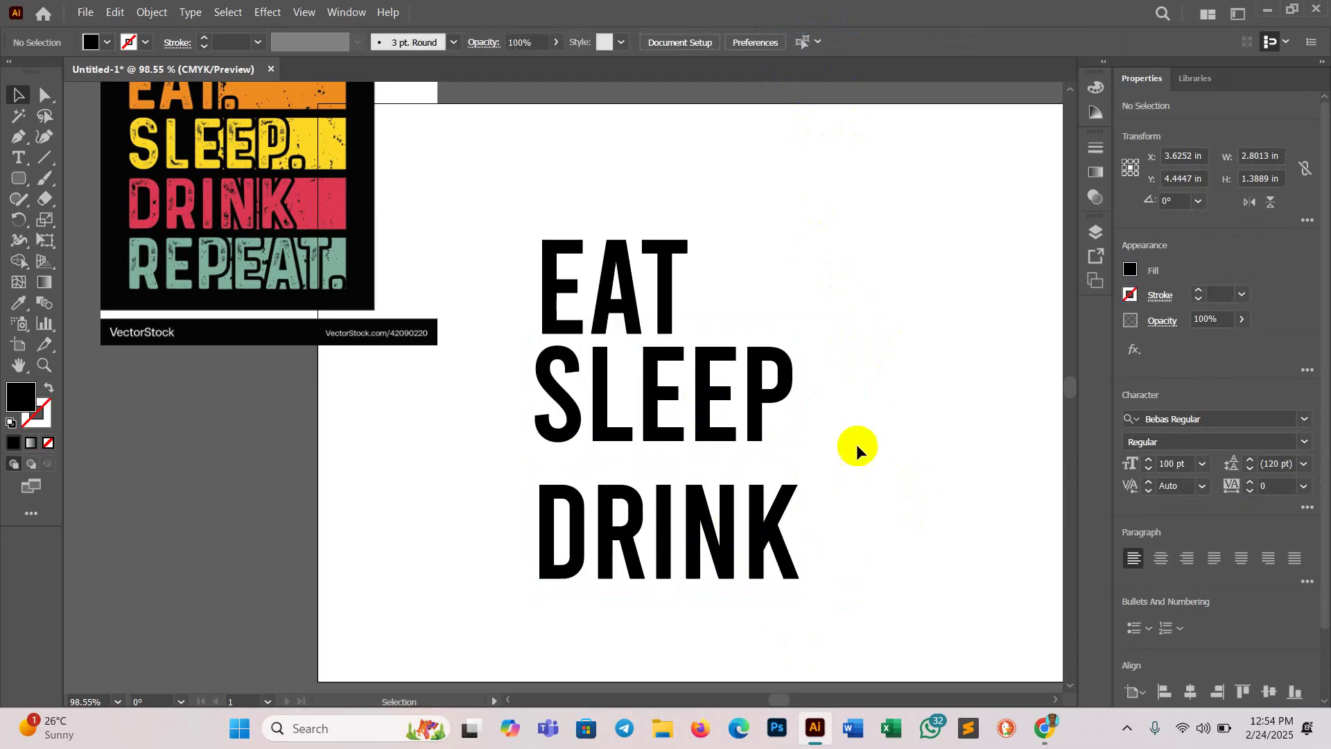
Step: Move EAT higher on the artboard and stack SLEEP and DRINK closely beneath it with similar line gaps
left_click_drag(683, 323, 677, 243)
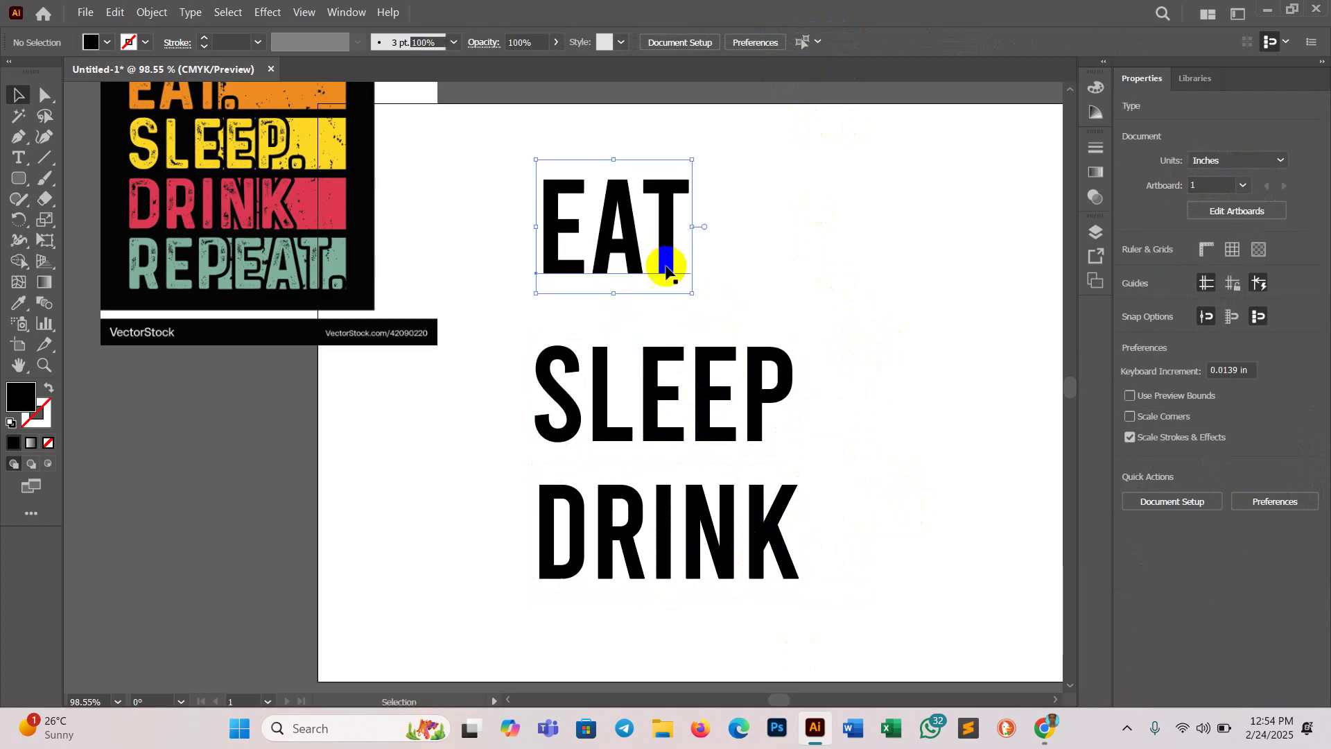
left_click_drag(659, 406, 660, 346)
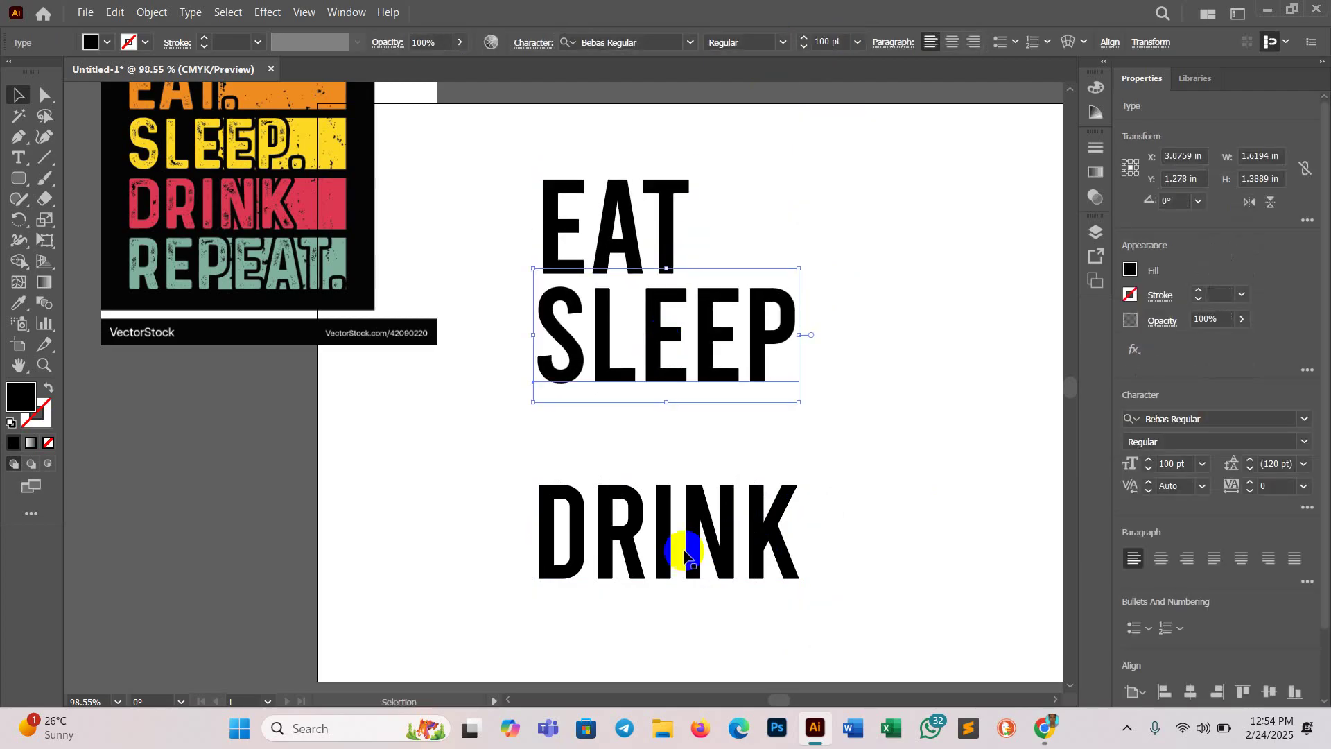
left_click_drag(726, 577, 724, 511)
left_click_drag(731, 489, 734, 481)
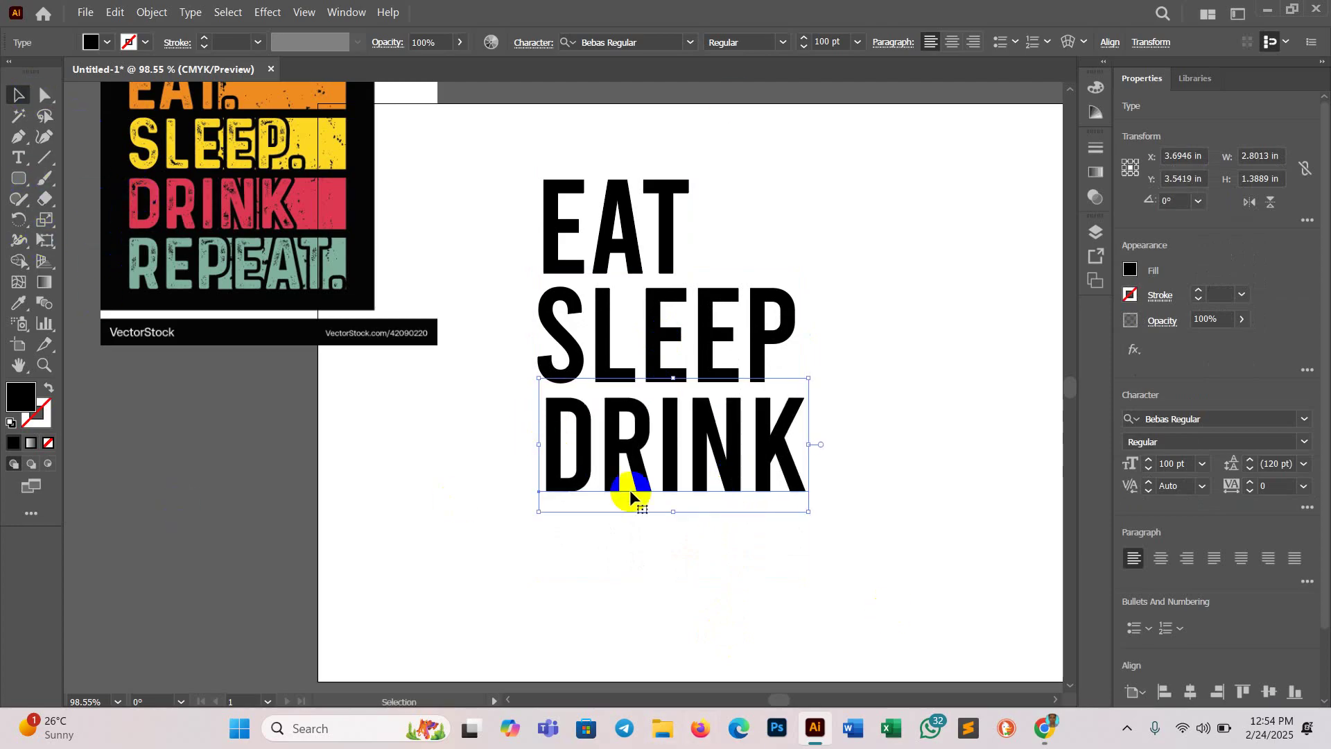
Step: Duplicate the DRINK text directly below itself and change the copy's wording to REPEAT
left_click_drag(641, 461, 642, 567)
double_click(641, 567)
double_click(641, 567)
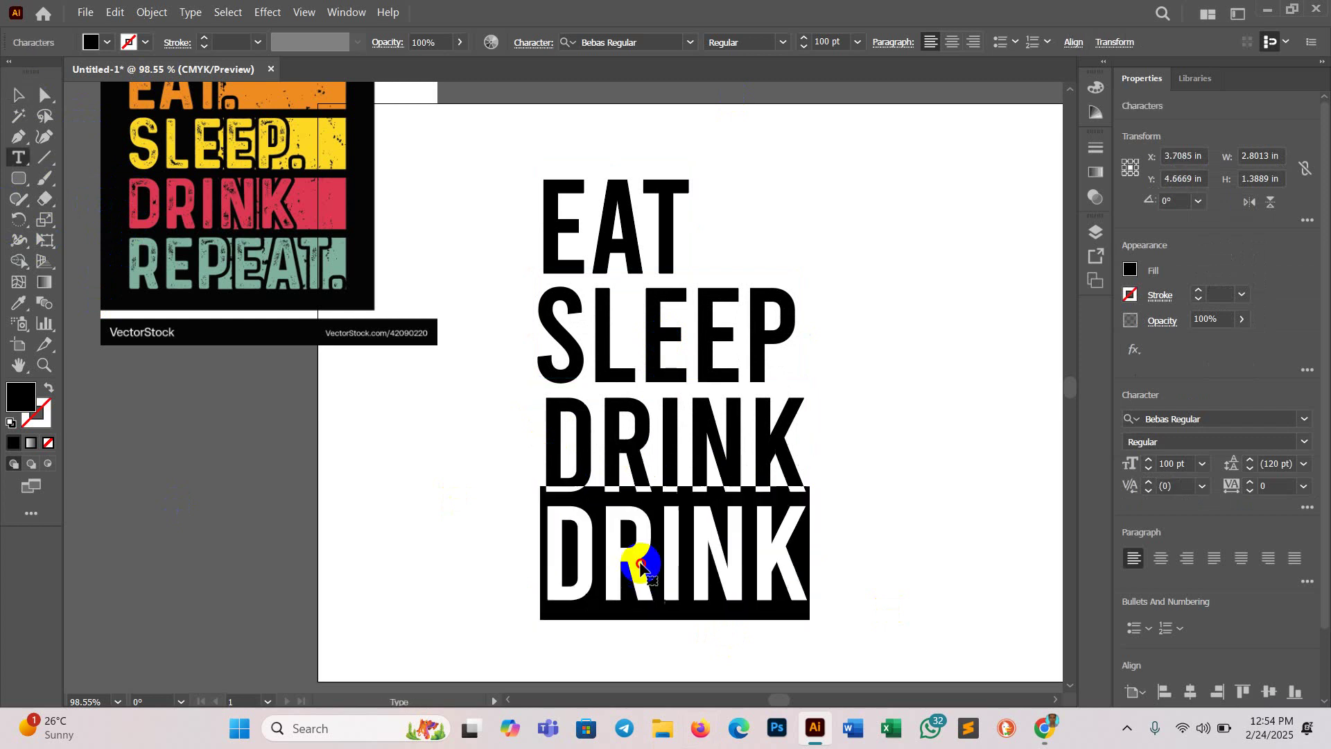
type("RE")
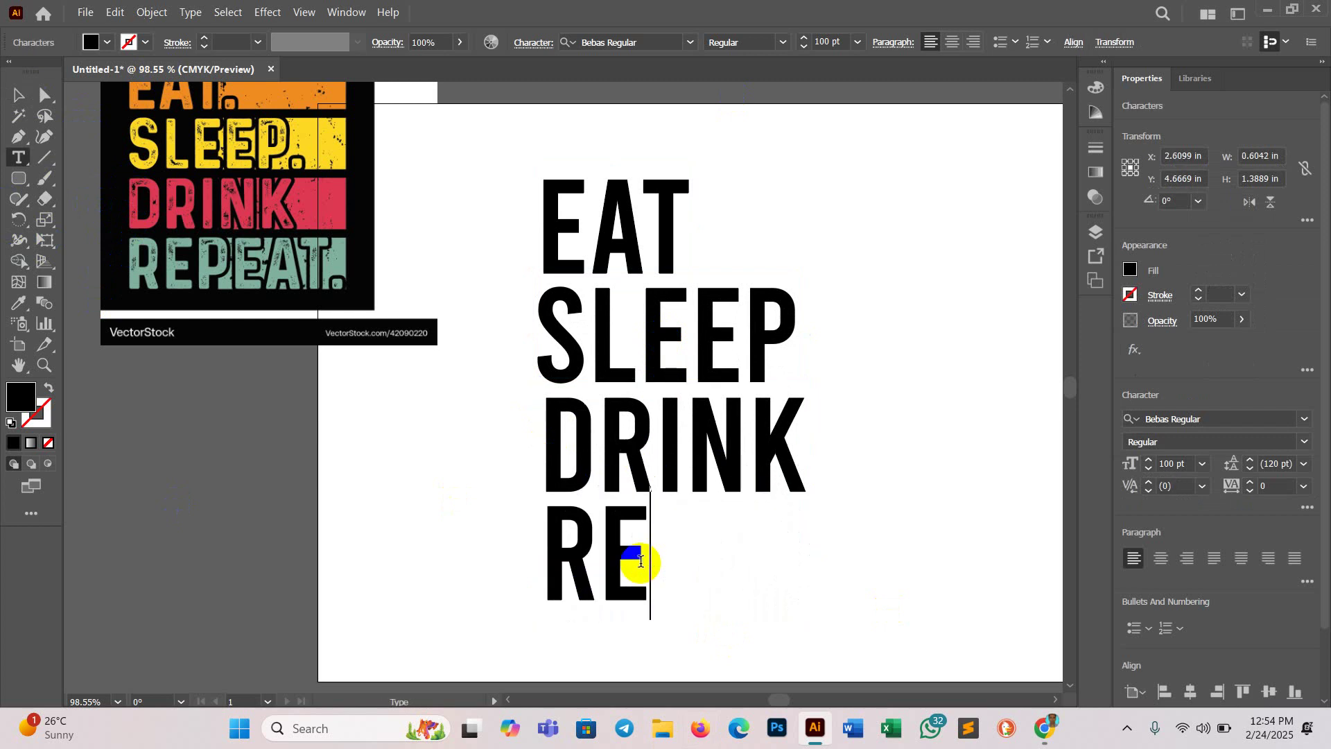
type("PEAT")
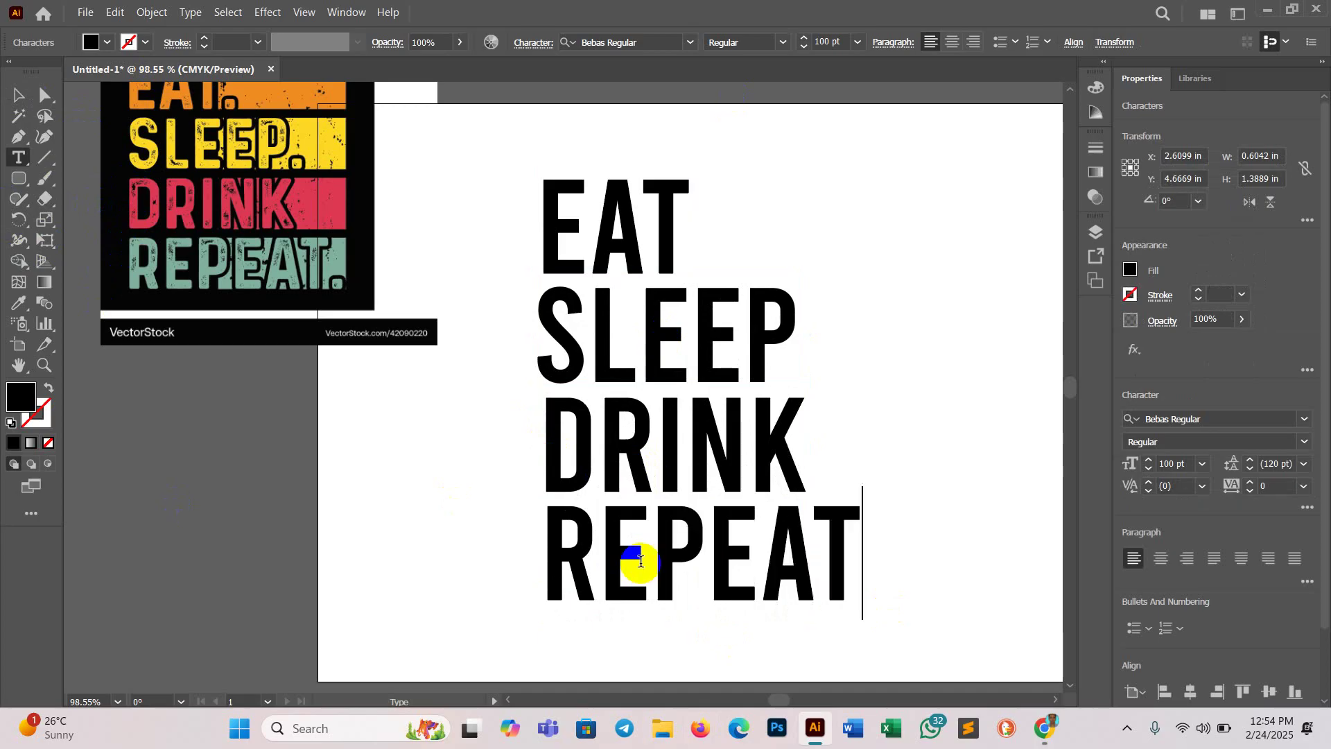
left_click(18, 96)
left_click(875, 262)
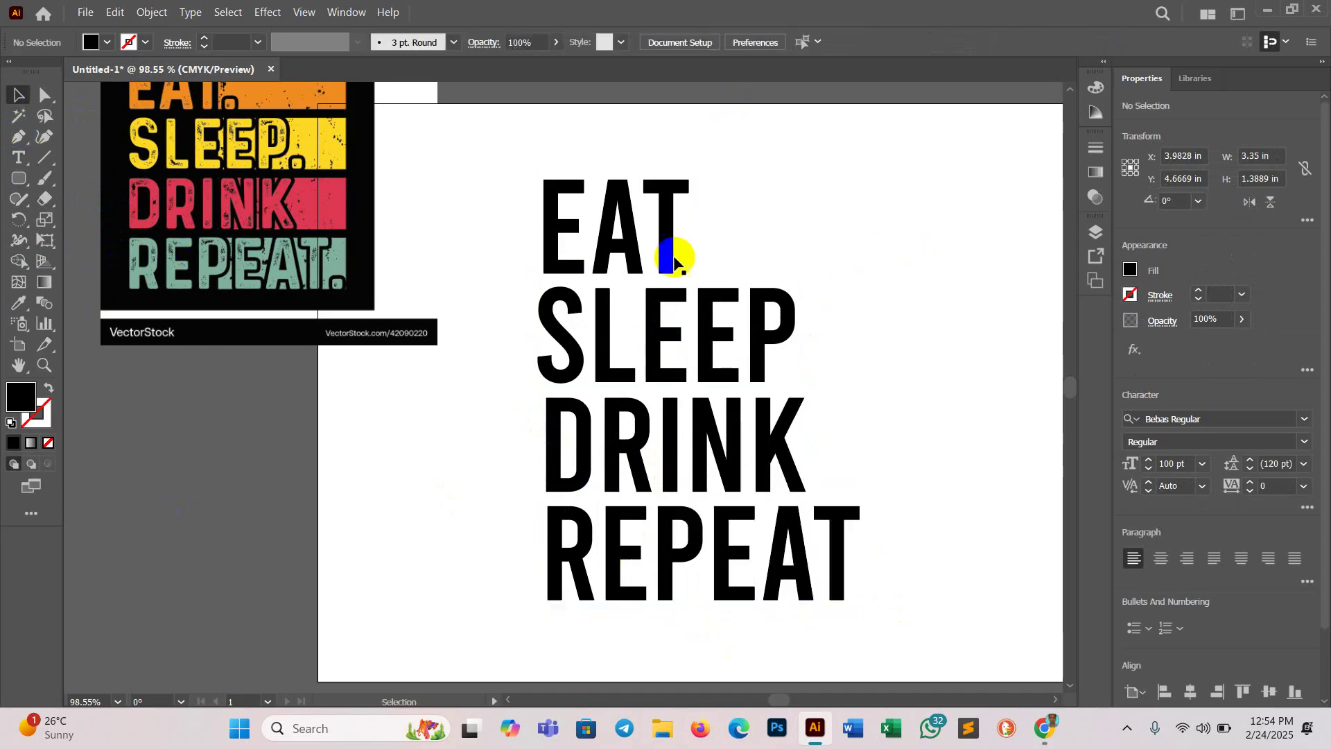
Step: Scale all four text lines down together to about 74.43 pt and move the stack up on the artboard
left_click_drag(528, 159, 849, 614)
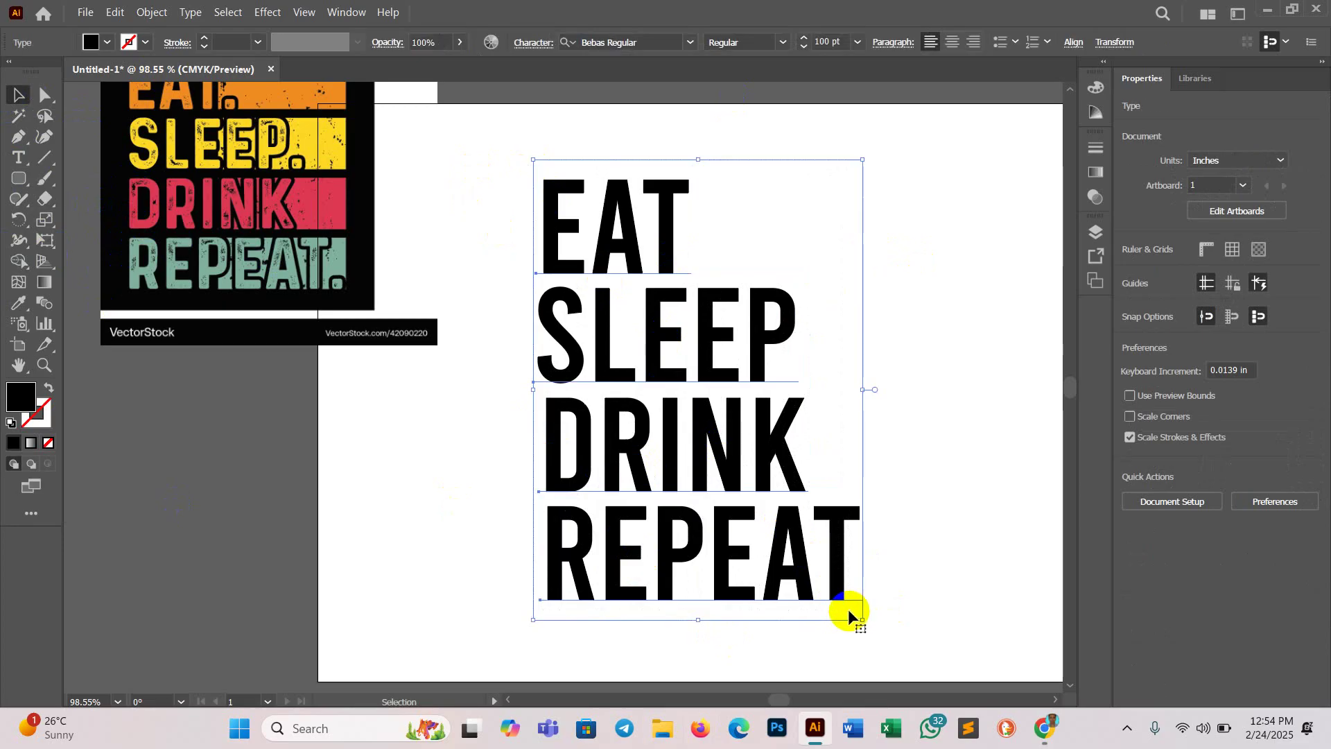
left_click_drag(533, 160, 565, 218)
left_click_drag(719, 440, 689, 380)
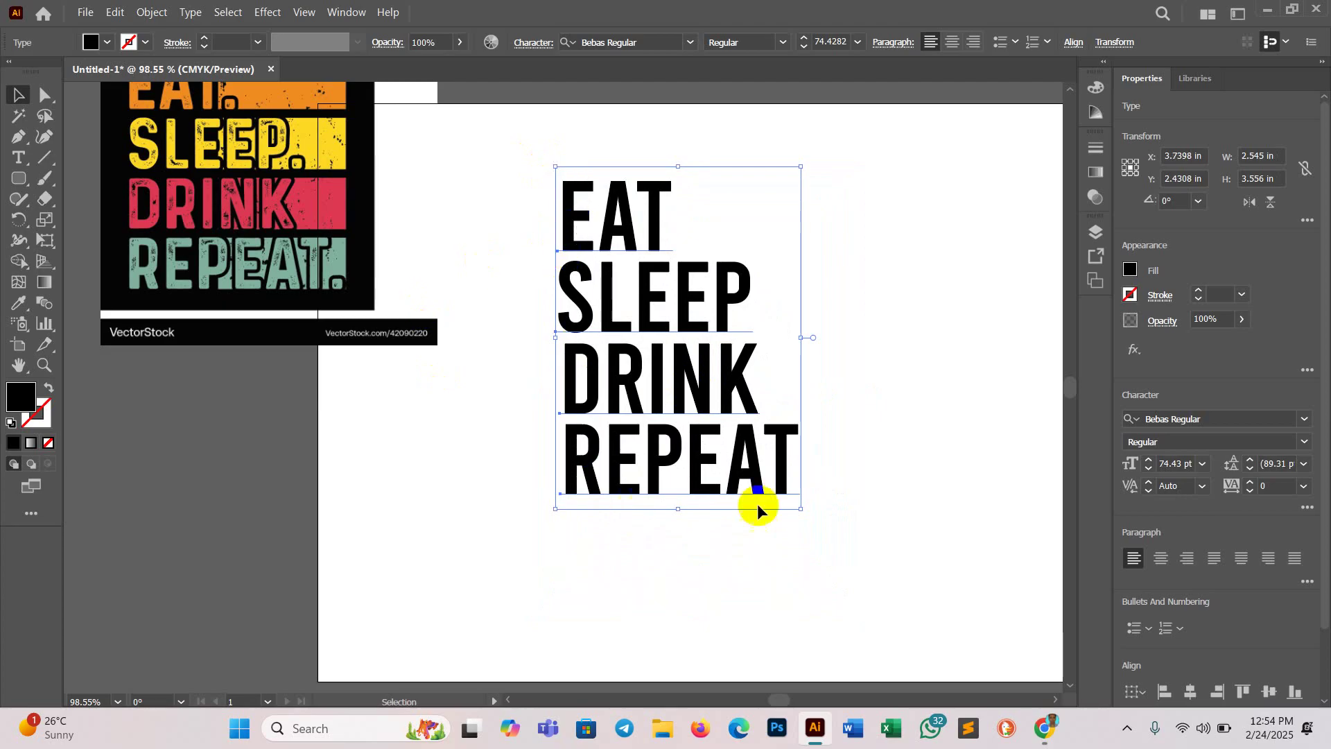
left_click(904, 464)
Step: Draw a rectangle about 2.1 in wide and 0.75 in high, starting over the T of EAT and extending beyond the word
scroll(246, 333, "up", 1)
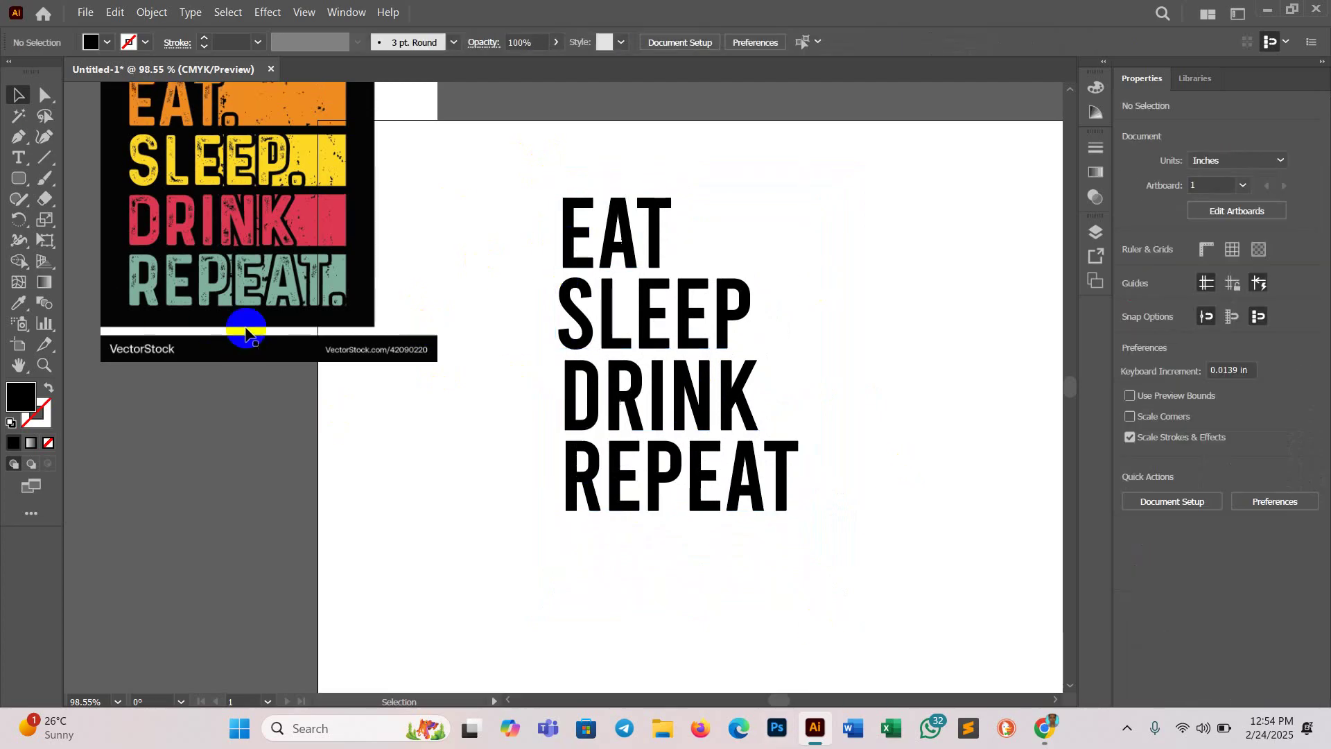
left_click_drag(23, 182, 76, 179)
left_click_drag(656, 199, 780, 269)
scroll(955, 429, "up", 1)
left_click(17, 97)
left_click(51, 158)
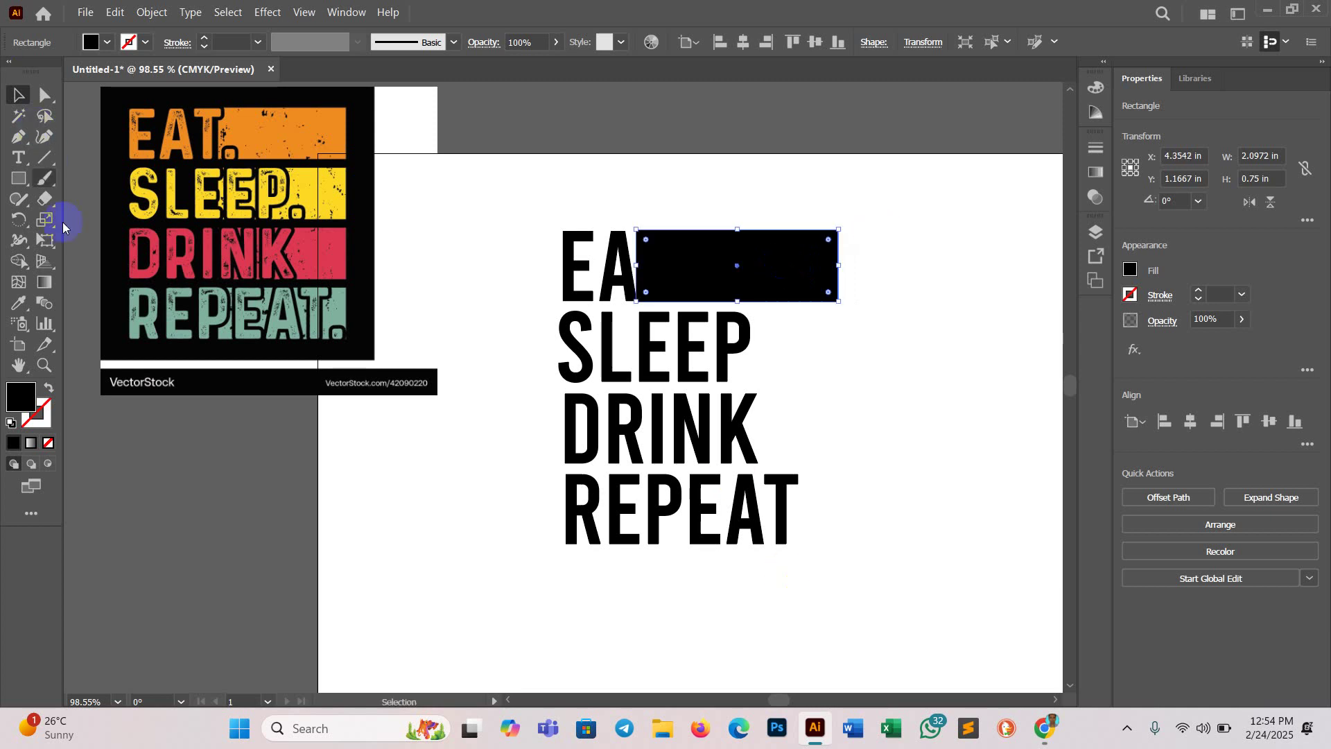
Step: Fill the rectangle with the orange sampled from the EAT row of the reference image
left_click(19, 303)
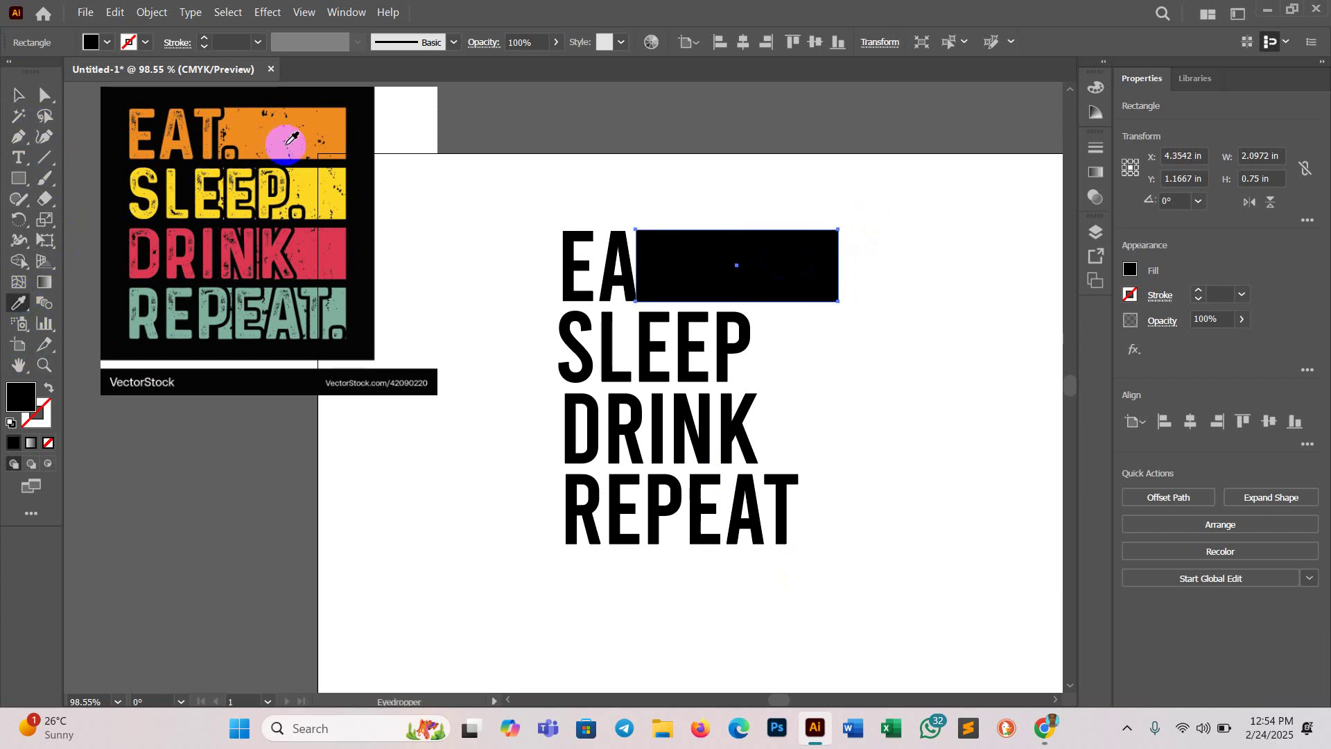
left_click(255, 141)
left_click(18, 95)
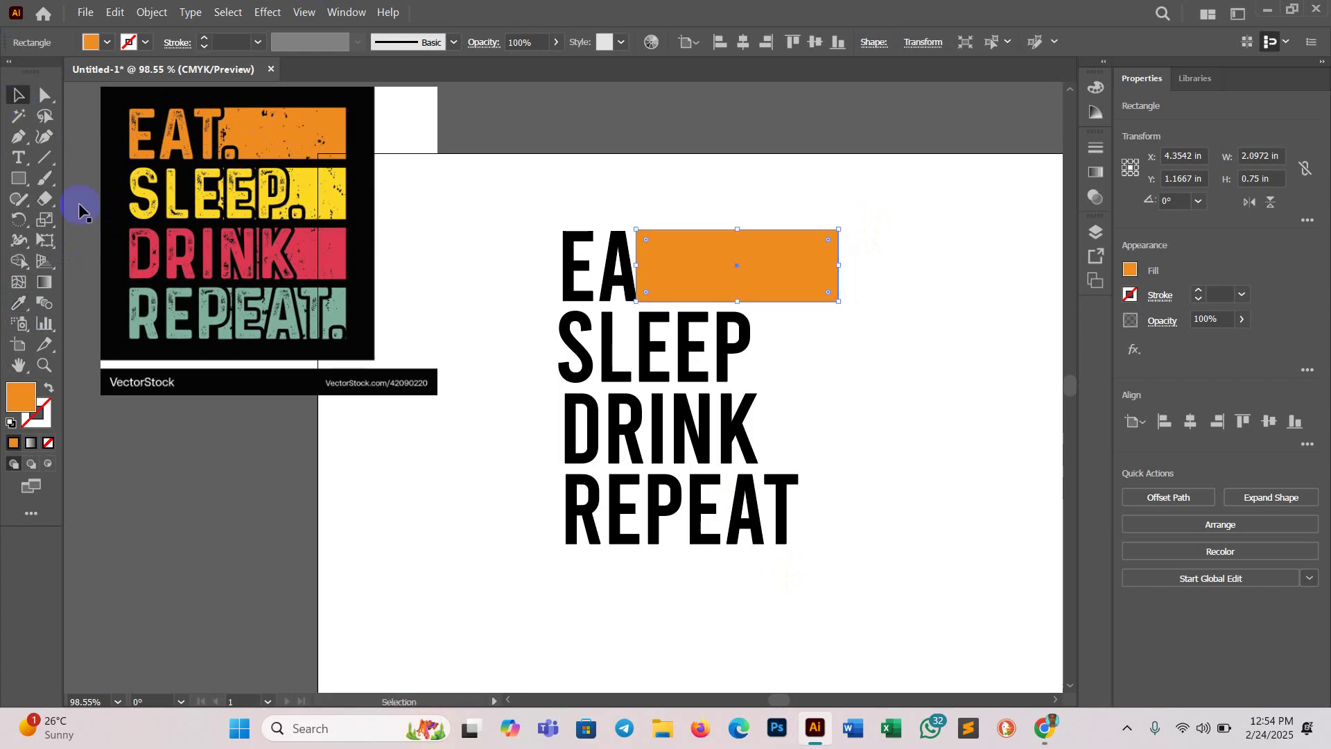
Step: Send the orange rectangle to the back, behind the EAT text
left_click(621, 245)
right_click(748, 269)
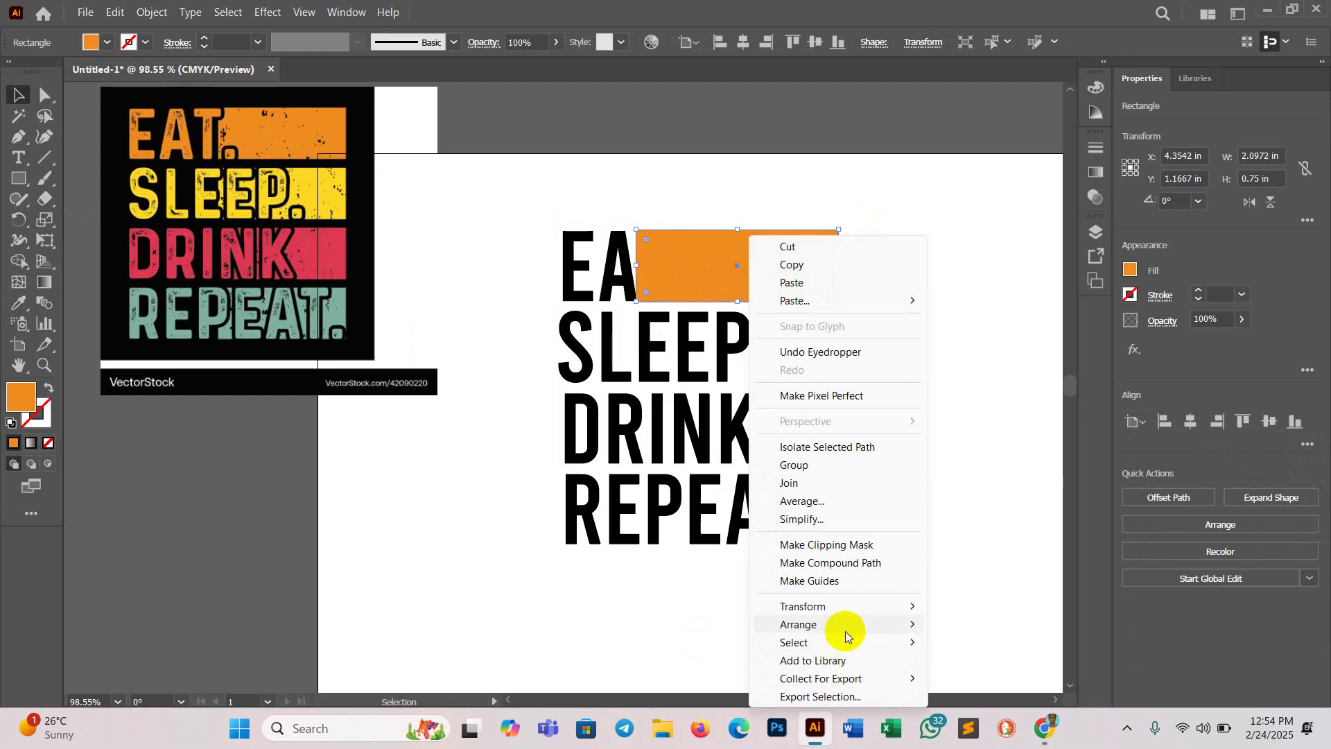
mouse_move(846, 631)
left_click(971, 659)
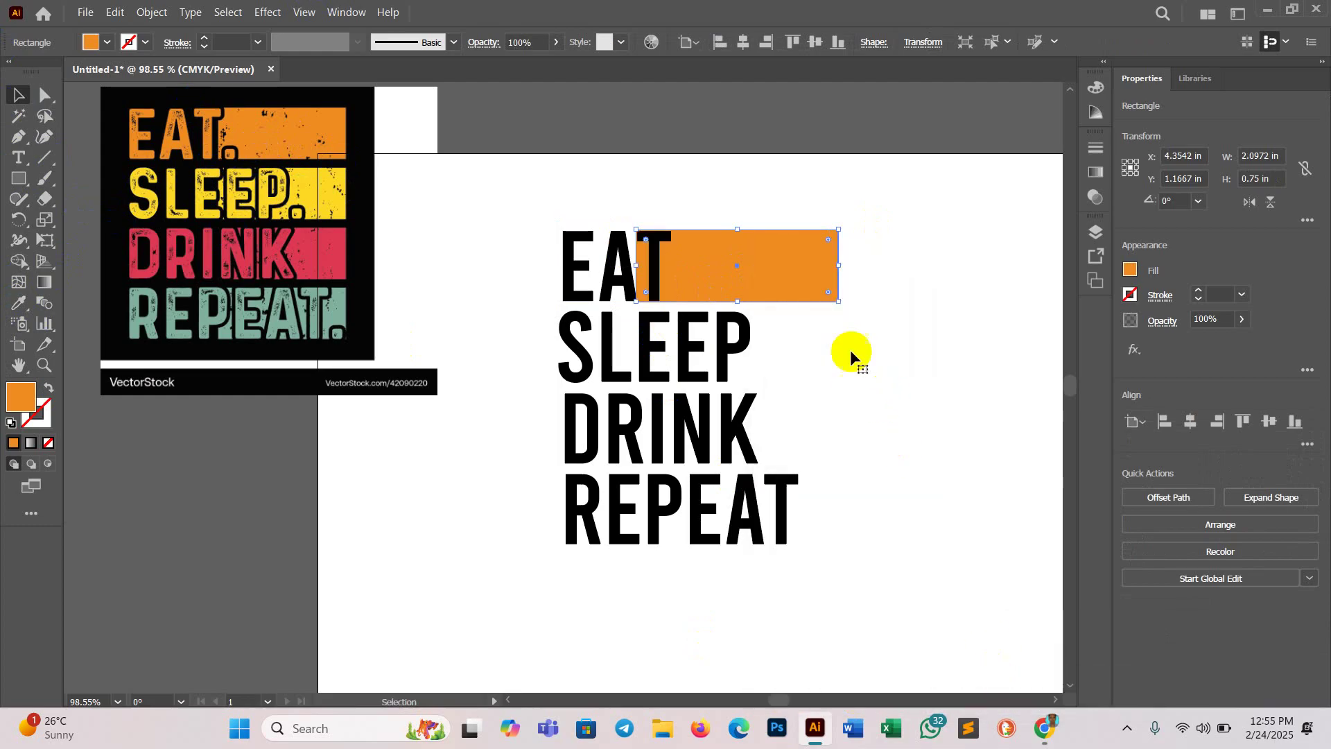
Step: Fill the EAT text with the orange sampled from the EAT row of the reference image
left_click(541, 267)
left_click(569, 264)
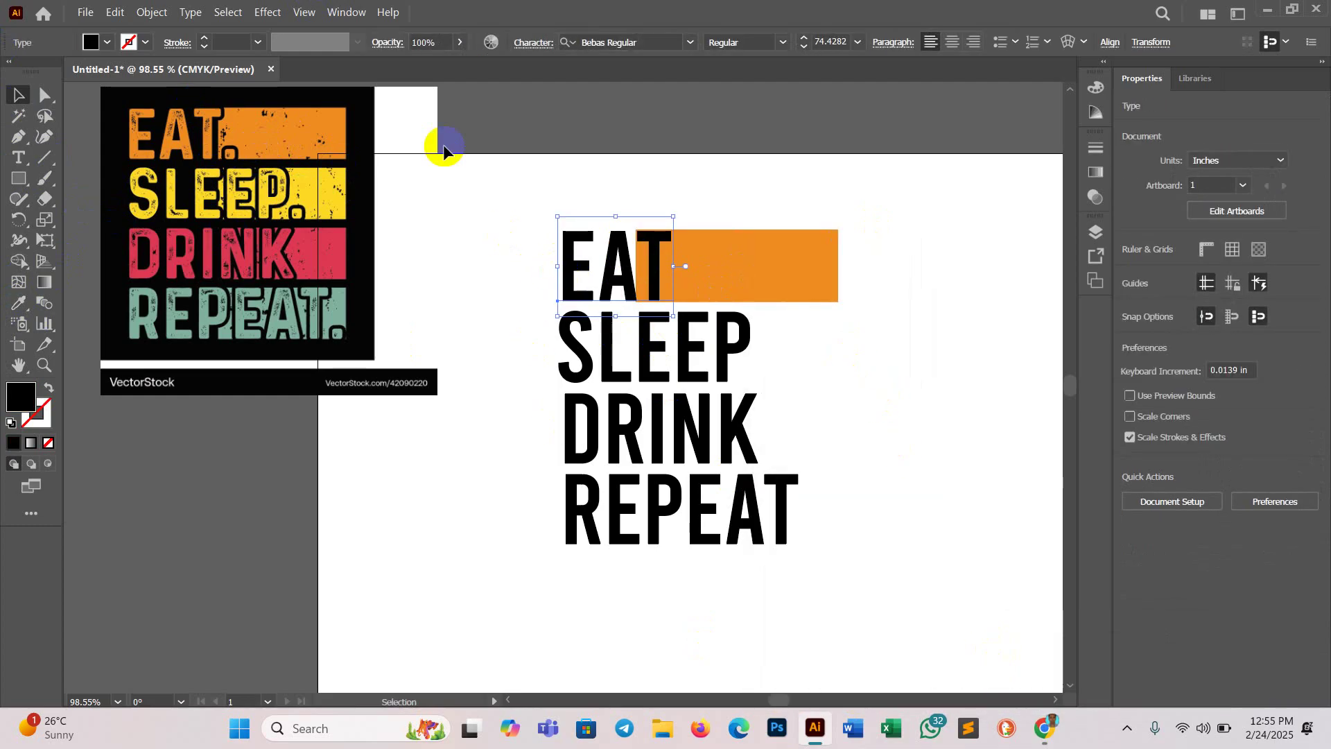
left_click(18, 303)
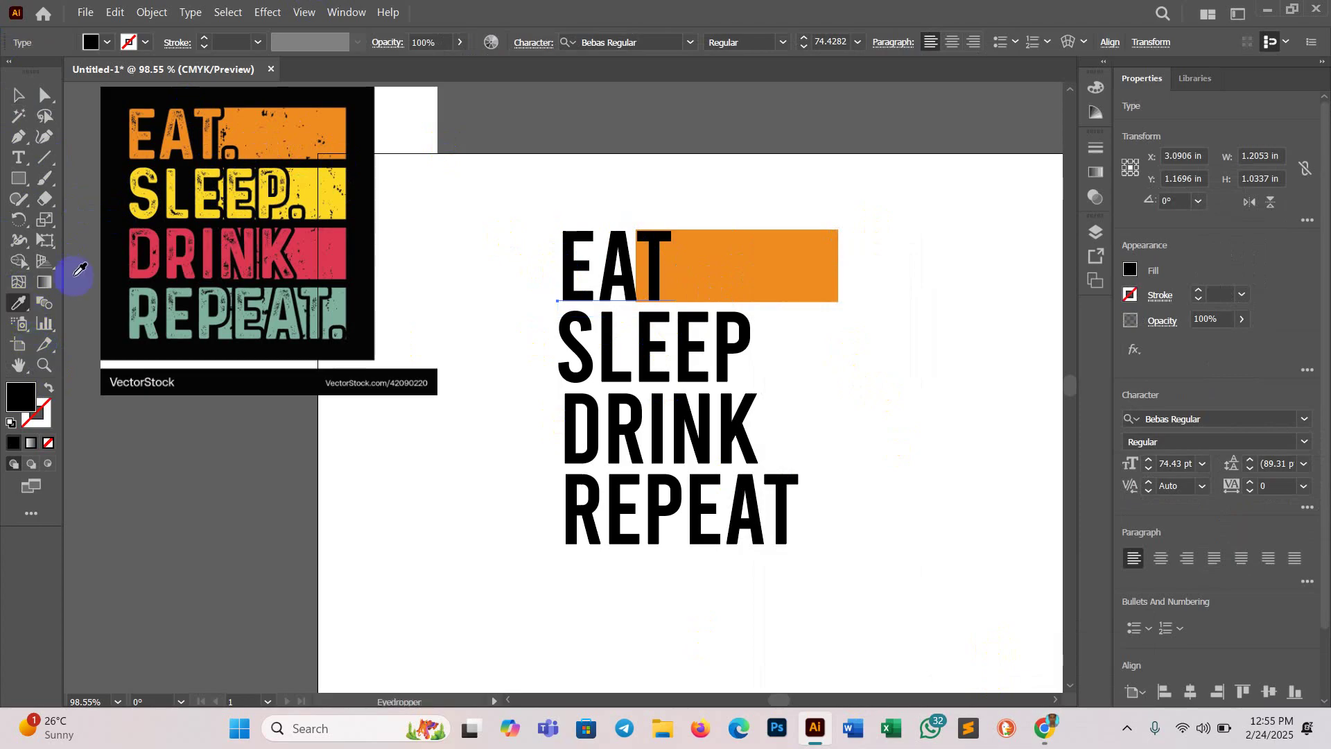
left_click(282, 137)
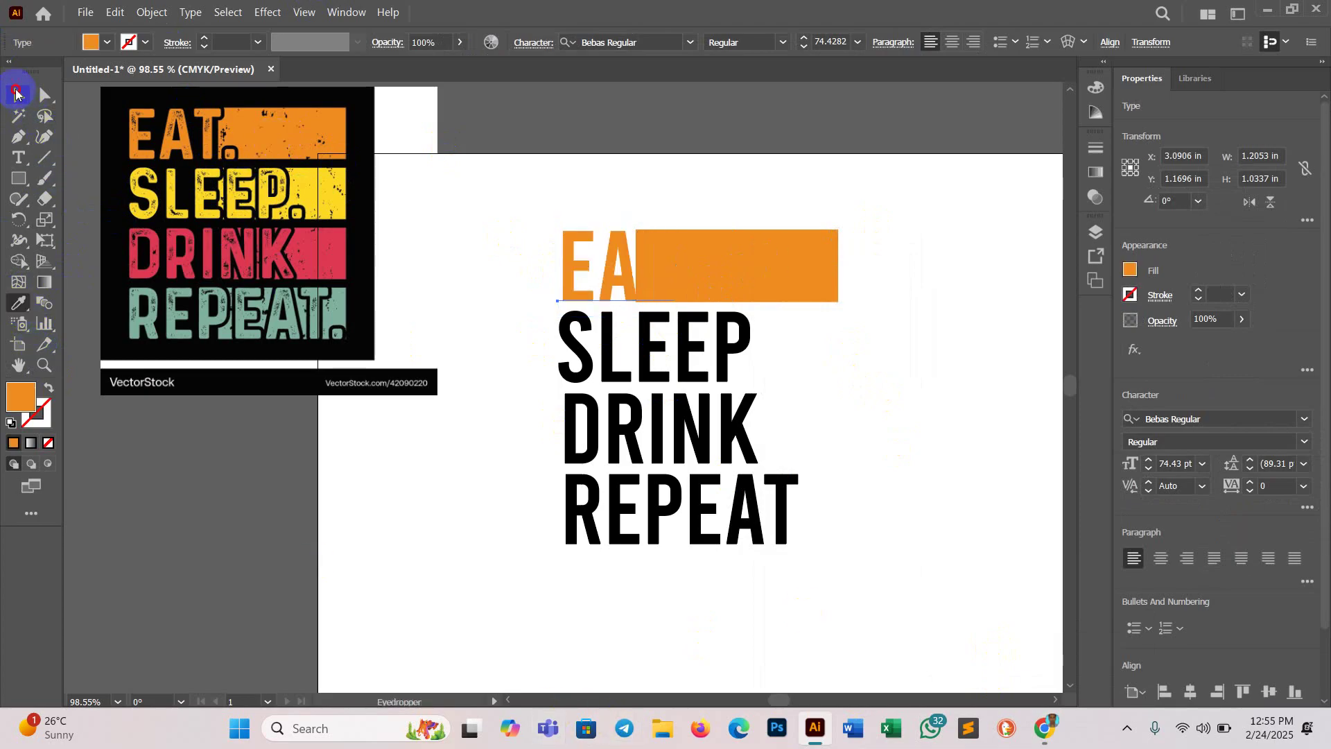
left_click(18, 97)
left_click(989, 410)
left_click(614, 244)
left_click(919, 393)
left_click(774, 265)
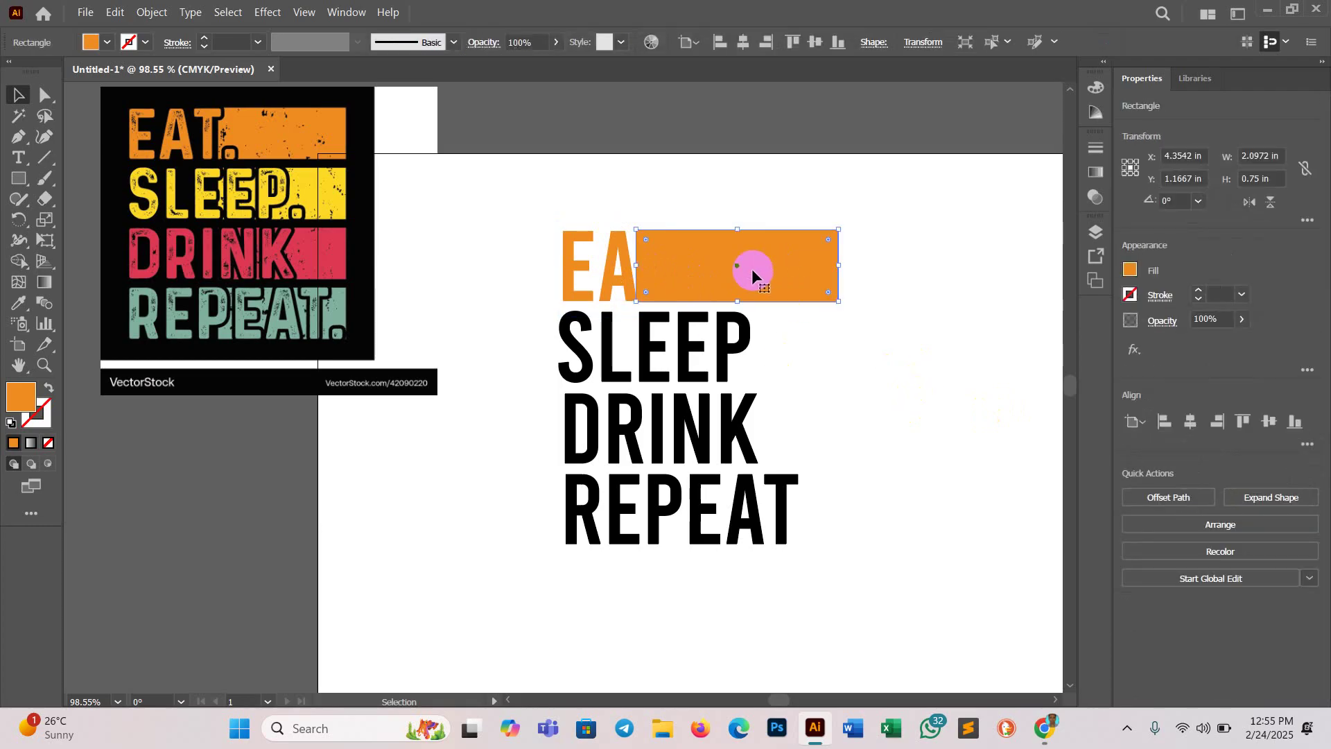
left_click(573, 265)
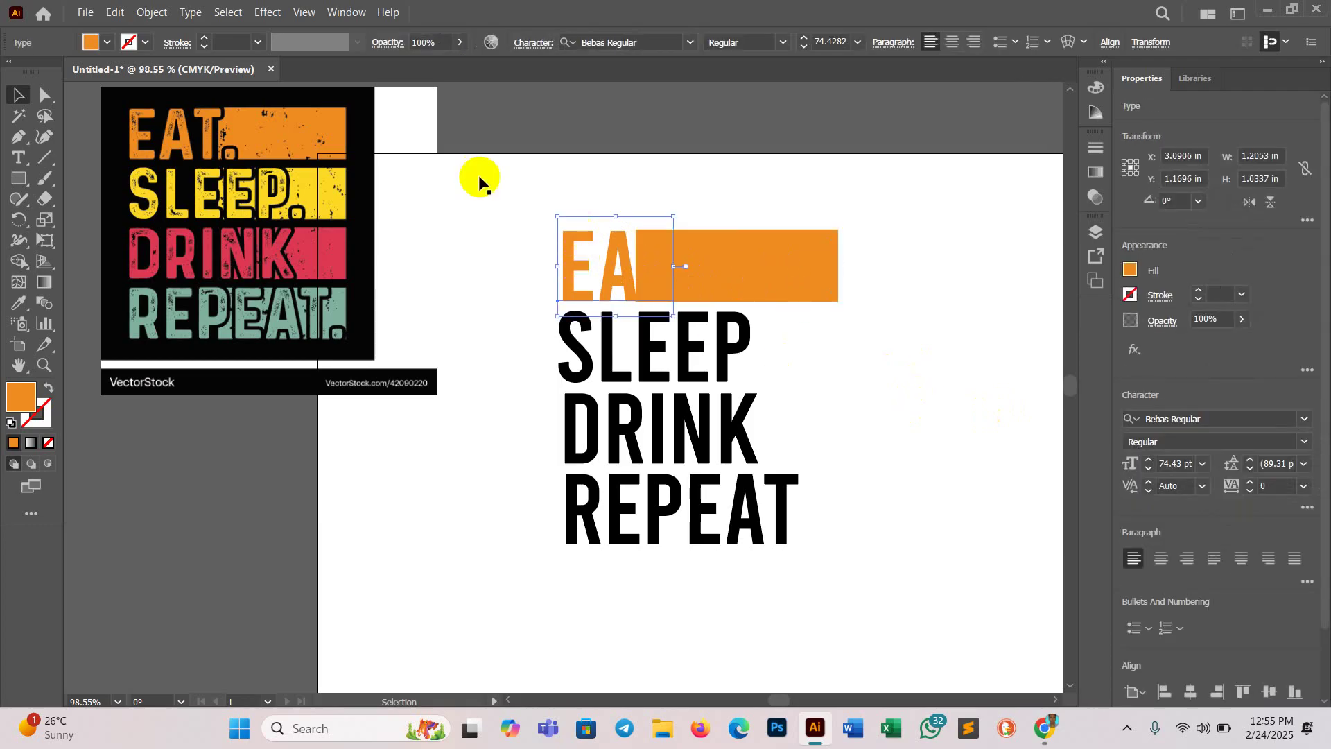
left_click(17, 303)
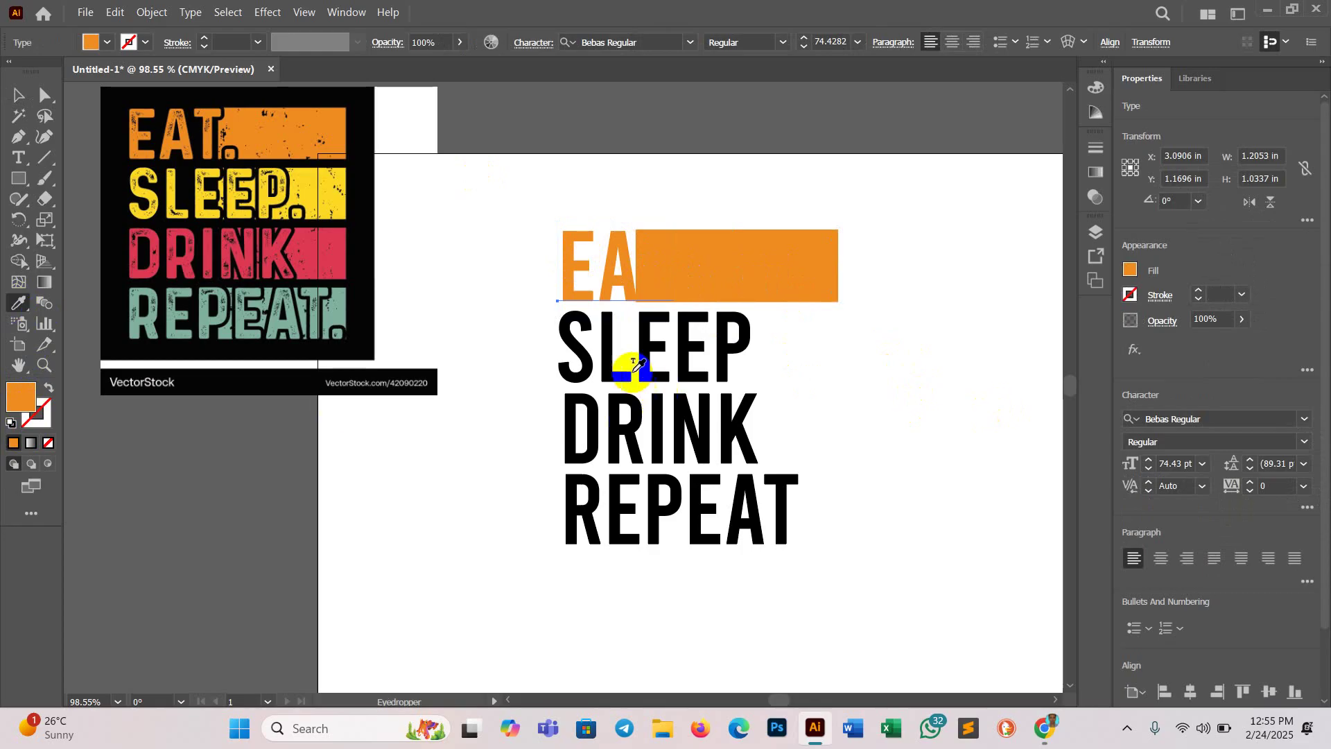
left_click(588, 360)
left_click(760, 257)
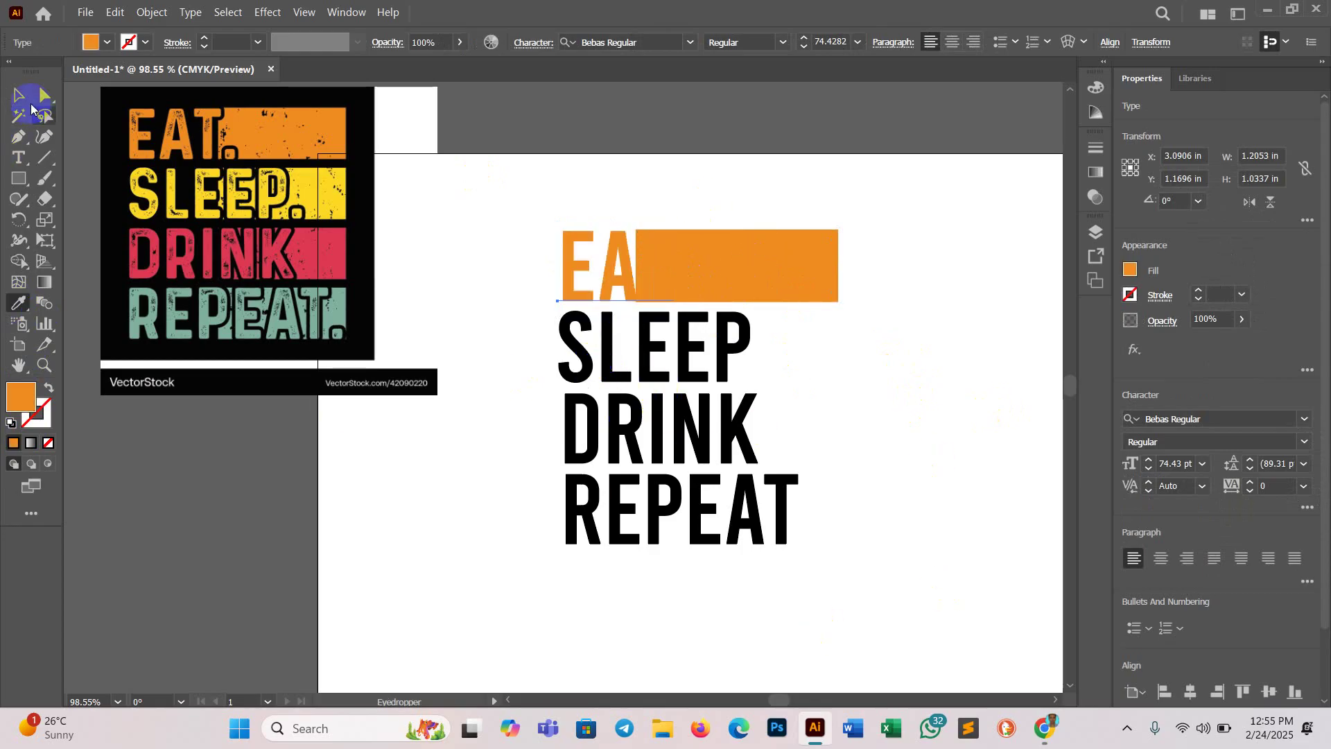
Step: Duplicate the orange bar downward three times, placing one copy behind each of the SLEEP, DRINK and REPEAT lines
left_click(28, 104)
left_click(780, 256)
left_click_drag(809, 284, 801, 481)
scroll(892, 443, "down", 1)
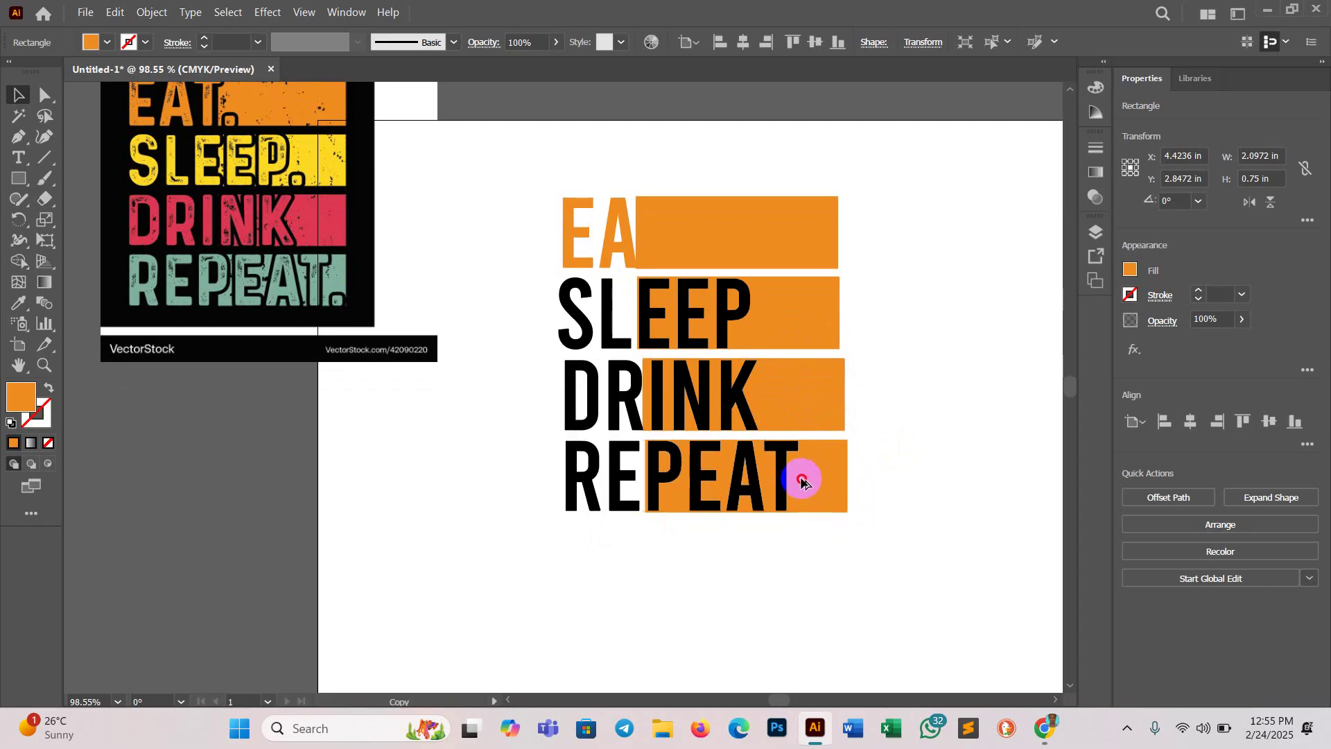
left_click_drag(800, 476, 801, 477)
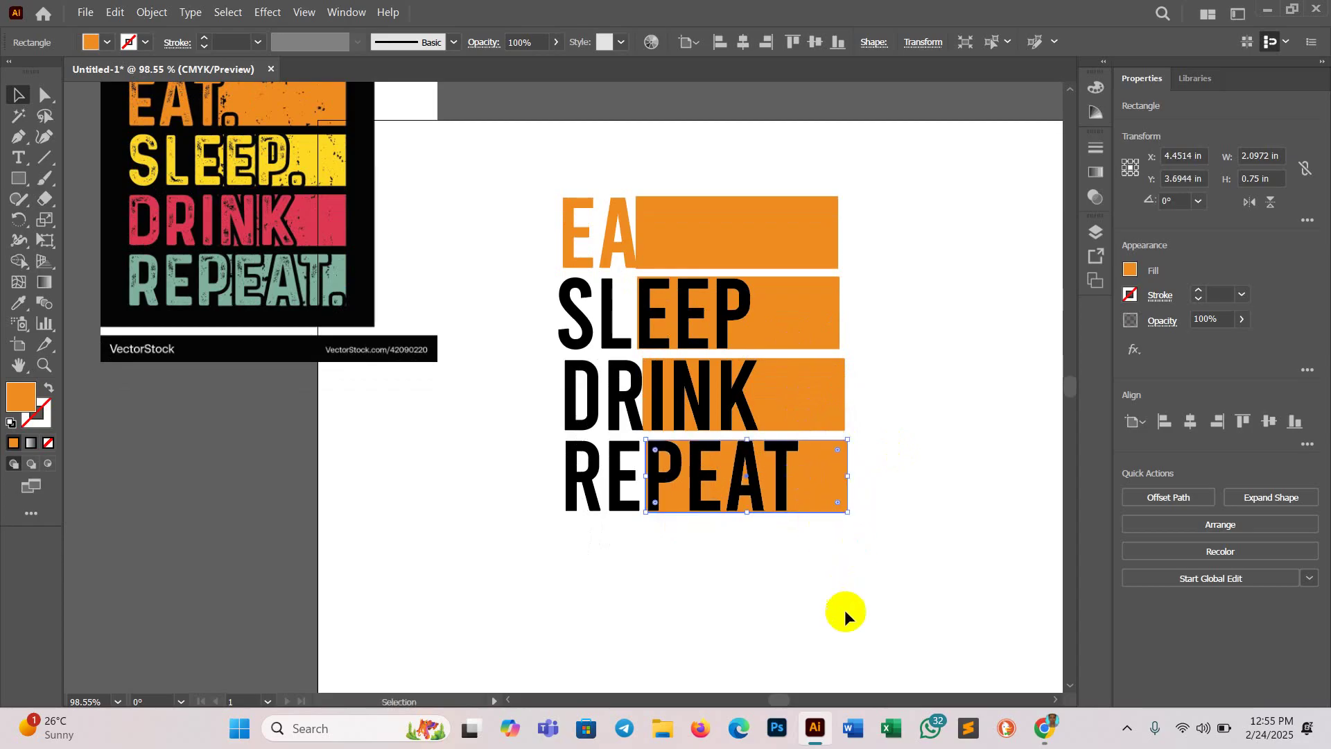
left_click(32, 393)
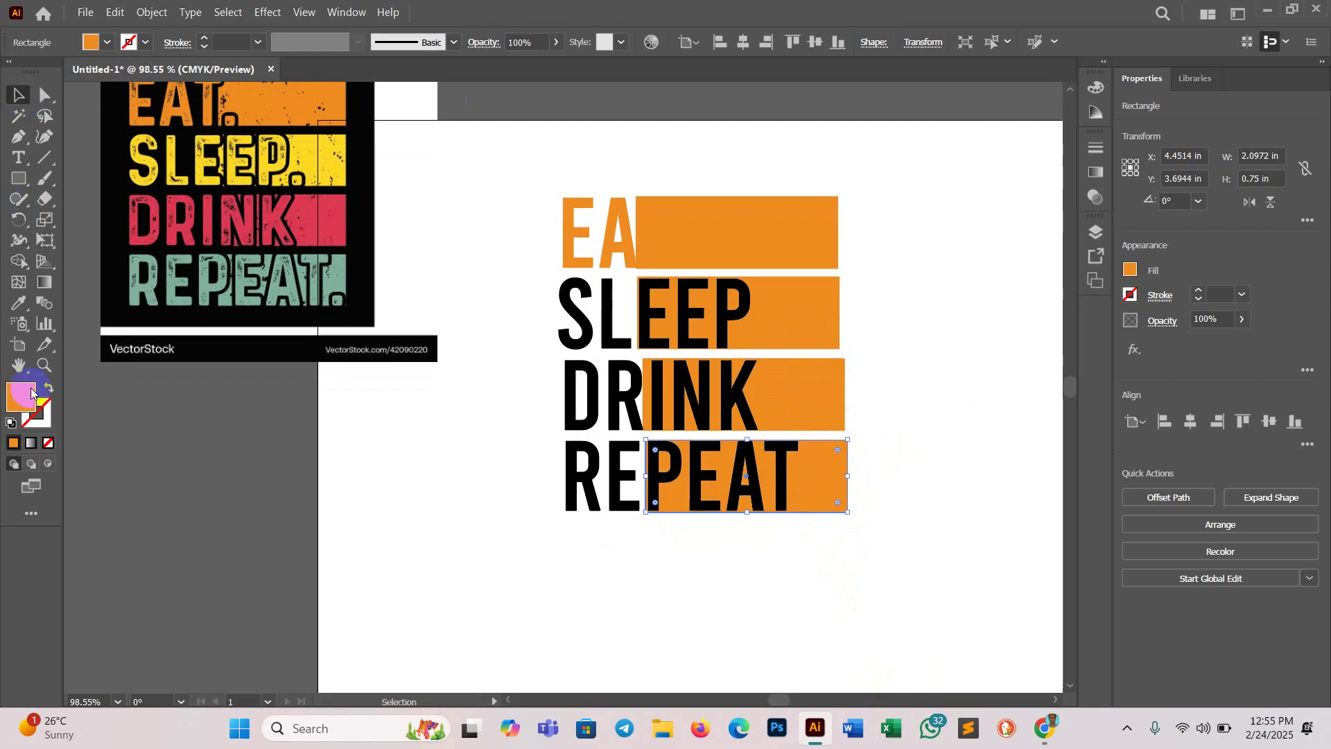
left_click(19, 303)
left_click(845, 471)
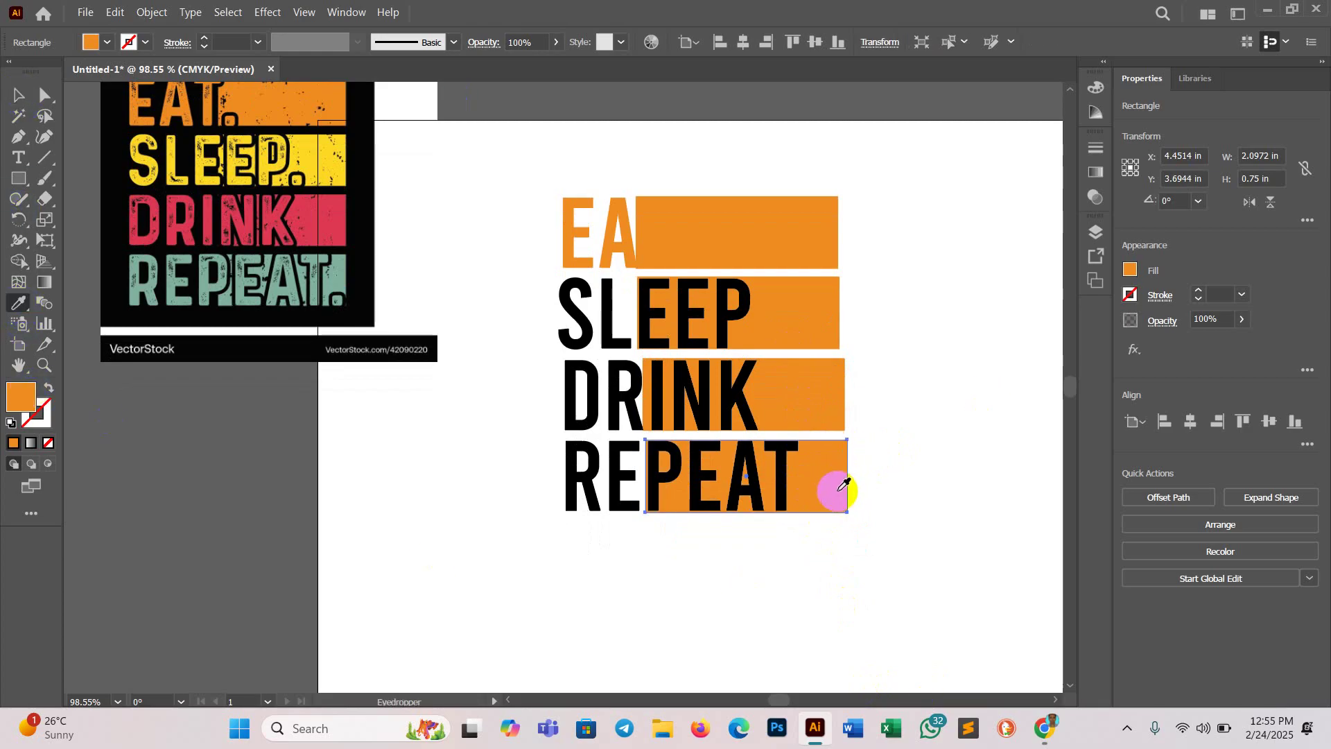
left_click(18, 95)
Step: Fill the bar behind REPEAT with the green sampled from the REPEAT row of the reference image
left_click(823, 483)
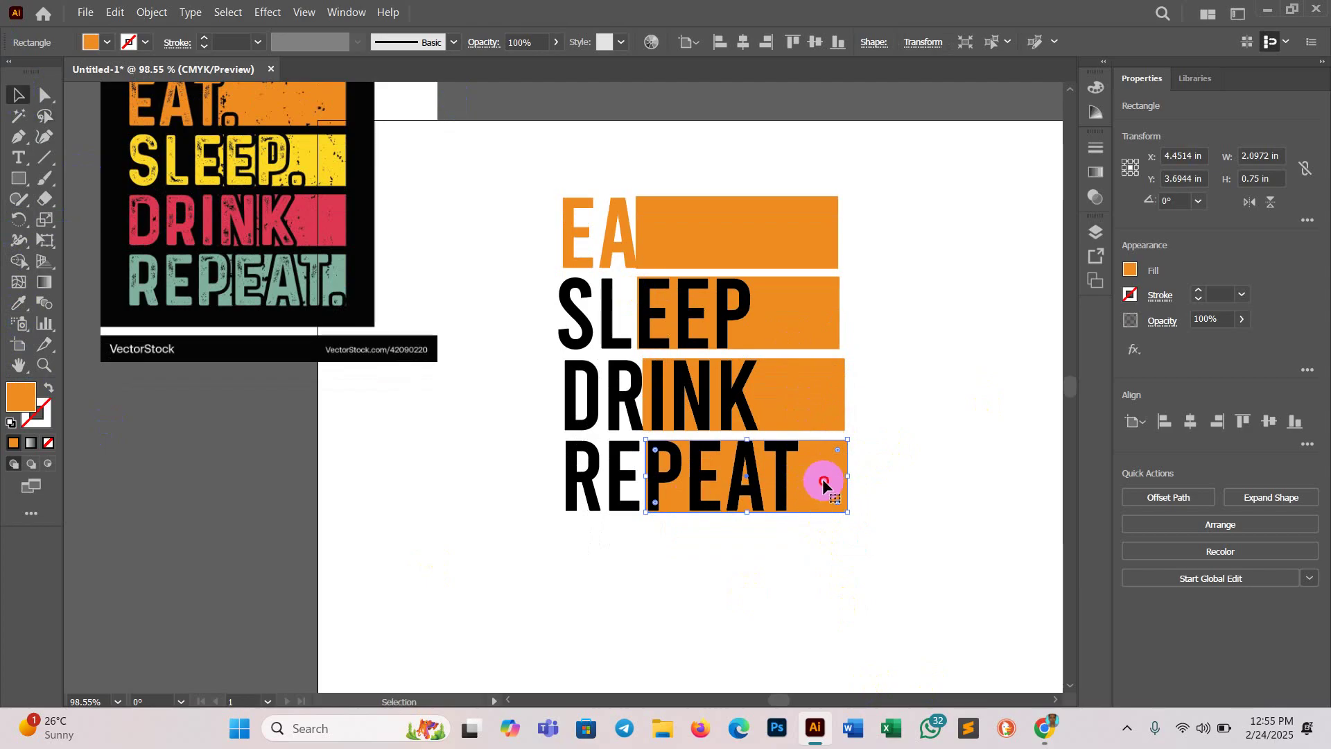
left_click(18, 305)
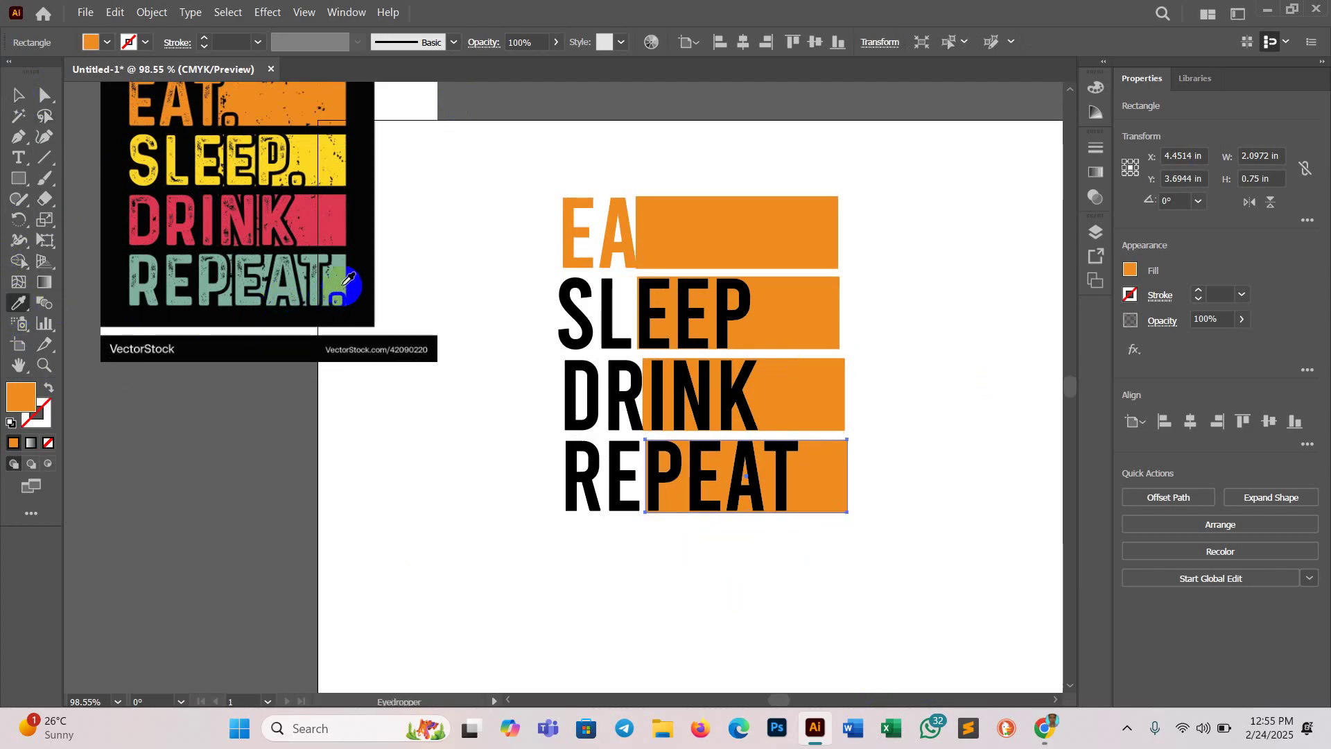
left_click(16, 95)
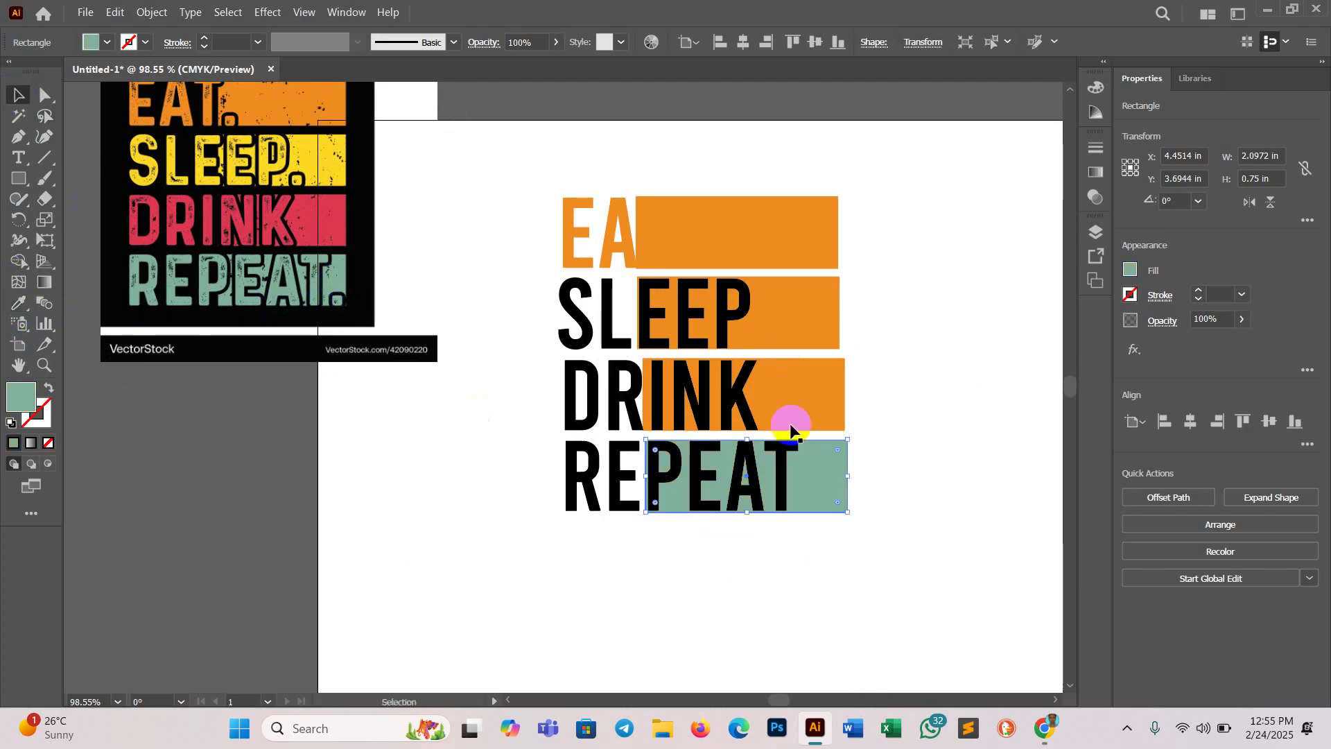
Step: Fill the REPEAT text with the same green sampled from the reference image
left_click(594, 494)
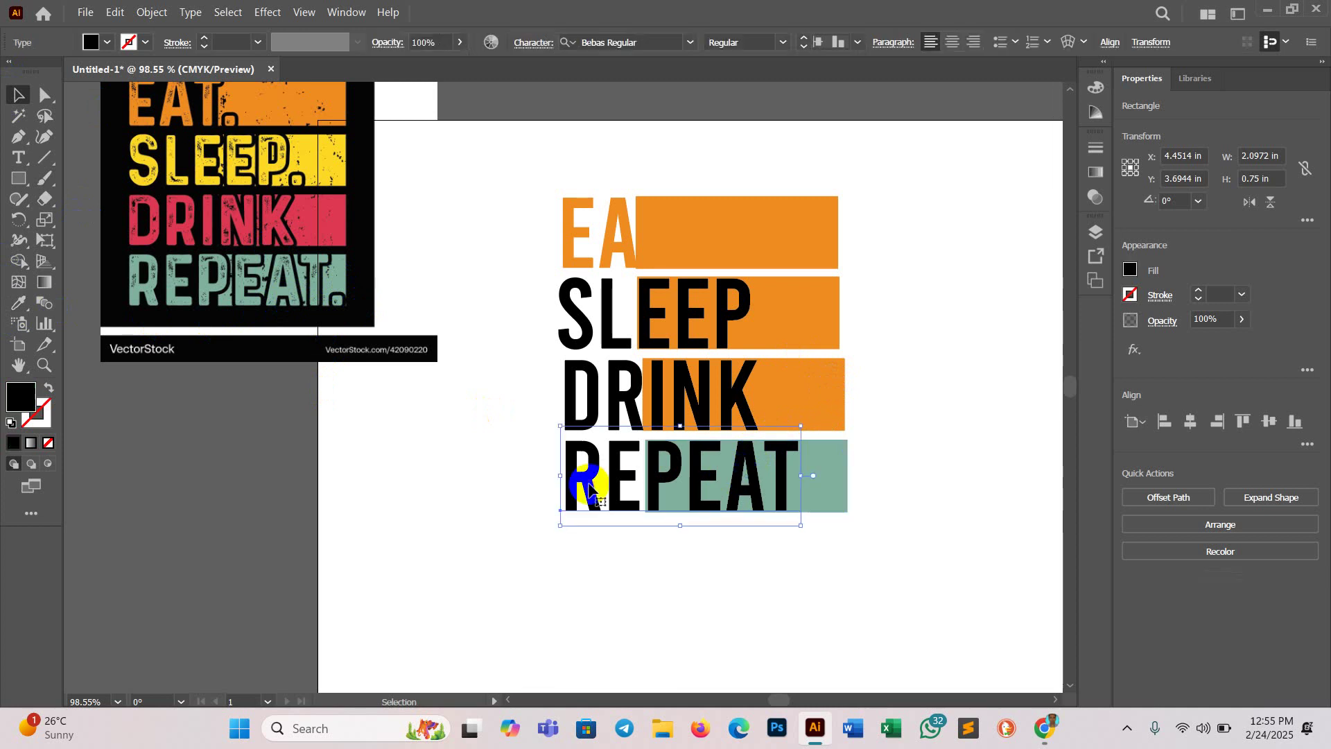
left_click(18, 305)
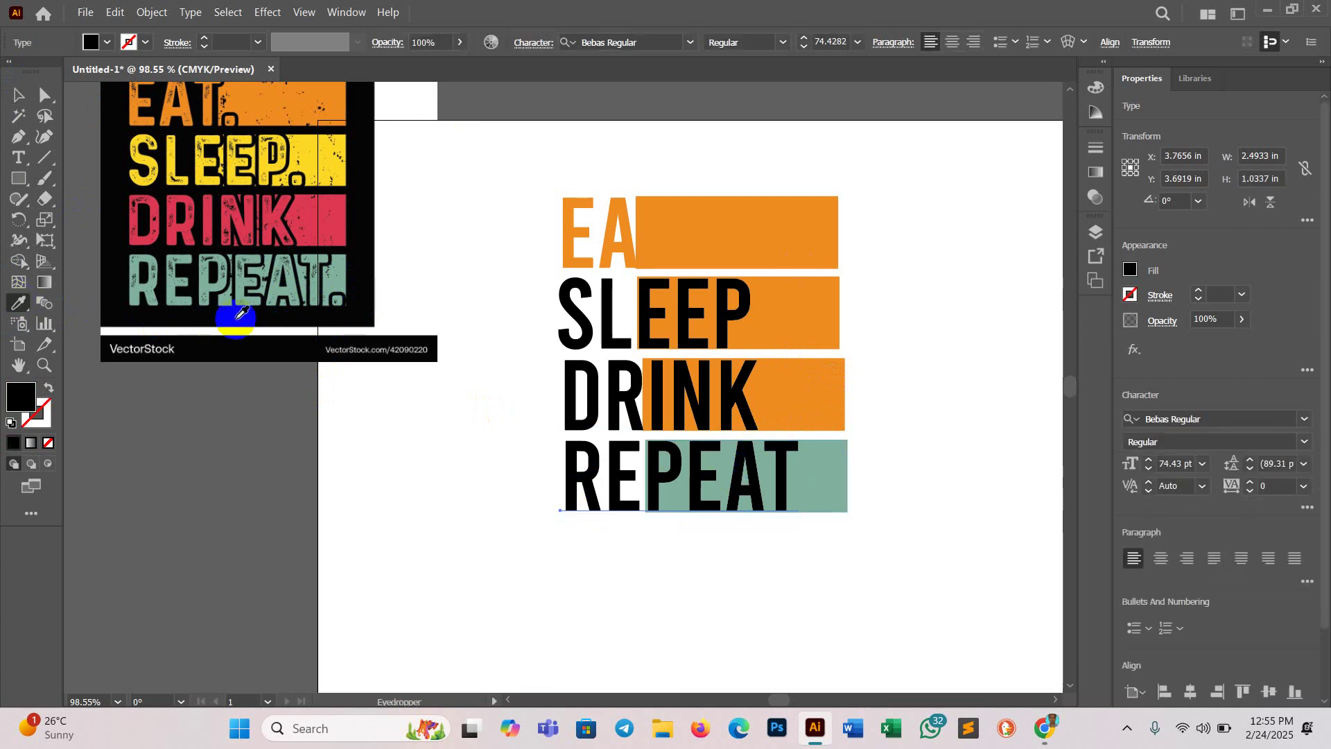
left_click(280, 289)
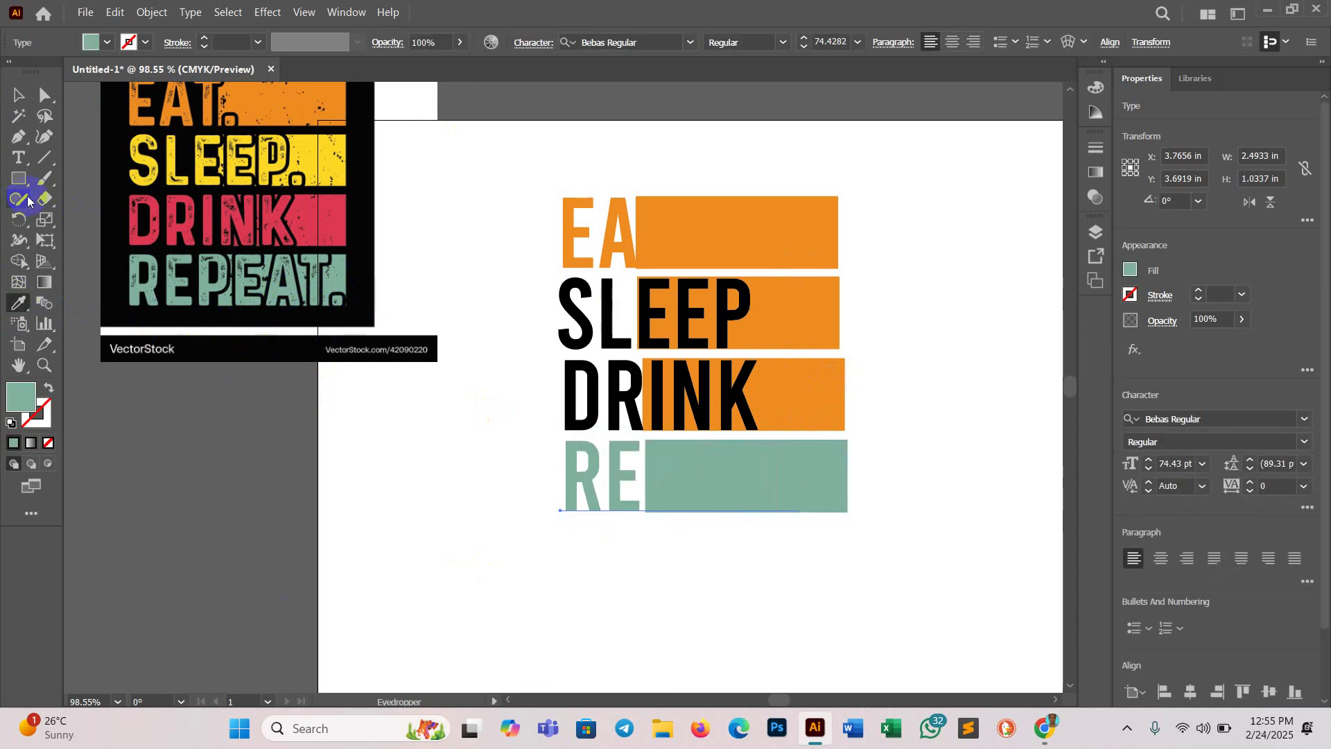
left_click(18, 95)
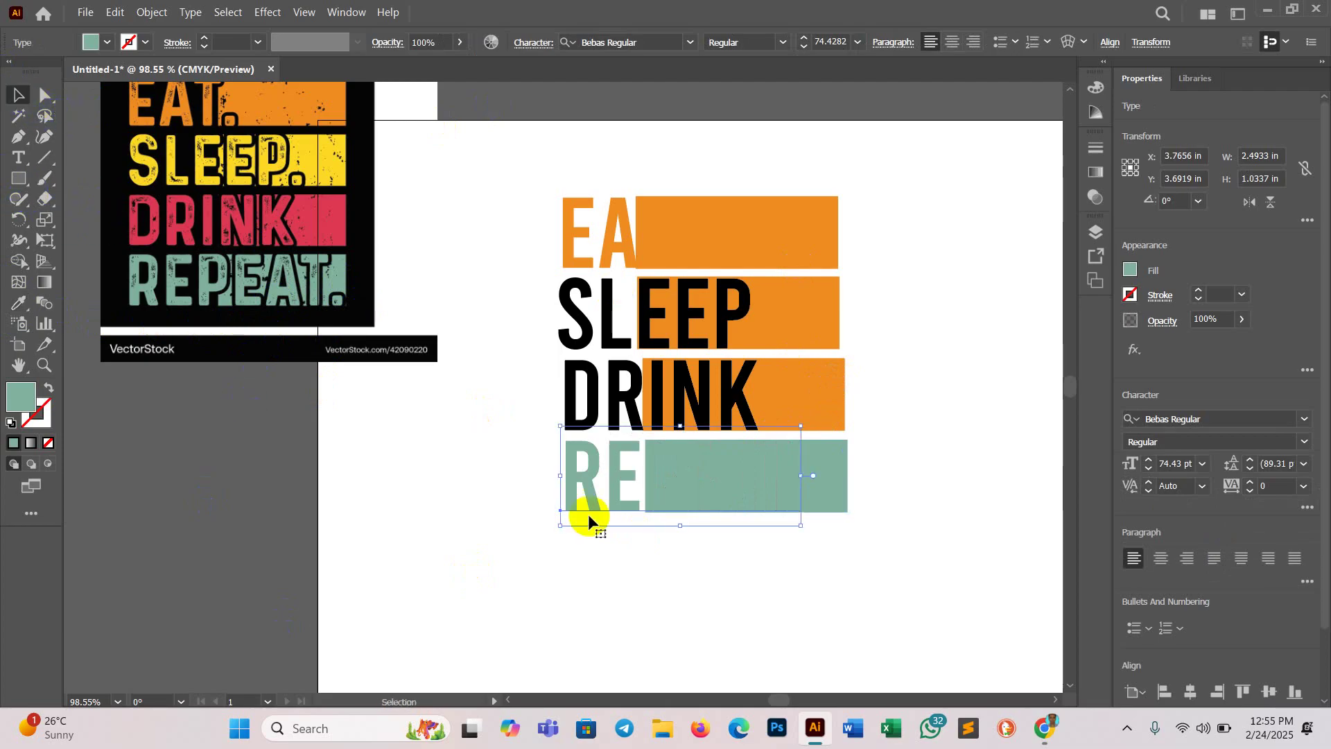
Step: Fill the bar behind DRINK with the red sampled from the DRINK row of the reference image
left_click(803, 402)
left_click(19, 302)
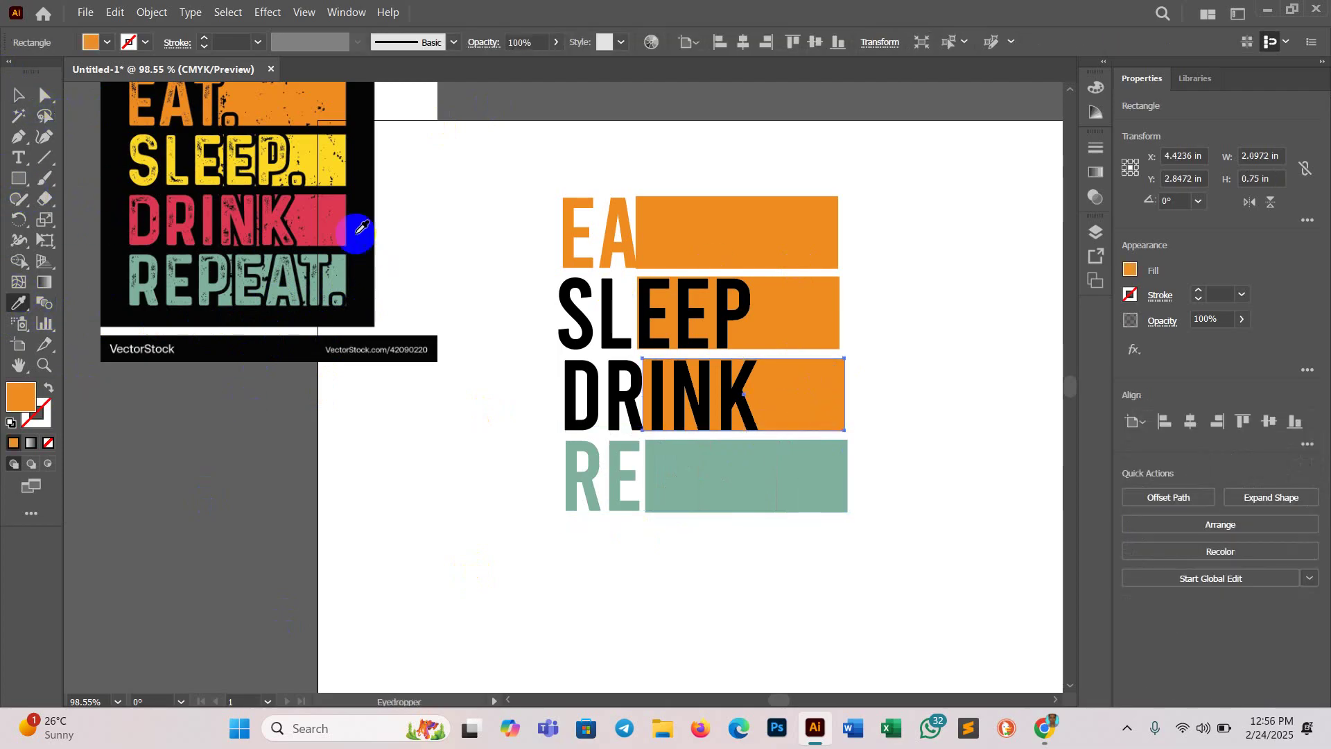
left_click(335, 220)
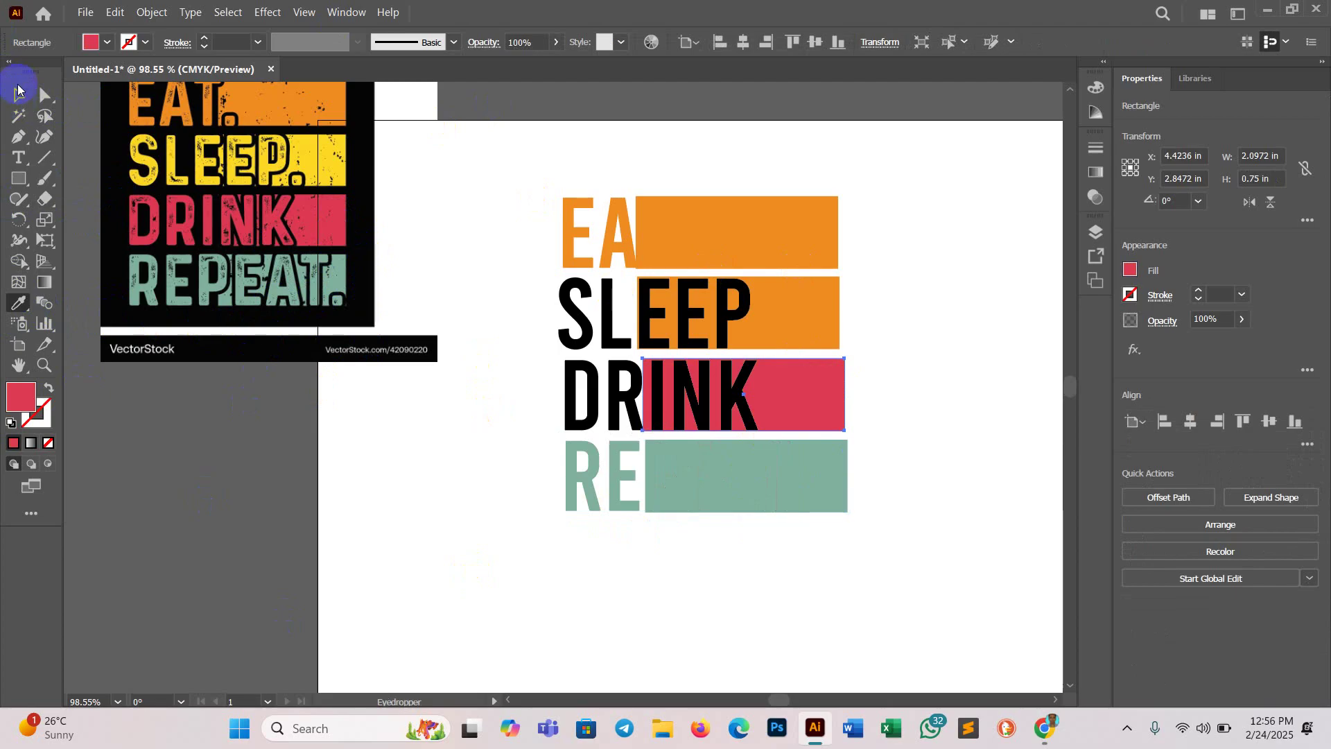
left_click(19, 97)
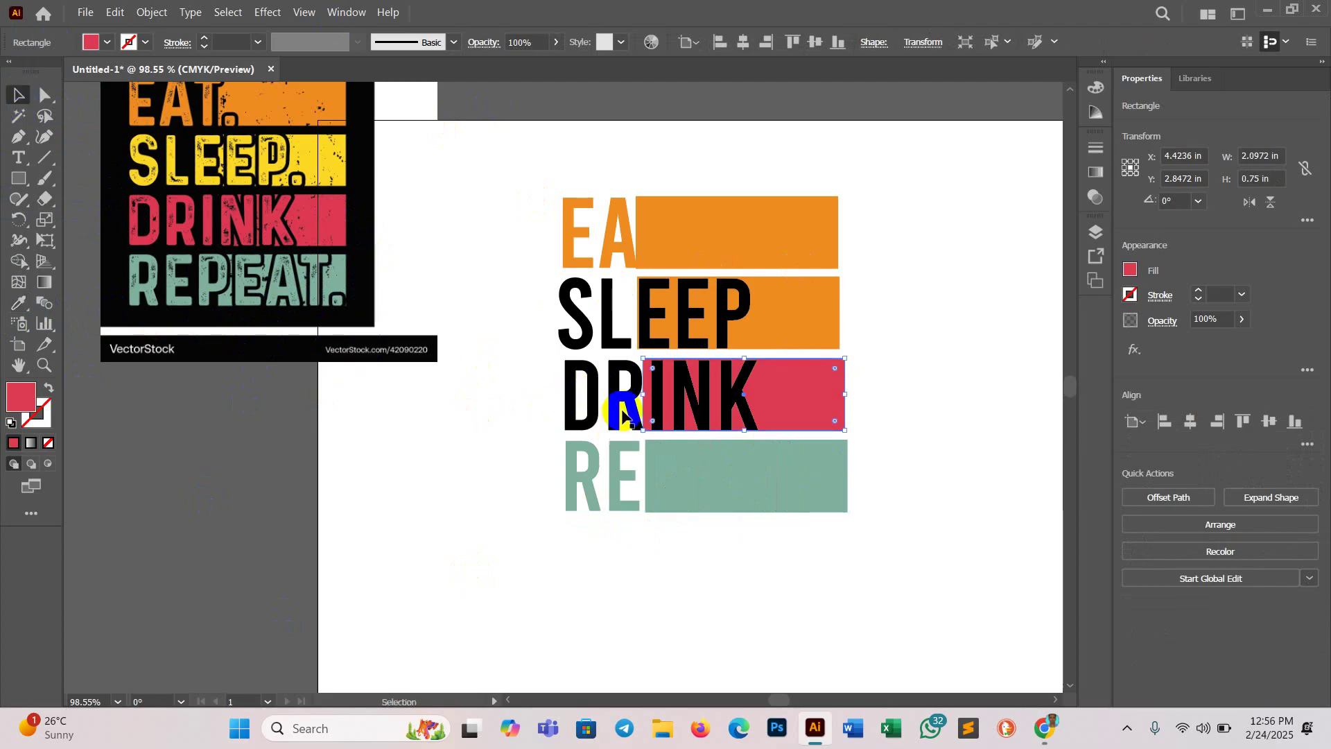
Step: Select the black DRINK text line
left_click(588, 383)
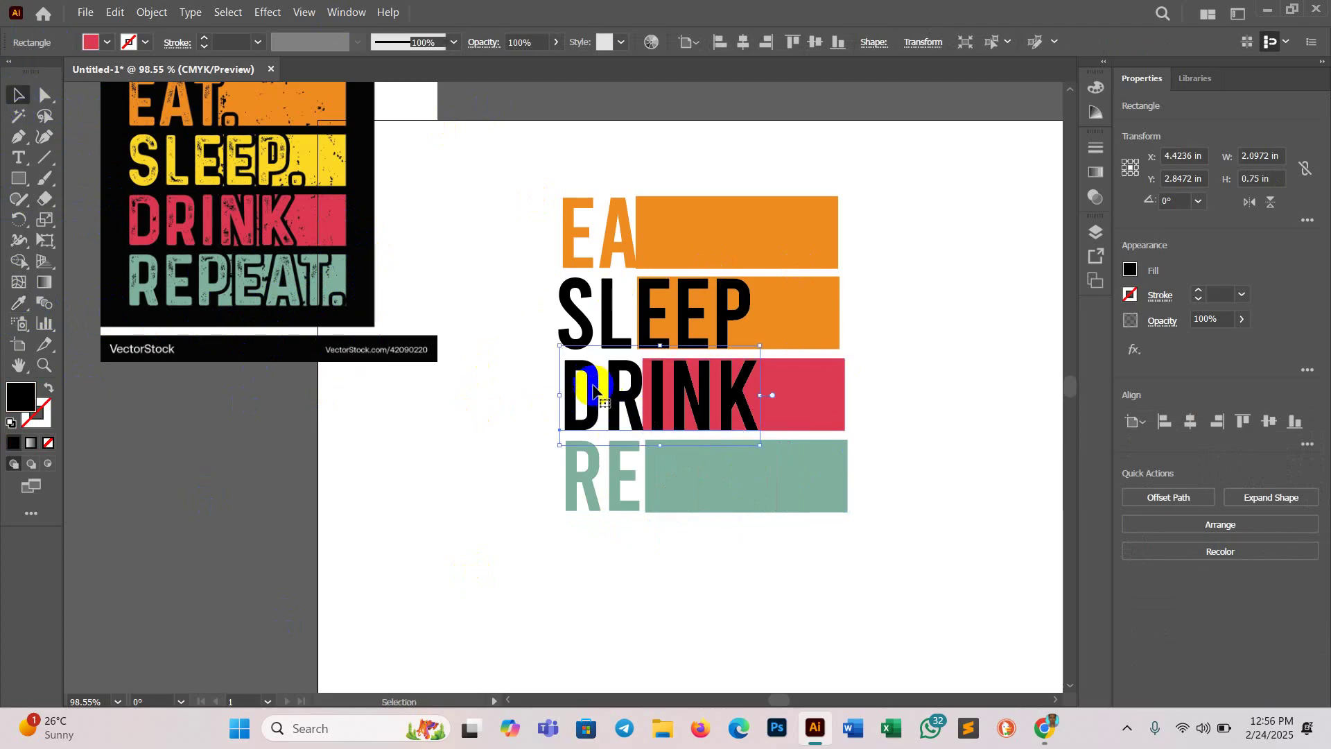
Step: Recolour the DRINK text with the red sampled from the DRINK row of the reference image
left_click(19, 303)
left_click(214, 220)
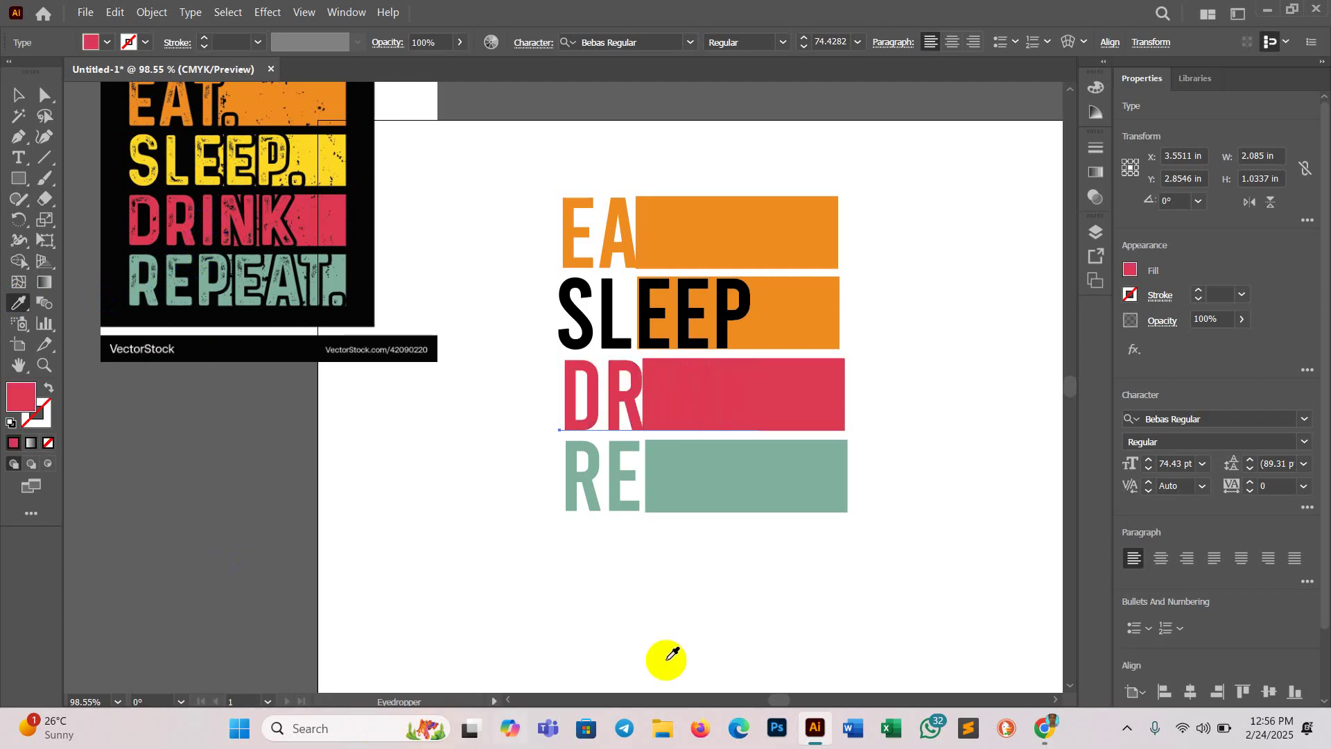
left_click(18, 91)
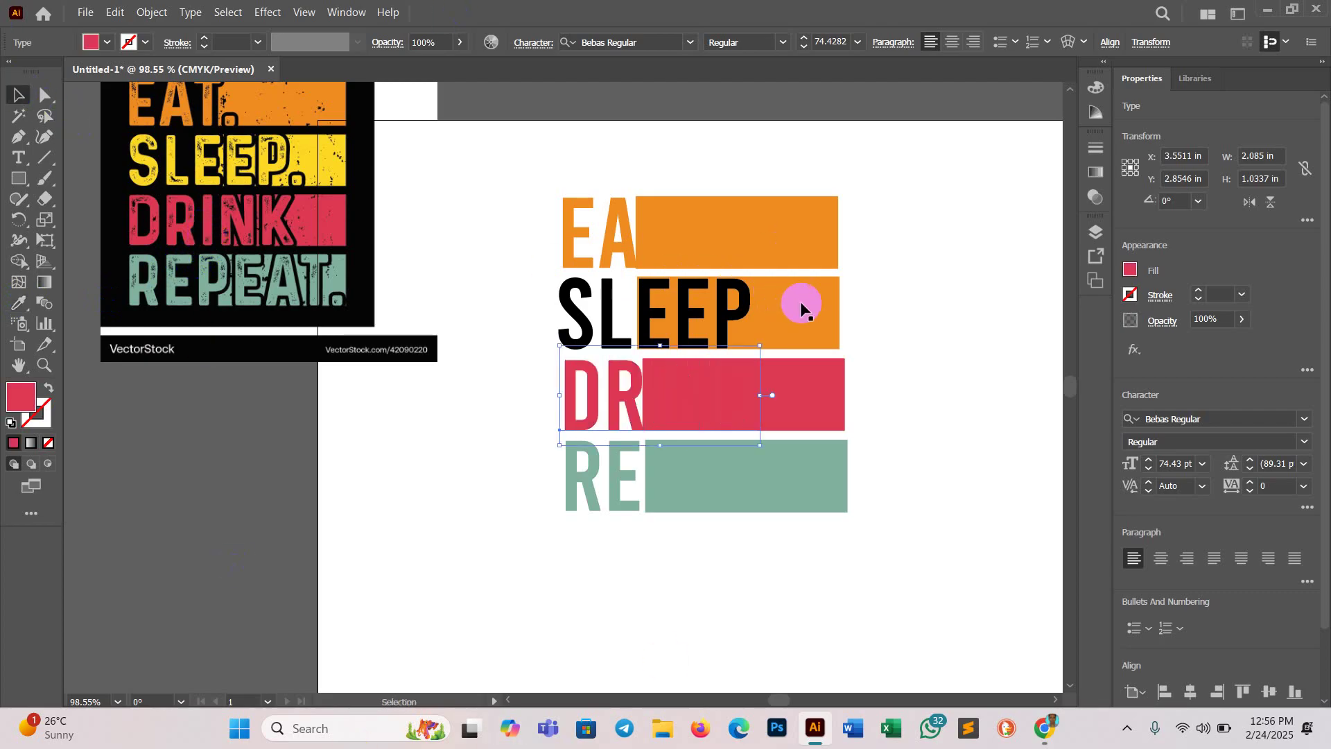
Step: Recolour the bar behind SLEEP with the yellow sampled from the reference image's SLEEP row
left_click(735, 283)
left_click(21, 305)
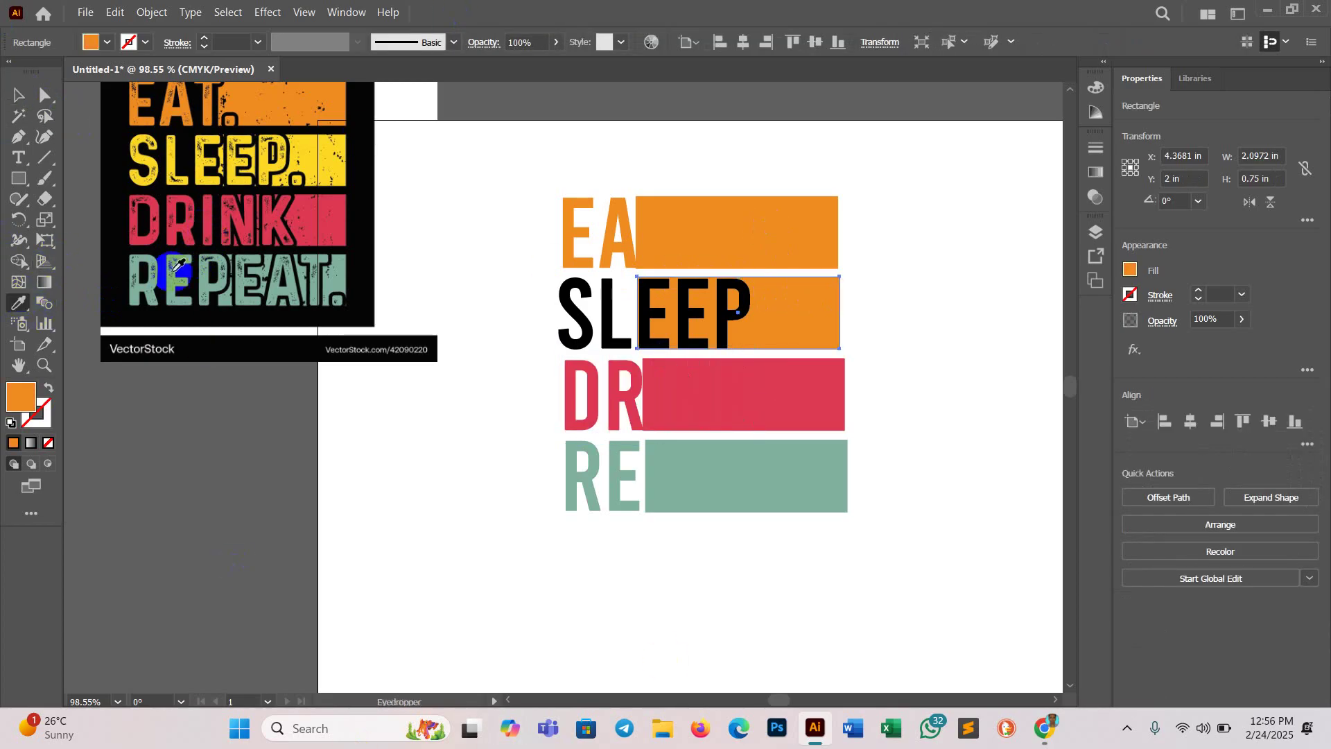
left_click(316, 158)
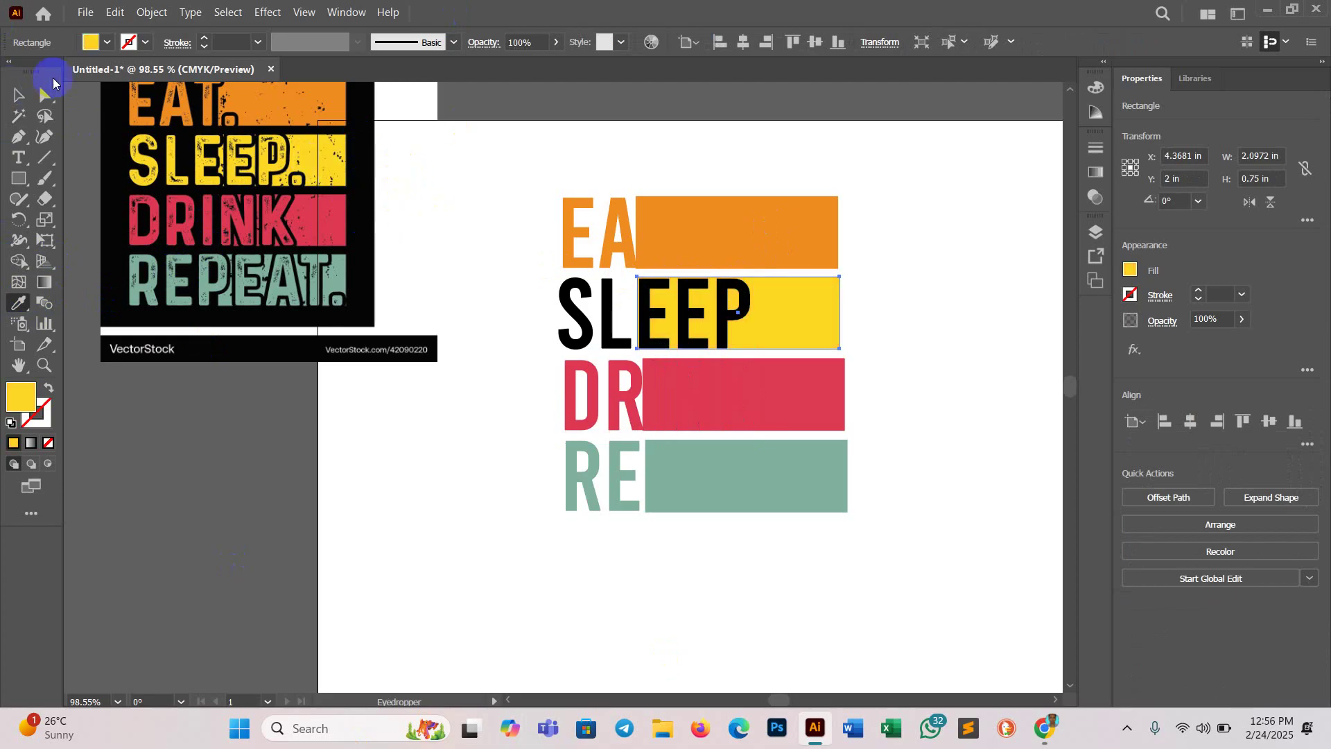
left_click(19, 96)
Step: Recolour the SLEEP text with the yellow sampled from the reference image, then deselect it
left_click(611, 339)
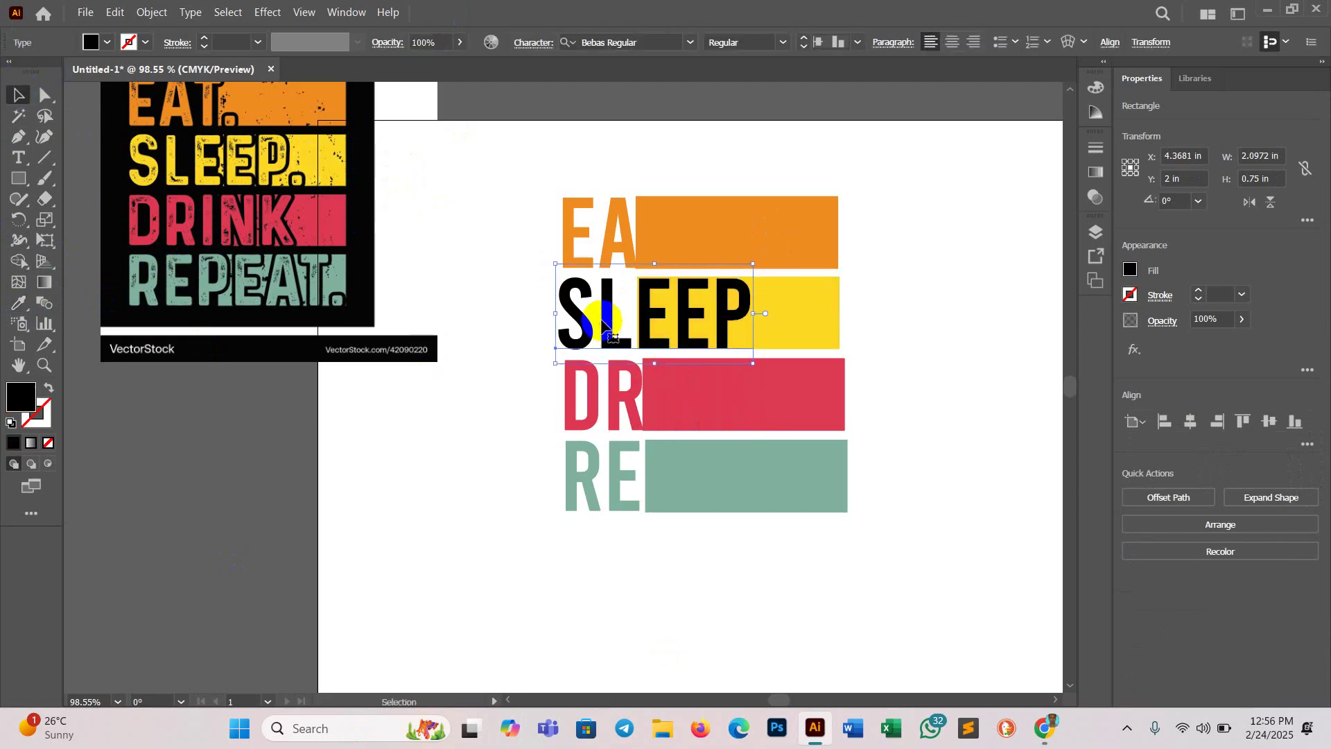
left_click(19, 303)
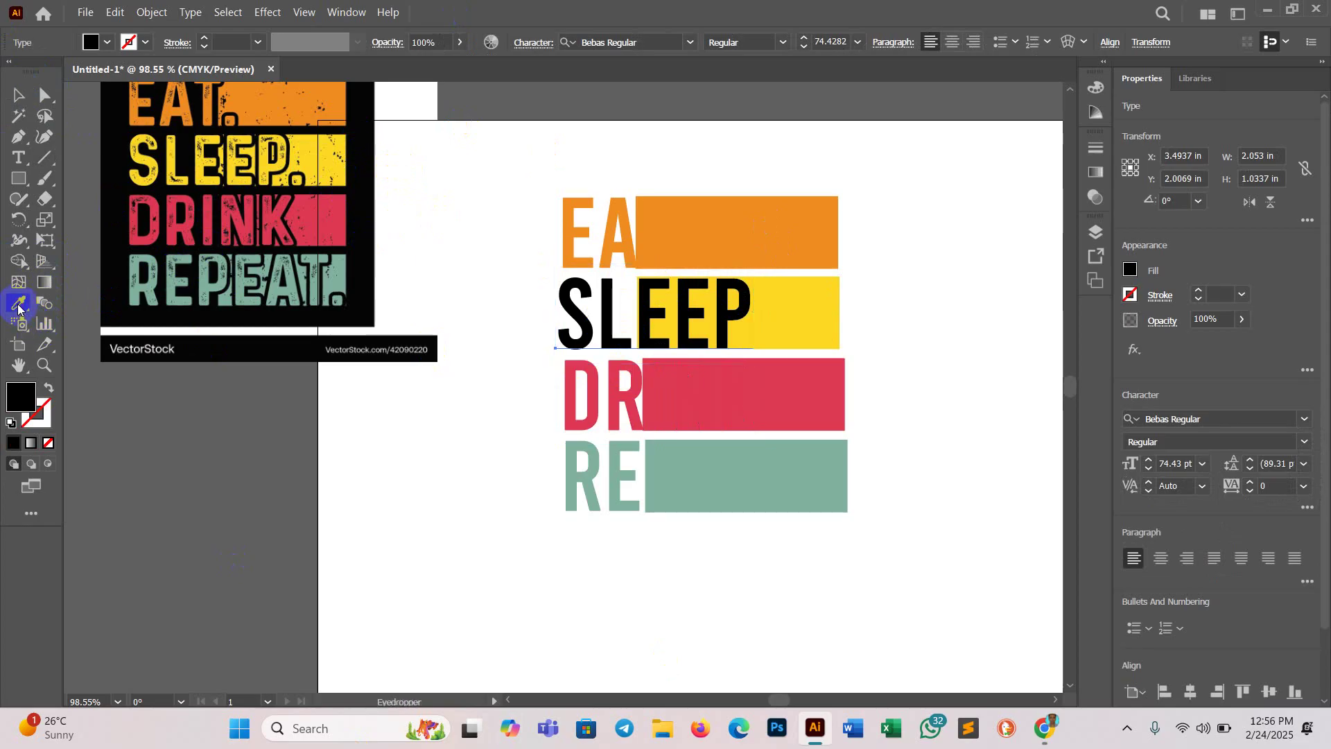
left_click(172, 168)
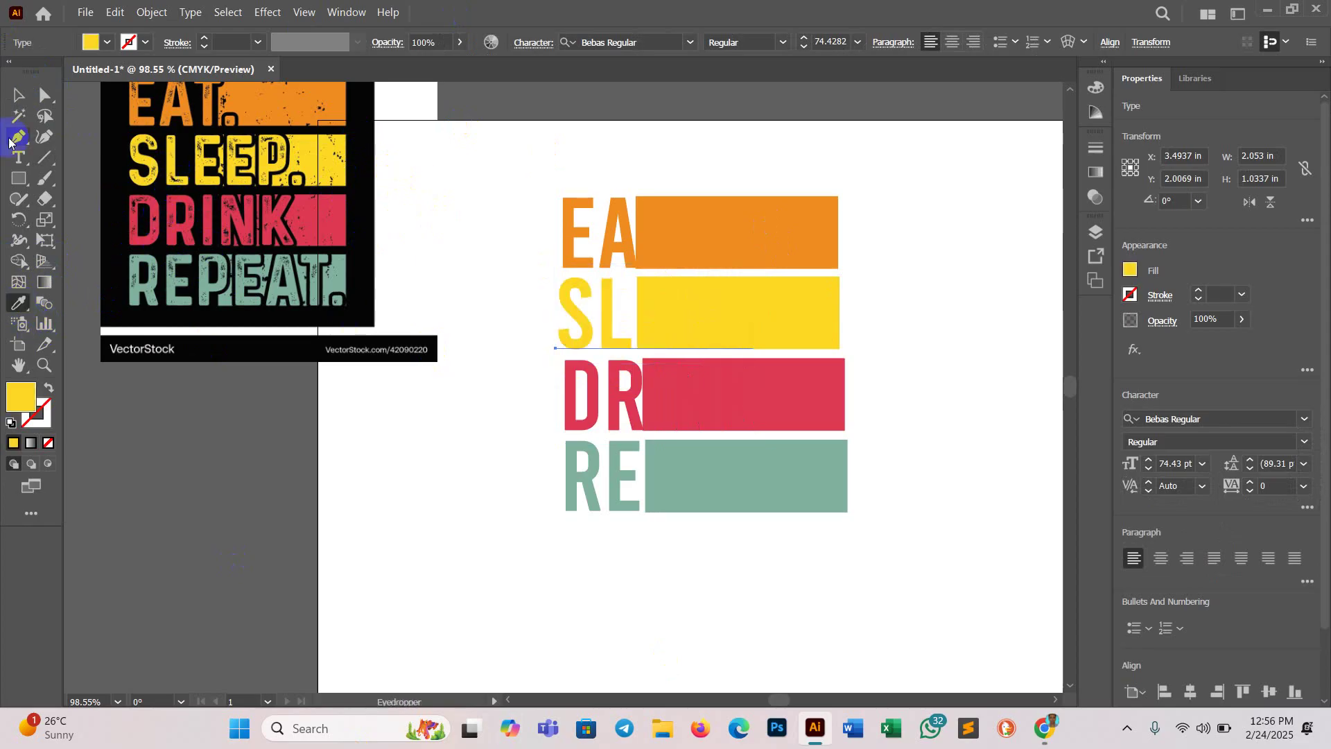
left_click(19, 96)
left_click(945, 267)
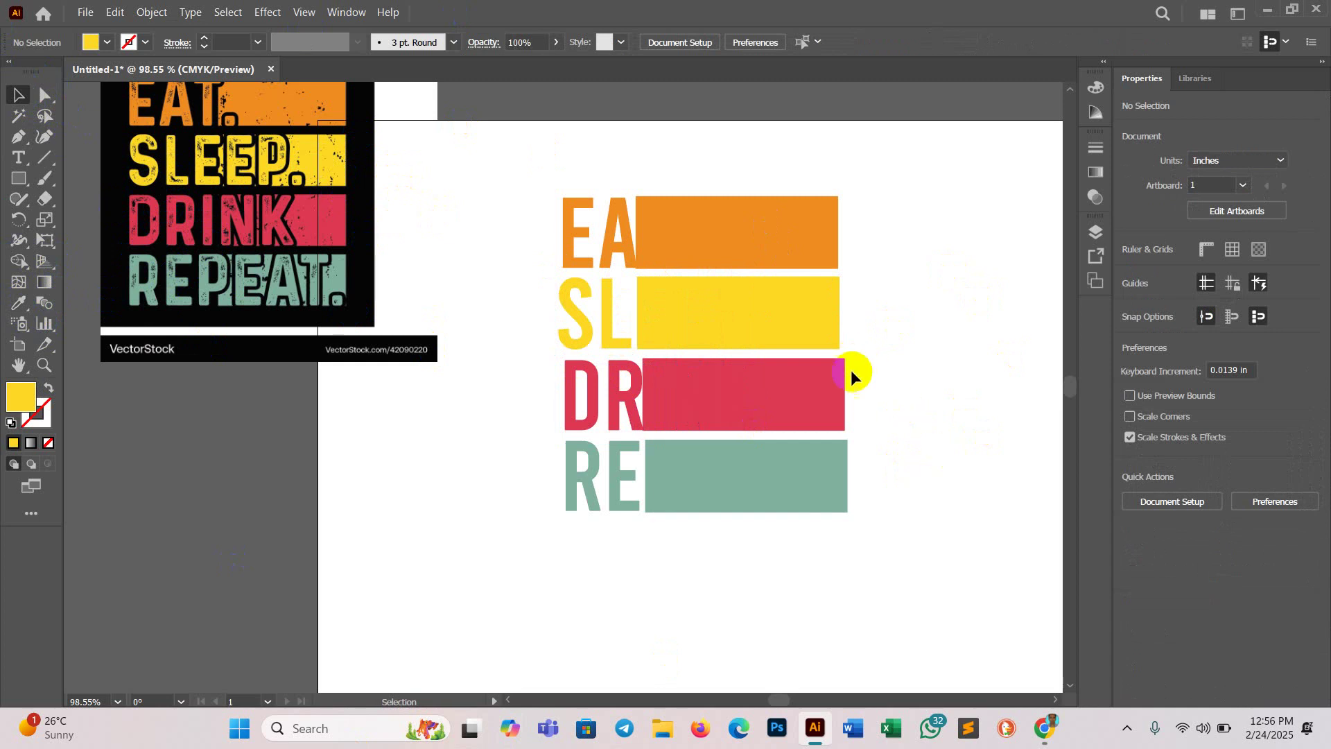
Step: Shorten the red and green bars so their right edges line up with the orange and yellow bars above
left_click(841, 409)
left_click_drag(846, 395, 840, 396)
left_click(841, 479)
left_click_drag(850, 479, 839, 478)
left_click(802, 517)
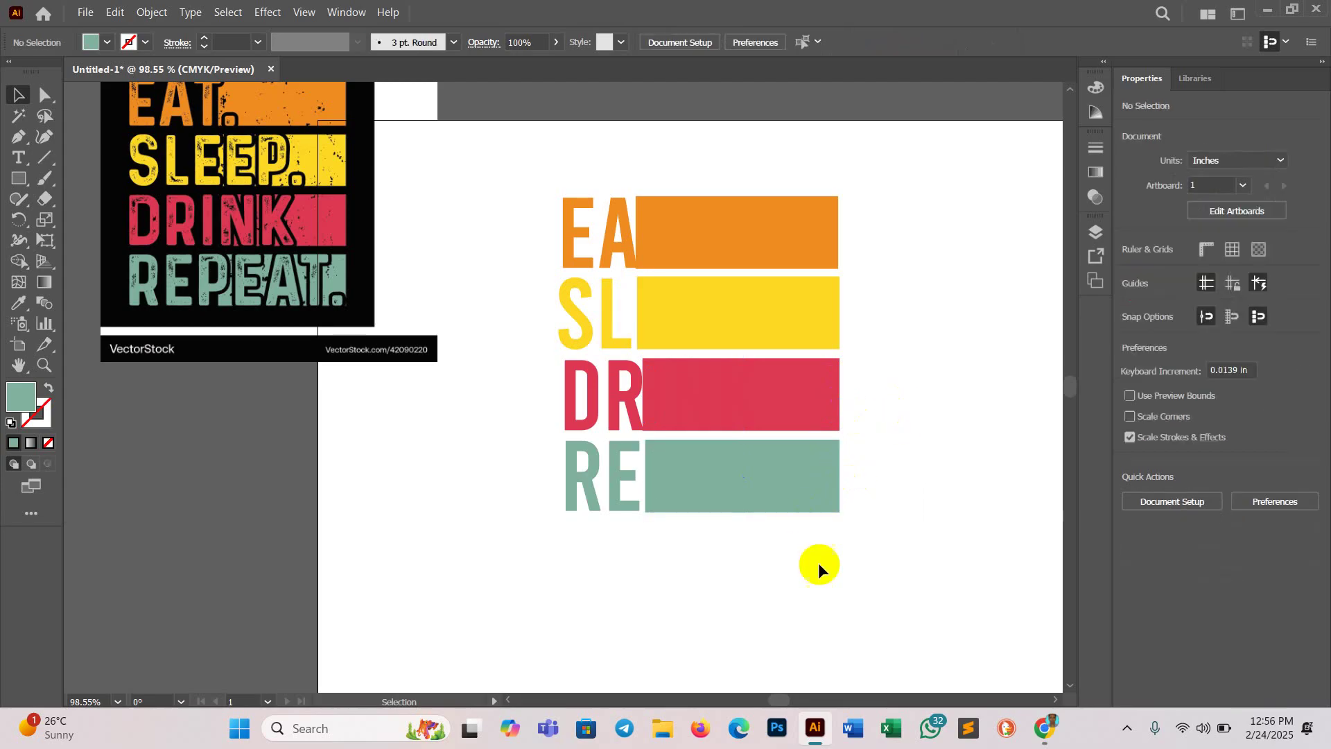
scroll(898, 373, "up", 3)
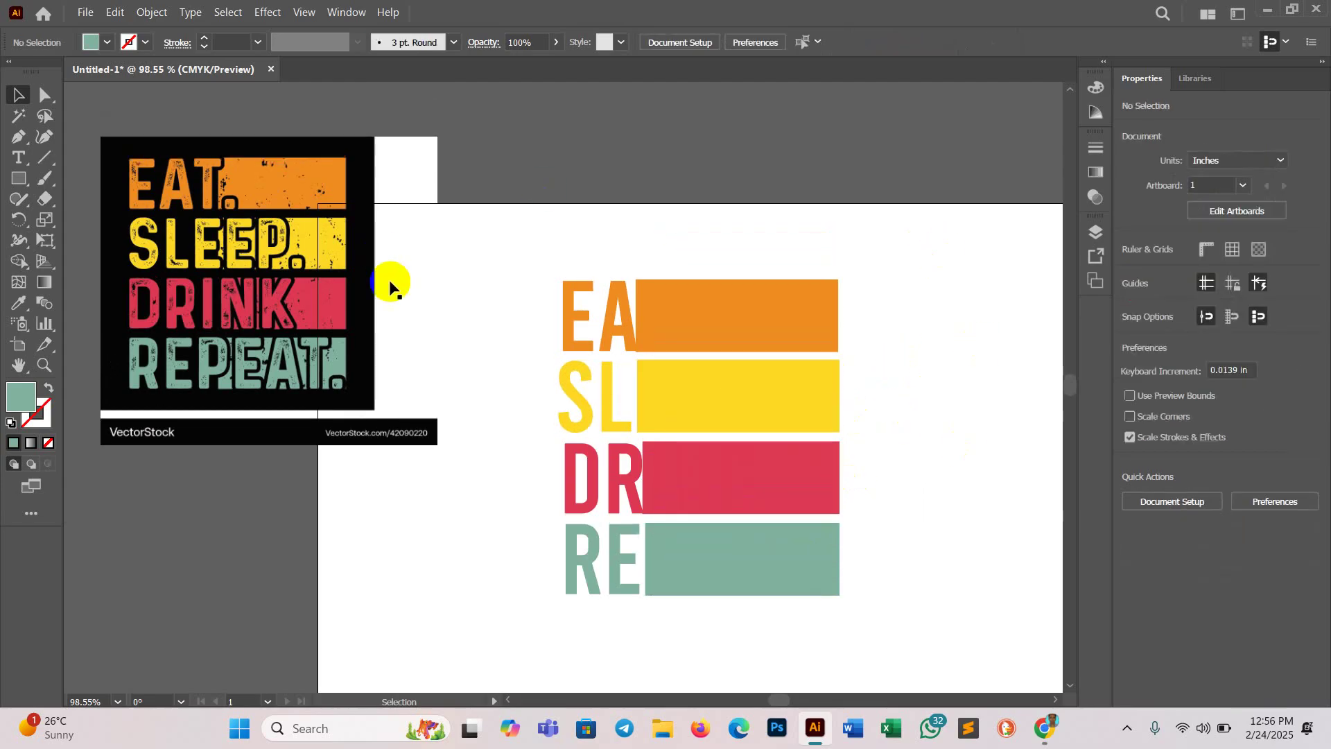
left_click_drag(530, 266, 594, 611)
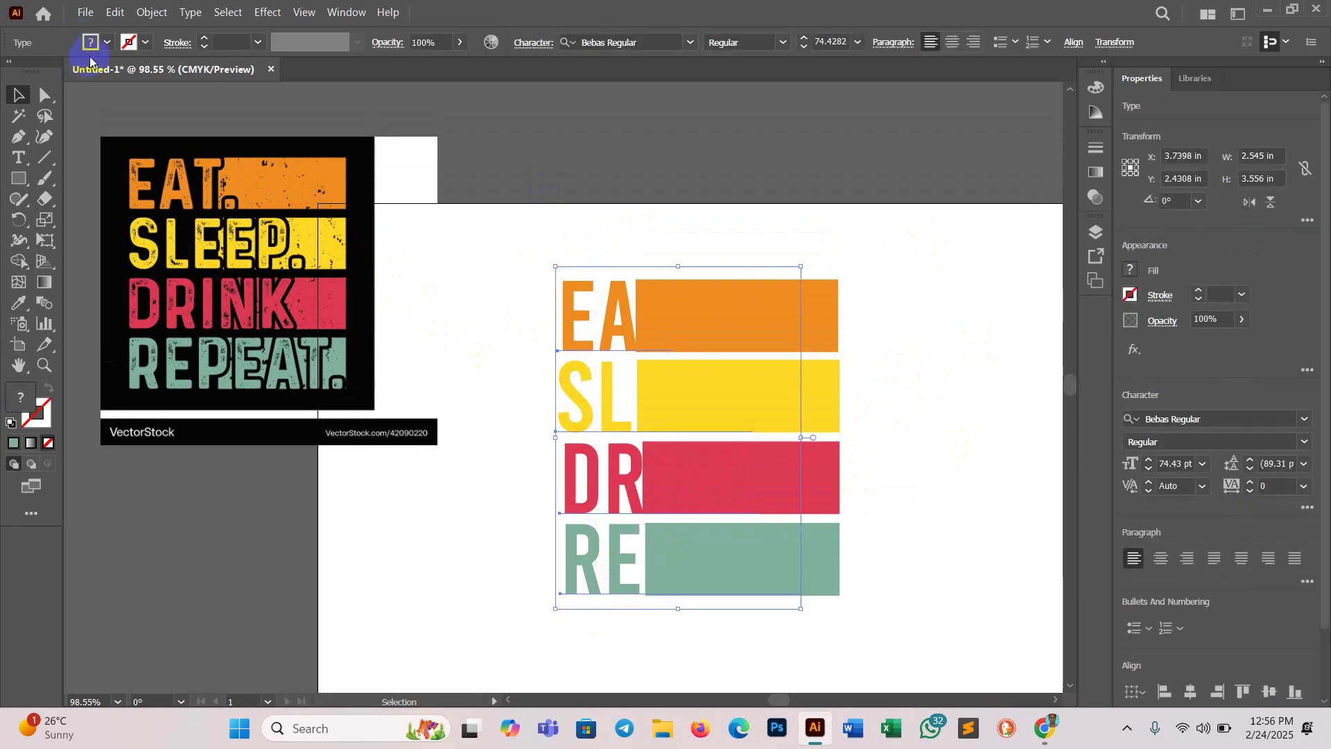
left_click(152, 12)
left_click(223, 227)
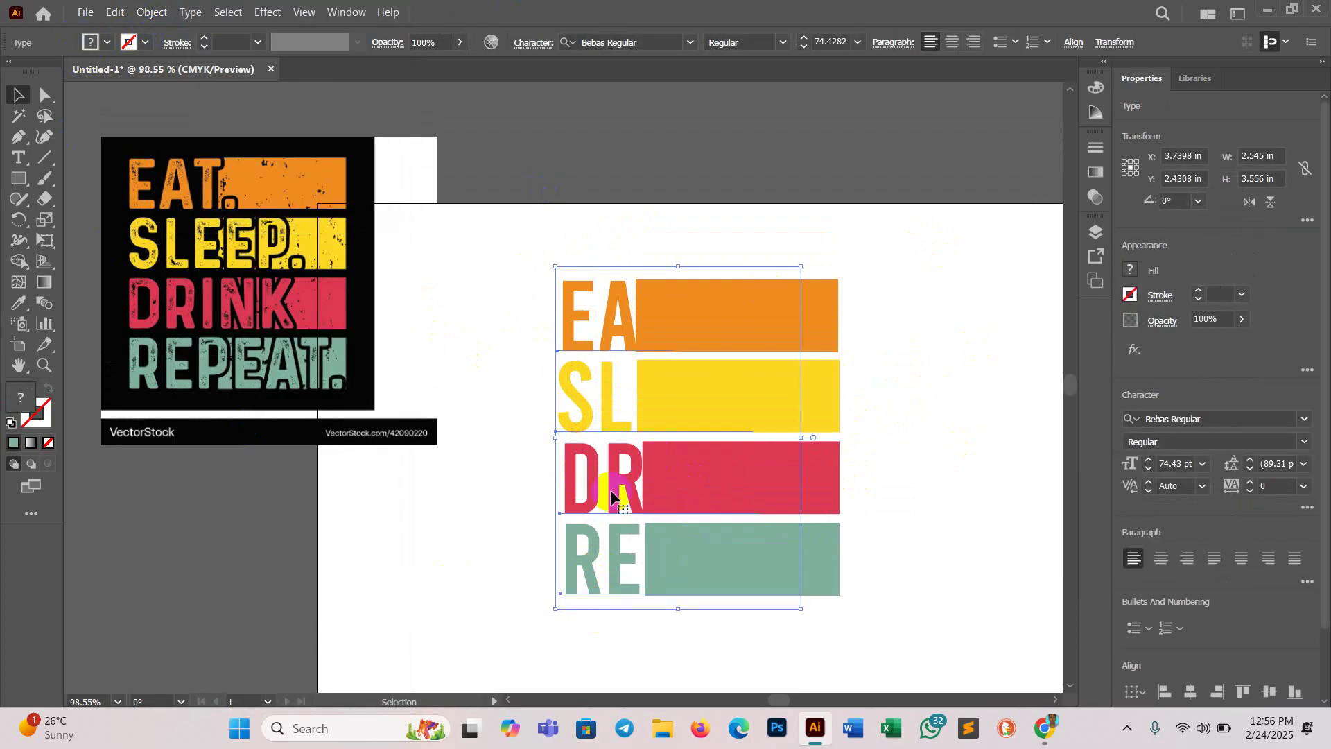
left_click(556, 220)
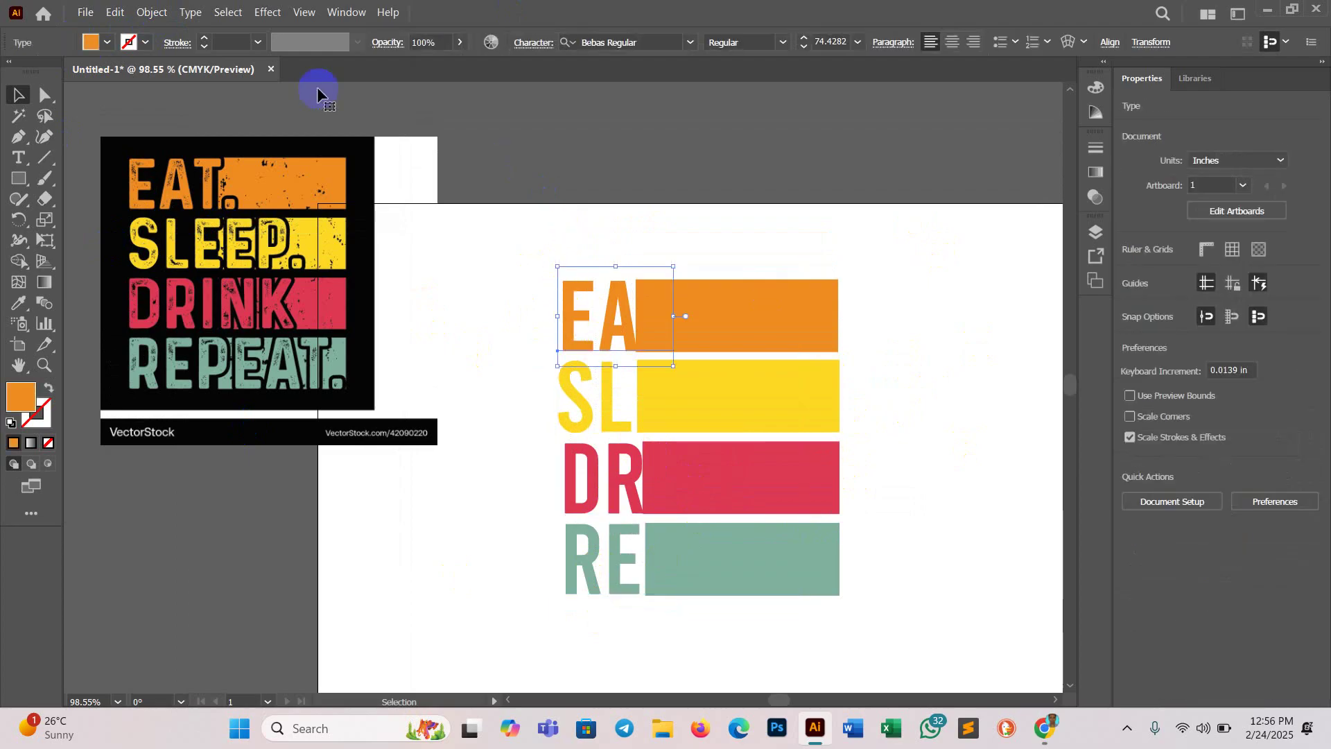
Step: Expand the EAT text into shapes with Object and Fill enabled
left_click(568, 315)
left_click(152, 12)
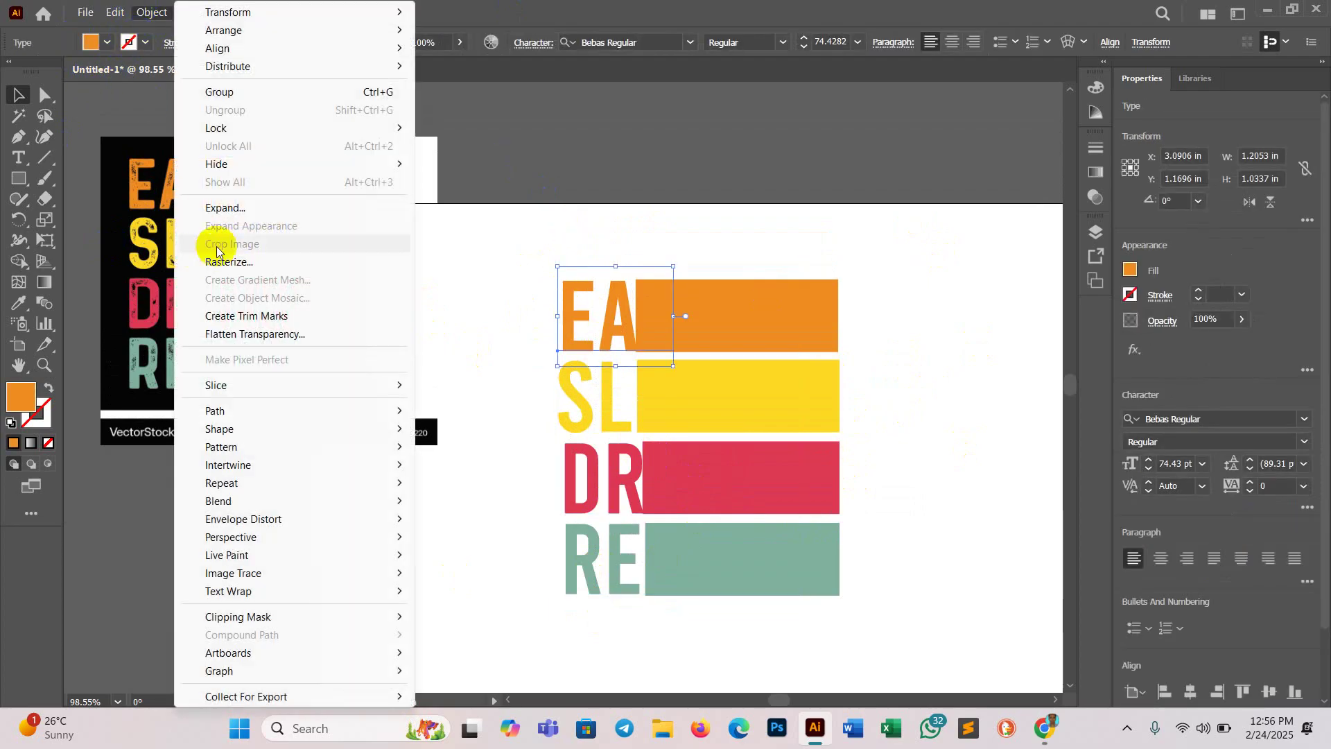
left_click(215, 205)
left_click(679, 588)
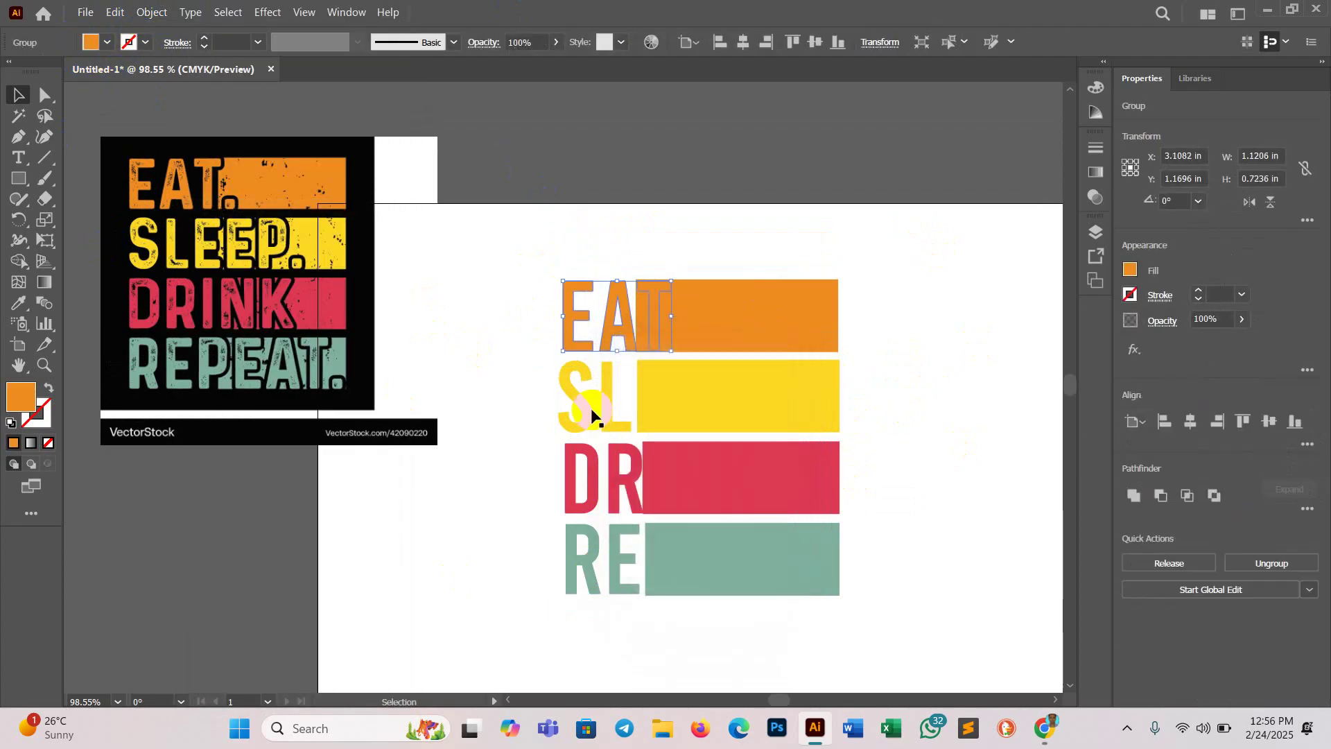
Step: Expand the SLEEP text into shapes with Object and Fill enabled
left_click(604, 393)
left_click(152, 11)
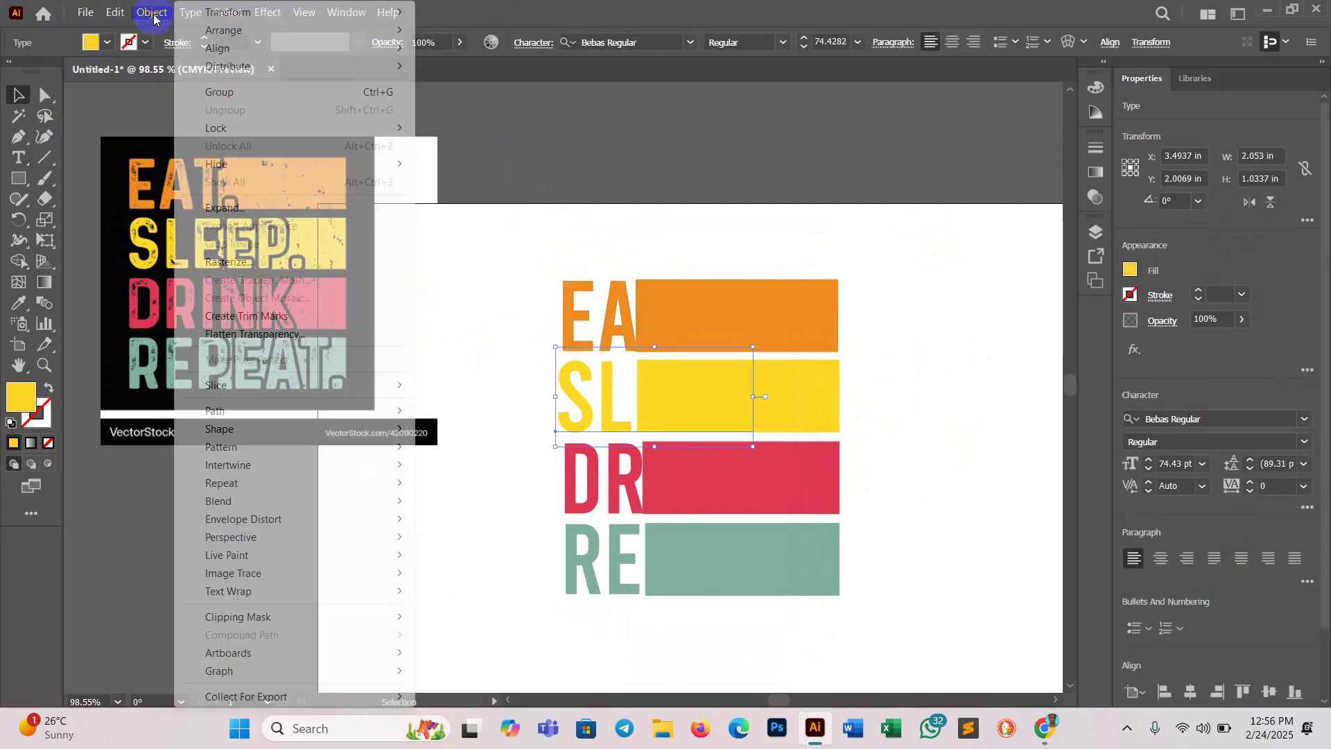
left_click(251, 208)
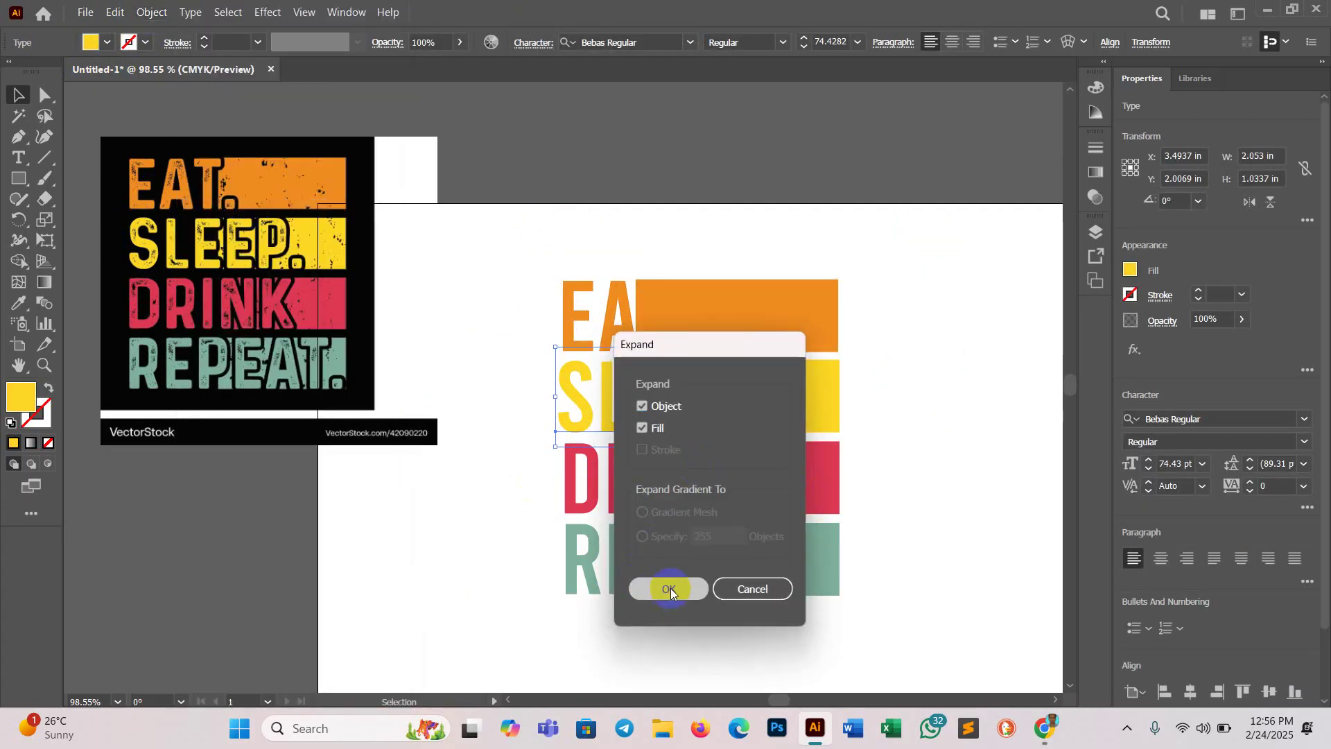
left_click(662, 586)
Step: Expand the DRINK text into shapes with Object and Fill enabled
left_click(570, 477)
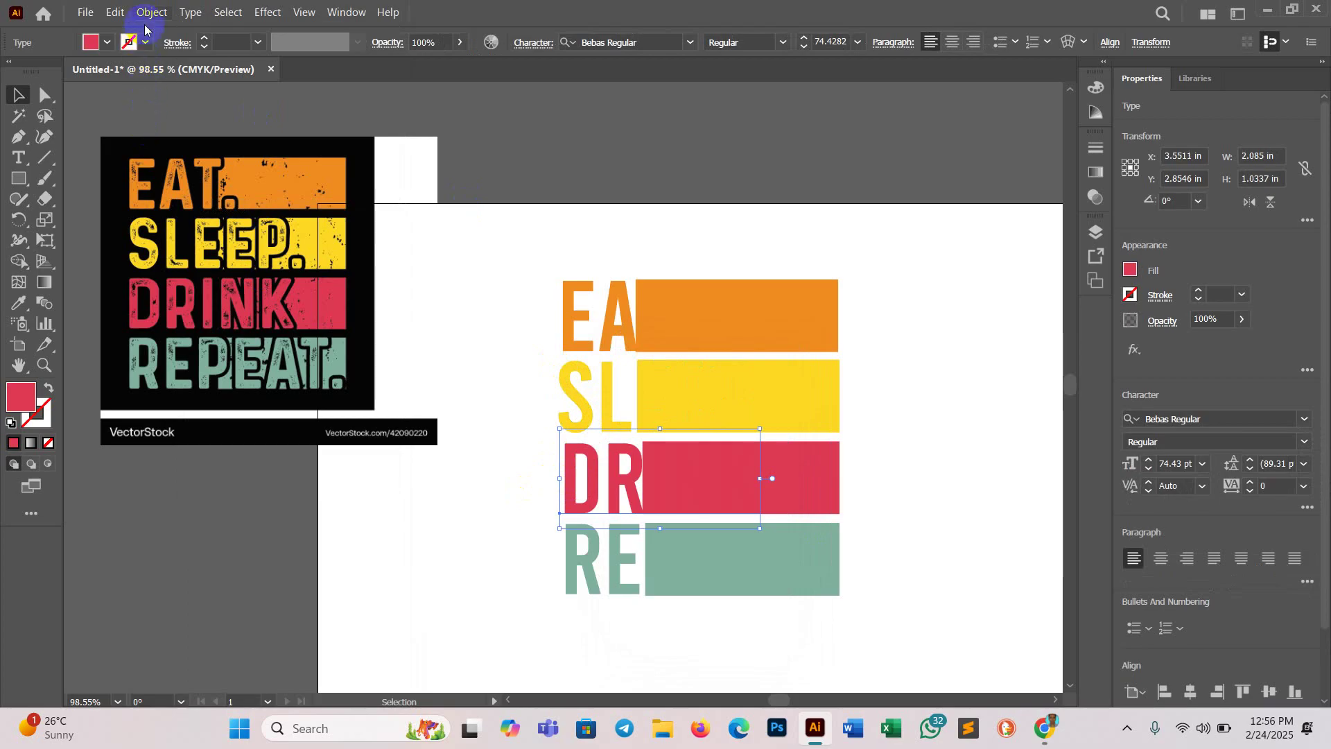
left_click(152, 12)
left_click(251, 208)
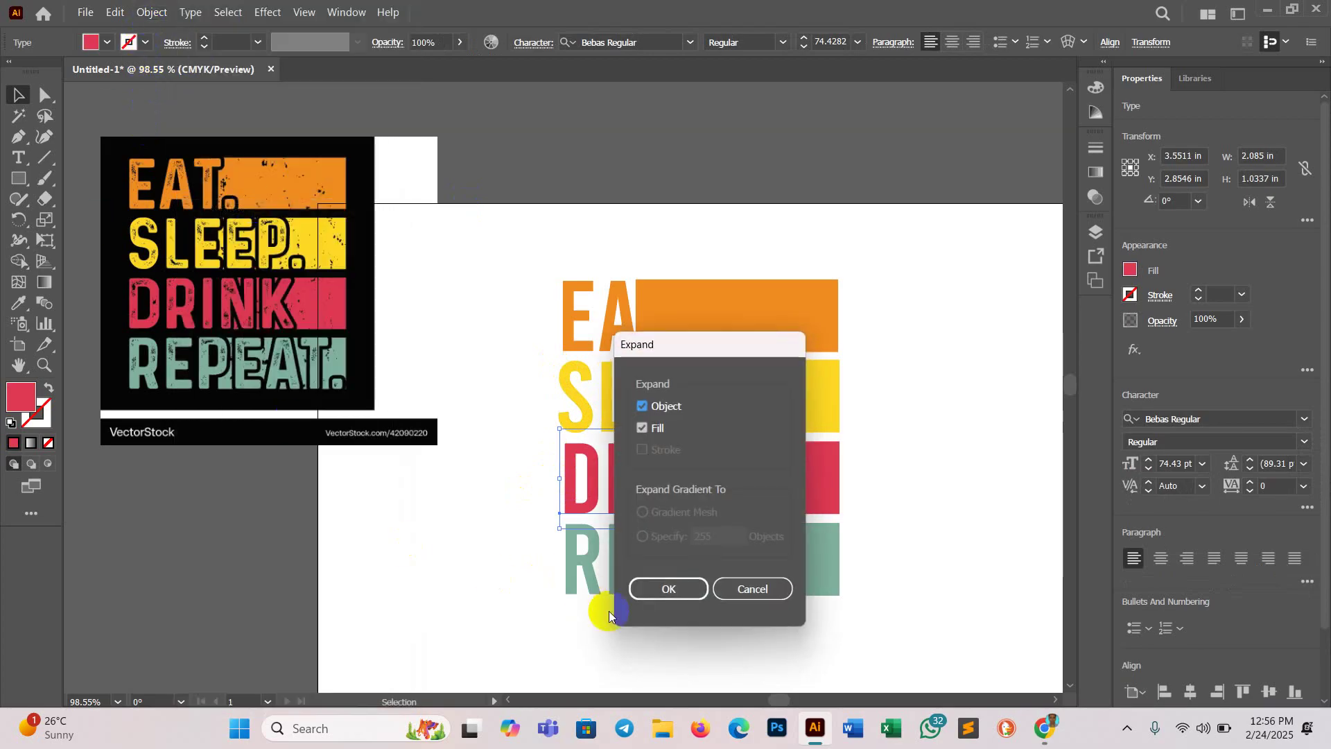
left_click(645, 588)
Step: Expand the REPEAT text into shapes with Object and Fill enabled and deselect it
left_click(578, 568)
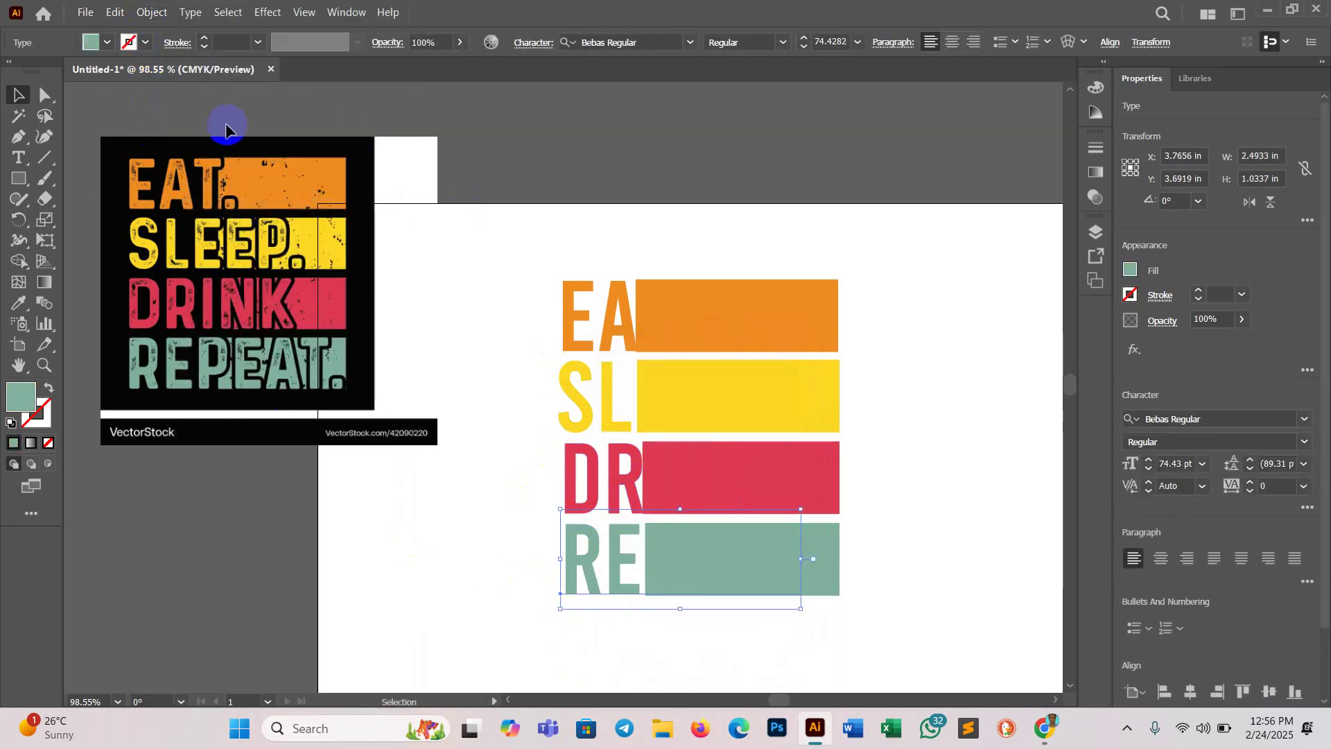
left_click(152, 11)
left_click(253, 208)
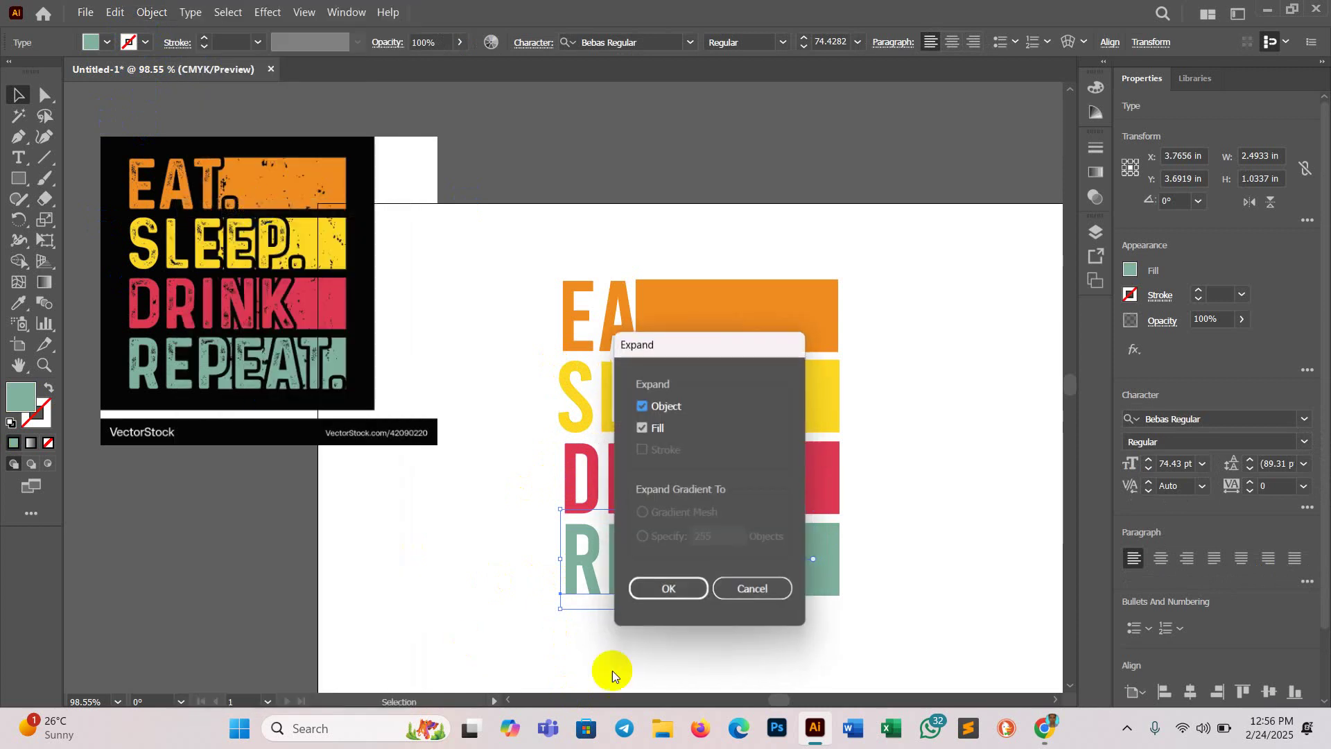
left_click(661, 602)
left_click(1001, 441)
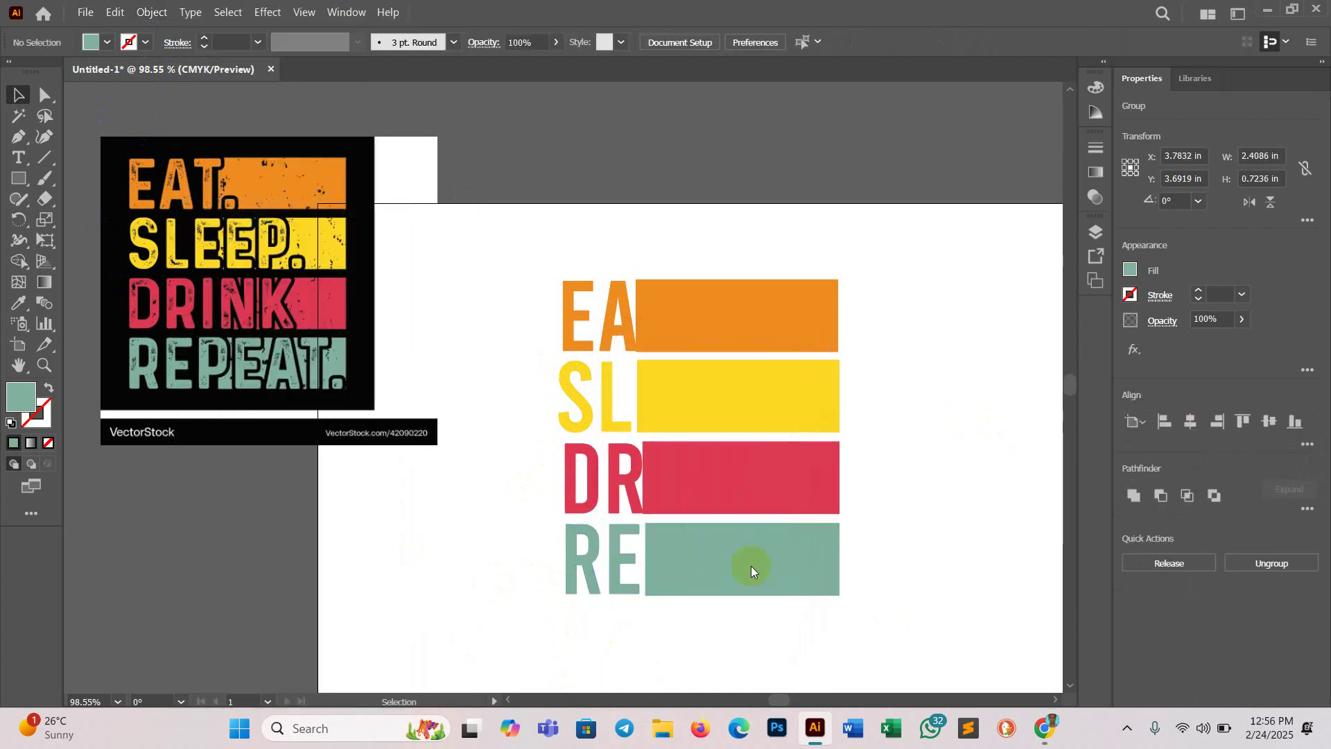
Step: Offset the EAT letter paths by 0.05 in with Miter joins and cut the resulting offset shapes
left_click(576, 312)
left_click(152, 12)
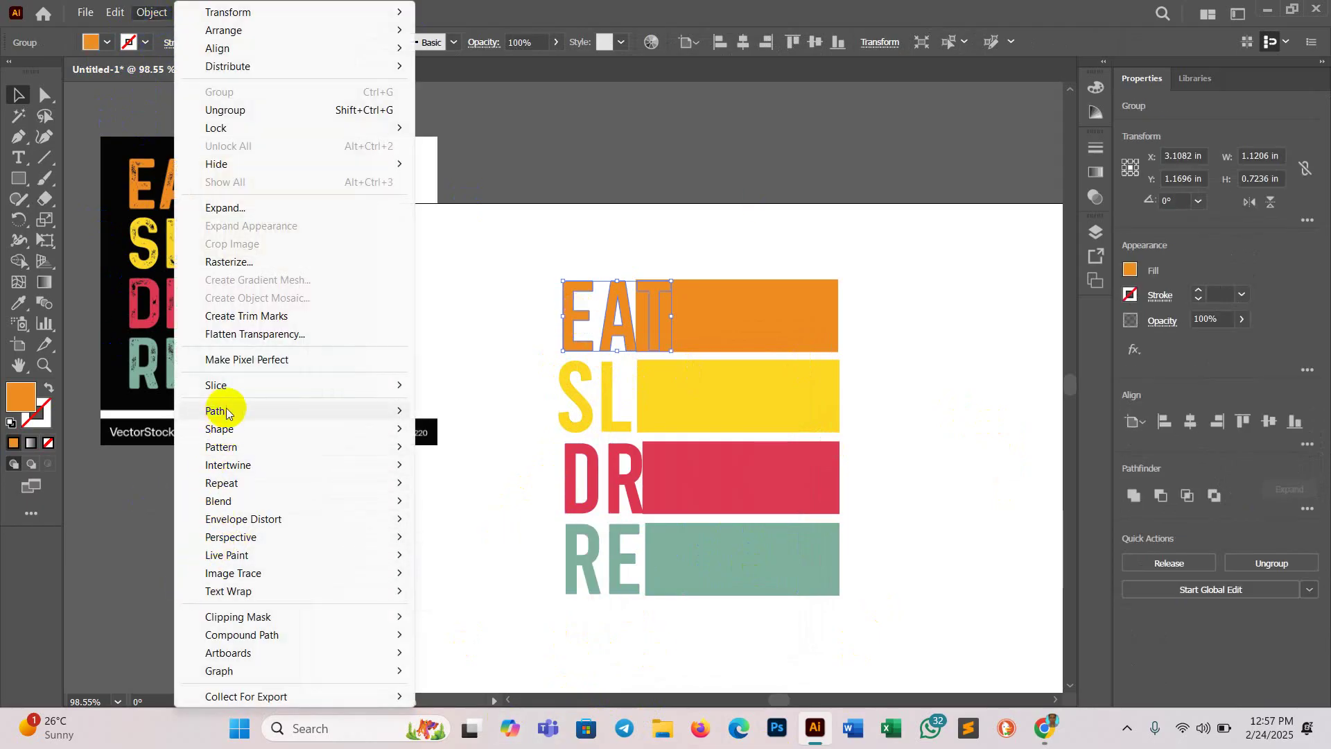
mouse_move(232, 411)
left_click(471, 473)
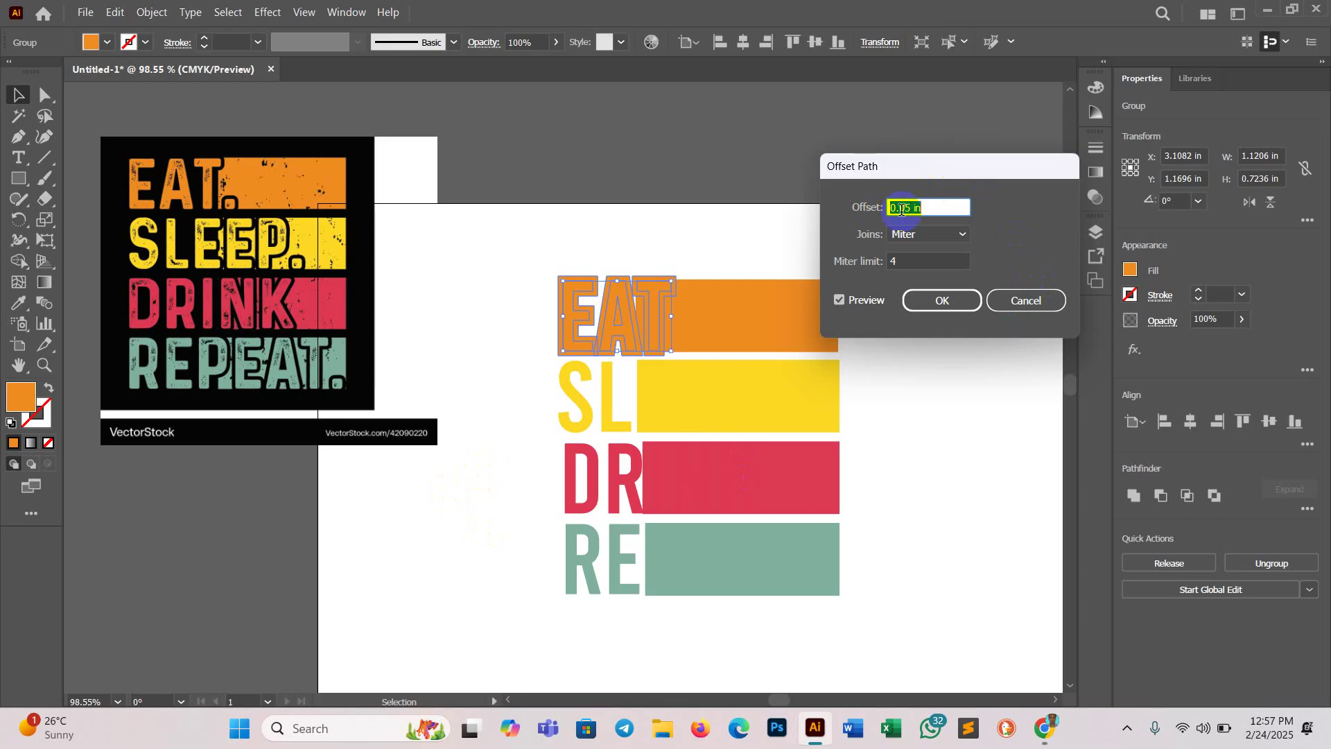
left_click(943, 298)
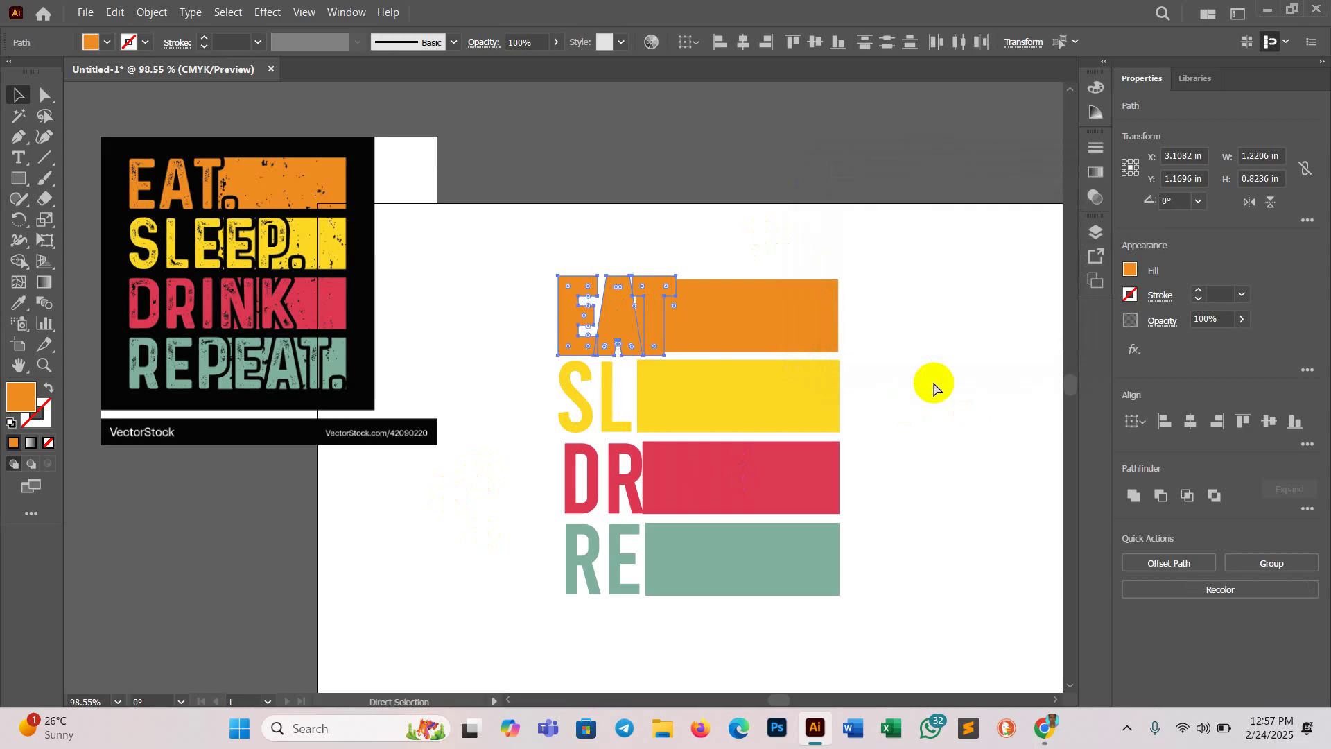
left_click(933, 385)
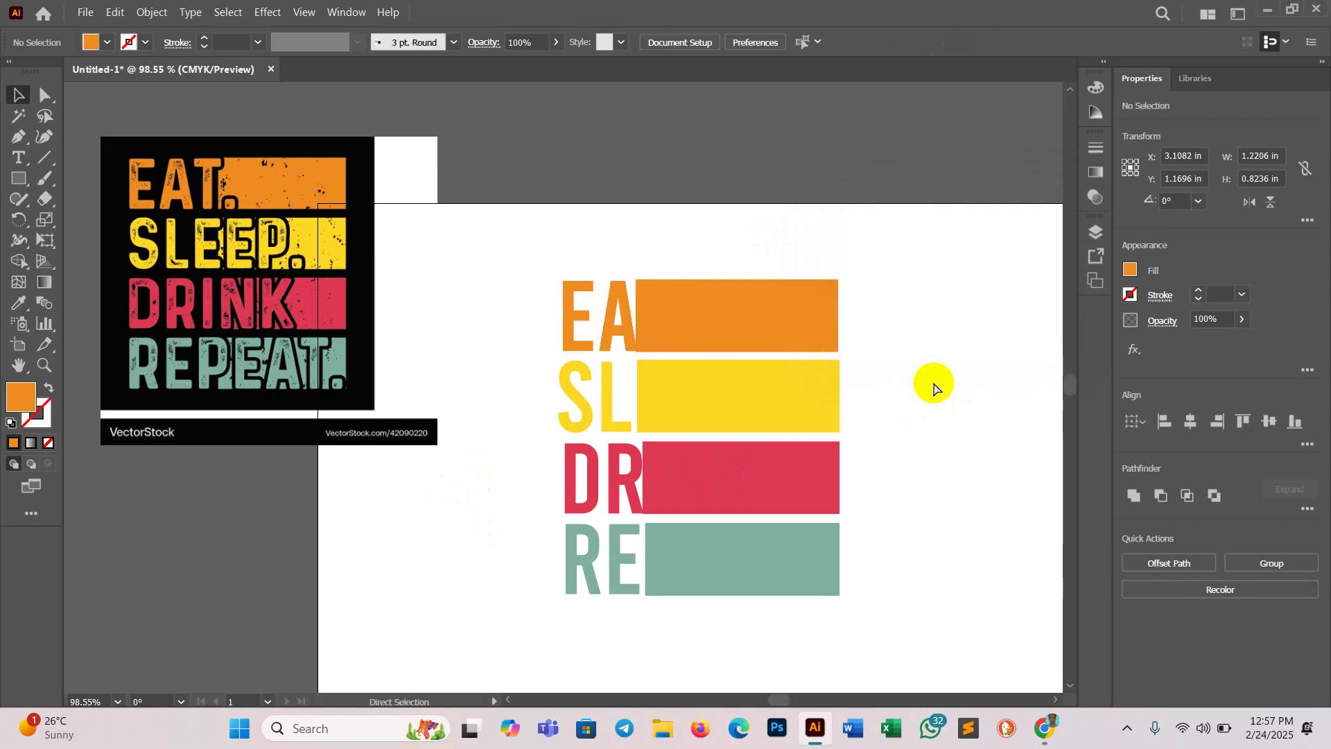
Step: Add an opacity mask to the orange bar behind EAT with Clip turned off
left_click(825, 316)
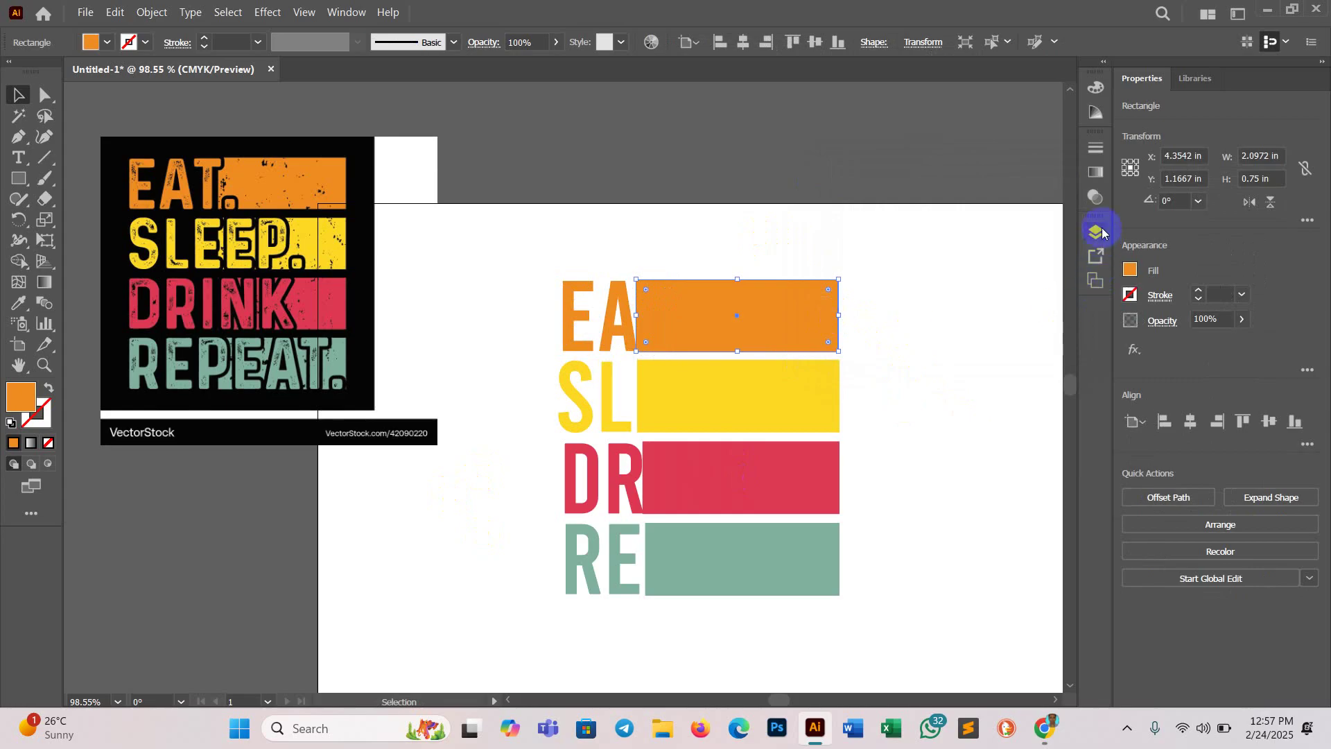
left_click(1094, 201)
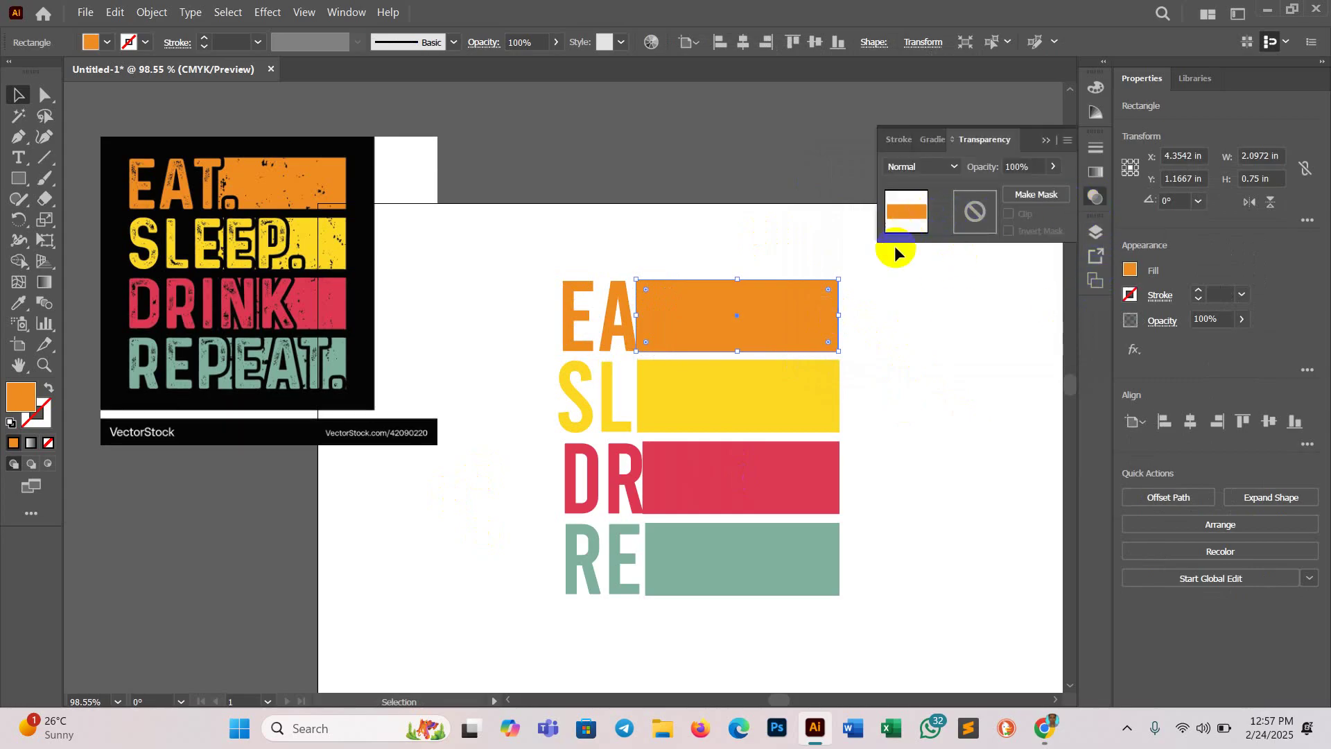
left_click(1024, 195)
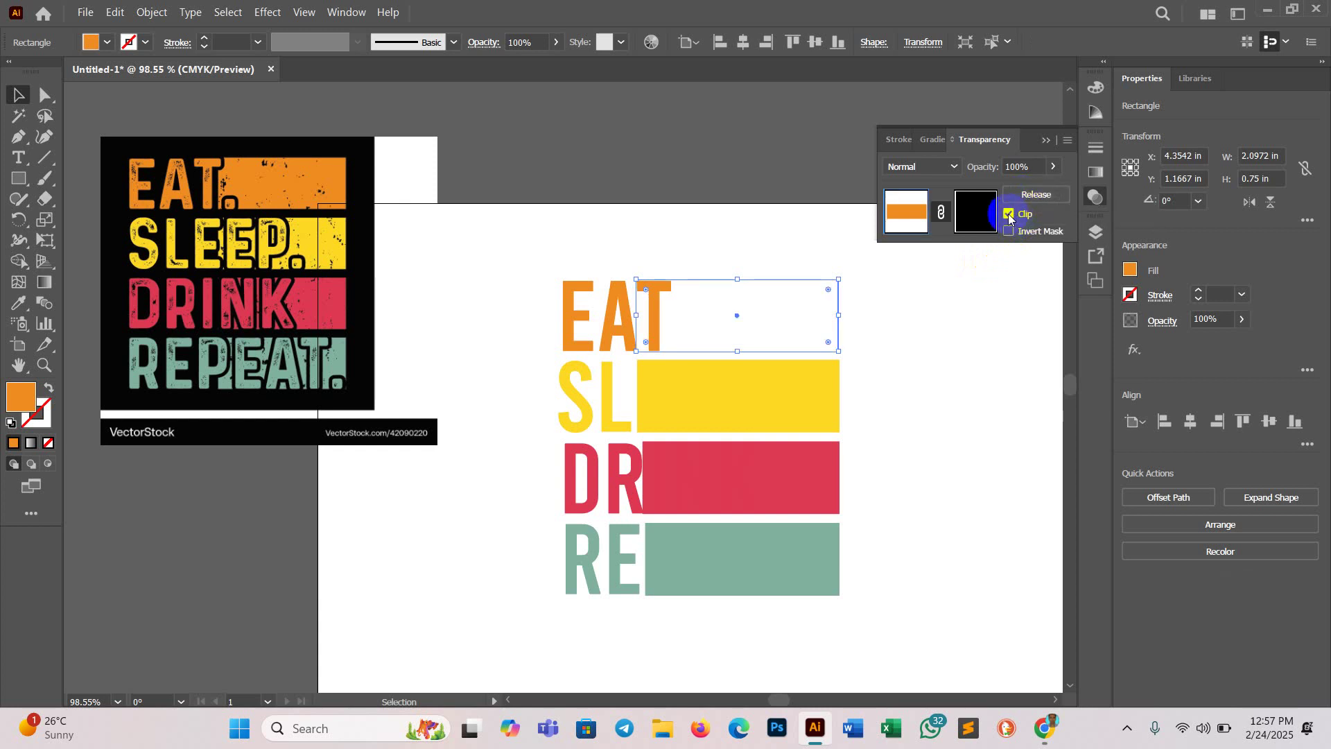
left_click(1009, 215)
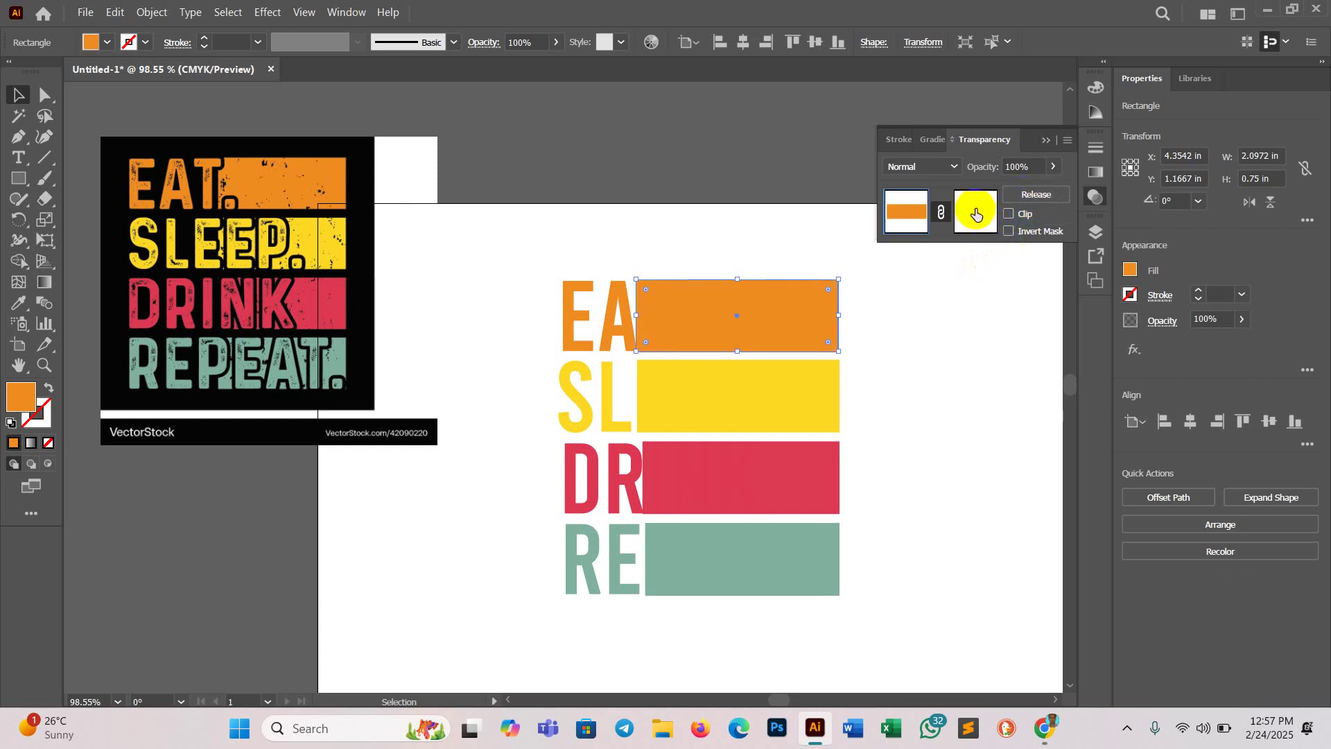
Step: Paste the EAT offset shapes in front inside the orange bar's opacity mask and return to normal artwork editing
left_click(978, 223)
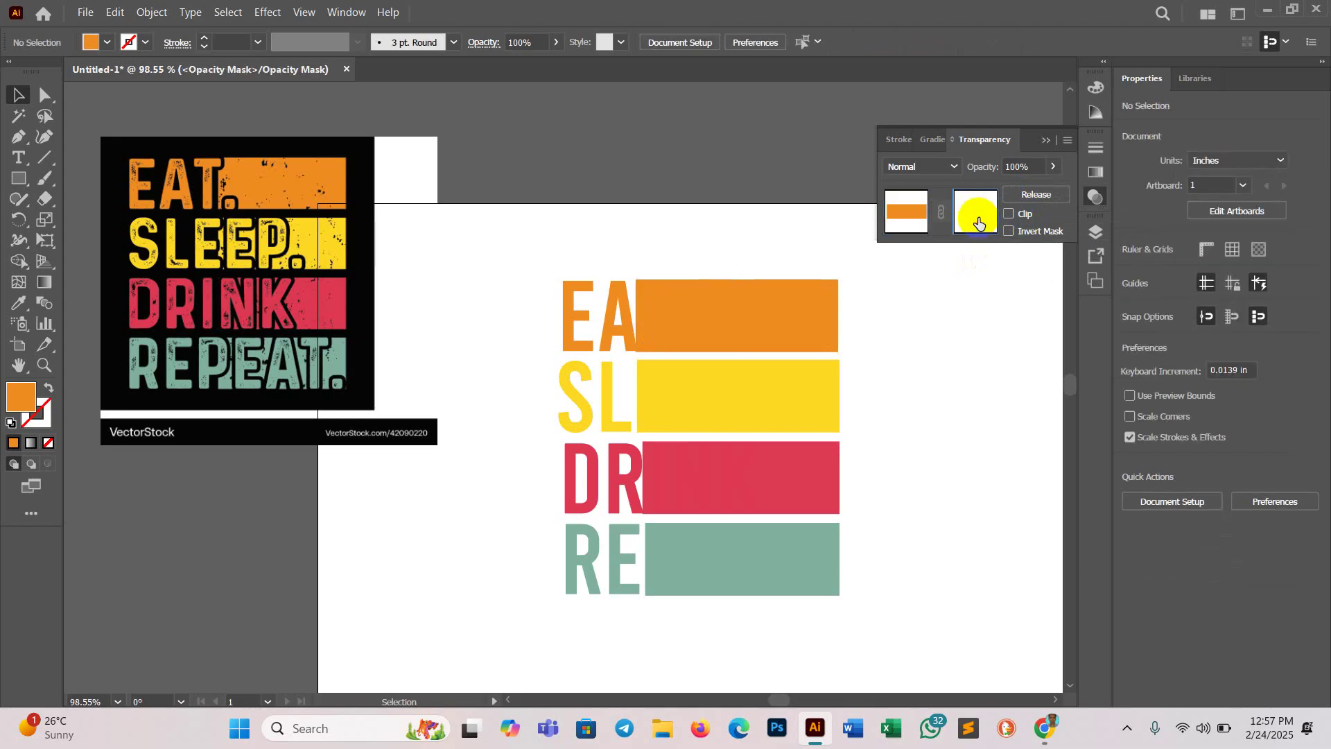
key("ctrl+f")
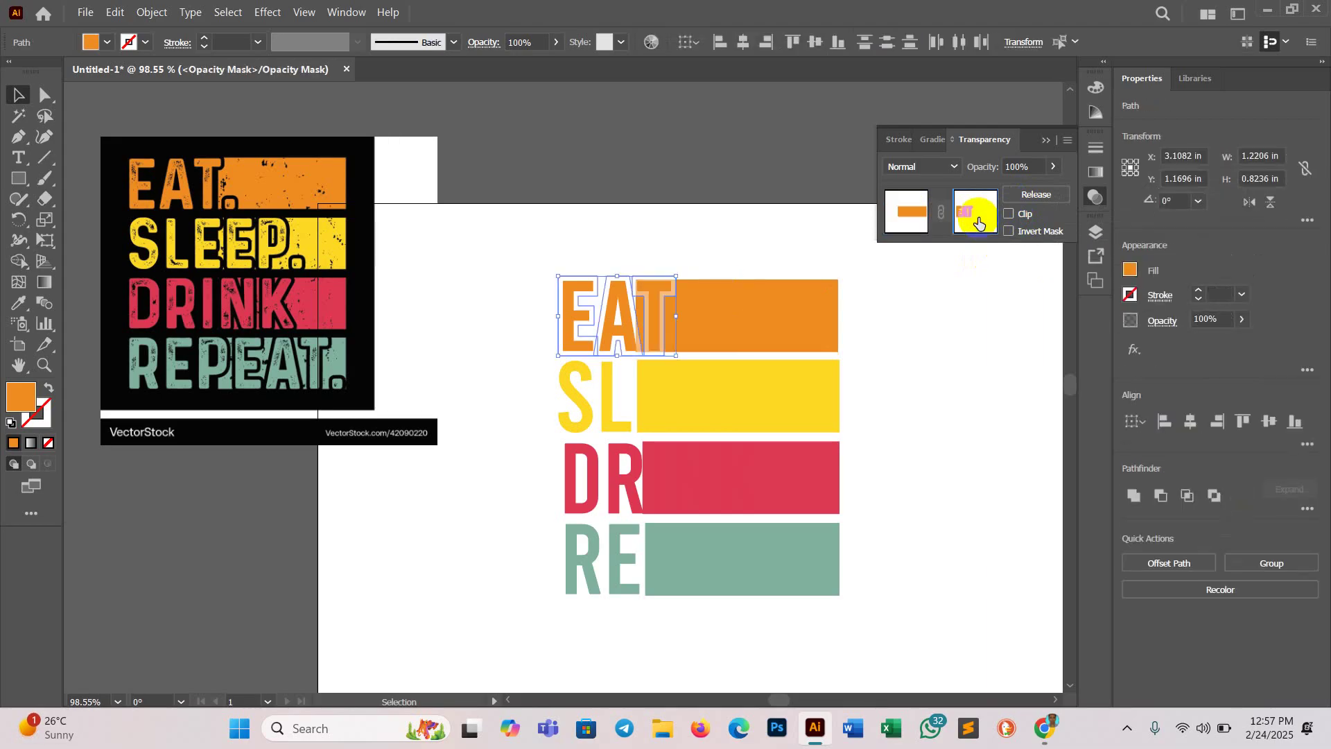
left_click(599, 313)
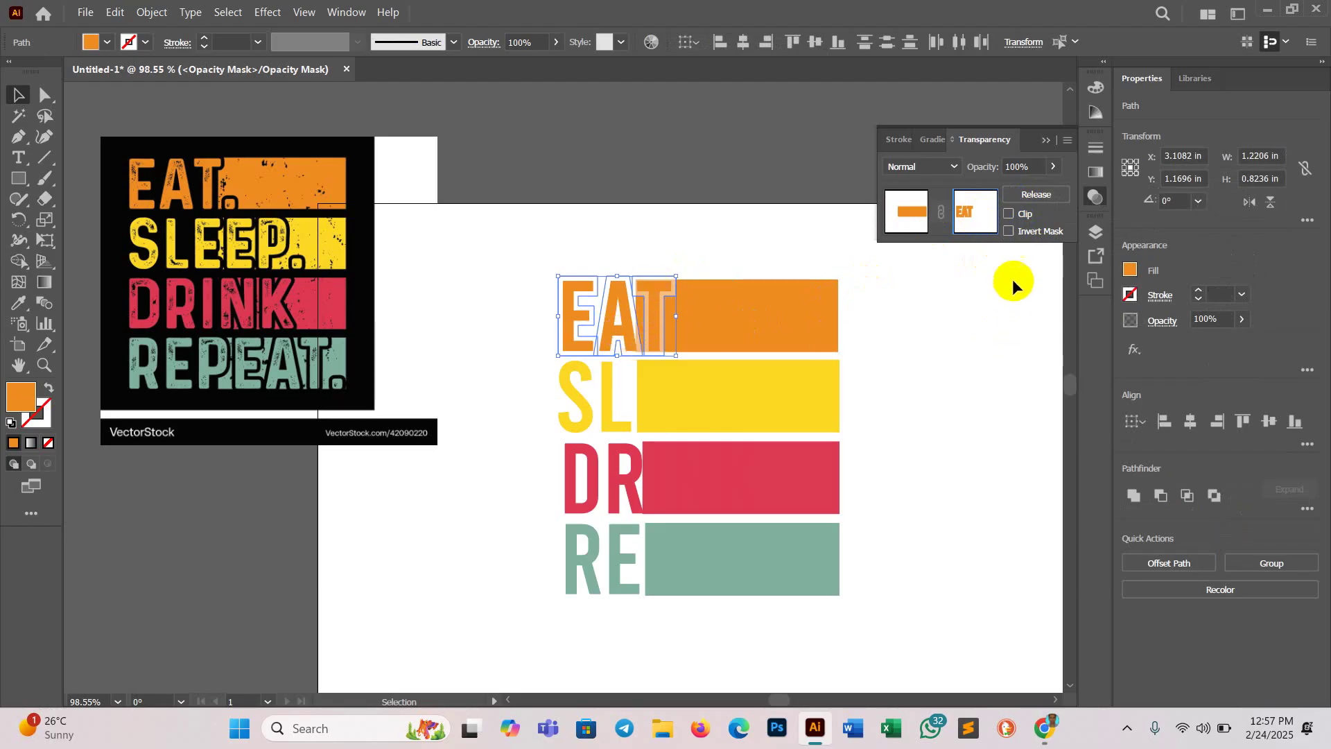
left_click(910, 212)
left_click(942, 427)
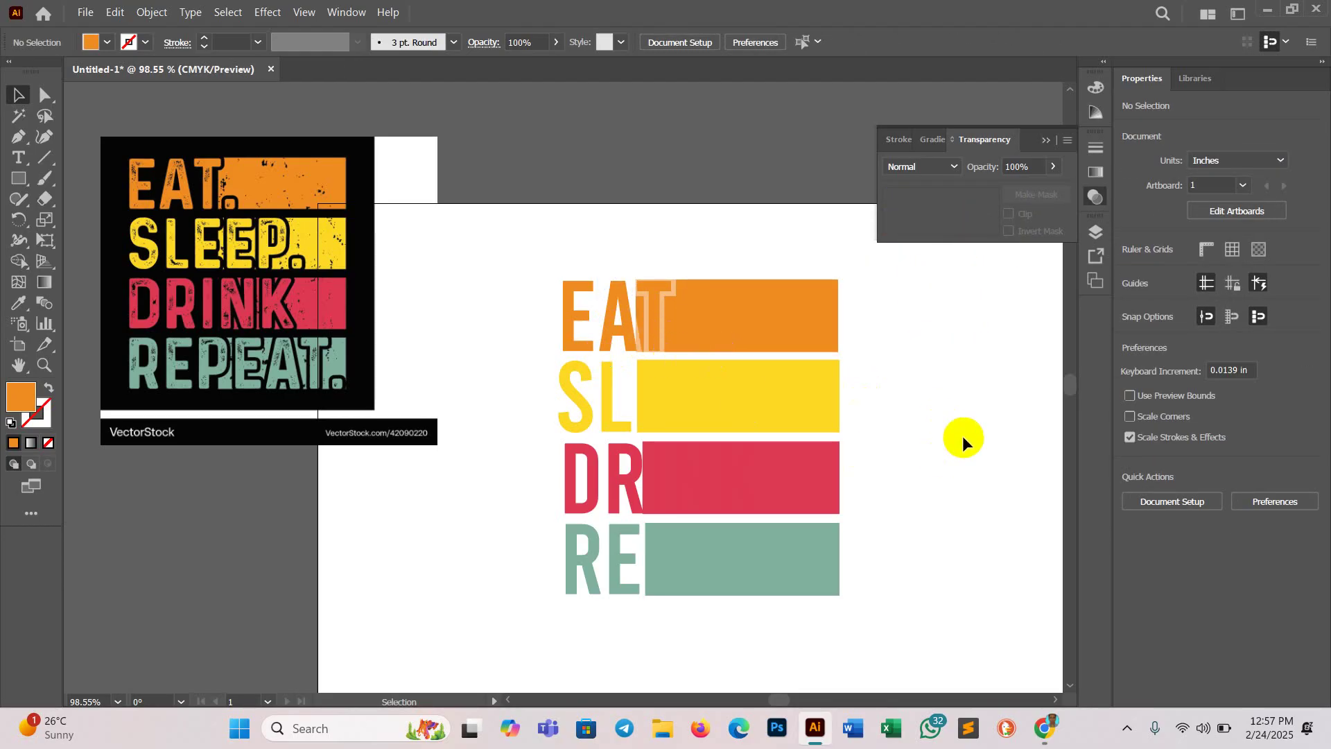
Step: Offset the SLEEP letter paths by 0.05 in with Miter joins and cut the resulting offset shapes
scroll(962, 435, "down", 1)
left_click(830, 400)
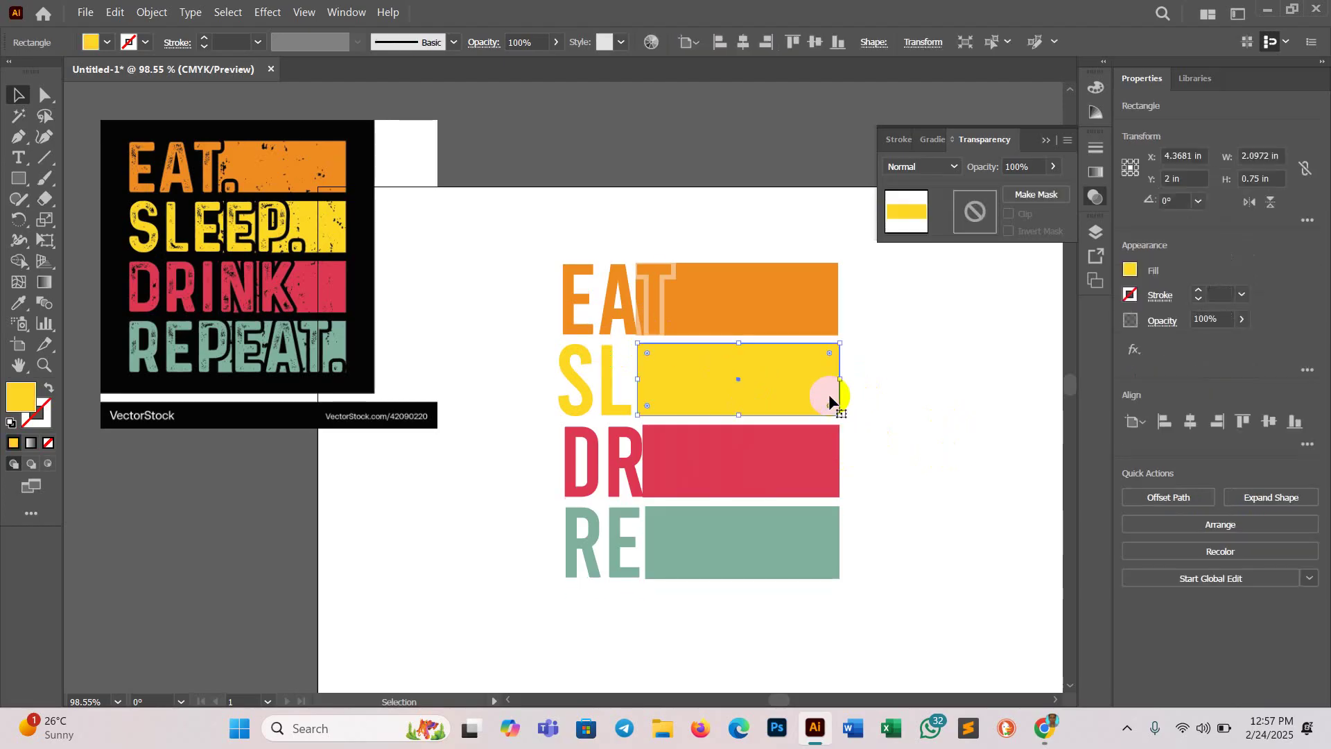
left_click(603, 390)
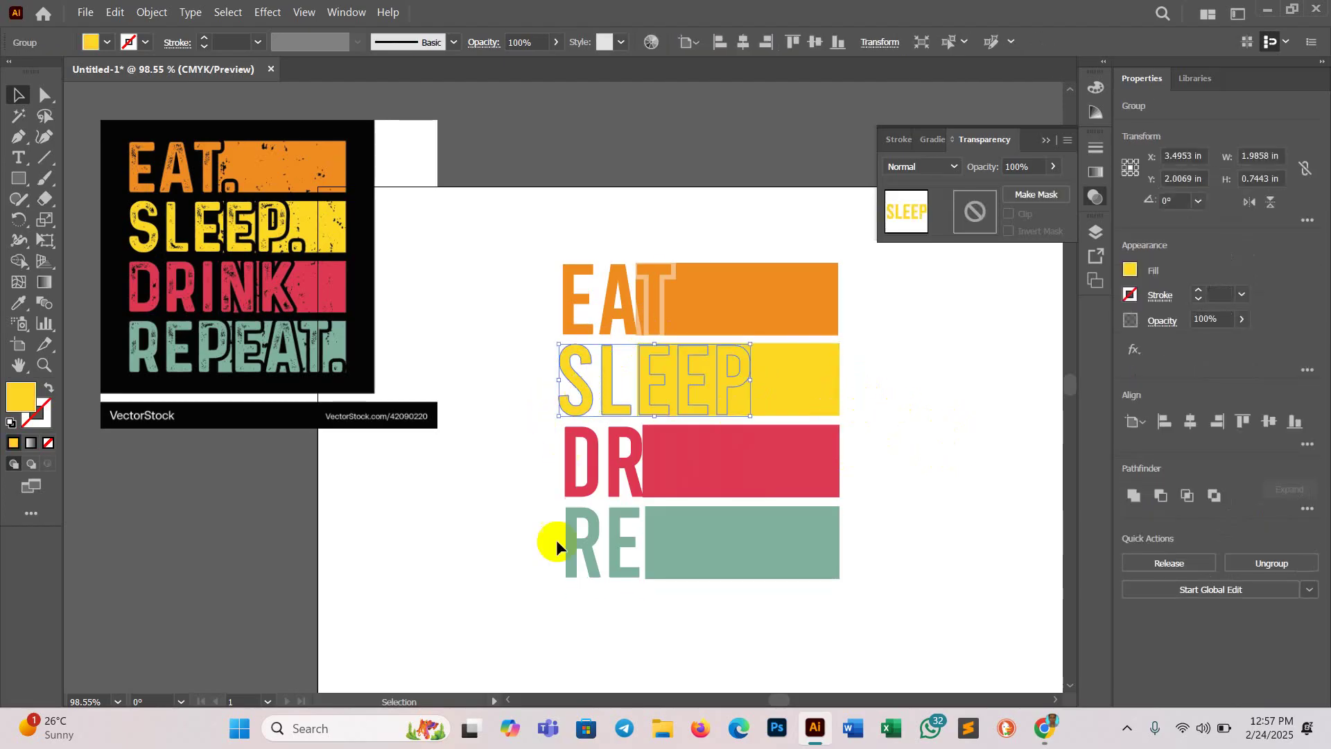
left_click(152, 11)
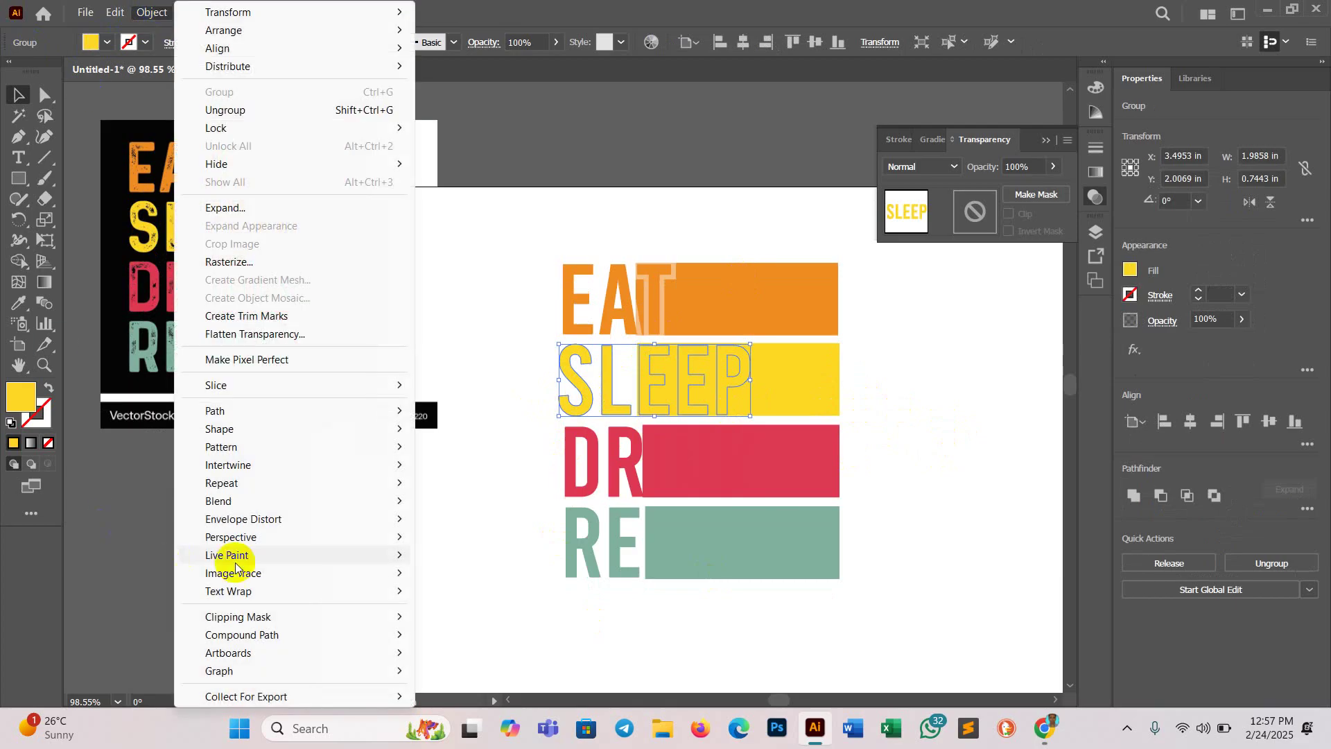
mouse_move(260, 412)
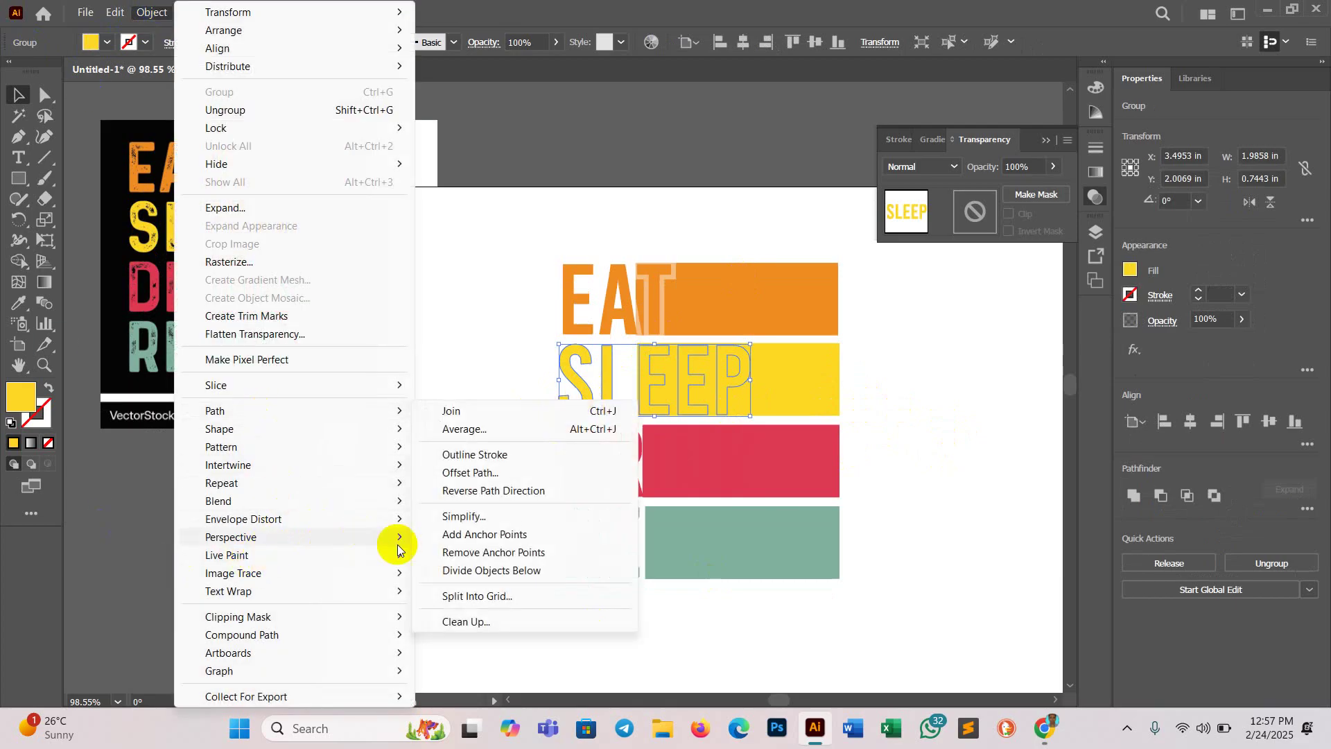
left_click(490, 473)
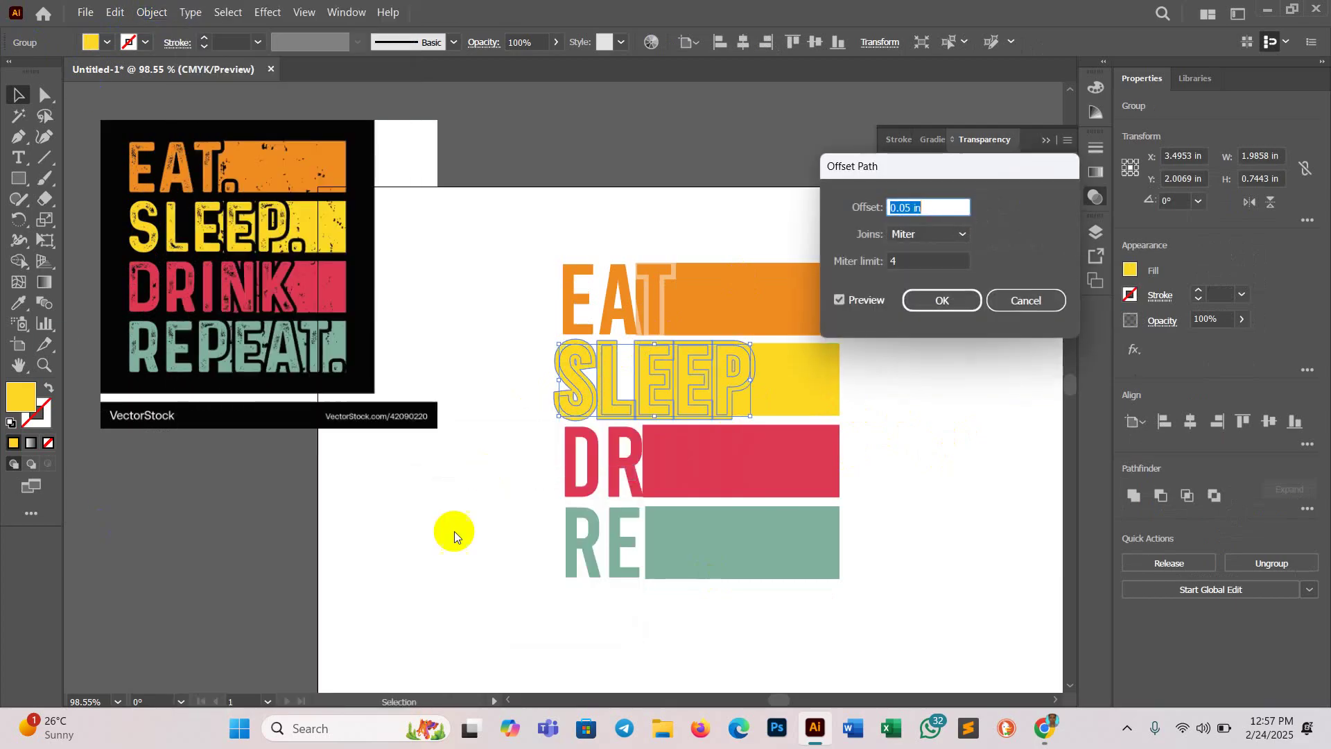
left_click(950, 304)
key("Delete")
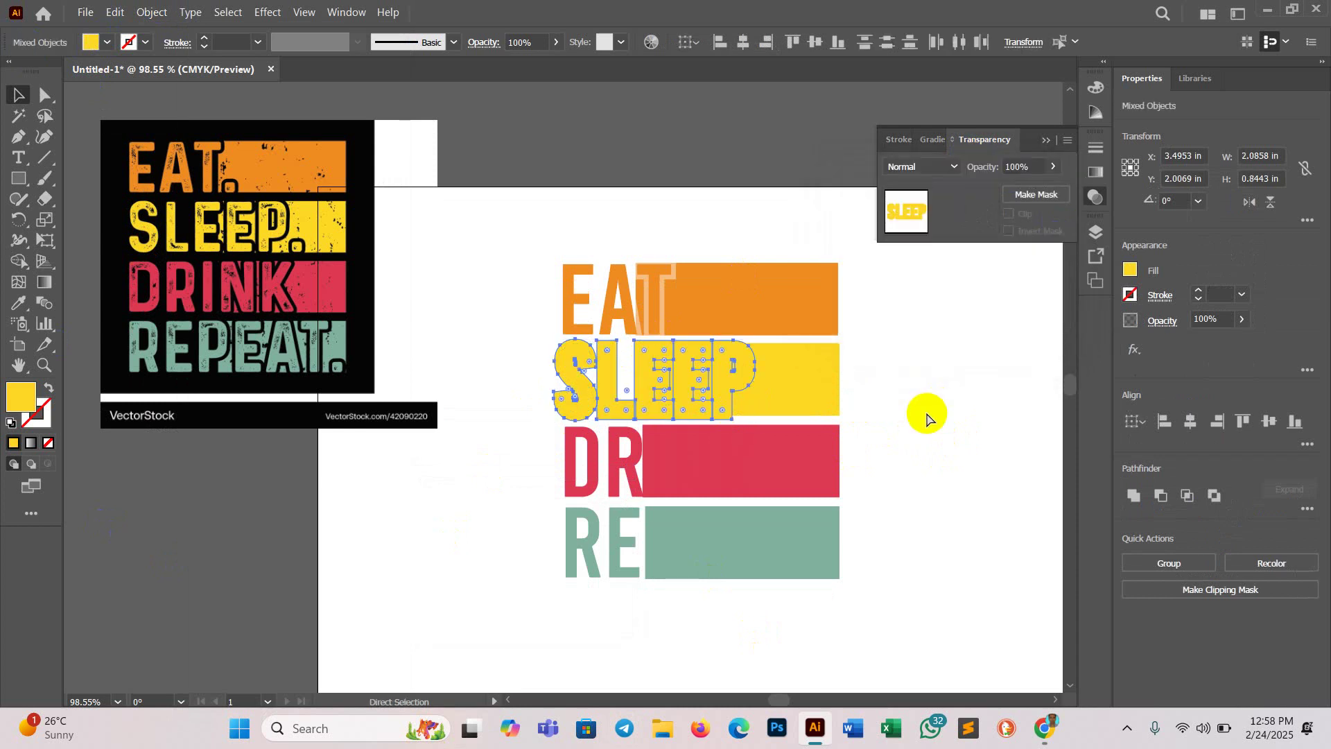
Step: Add an opacity mask to the yellow bar behind SLEEP with Clip turned off
left_click(823, 376)
left_click(1029, 194)
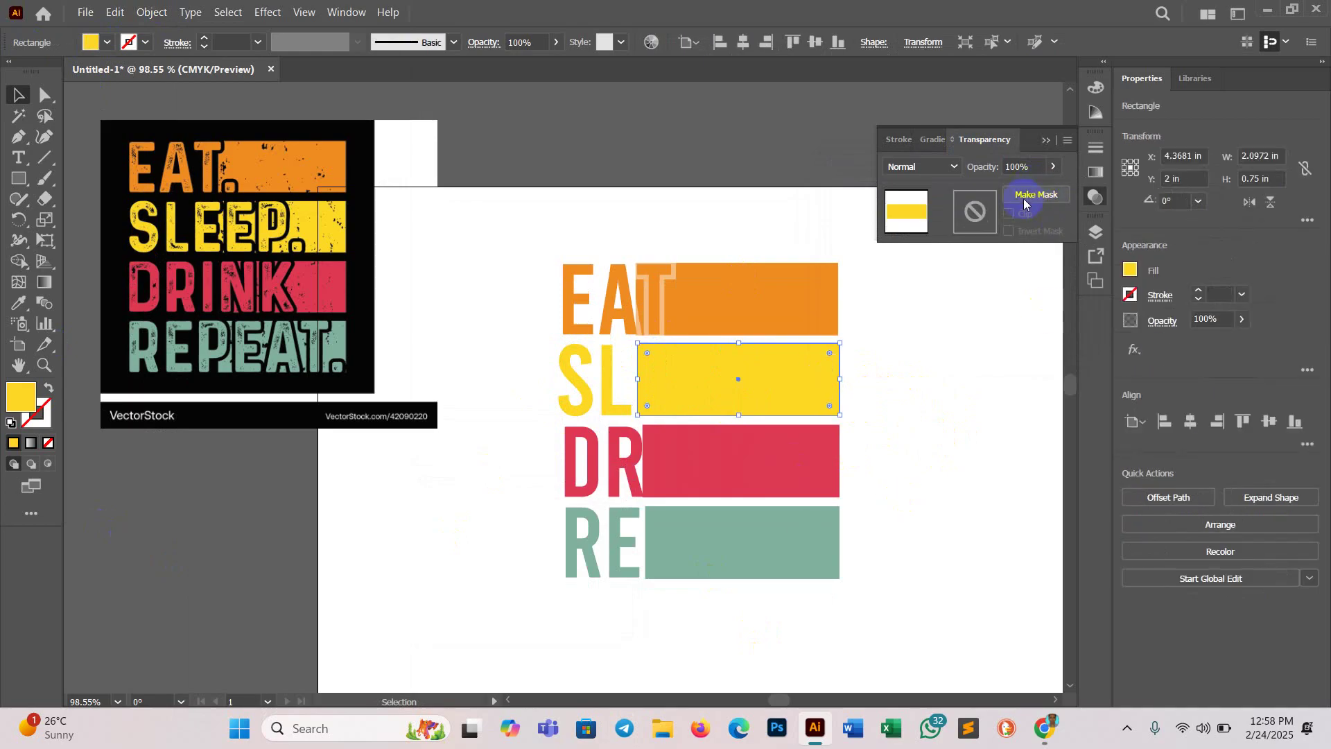
left_click(1017, 224)
left_click(1017, 220)
Step: Paste the SLEEP offset shapes in front inside the yellow bar's opacity mask, return to normal artwork editing and deselect
left_click(977, 214)
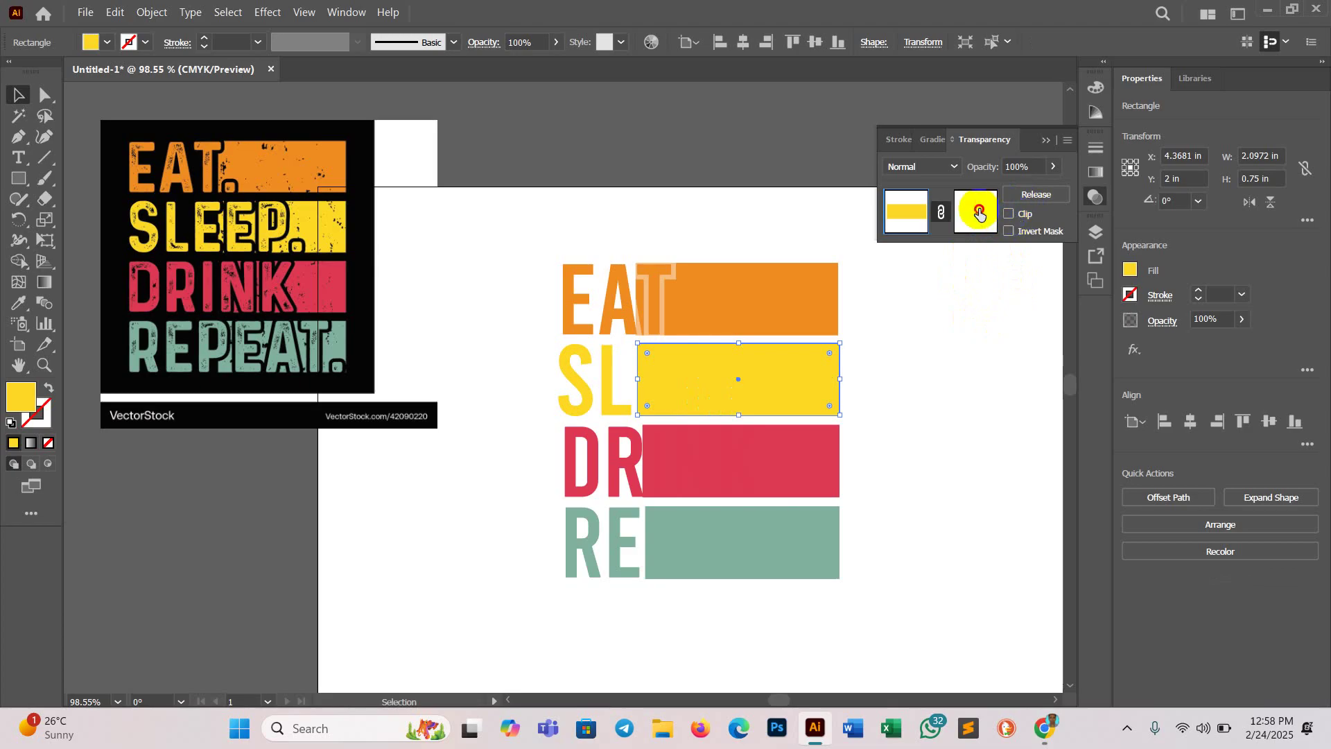
key("ctrl+f")
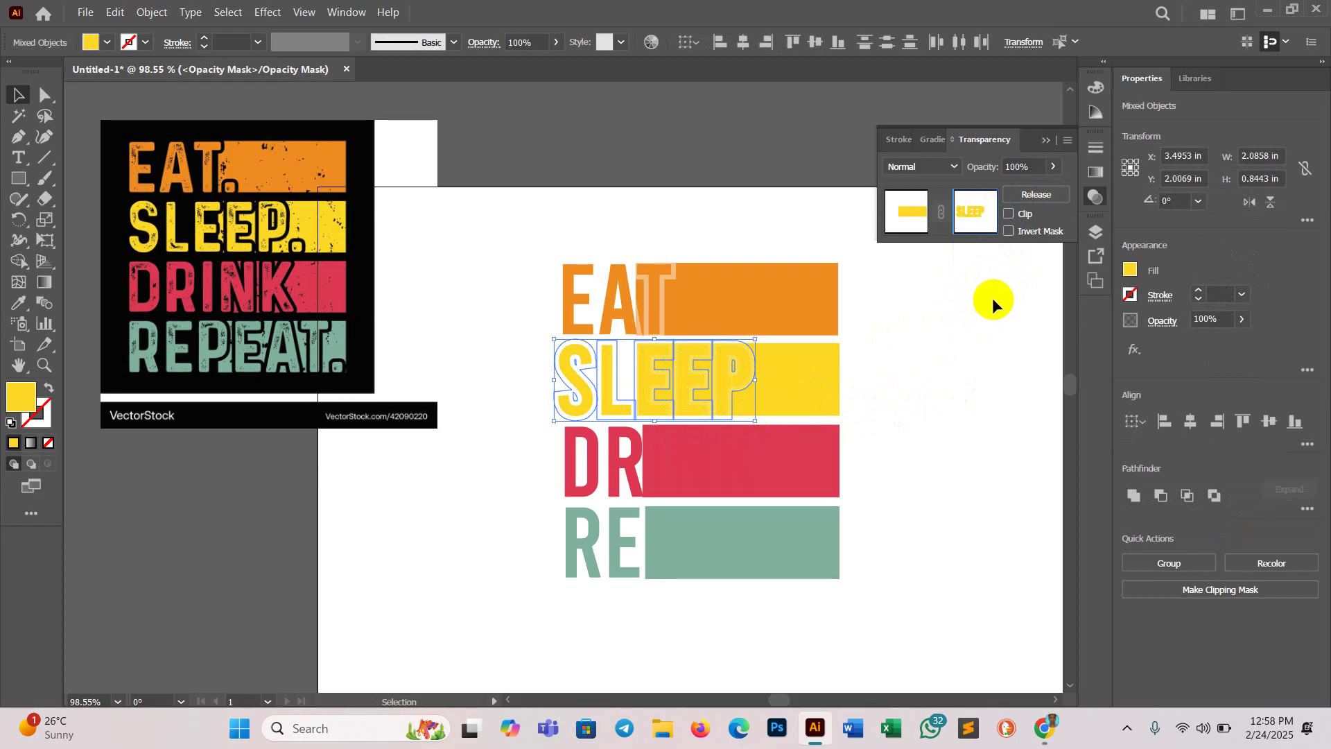
left_click(906, 210)
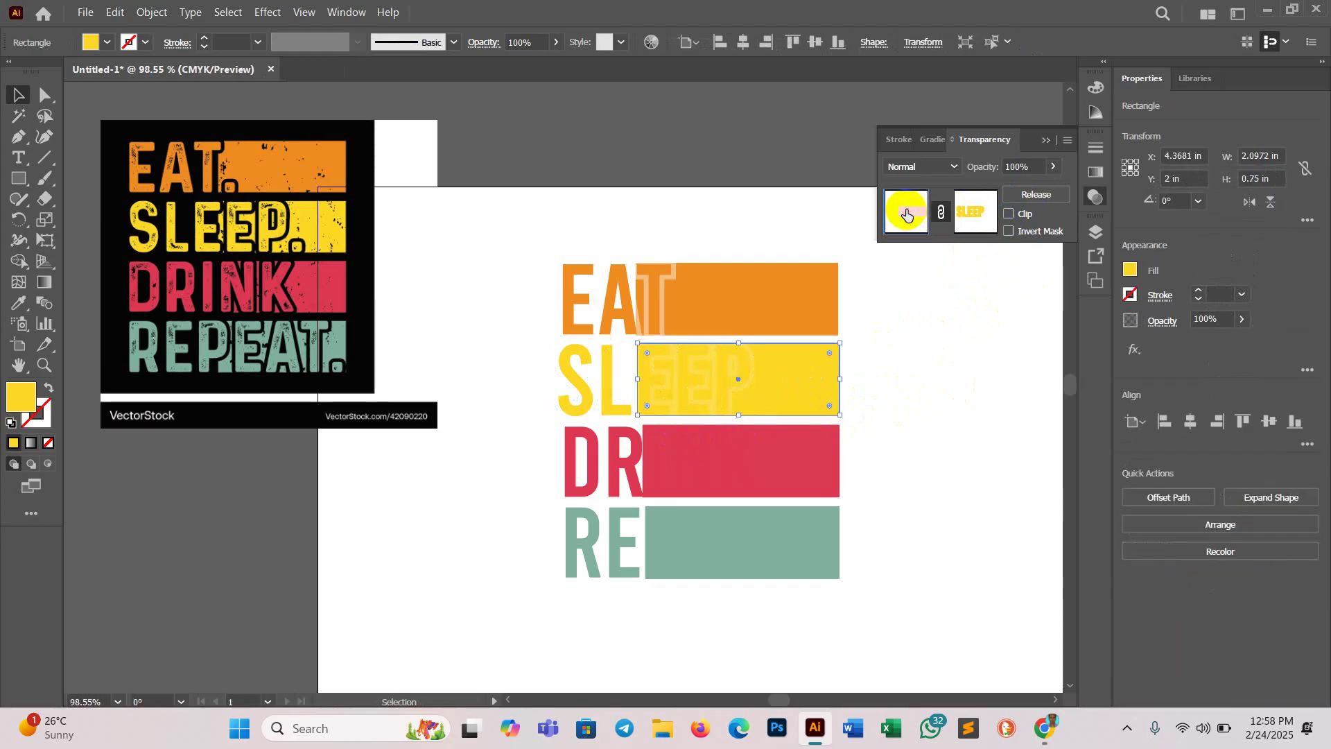
left_click(935, 429)
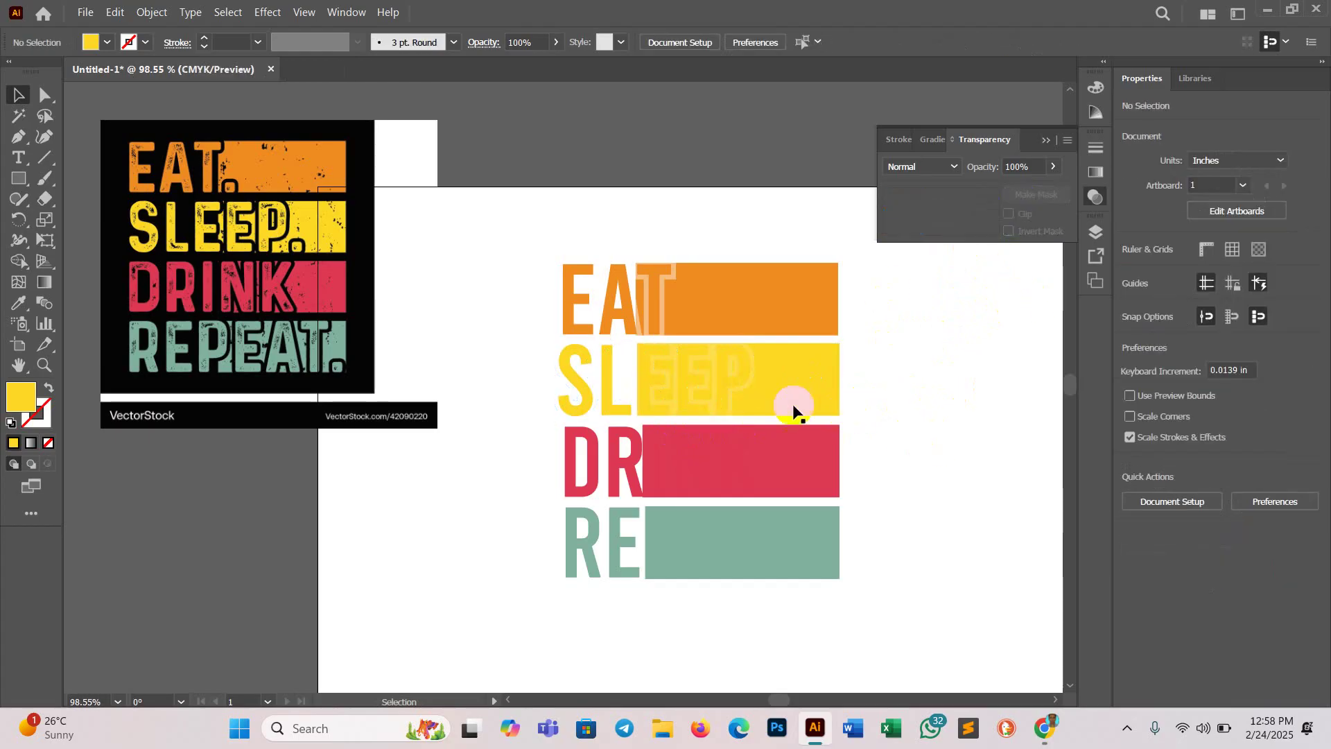
scroll(901, 397, "down", 1)
scroll(901, 396, "up", 2)
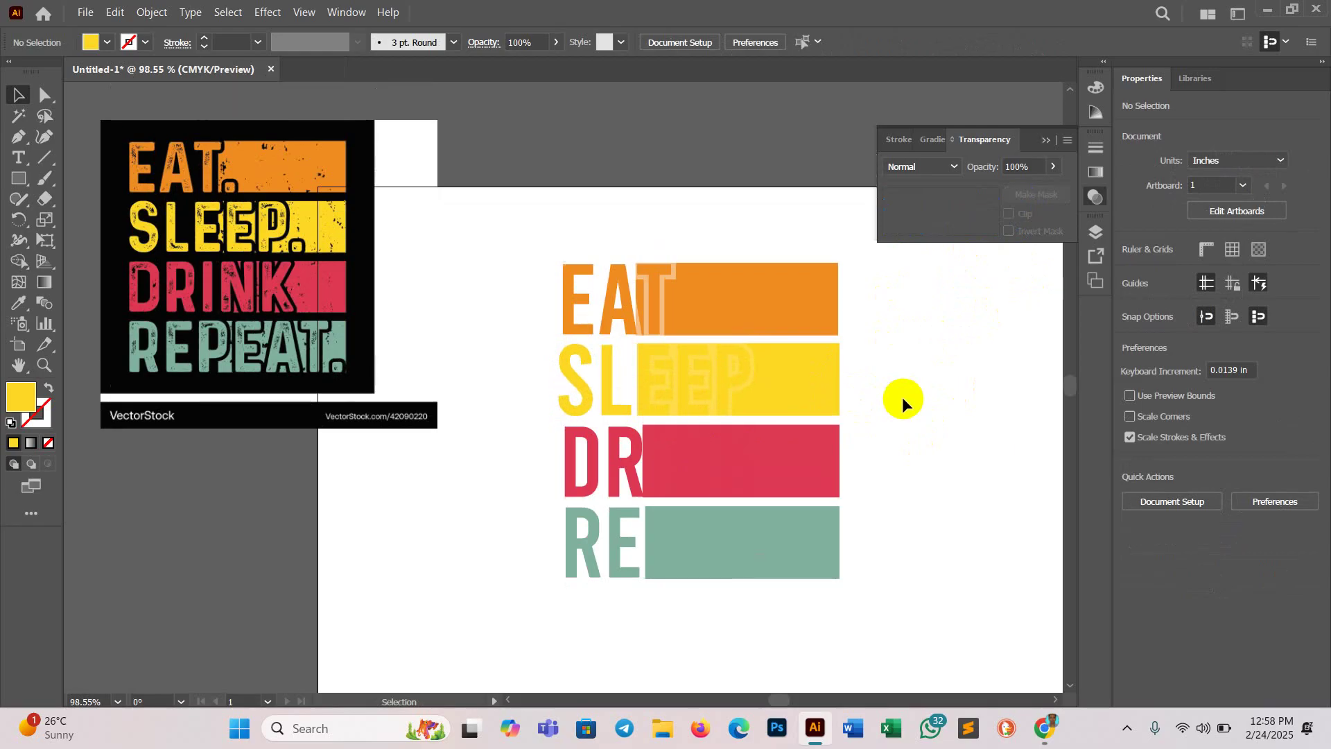
left_click(808, 314)
mouse_move(832, 430)
left_mouse_down()
mouse_move(921, 423)
mouse_move(828, 421)
left_mouse_up()
scroll(913, 414, "down", 1)
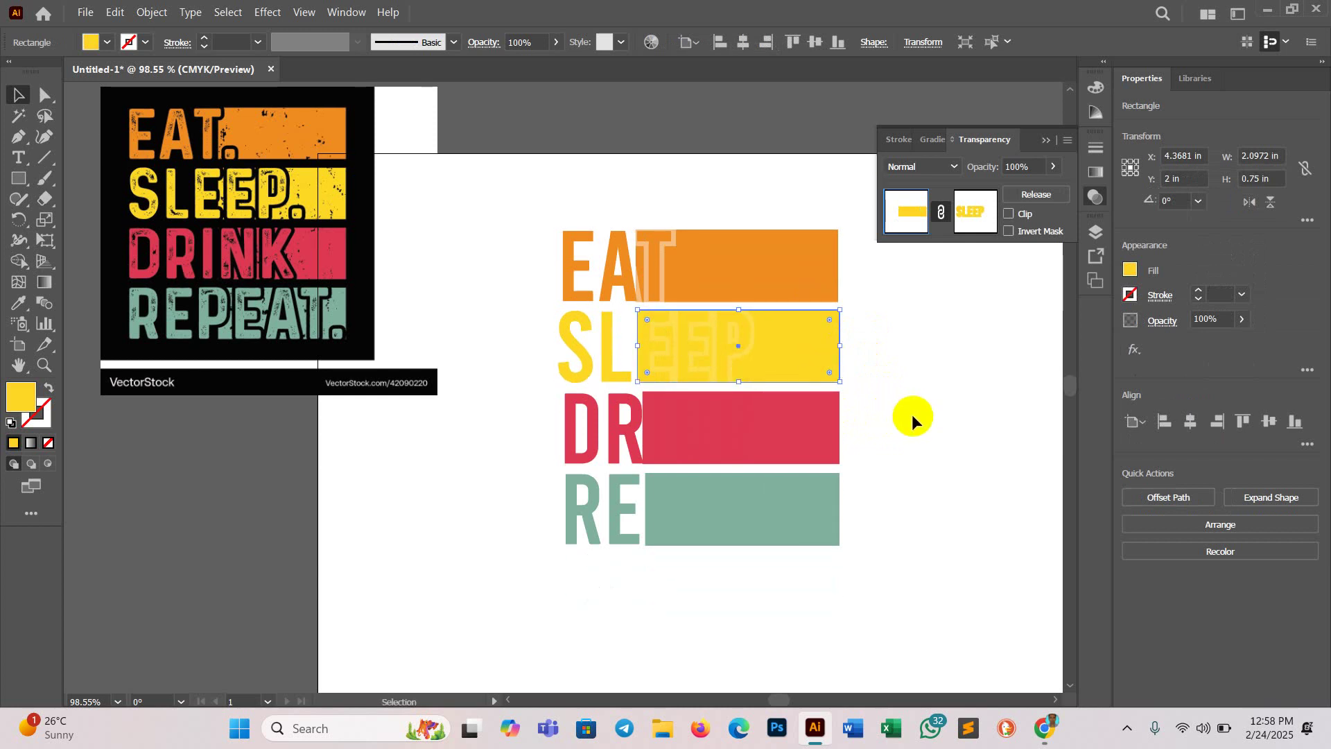
Step: Offset the DRINK letter paths by 0.05 in with Miter joins and cut the resulting offset shapes
left_click(1033, 166)
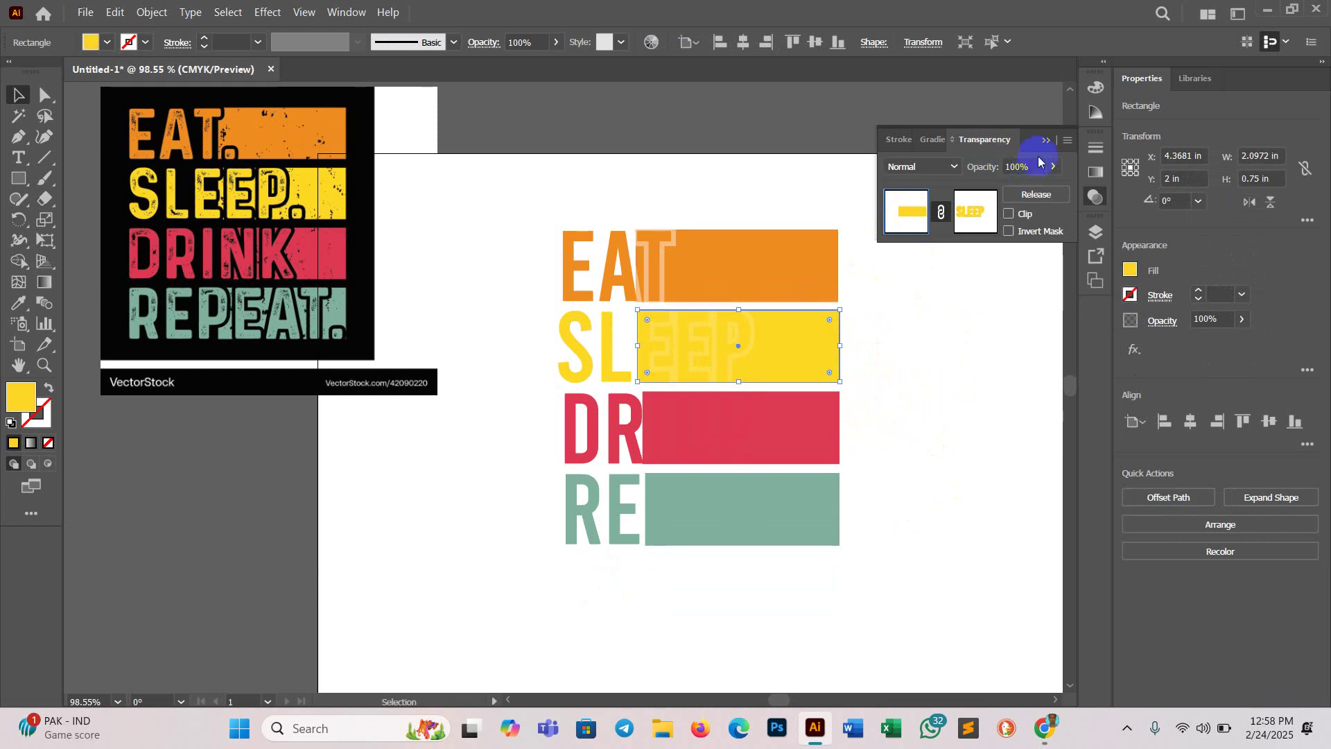
left_click(781, 419)
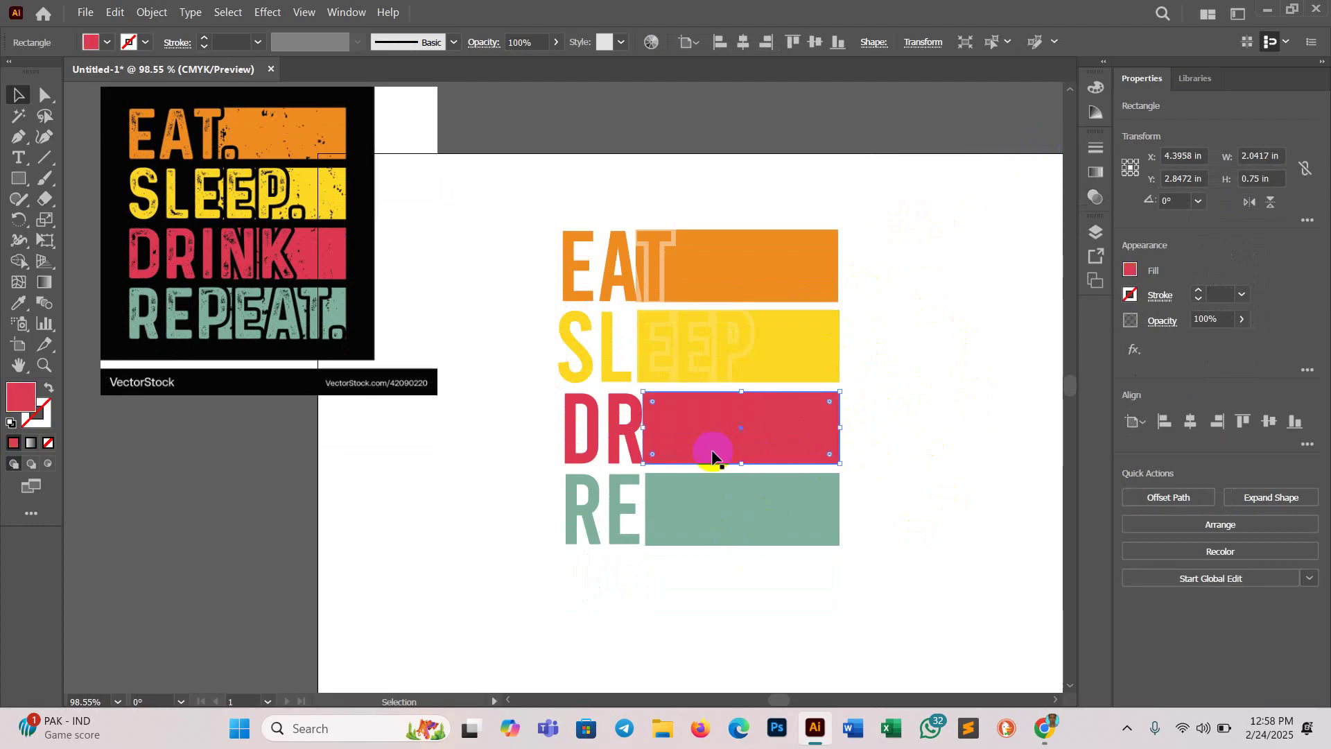
left_click(604, 437)
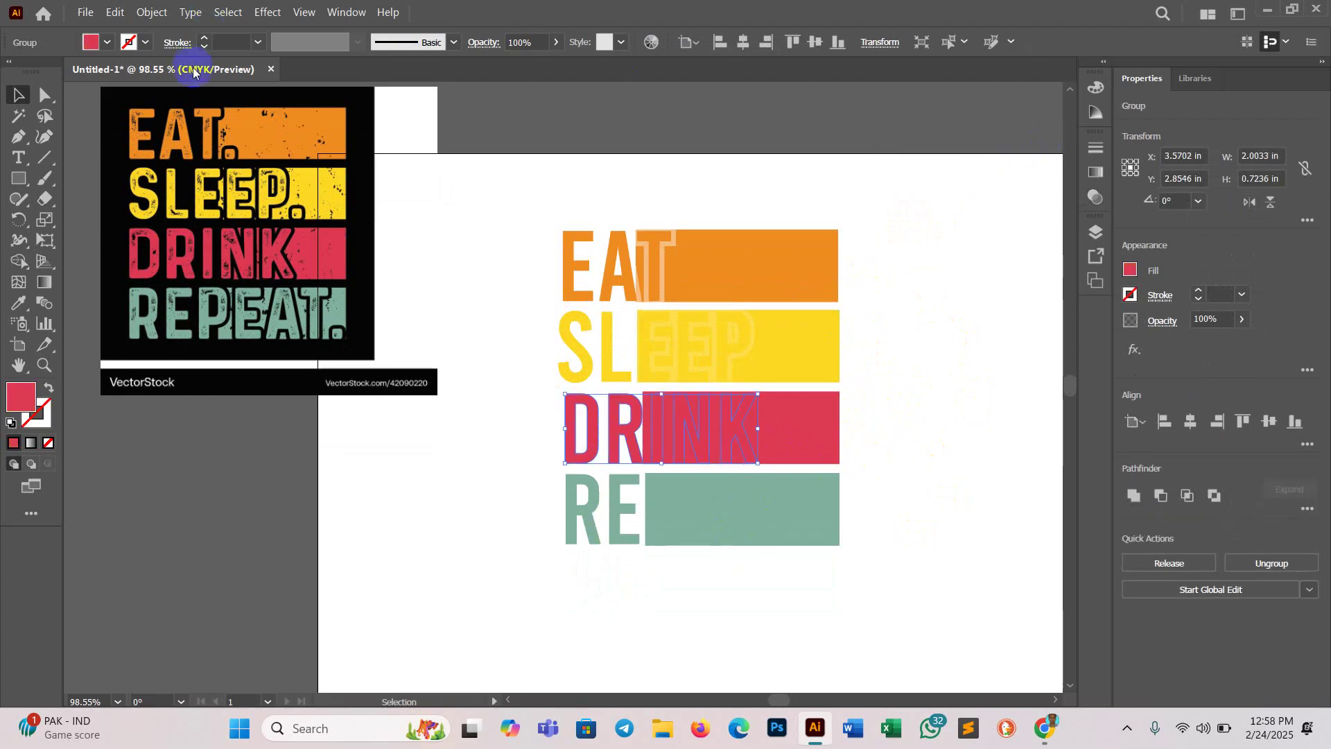
left_click(151, 12)
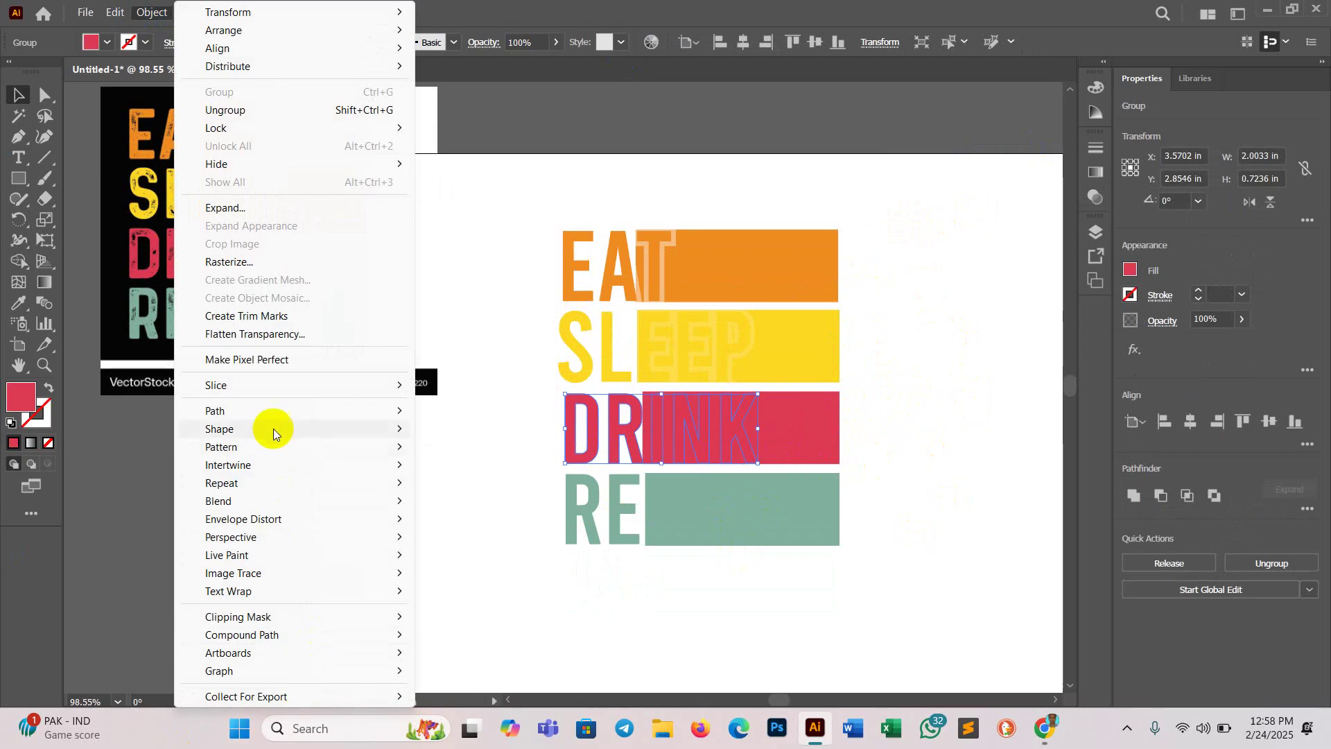
mouse_move(272, 410)
left_click(461, 467)
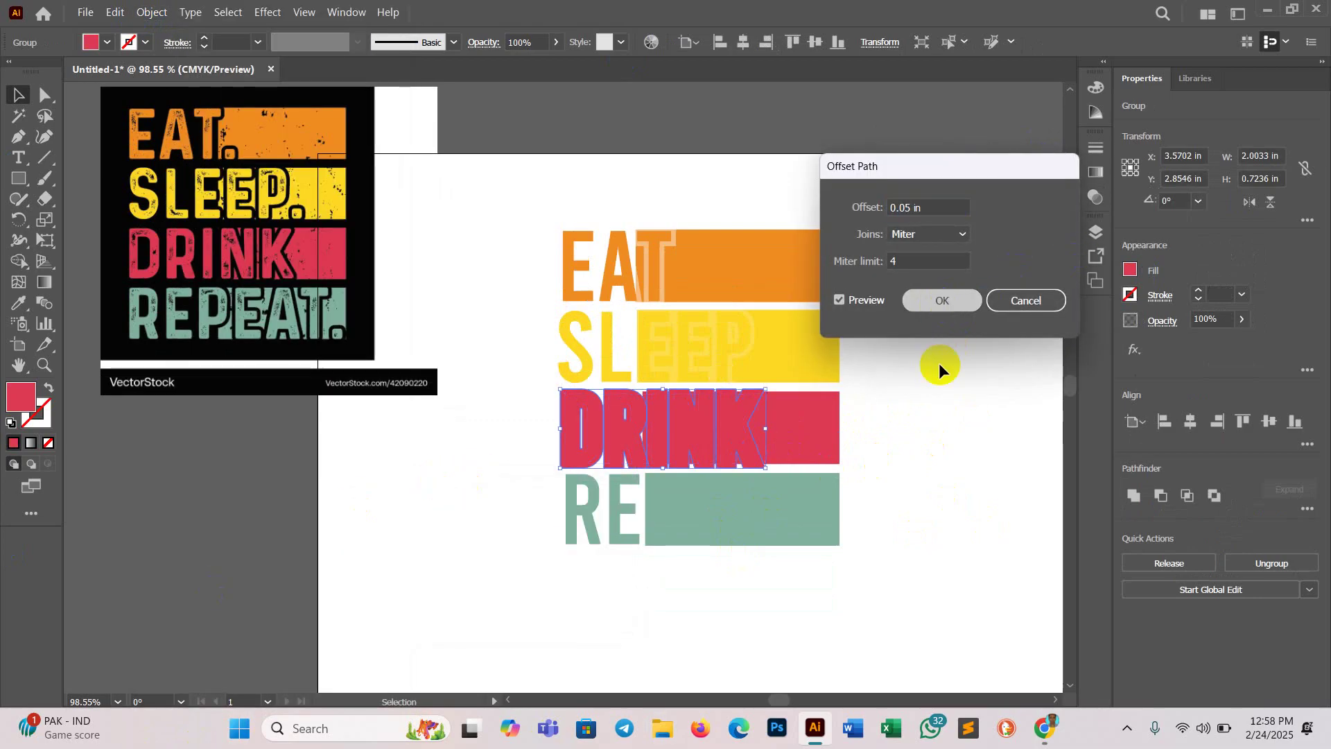
left_click(940, 305)
left_click(938, 369)
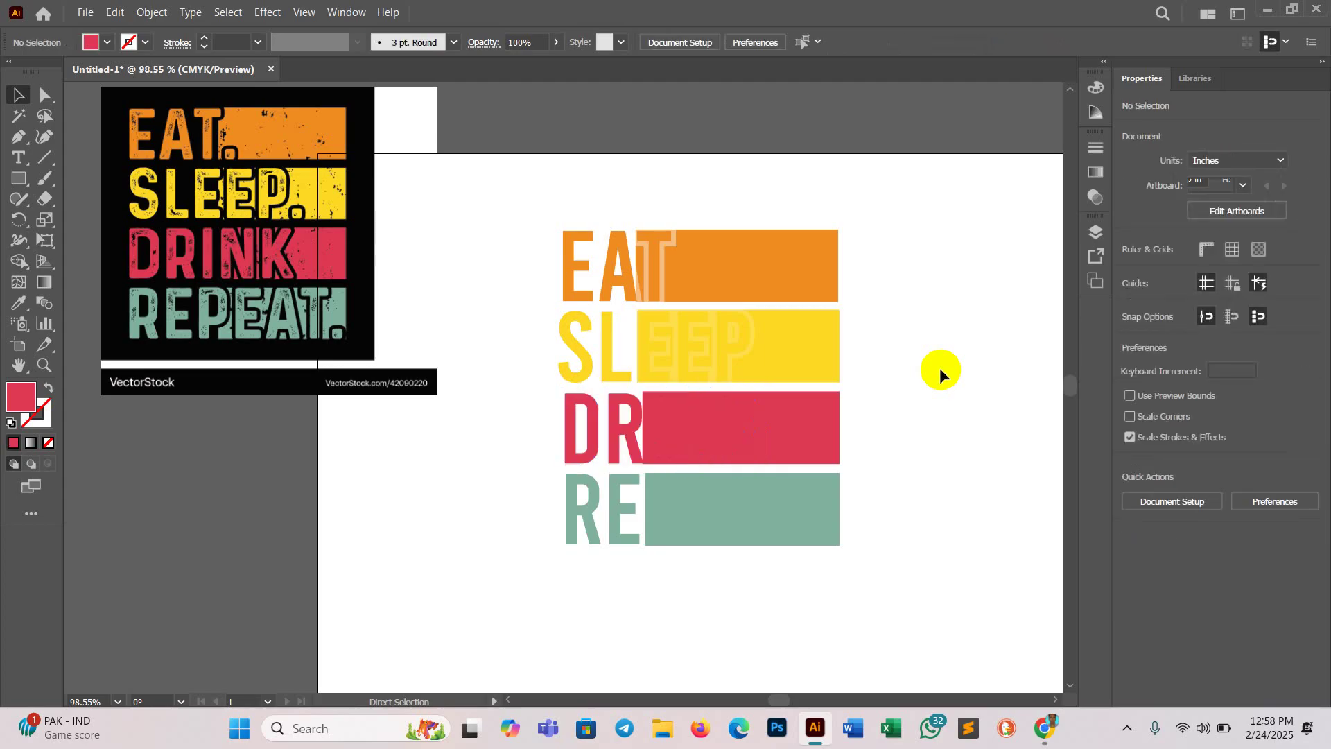
Step: Add an opacity mask to the red bar behind DRINK with Clip turned off
left_click(821, 424)
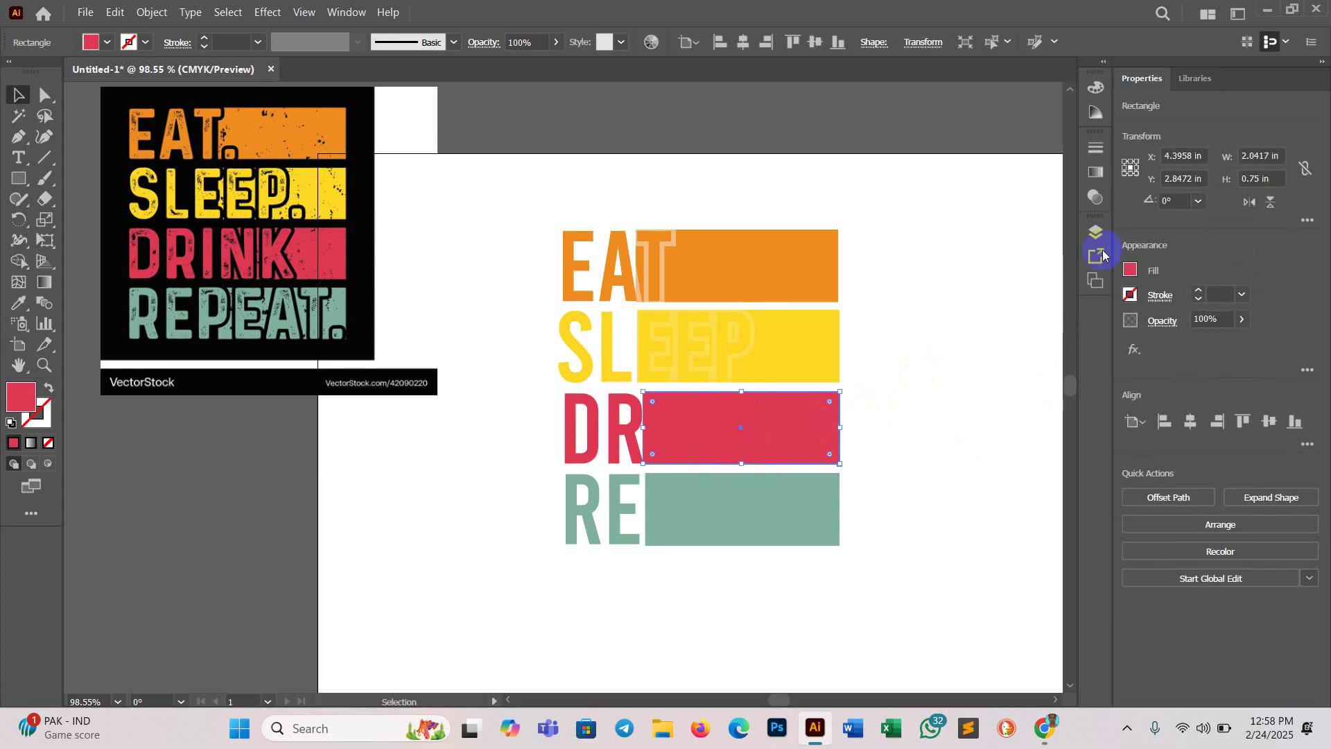
left_click(1094, 198)
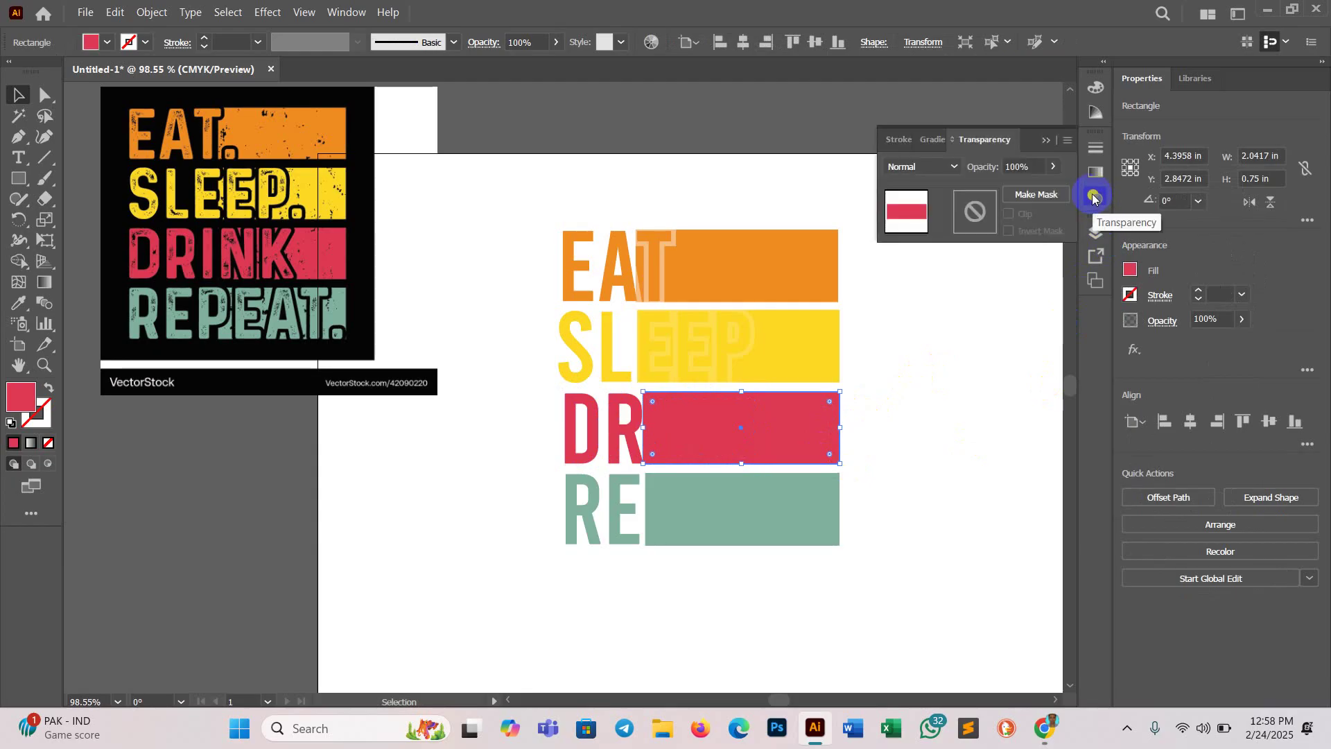
left_click(1037, 195)
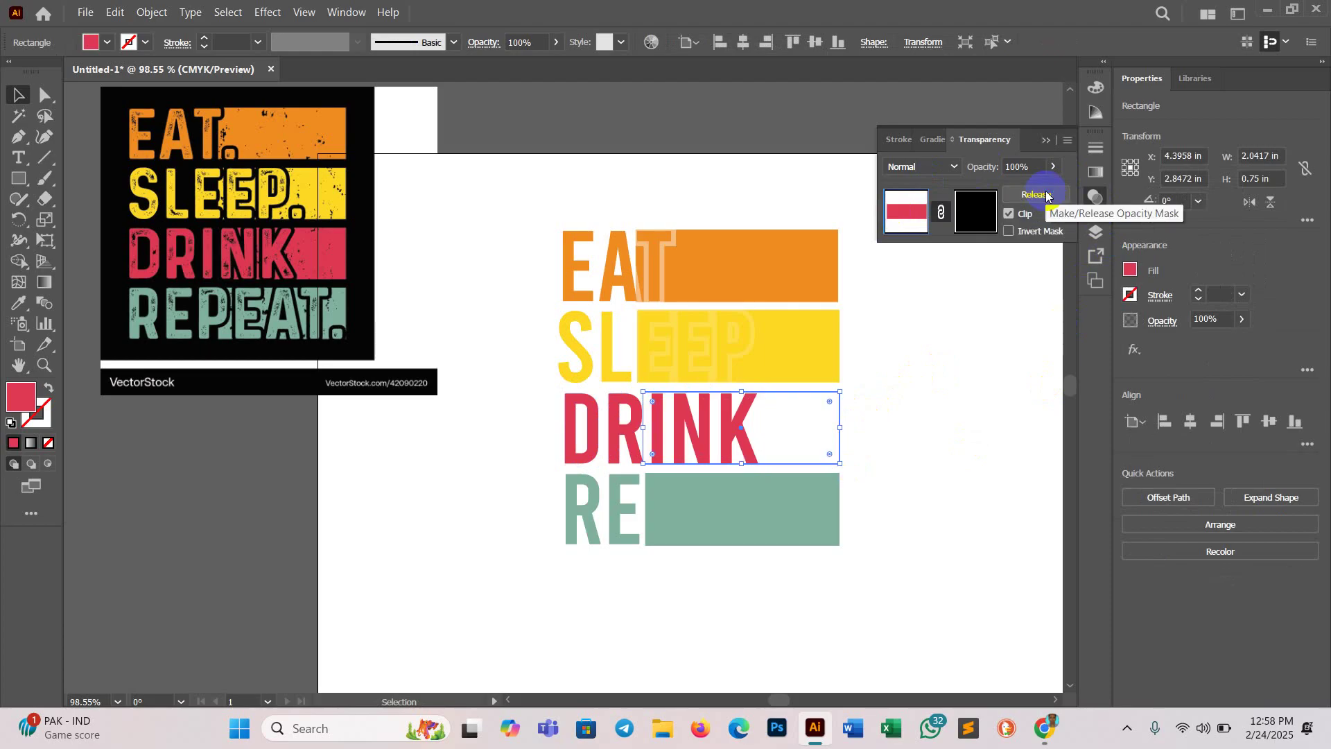
Step: Paste the DRINK offset shapes in front inside the red bar's opacity mask, return to normal artwork editing and deselect
left_click(986, 224)
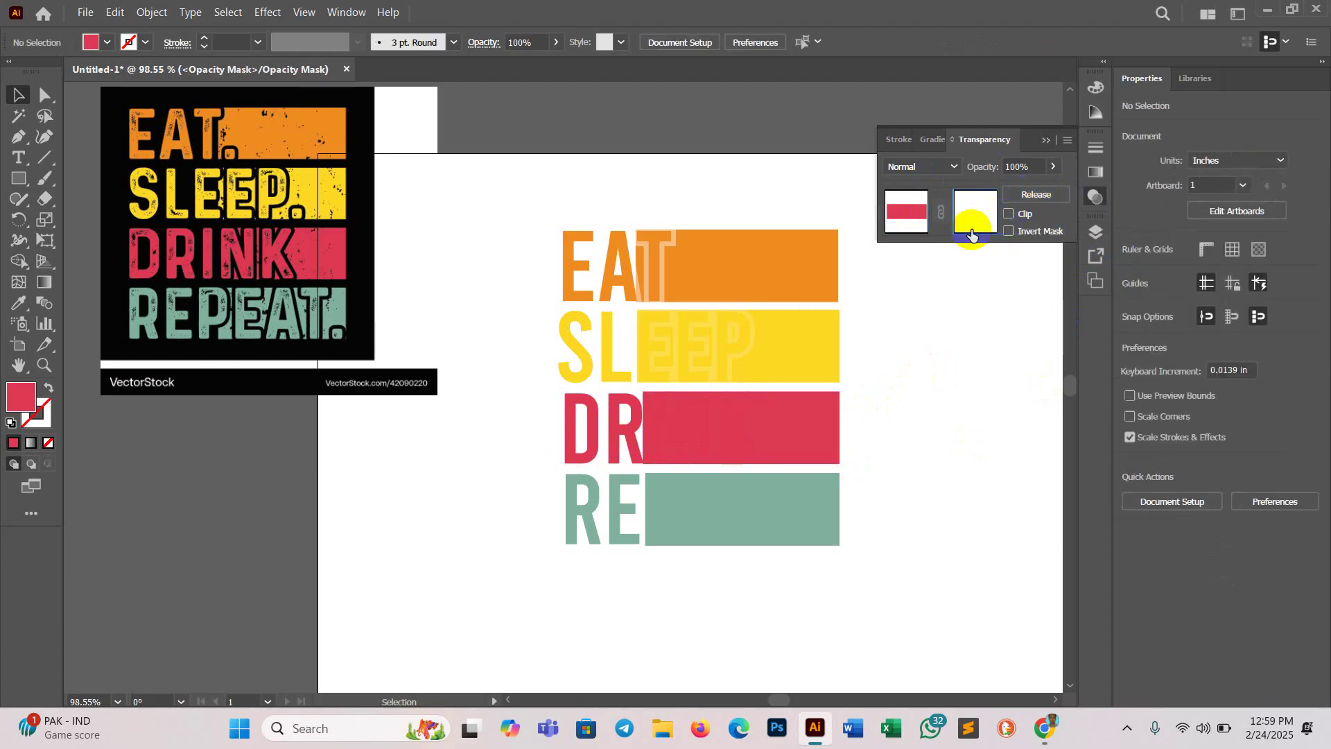
key("ctrl+f")
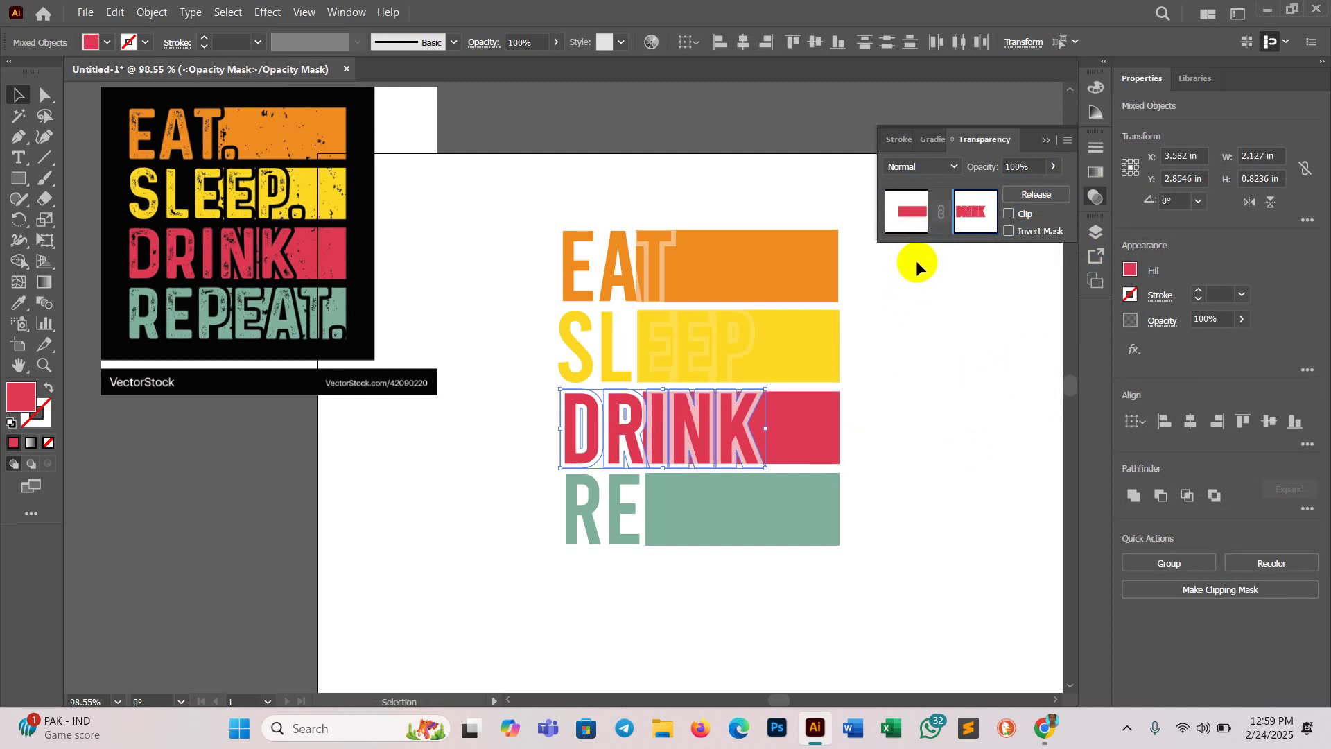
left_click(887, 221)
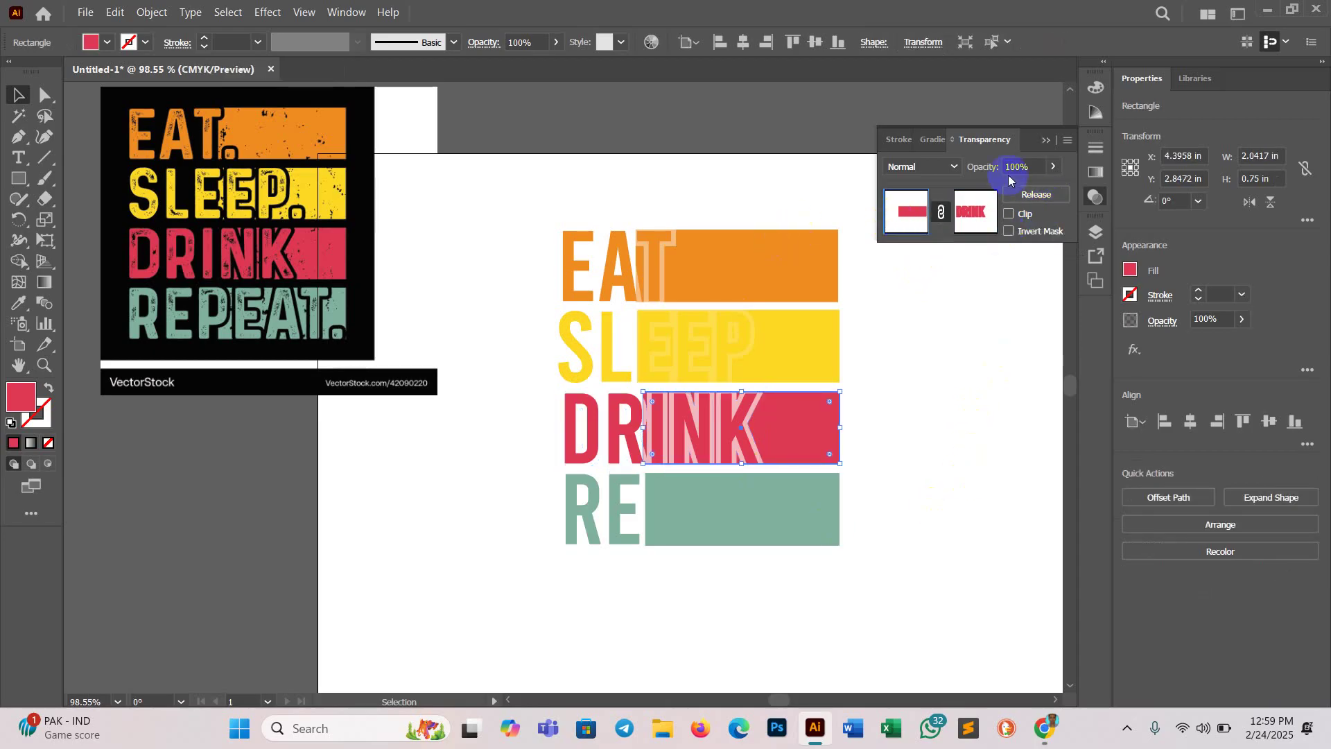
left_click(1048, 145)
left_click(977, 398)
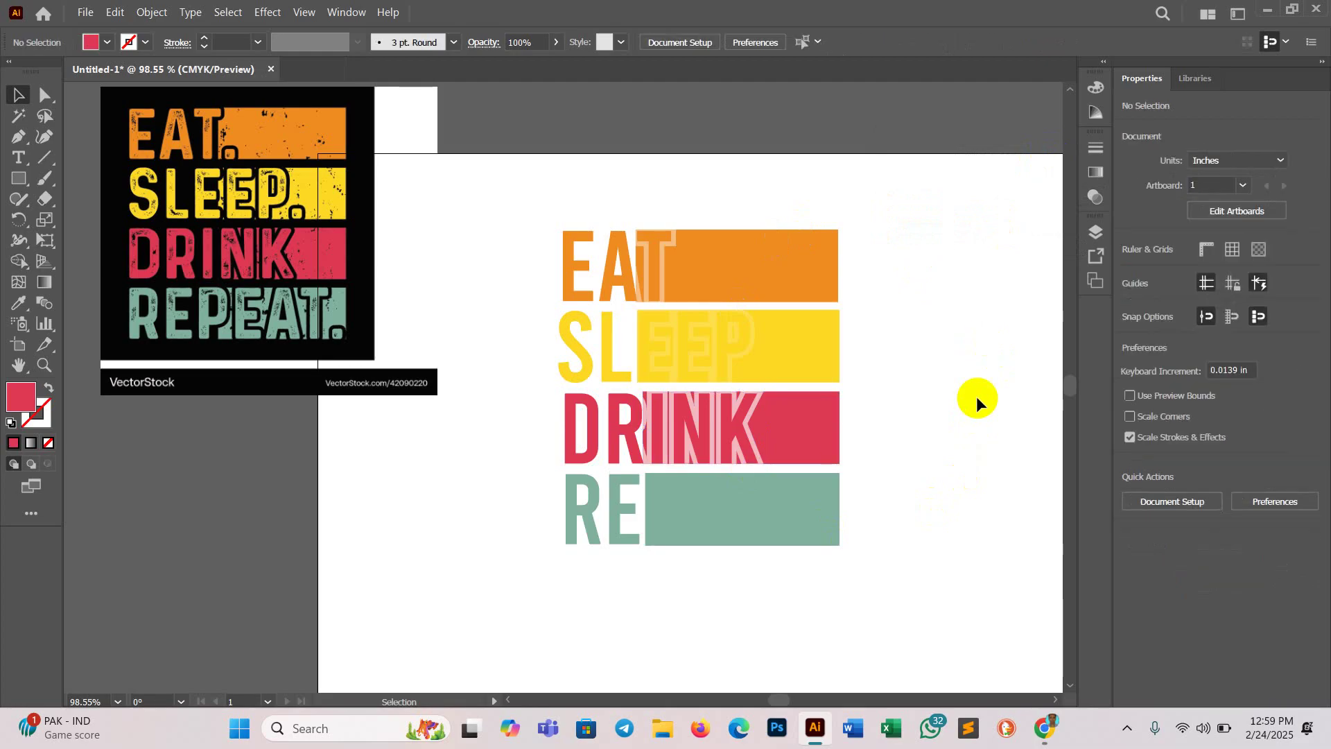
Step: Offset the REPEAT letter paths with the same settings as the other words and cut the resulting offset shapes
scroll(976, 397, "down", 1)
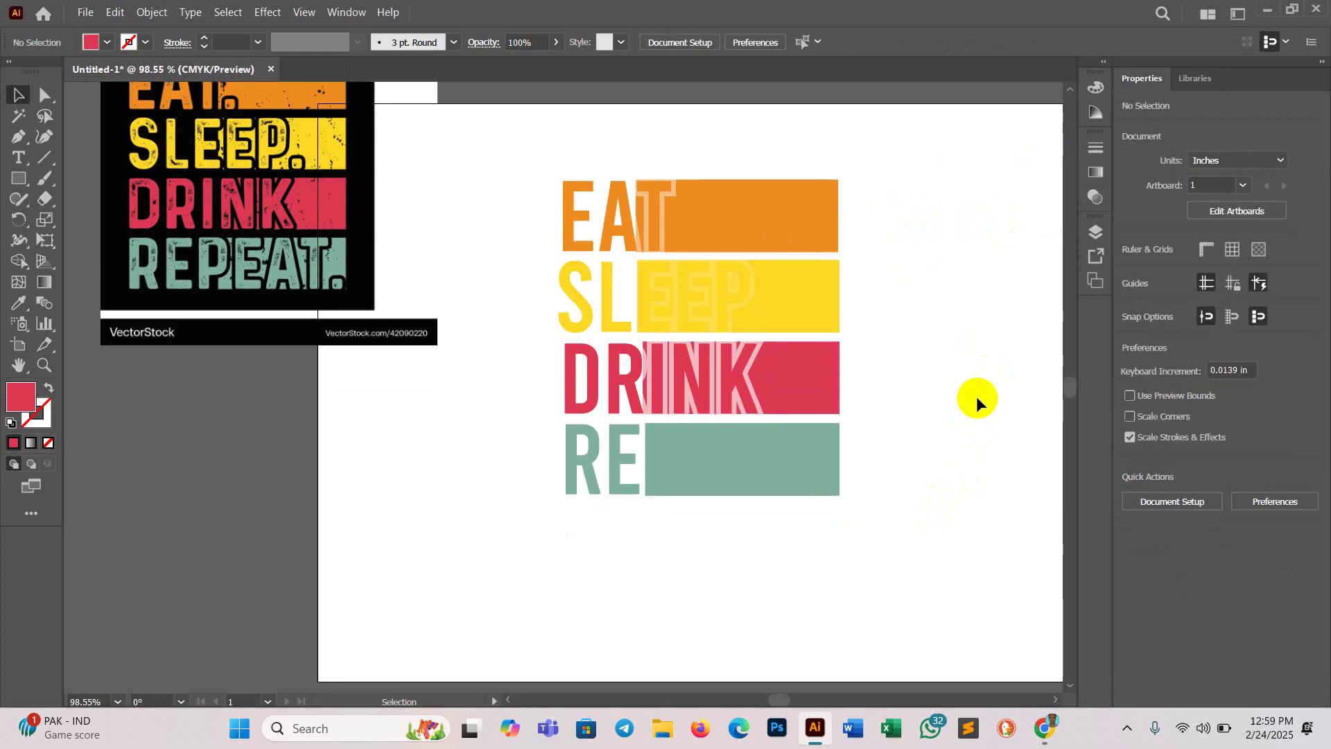
left_click(814, 474)
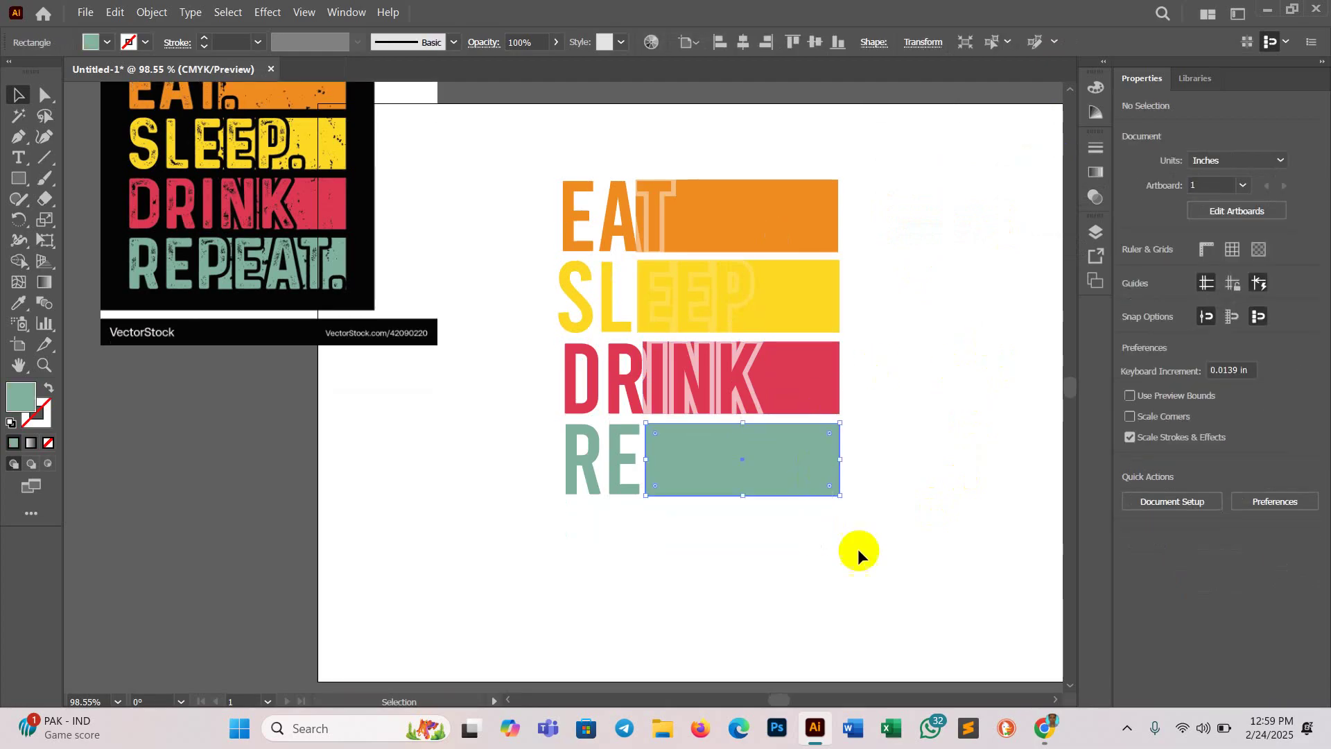
left_click(610, 455)
left_click(564, 526)
left_click(588, 459)
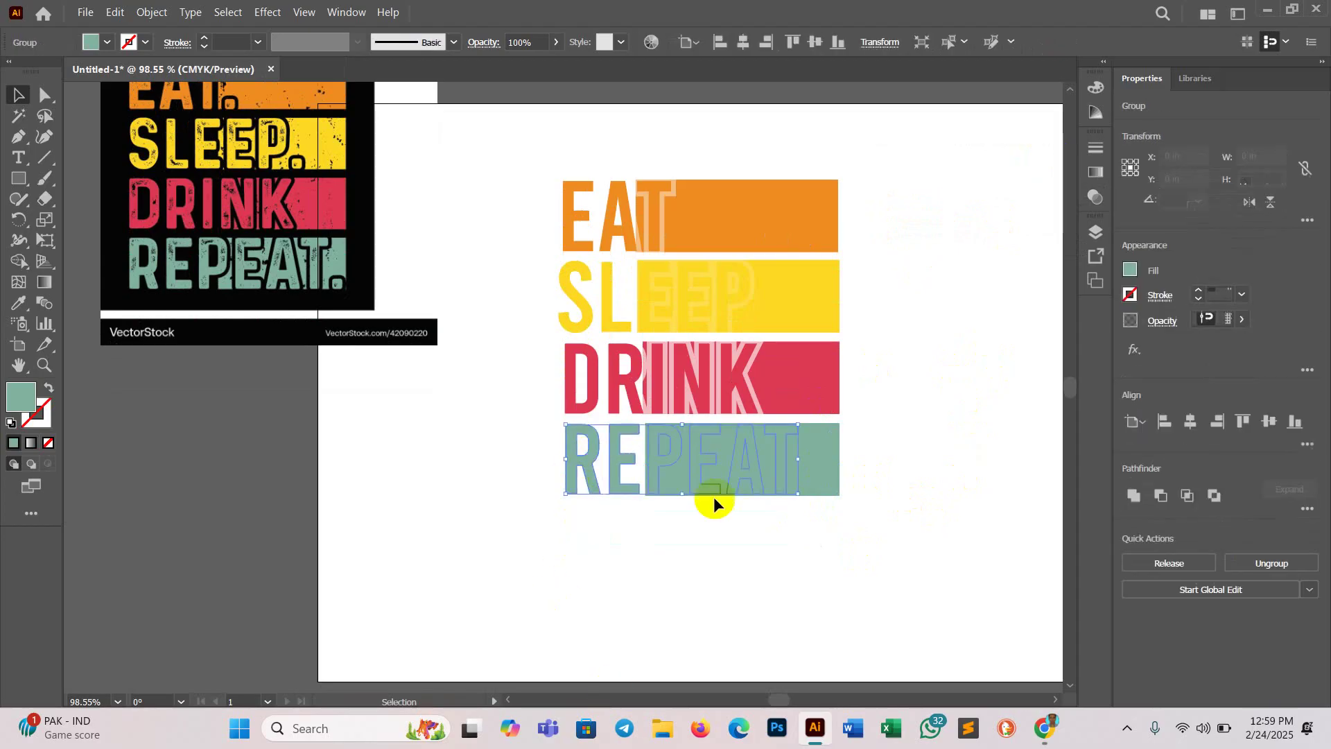
left_click(152, 12)
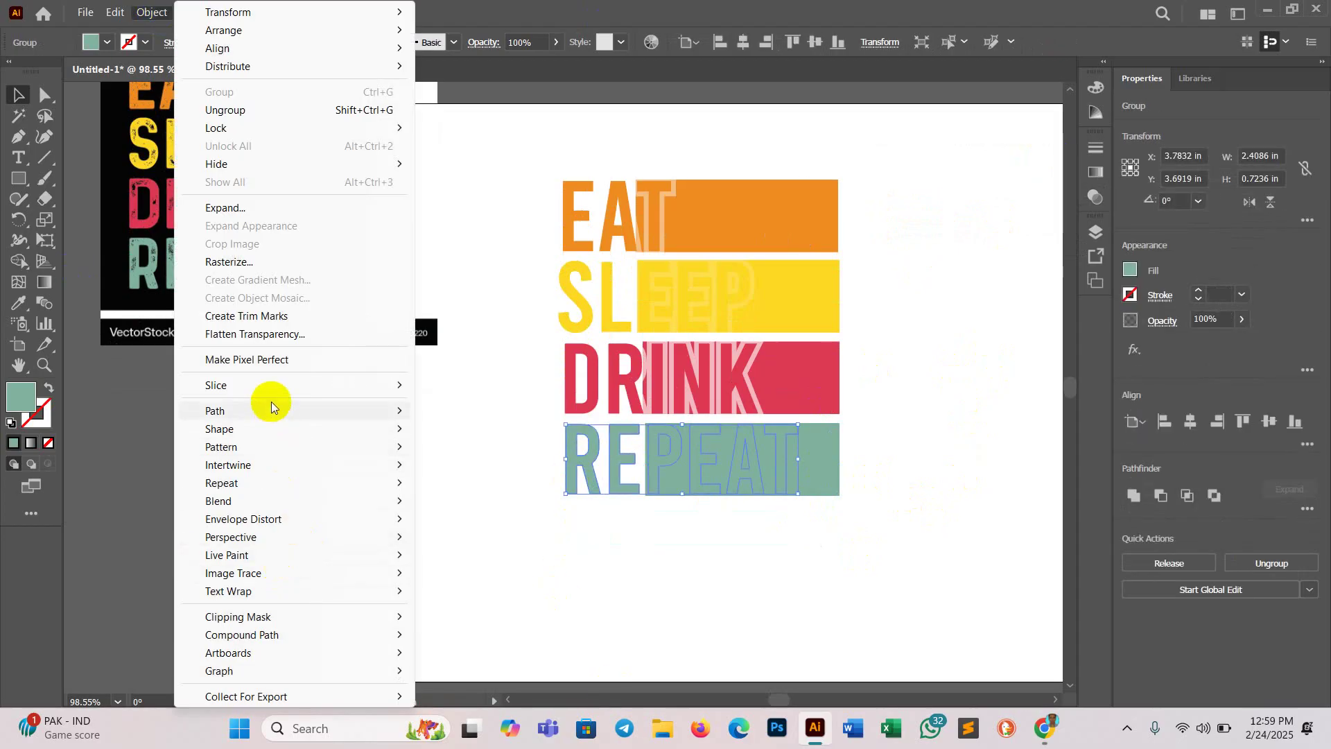
mouse_move(271, 403)
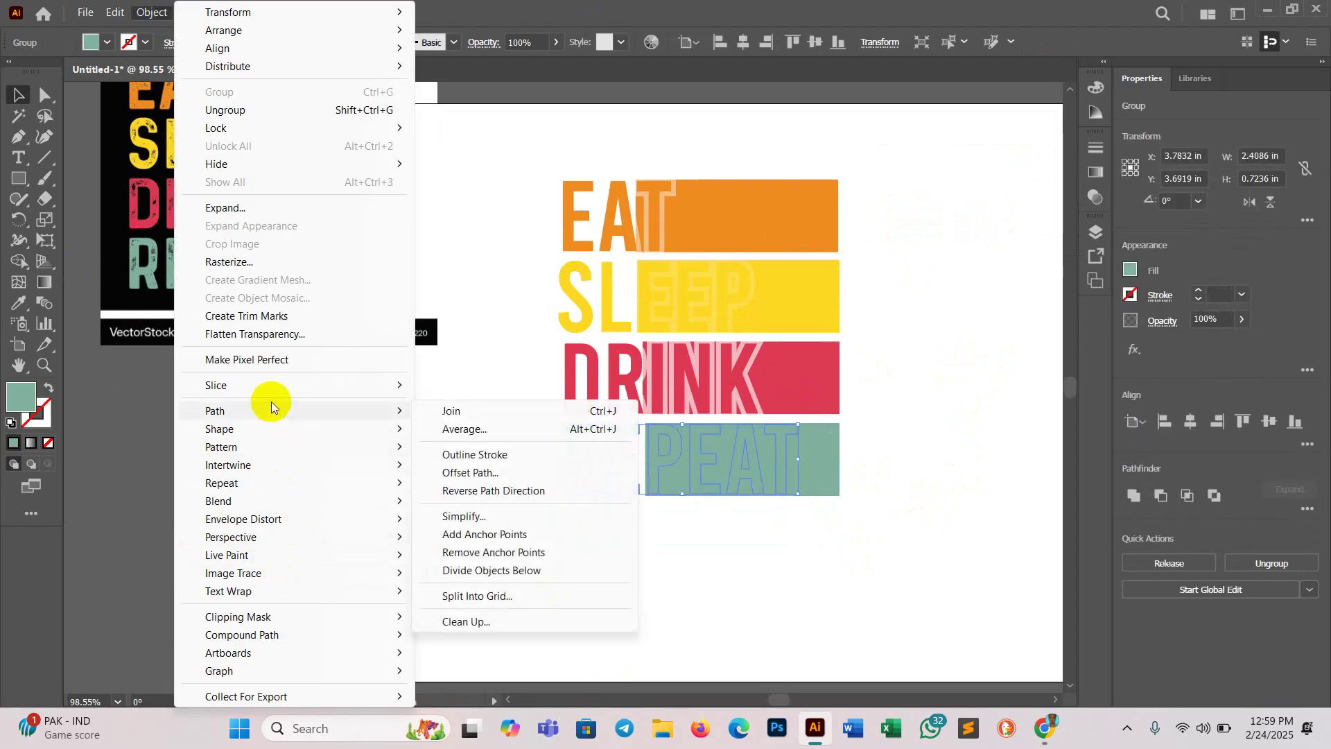
left_click(485, 472)
left_click(943, 302)
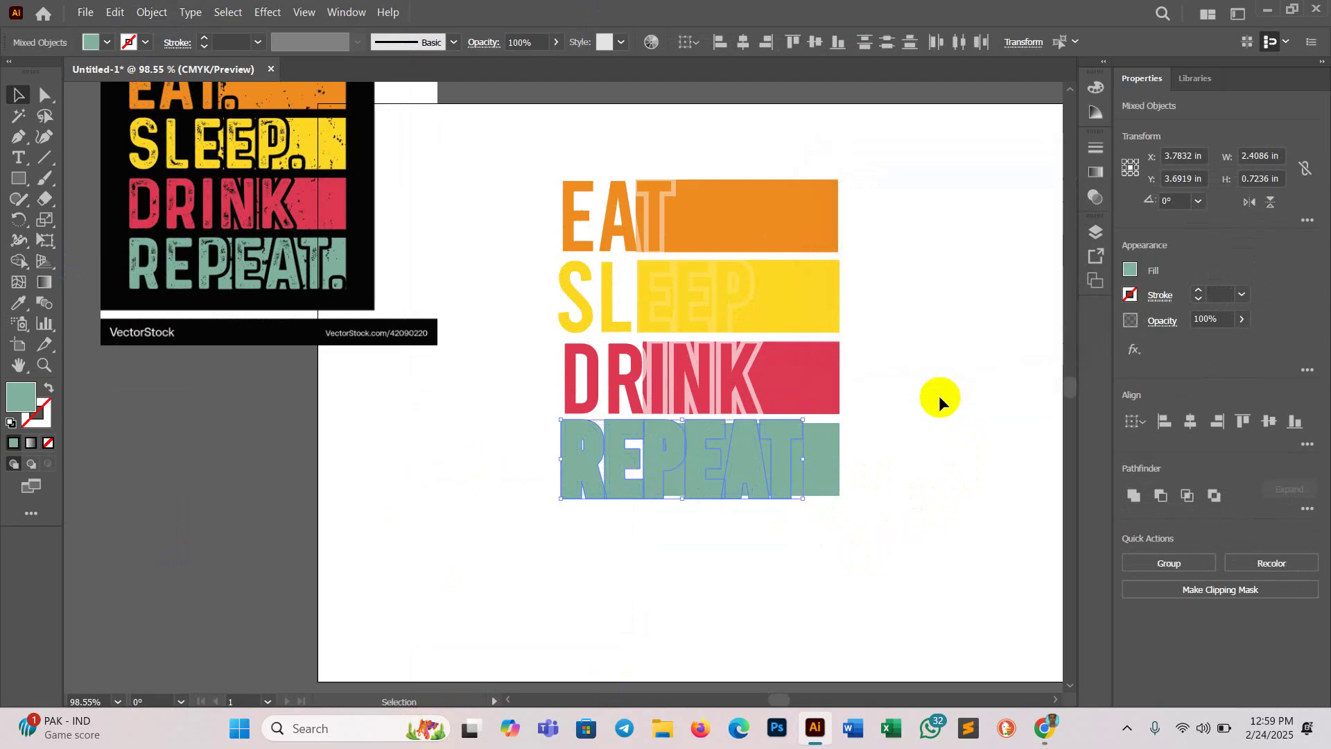
key("Delete")
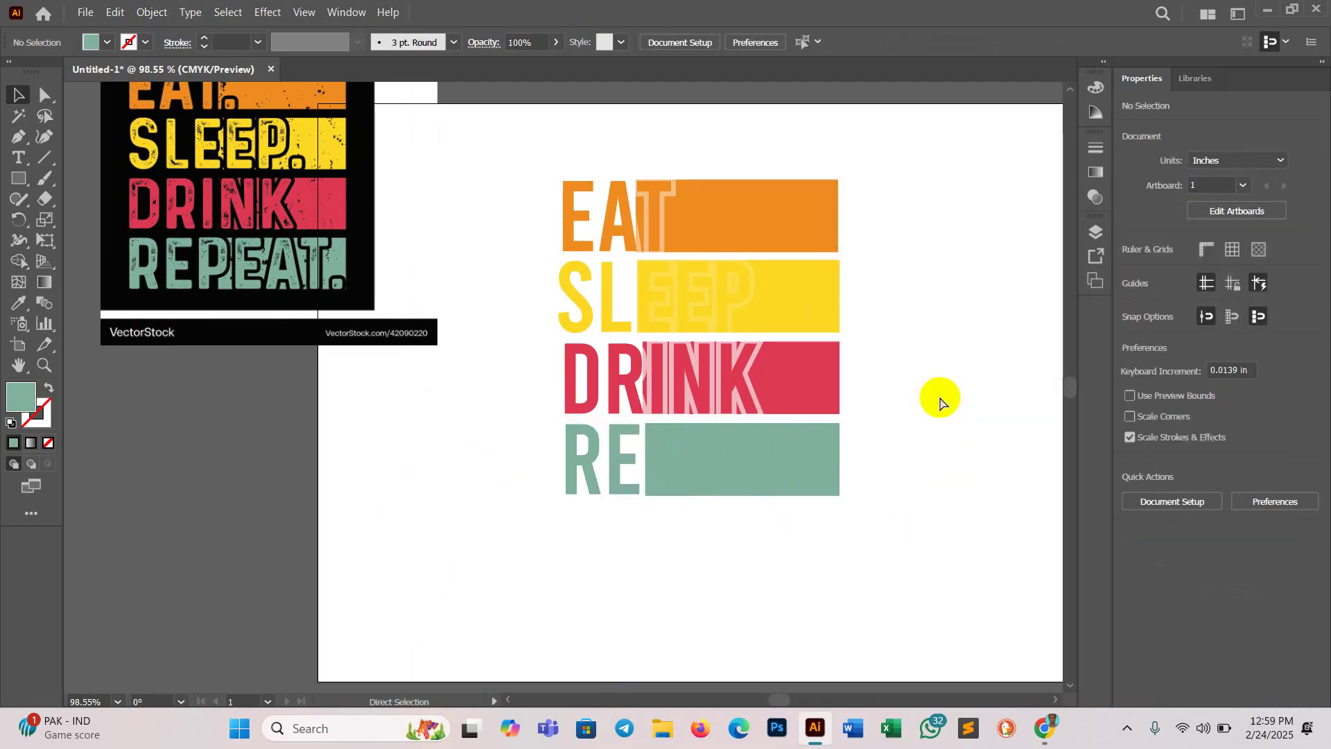
Step: Add an opacity mask to the green bar behind REPEAT with Clip turned off
left_click(837, 466)
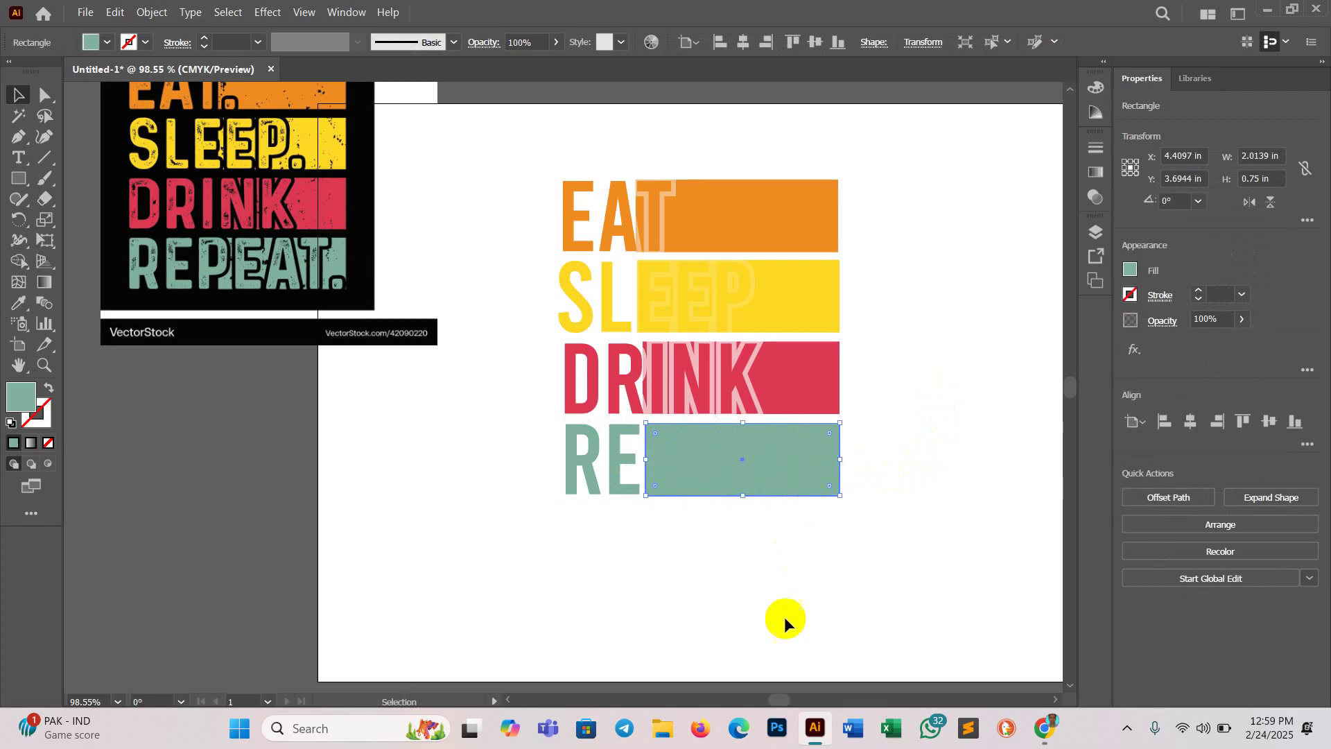
left_click(1097, 200)
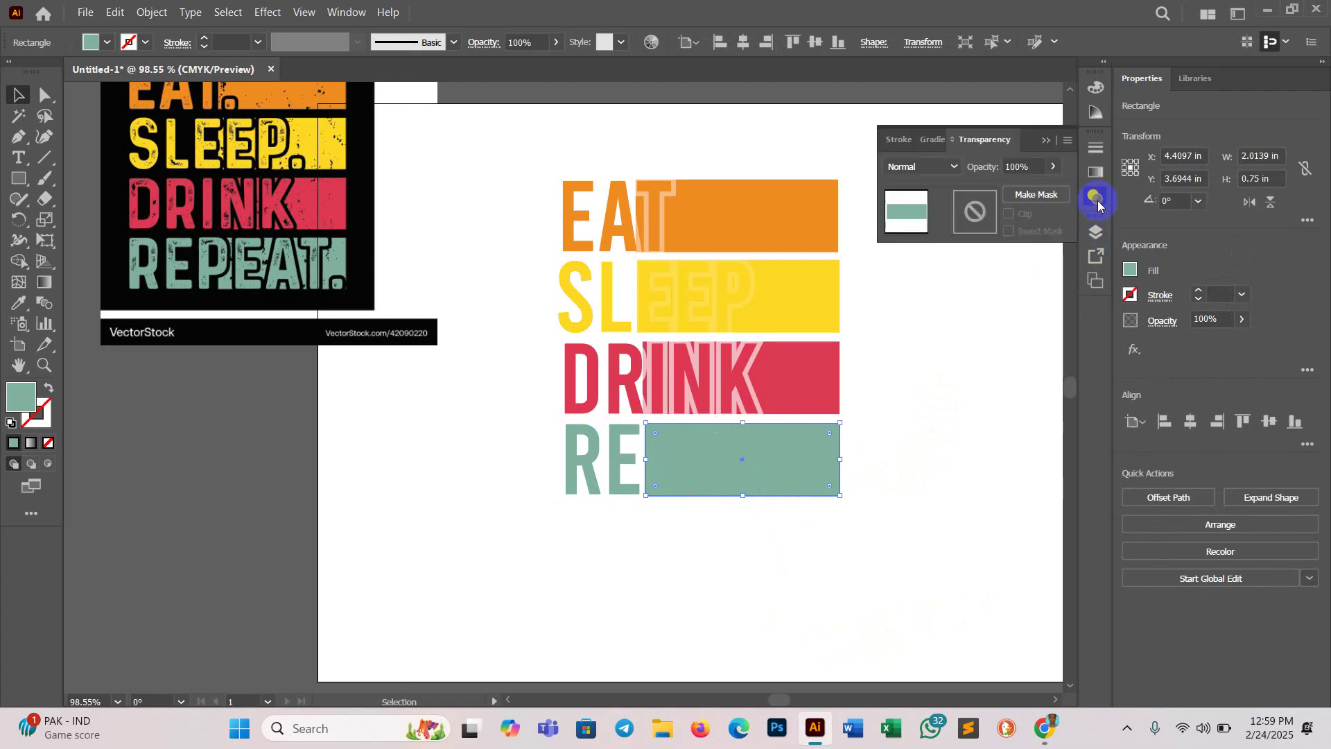
left_click(1036, 196)
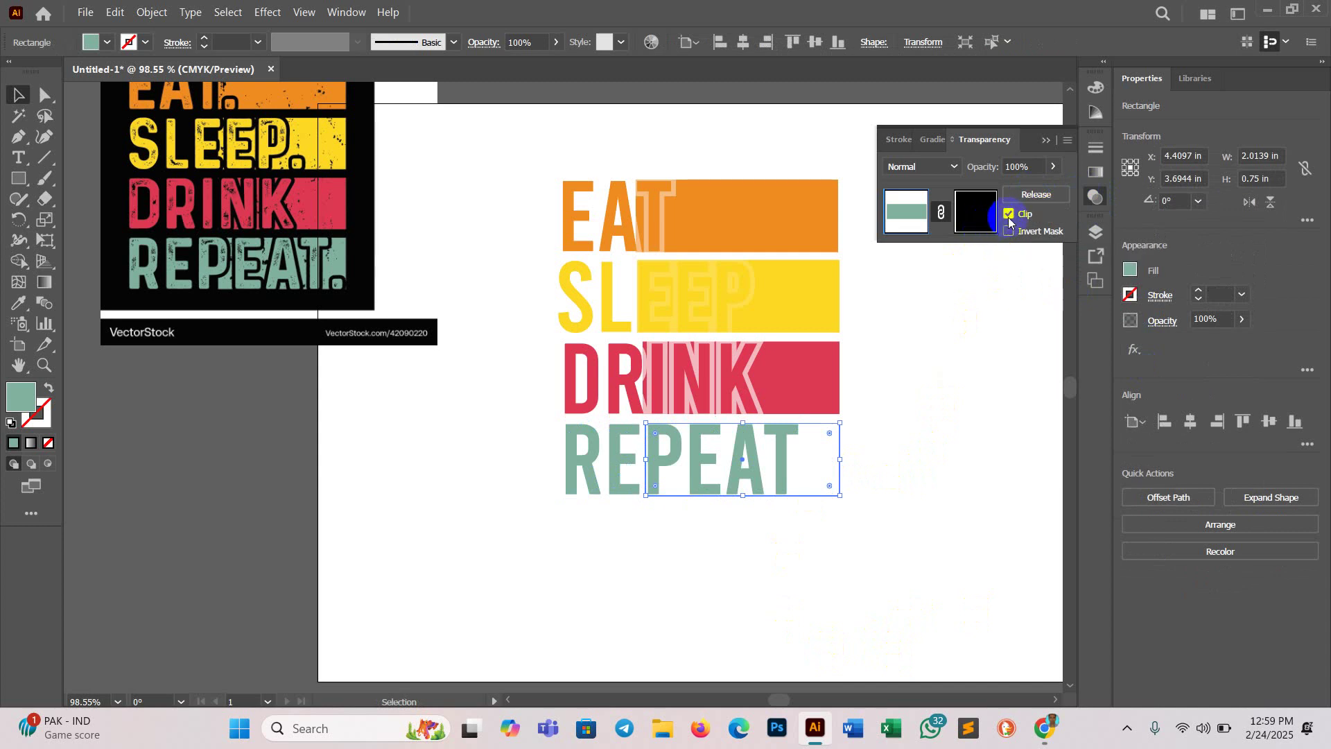
left_click(1009, 214)
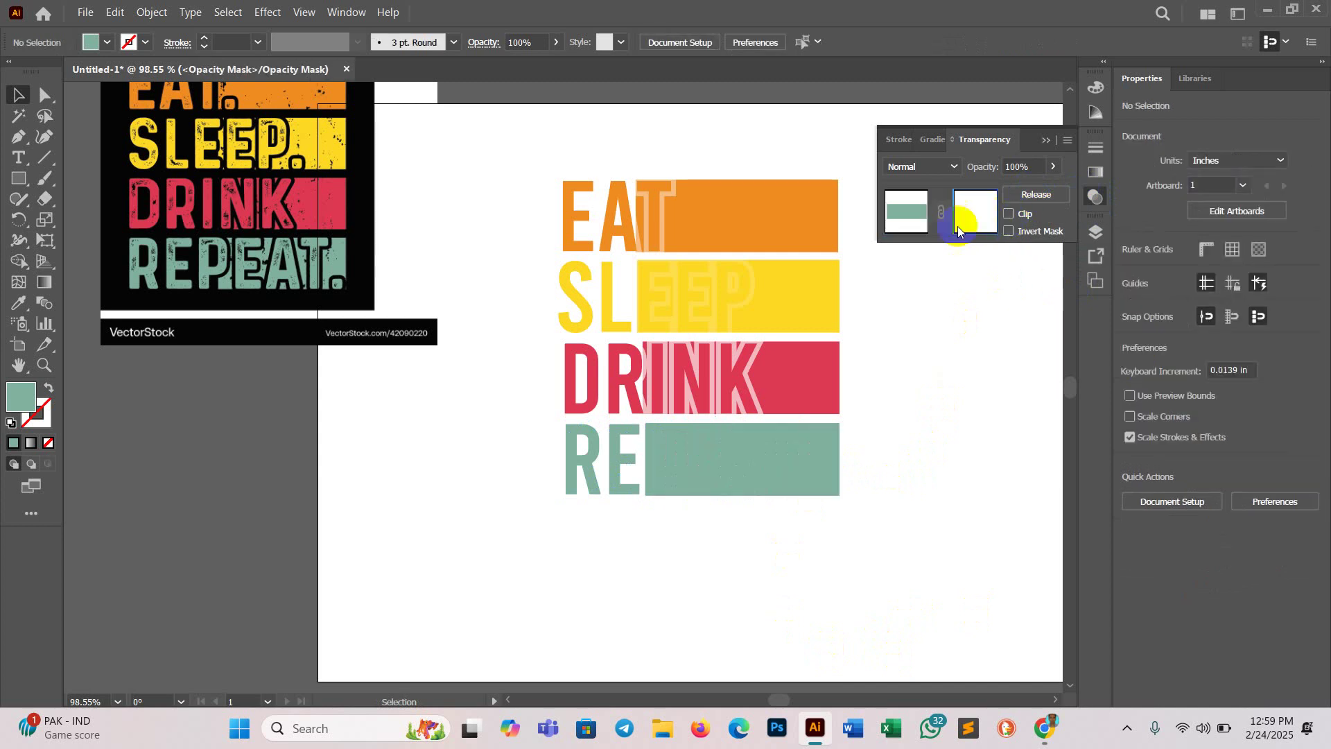
Step: Paste the REPEAT offset shapes in front inside the green bar's opacity mask, return to normal artwork editing and deselect
key("ctrl+f")
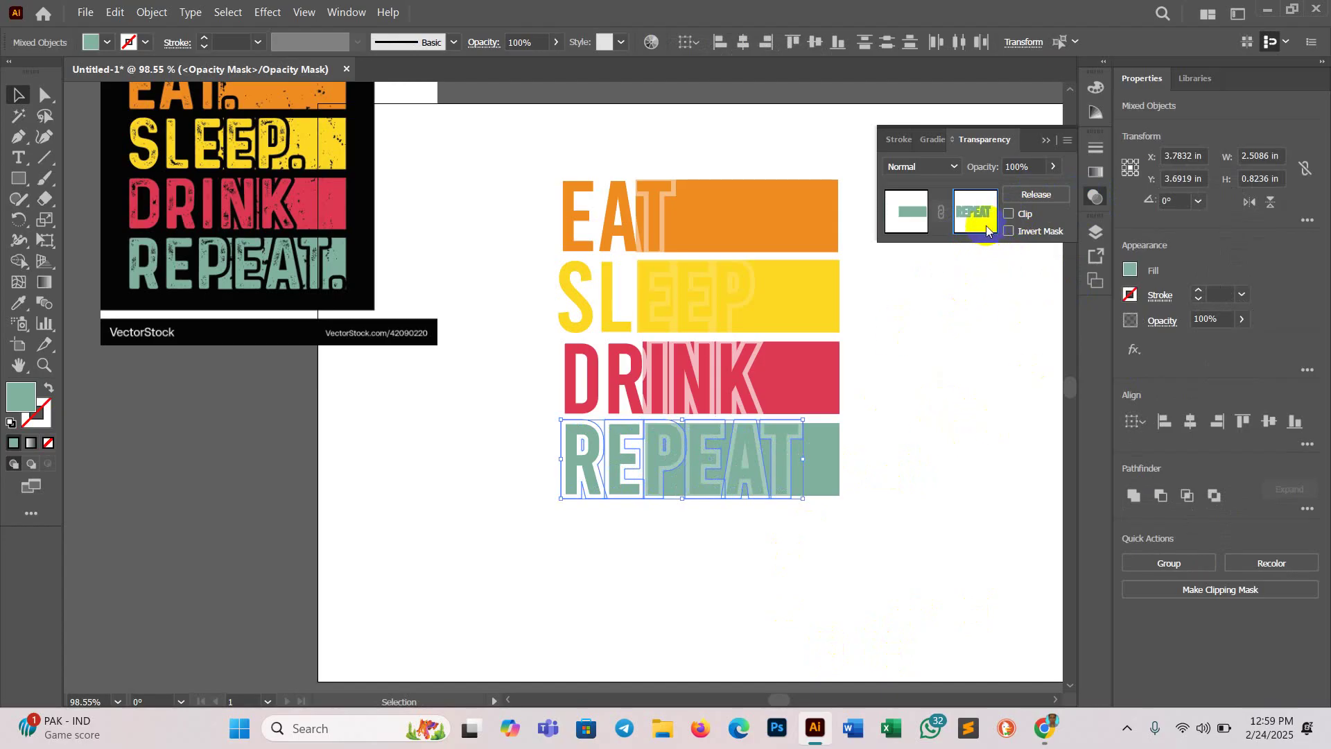
left_click(923, 222)
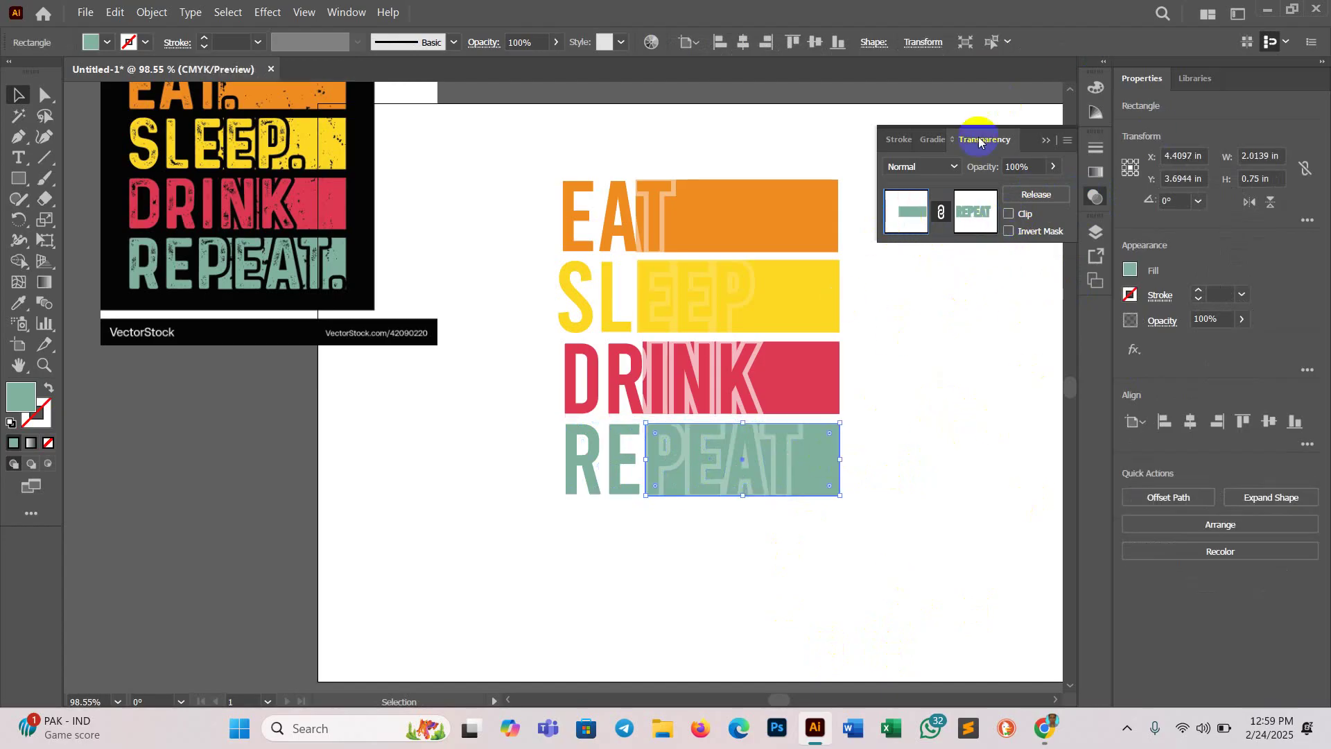
left_click(1047, 140)
left_click(950, 411)
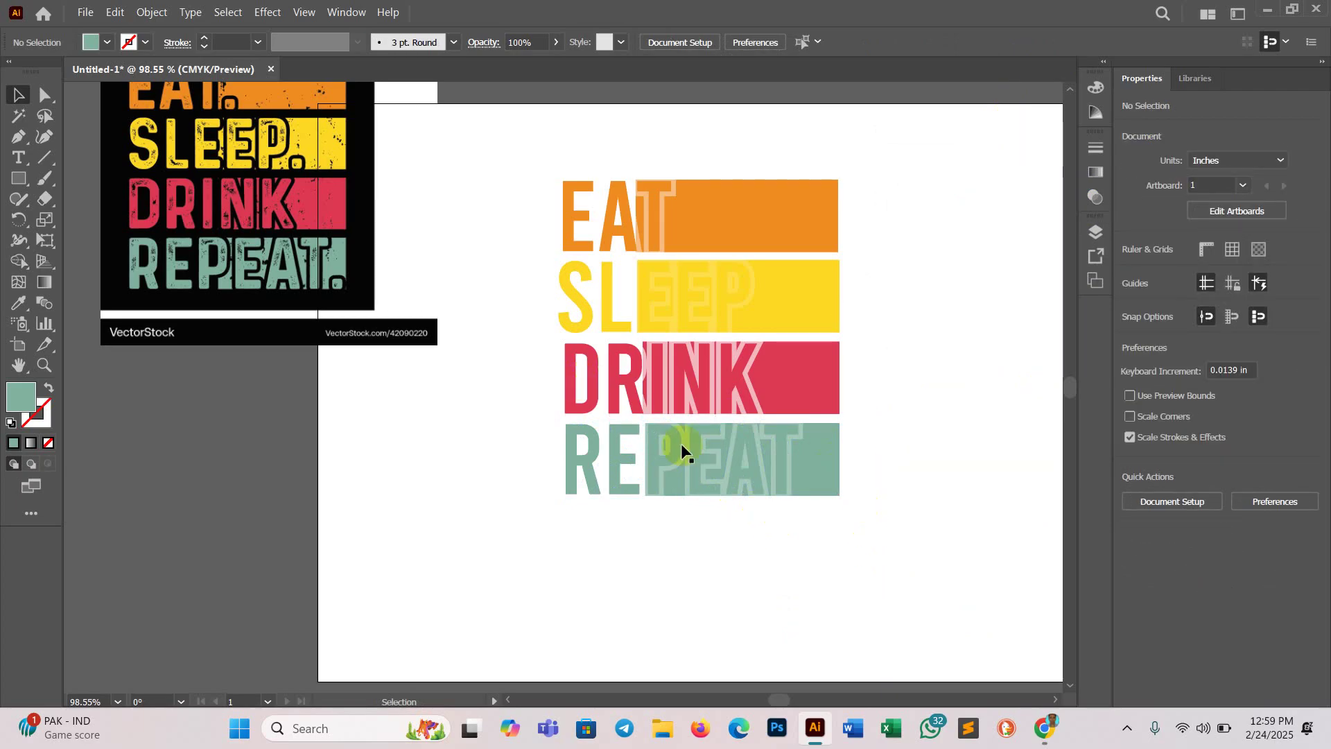
scroll(908, 425, "up", 2)
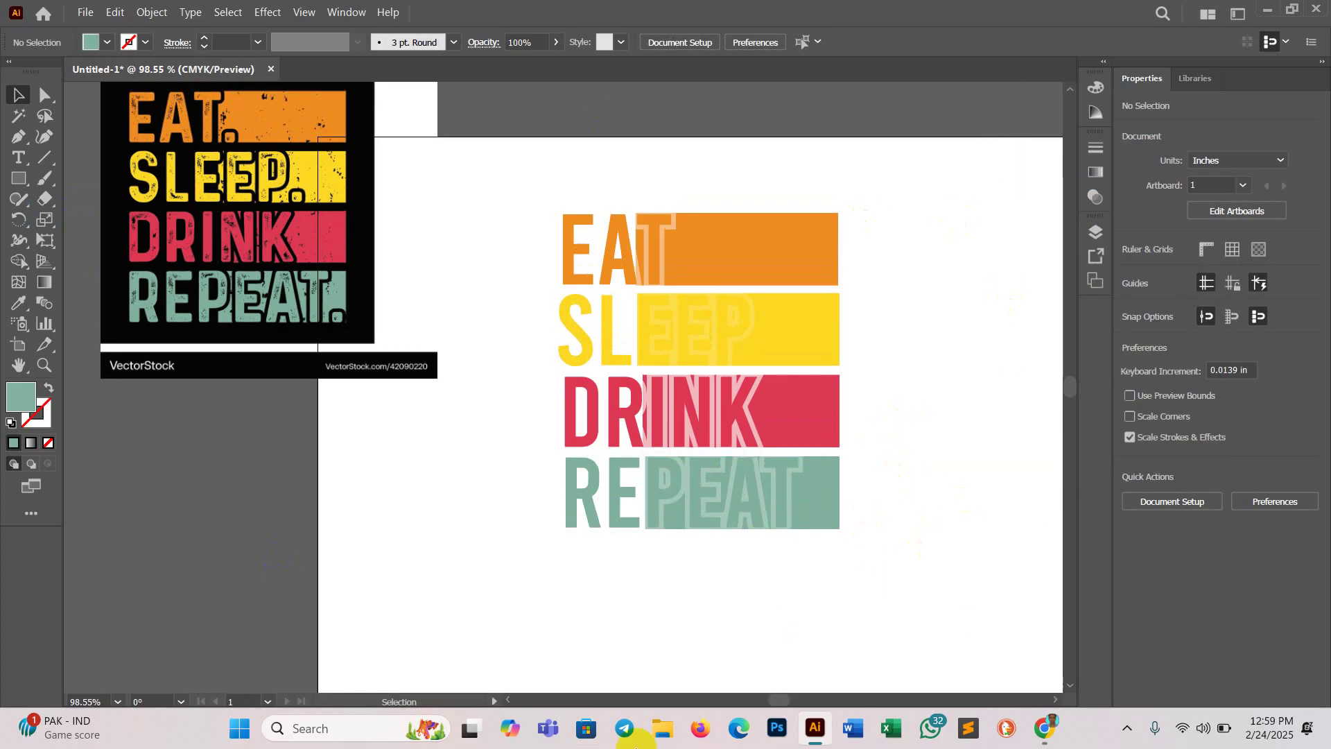
Step: Draw a rectangle about 5.82 × 4.68 in covering the lettering and move the reference image away from the artboard
left_click(16, 180)
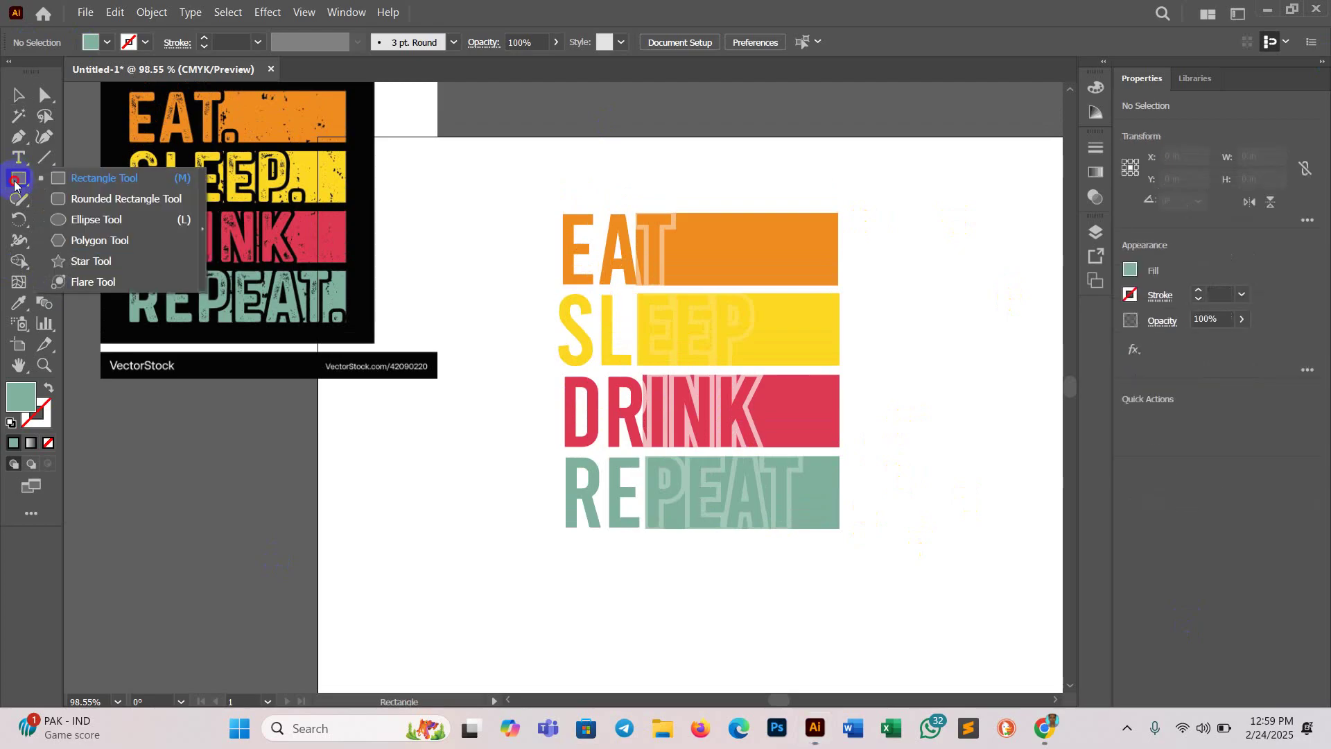
left_click(77, 176)
left_click_drag(516, 177, 981, 626)
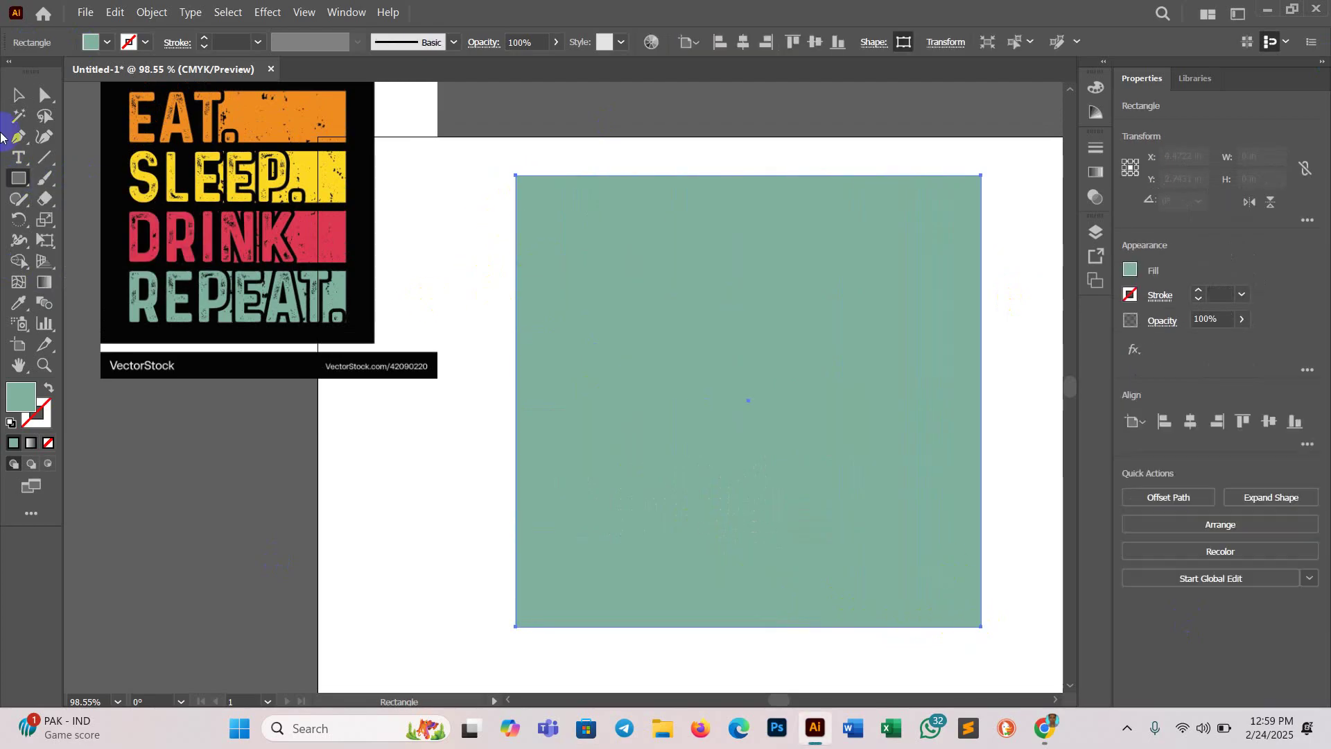
left_click(23, 95)
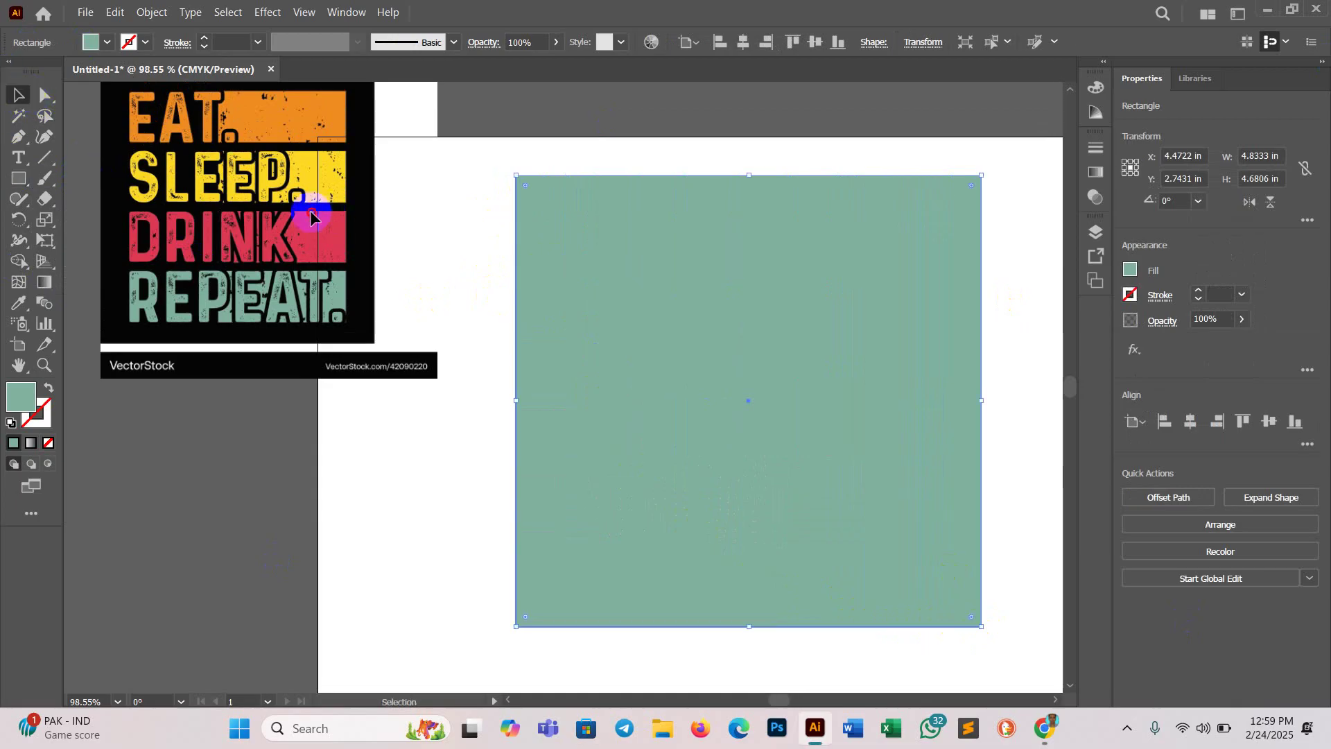
left_click_drag(312, 211, 195, 212)
left_click_drag(742, 342, 662, 324)
left_click_drag(901, 386, 826, 367)
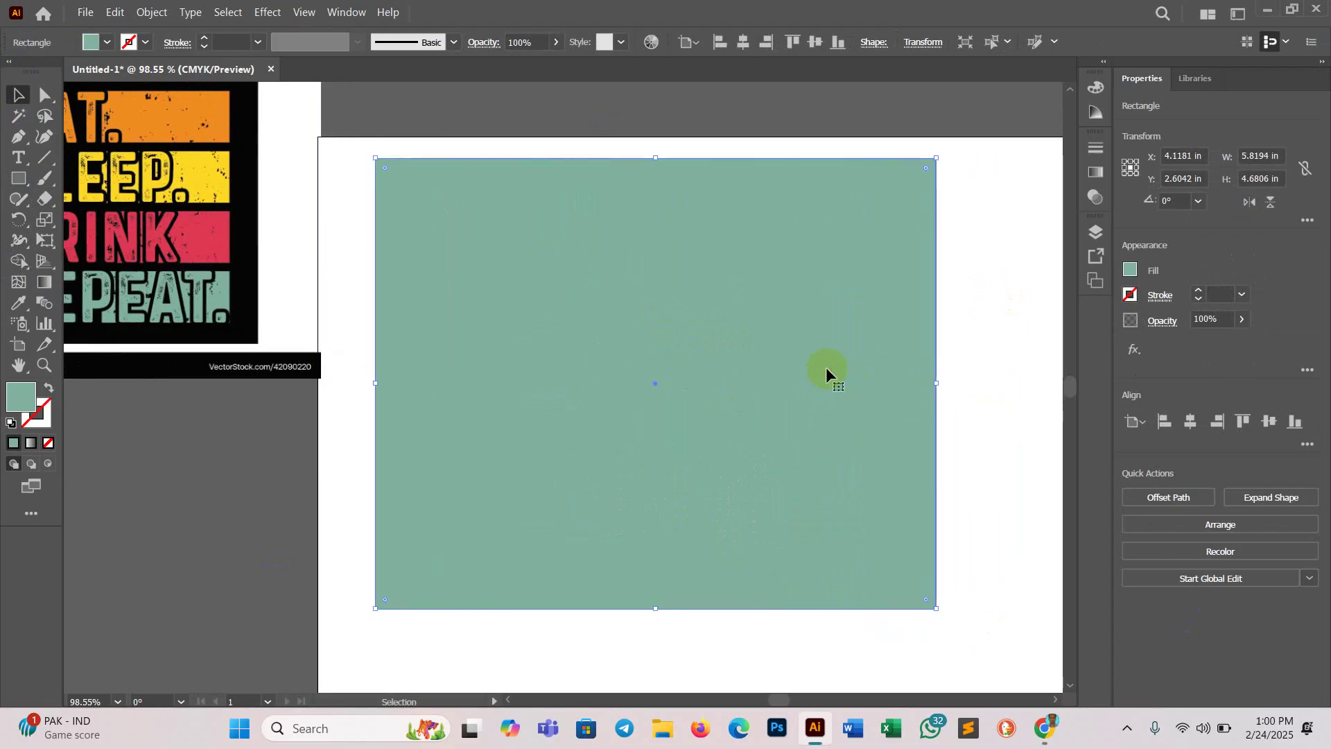
Step: Fill the large rectangle with the black background colour sampled from the reference image using the Eyedropper
left_click(19, 303)
left_click(257, 326)
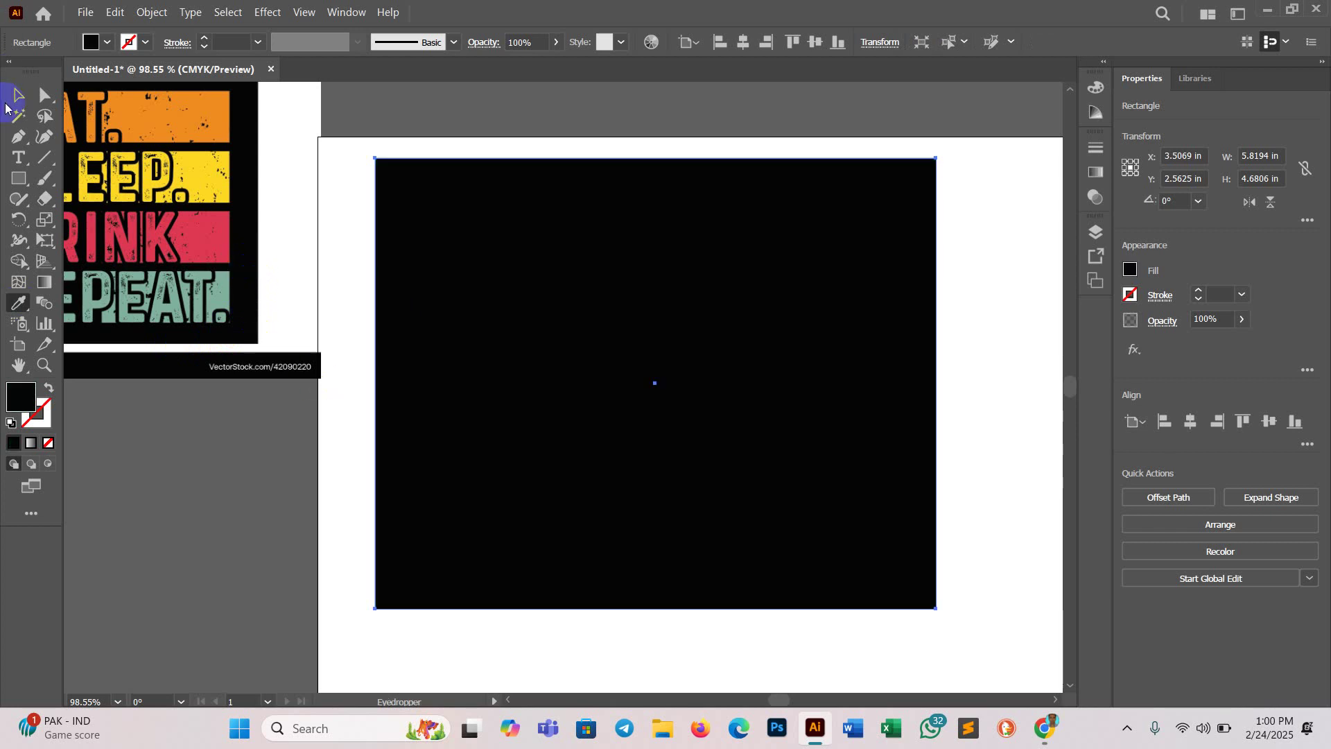
left_click(19, 95)
Step: Send the black rectangle to the back behind the lettering and reposition it so the design sits more centrally on it
right_click(752, 312)
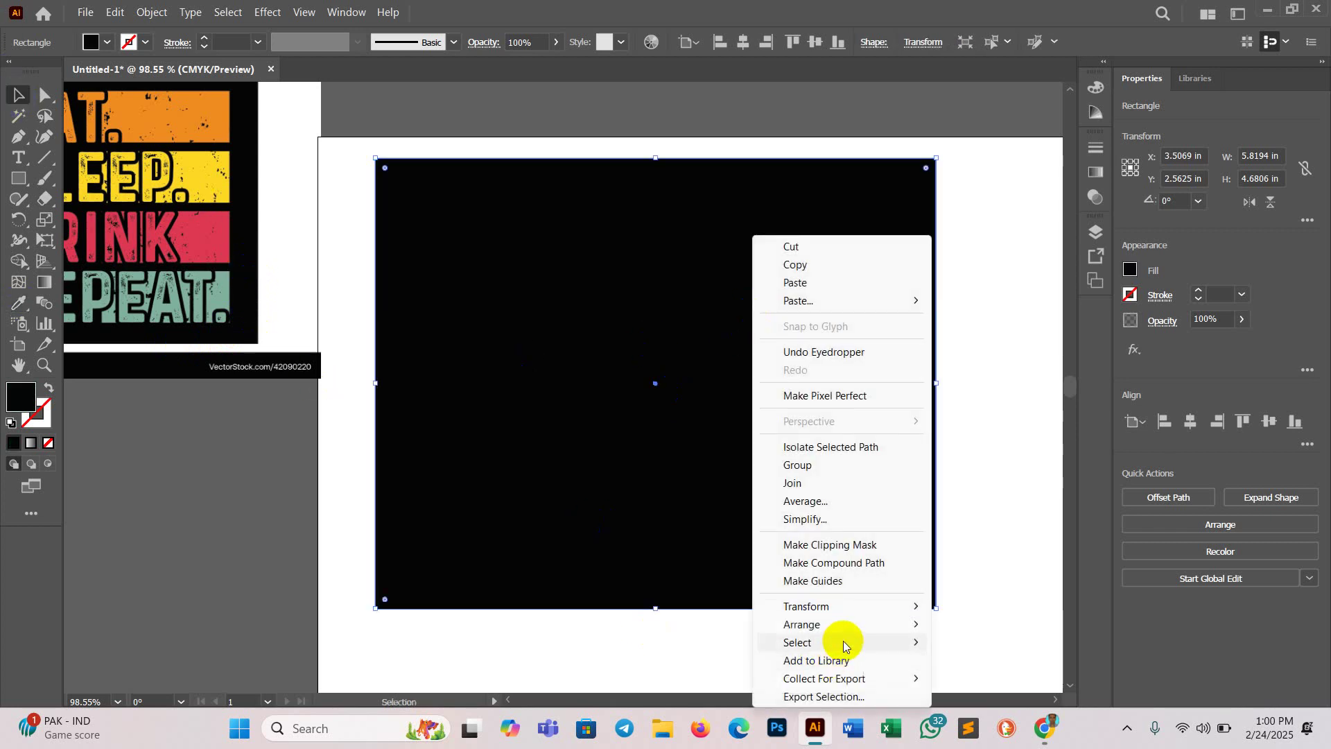
mouse_move(847, 623)
left_click(1012, 679)
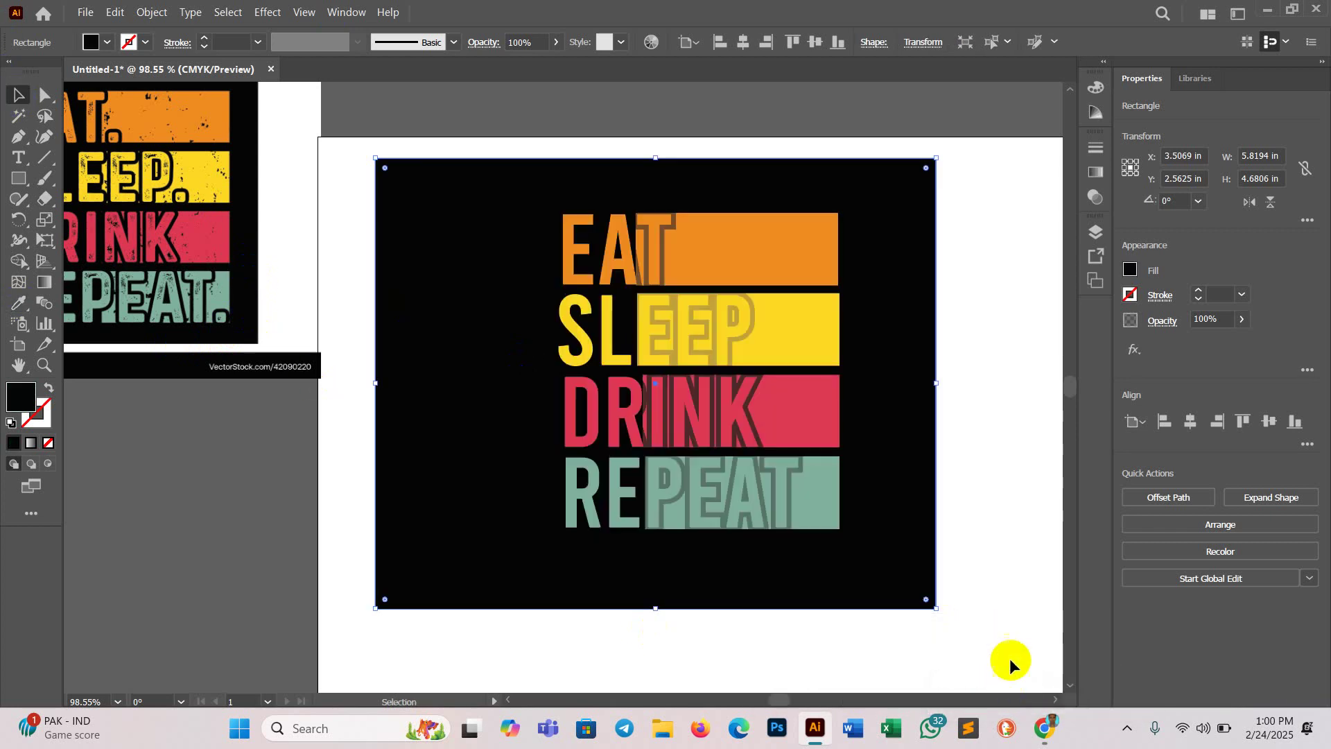
left_click(991, 414)
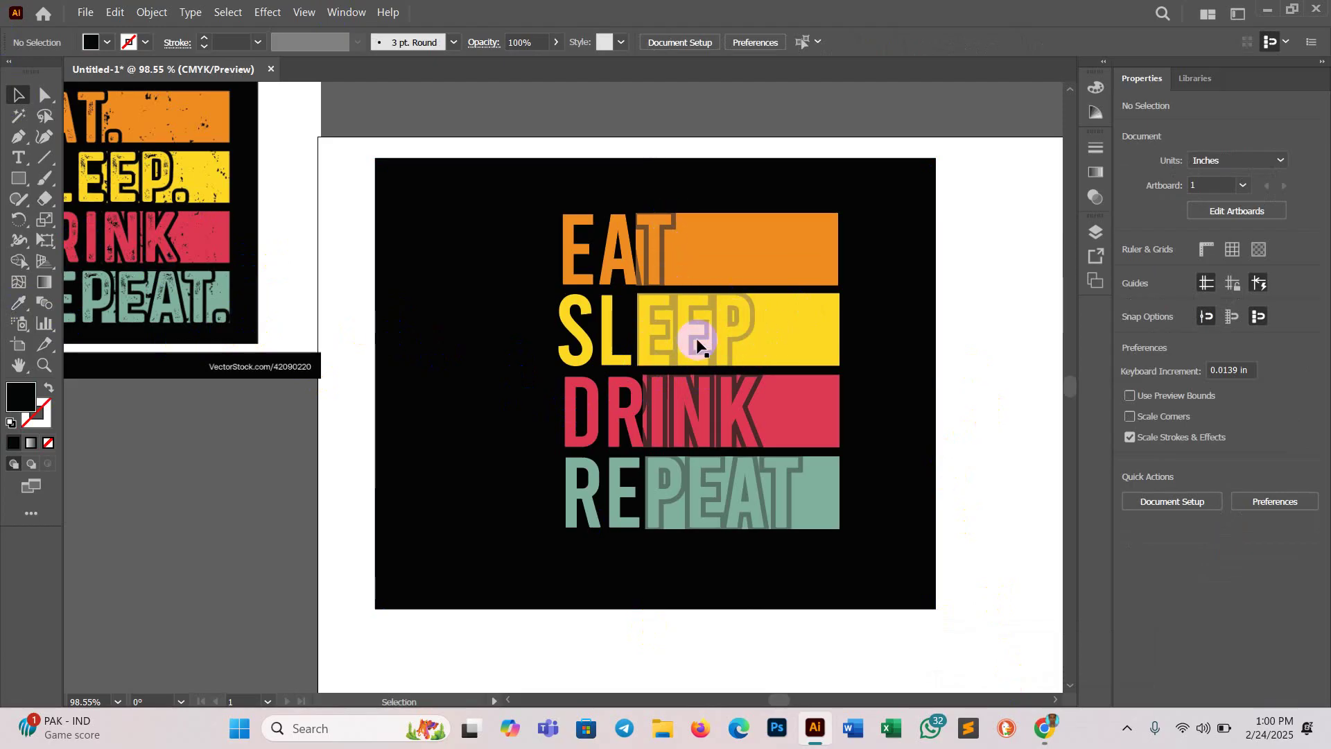
left_click_drag(894, 293, 943, 290)
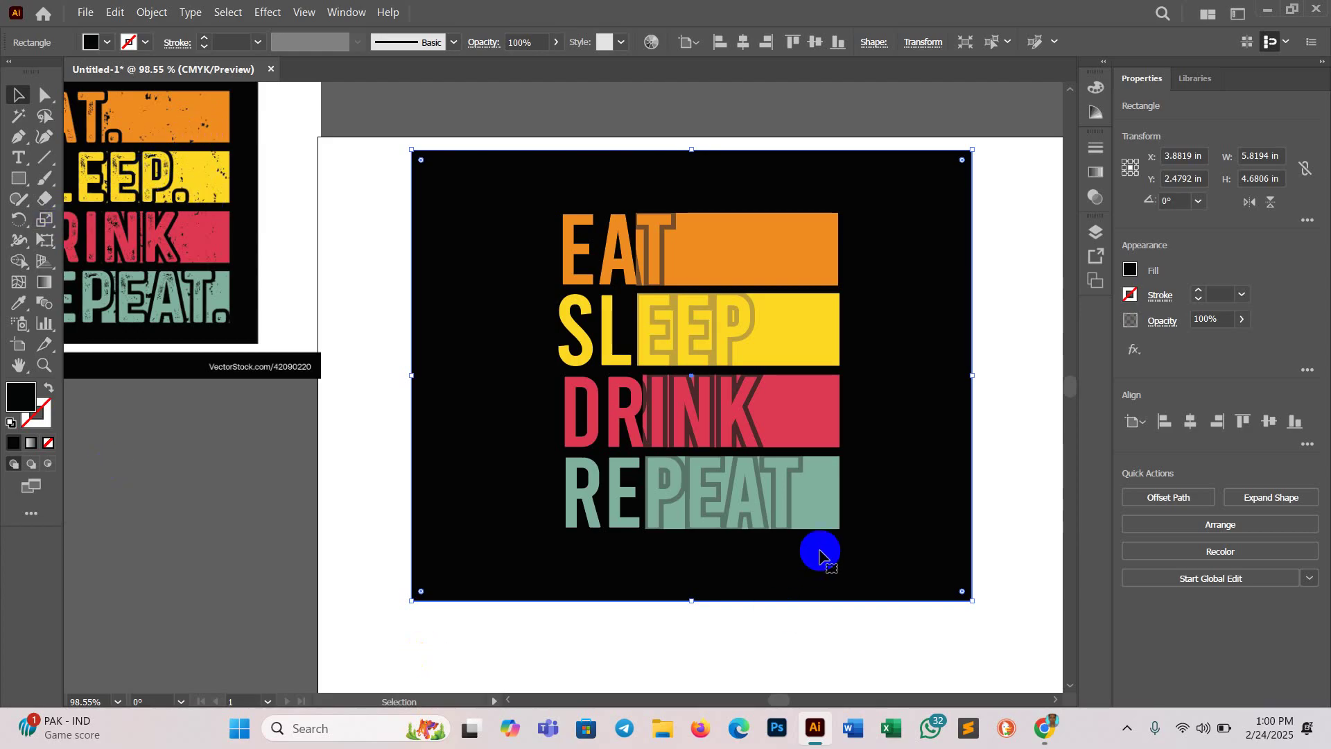
Step: Switch to Chrome and open Freepik's Typography T Shirt Images page from the typography t shirt design search in a new tab
left_click(1044, 728)
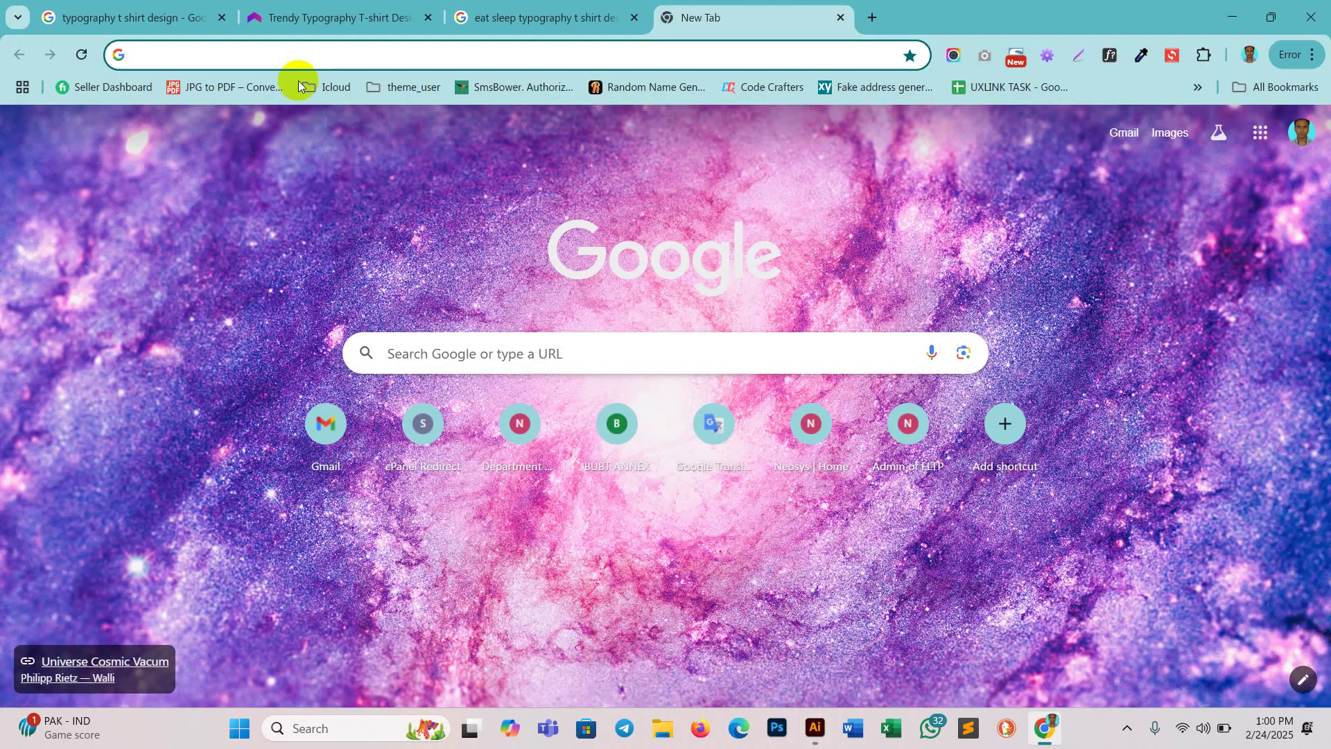
left_click(115, 24)
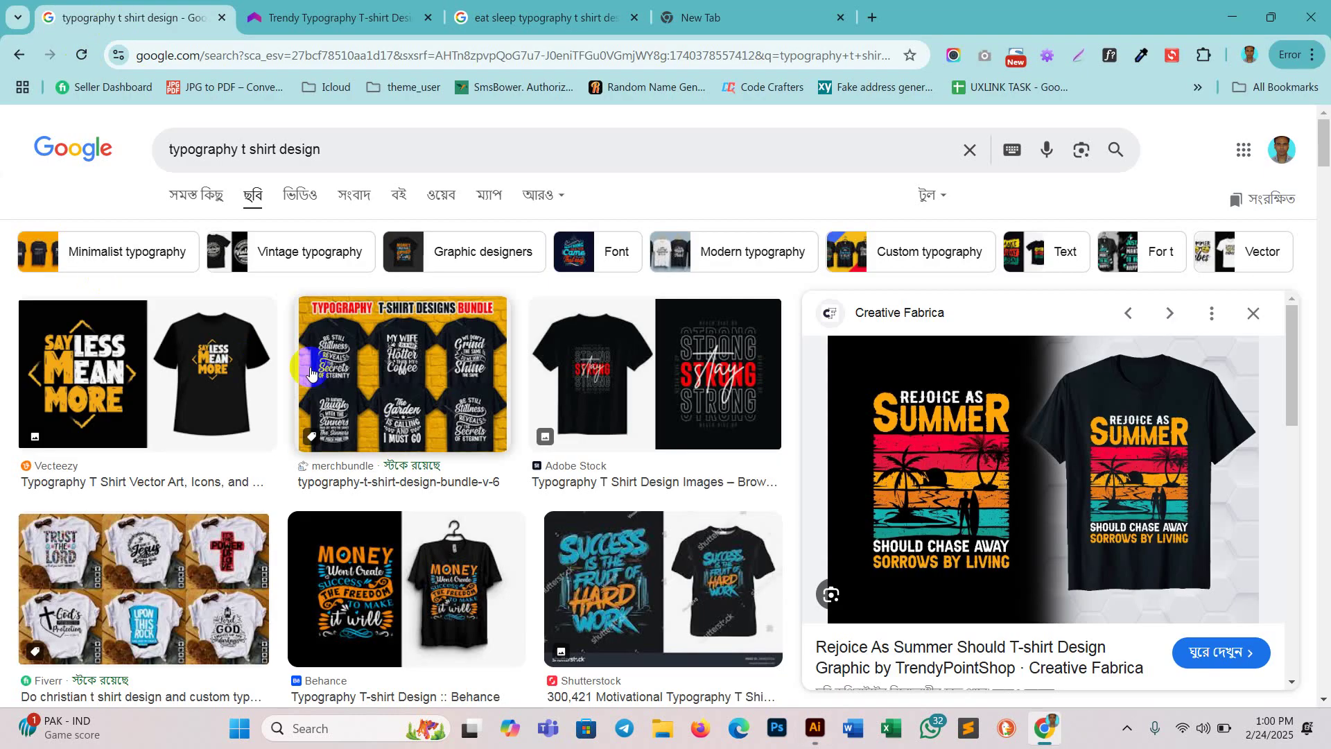
left_click(196, 195)
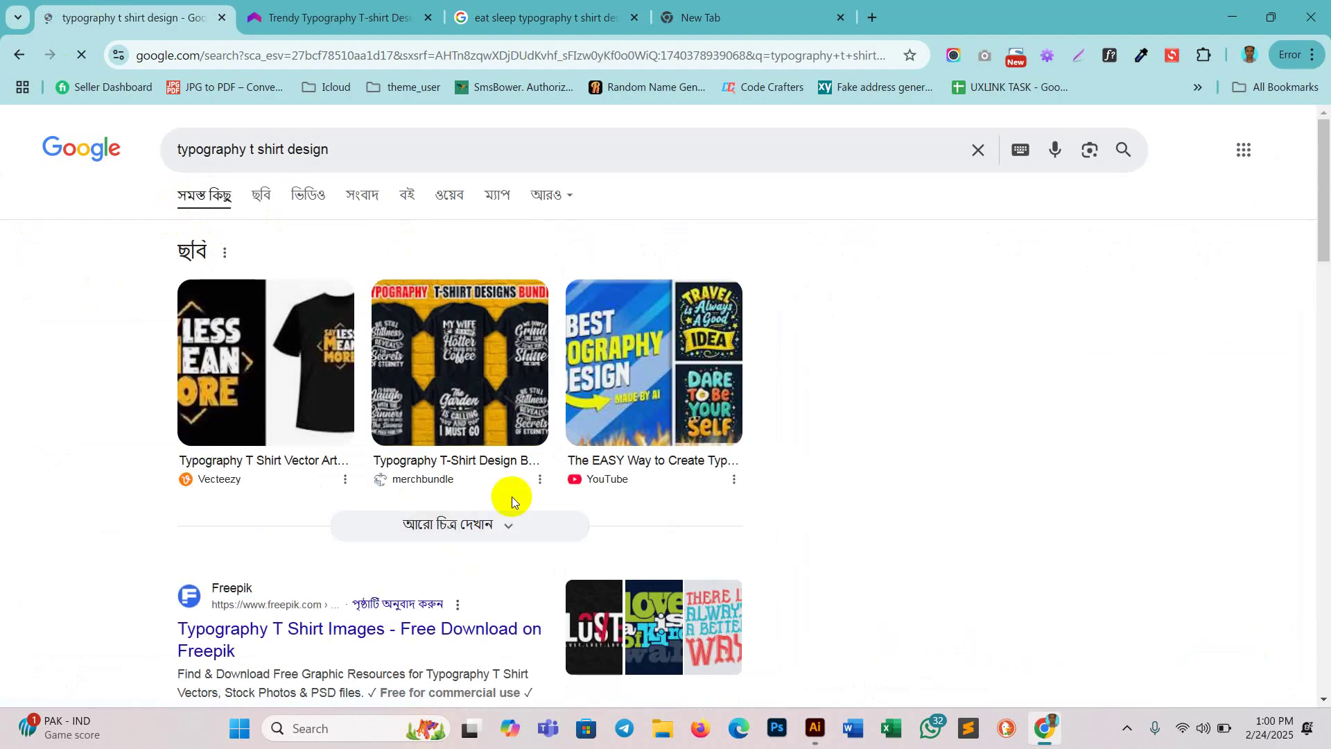
scroll(485, 499, "down", 3)
right_click(367, 459)
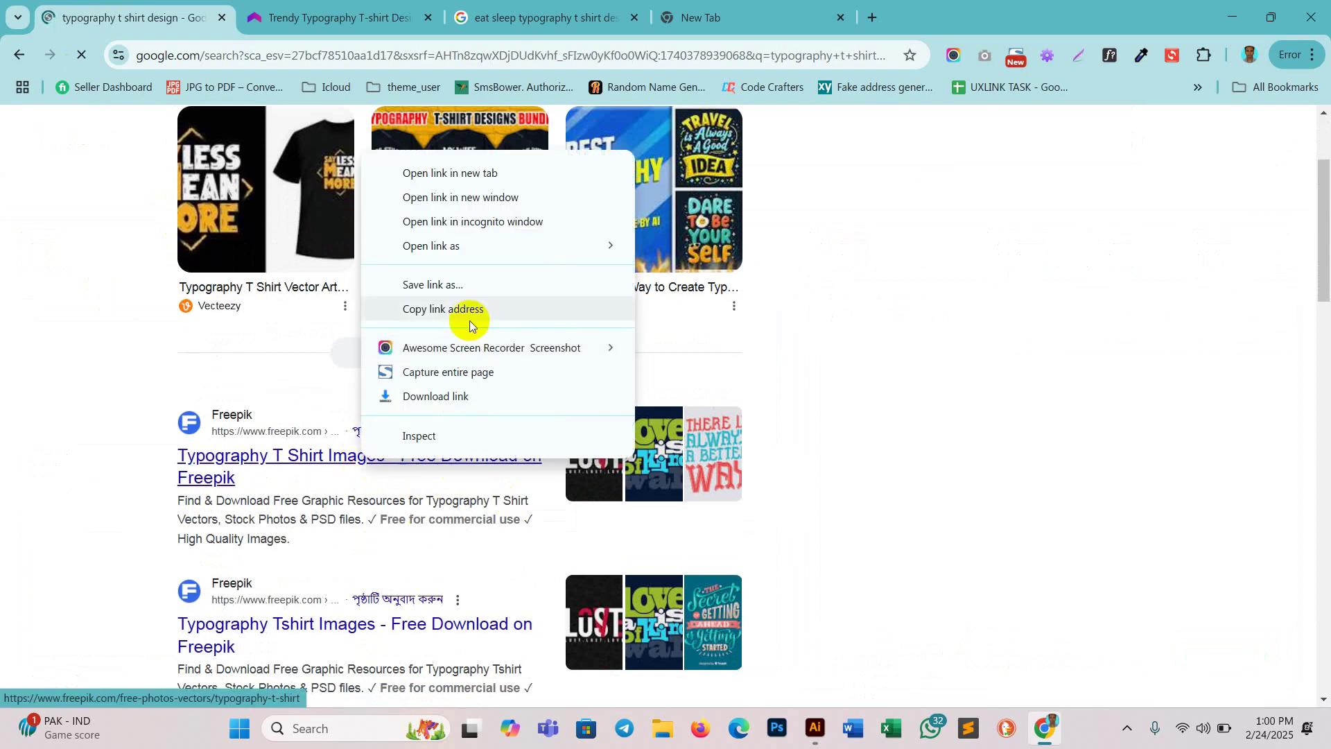
left_click(461, 174)
left_click(348, 26)
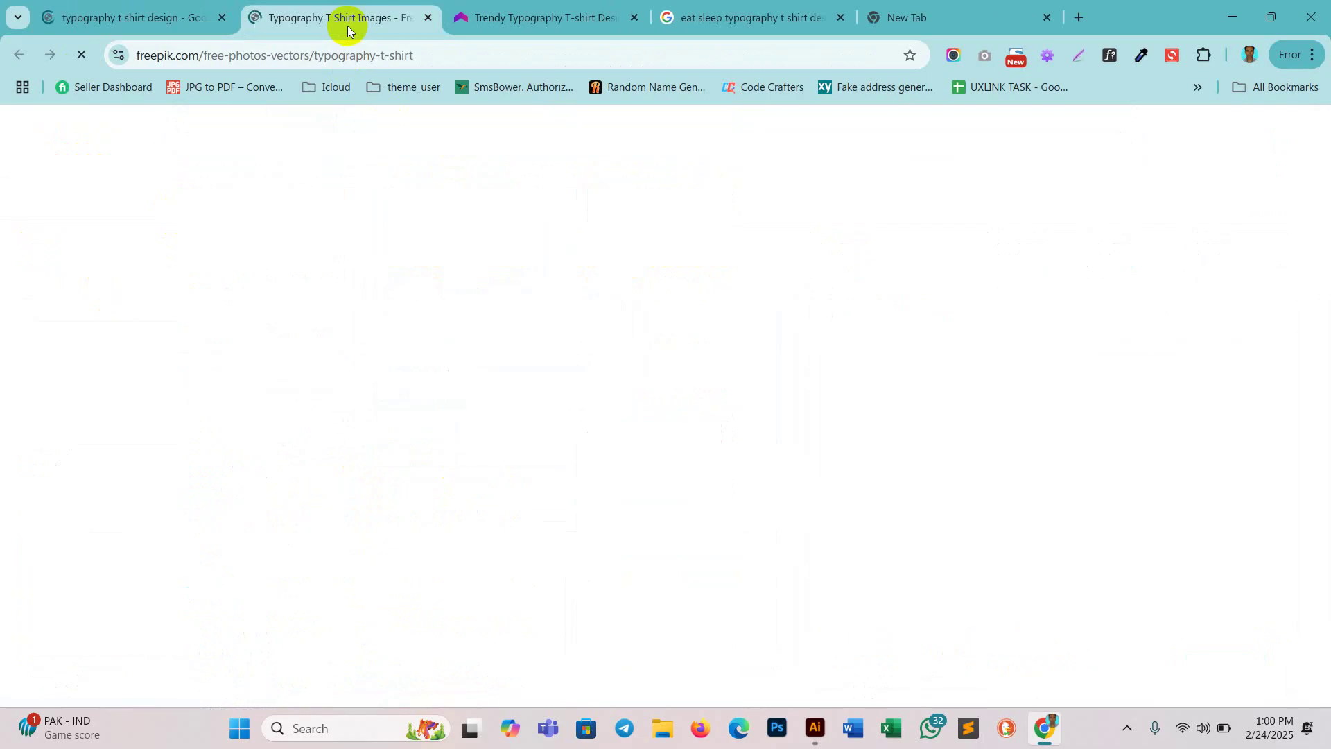
Step: Search Google for "grunge texture" in the empty browser tab
left_click(984, 15)
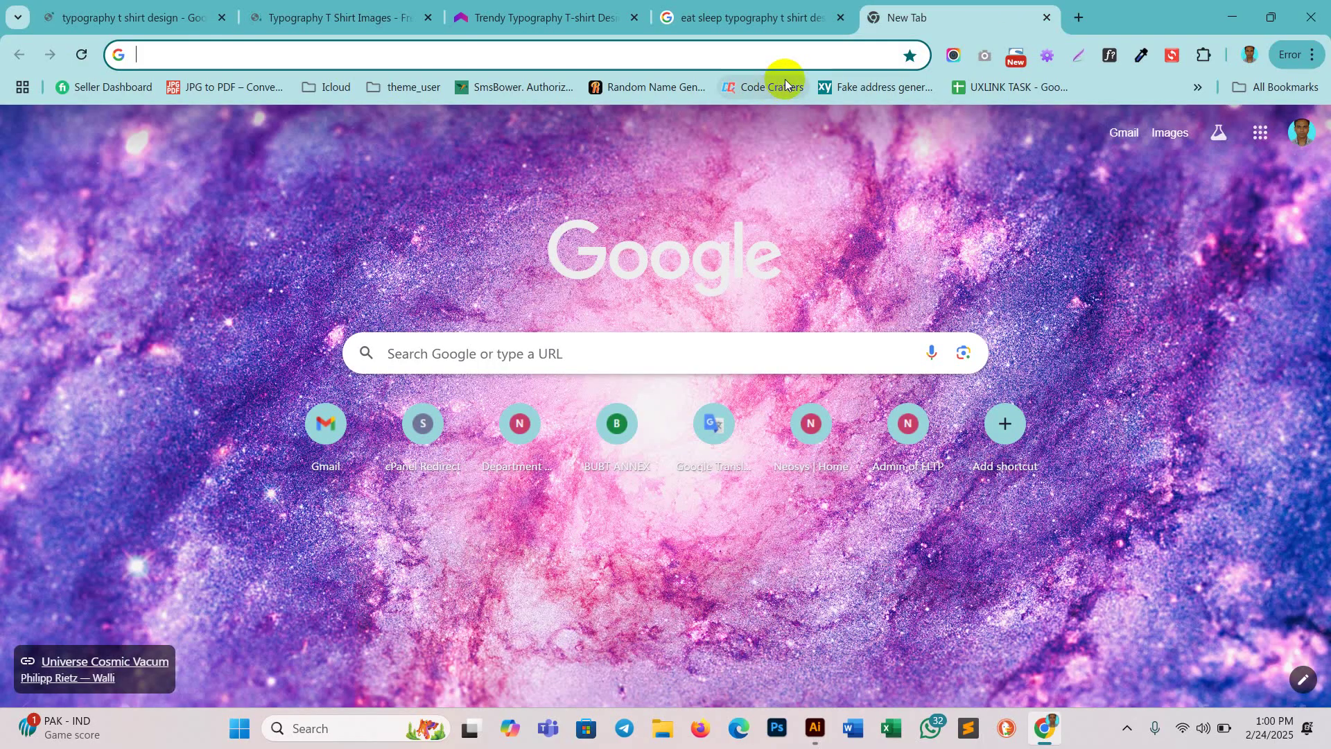
type("gun")
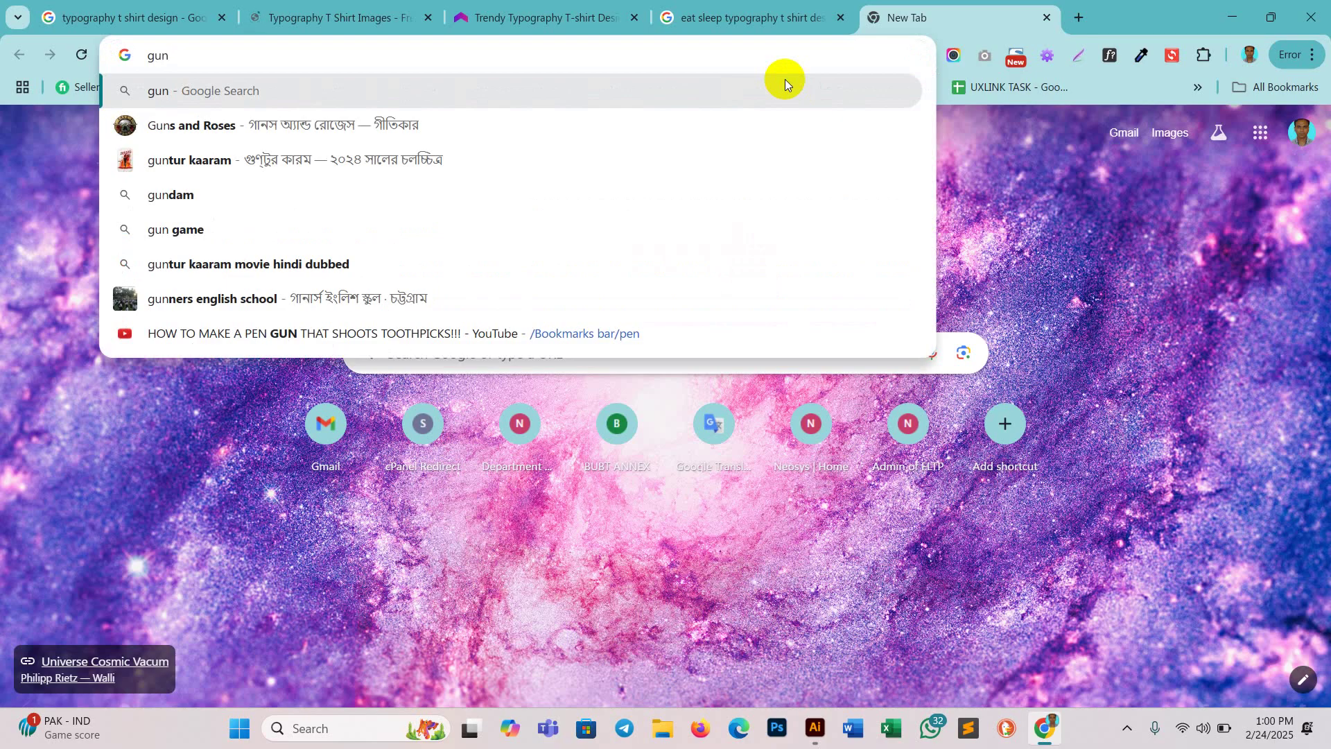
key("BackSpace")
key("BackSpace")
type("rungee")
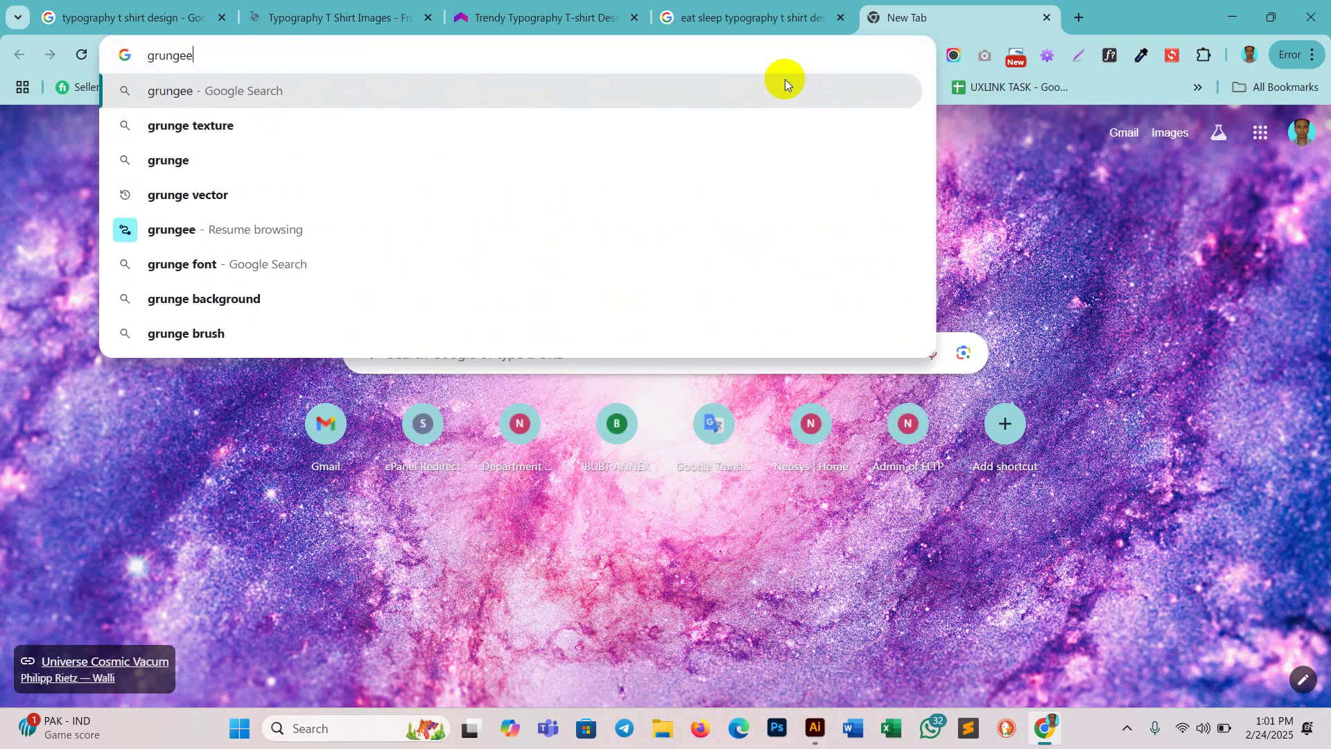
key("Down")
key("Return")
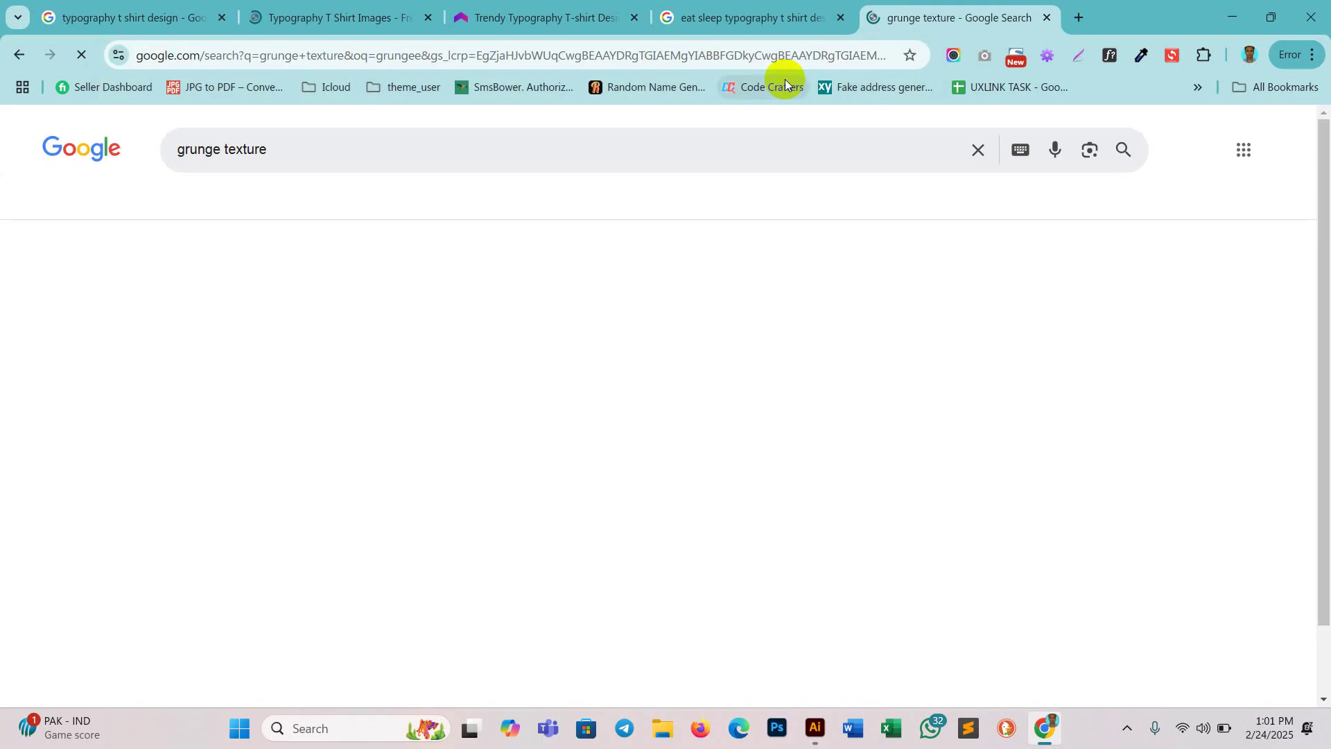
Step: Try to open Freepik's Grunge Texture Images result in a separate tab
scroll(520, 437, "down", 3)
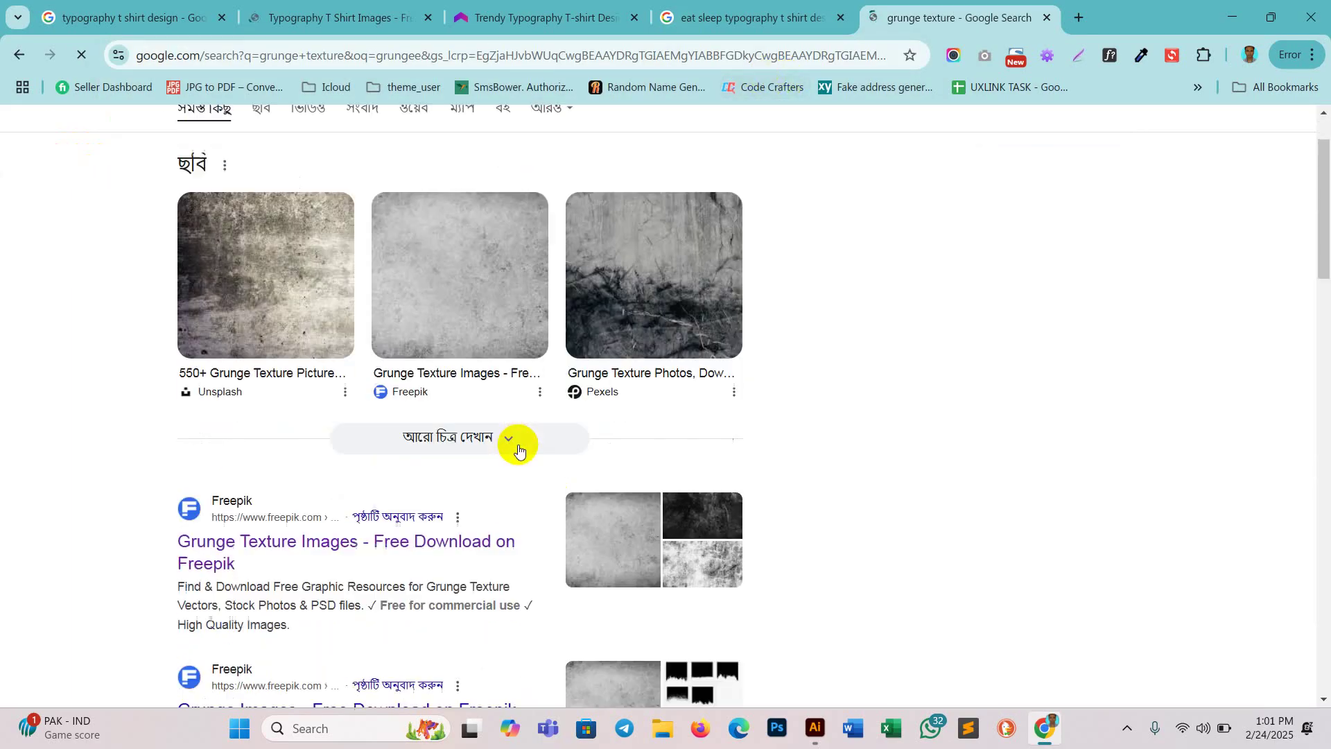
middle_click(371, 371)
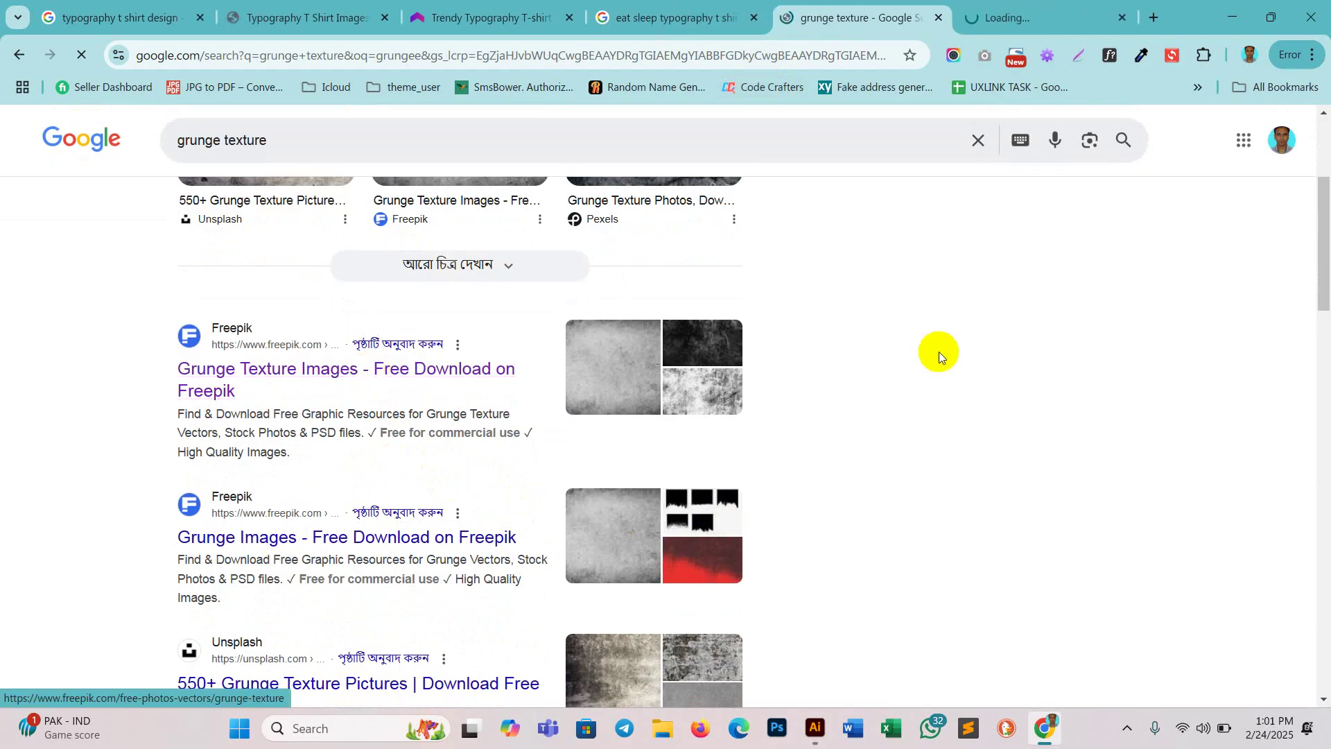
left_click(1042, 10)
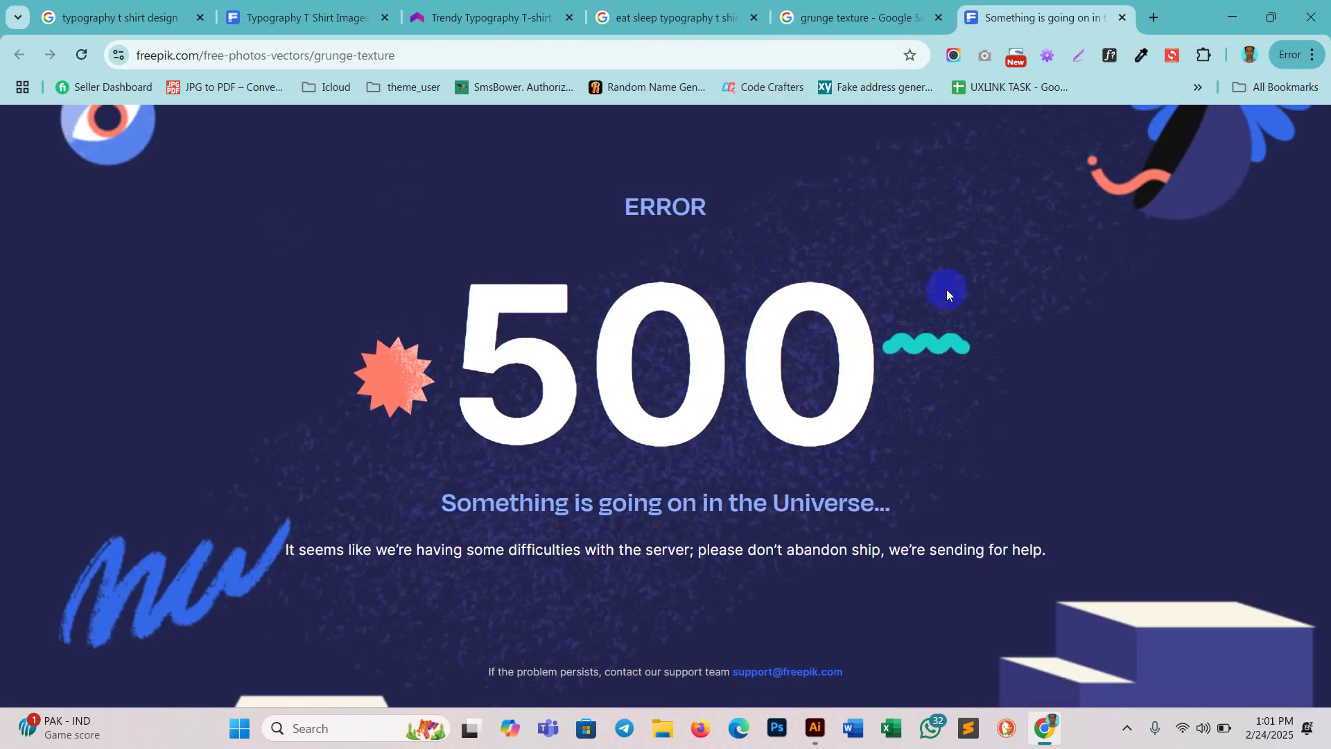
Step: Return to the grunge texture results, open Freepik's Grunge Images page in a new tab and browse its textures
left_click(813, 14)
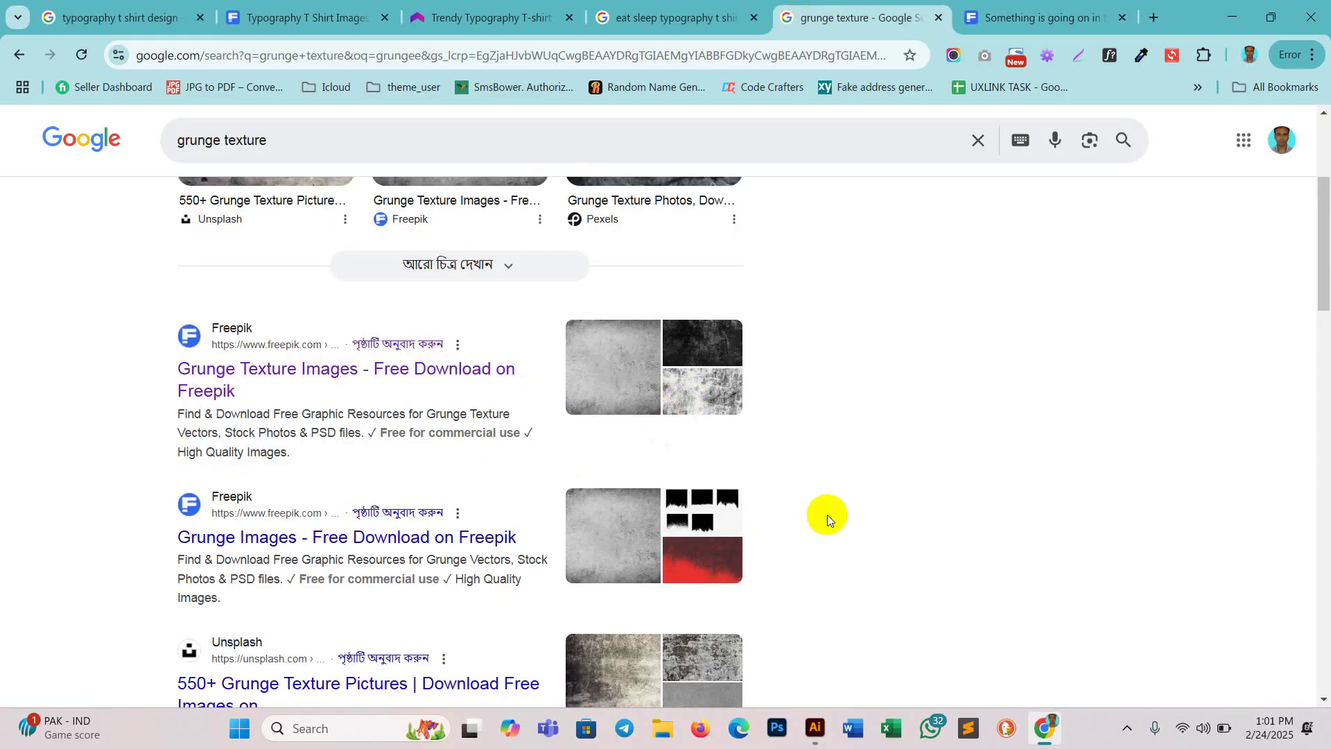
scroll(827, 515, "down", 3)
middle_click(414, 375)
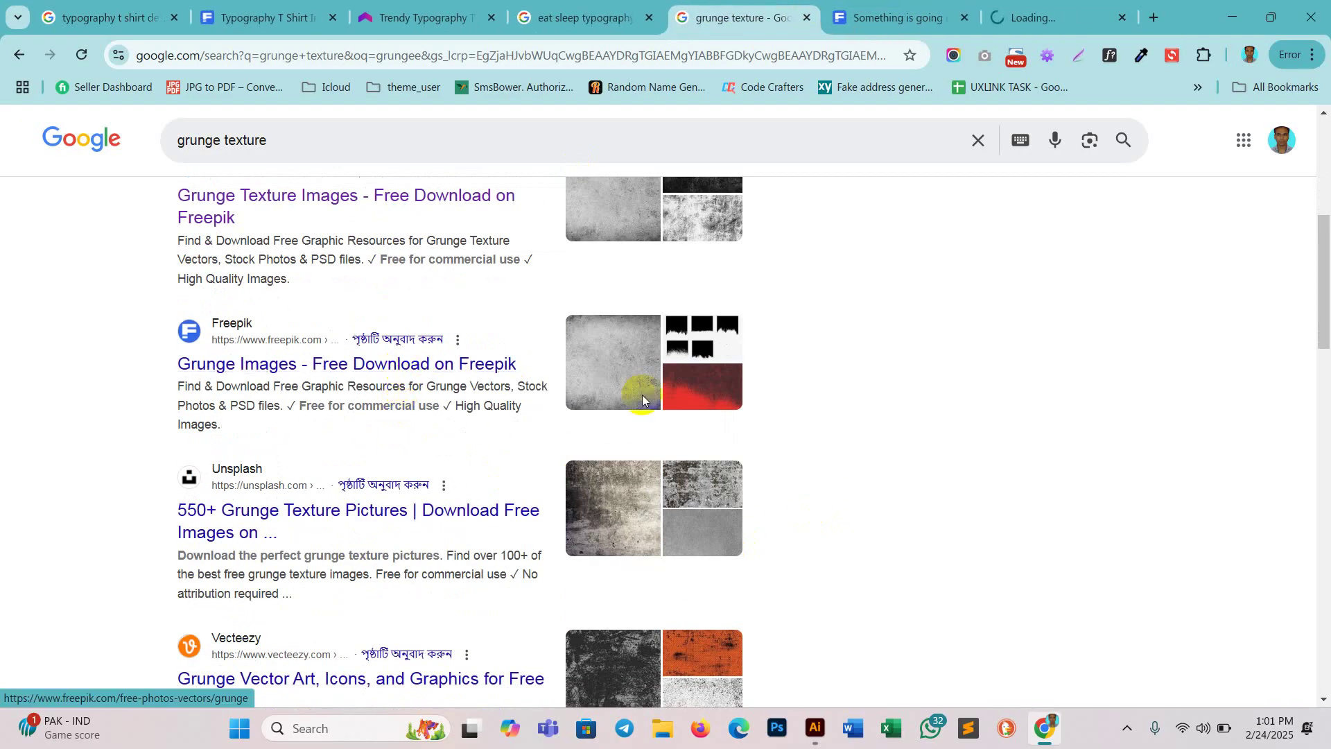
left_click(1047, 15)
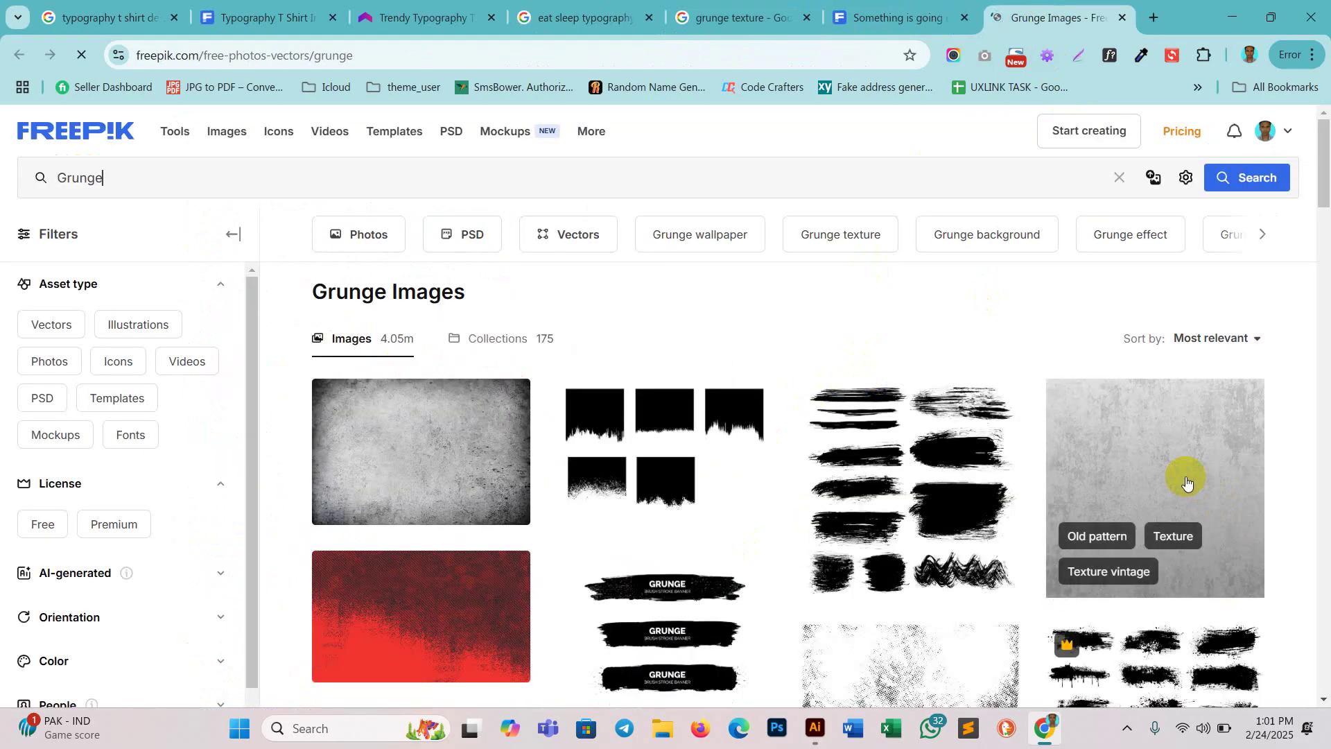
scroll(1192, 454, "down", 5)
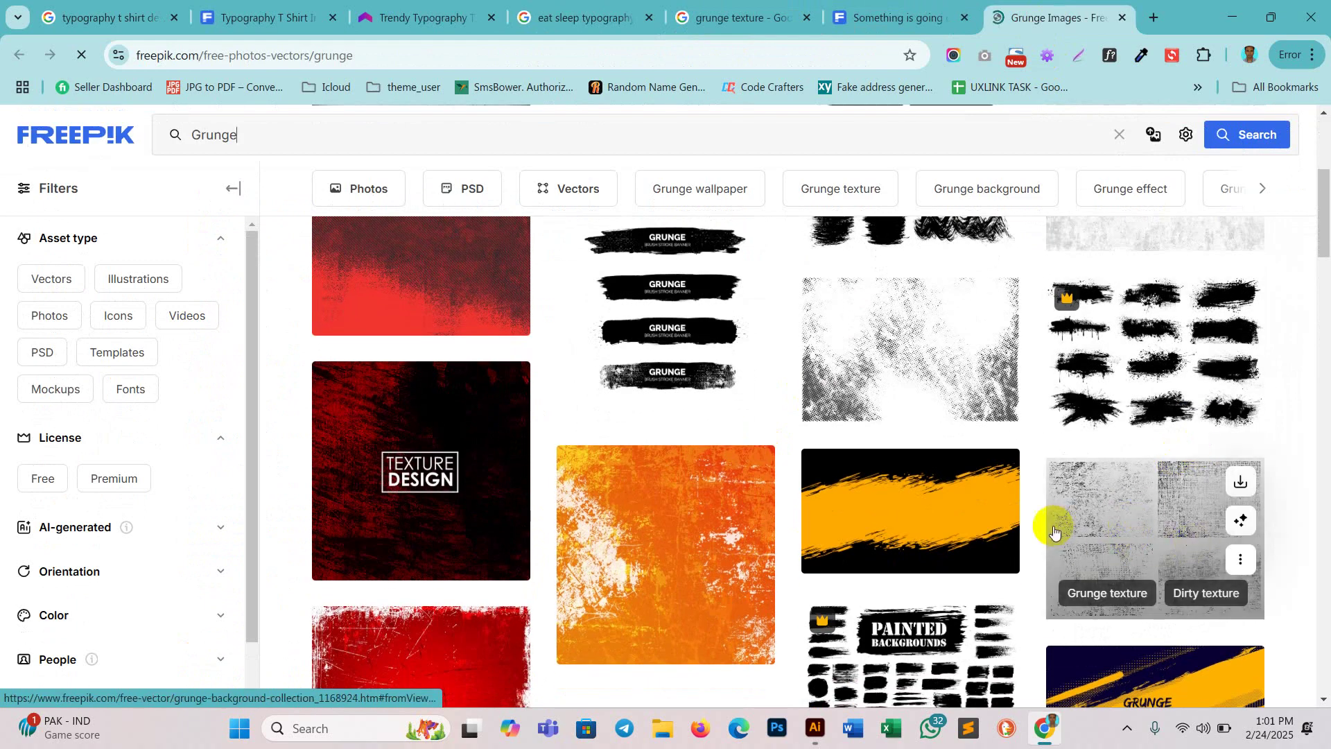
scroll(446, 511, "up", 4)
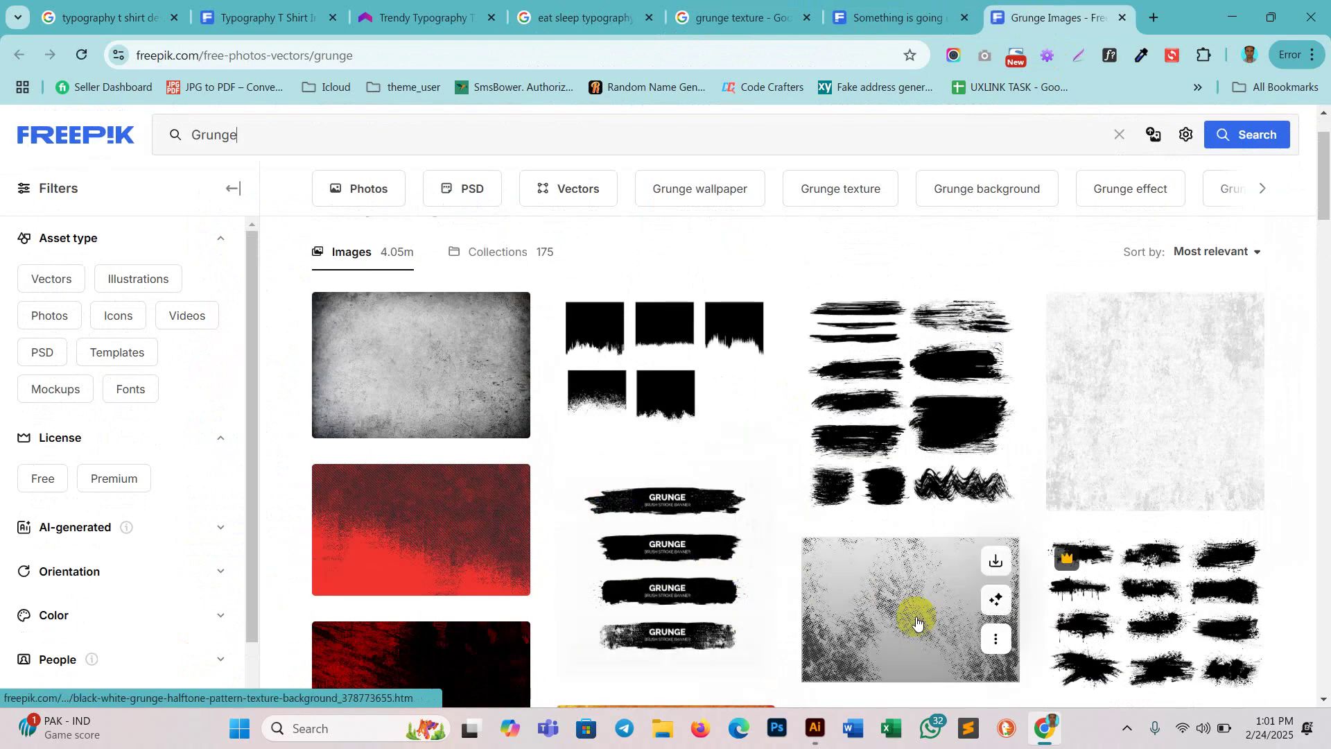
scroll(668, 455, "down", 6)
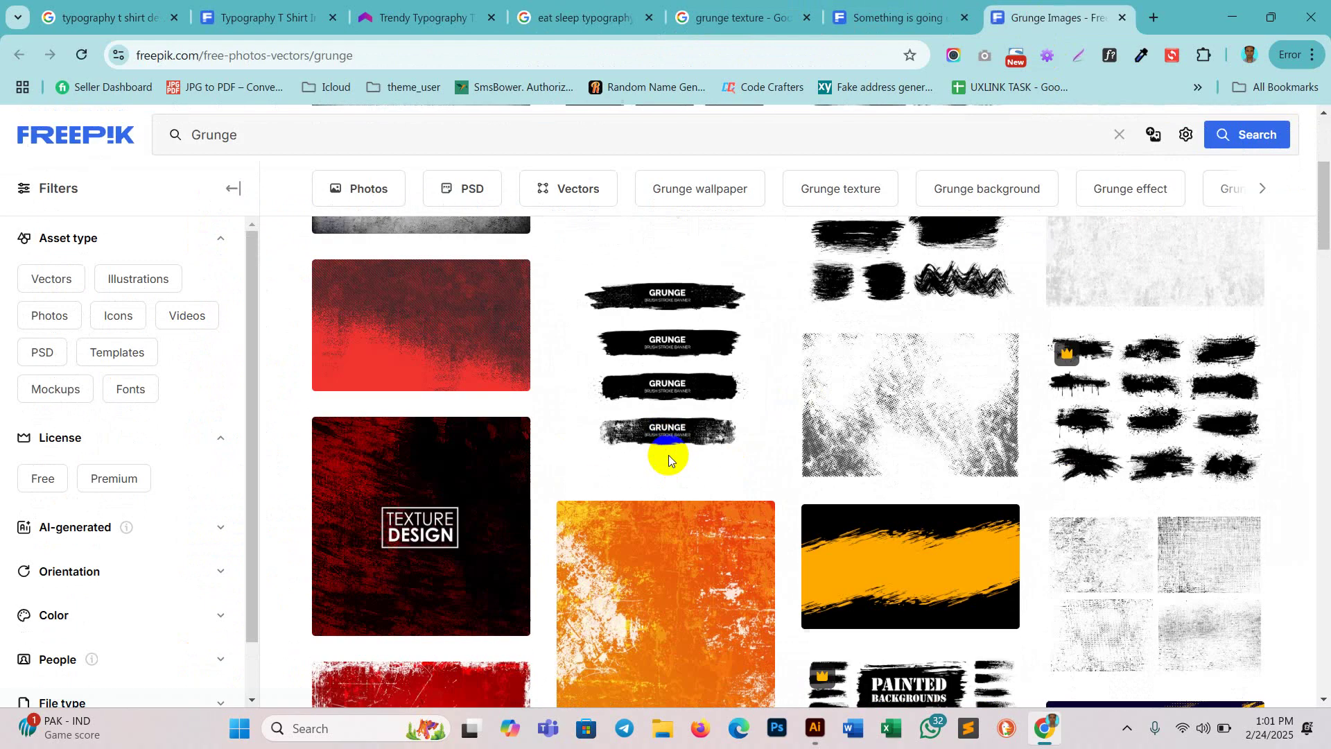
Step: Browse Freepik's Grunge Images page for a texture suited to distressing the lettering
scroll(668, 455, "down", 15)
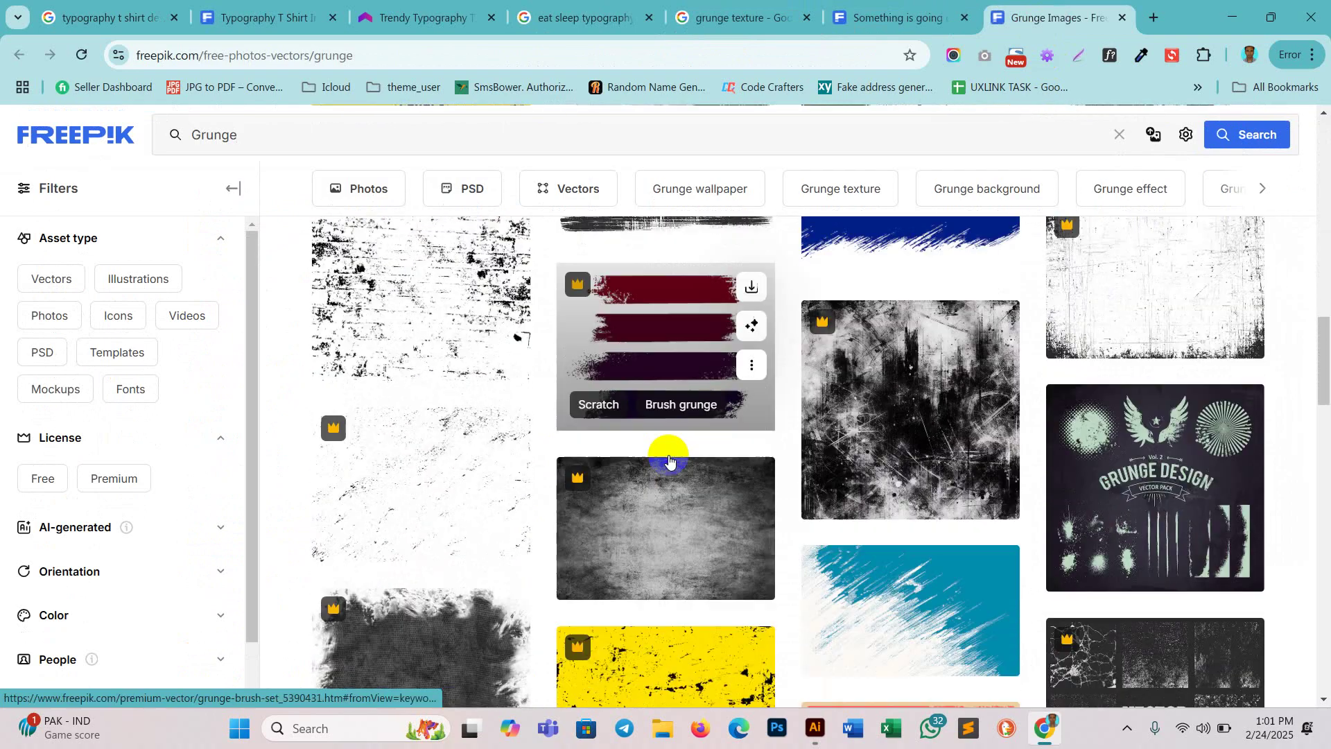
scroll(669, 455, "down", 7)
scroll(401, 505, "up", 3)
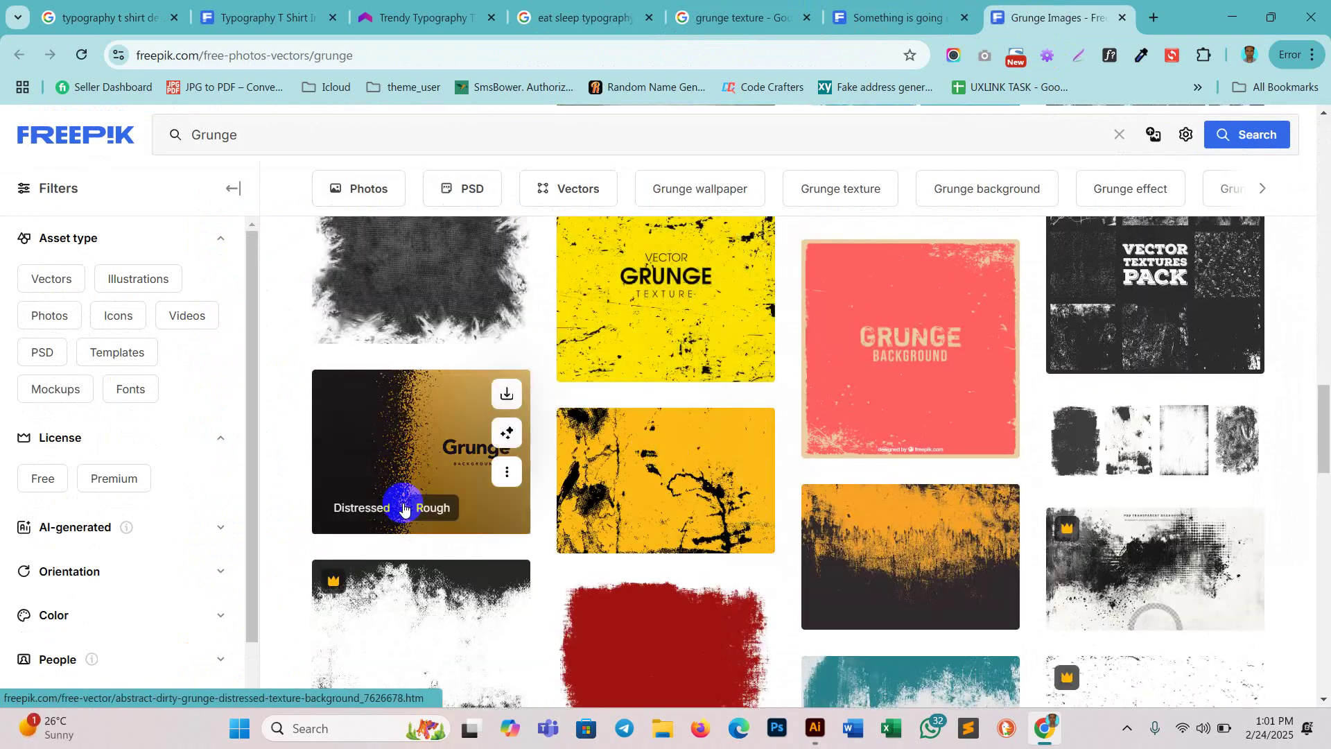
scroll(339, 492, "down", 2)
left_click(352, 431)
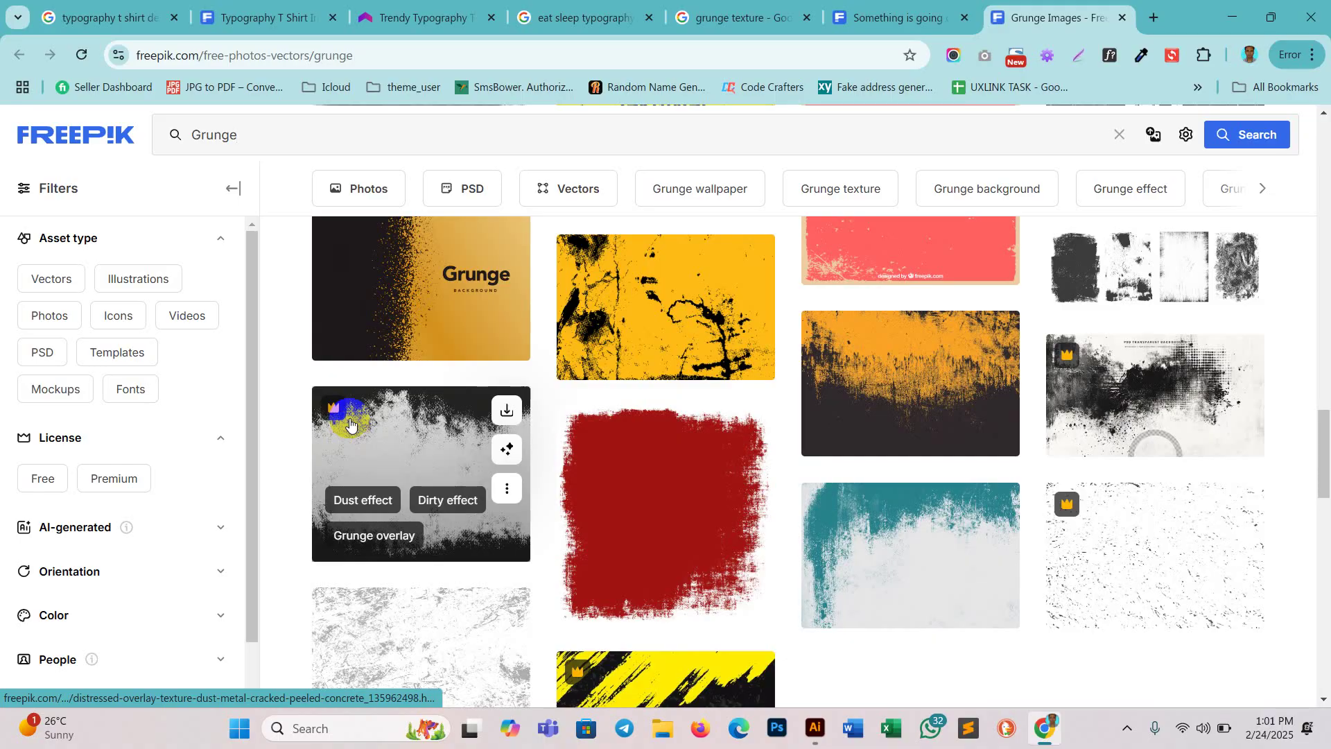
scroll(350, 425, "down", 3)
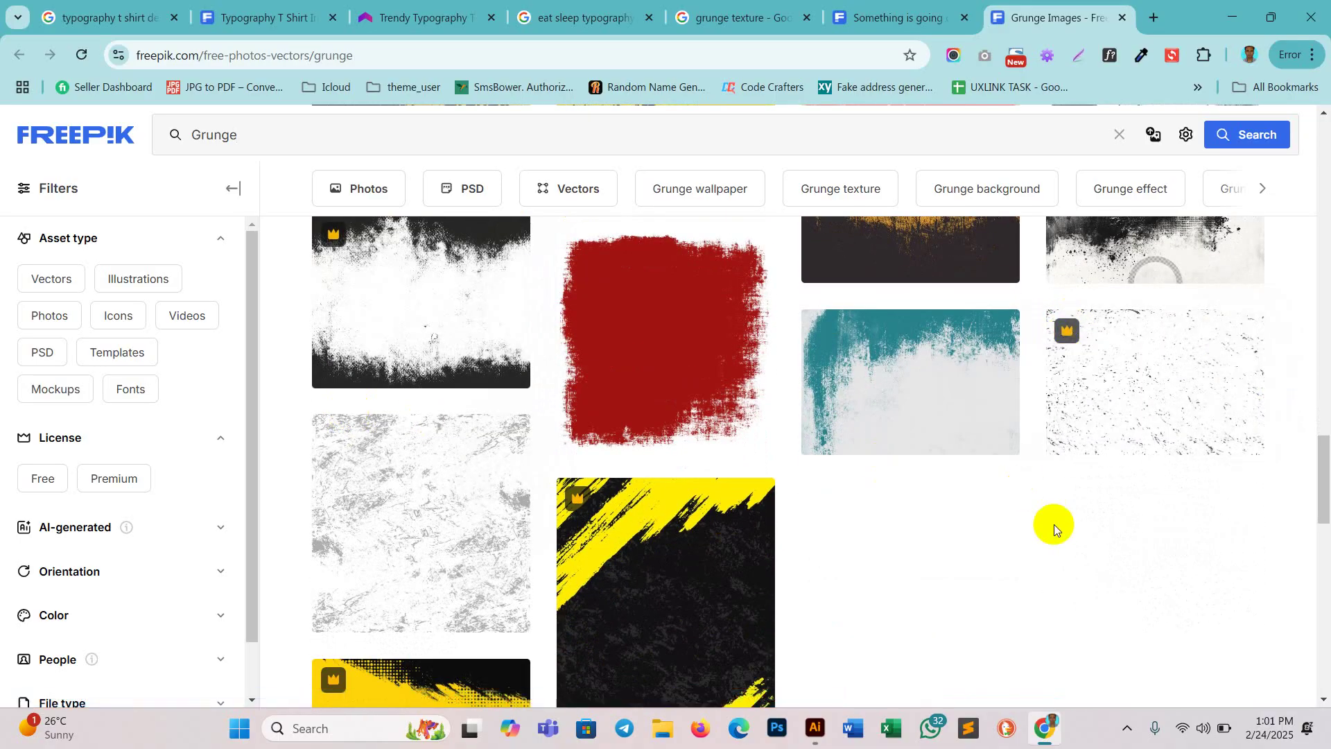
scroll(1151, 499, "up", 15)
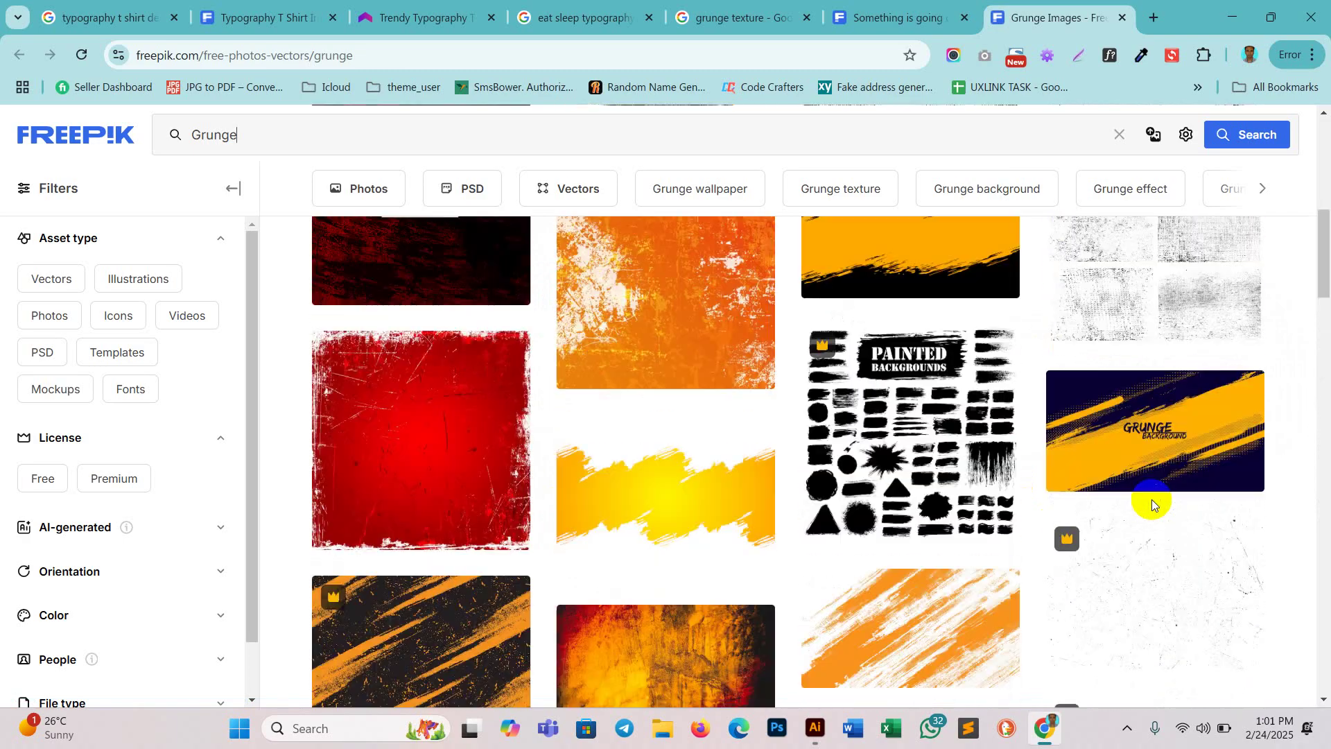
scroll(1152, 502, "up", 3)
scroll(1152, 503, "down", 5)
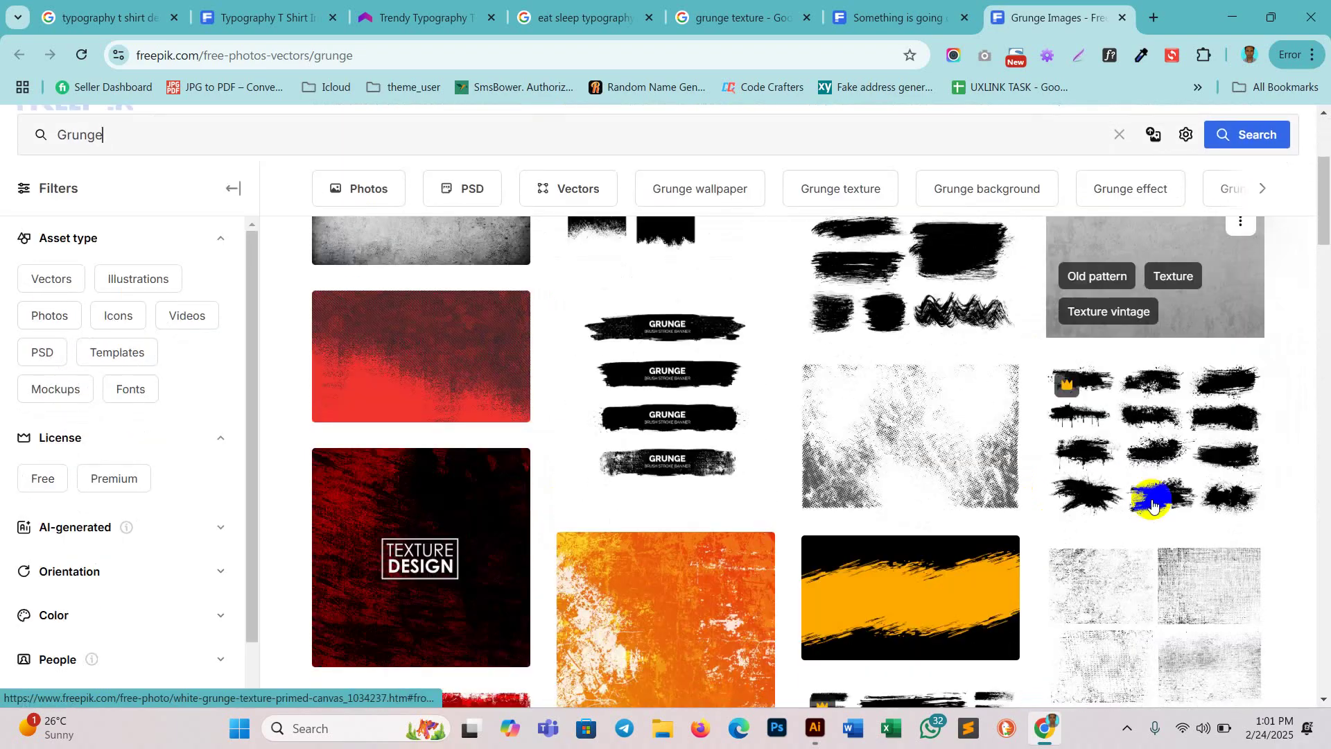
scroll(1152, 504, "down", 3)
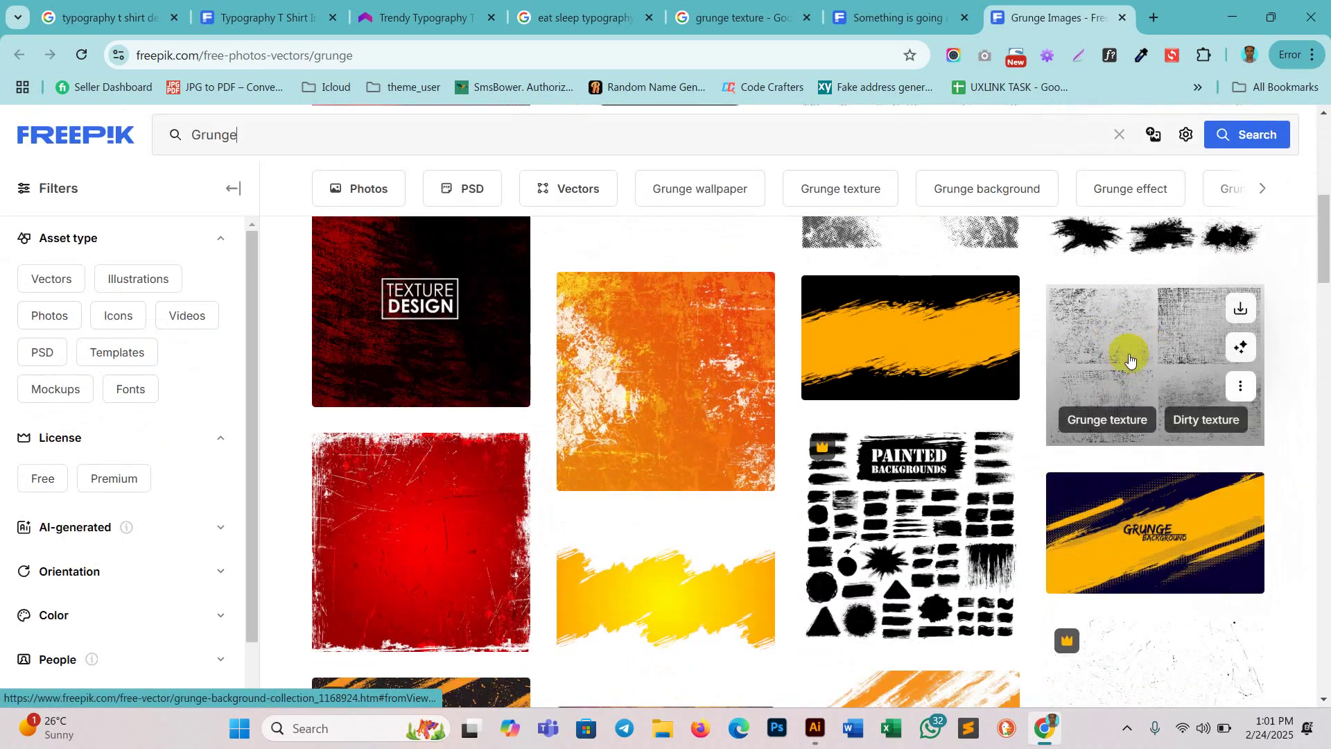
scroll(844, 475, "down", 6)
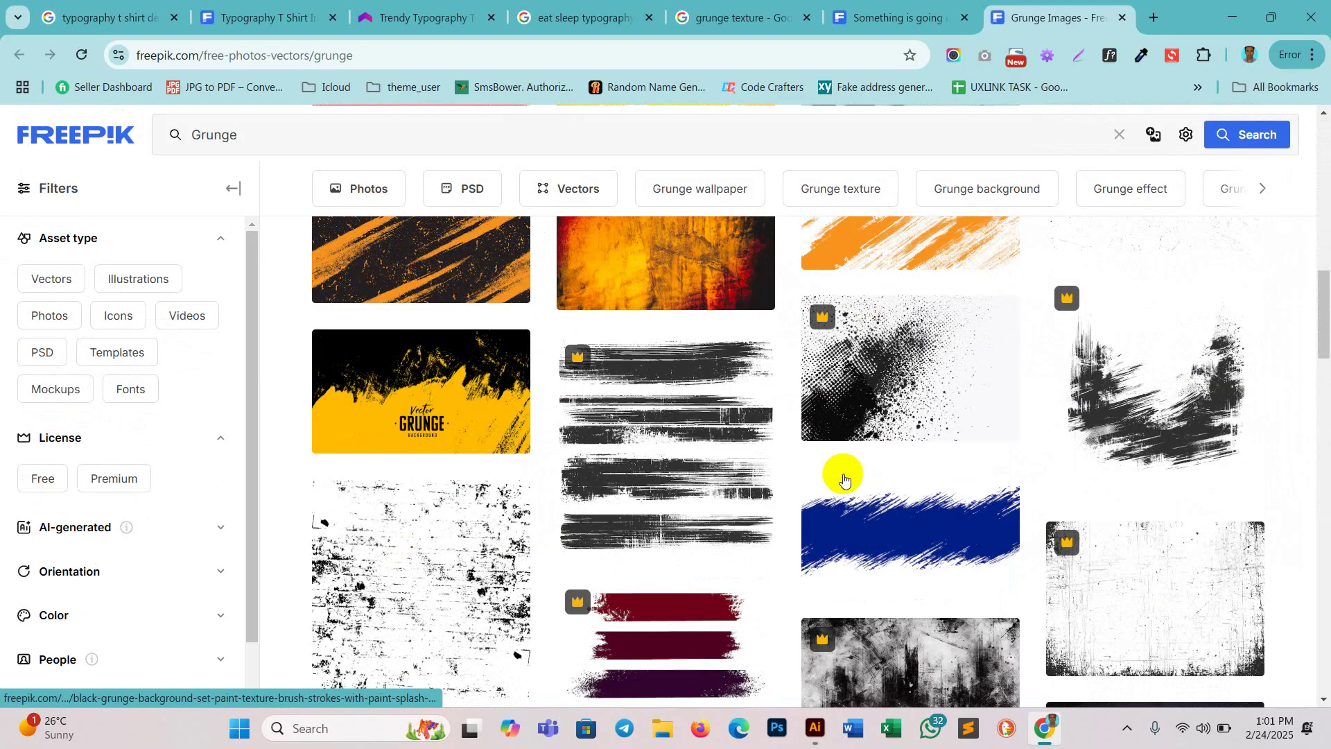
scroll(843, 478, "down", 6)
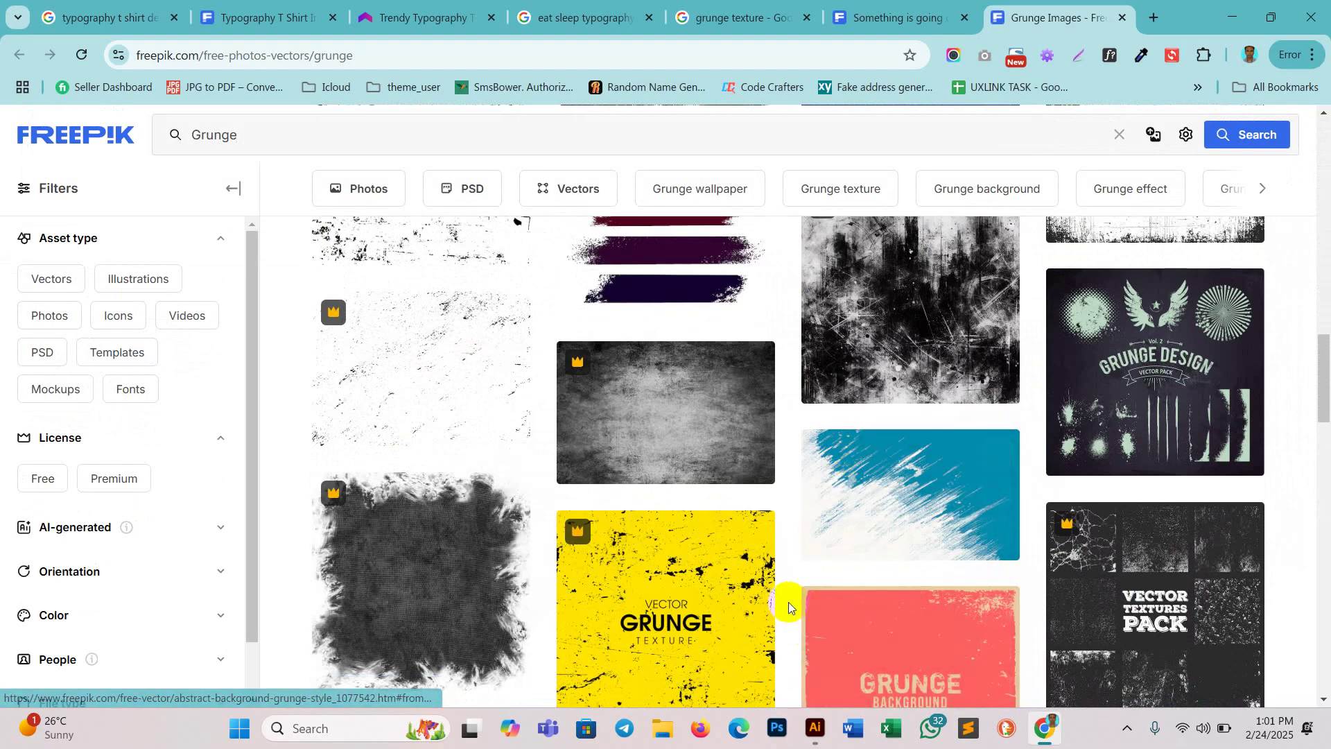
scroll(900, 543, "down", 6)
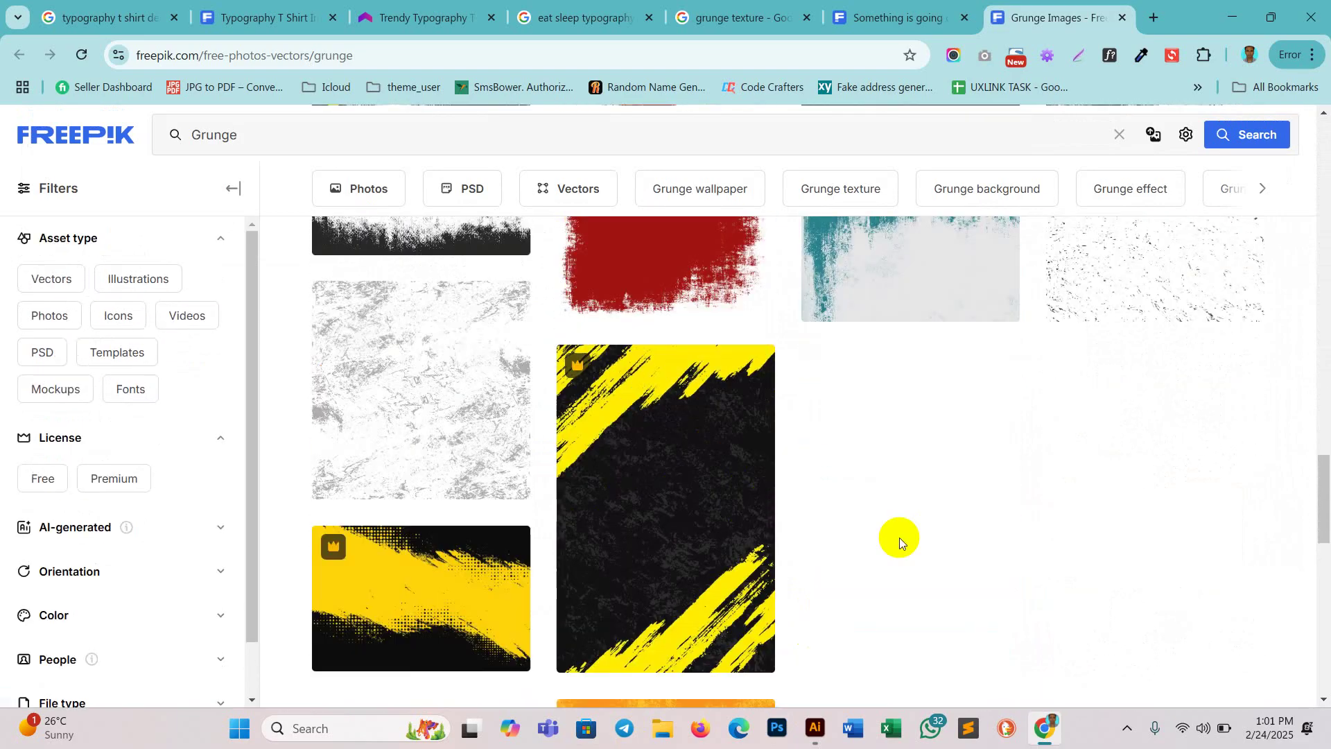
scroll(900, 538, "up", 15)
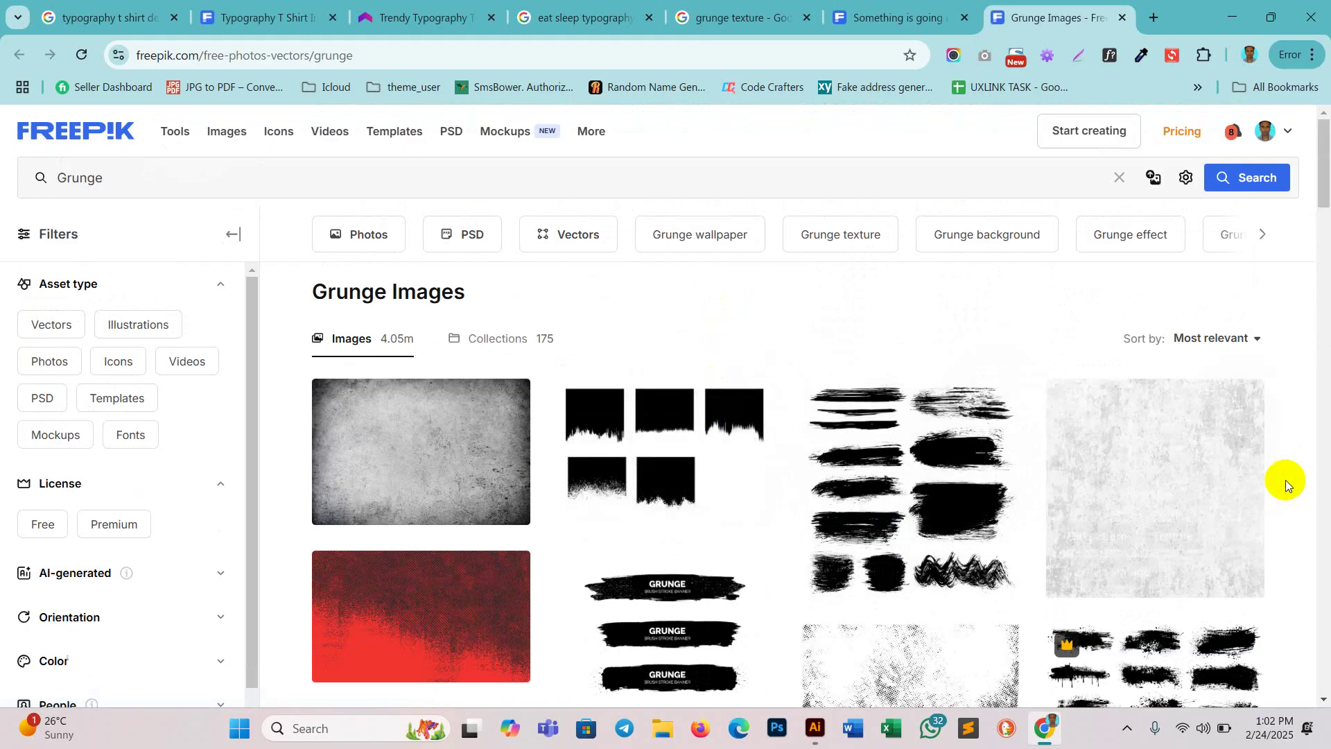
scroll(957, 544, "down", 5)
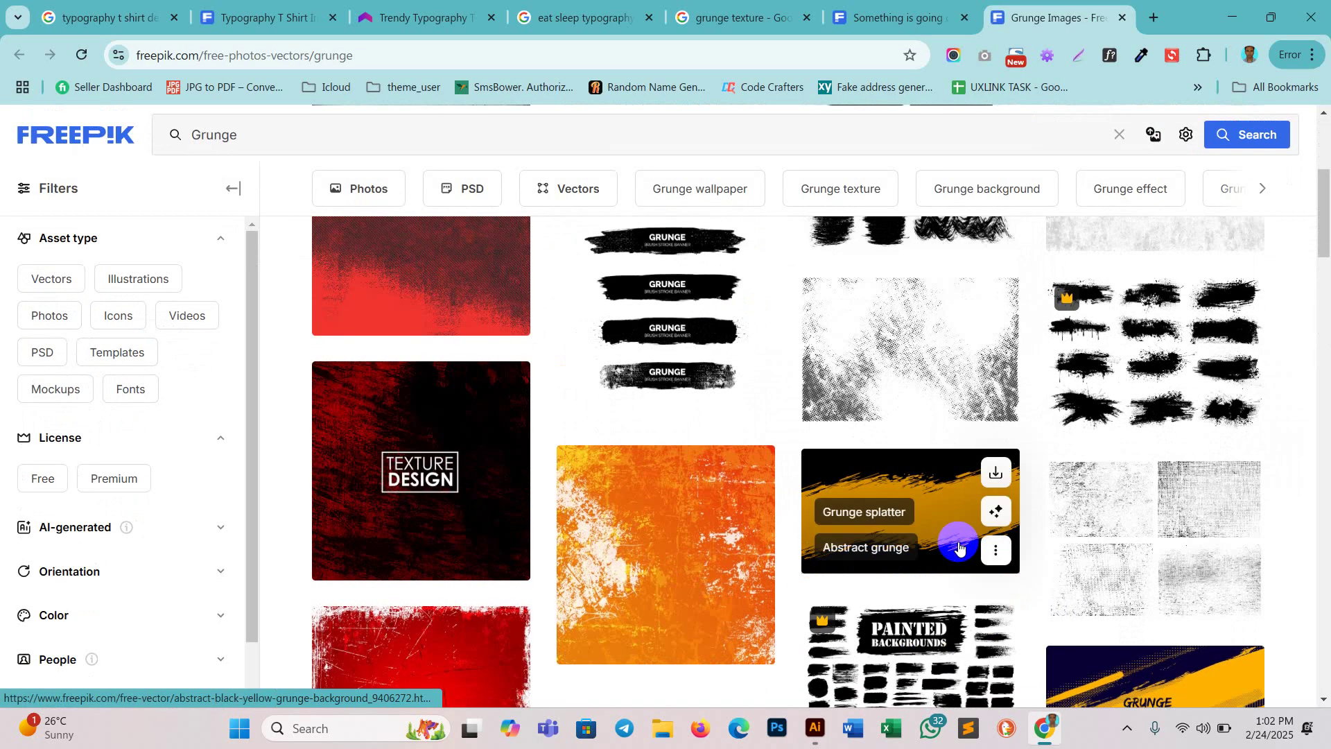
Step: Check the other Freepik tab and the Google grunge texture results, ending back on Freepik's Grunge Images page
left_click(895, 17)
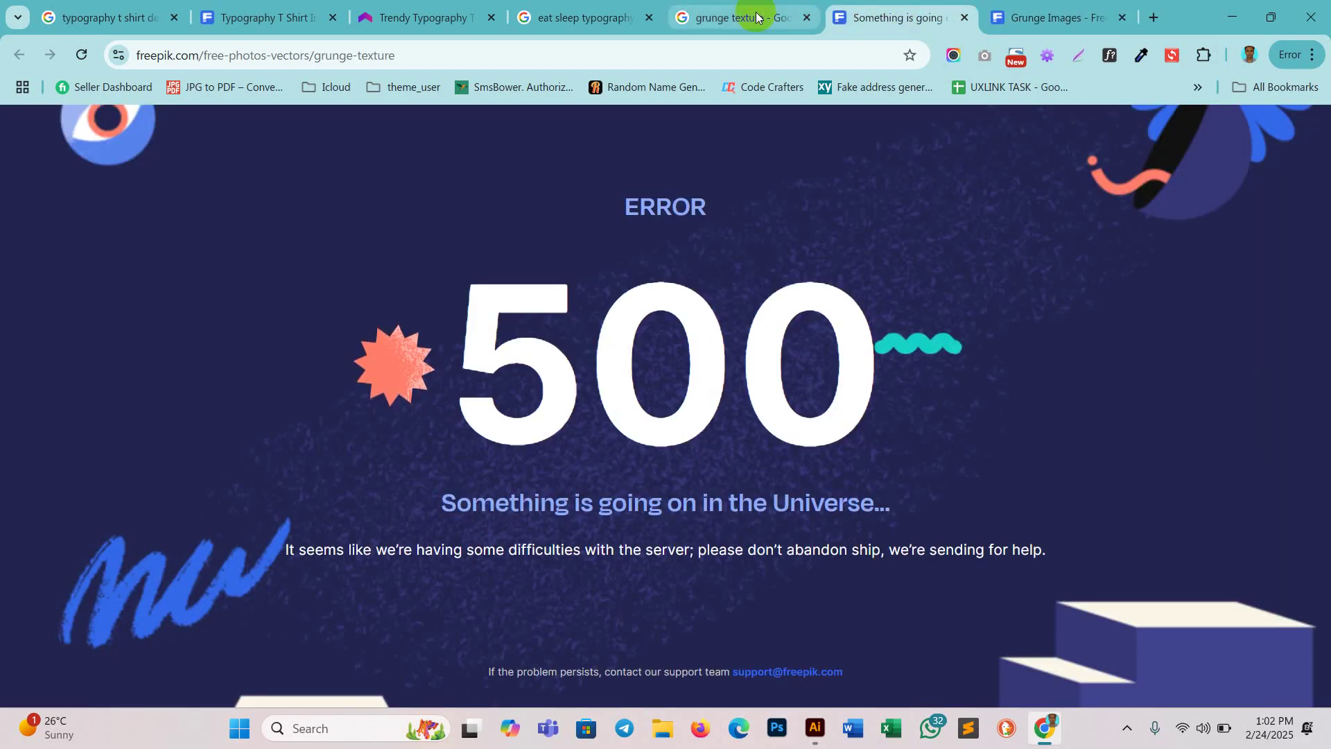
left_click(738, 17)
scroll(935, 384, "up", 4)
left_click(1005, 30)
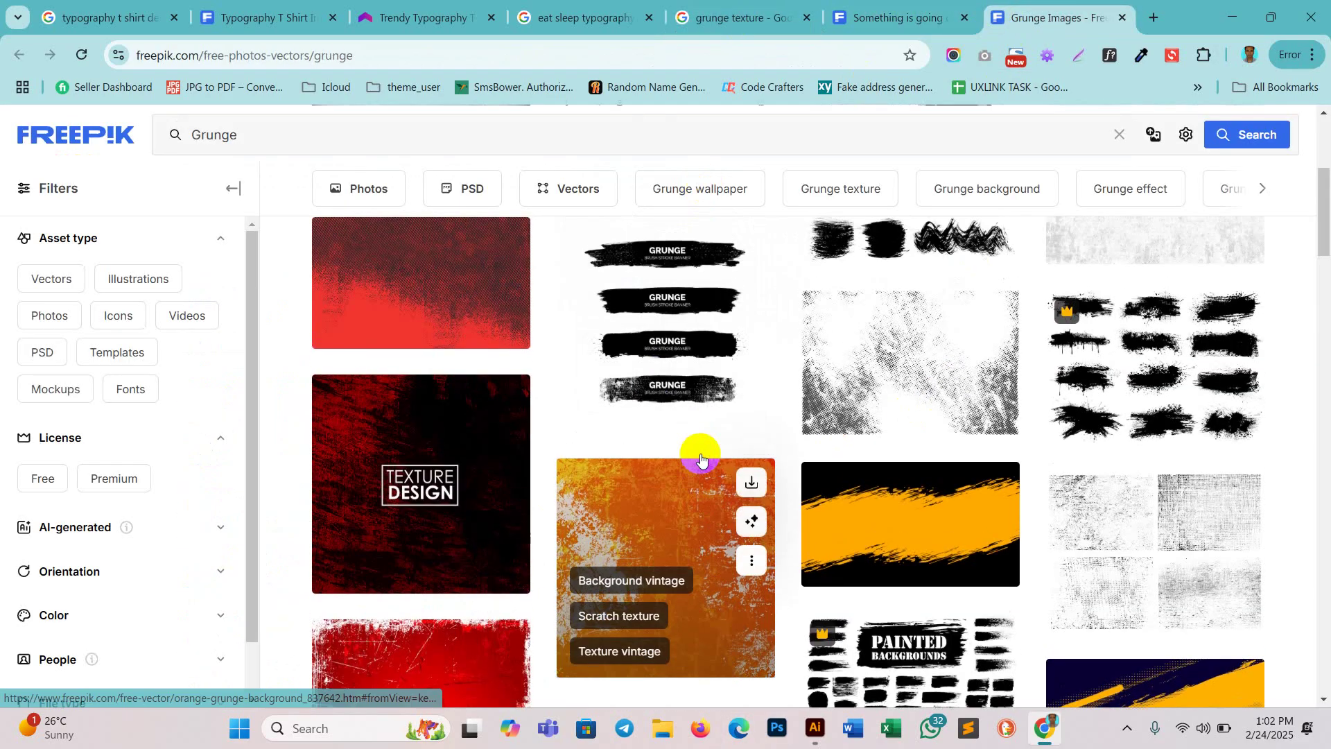
Step: Search Freepik for "Grungee" and look through the resulting textures
left_click(198, 176)
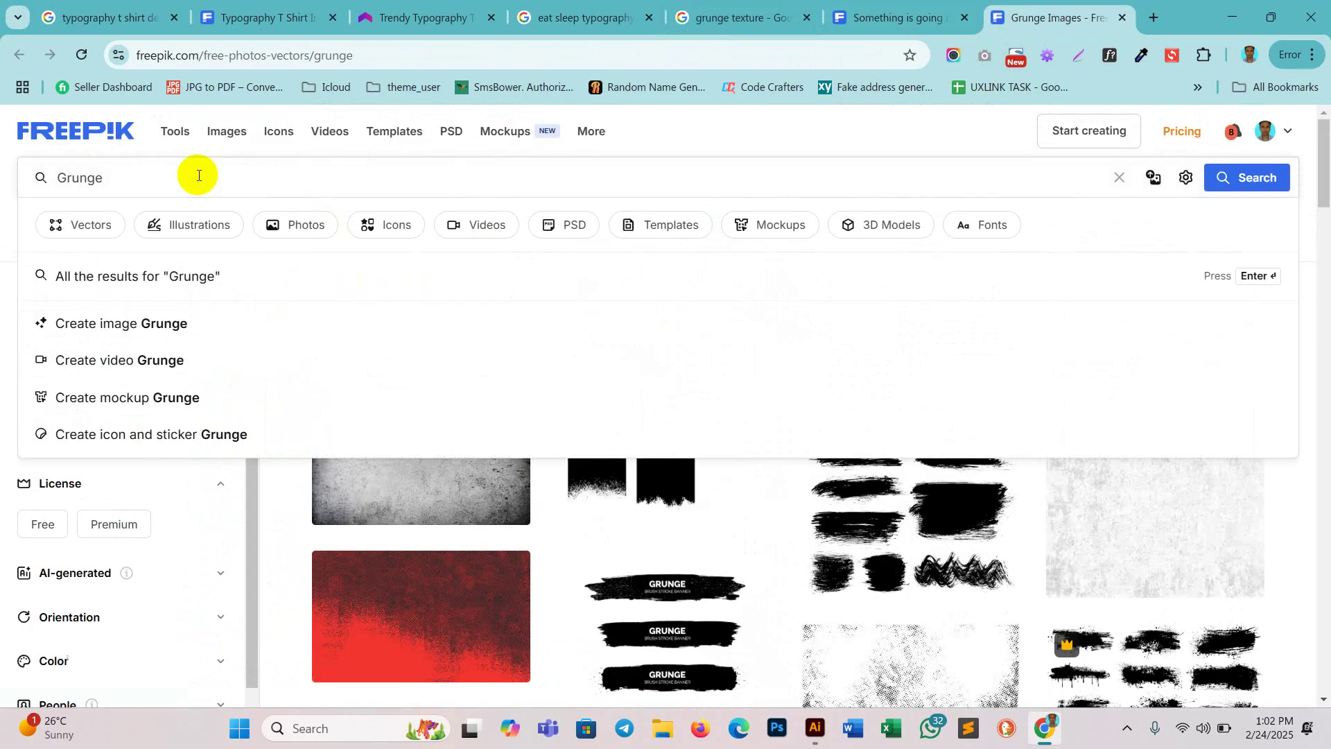
type("e")
key("Return")
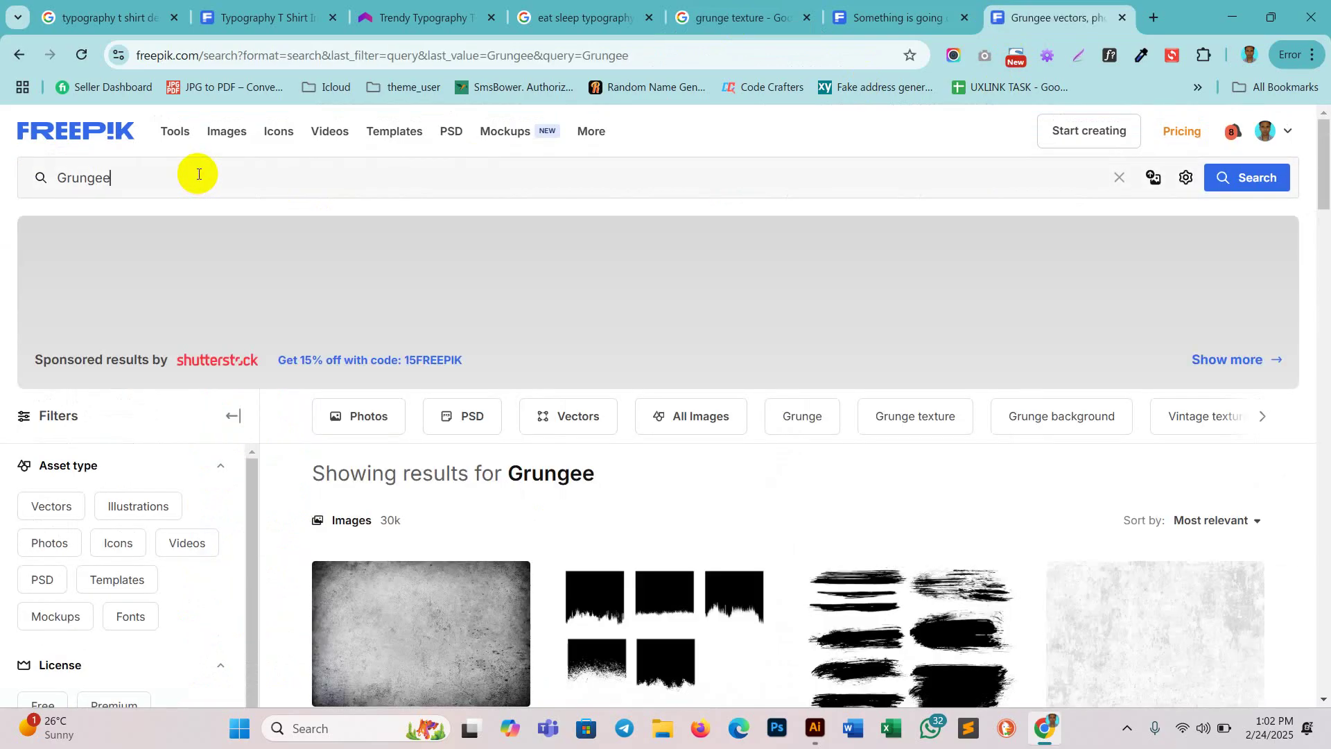
scroll(1026, 579, "down", 10)
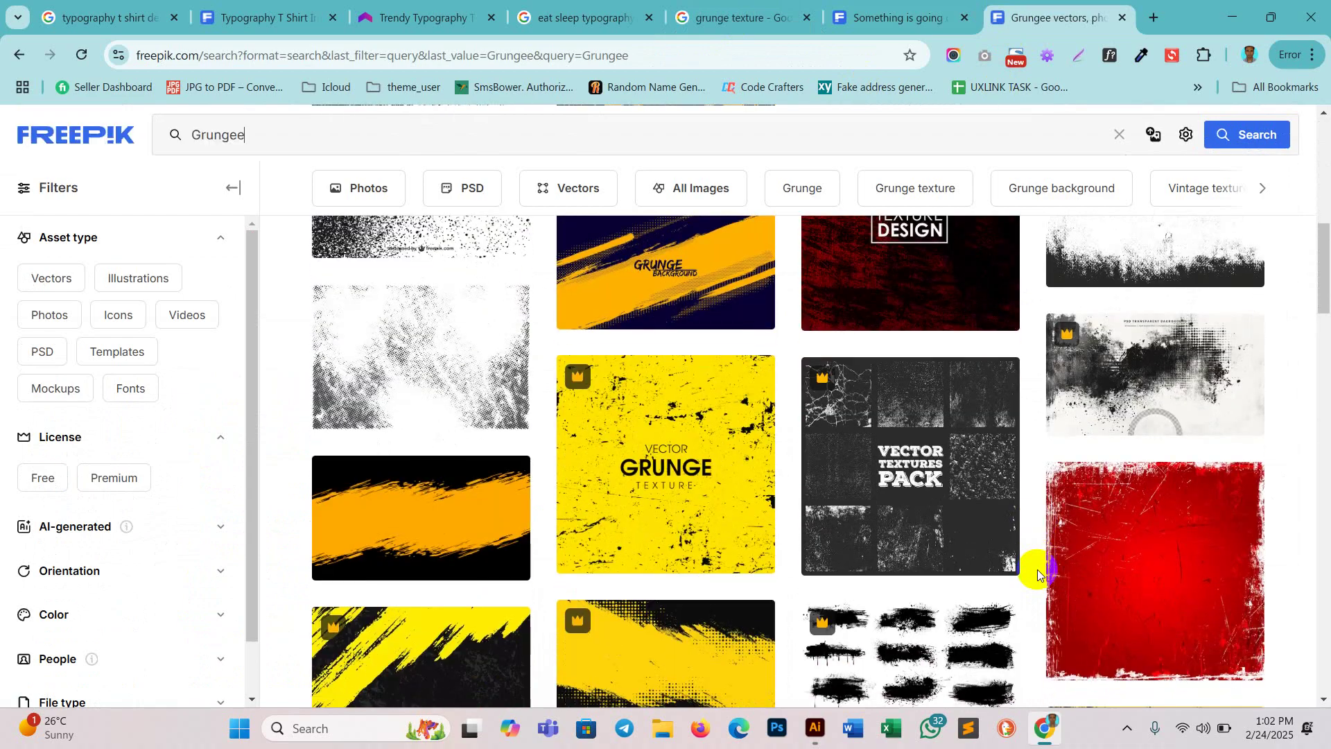
scroll(1037, 568, "down", 10)
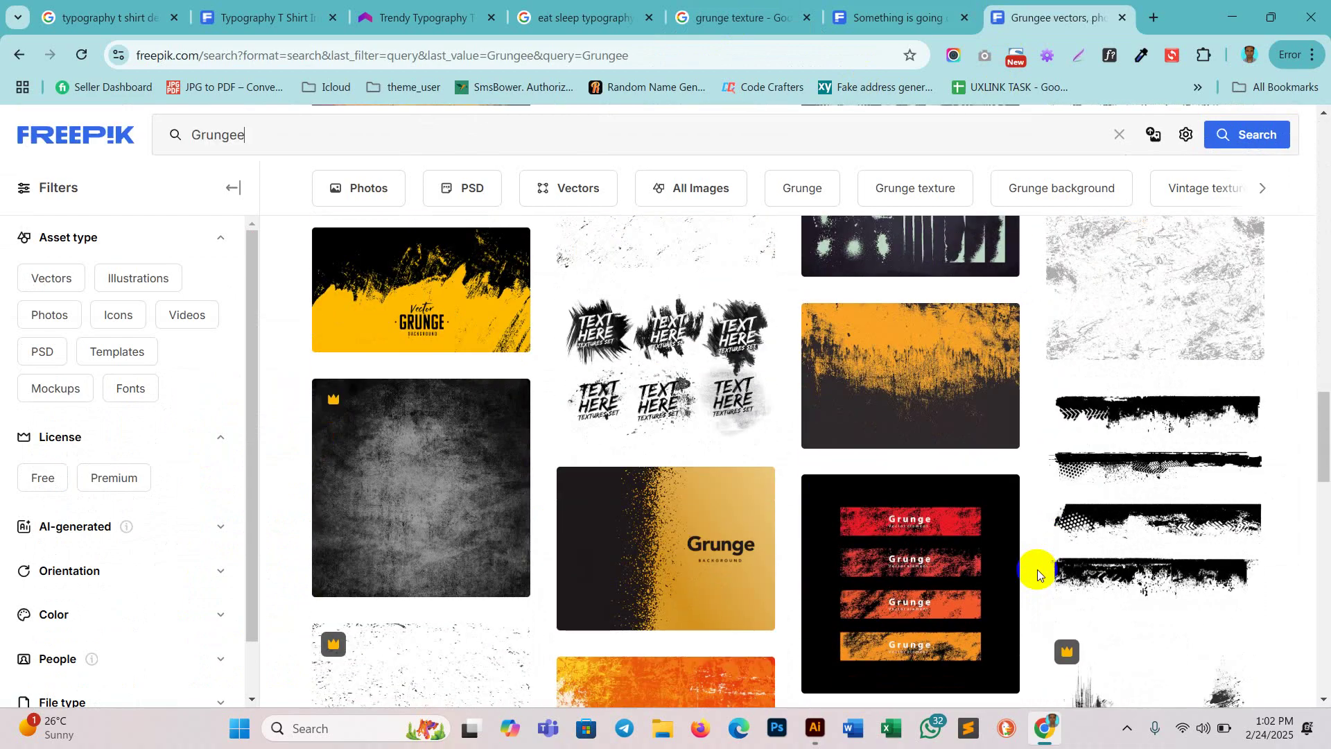
scroll(1037, 574, "down", 6)
scroll(1037, 574, "up", 4)
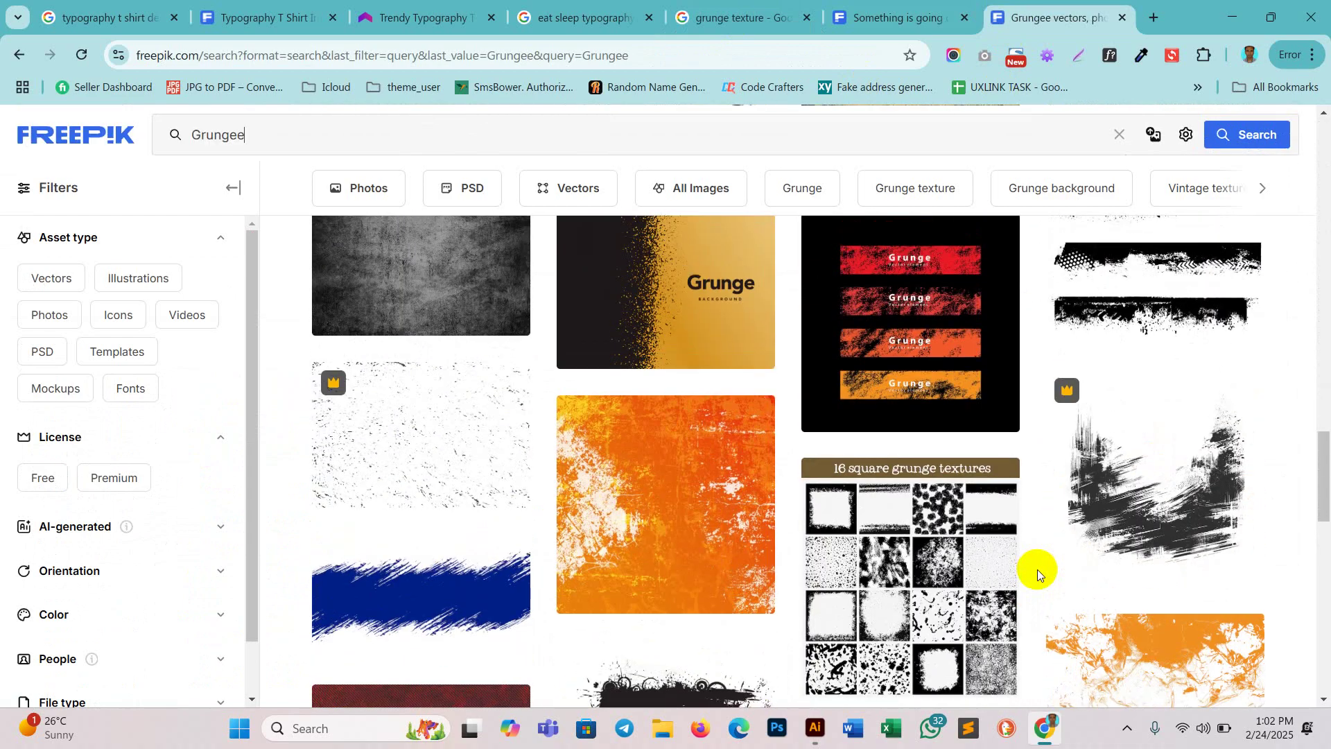
scroll(1037, 574, "down", 6)
scroll(1037, 568, "down", 5)
scroll(1037, 569, "up", 10)
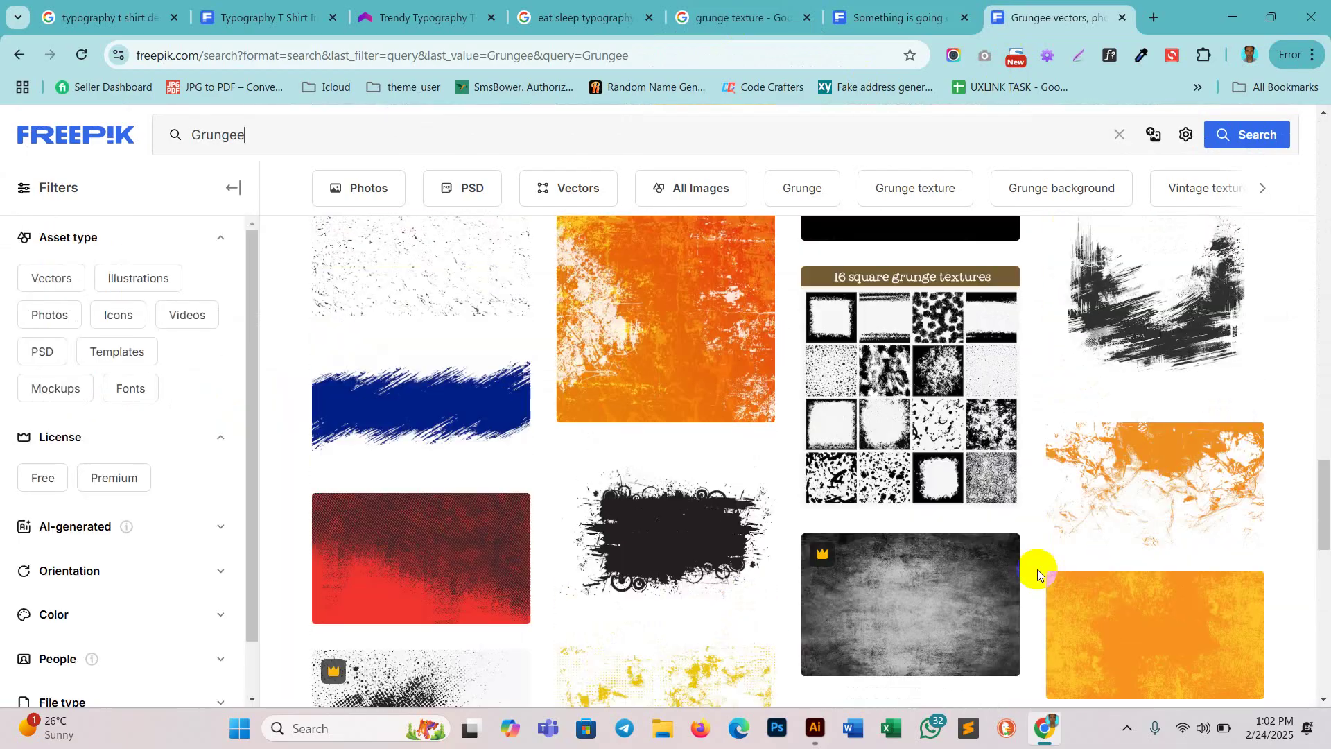
scroll(1037, 568, "up", 10)
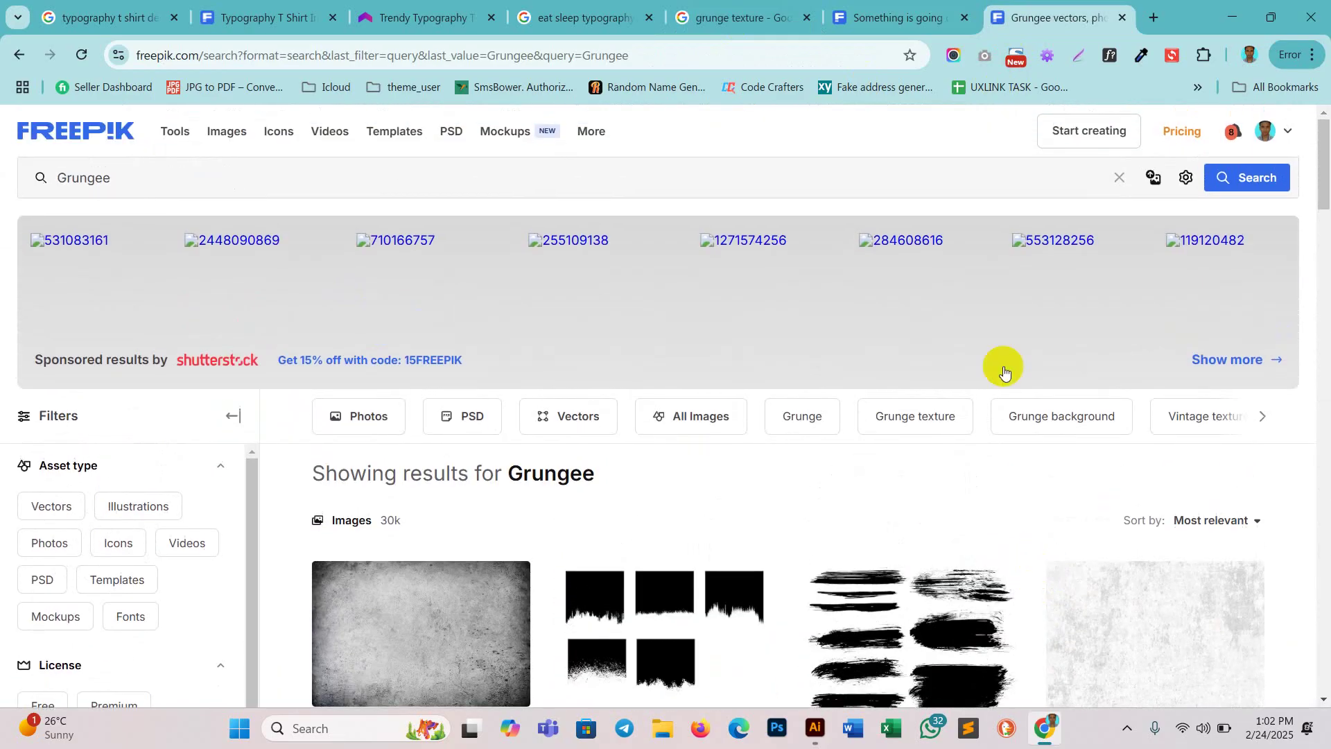
Step: Refine the Freepik search to "Grungee vector" and skim the results
left_click(142, 179)
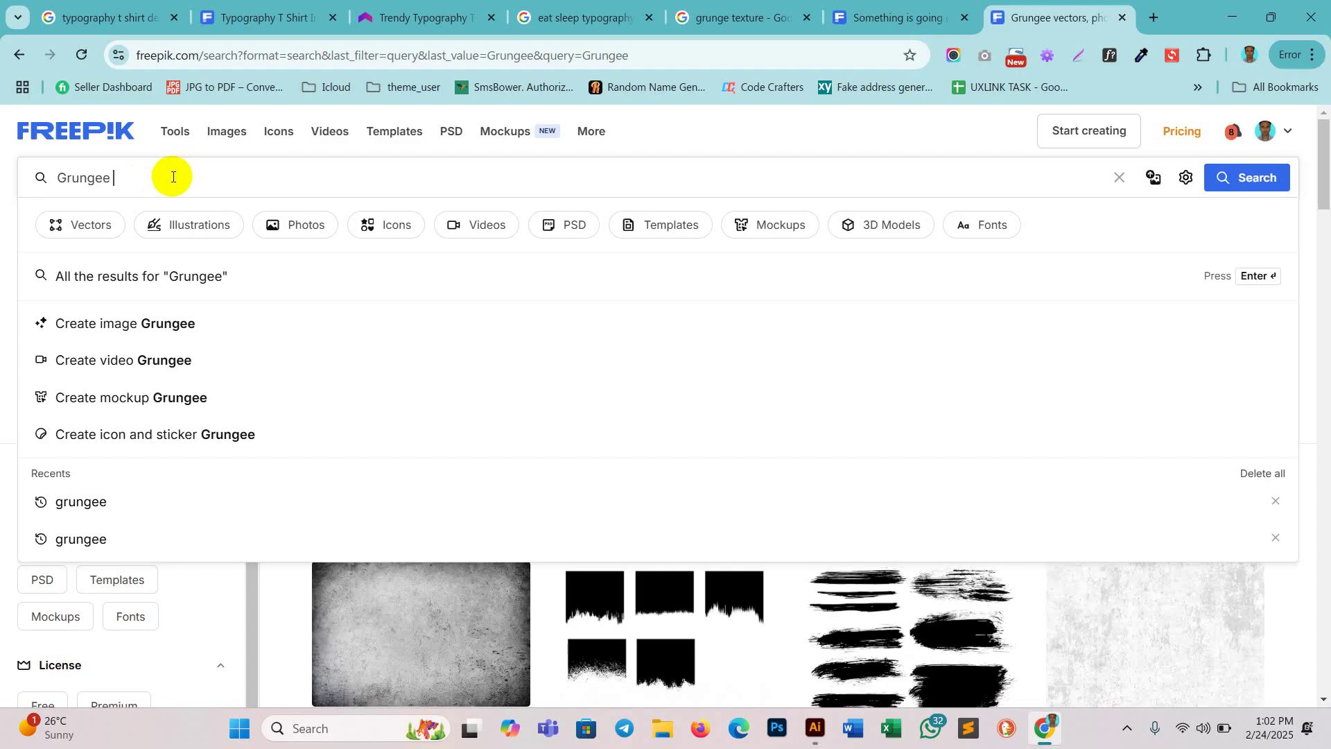
type("vector")
key("Return")
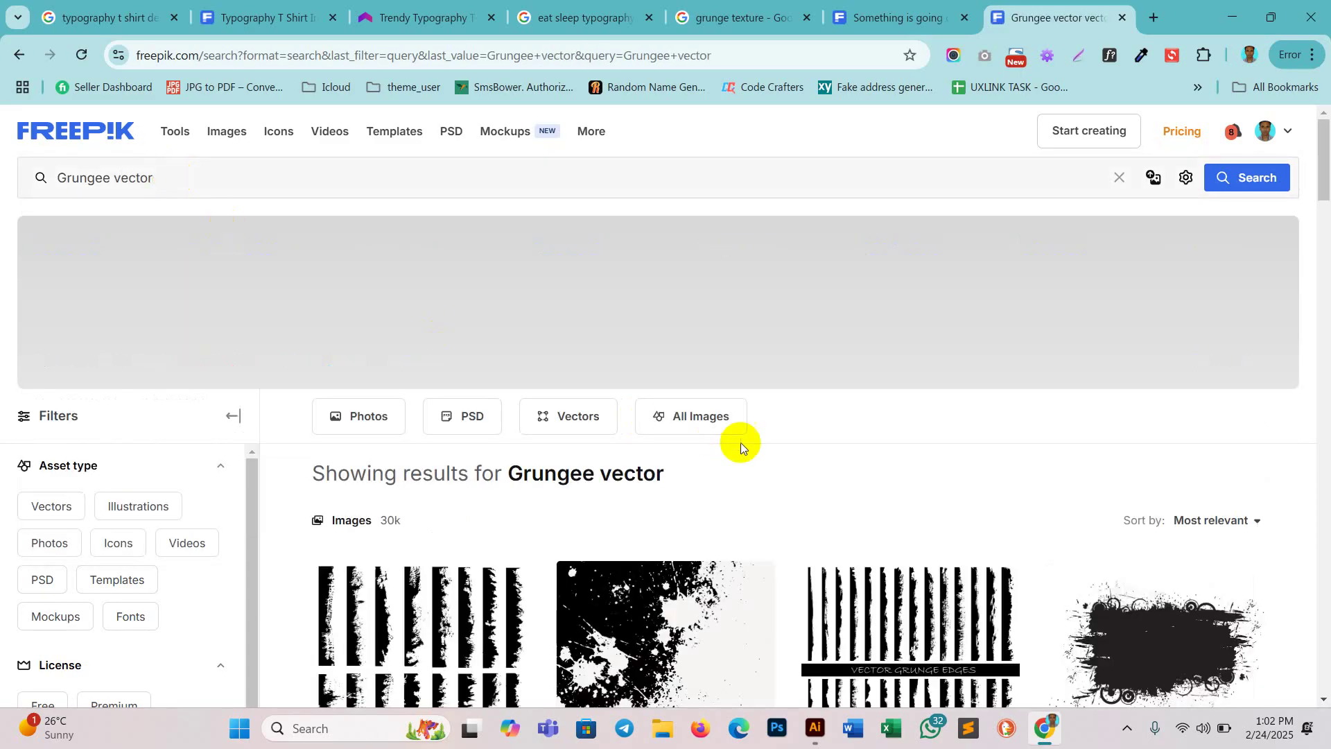
scroll(784, 460, "down", 10)
scroll(784, 460, "up", 6)
scroll(784, 460, "up", 5)
Step: Remove "vector" from the Freepik query, search for "Grungee" again and examine the textures further down the results
double_click(131, 183)
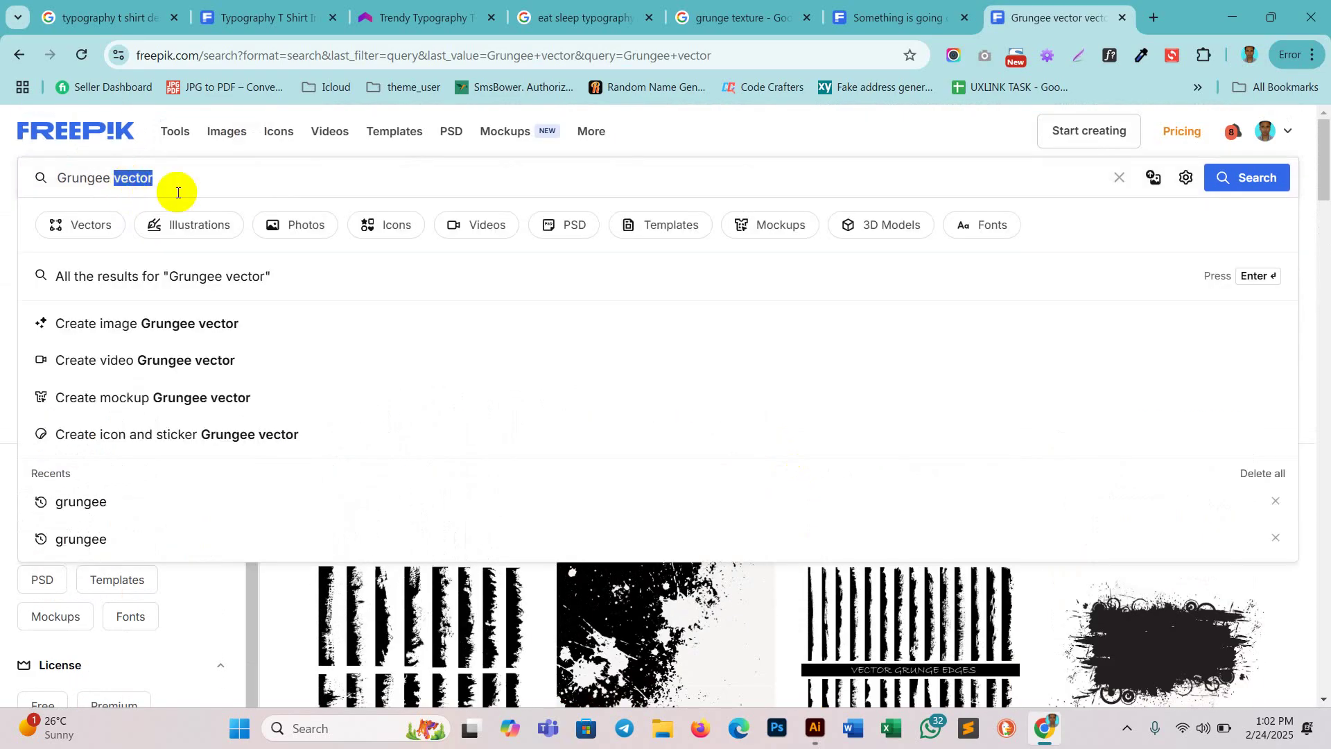
key("Return")
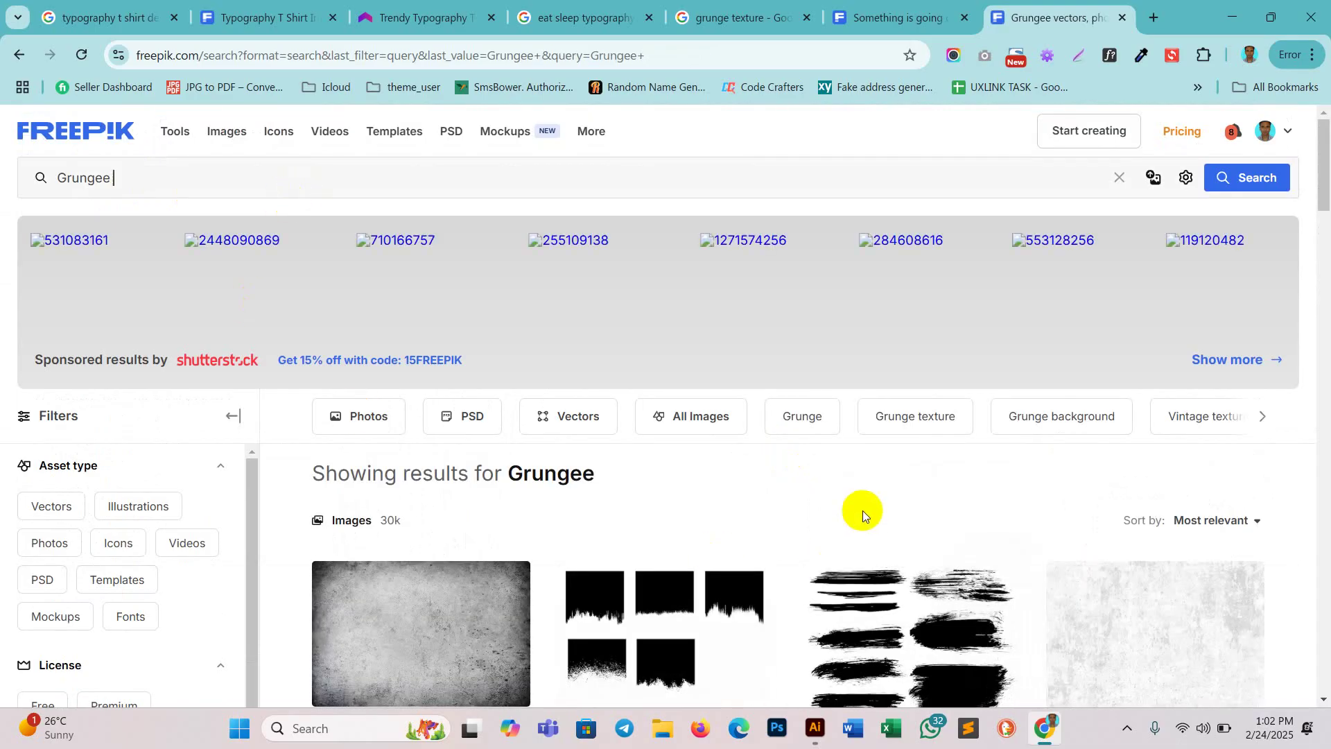
scroll(1004, 384, "down", 5)
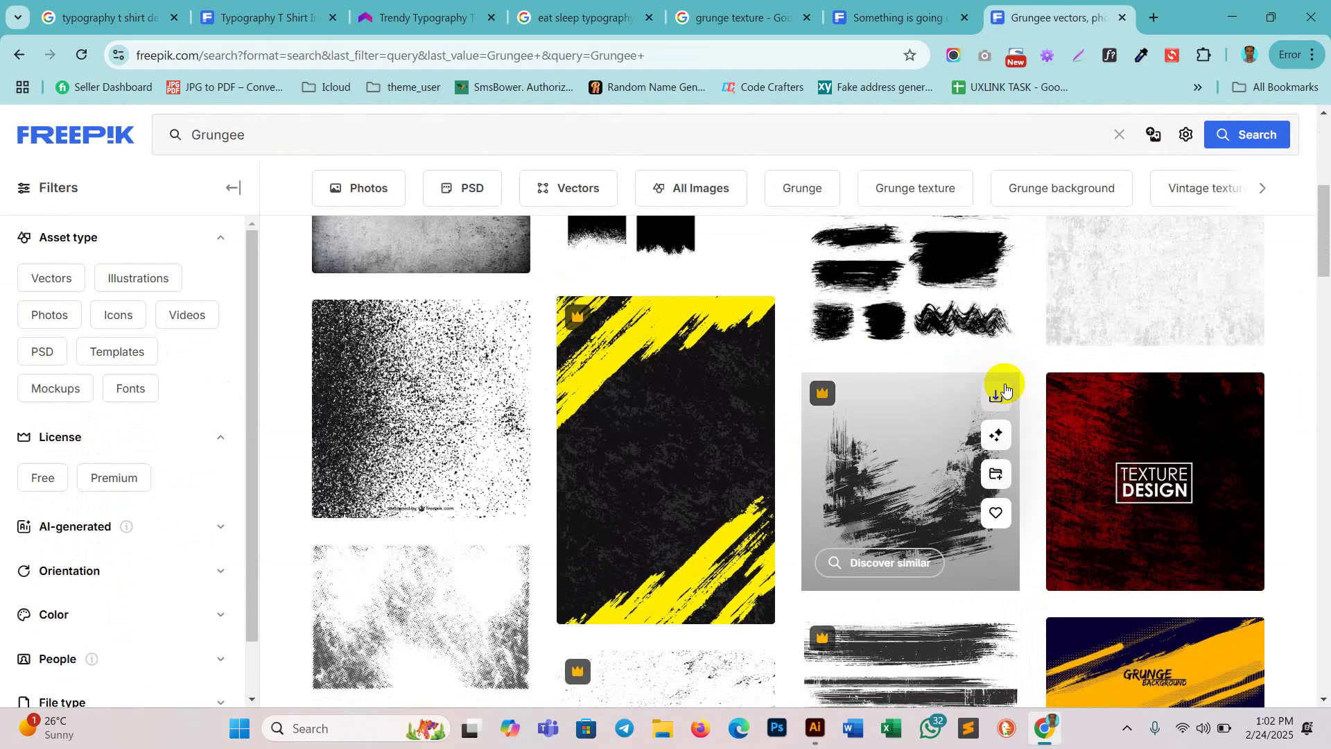
scroll(1004, 388, "down", 5)
scroll(1005, 388, "up", 8)
scroll(1005, 388, "down", 12)
scroll(1004, 388, "down", 15)
scroll(1004, 388, "up", 2)
scroll(1005, 387, "down", 10)
scroll(1004, 387, "down", 10)
scroll(1005, 387, "up", 10)
scroll(1004, 387, "down", 5)
scroll(1005, 387, "up", 15)
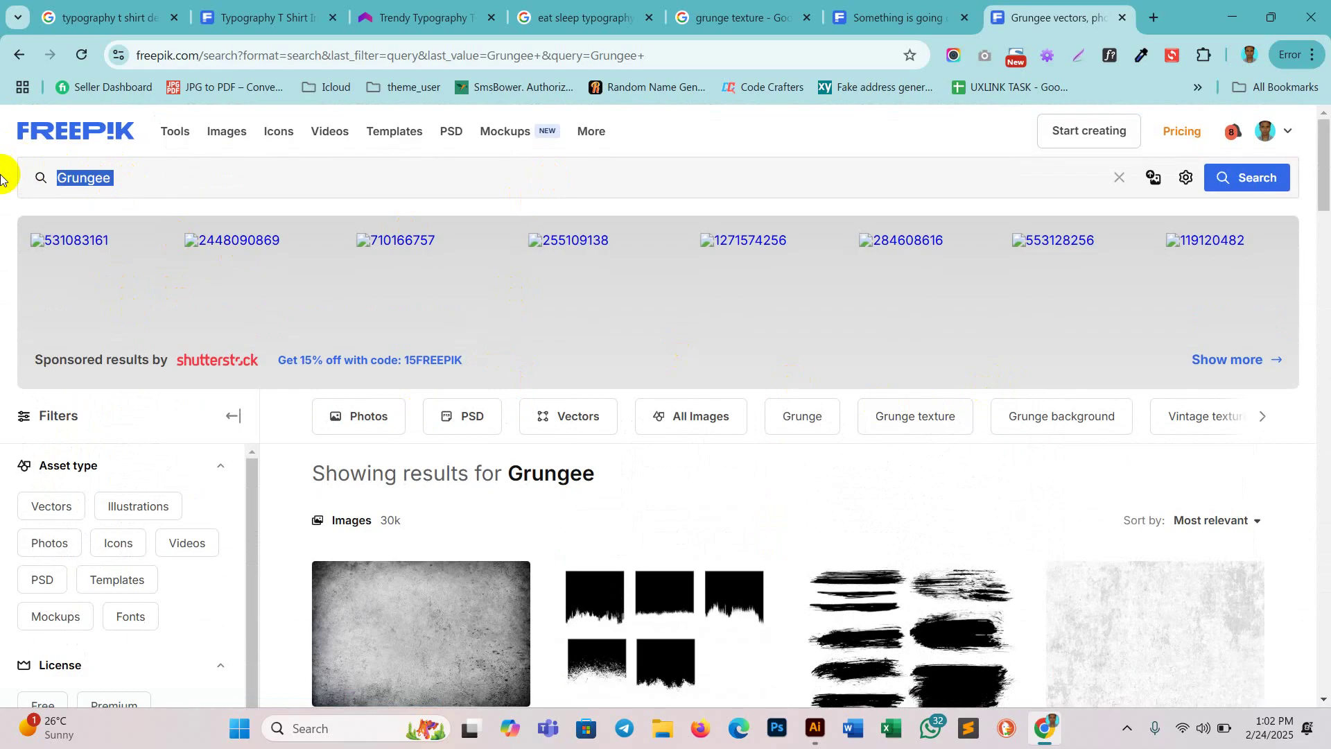
Step: Search Google for "grunge texture" in a new browser tab, using the suggested query
left_click(1149, 12)
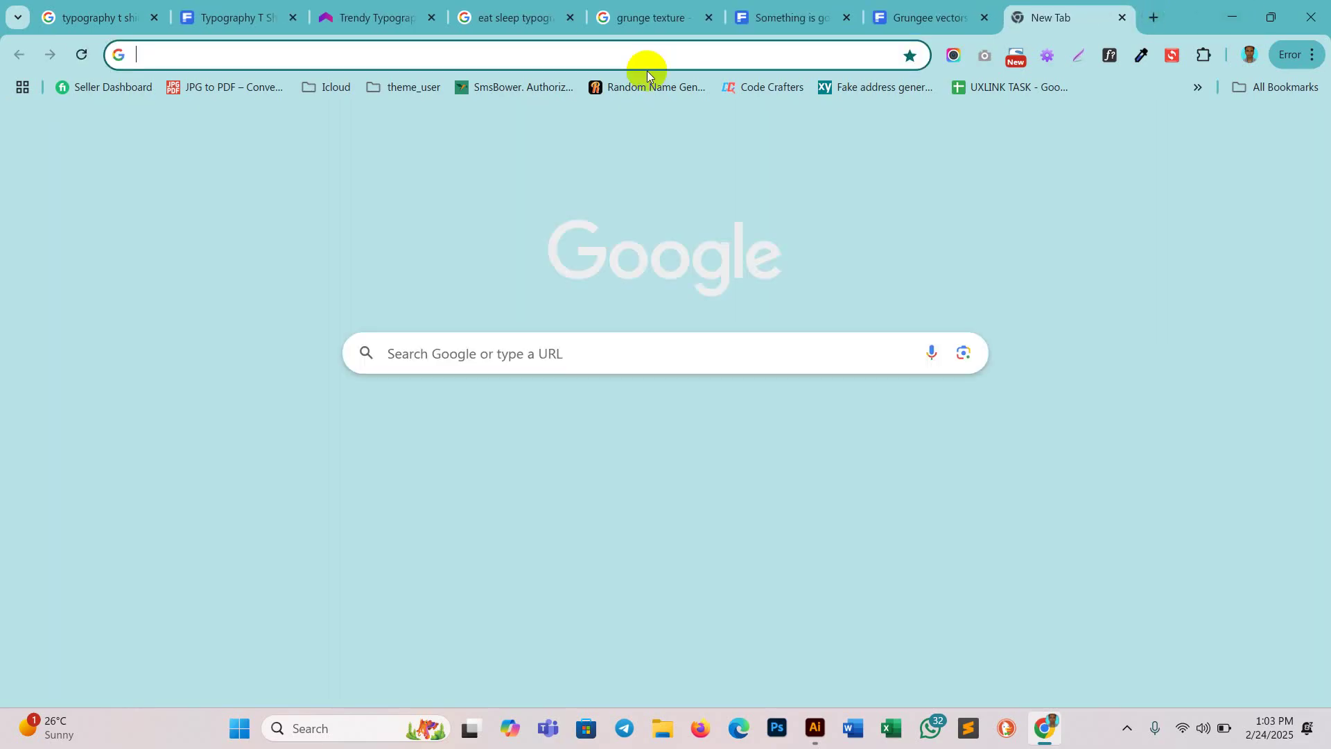
type("Grungee")
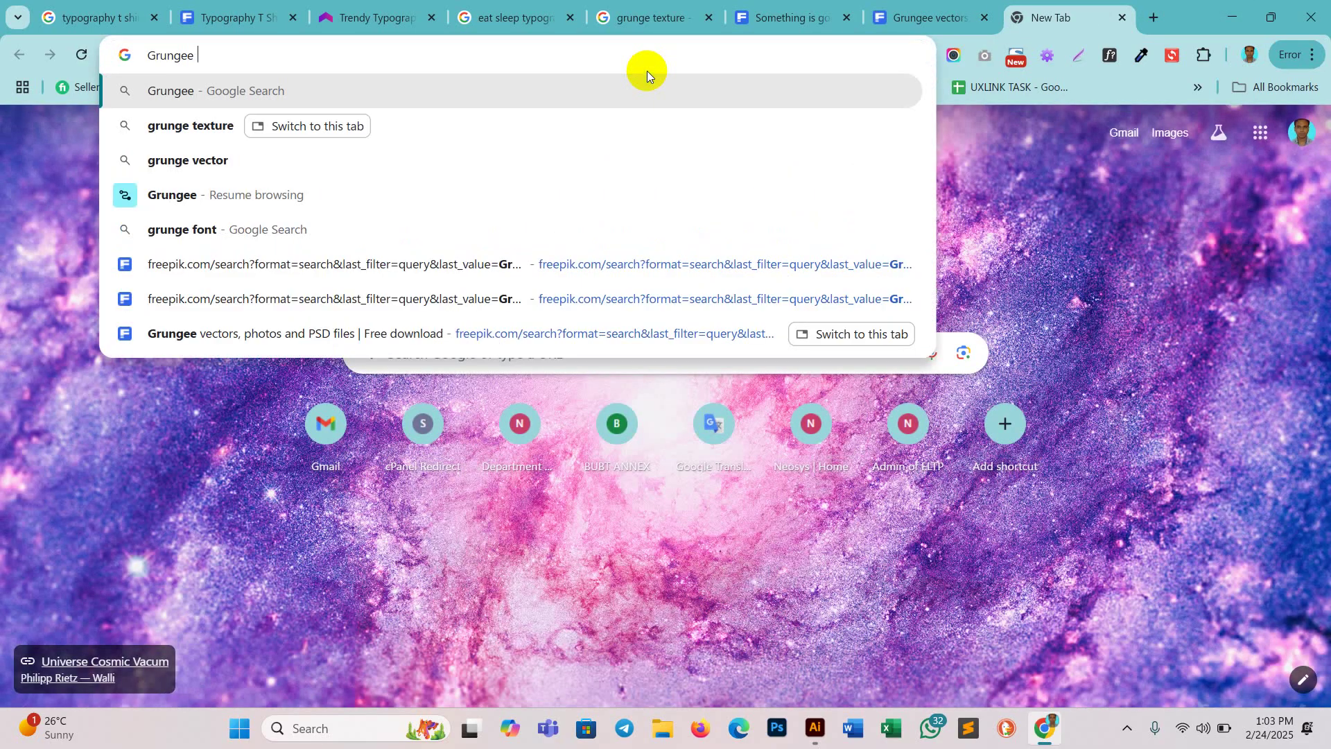
left_click(202, 127)
Step: Open Unsplash's 550+ Grunge Texture Pictures, Freepik's Grunge Images and Freepik's Grunge Texture Images results in separate tabs
scroll(822, 389, "down", 5)
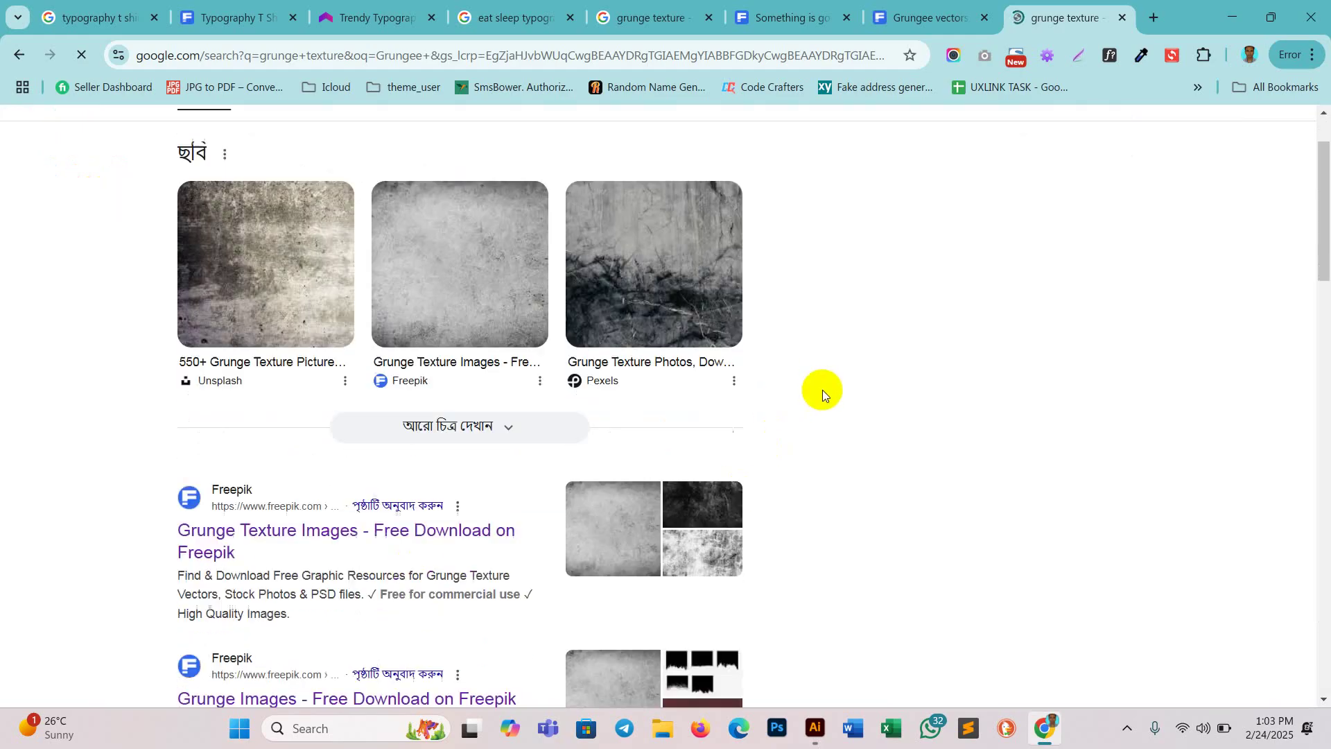
scroll(825, 389, "down", 3)
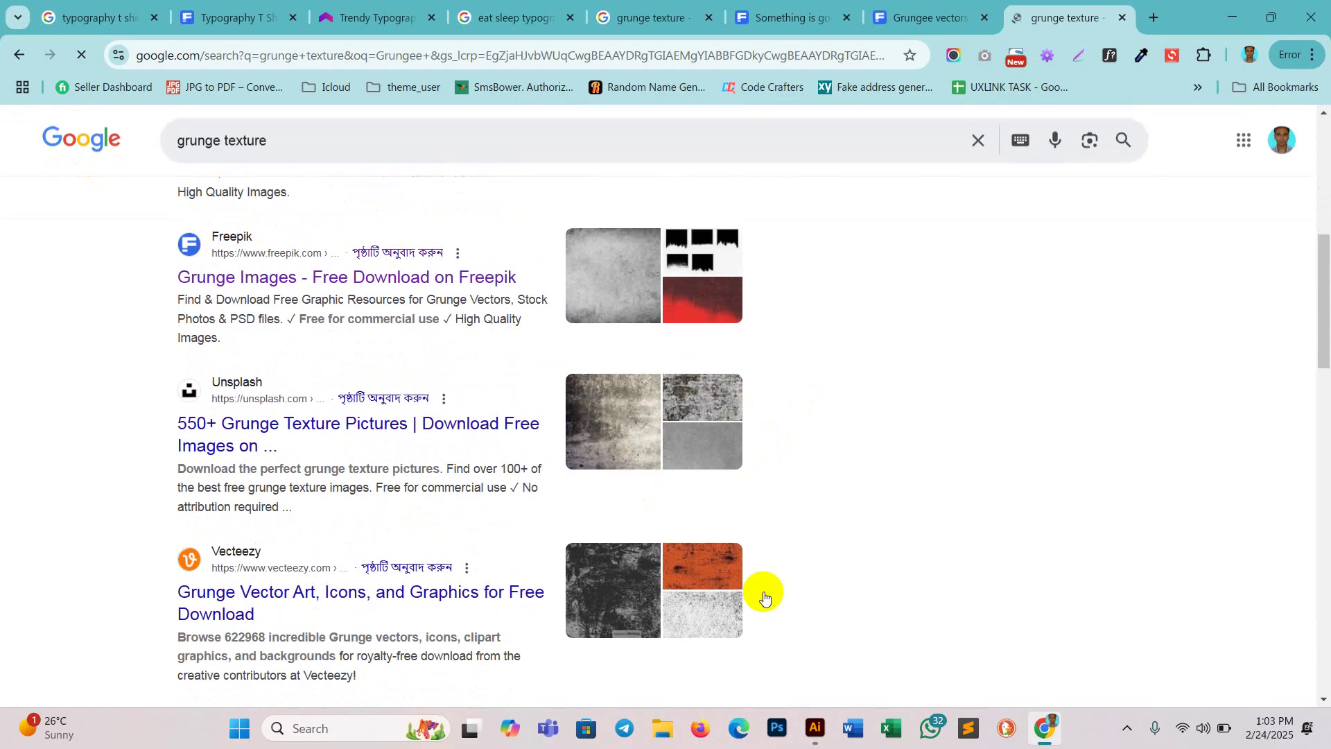
middle_click(327, 416)
middle_click(351, 280)
scroll(408, 404, "up", 3)
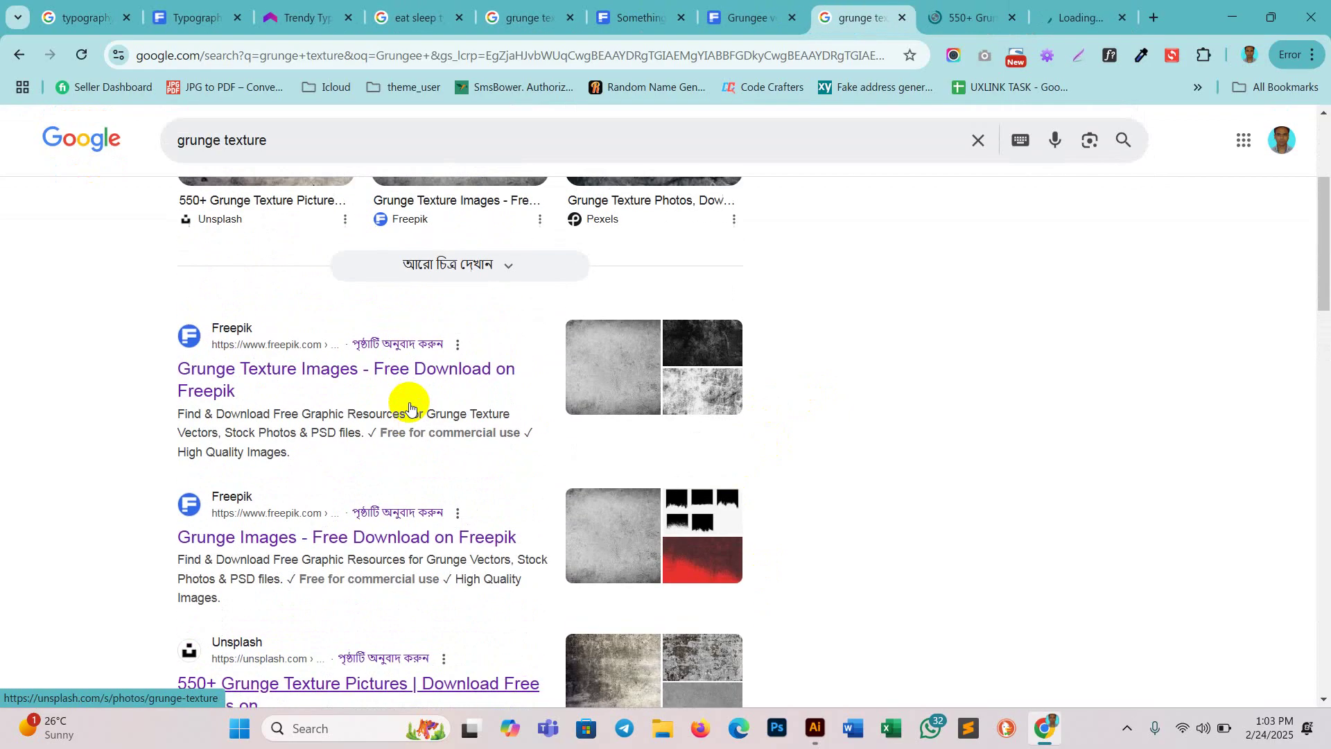
middle_click(407, 366)
Step: Look over Unsplash's grunge texture photos and switch to the newly opened Freepik Grunge Images page
left_click(880, 5)
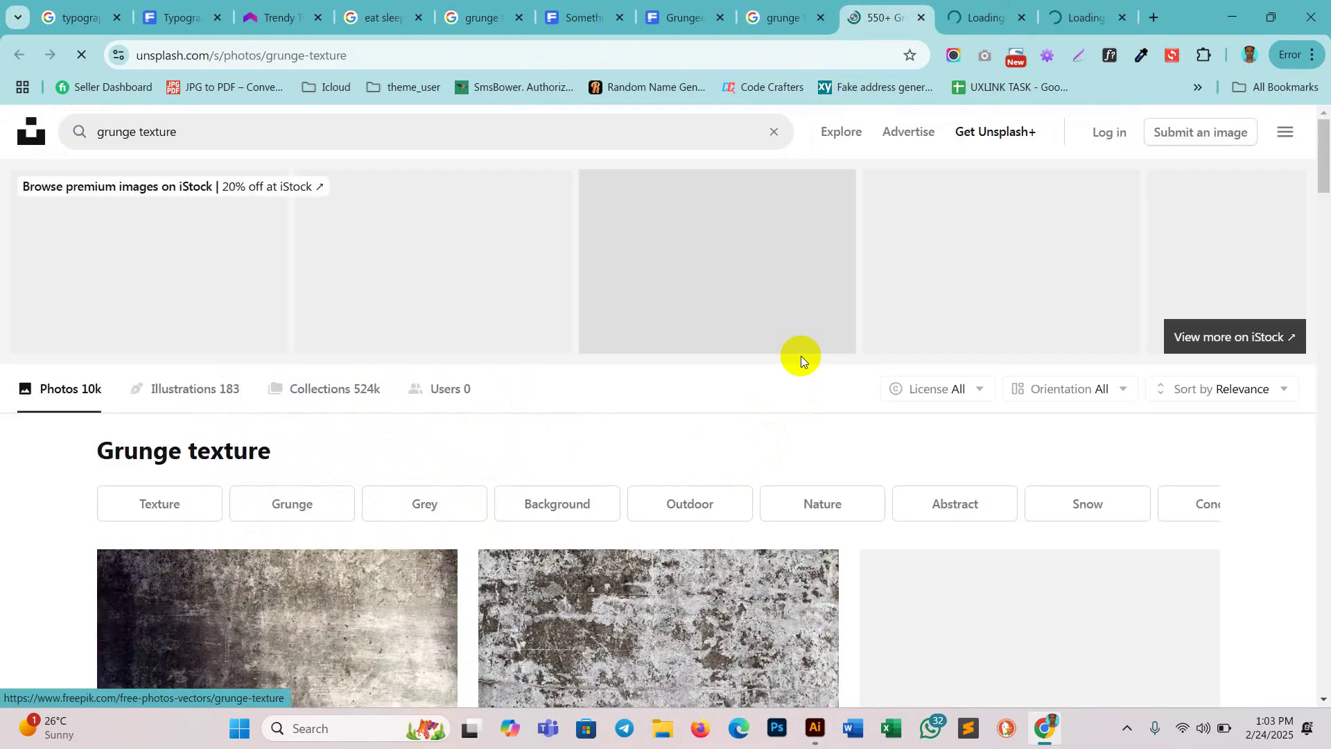
scroll(803, 356, "down", 5)
scroll(807, 354, "down", 6)
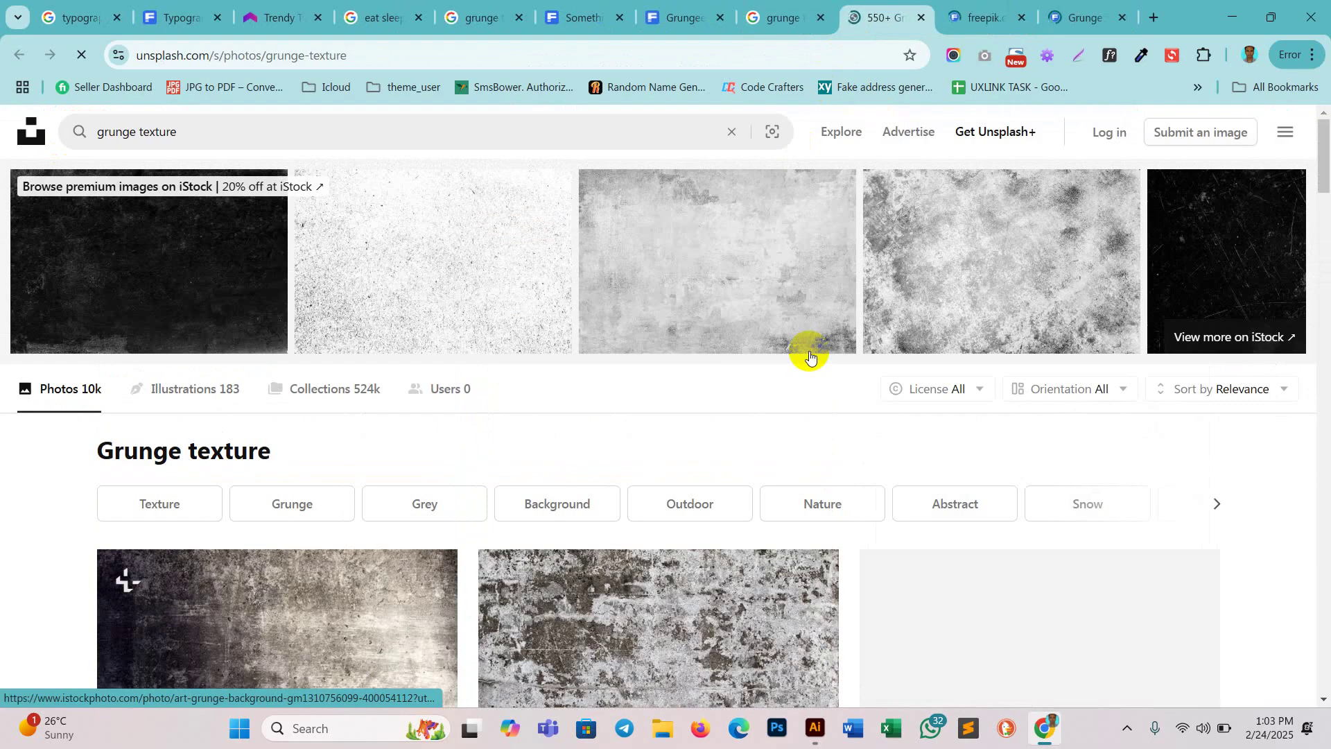
left_click(968, 21)
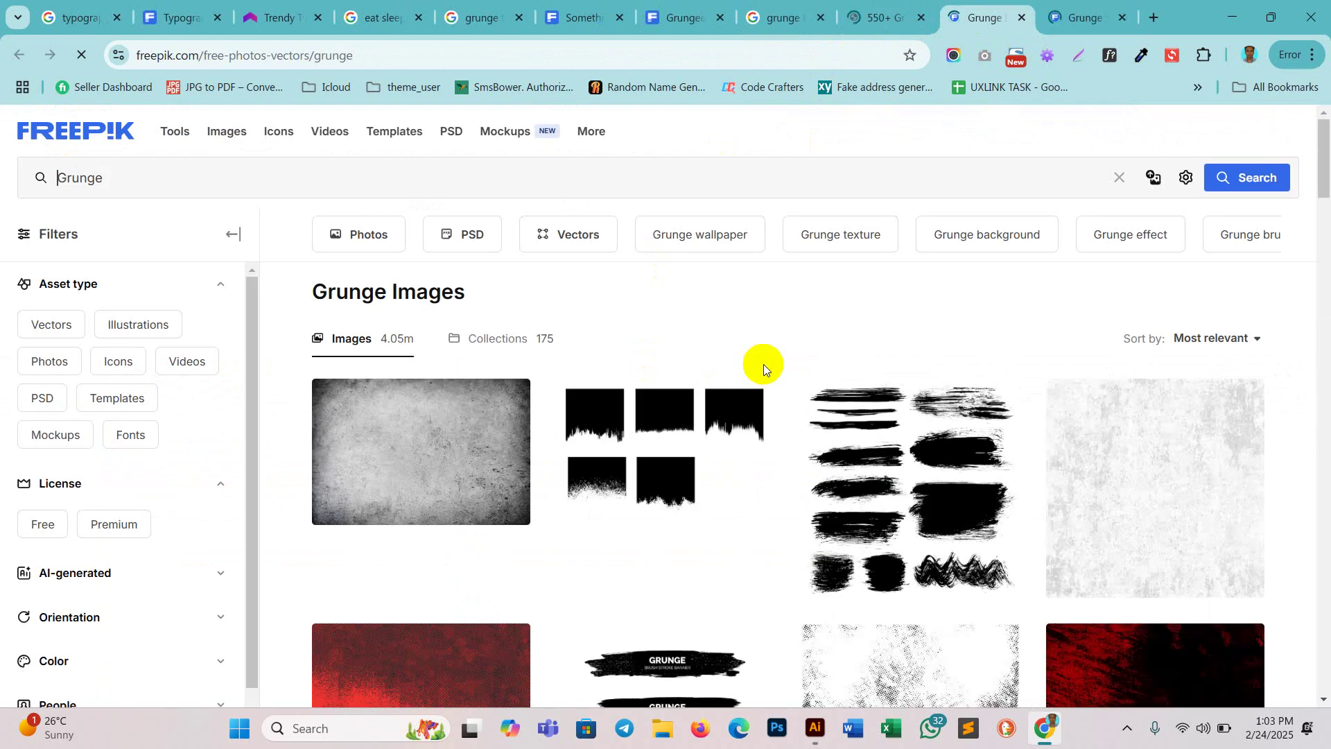
Step: Look through Freepik's Grunge Images results for a suitable texture
scroll(763, 364, "down", 2)
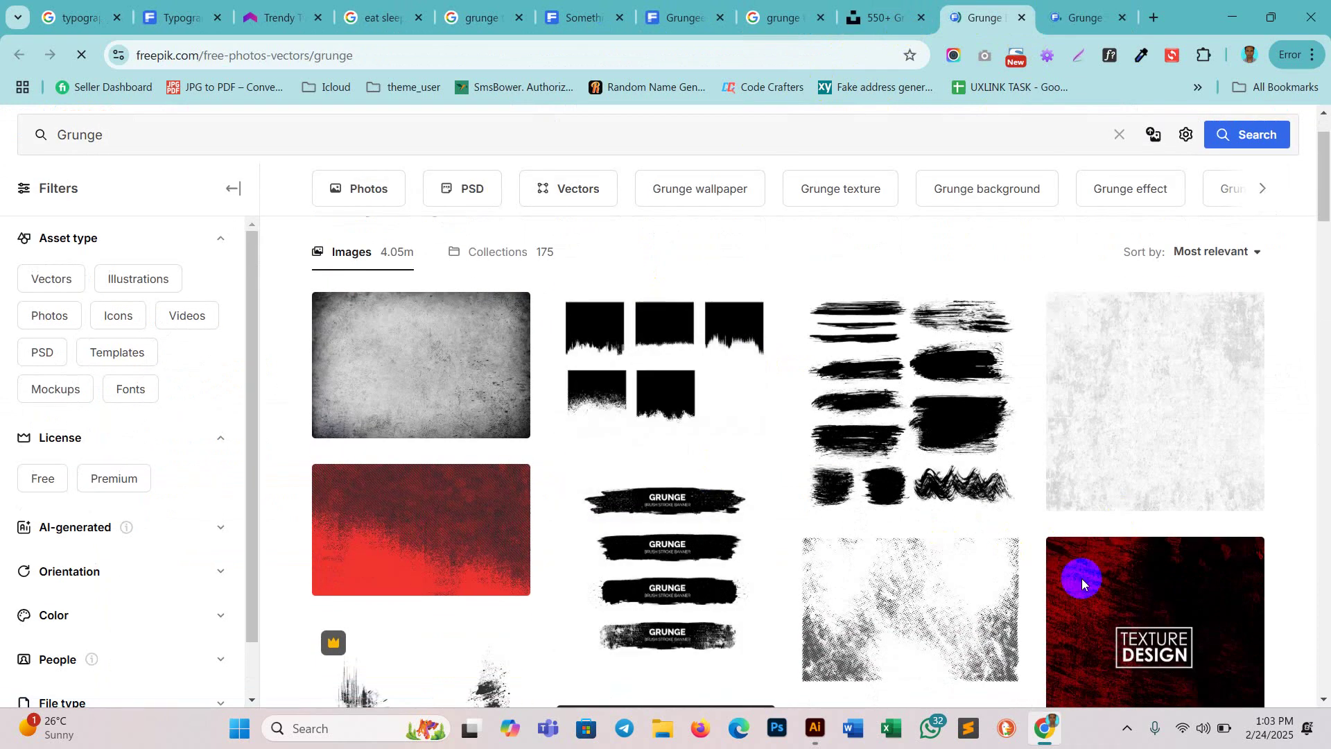
scroll(882, 490, "down", 5)
scroll(881, 490, "down", 5)
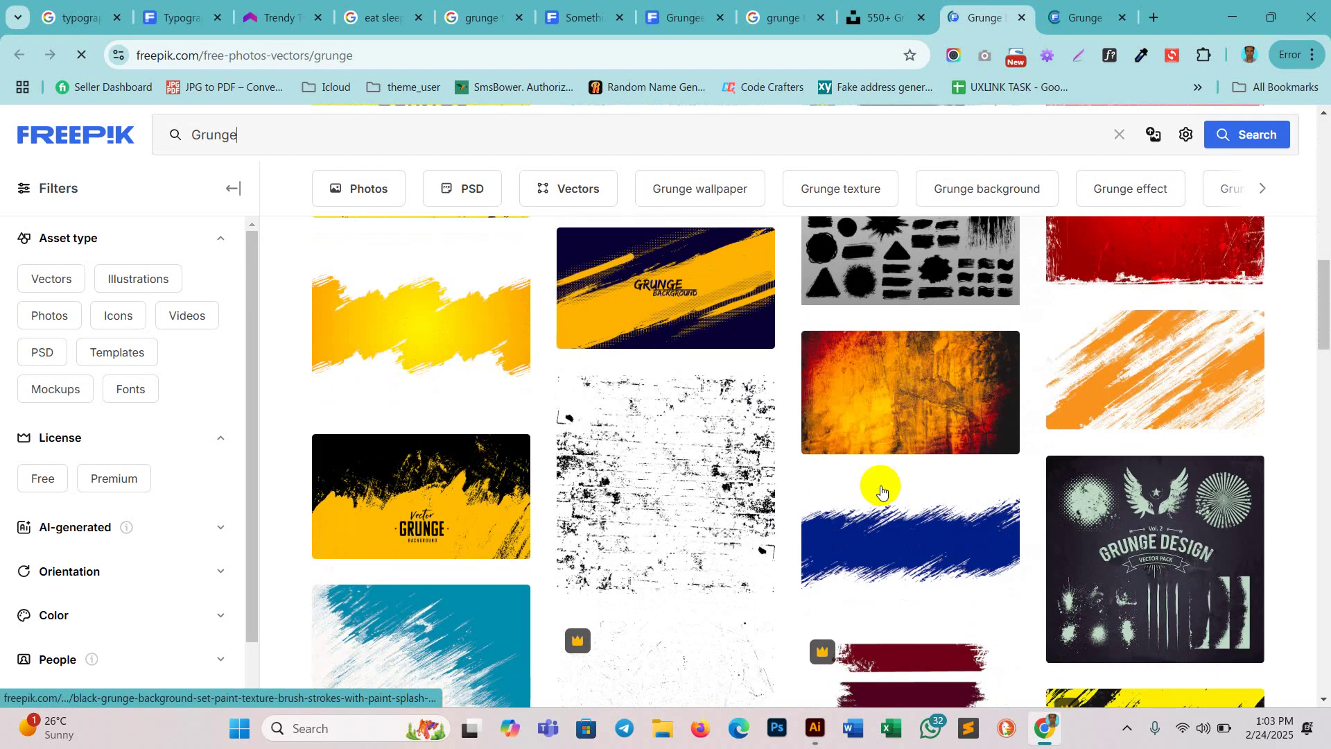
Step: Switch to Freepik's Grunge Texture results and examine the textures down to the end of the first page
left_click(1094, 8)
scroll(749, 418, "down", 5)
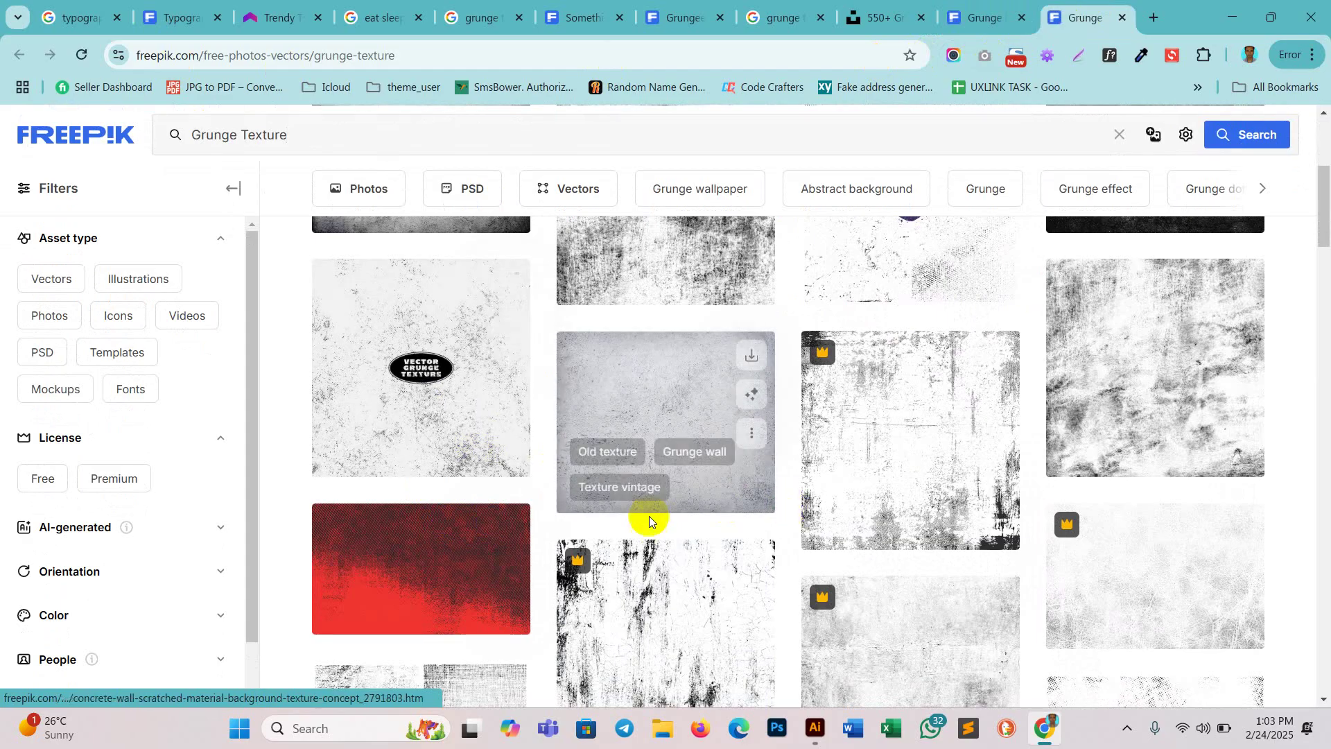
scroll(704, 535, "up", 5)
scroll(707, 535, "down", 8)
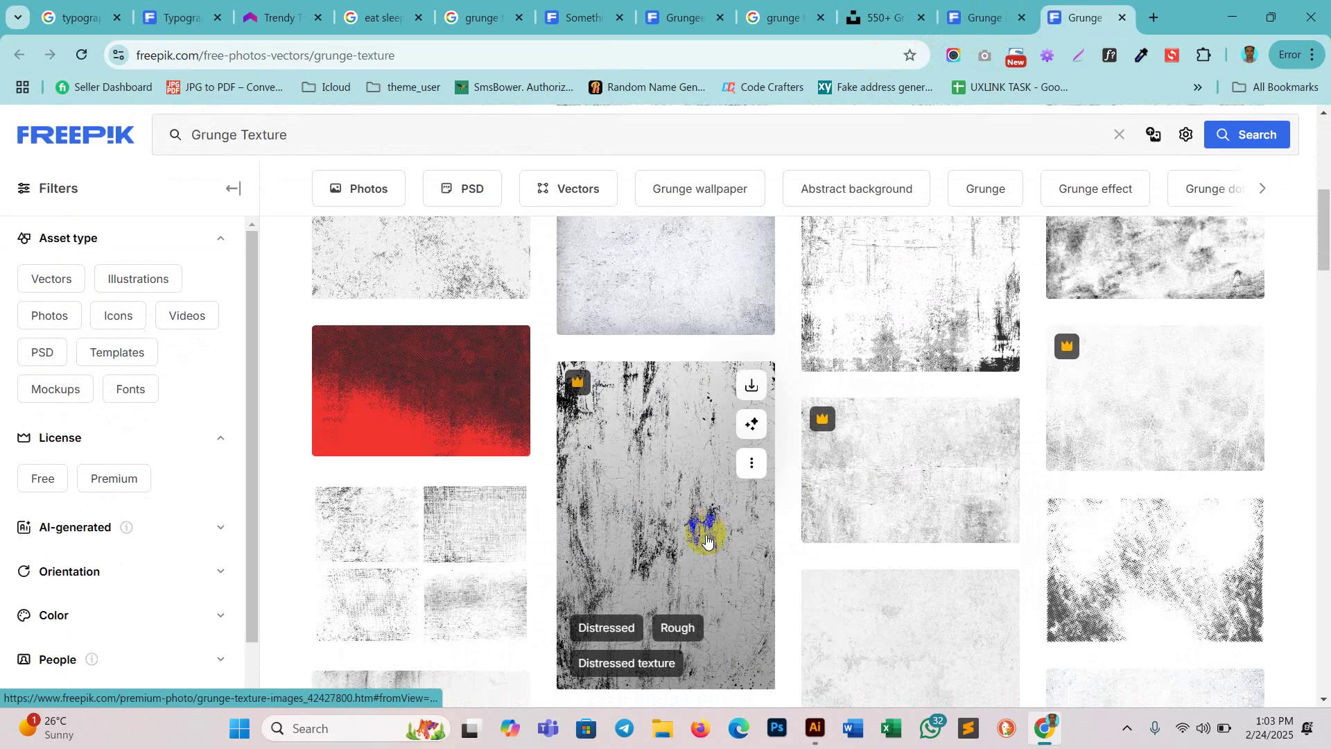
scroll(706, 540, "down", 4)
scroll(706, 540, "down", 4)
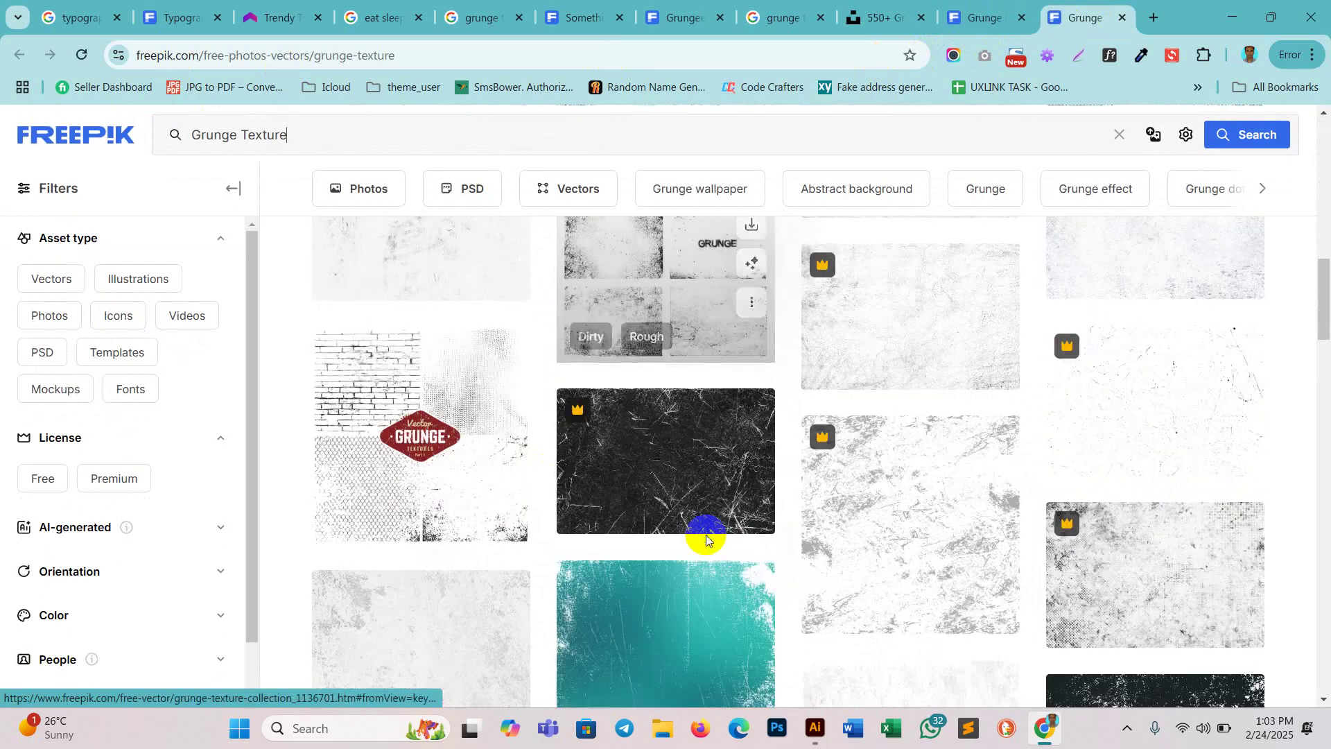
scroll(706, 539, "down", 10)
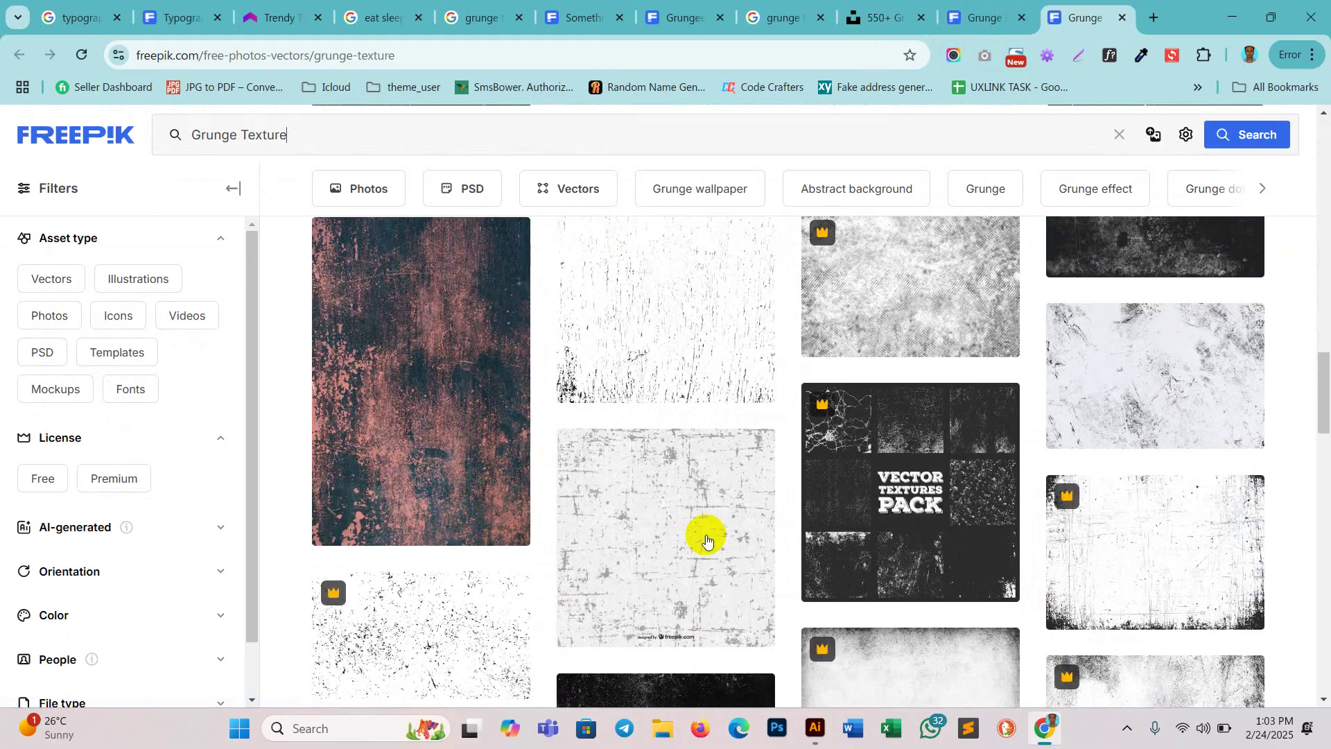
scroll(707, 539, "down", 7)
scroll(707, 540, "up", 6)
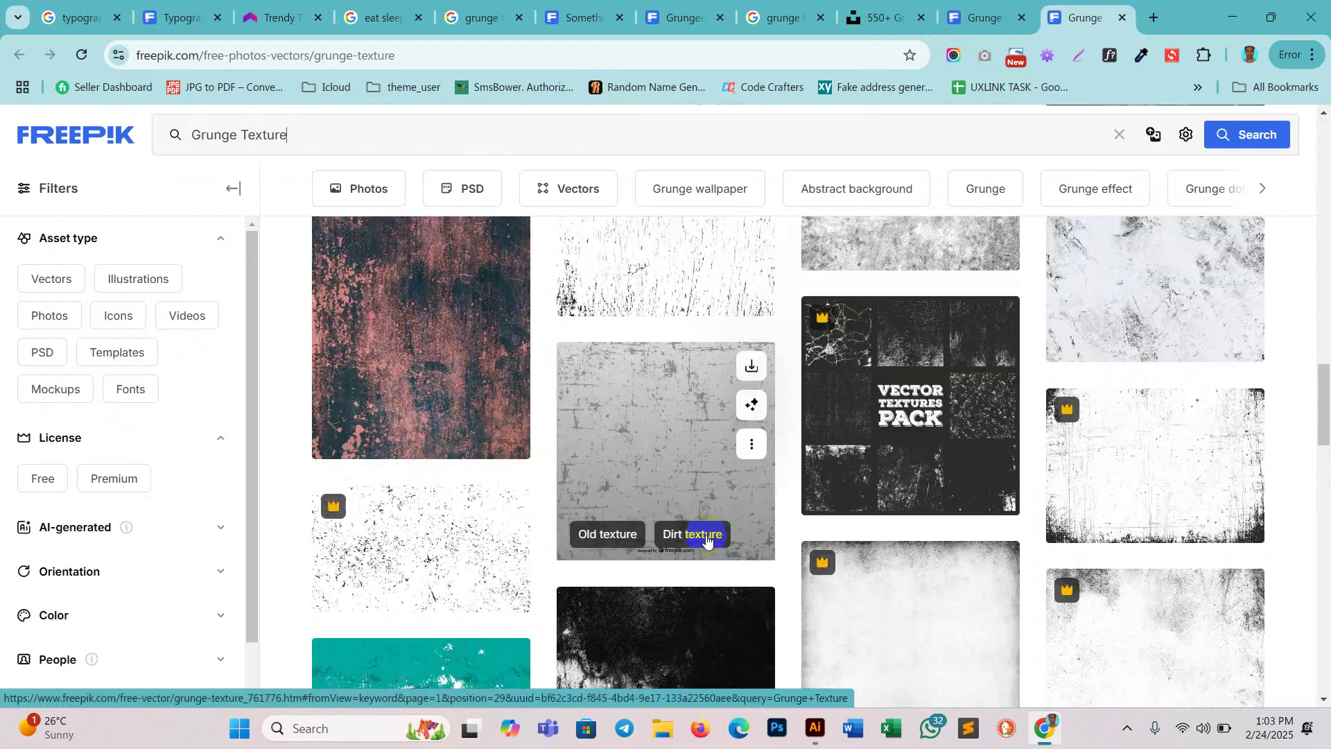
scroll(819, 592, "down", 9)
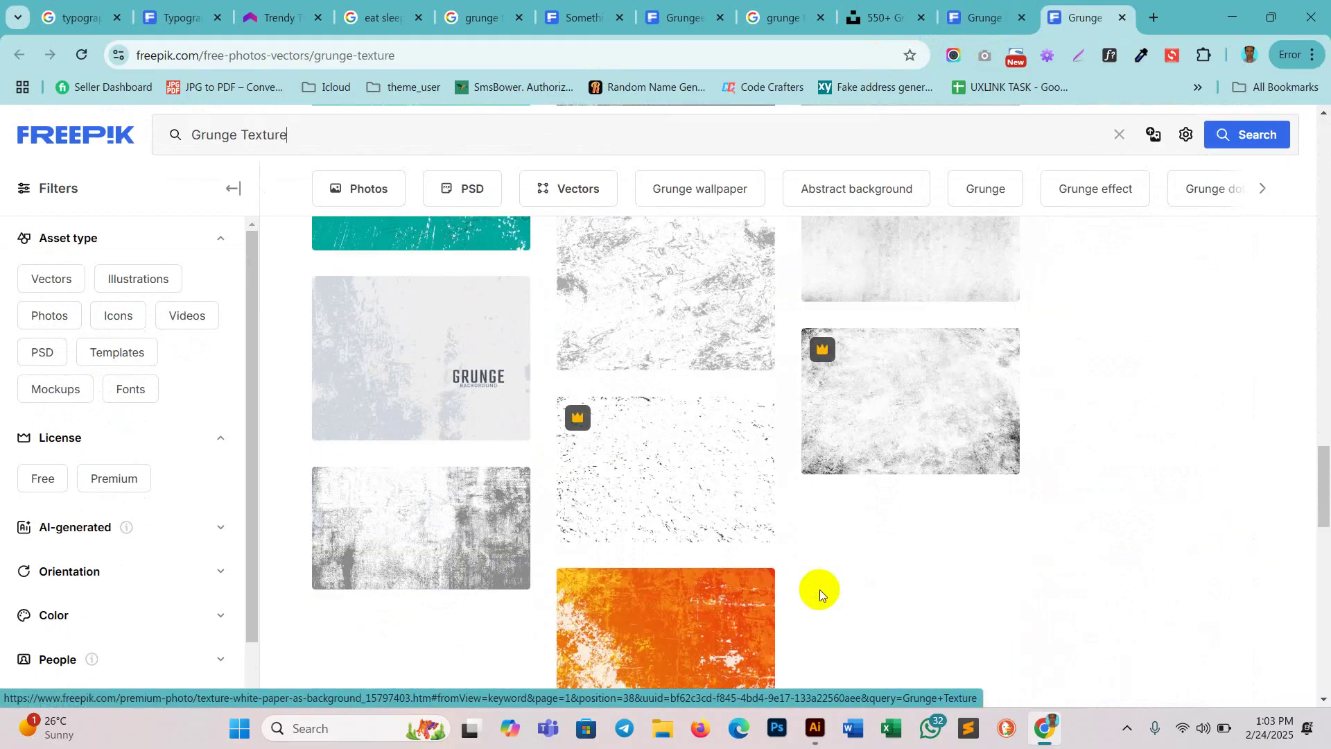
scroll(819, 589, "down", 11)
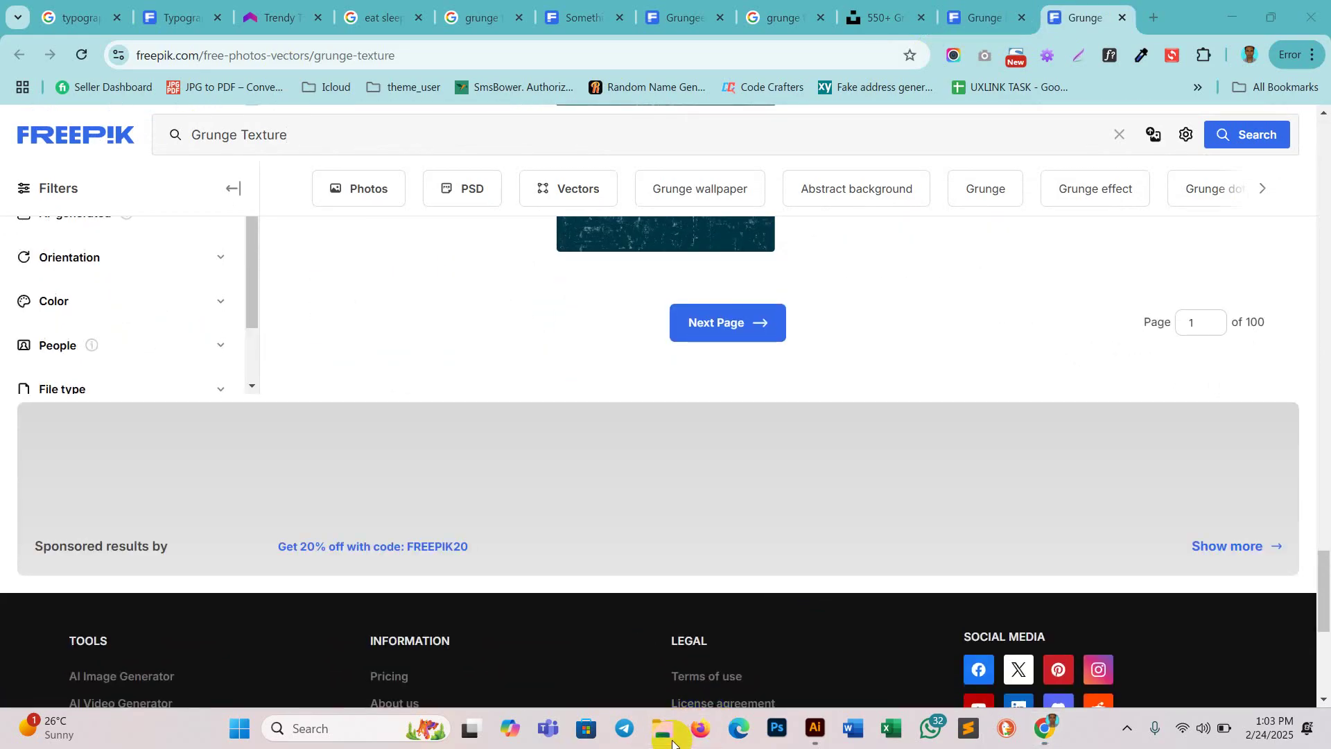
Step: Switch to File Explorer and open the flat-design-distressed-texture-background (1) folder under Local Disk (D:), ITVISION GD, Day-17
left_click(672, 744)
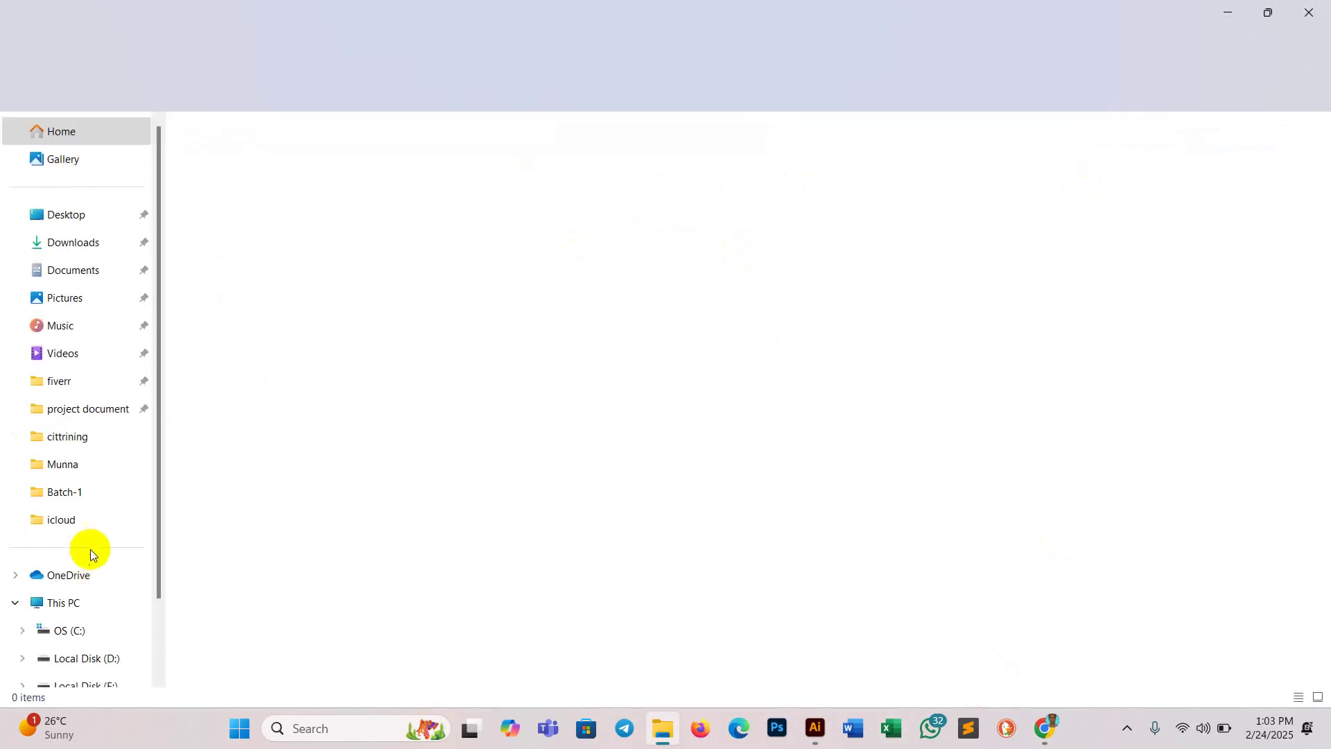
scroll(104, 606, "down", 2)
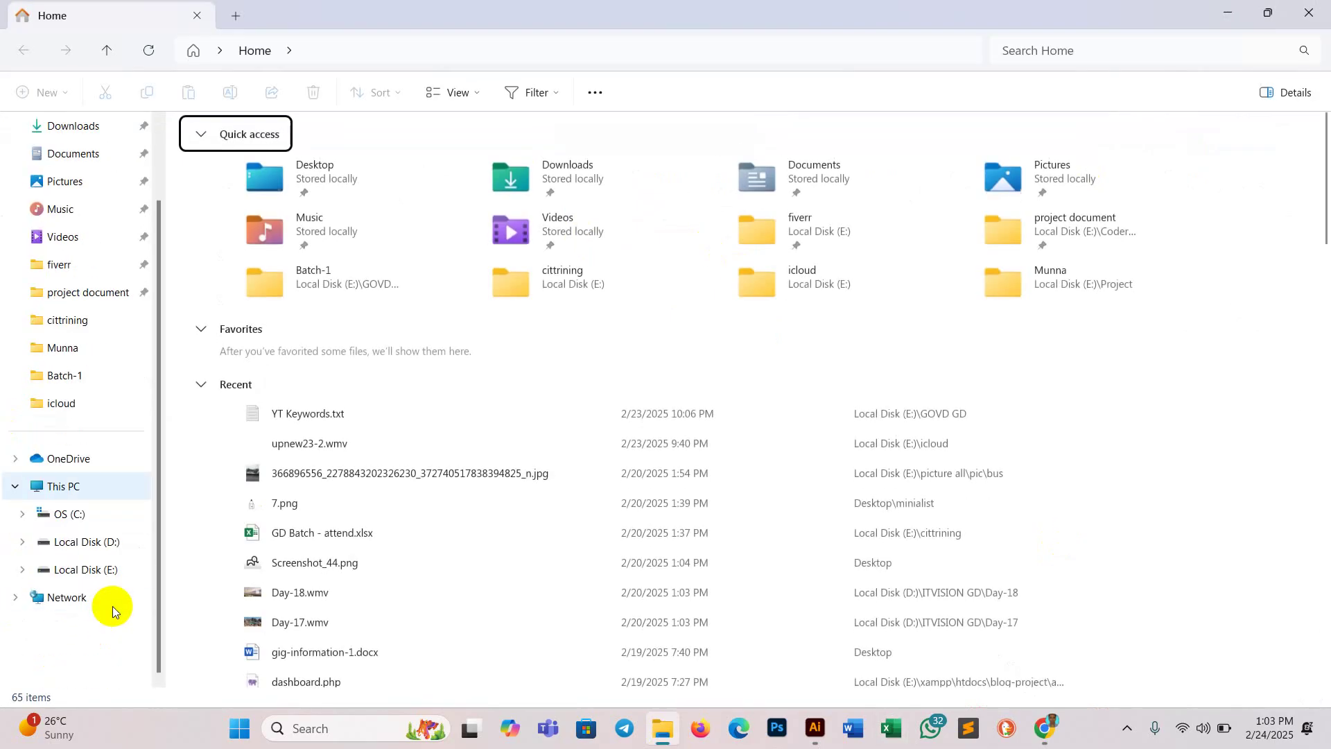
left_click(102, 575)
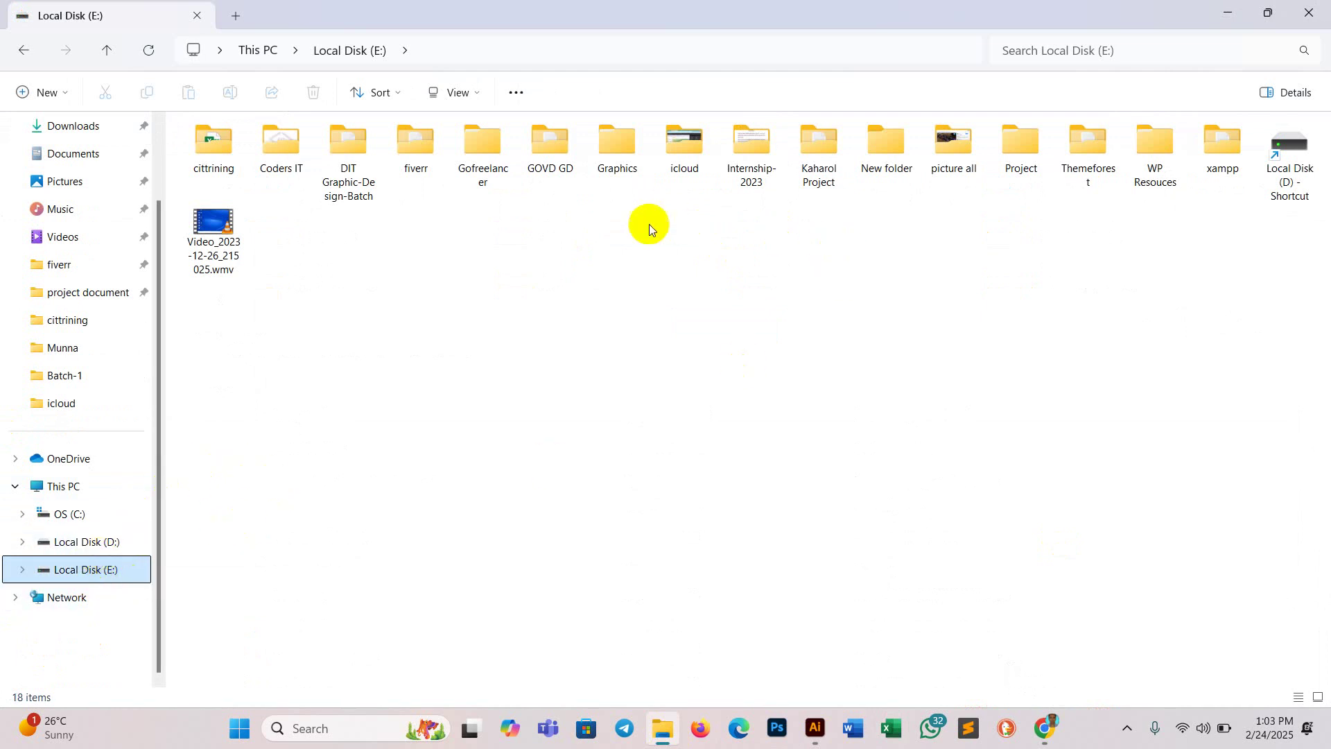
left_click(89, 541)
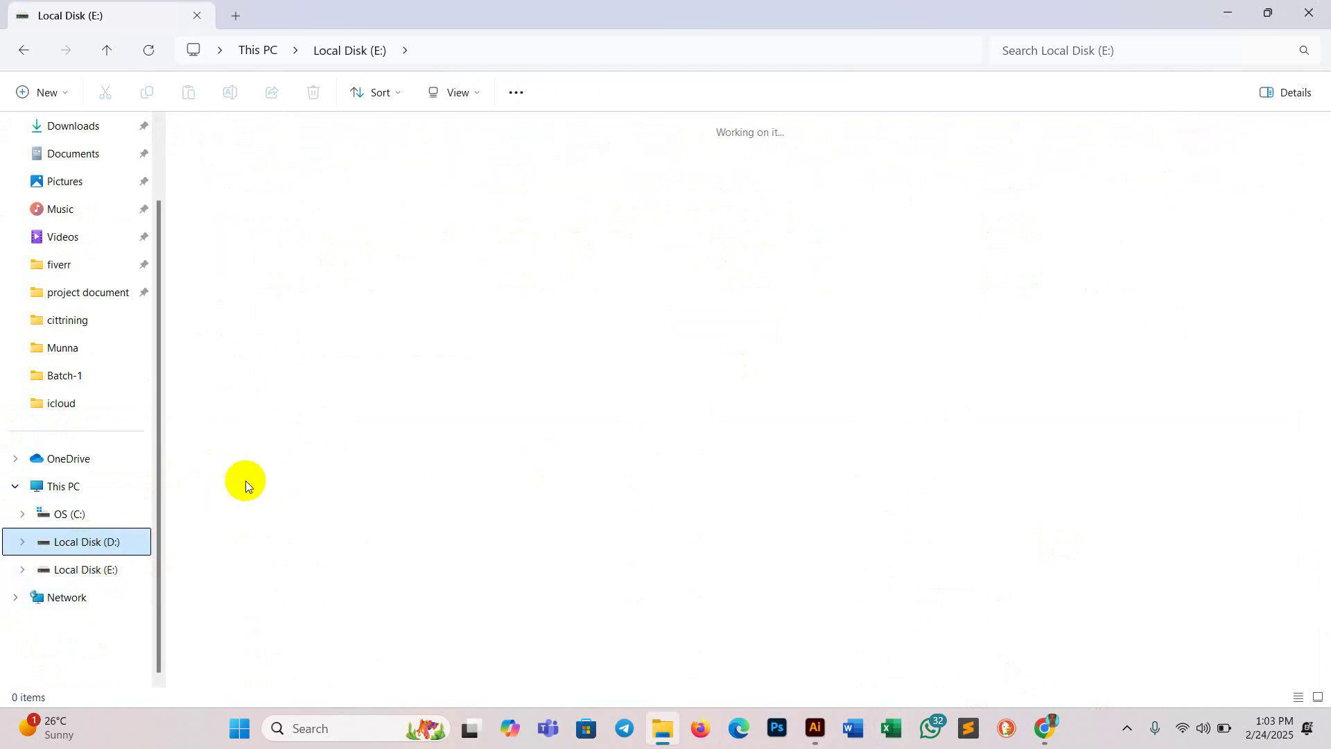
double_click(465, 176)
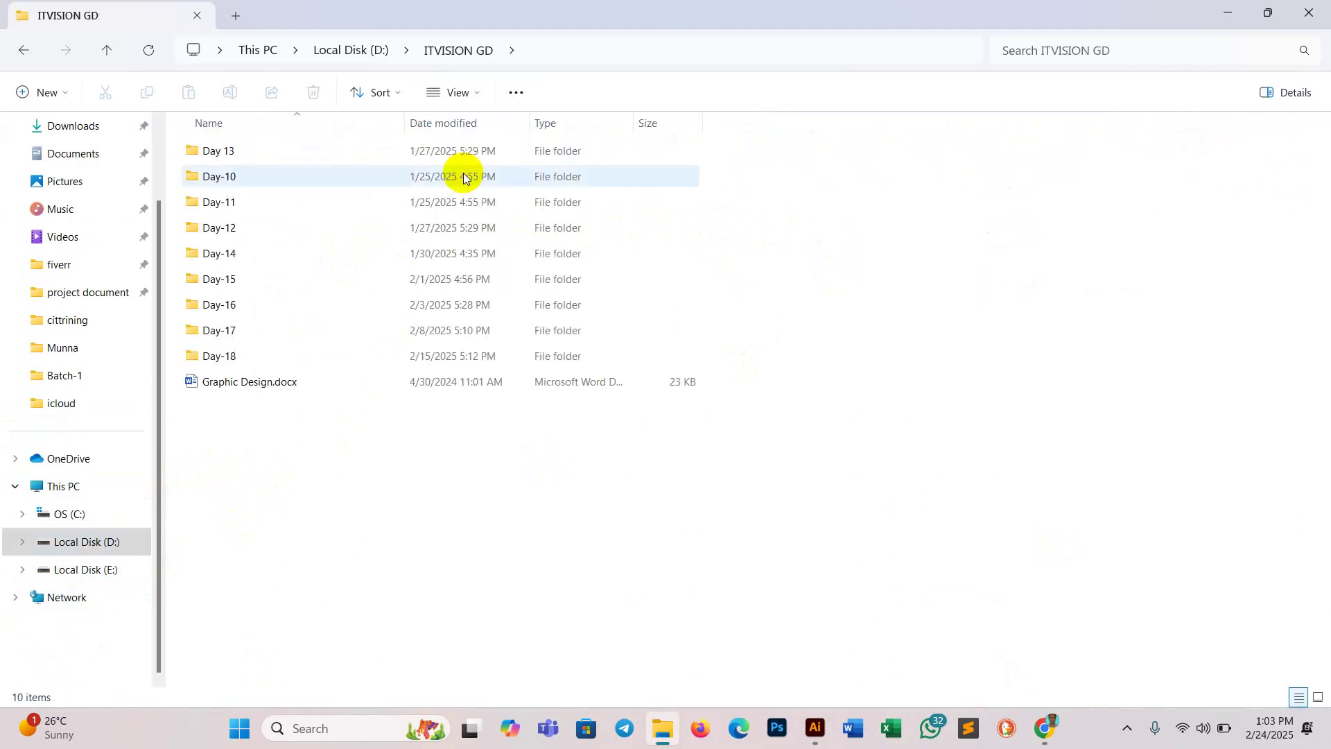
double_click(243, 337)
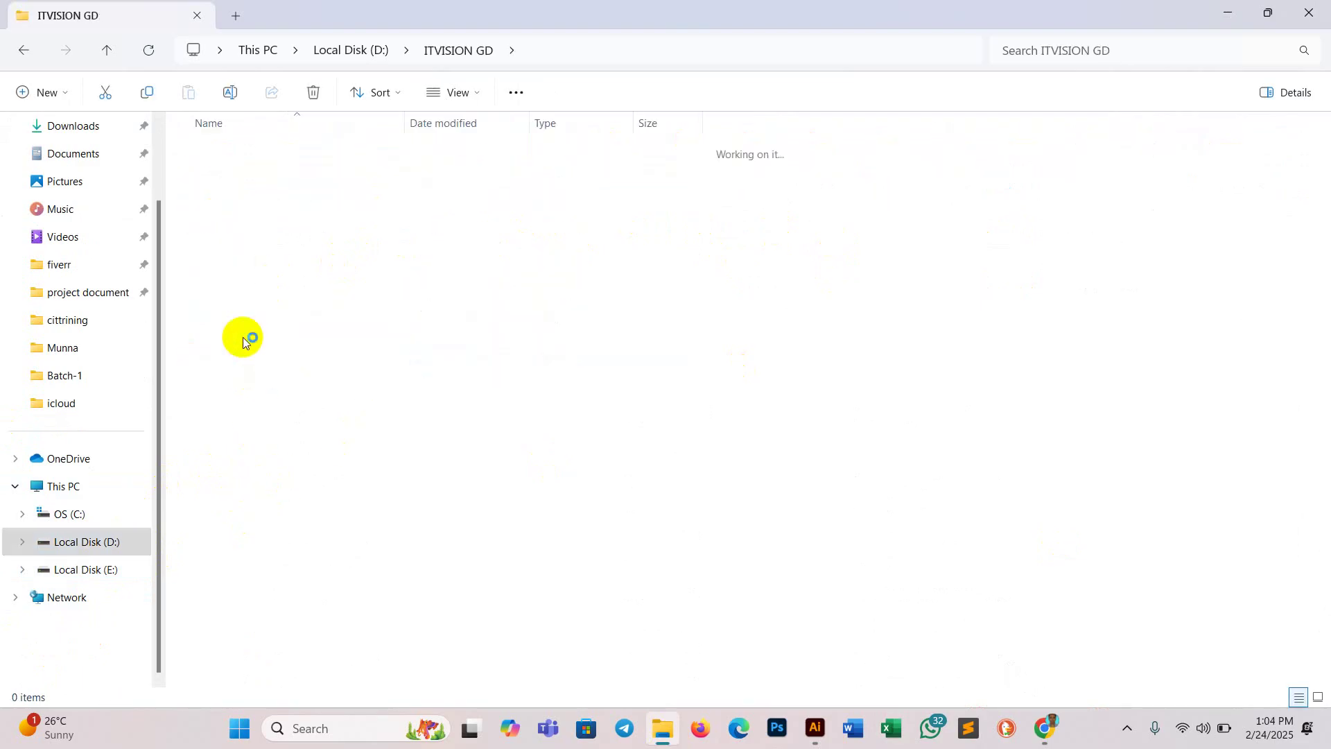
double_click(238, 182)
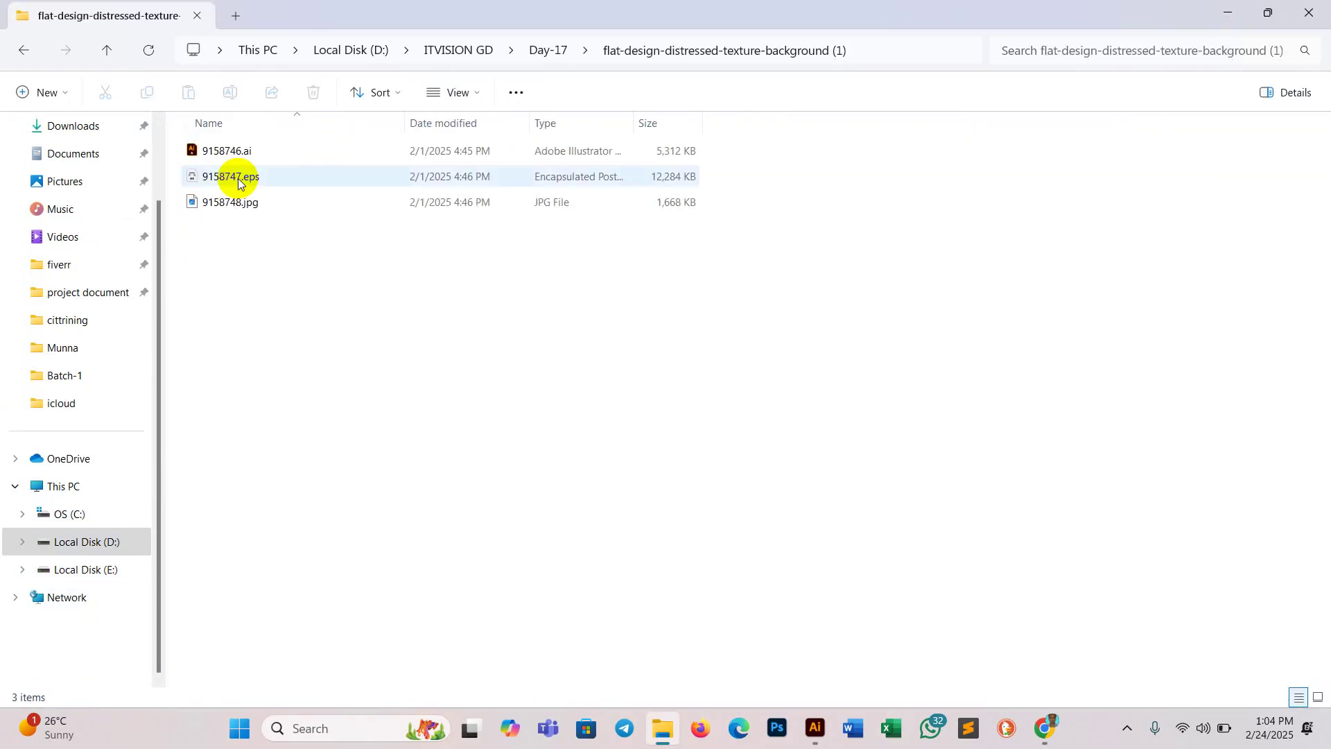
Step: Show the folder's files as extra large icons and copy 9158746.ai and 9158747.eps
left_click(484, 89)
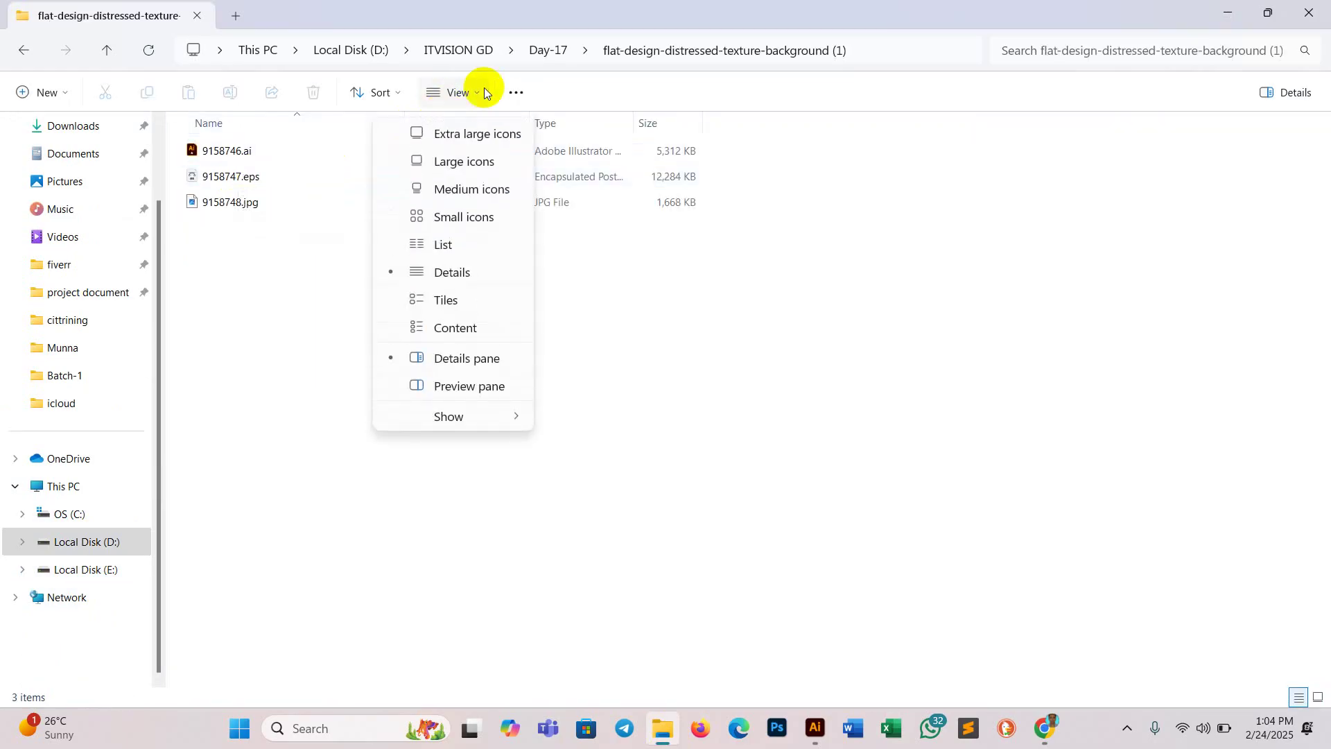
left_click(476, 133)
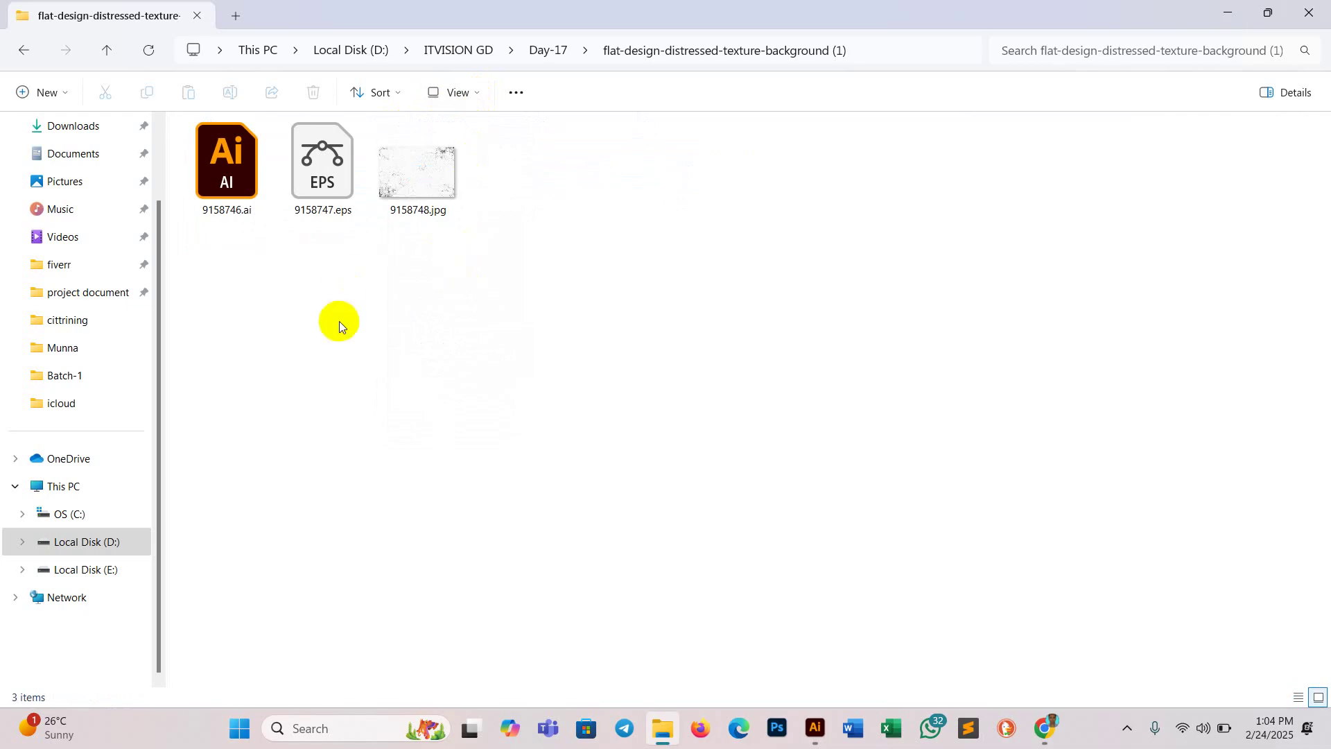
left_click_drag(328, 244, 183, 124)
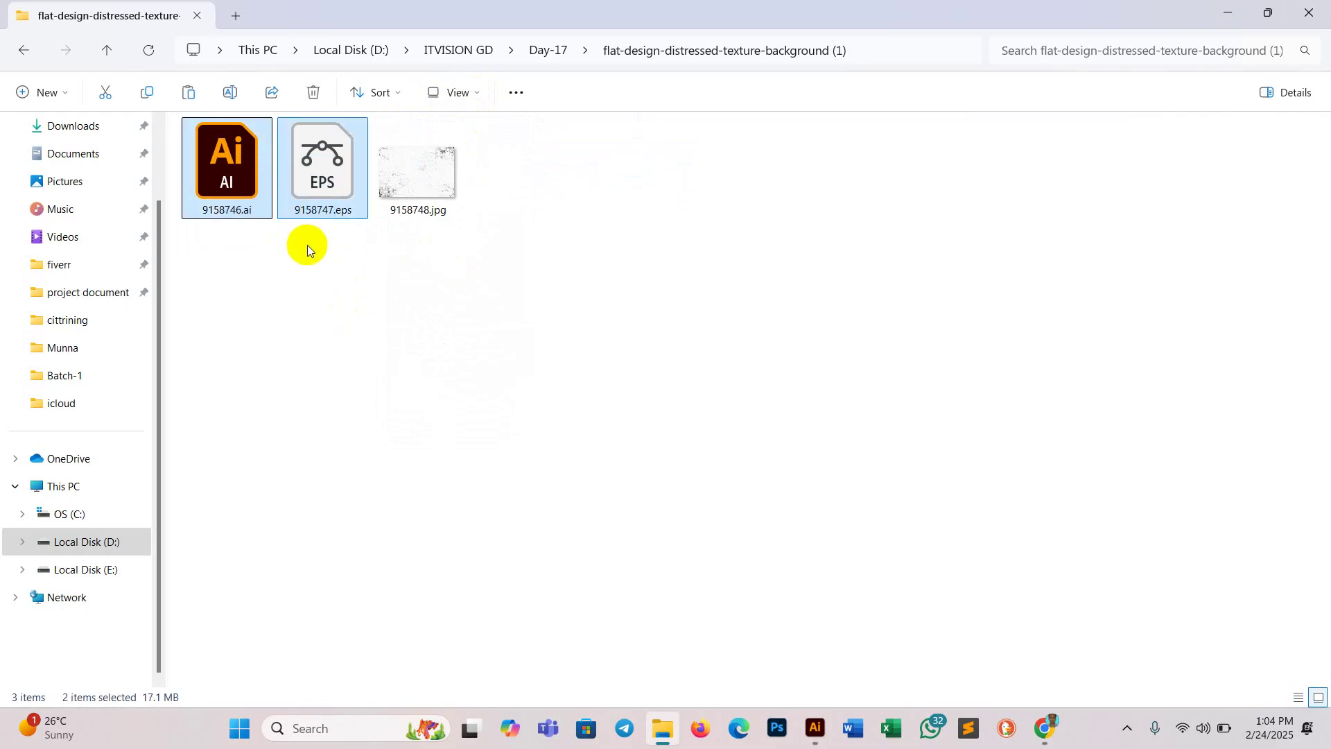
Step: Create a folder named Day-8 in the Batch-1 folder and open it
left_click(70, 376)
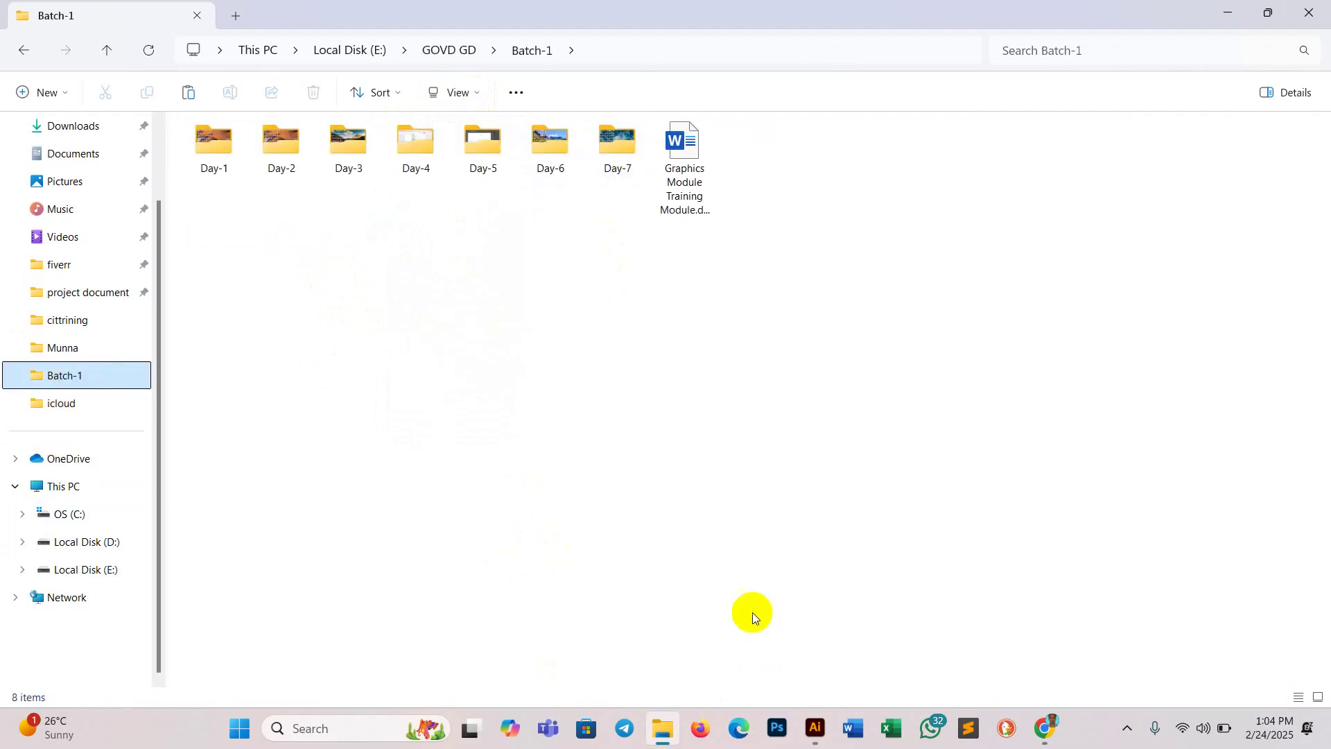
right_click(649, 588)
mouse_move(710, 473)
left_click(944, 226)
type("Day-8")
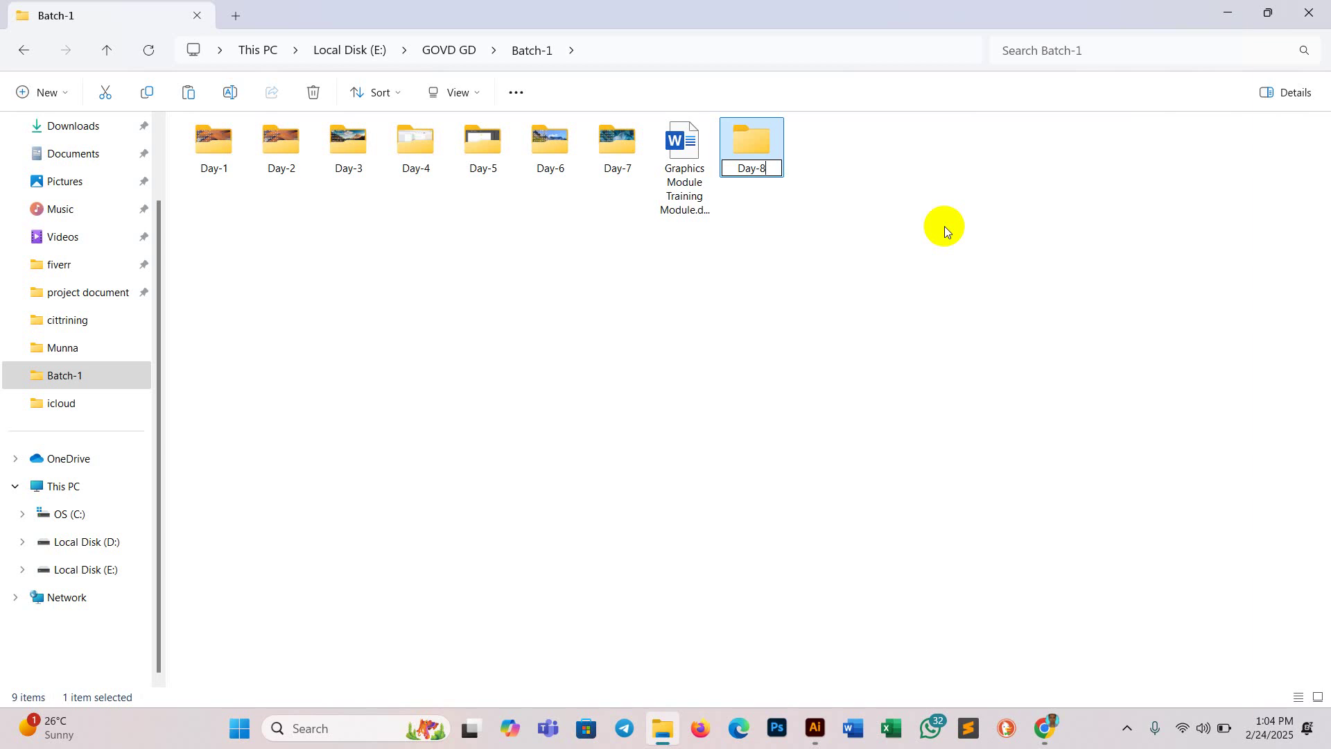
key("Return")
key("Return")
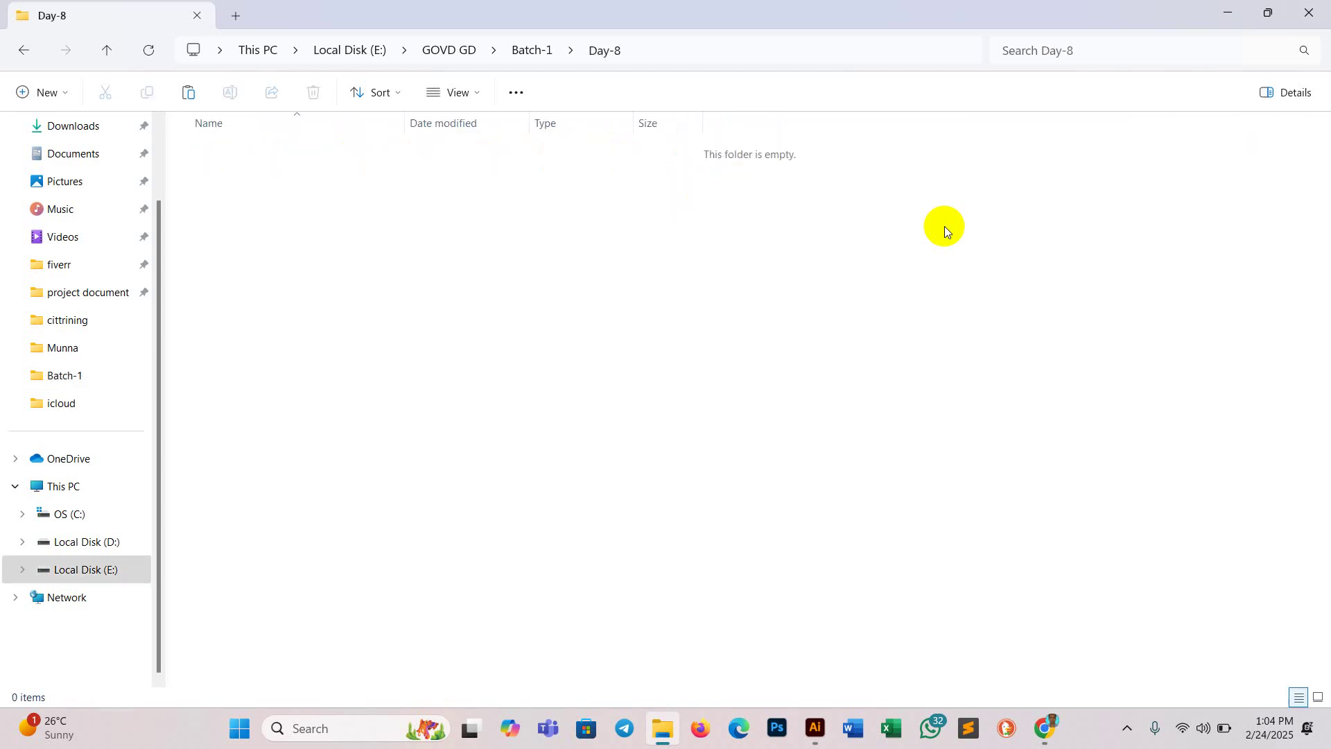
Step: Paste the two copied texture files into Day-8, open 9158746.ai in Illustrator and look over the texture
key("ctrl+v")
left_click(541, 326)
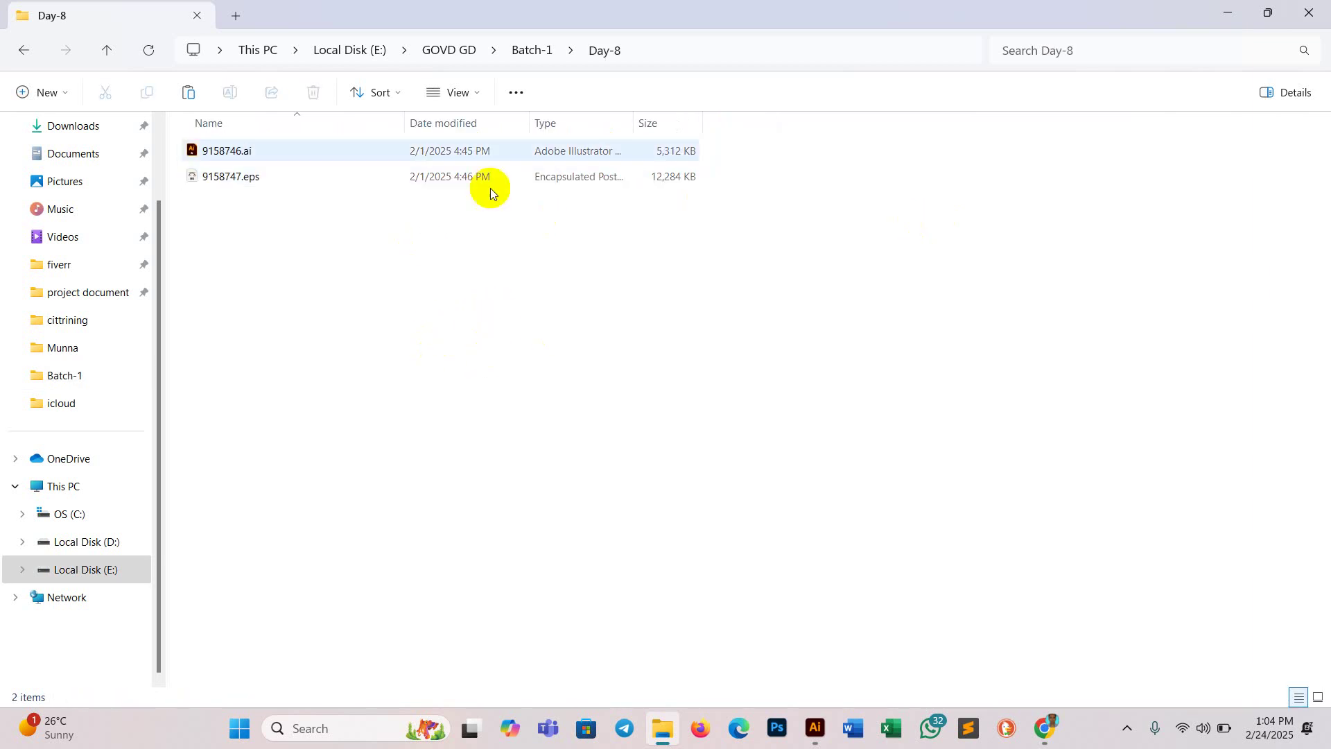
double_click(219, 151)
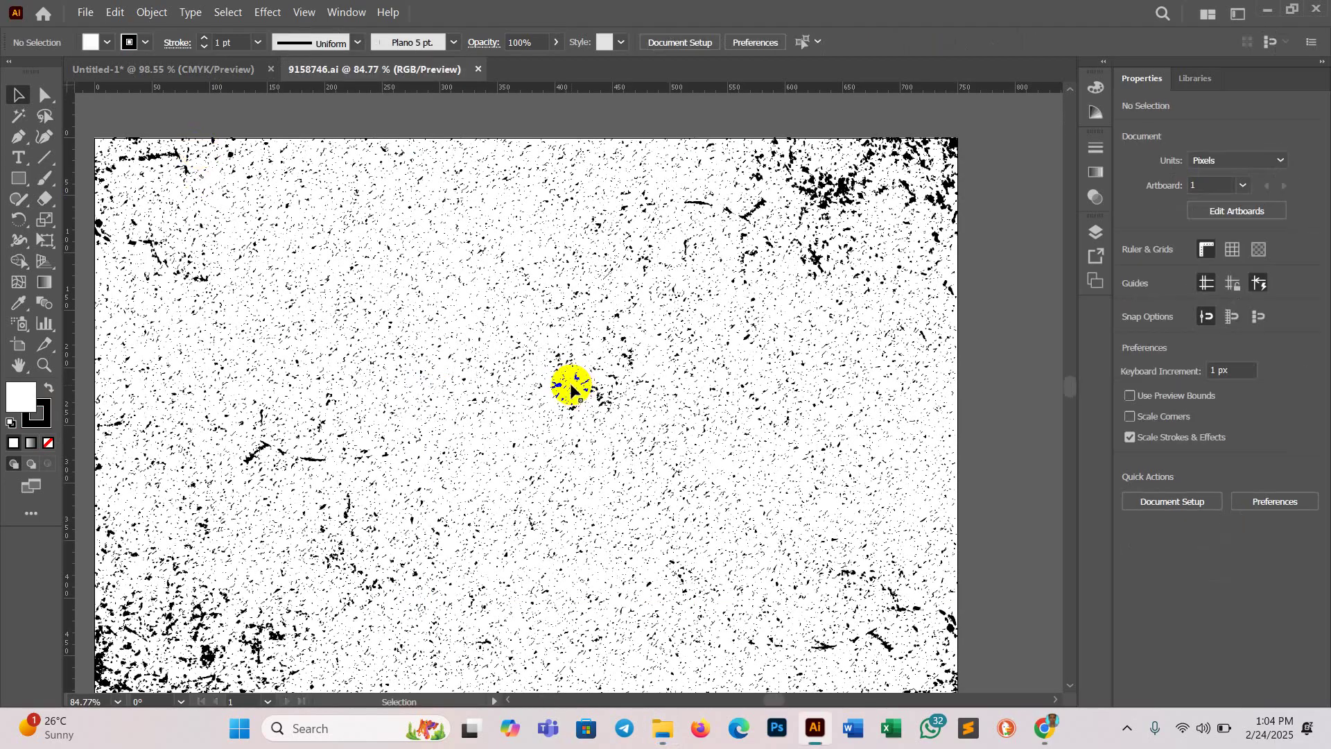
scroll(570, 563, "down", 1)
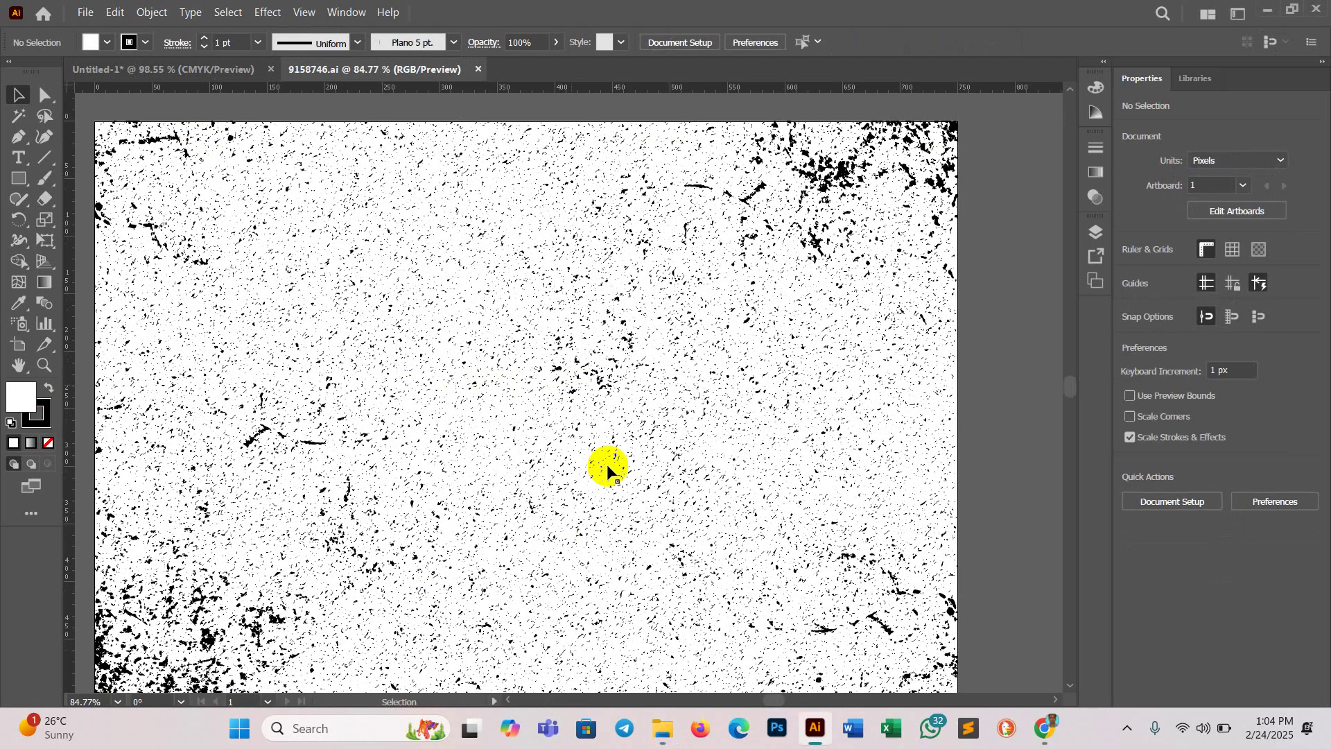
scroll(606, 464, "down", 3)
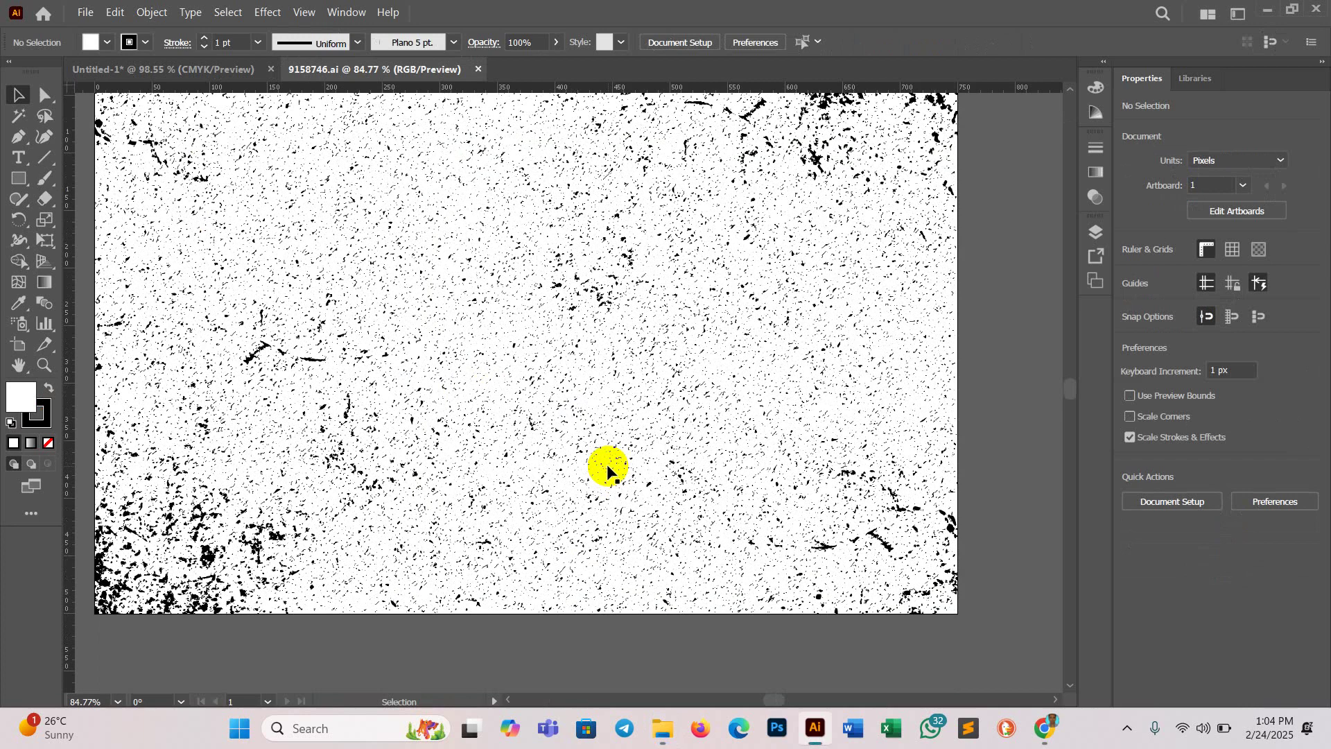
scroll(607, 472, "up", 3)
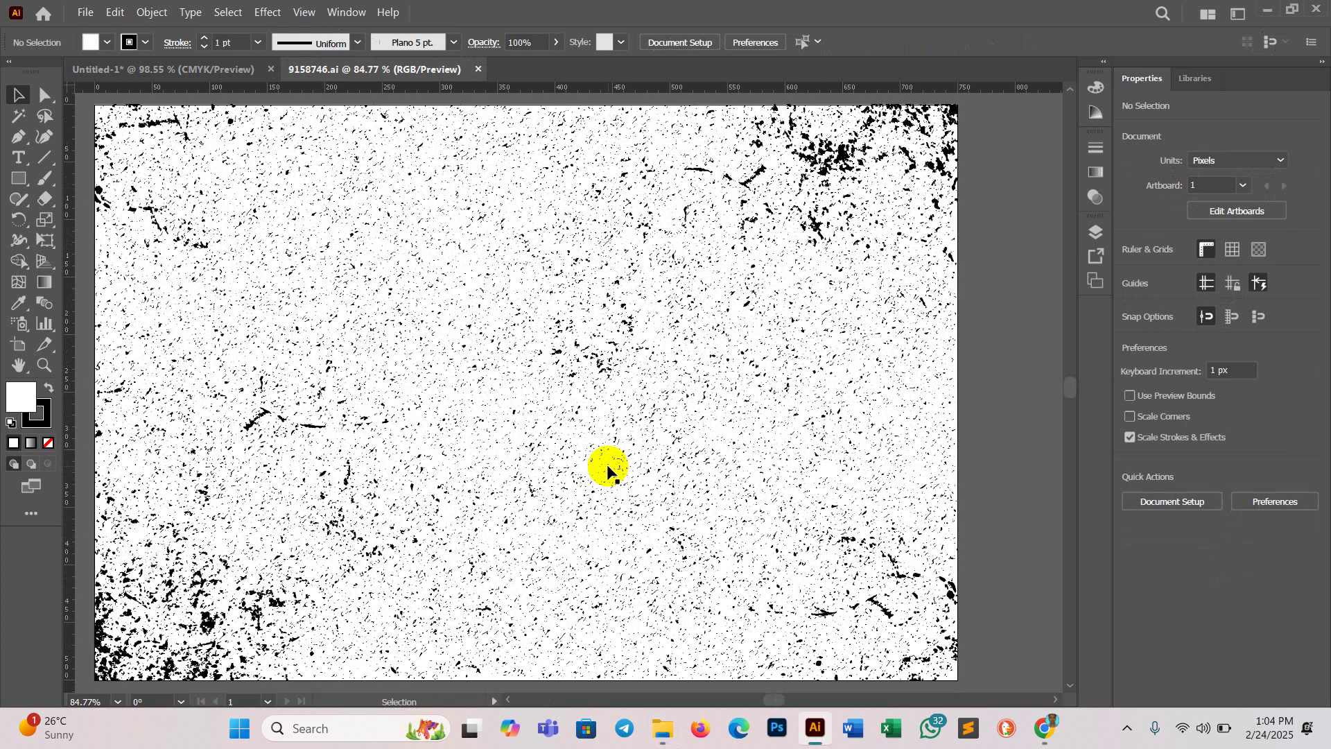
Step: Copy the black speckle texture group from 9158746.ai into Untitled-1 and move the reference image slightly farther from the artboard
left_click(471, 353)
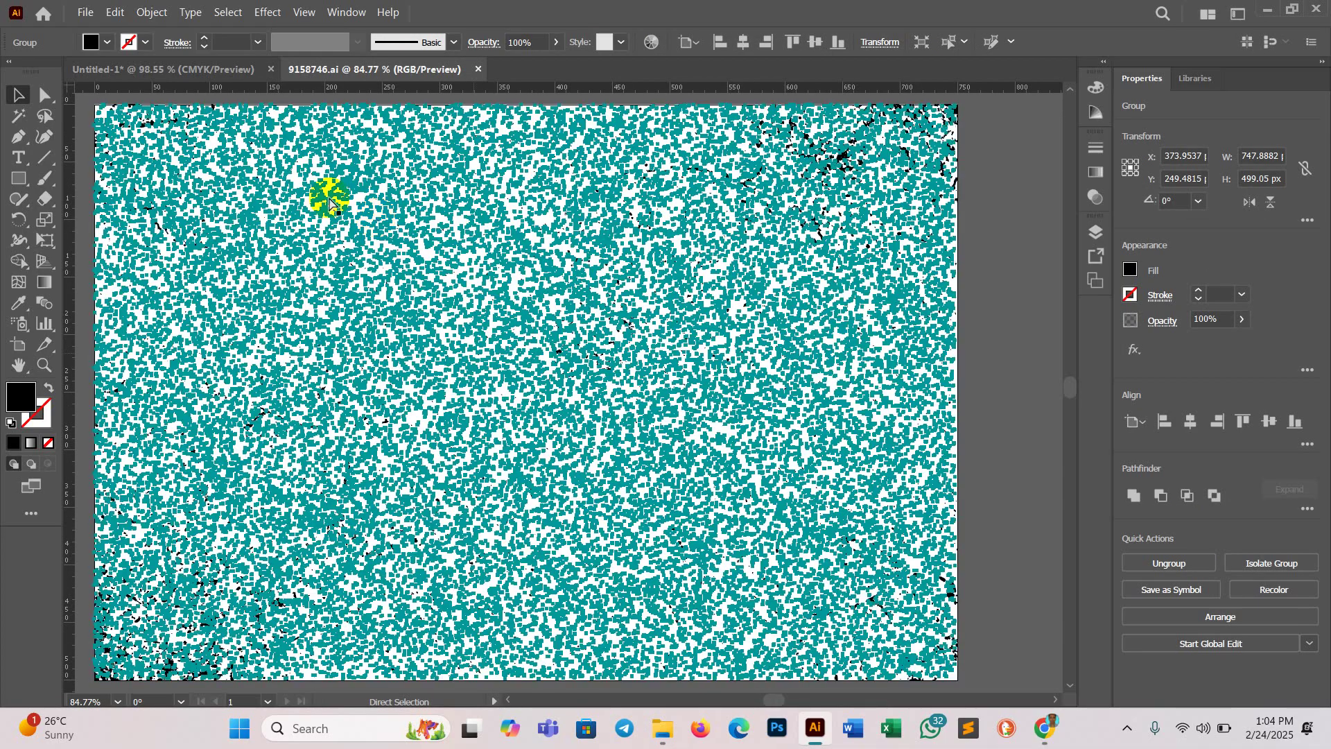
left_click(199, 72)
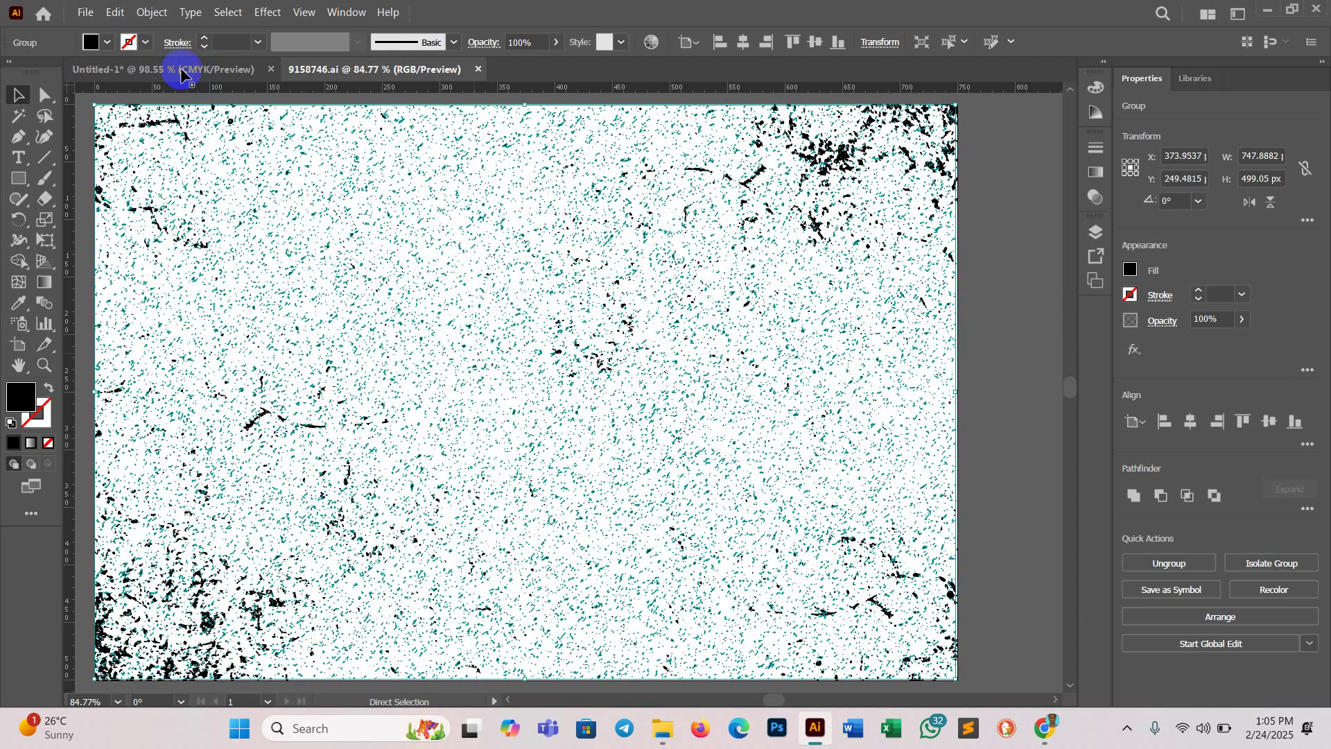
left_click(182, 74)
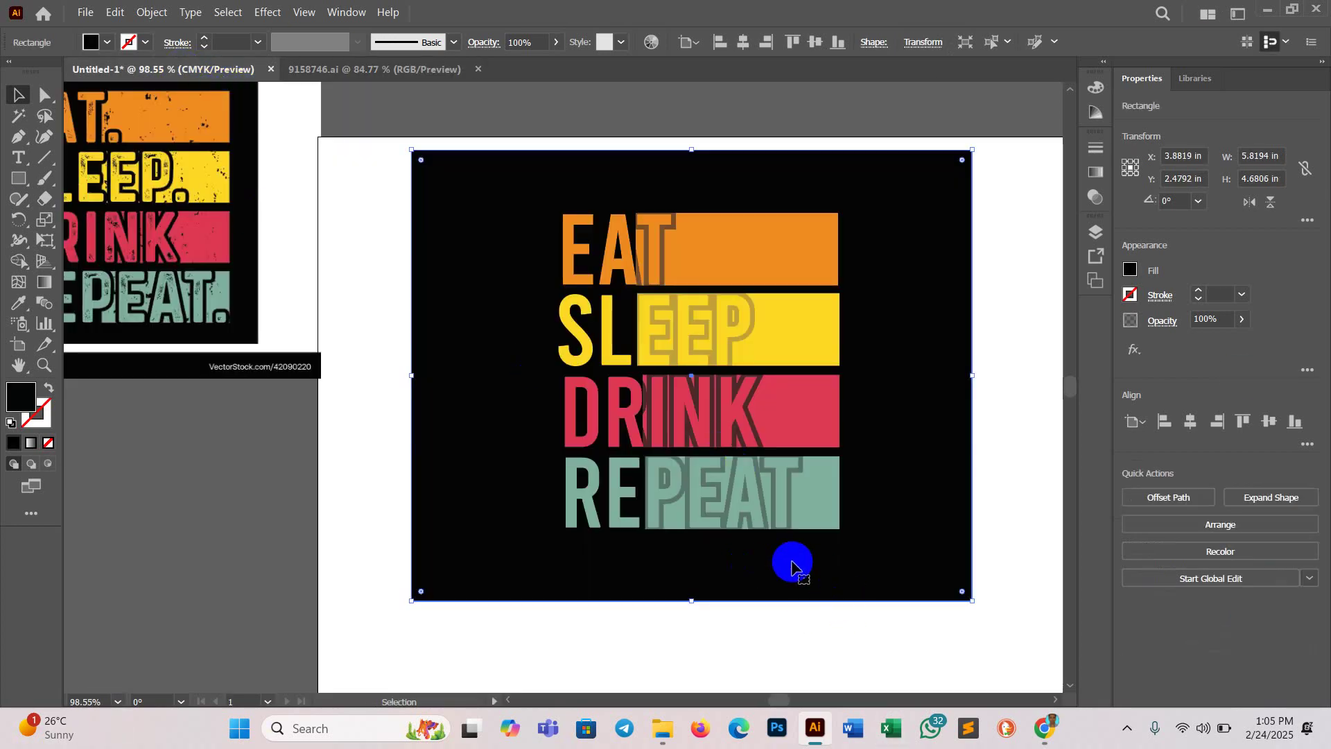
left_click_drag(196, 244, 139, 249)
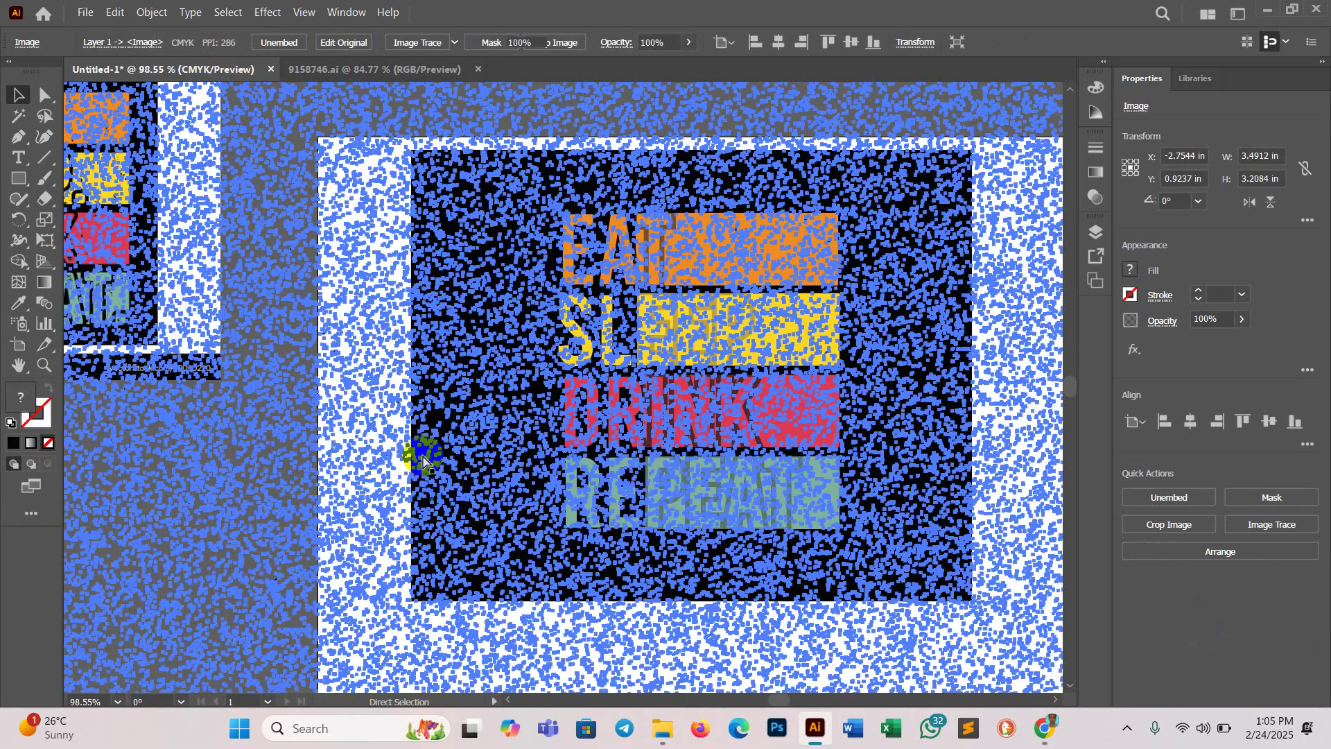
Step: Scale the pasted texture group down to about 4.75 by 3.17 in over the lettering
left_click(424, 459)
left_click_drag(310, 293, 602, 427)
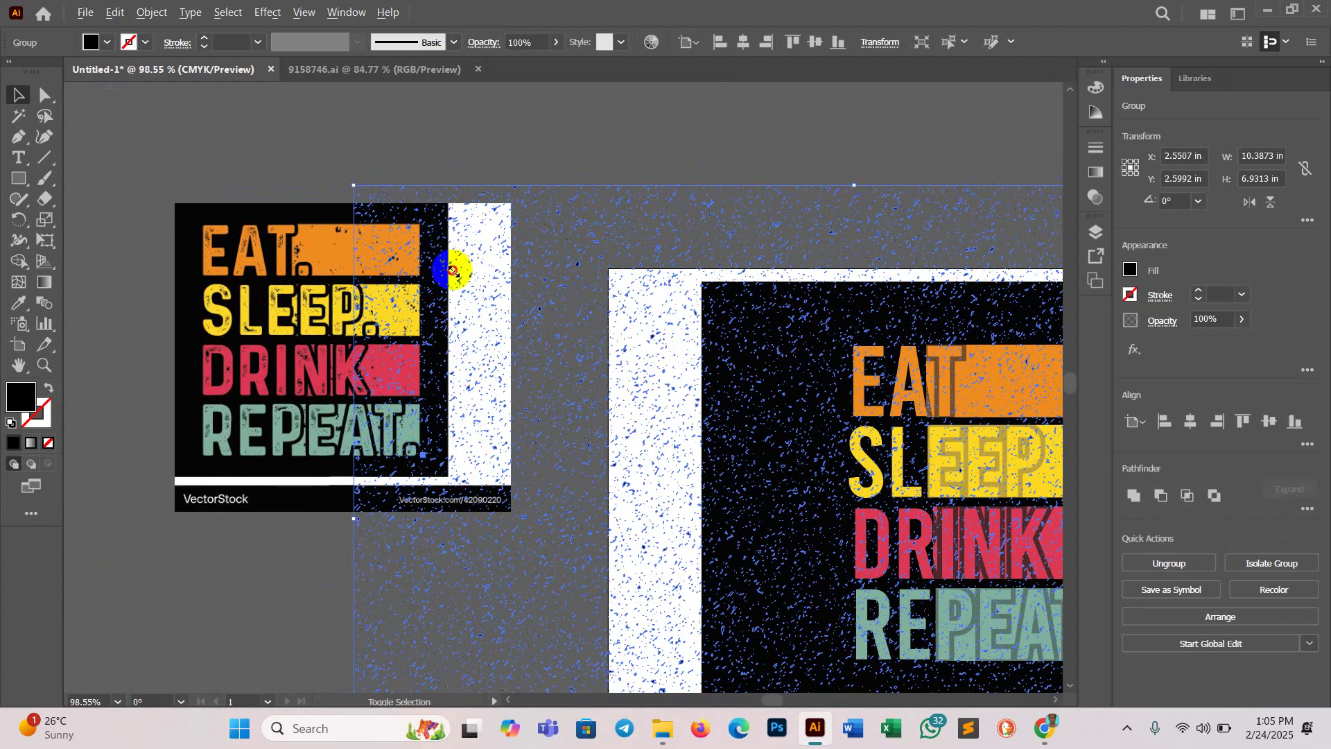
left_click(601, 366)
left_click_drag(601, 366, 384, 261)
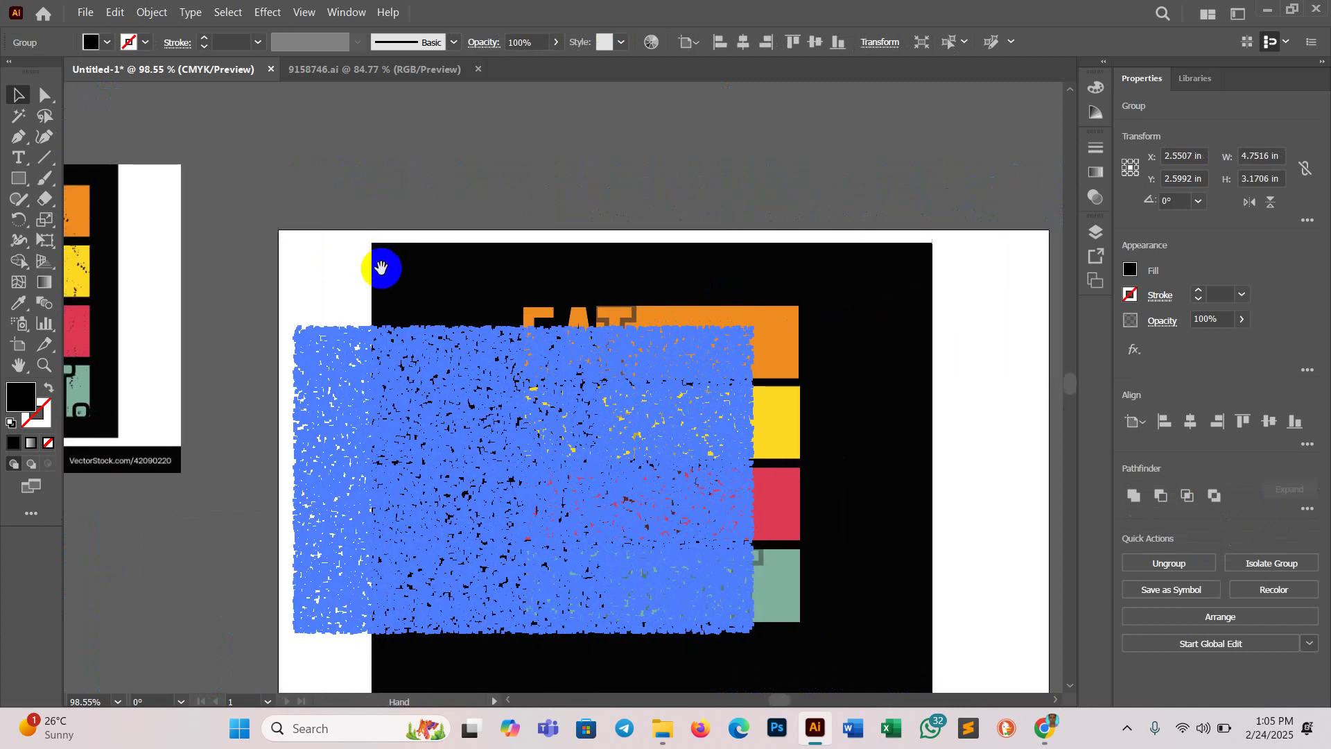
Step: Delete the black background rectangle behind the EAT SLEEP DRINK REPEAT lettering
left_click(878, 340)
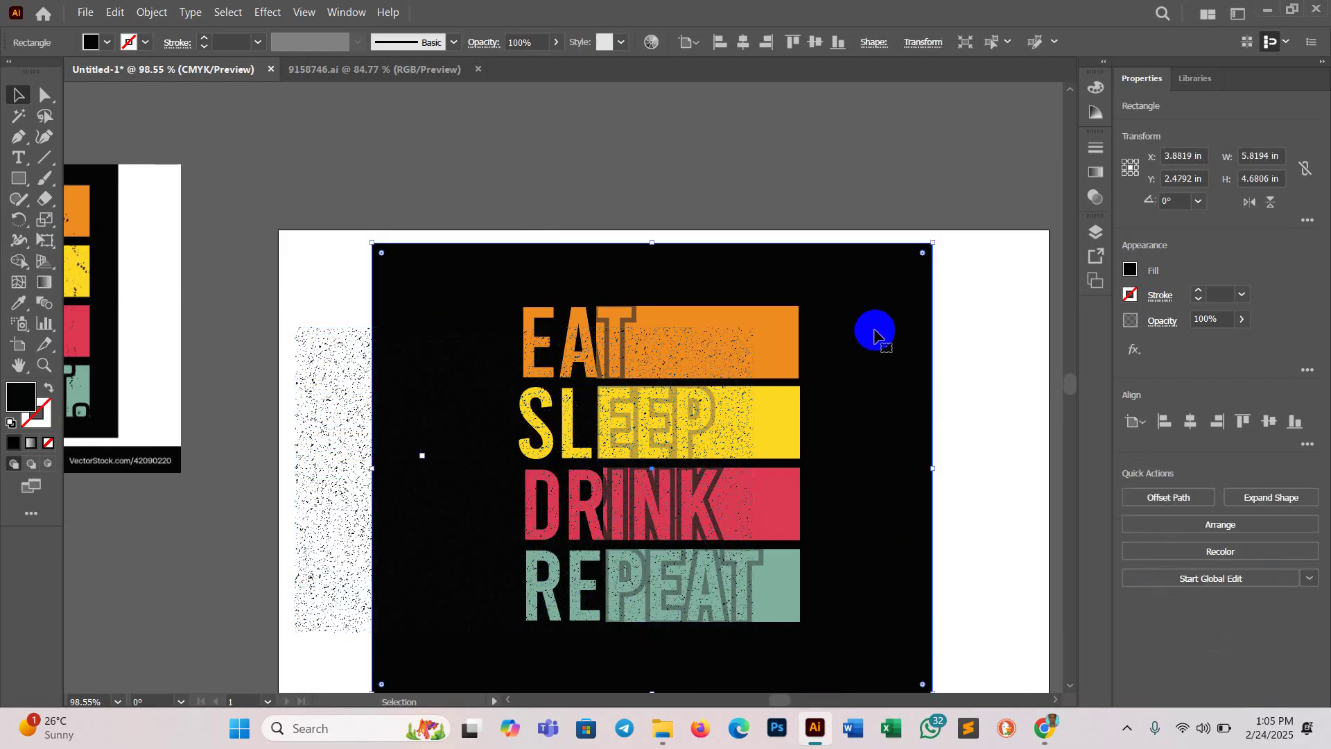
key("Delete")
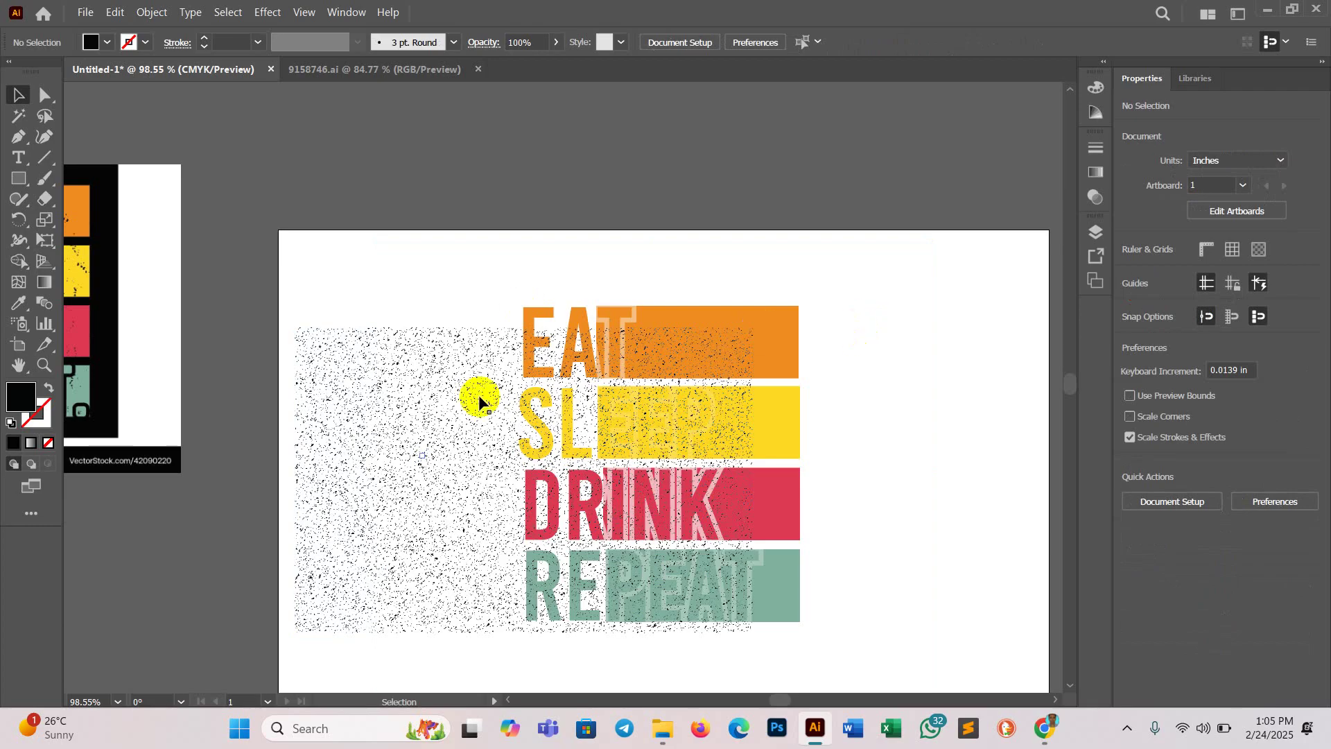
Step: Stretch the black speckle texture group to about 4.04 by 3.85 in so it covers the whole EAT SLEEP DRINK REPEAT lettering
left_click(438, 420)
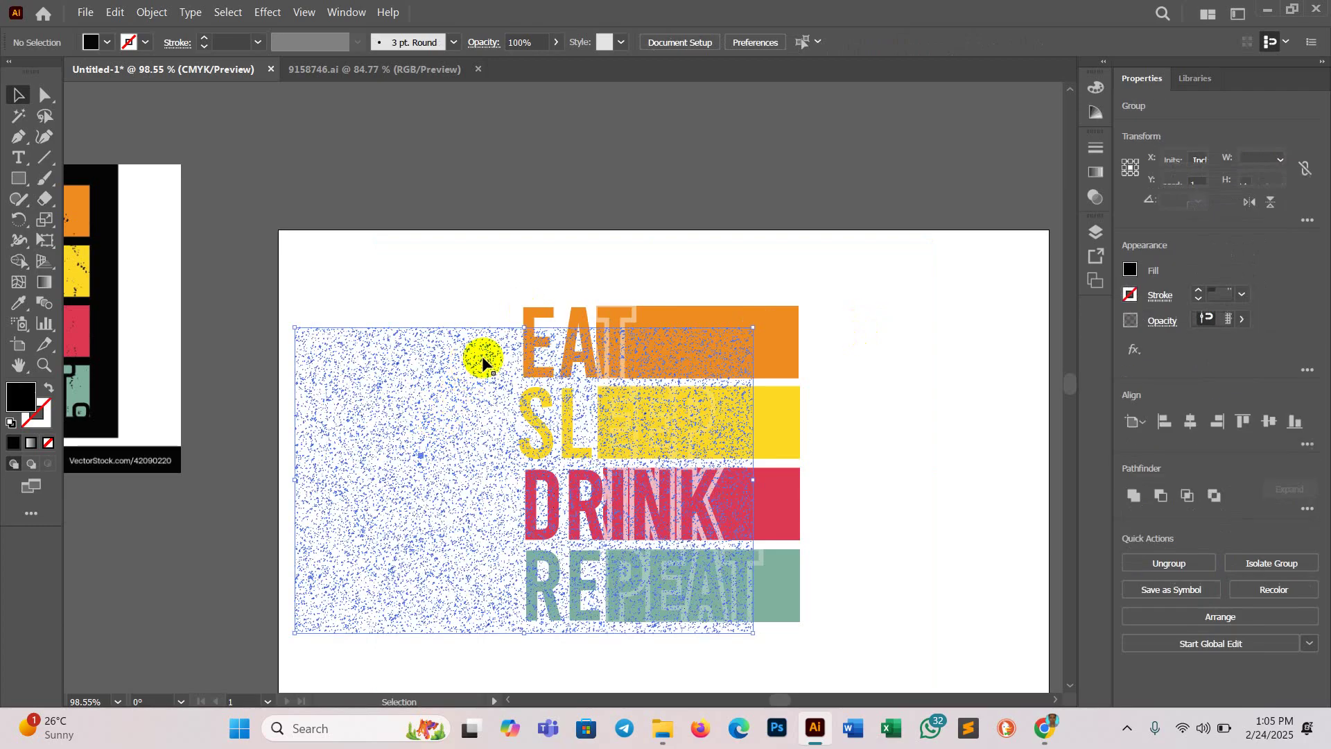
left_click_drag(518, 337, 523, 273)
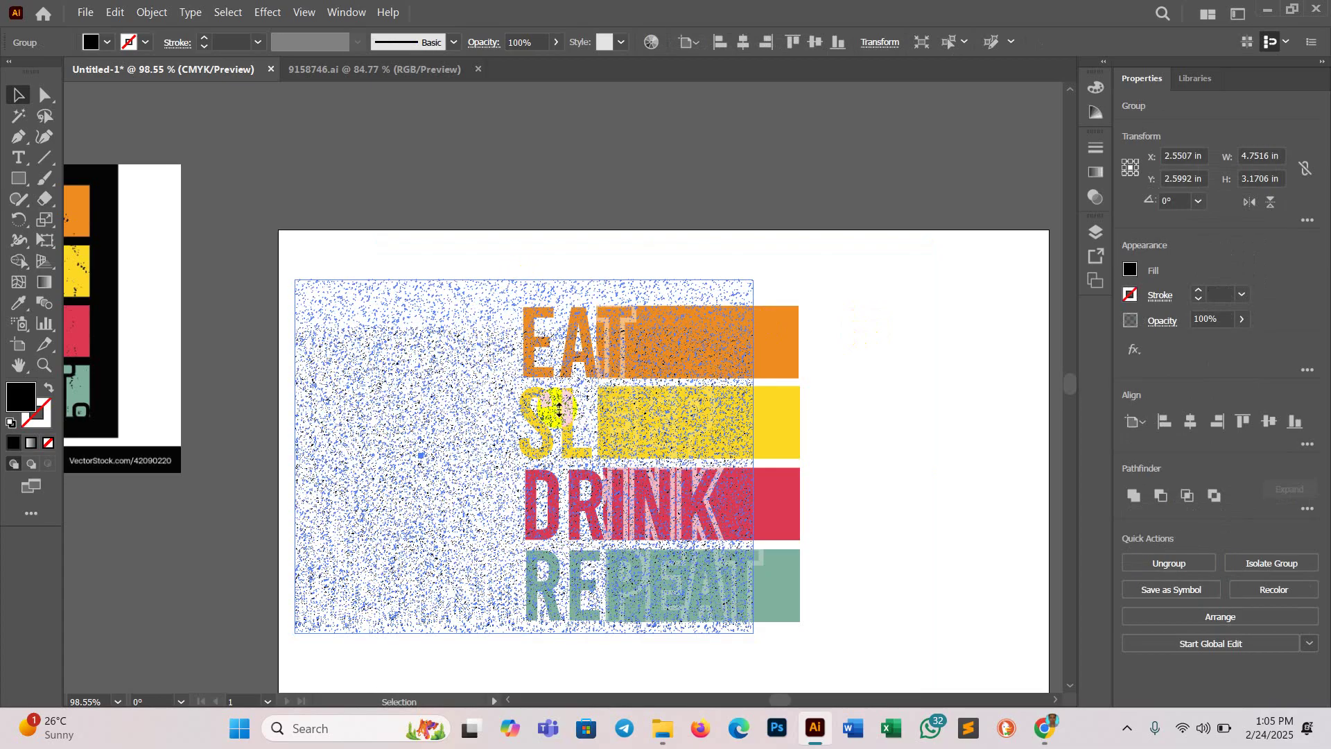
scroll(554, 406, "down", 3)
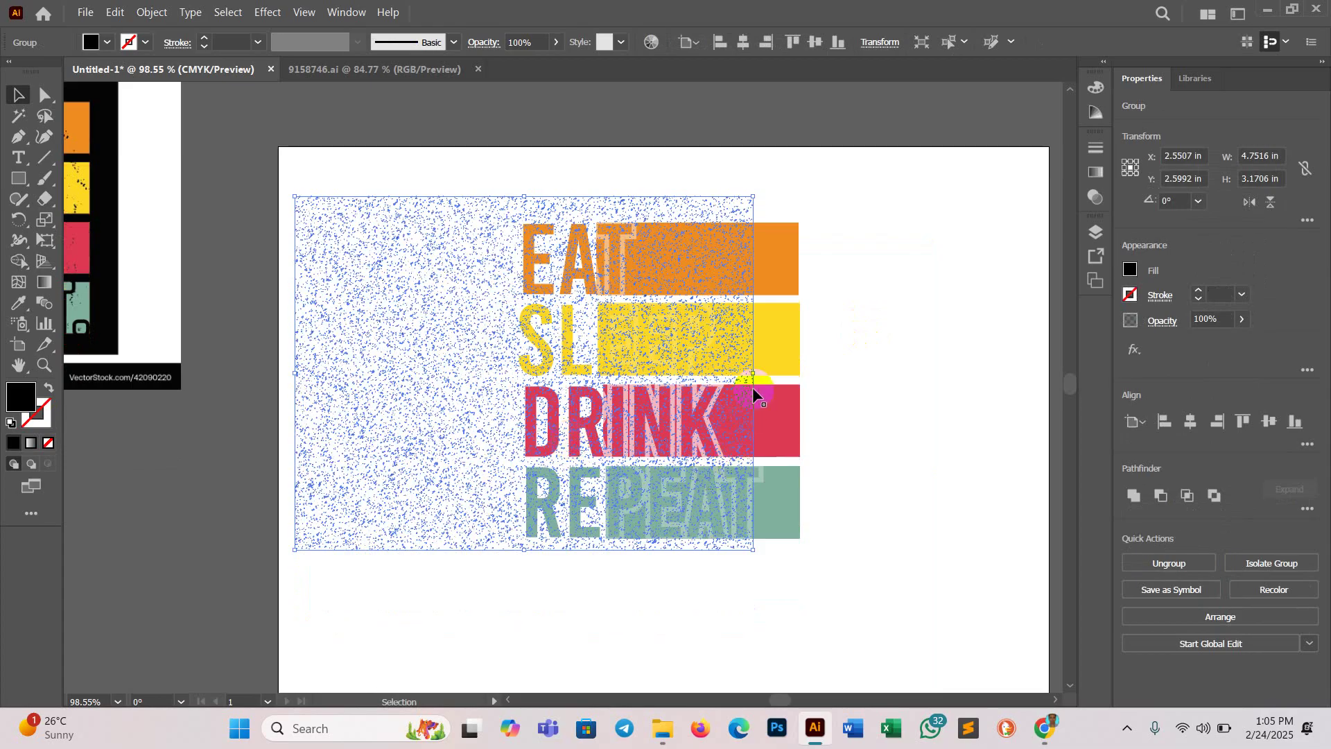
left_click_drag(755, 375, 864, 371)
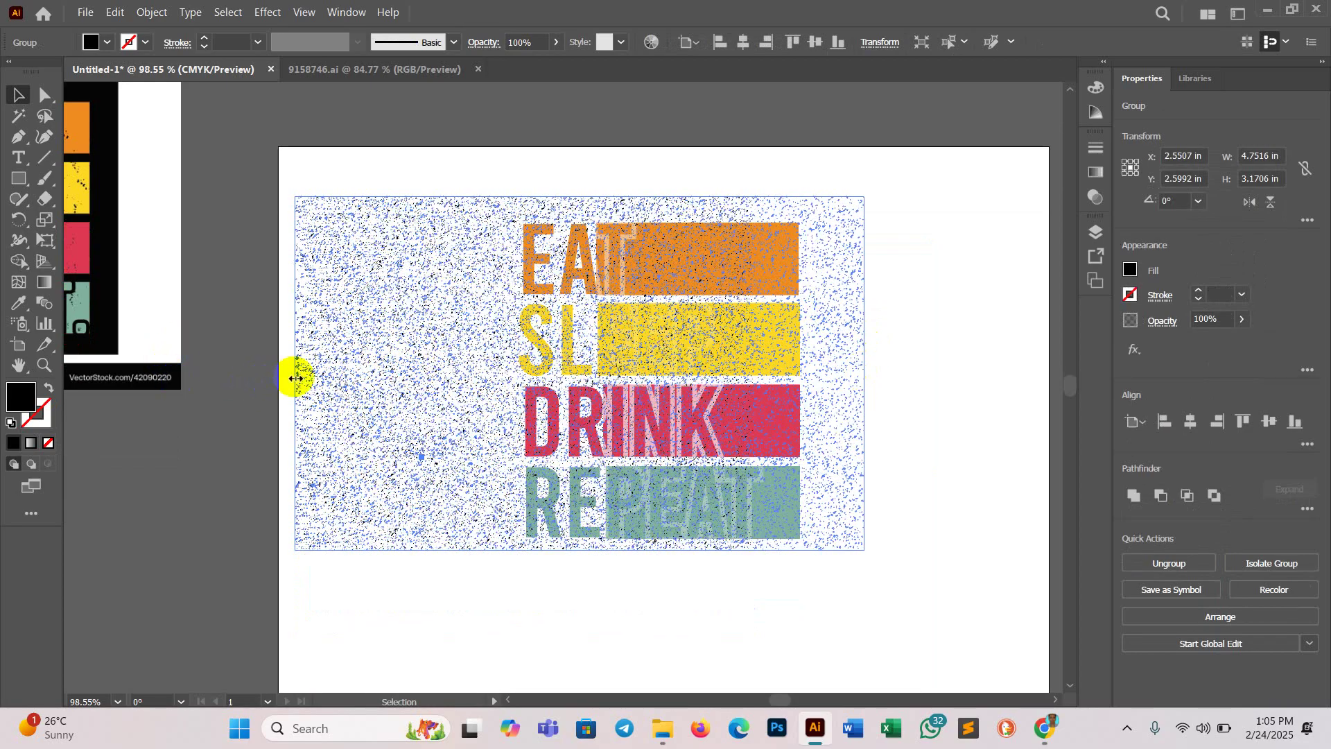
left_click_drag(297, 366, 470, 381)
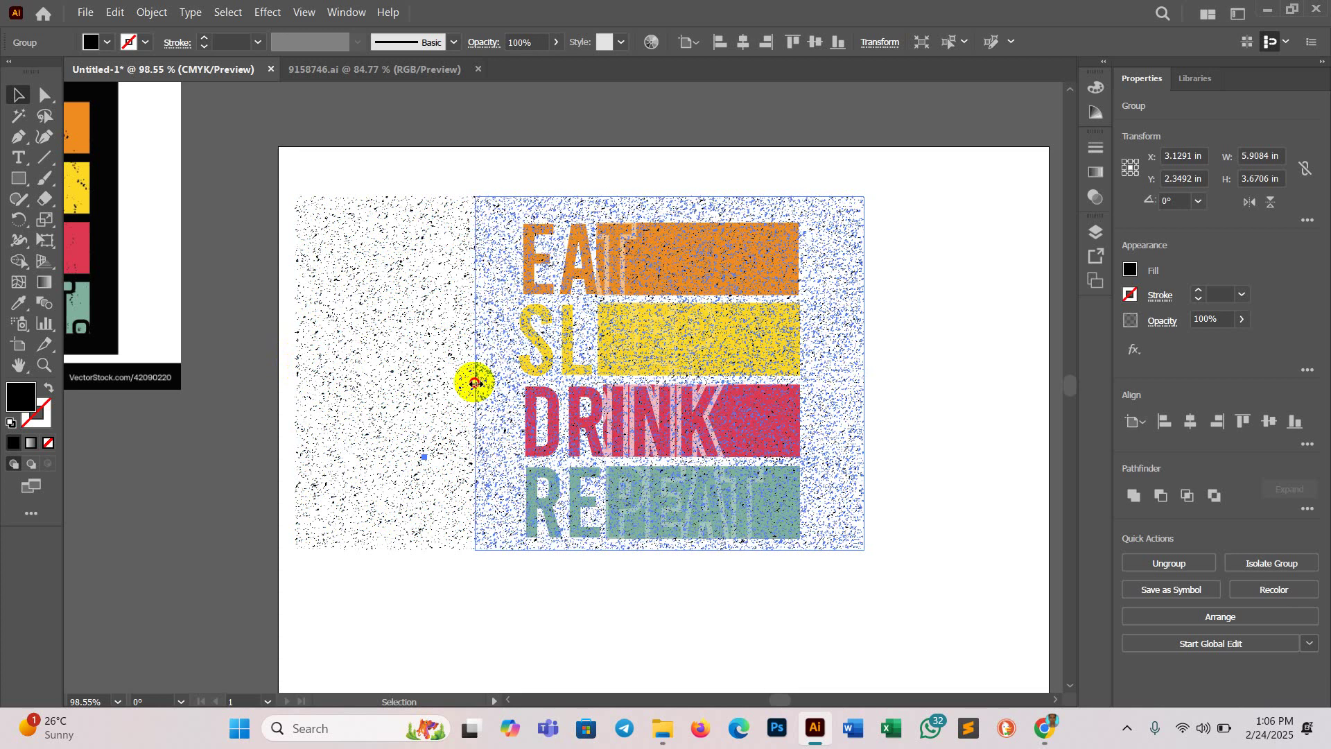
left_click(635, 520)
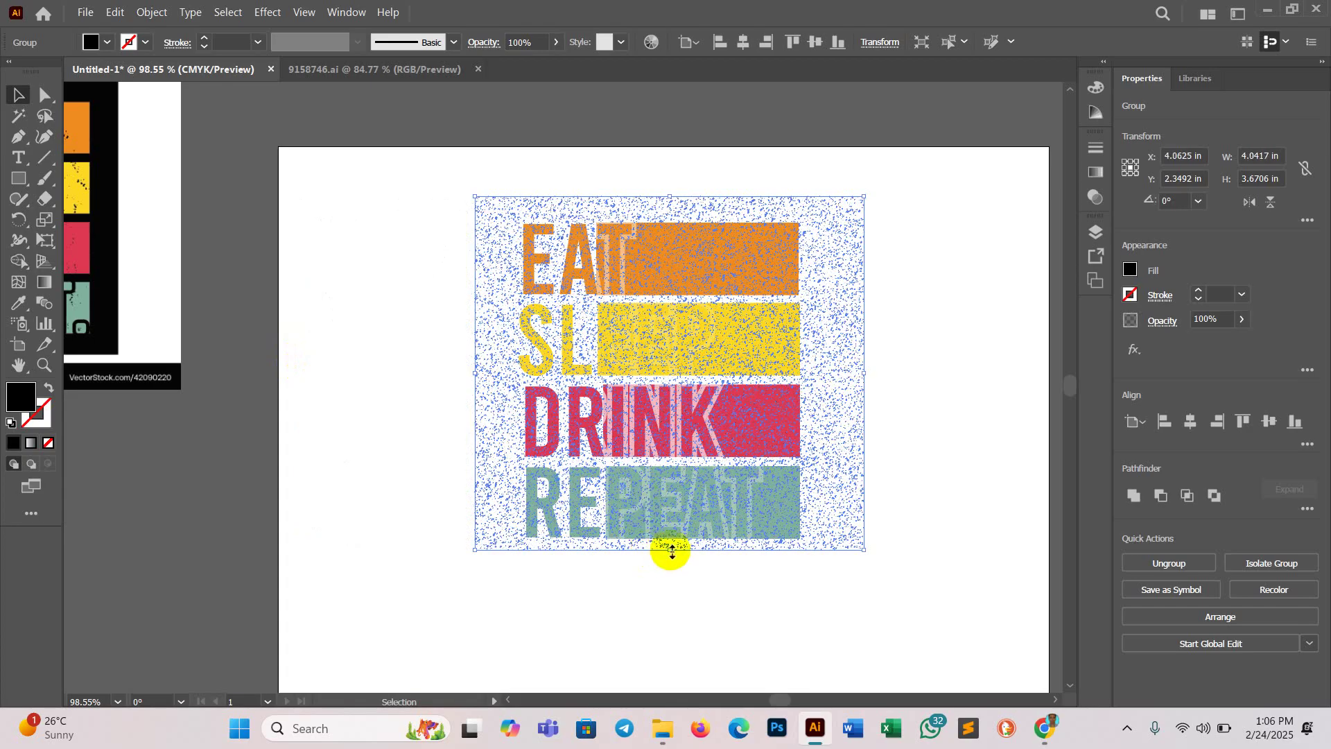
left_click_drag(671, 567, 671, 568)
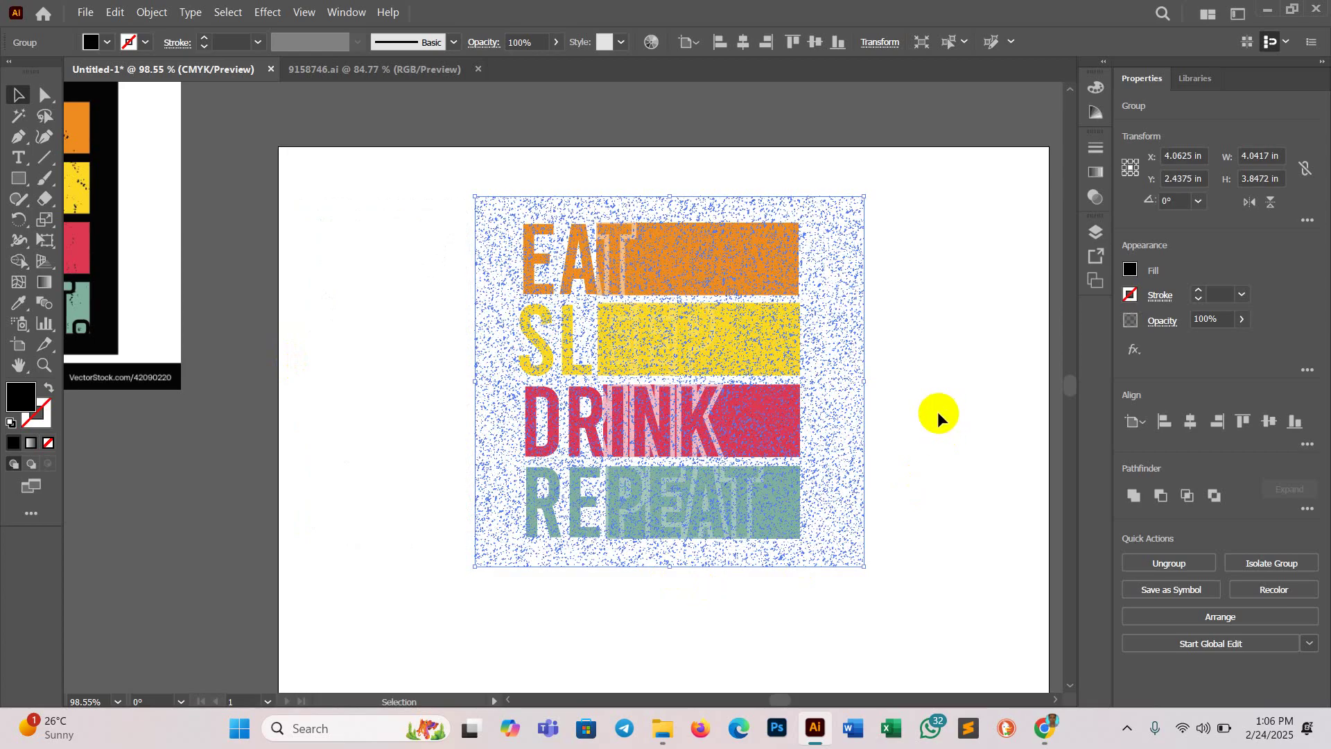
Step: Cut the resized speckle texture group from the artboard
left_click(905, 379)
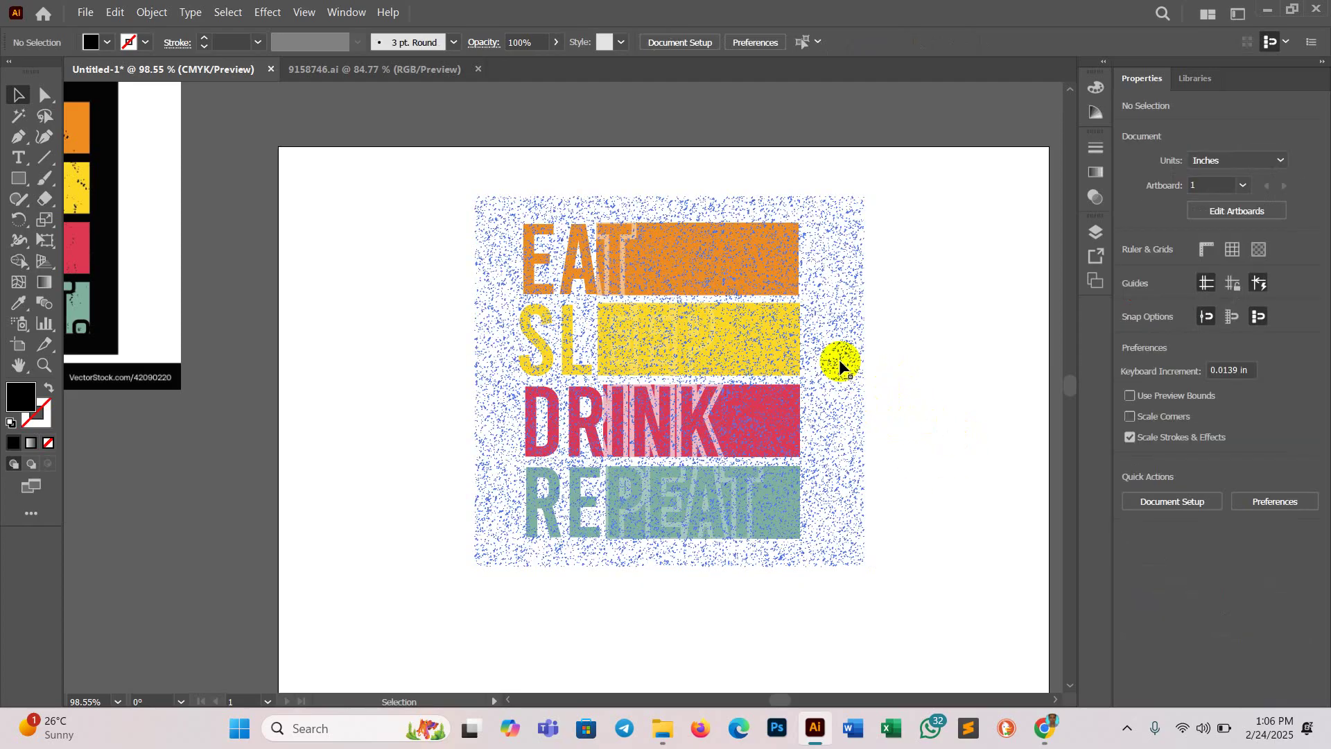
left_click(863, 385)
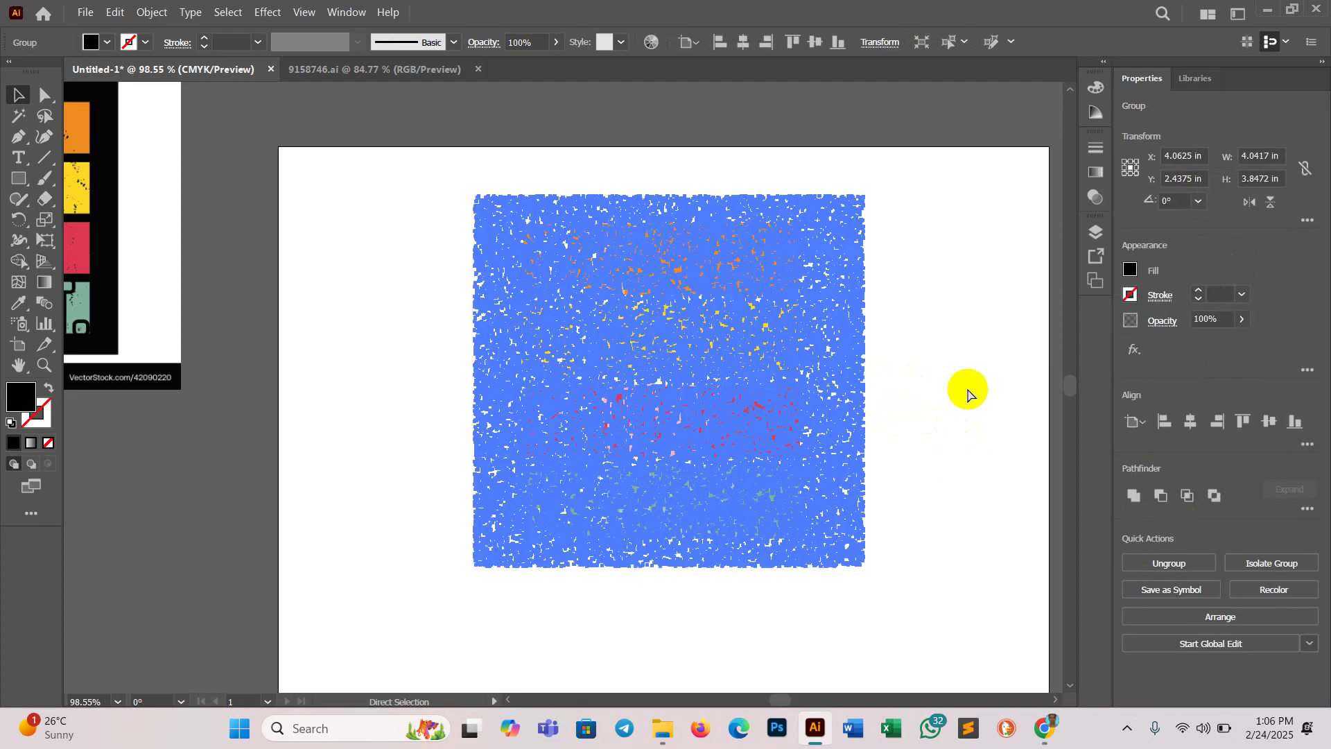
key("ctrl+h")
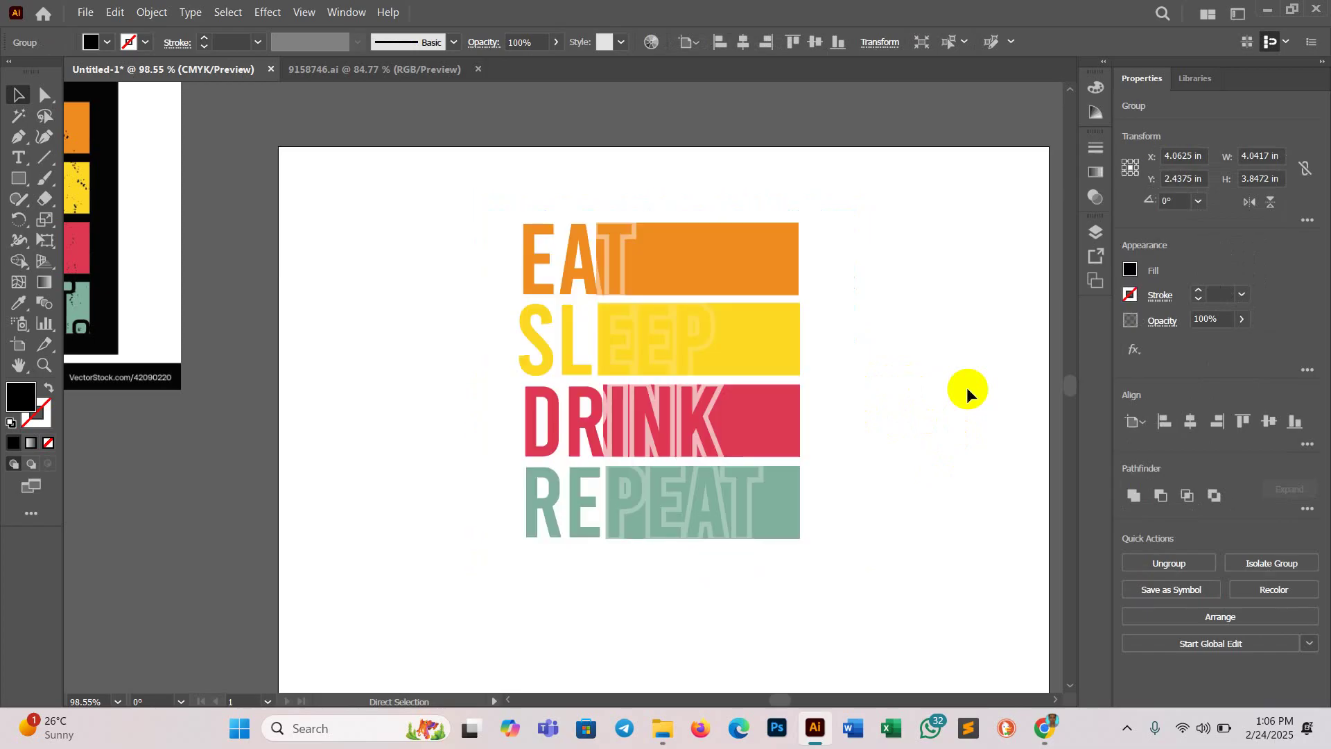
Step: Make an opacity mask on the entire lettering design with Clip turned off
left_click(605, 294)
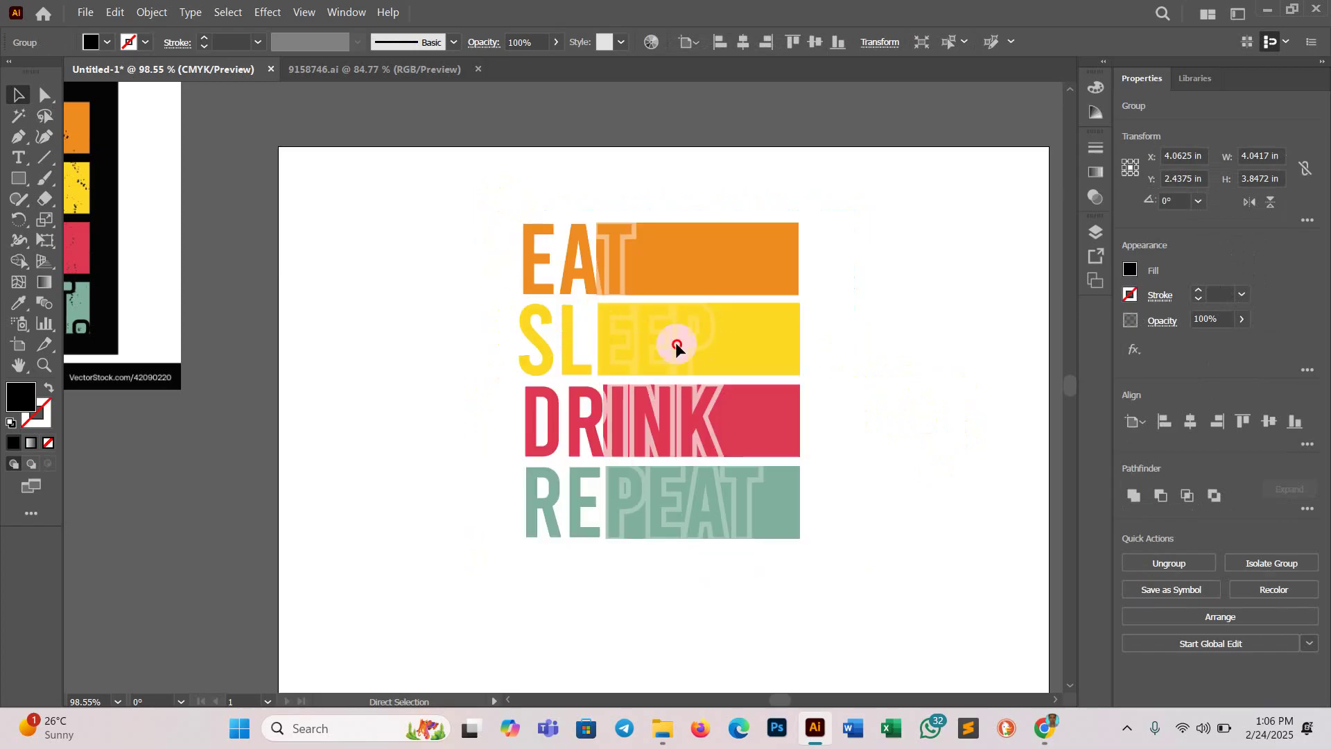
left_click(847, 555)
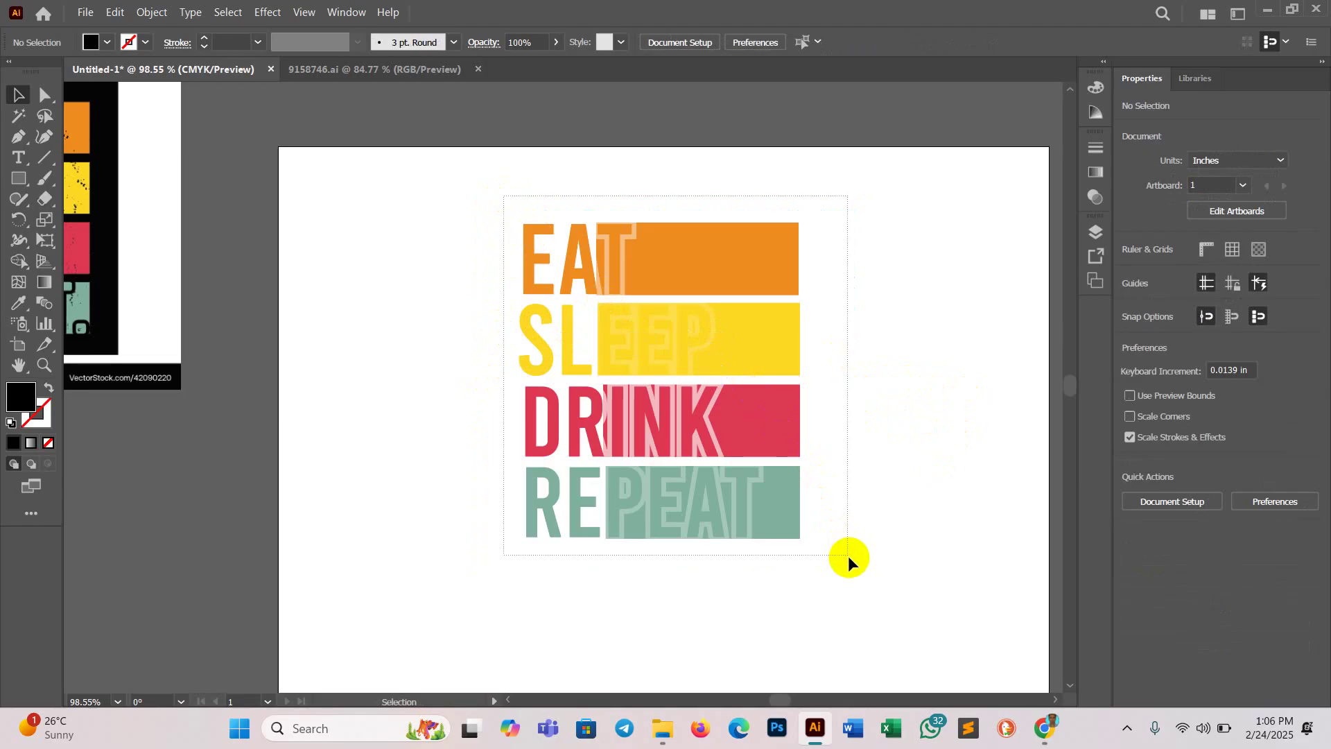
key("ctrl+a")
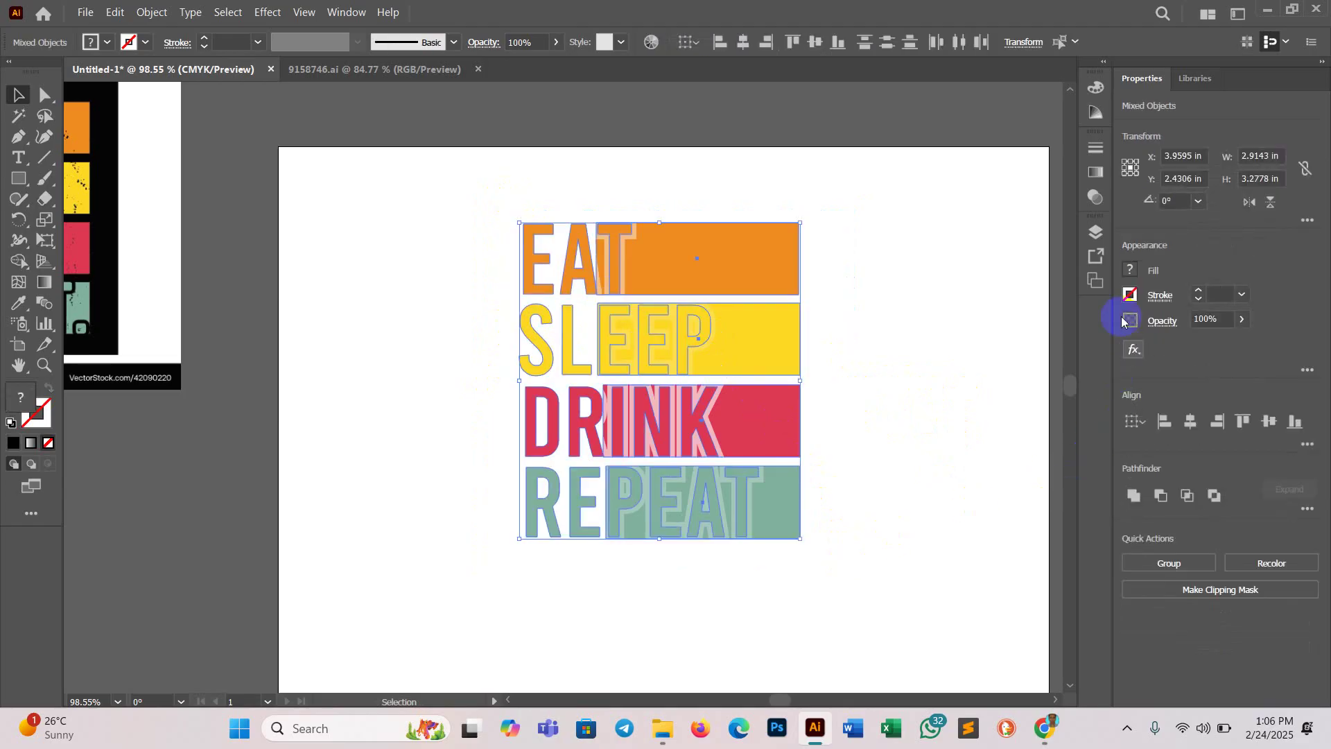
left_click(1095, 199)
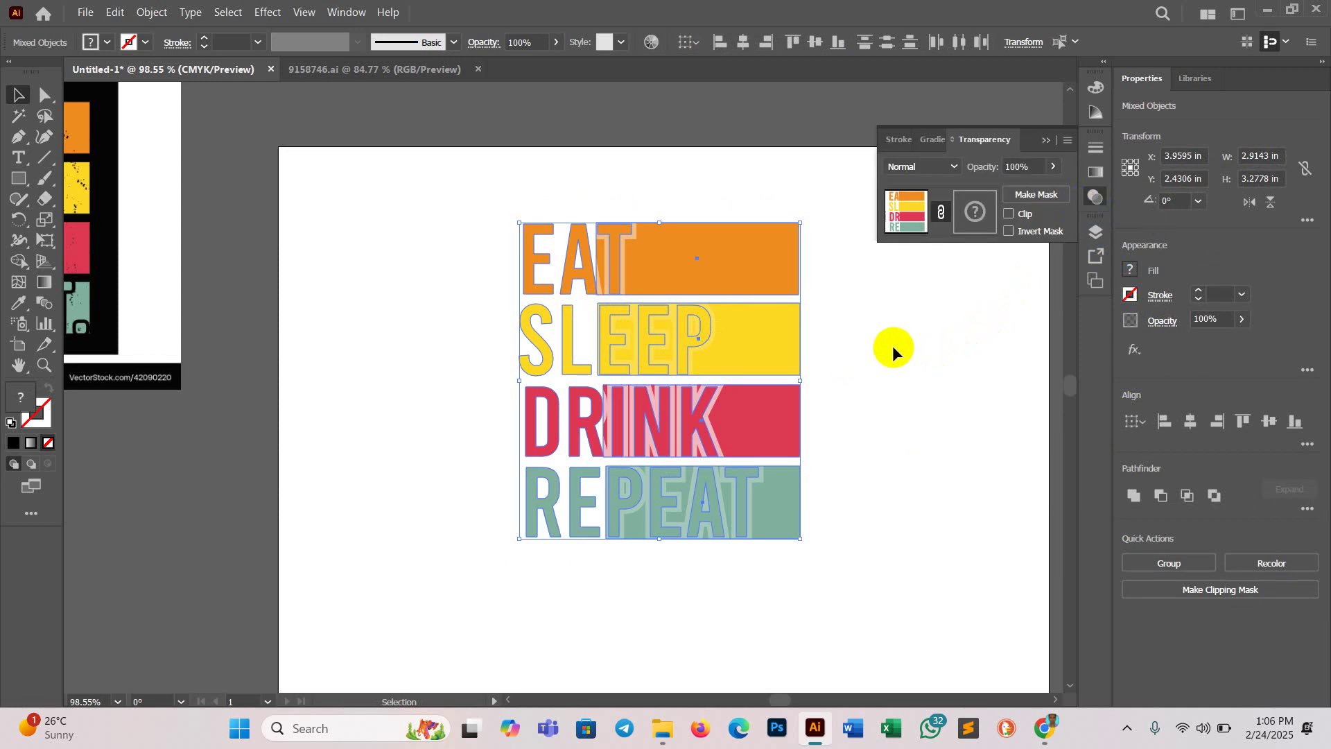
left_click(1040, 196)
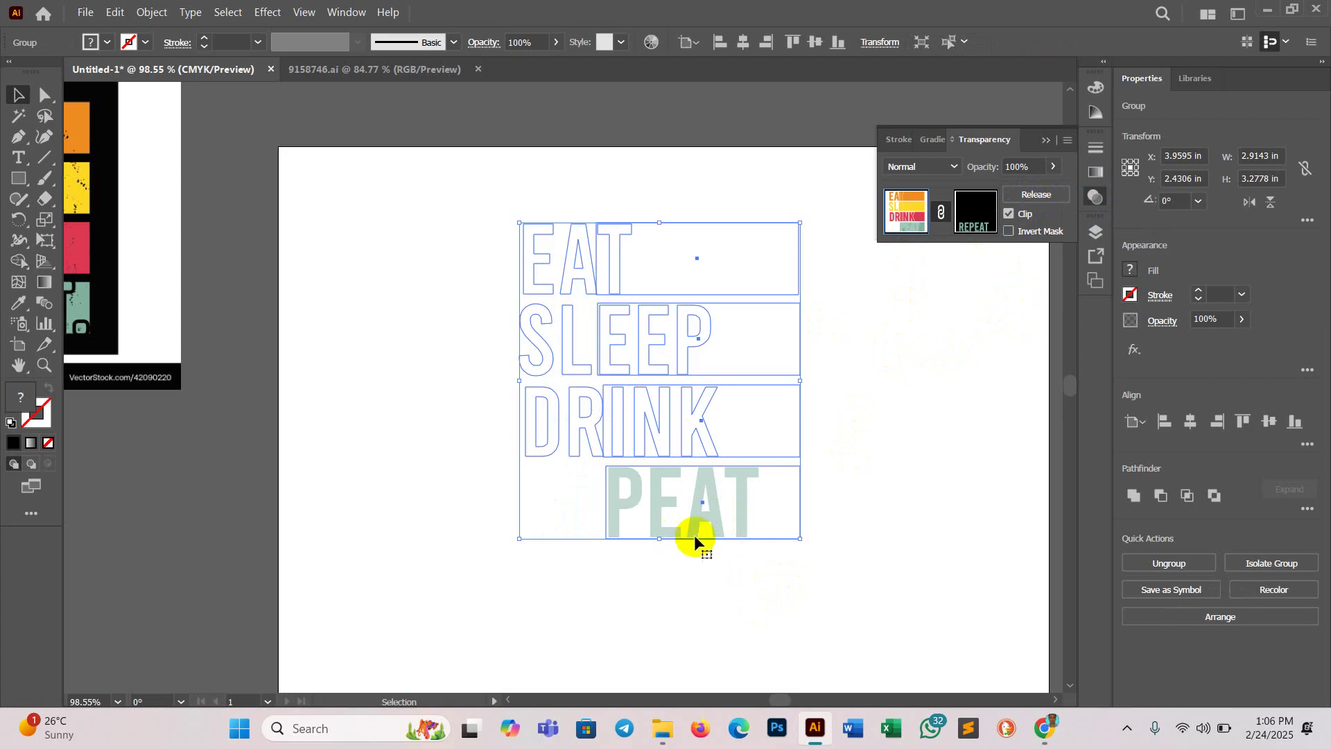
left_click(1009, 213)
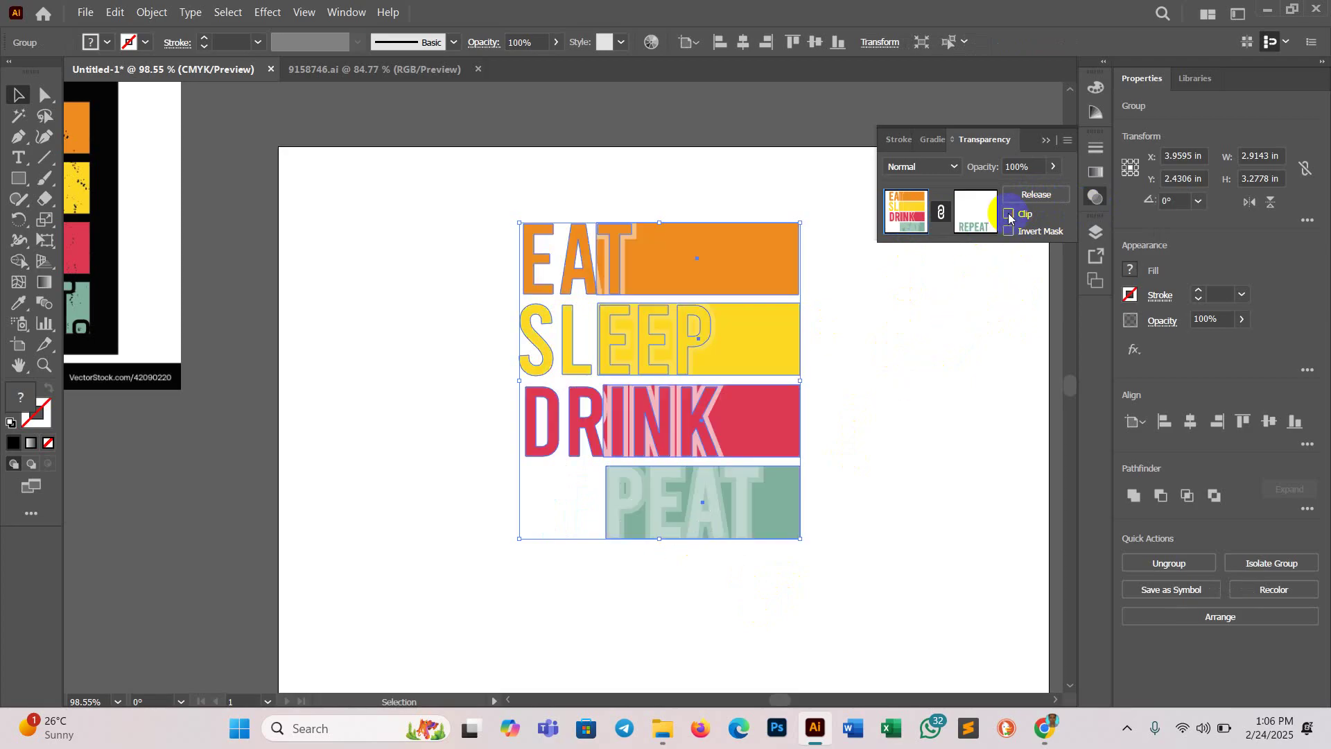
Step: Paste the cut speckle texture in place inside the opacity mask and return to editing the artwork
left_click(980, 221)
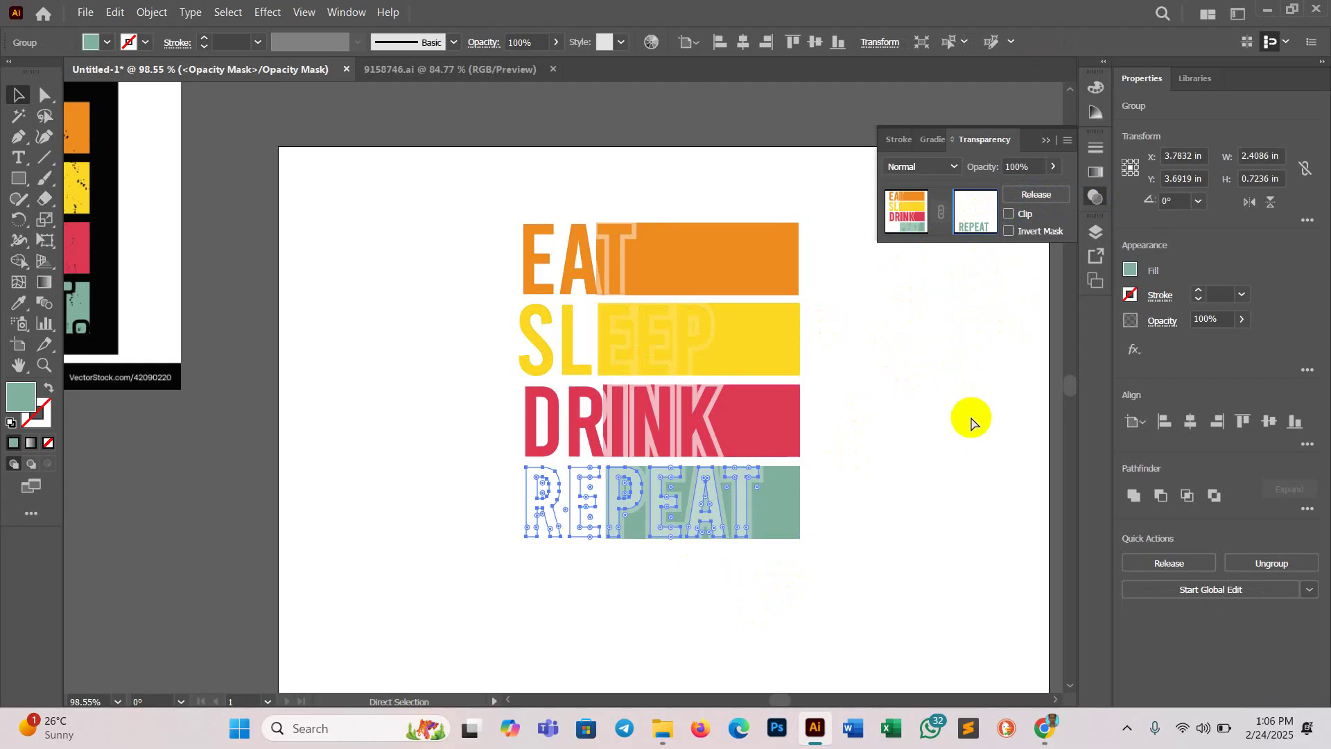
key("ctrl+v")
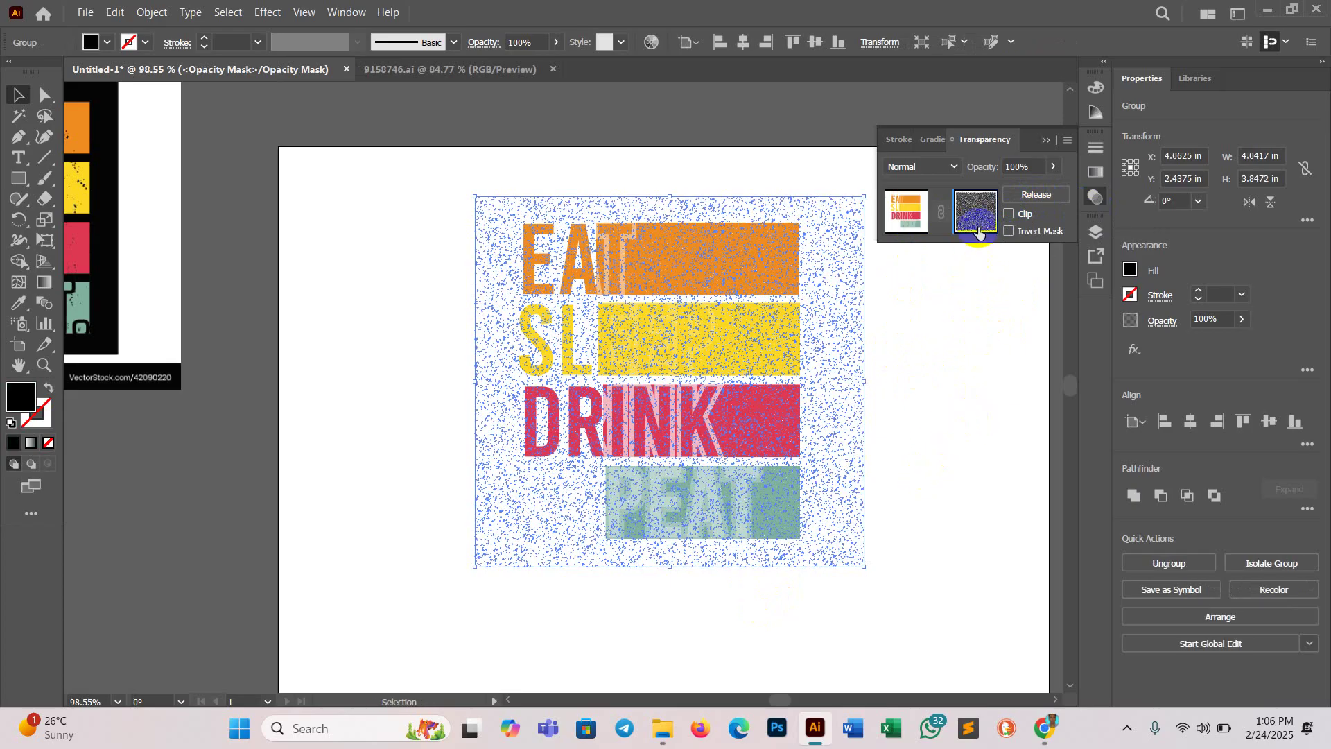
left_click(905, 220)
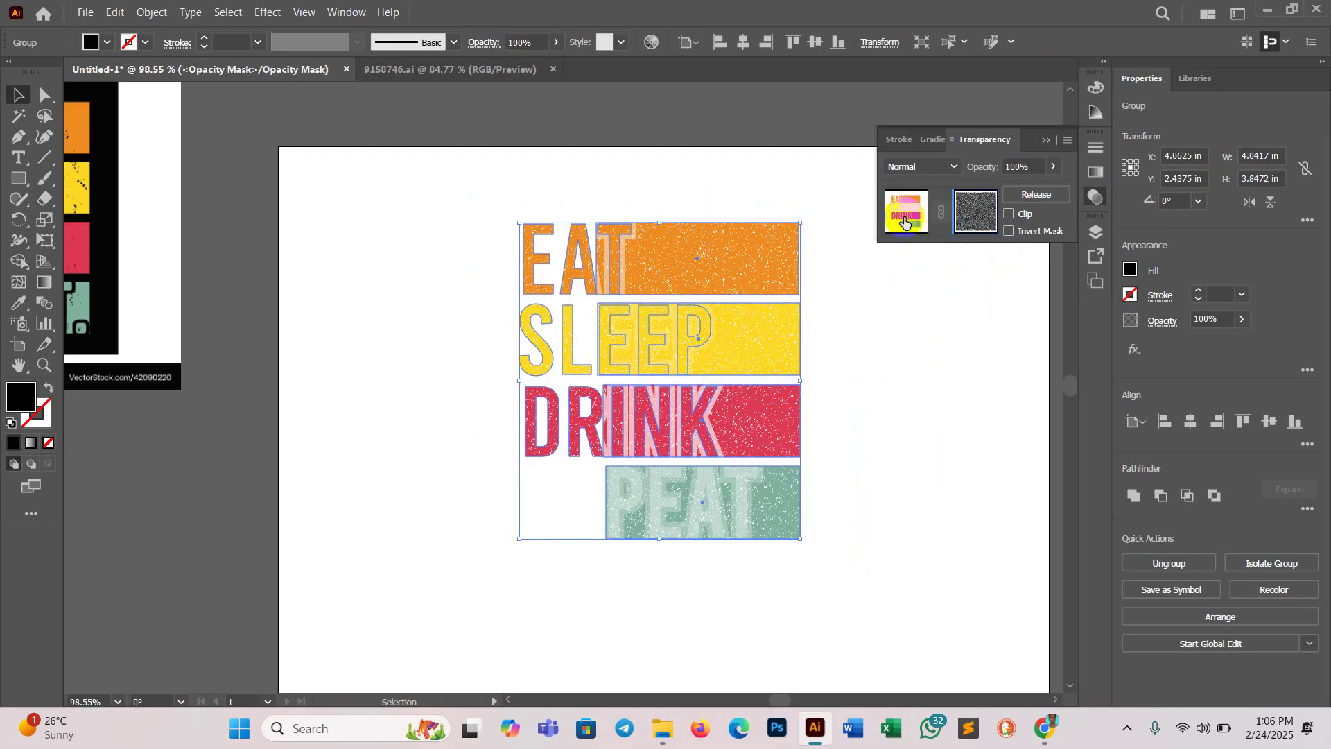
left_click(923, 481)
left_click(1046, 140)
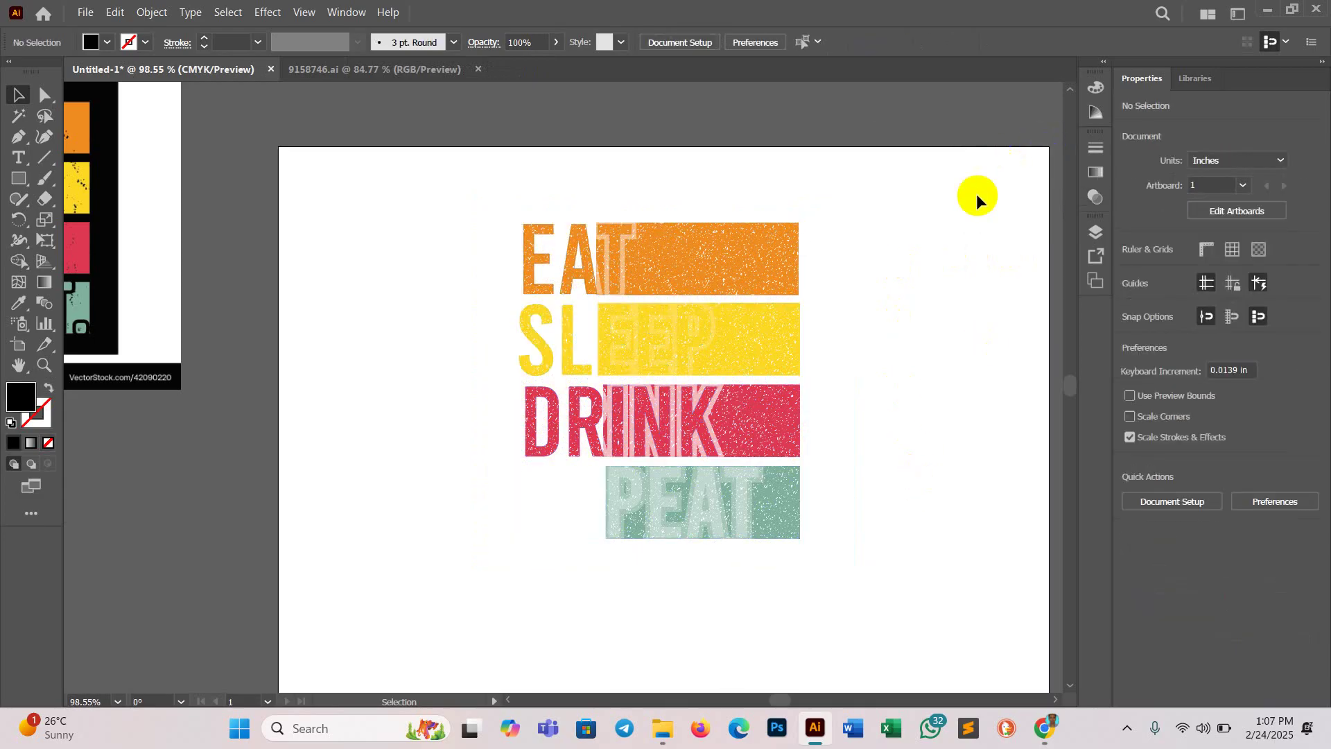
Step: Draw a black rectangle about 6 by 4.08 in over the design and send it behind the lettering
left_click_drag(959, 373, 909, 359)
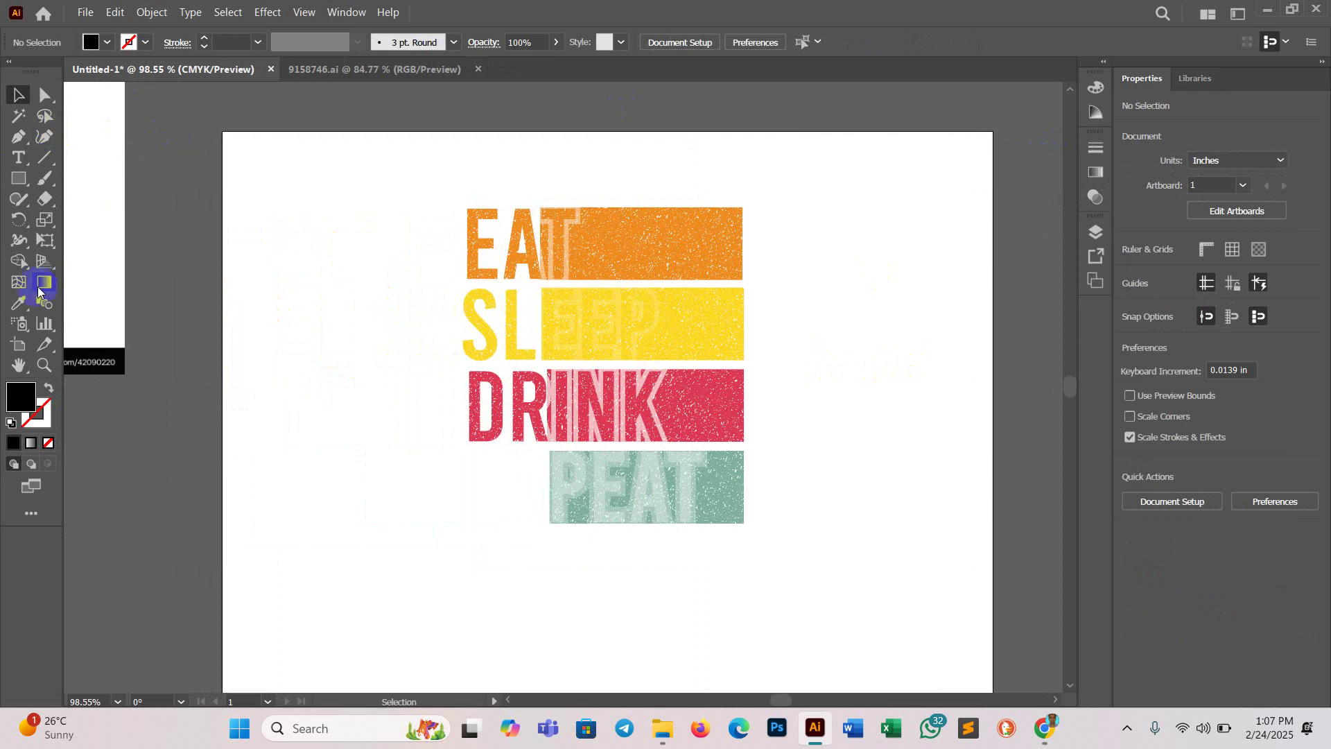
left_click(17, 180)
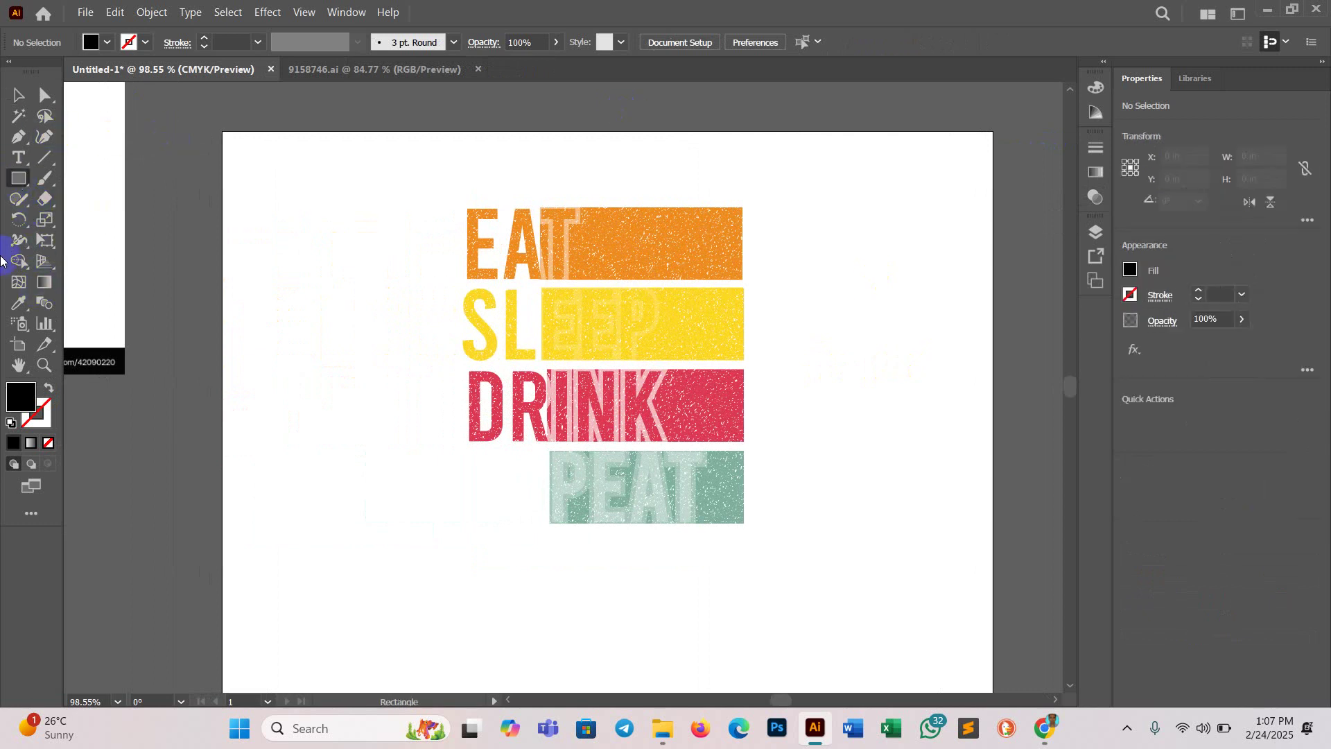
left_click_drag(289, 172, 866, 567)
left_click(19, 95)
right_click(809, 310)
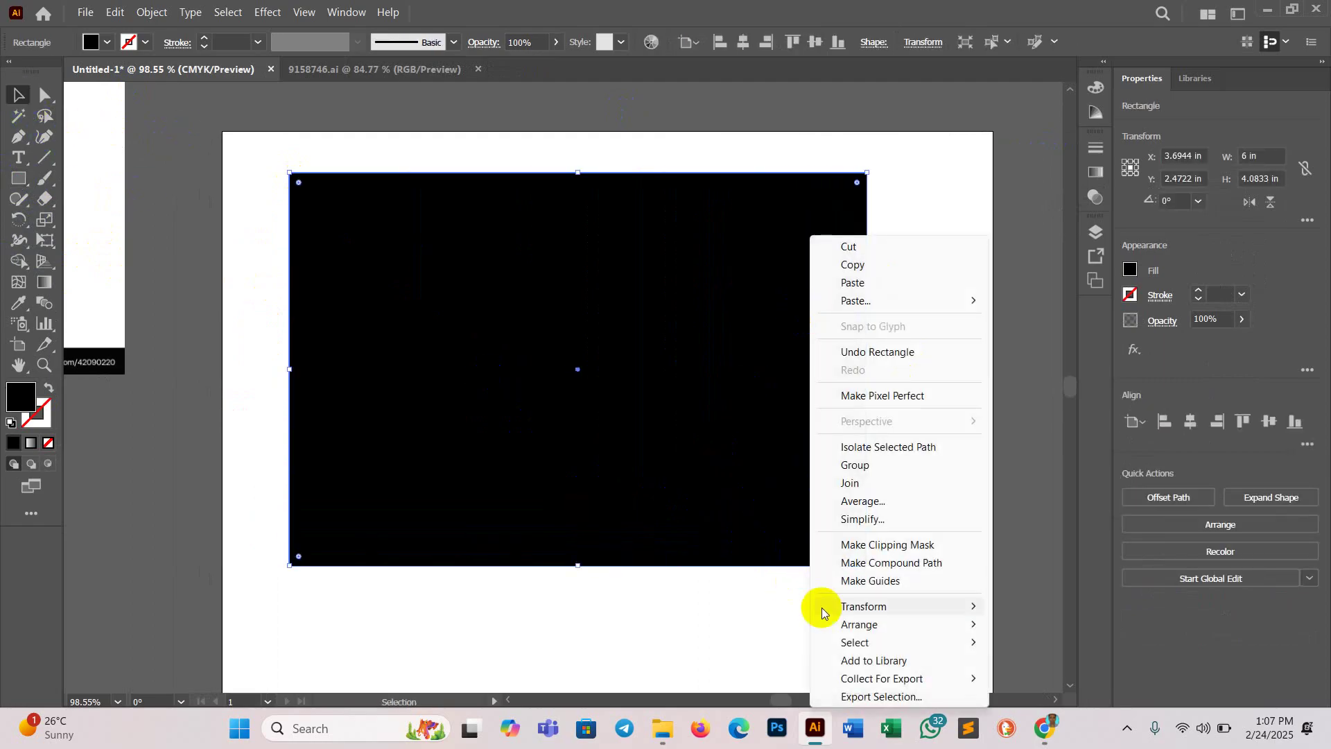
mouse_move(882, 622)
left_click(1063, 677)
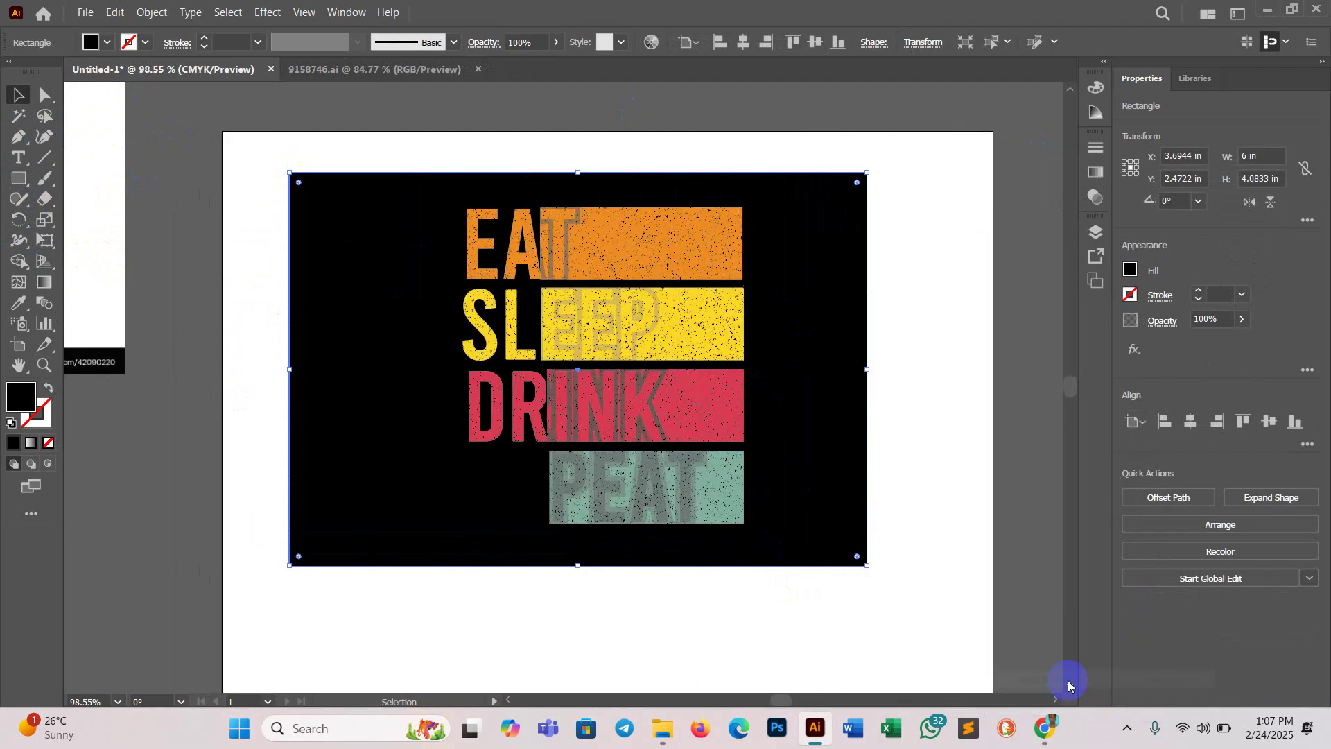
left_click(957, 408)
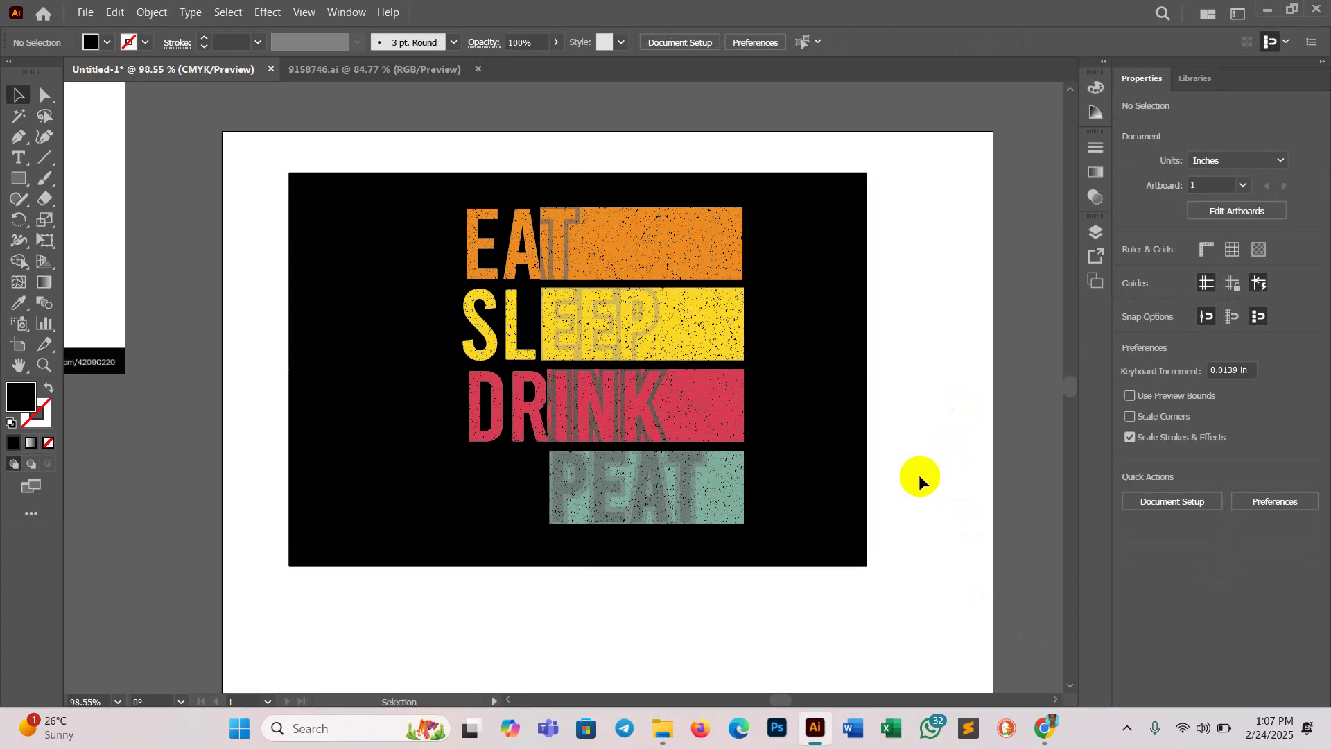
Step: Move the black background rectangle slightly upward behind the lettering
left_click(486, 484)
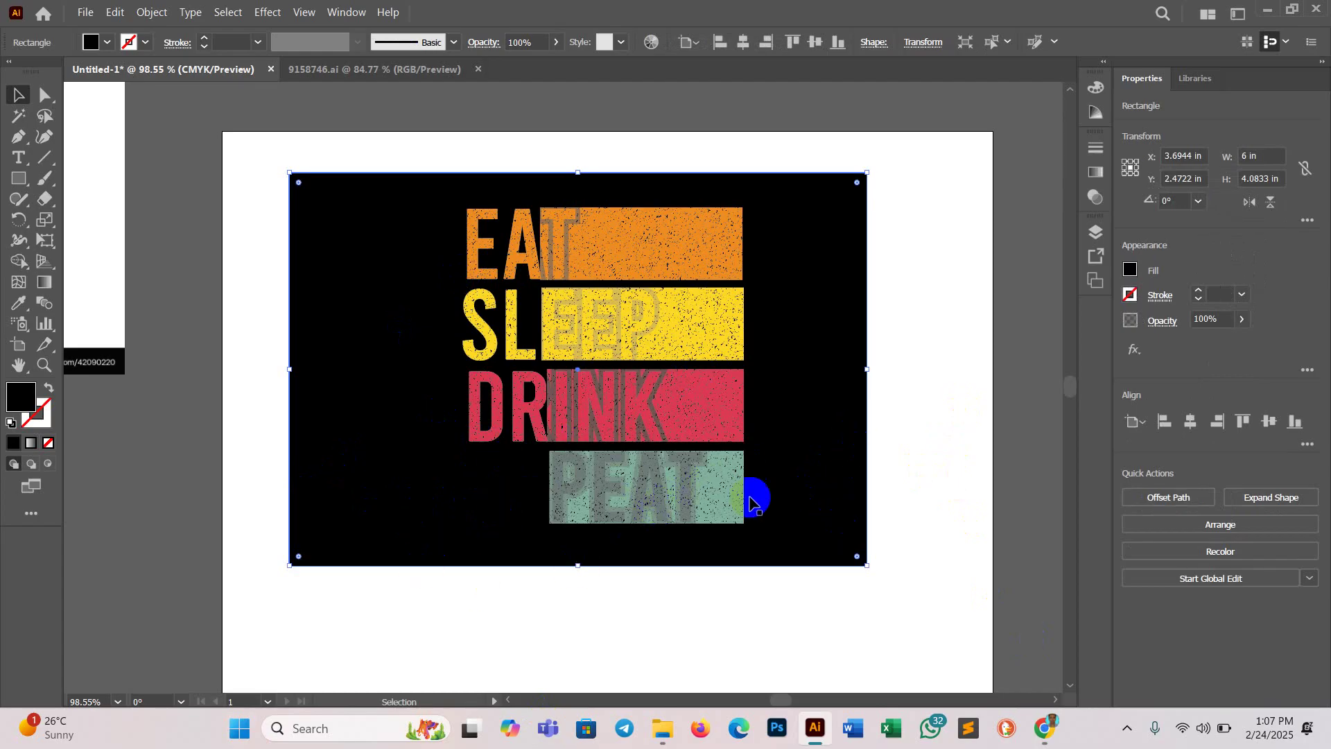
left_click(606, 499)
left_click(891, 452)
mouse_move(797, 452)
left_mouse_down()
mouse_move(797, 484)
mouse_move(795, 435)
left_mouse_up()
Step: Ungroup the masked lettering design
left_click(632, 475)
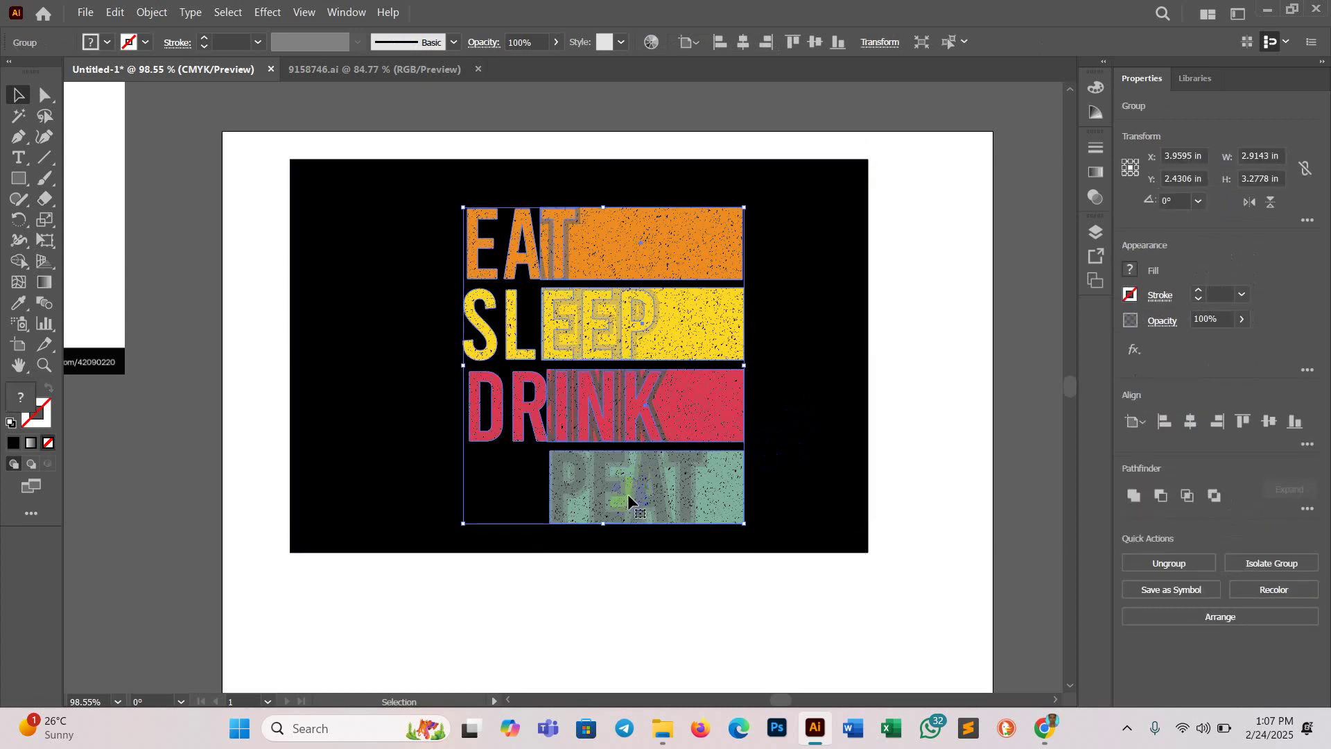
right_click(627, 495)
left_click(820, 526)
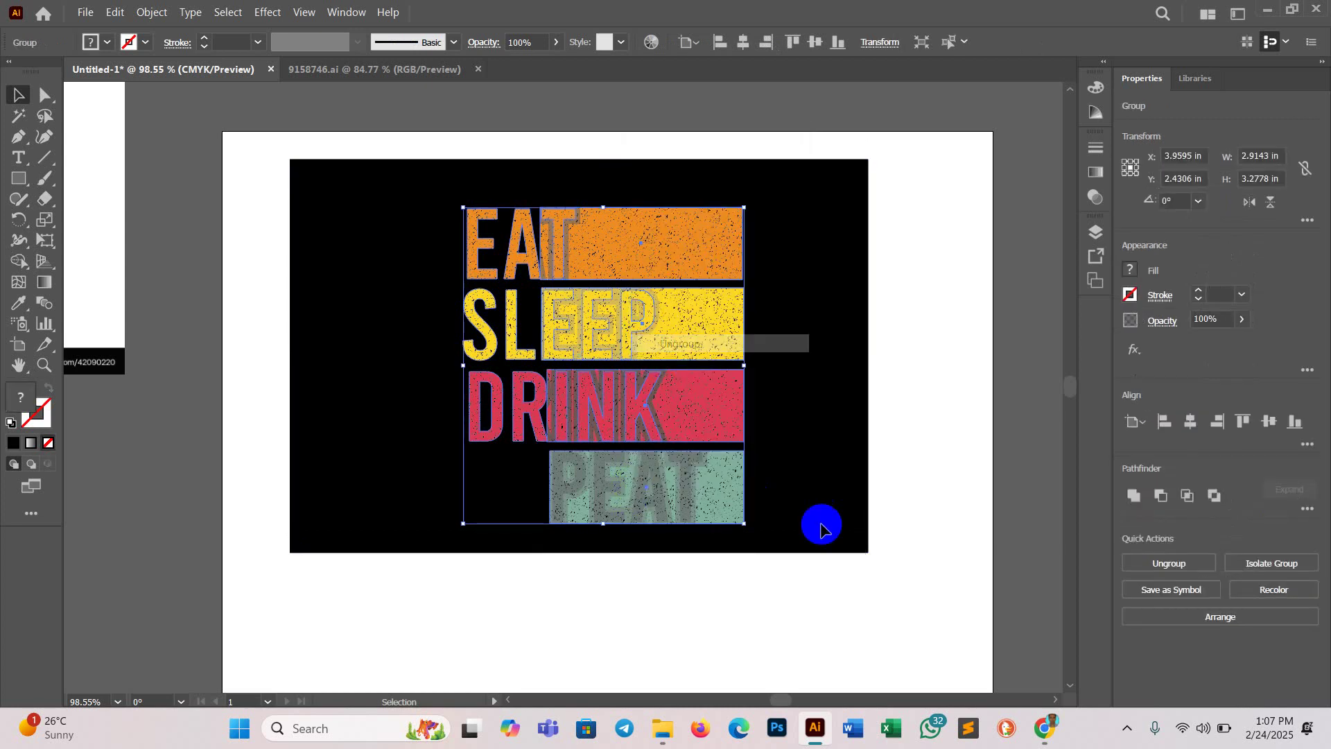
left_click(707, 499, "shift")
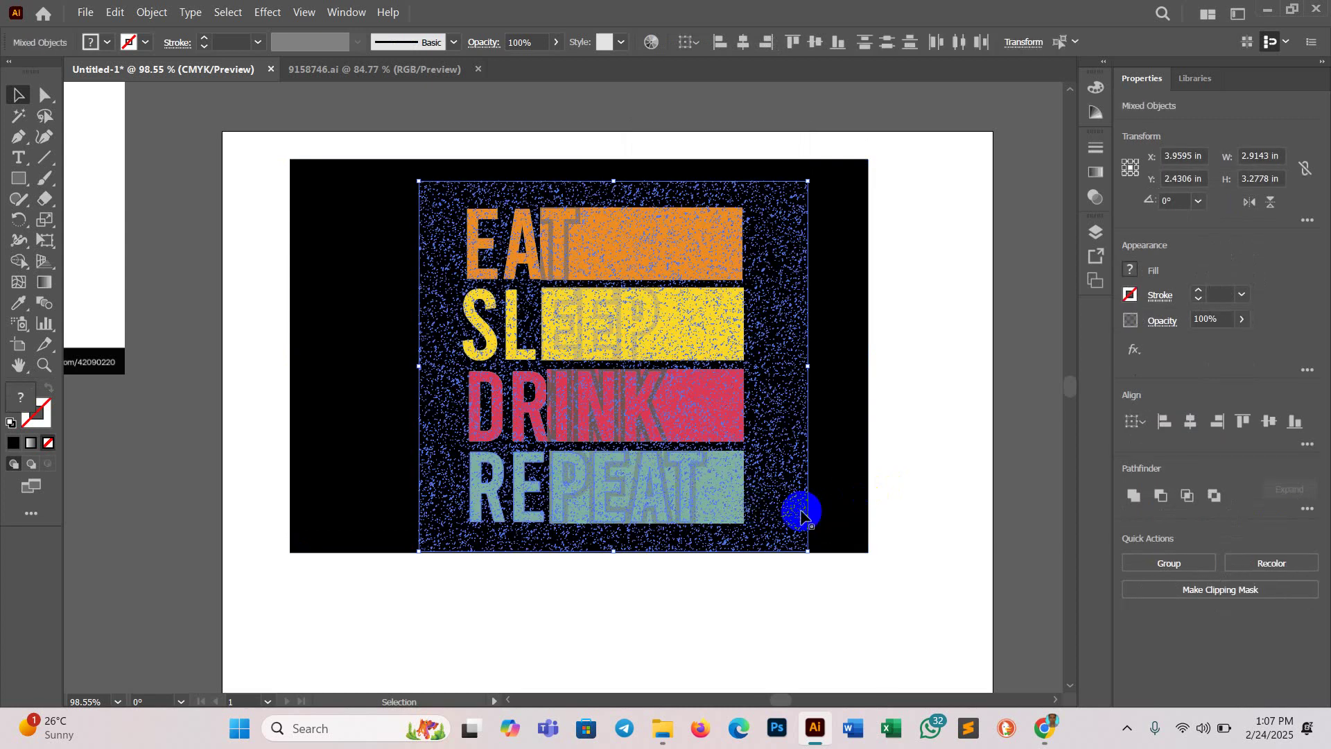
Step: Move the released speckle texture away from the lettering and delete it
left_click(716, 538)
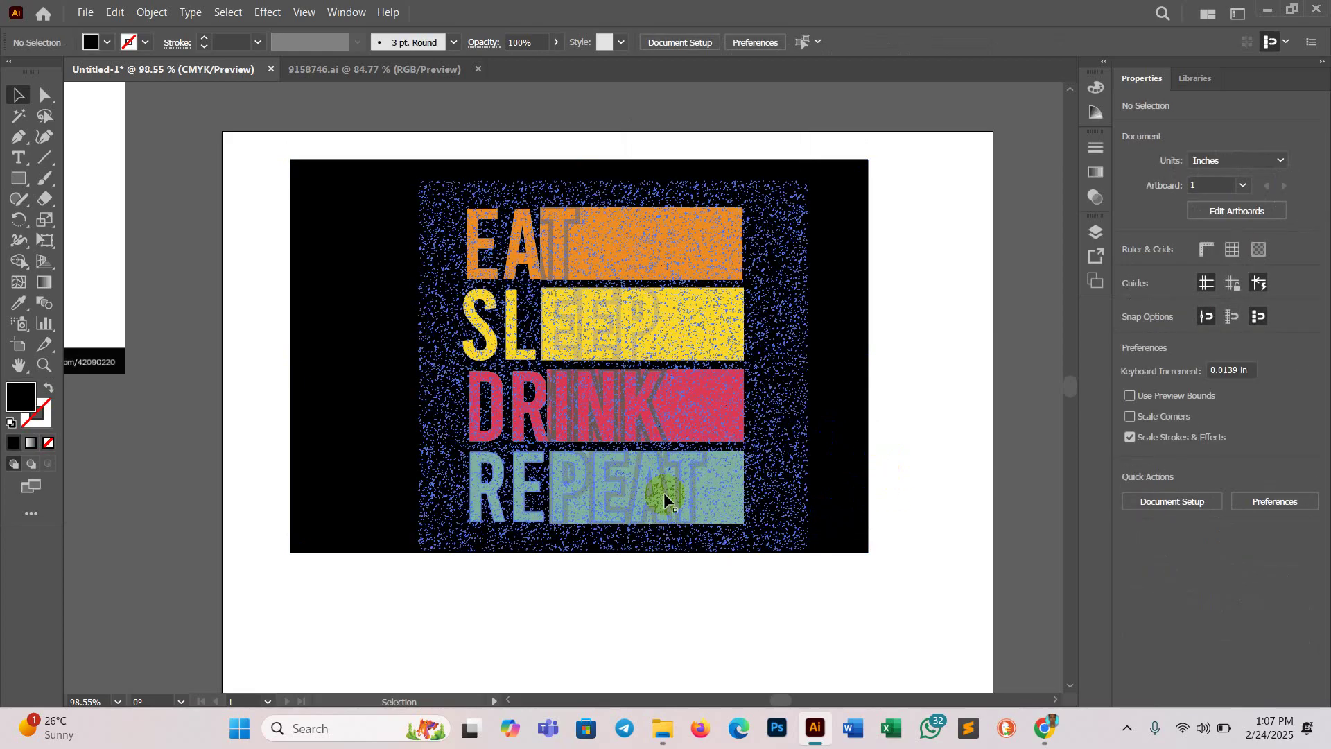
left_click(689, 500)
left_click_drag(819, 494, 815, 596)
left_click(815, 596)
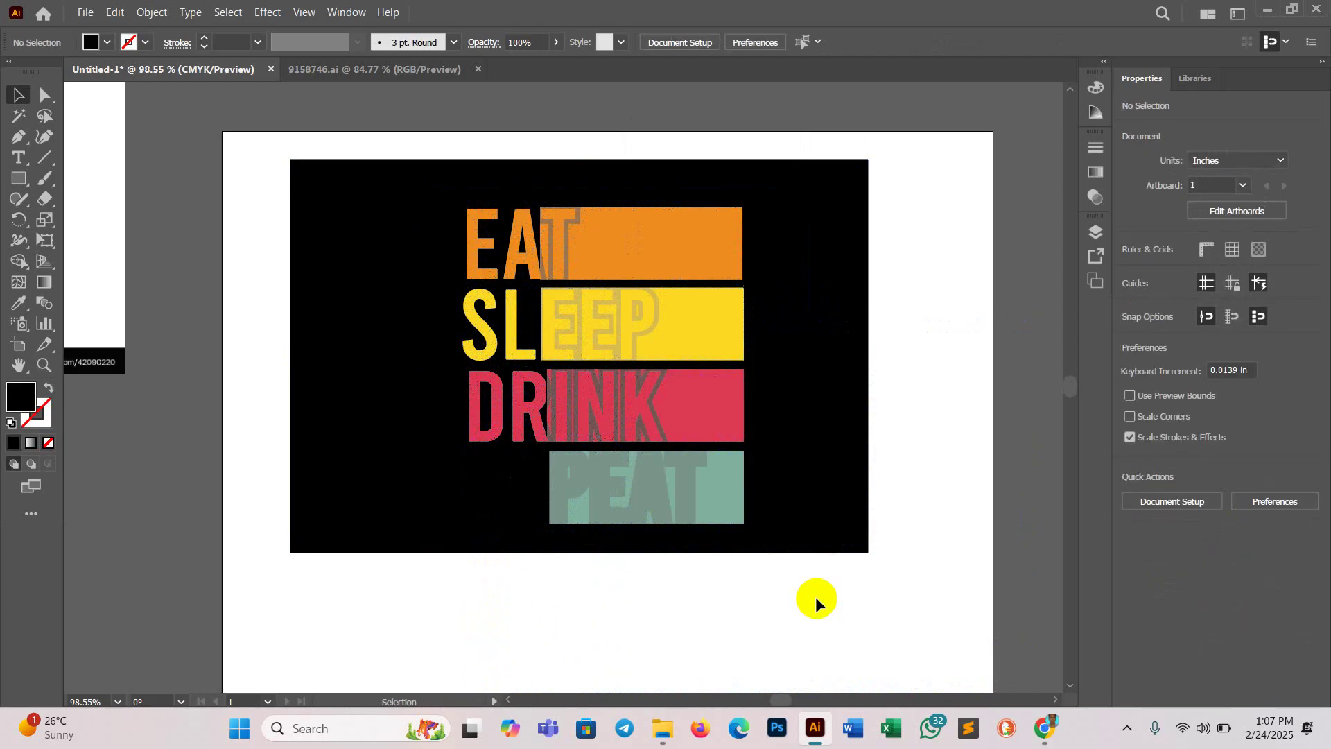
Step: Move the black rectangle below the design to check the area of the missing RE letters, and bring it back up
left_click(602, 489)
left_click(499, 509)
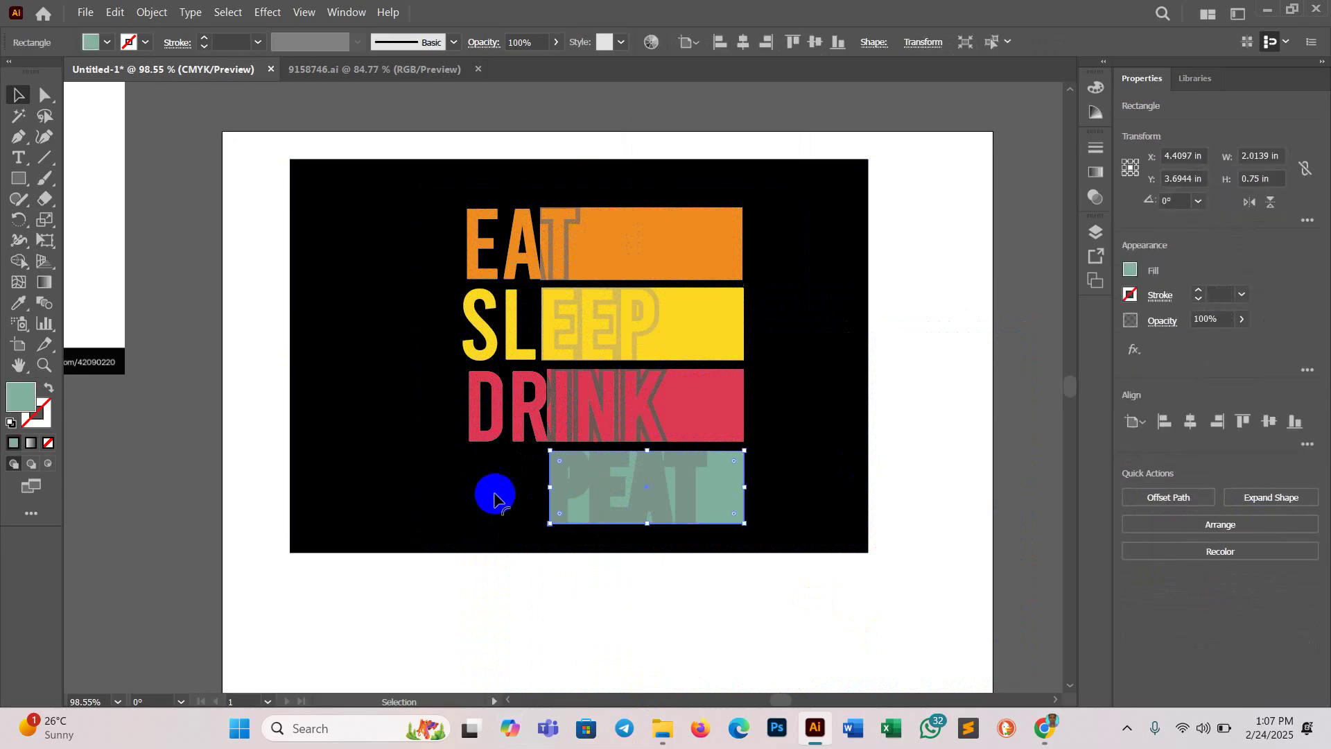
left_click_drag(813, 281, 826, 674)
left_click(482, 497)
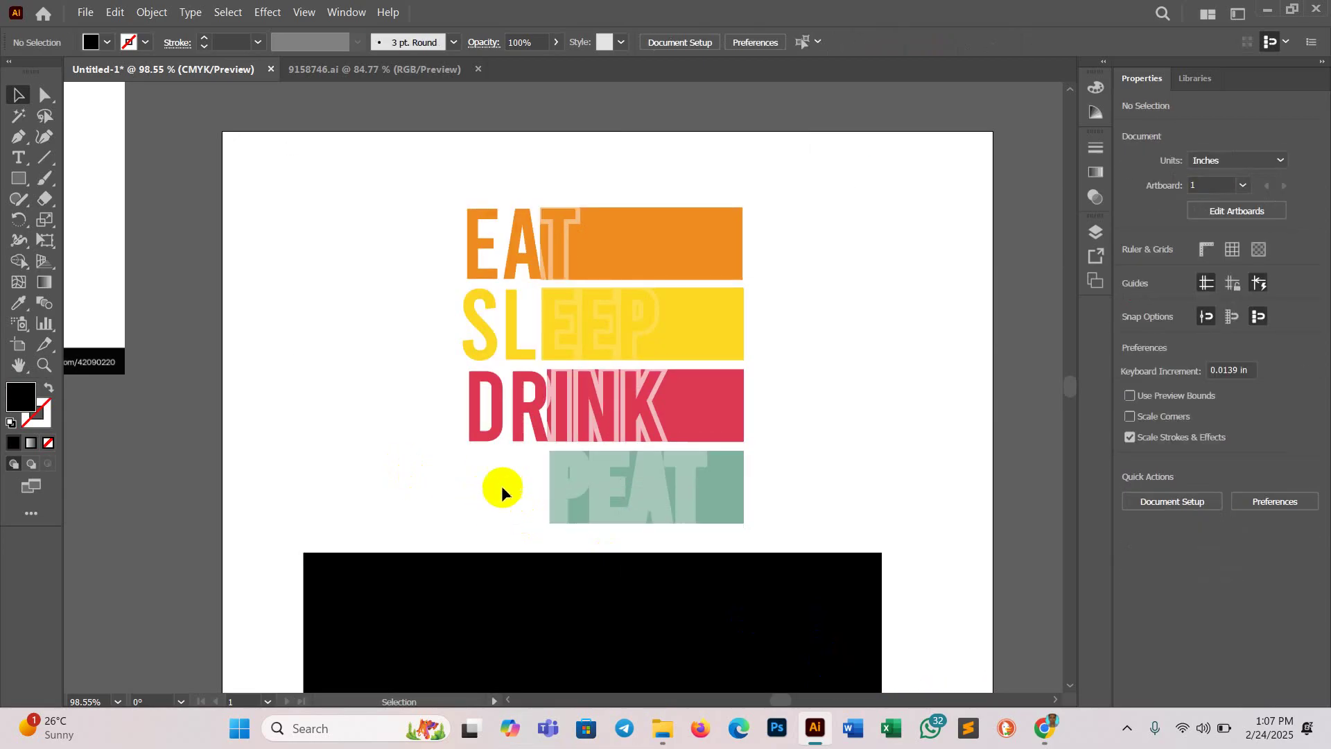
left_click_drag(752, 633, 757, 264)
Step: Undo the recent background moves, texture deletion and ungrouping back to the speckle-masked lettering on the black rectangle
key("ctrl+z")
key("ctrl+shift+z")
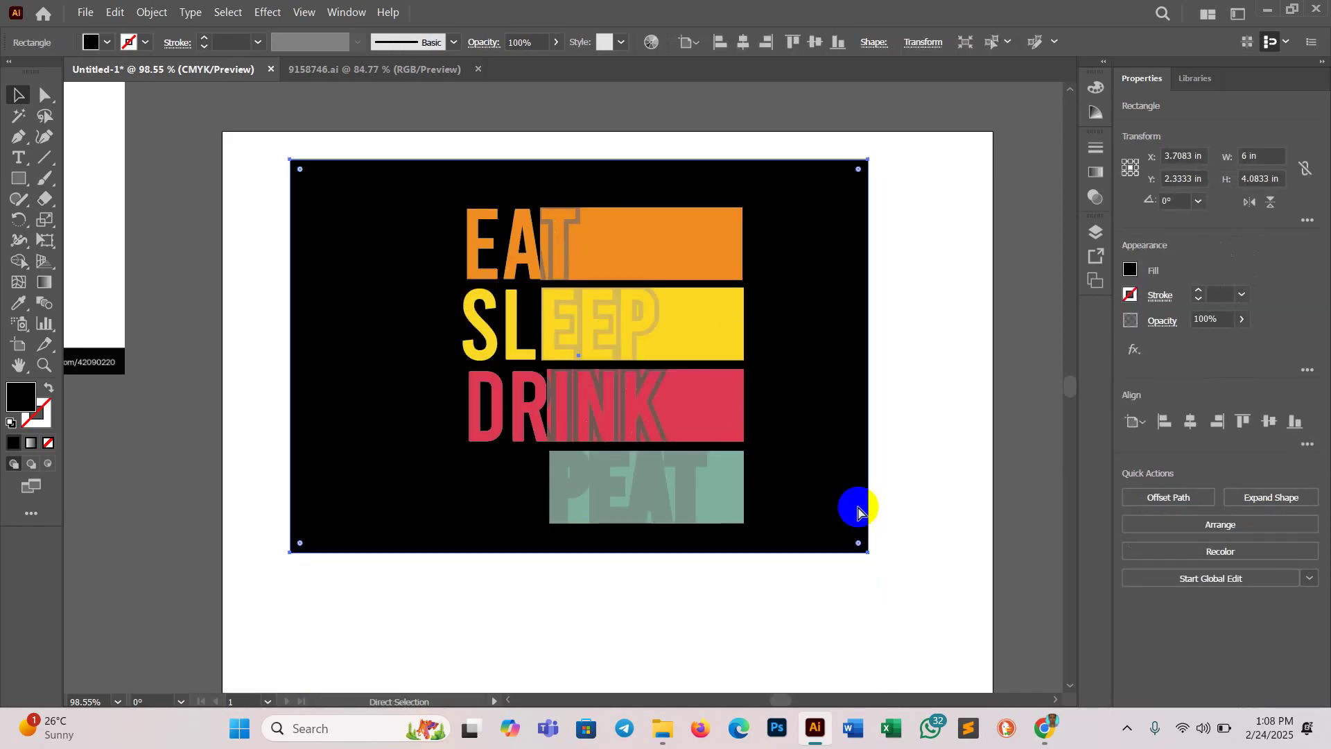
key("ctrl+a")
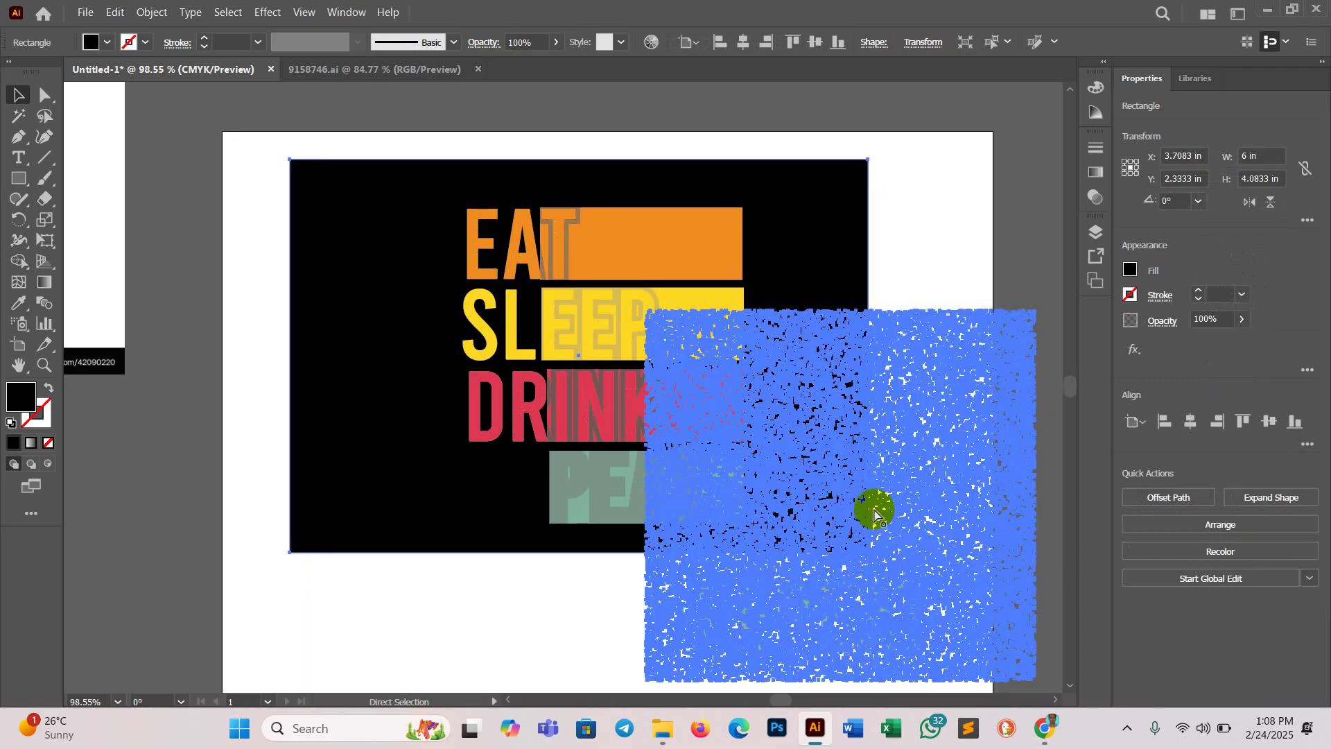
key("ctrl+z")
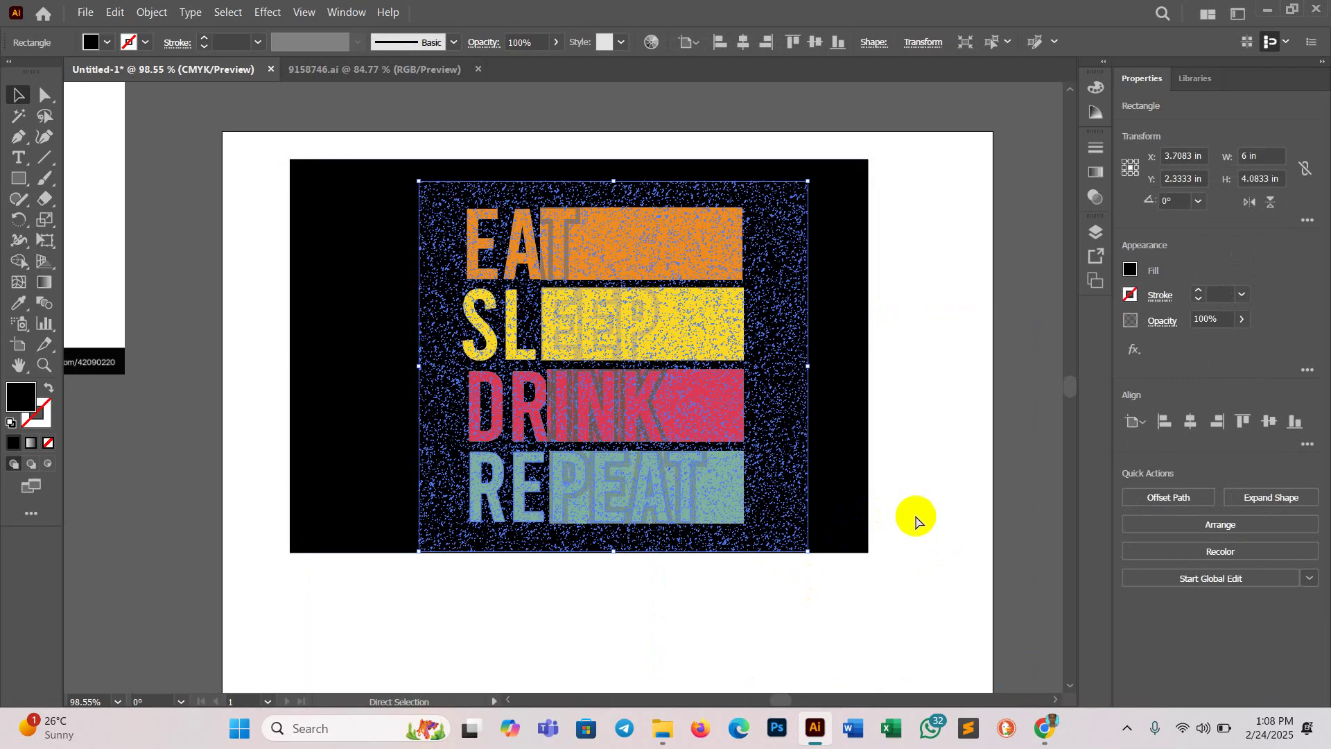
key("ctrl+z")
key("ctrl+shift+a")
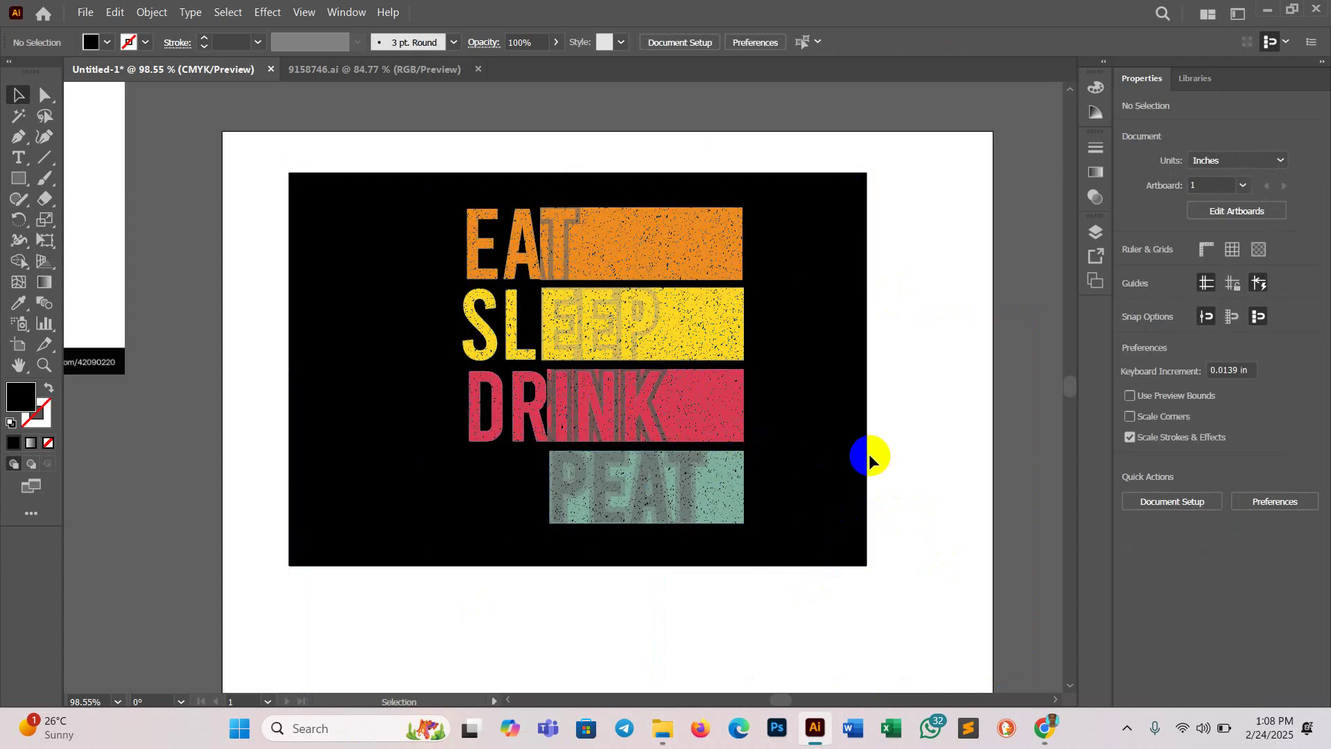
scroll(618, 380, "down", 6)
scroll(601, 391, "up", 4)
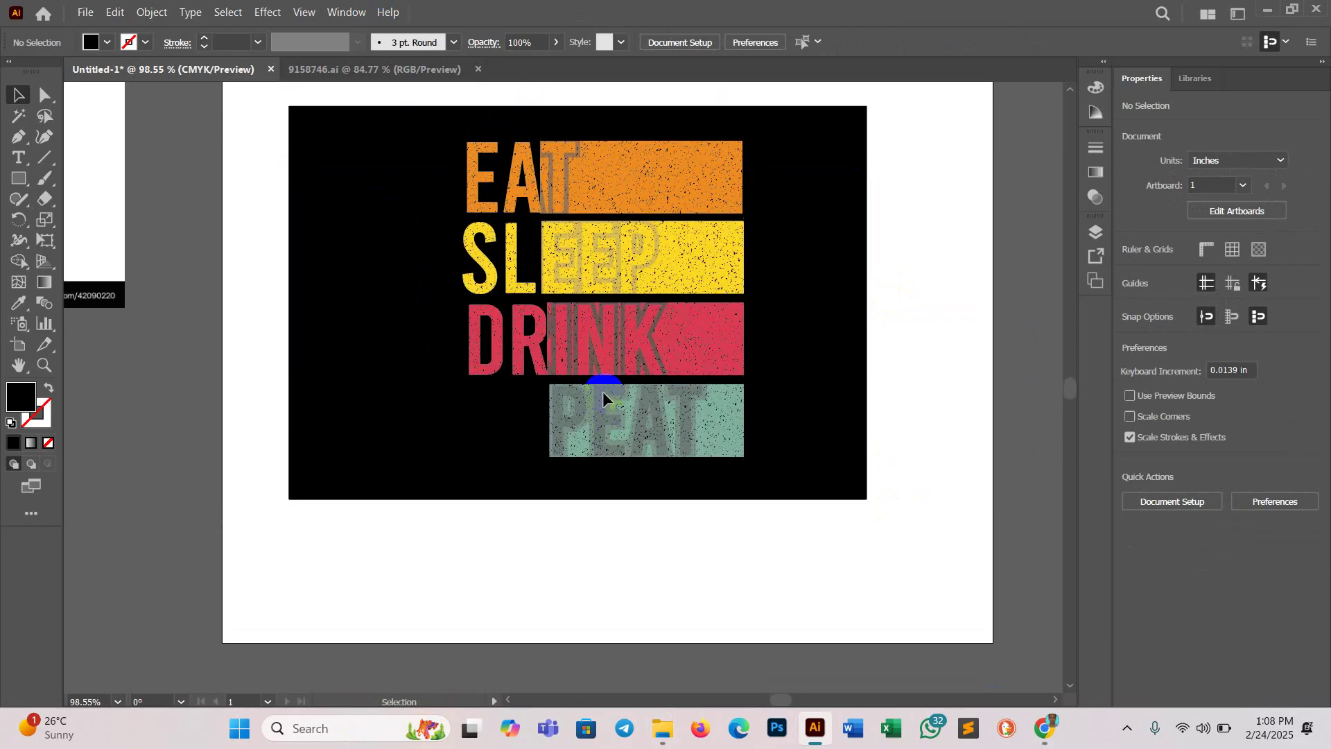
Step: Group the masked lettering with its black background and scale the group down to about 2.94 by 2 in
scroll(602, 391, "up", 2)
left_click_drag(239, 143, 781, 551)
key("a")
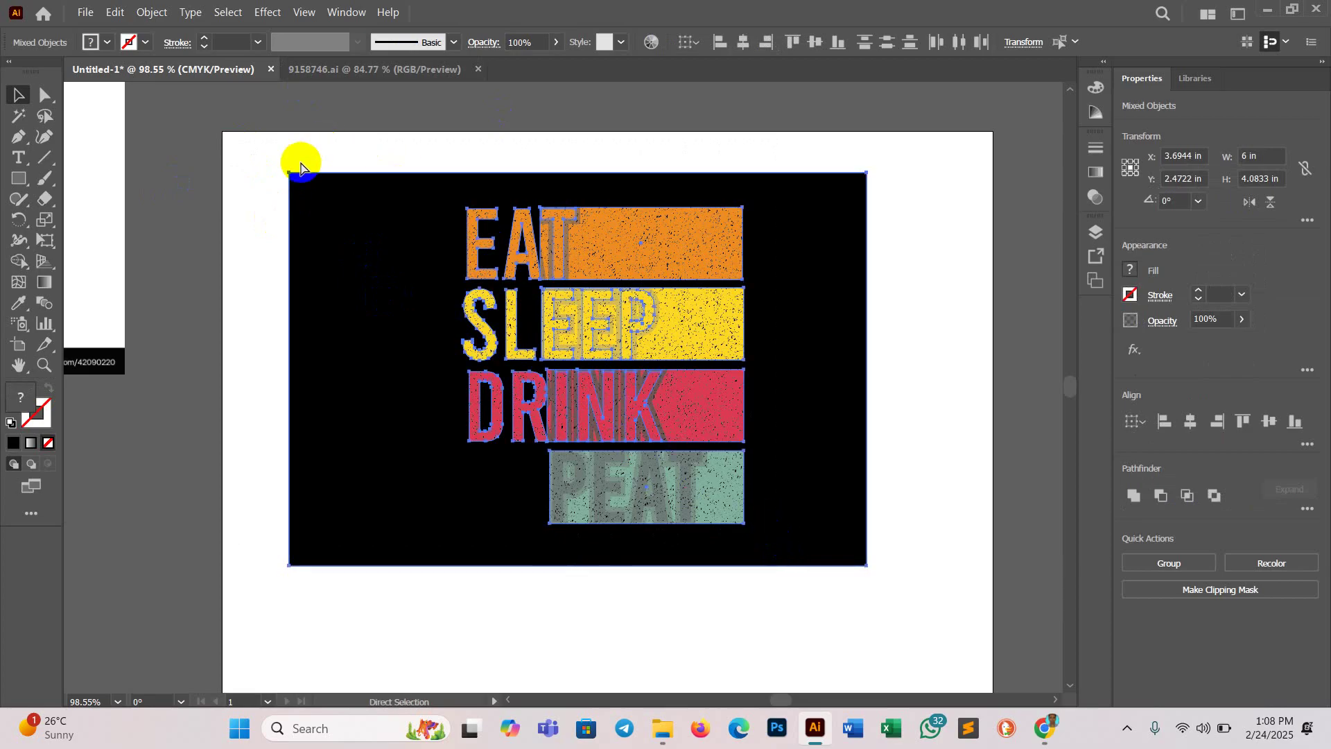
key("ctrl+g")
left_click_drag(289, 172, 552, 382)
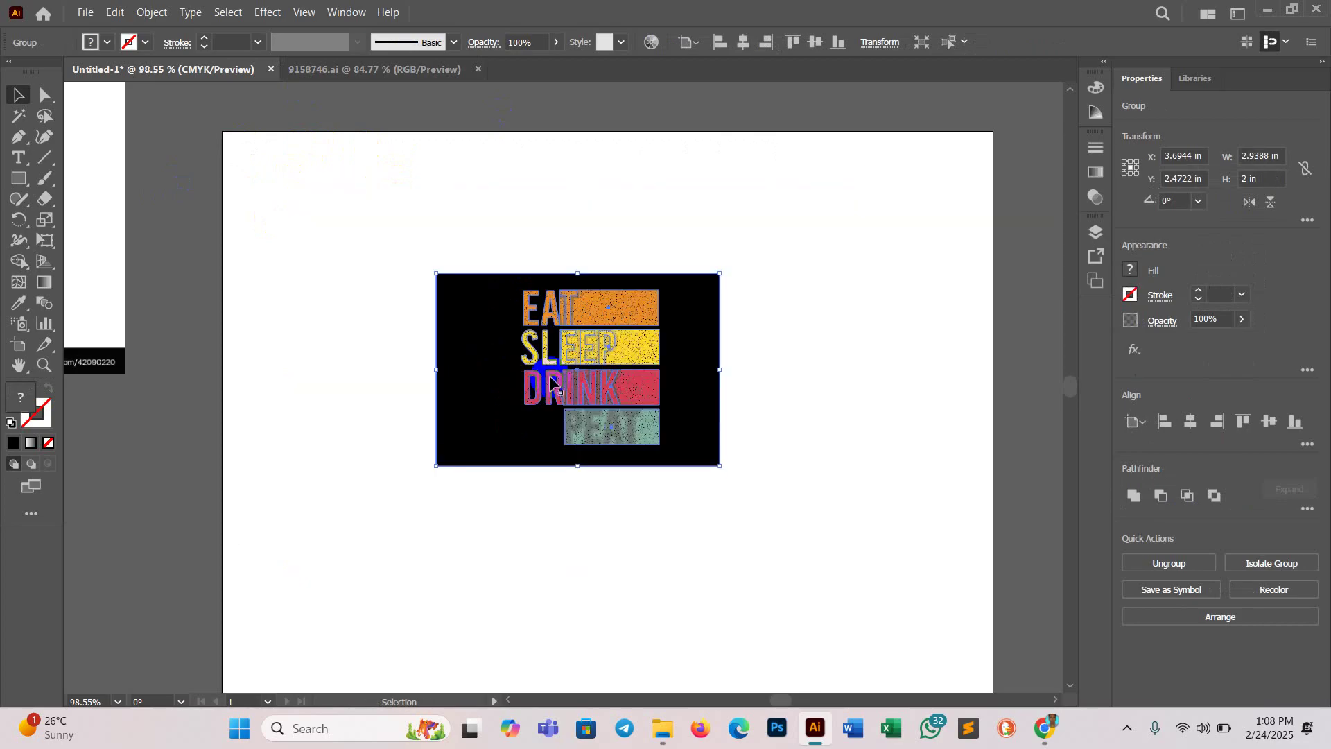
Step: Move the scaled-down design group off the artboard, just above its right half
scroll(551, 381, "up", 4)
left_click(447, 181)
left_click_drag(685, 531, 871, 133)
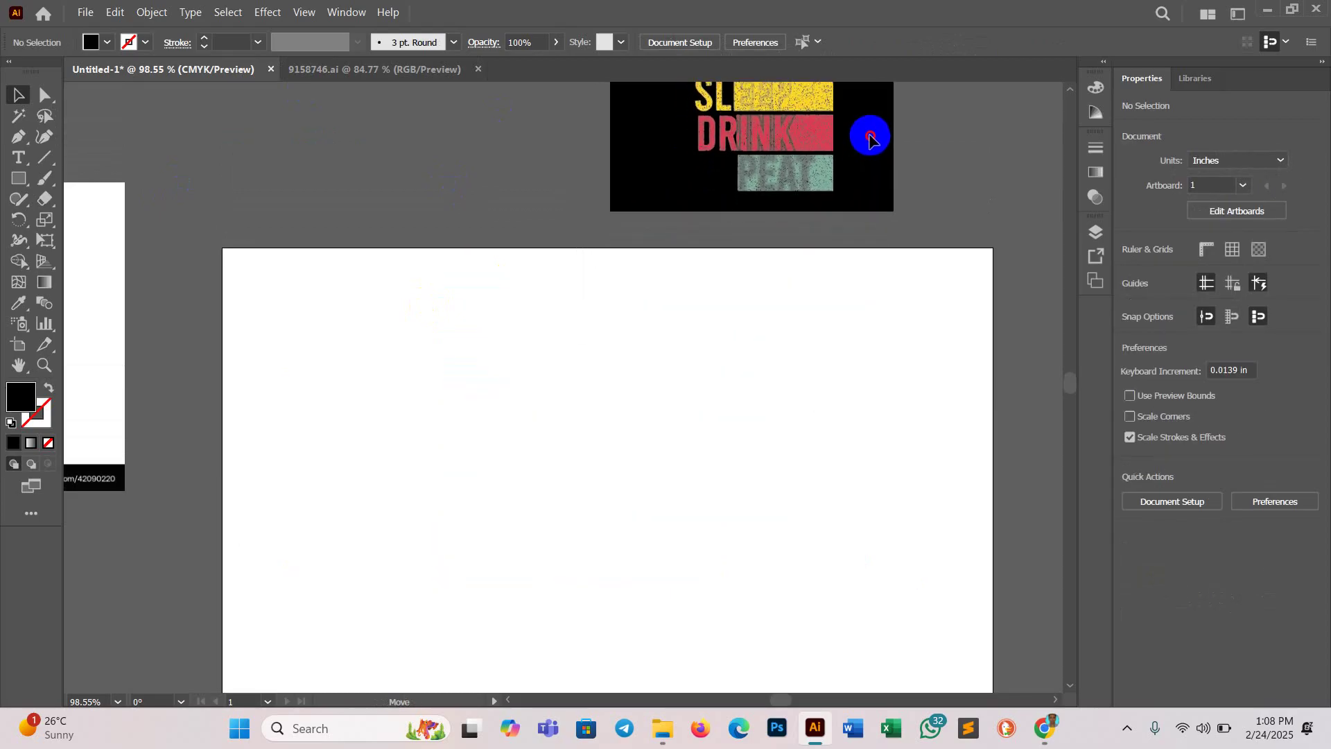
scroll(765, 390, "down", 3)
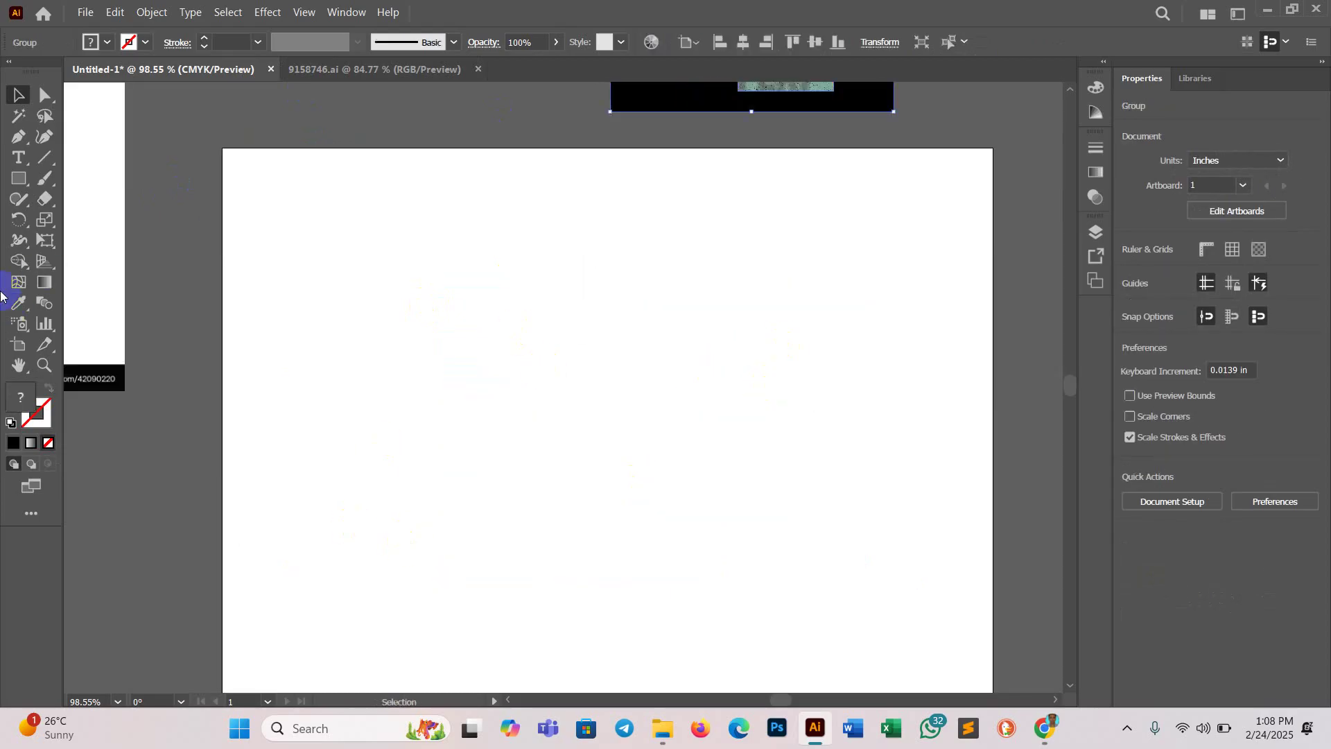
Step: Add the text SLEEP in Bebas Regular to the empty artboard
left_click(14, 157)
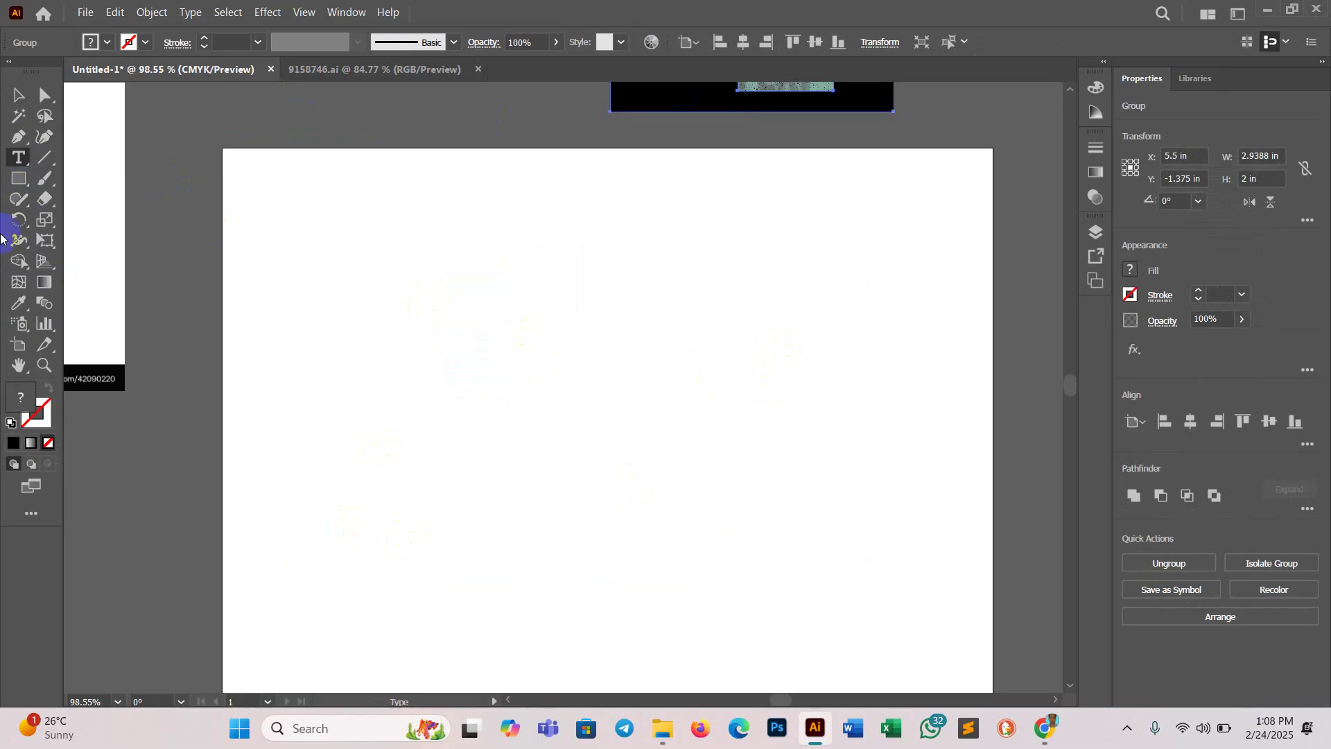
left_click(495, 350)
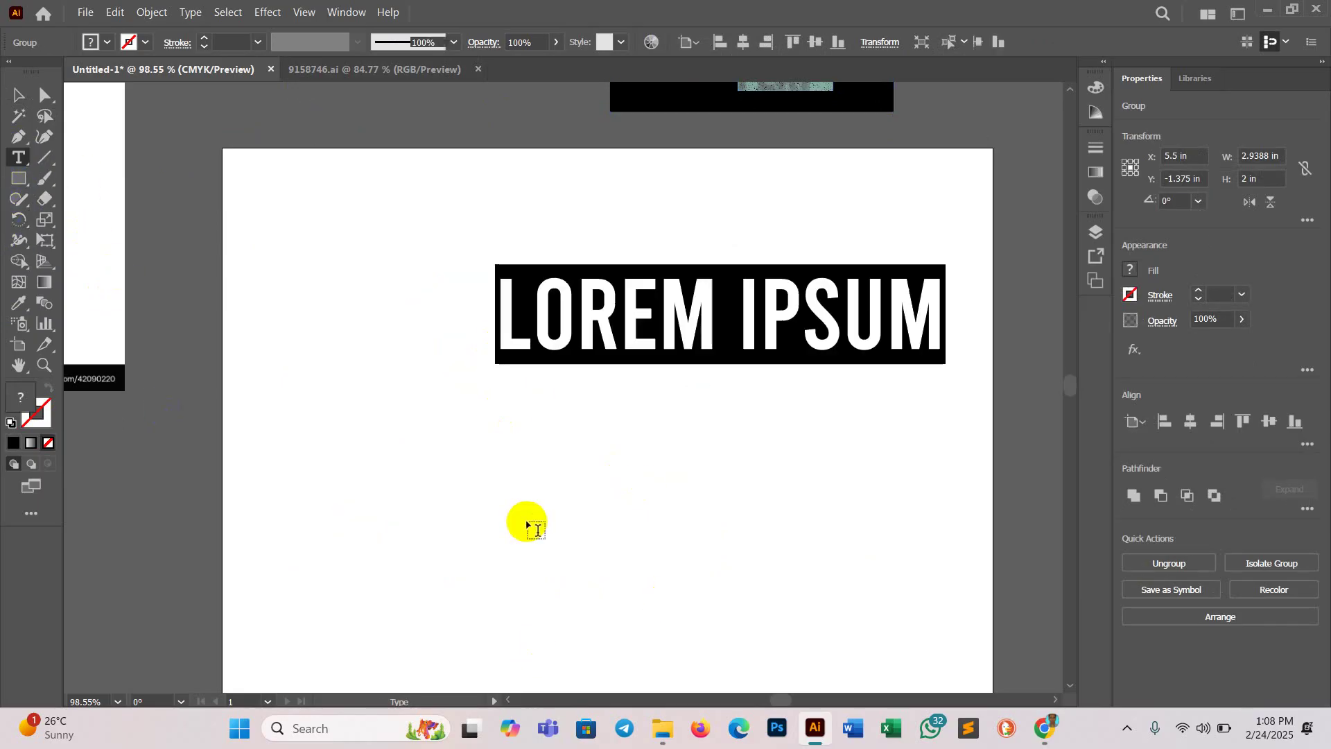
type("E")
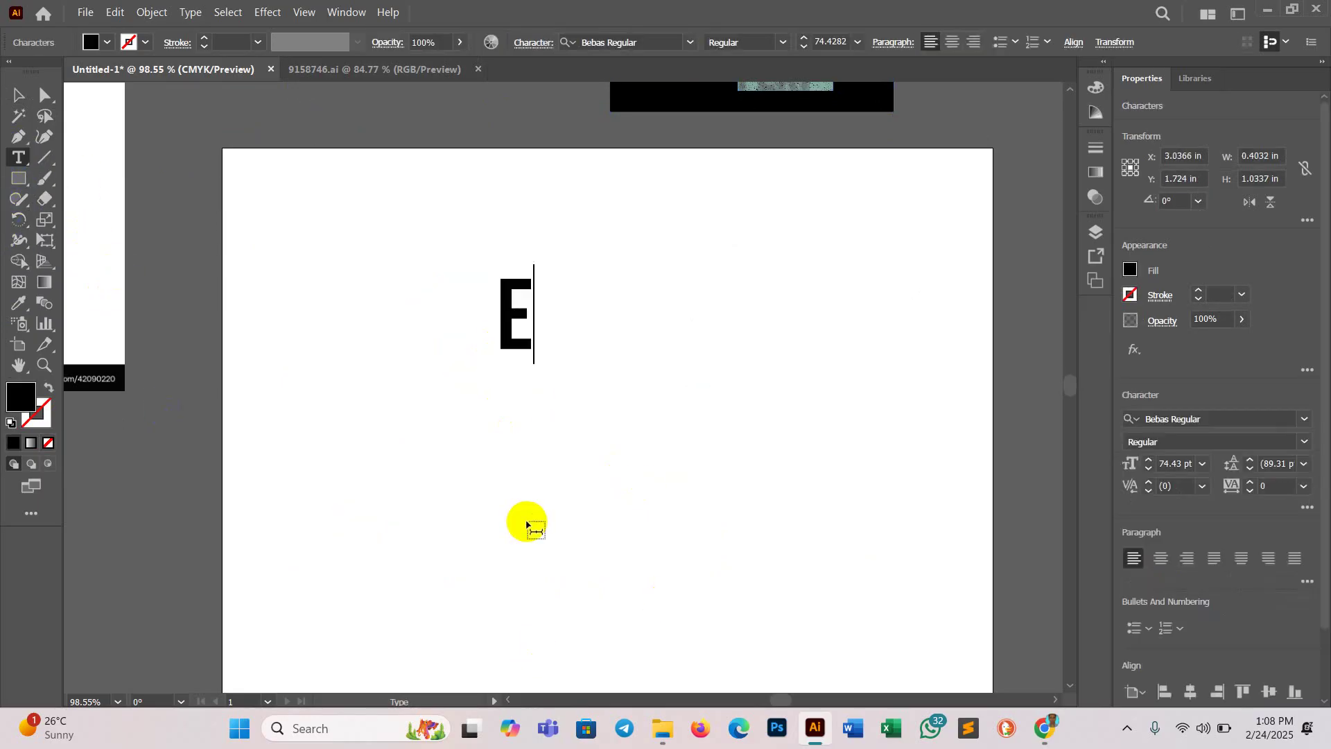
key("BackSpace")
type("SLEEP")
left_click(19, 95)
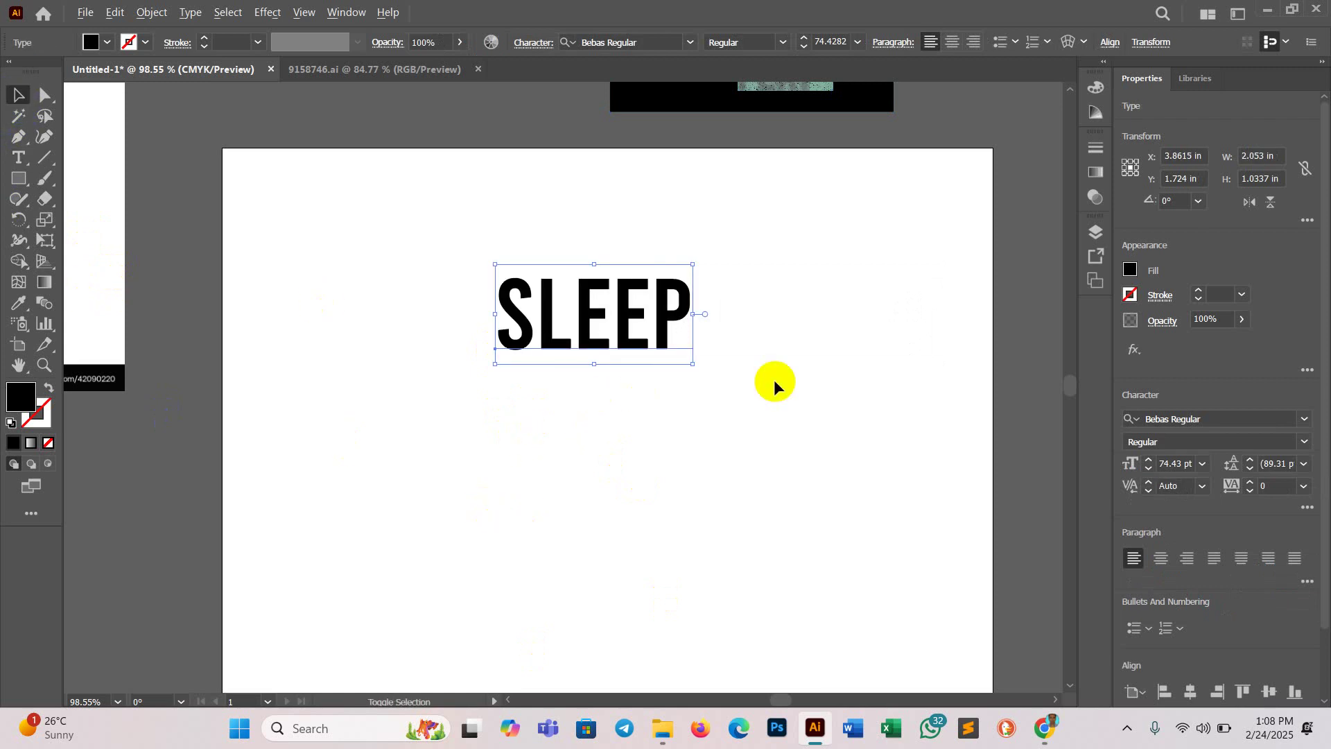
Step: Enlarge the SLEEP text to about 187 pt and position it near the artboard's centre
left_click_drag(692, 362, 797, 408)
left_click_drag(773, 342, 790, 408)
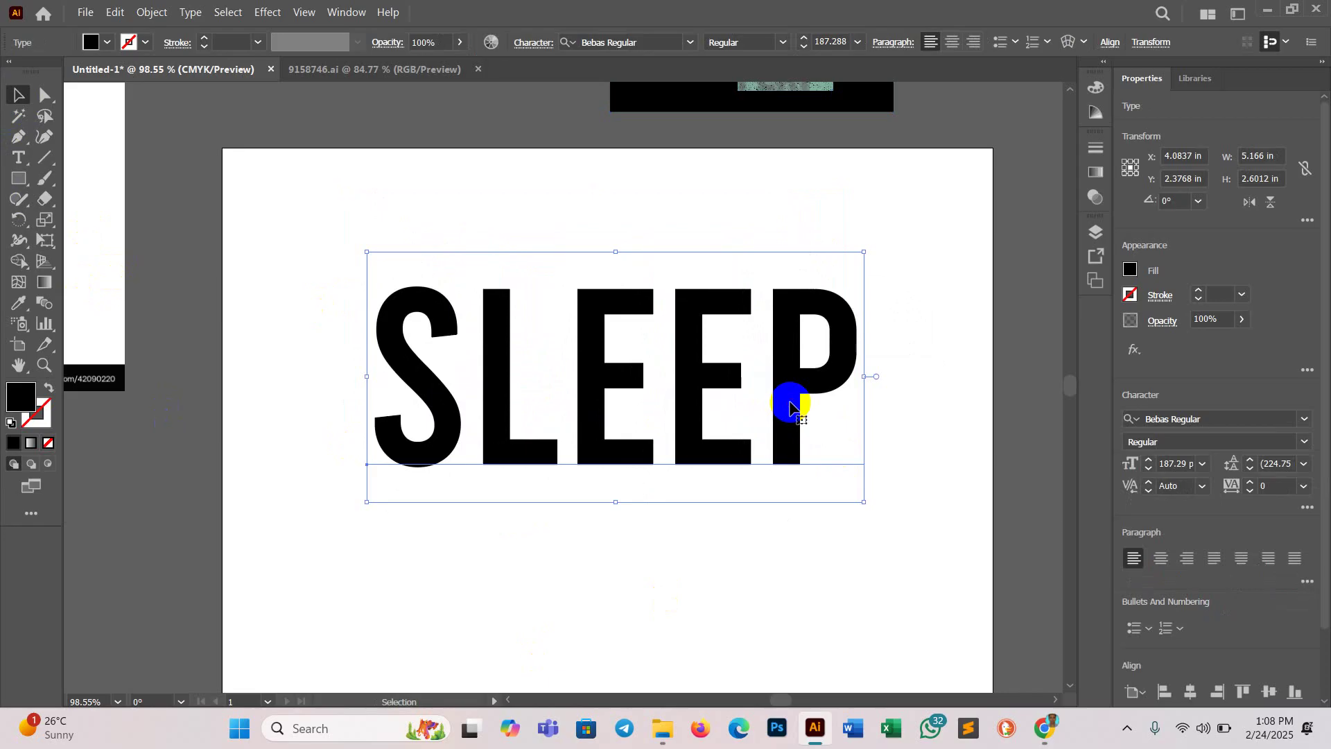
scroll(790, 406, "down", 3)
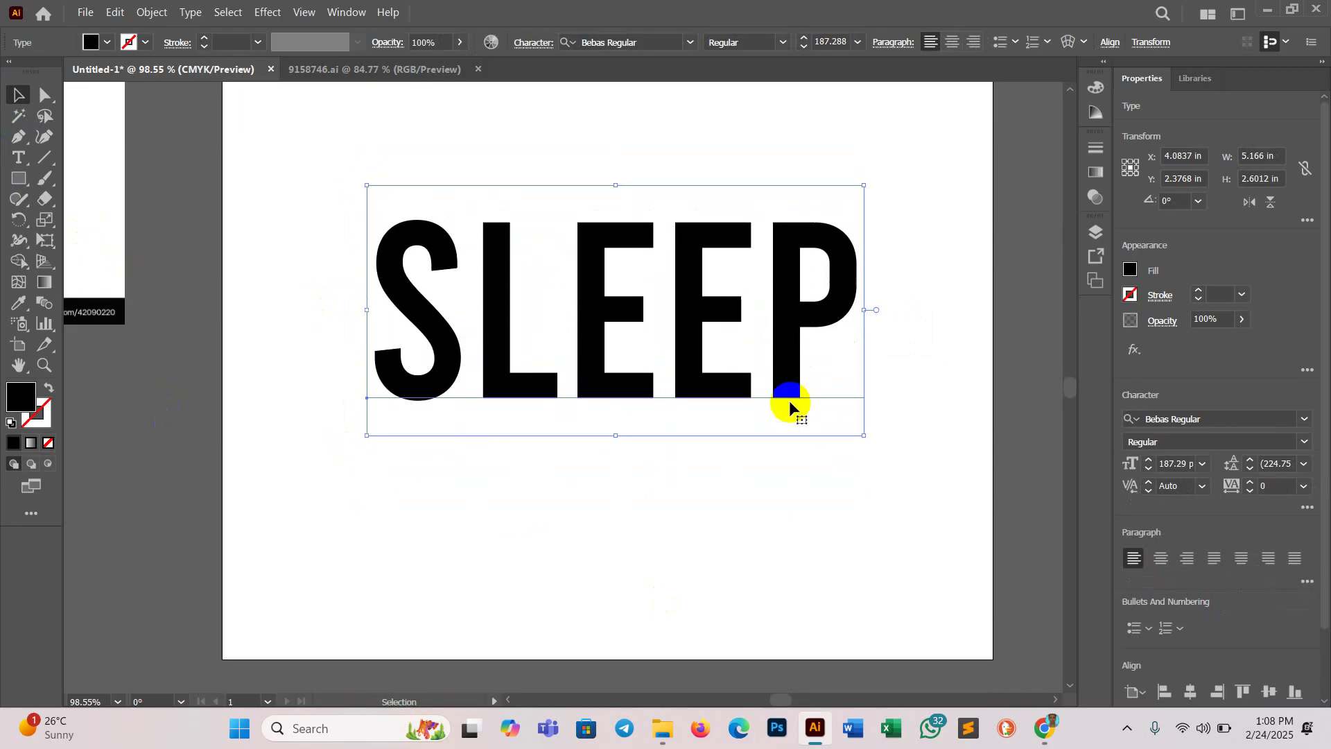
scroll(685, 428, "up", 2)
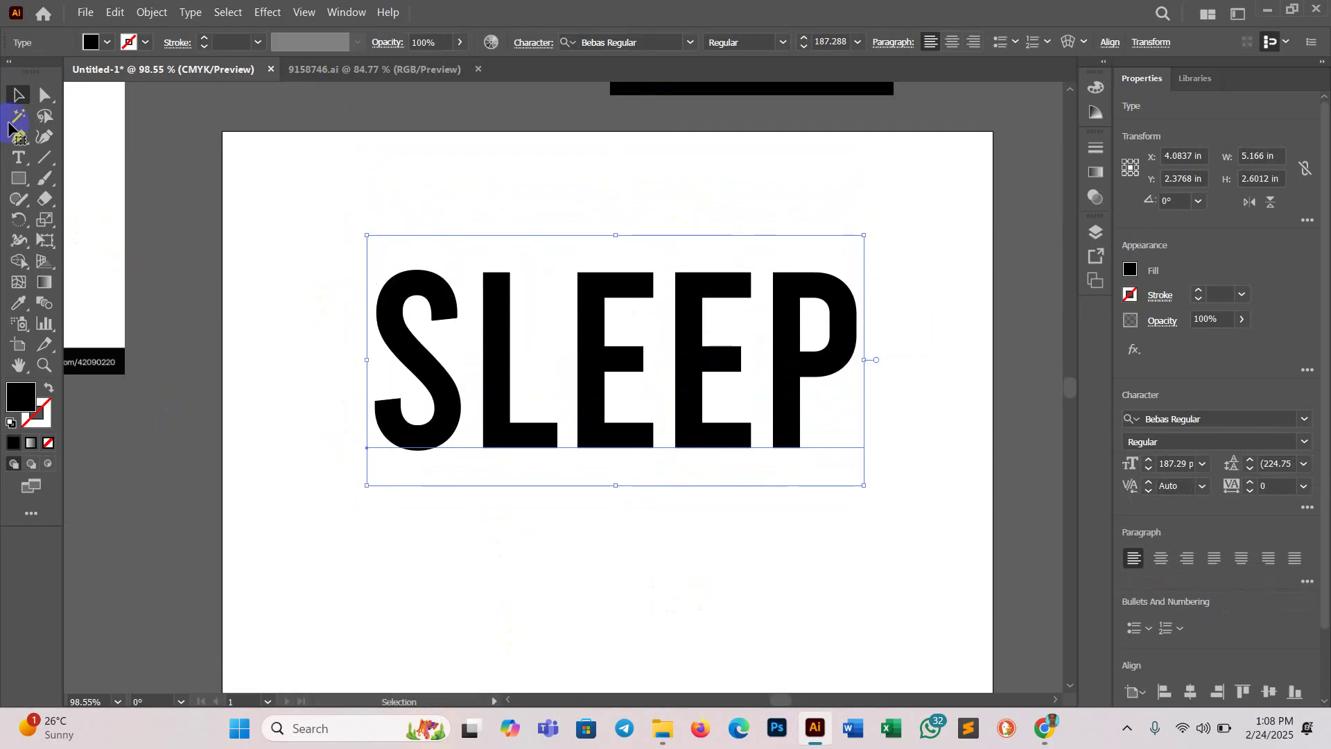
Step: Expand the SLEEP text into shapes with the Object and Fill options
scroll(546, 359, "up", 1)
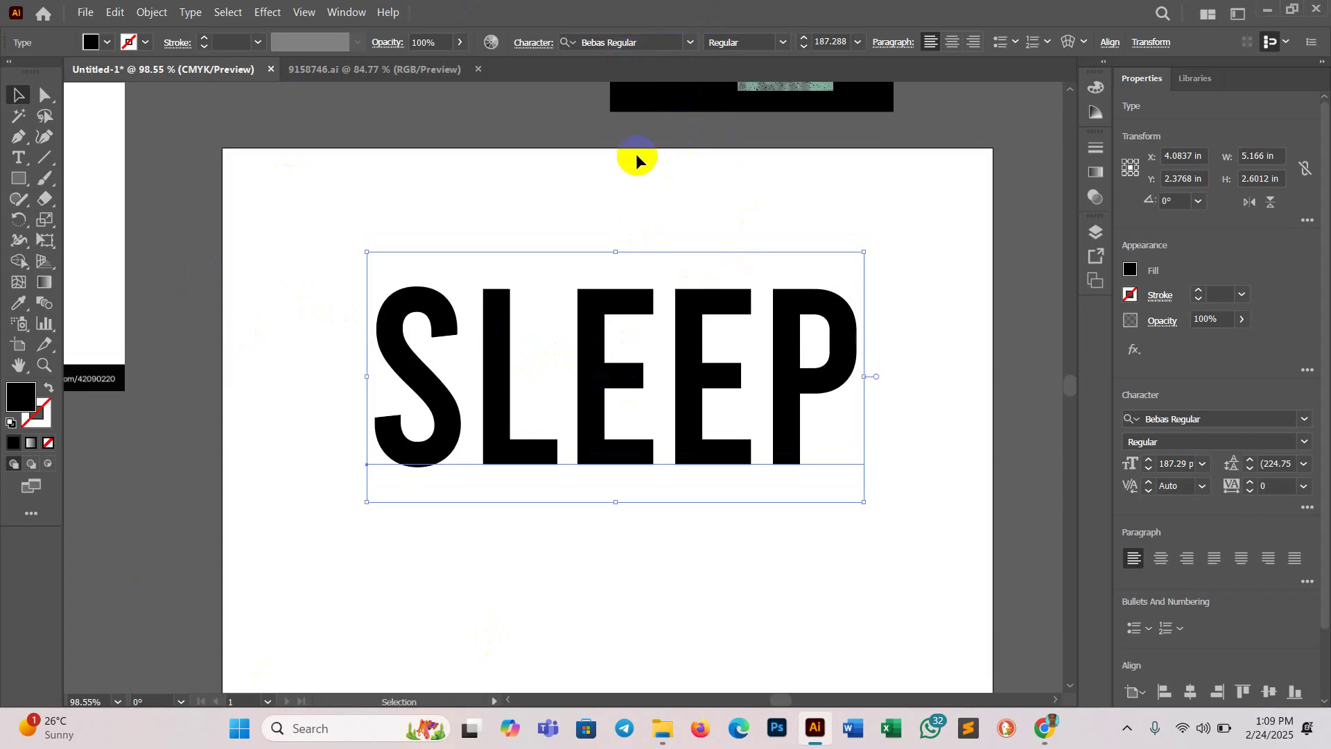
left_click(152, 12)
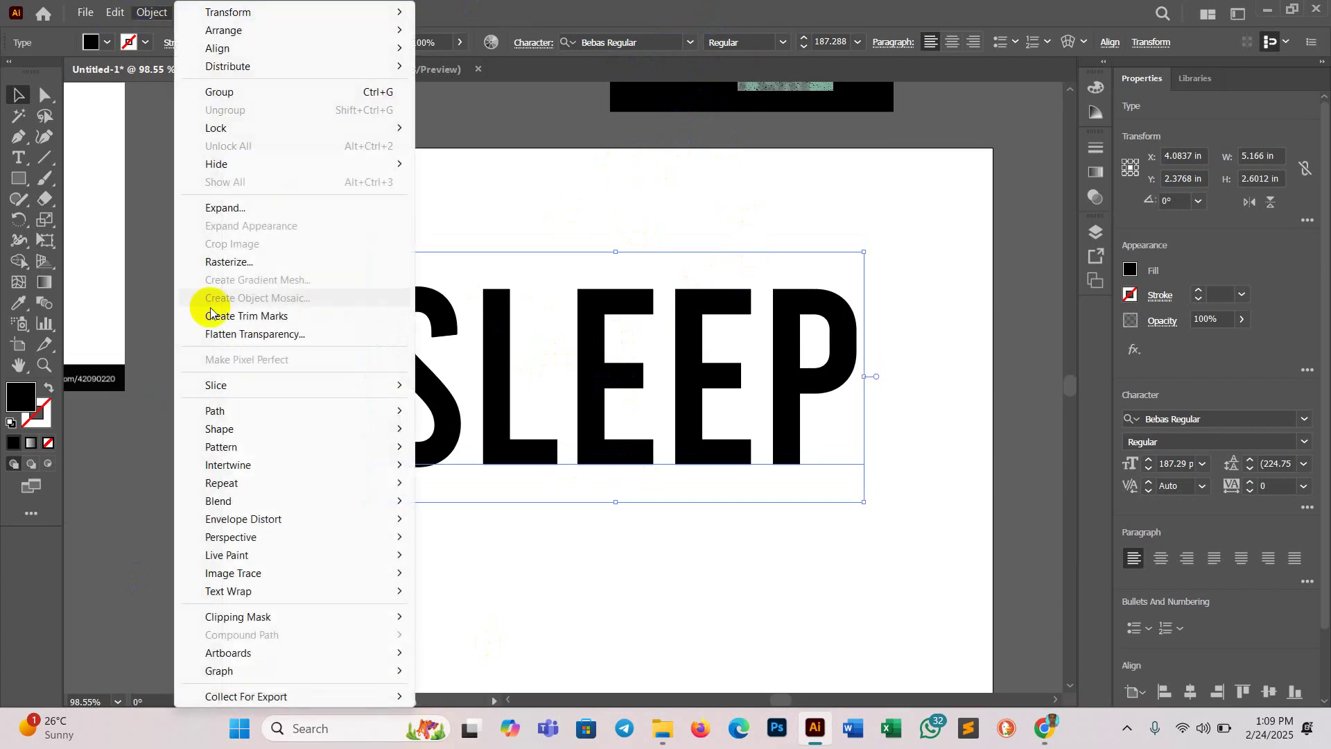
left_click(232, 210)
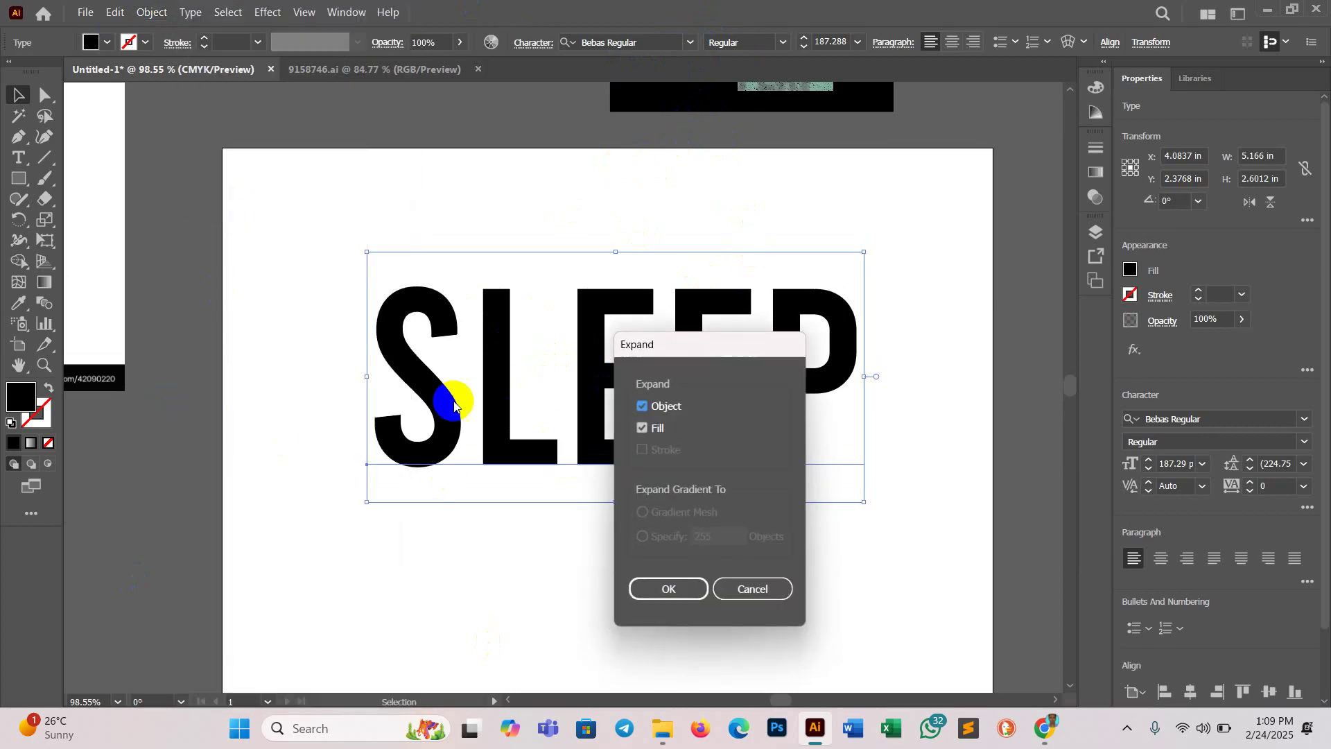
left_click(689, 591)
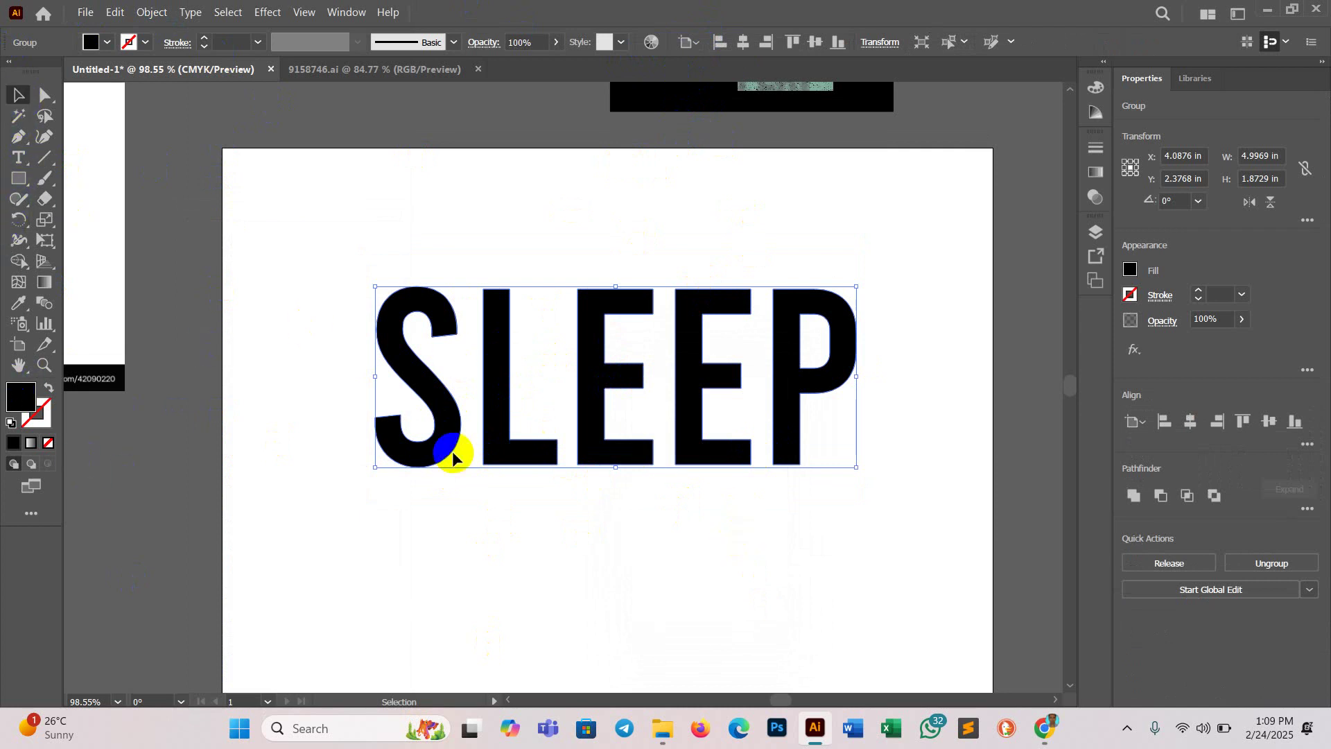
Step: Fill the expanded SLEEP lettering with the yellow sampled from the SLEEP row of the small design above the artboard
scroll(136, 466, "up", 4)
left_click(18, 302)
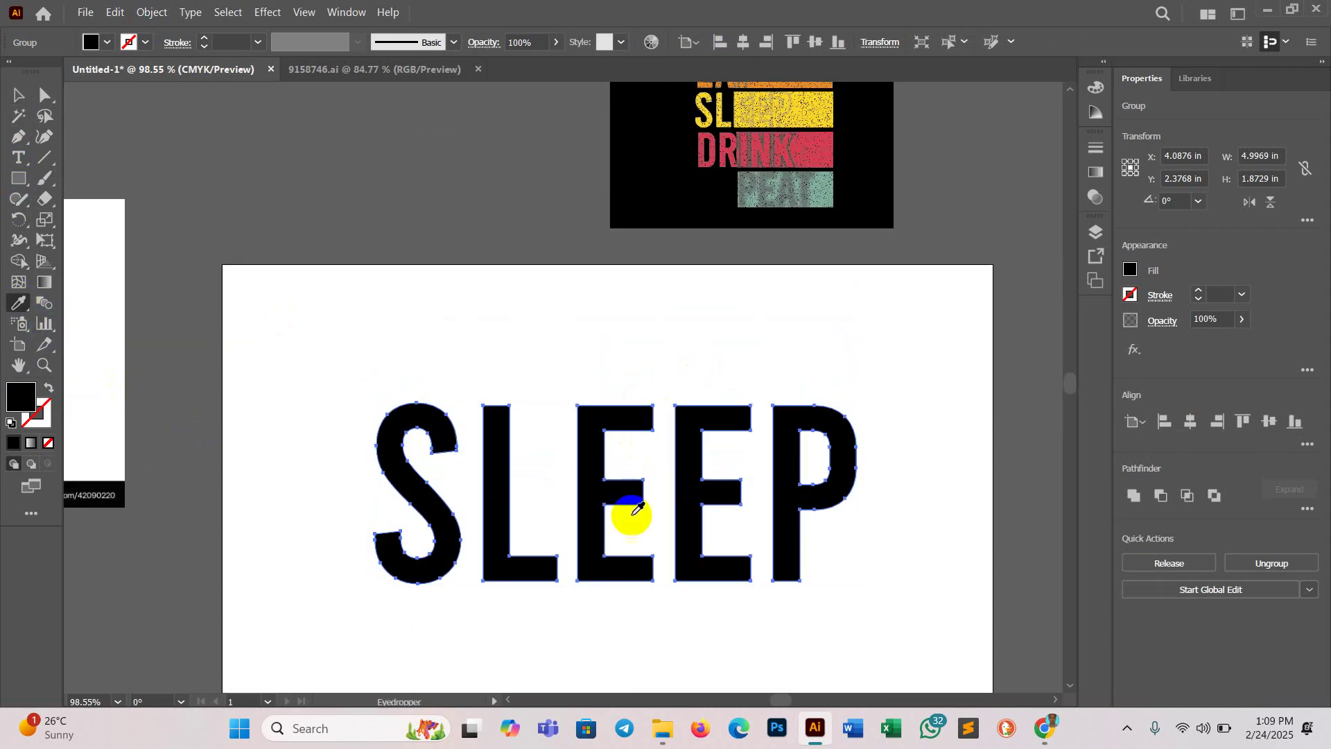
left_click(709, 116)
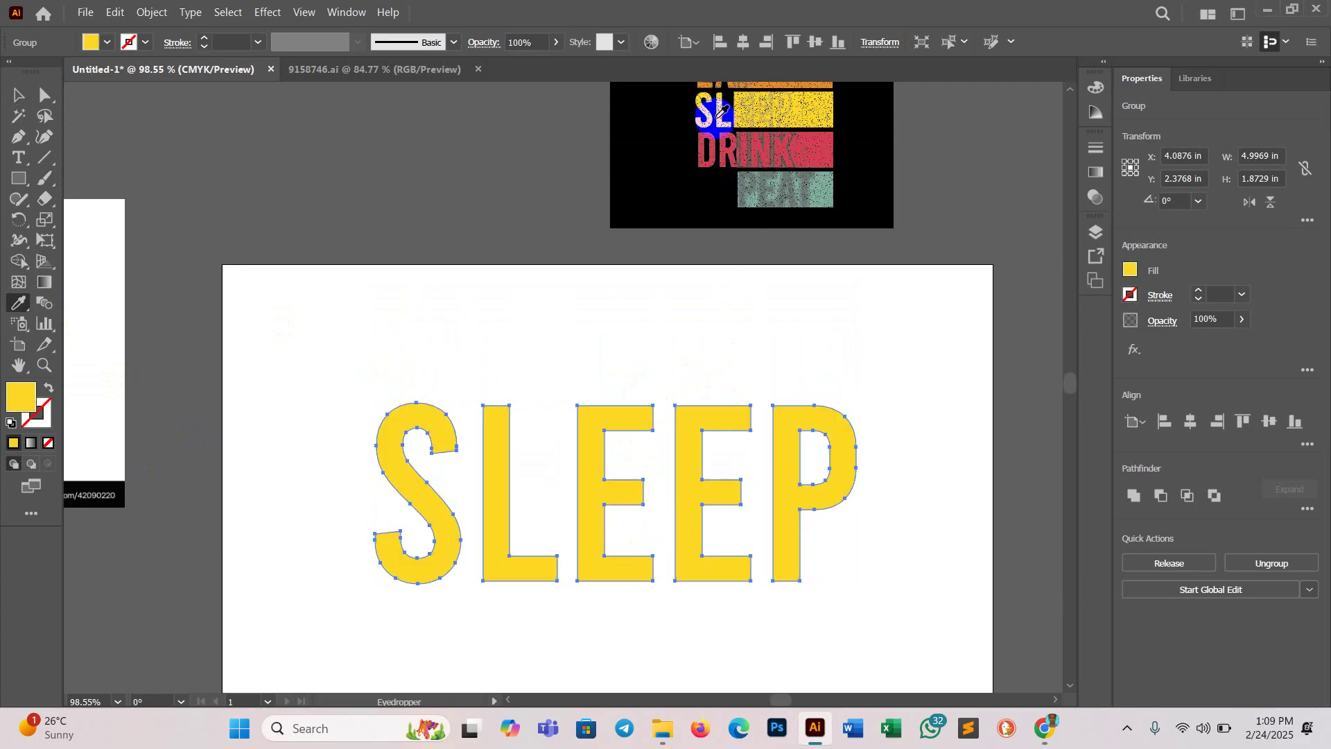
left_click(18, 94)
scroll(727, 537, "down", 4)
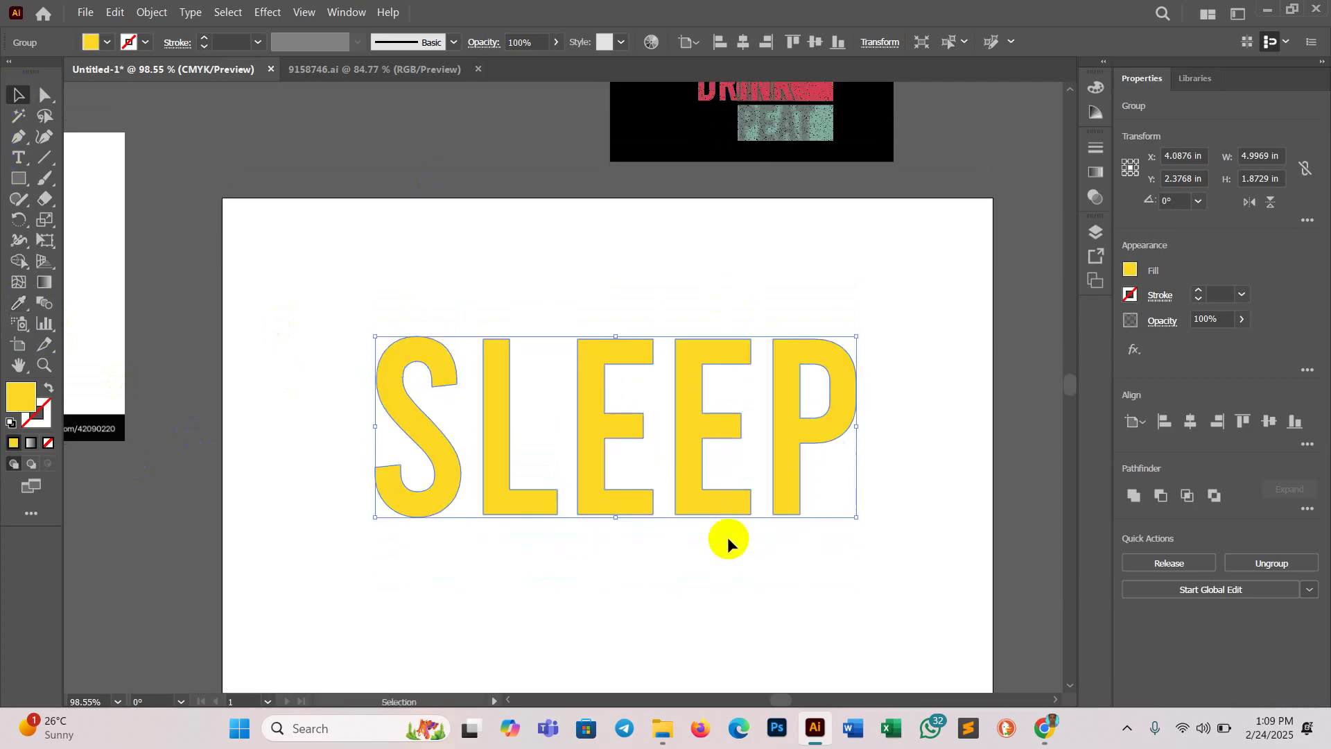
scroll(727, 536, "up", 1)
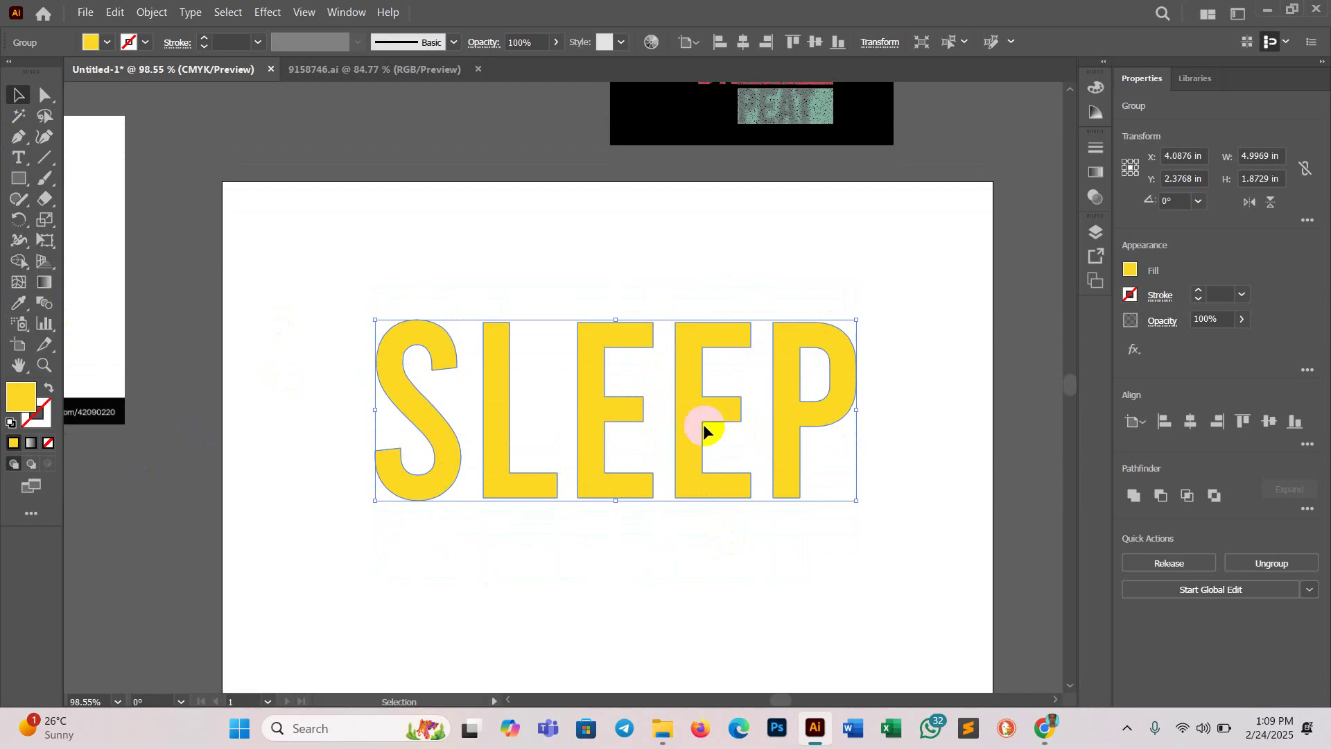
scroll(780, 552, "down", 2)
scroll(780, 546, "down", 3)
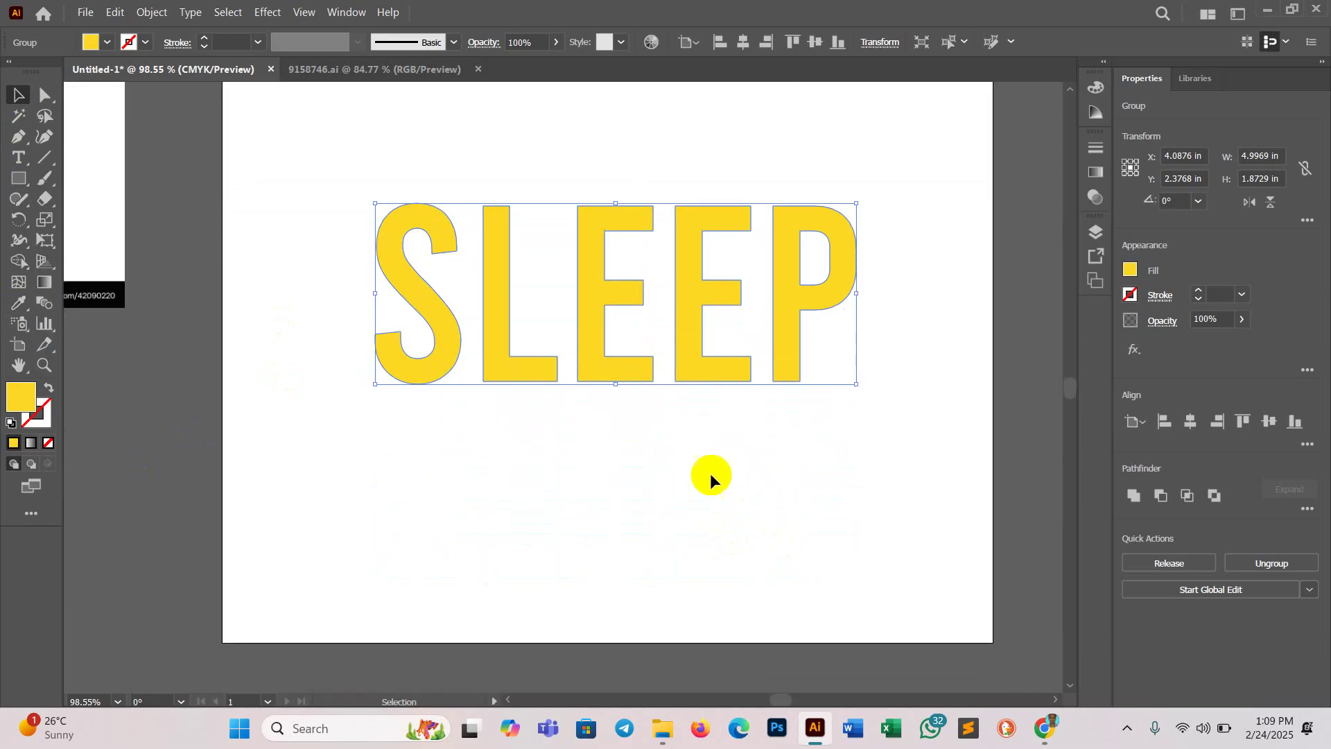
scroll(617, 291, "up", 2)
Step: Look at the speckle texture in the 9158746.ai document and return to the document with the SLEEP lettering
left_click(387, 71)
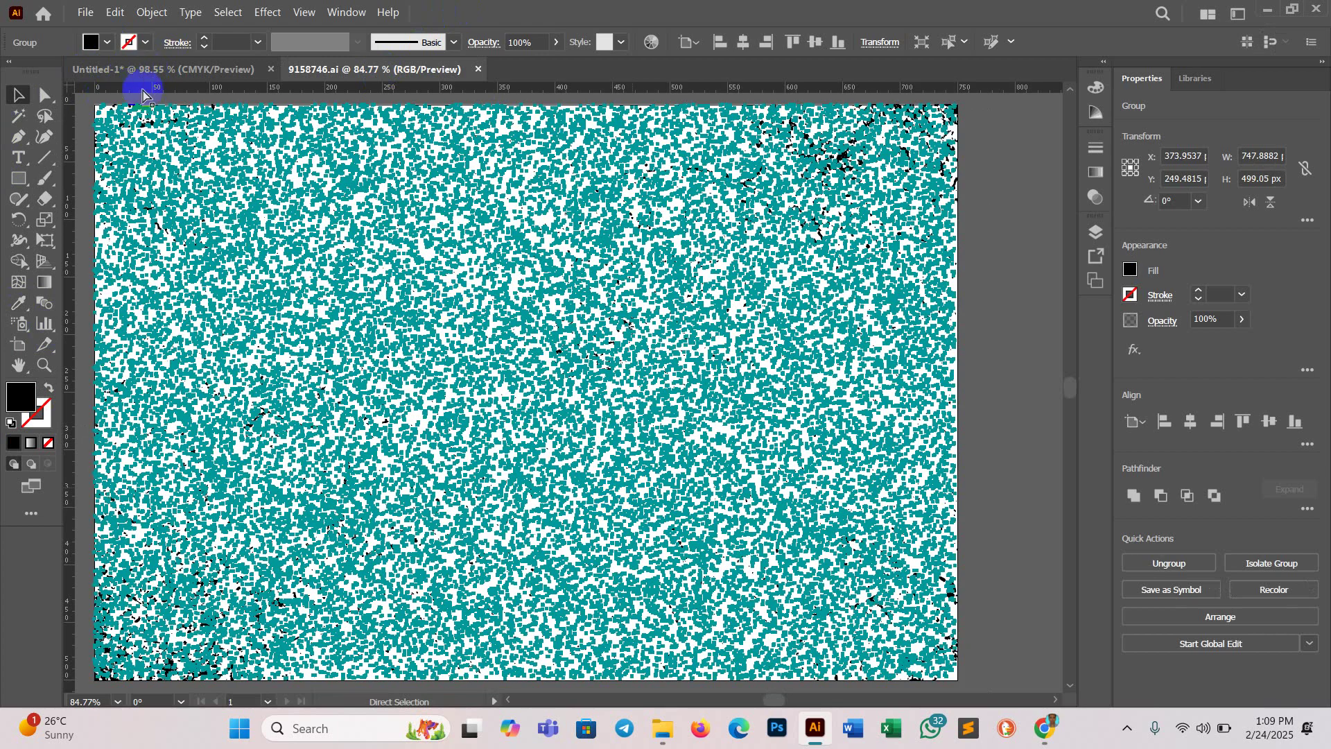
left_click(199, 74)
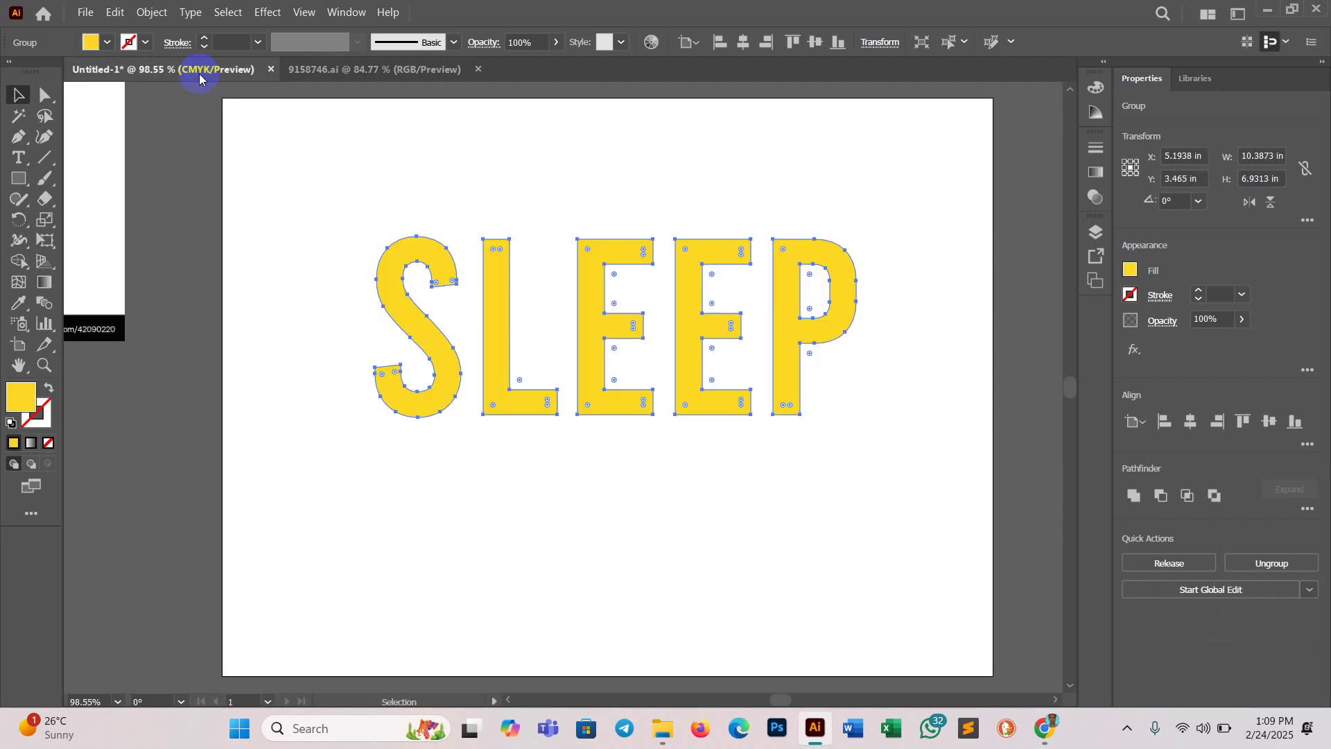
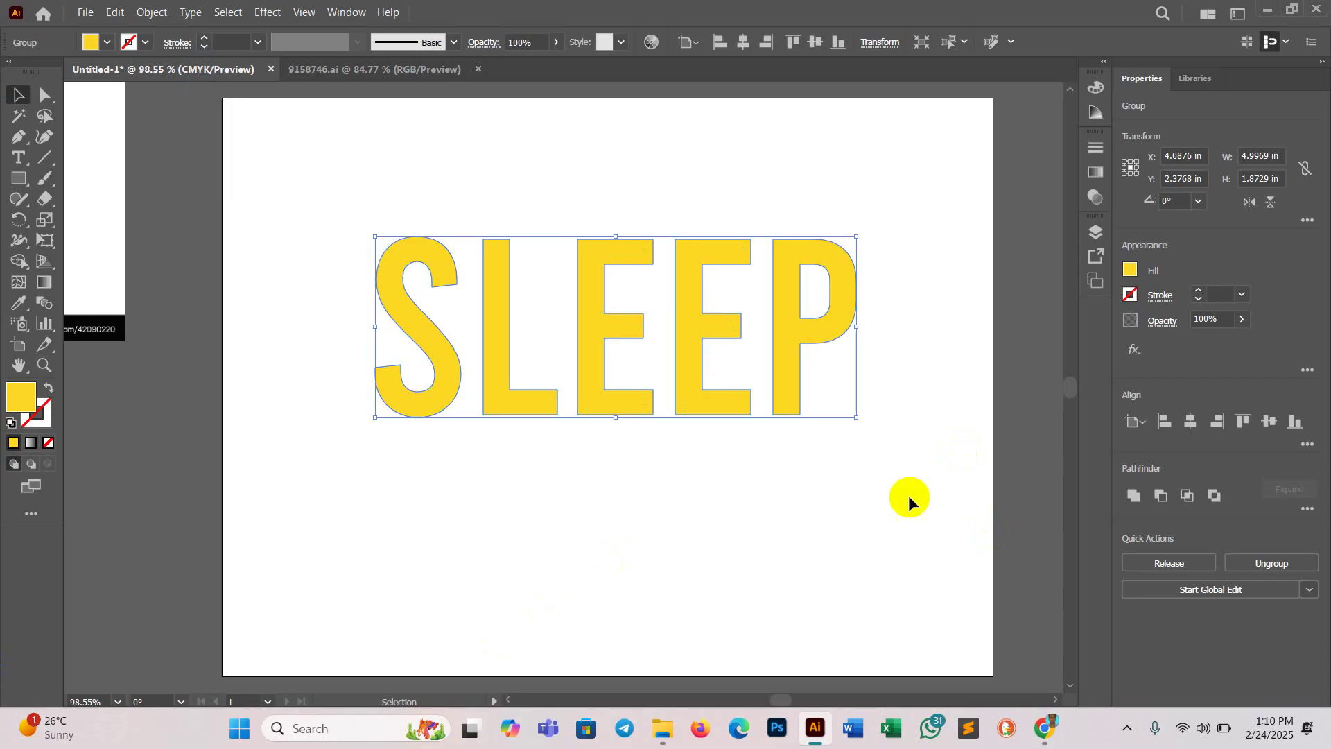
left_click(357, 68)
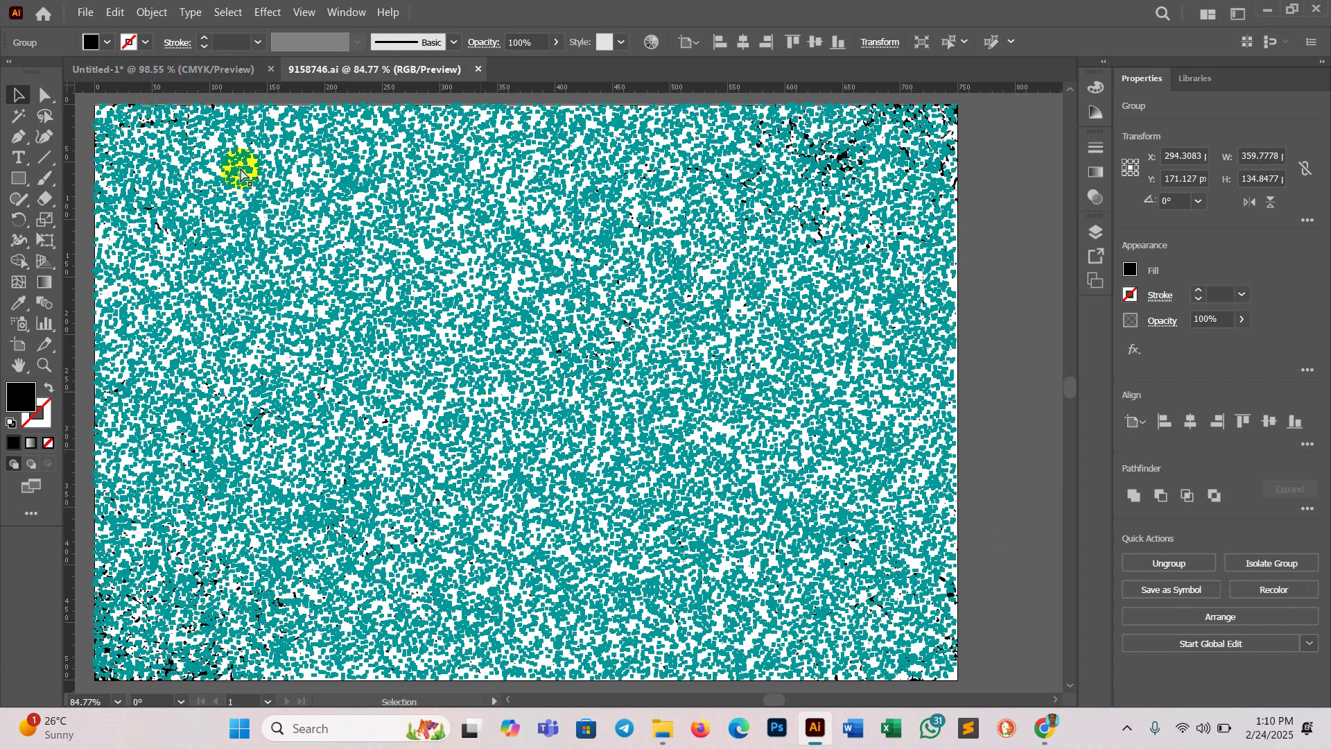
left_click(172, 72)
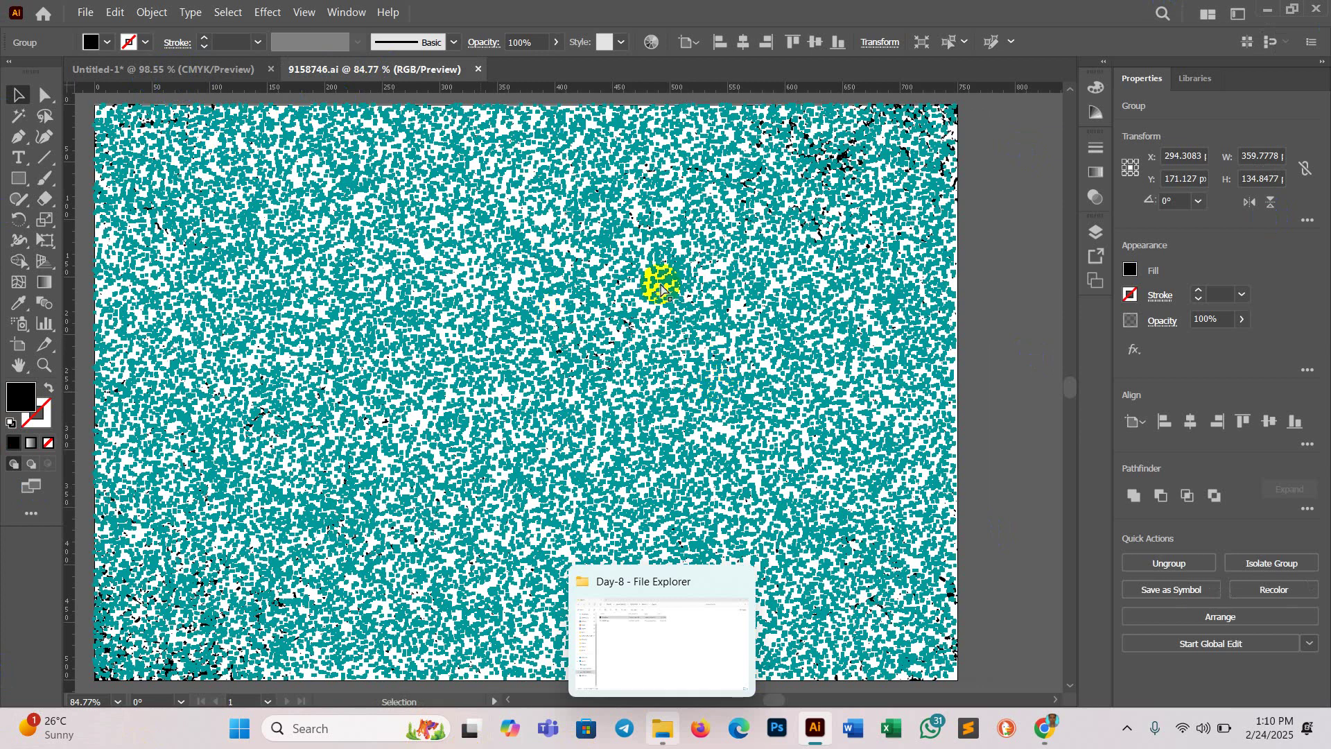
left_click(169, 72)
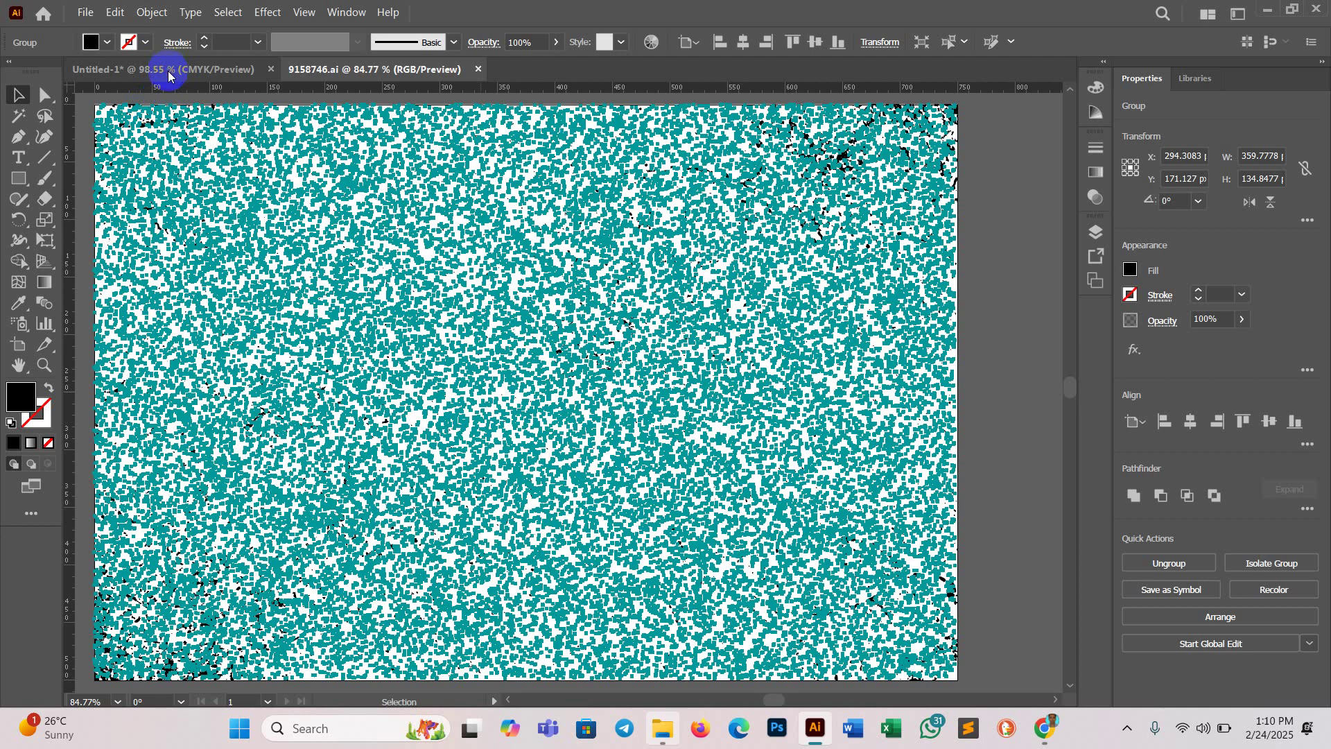
left_click(181, 71)
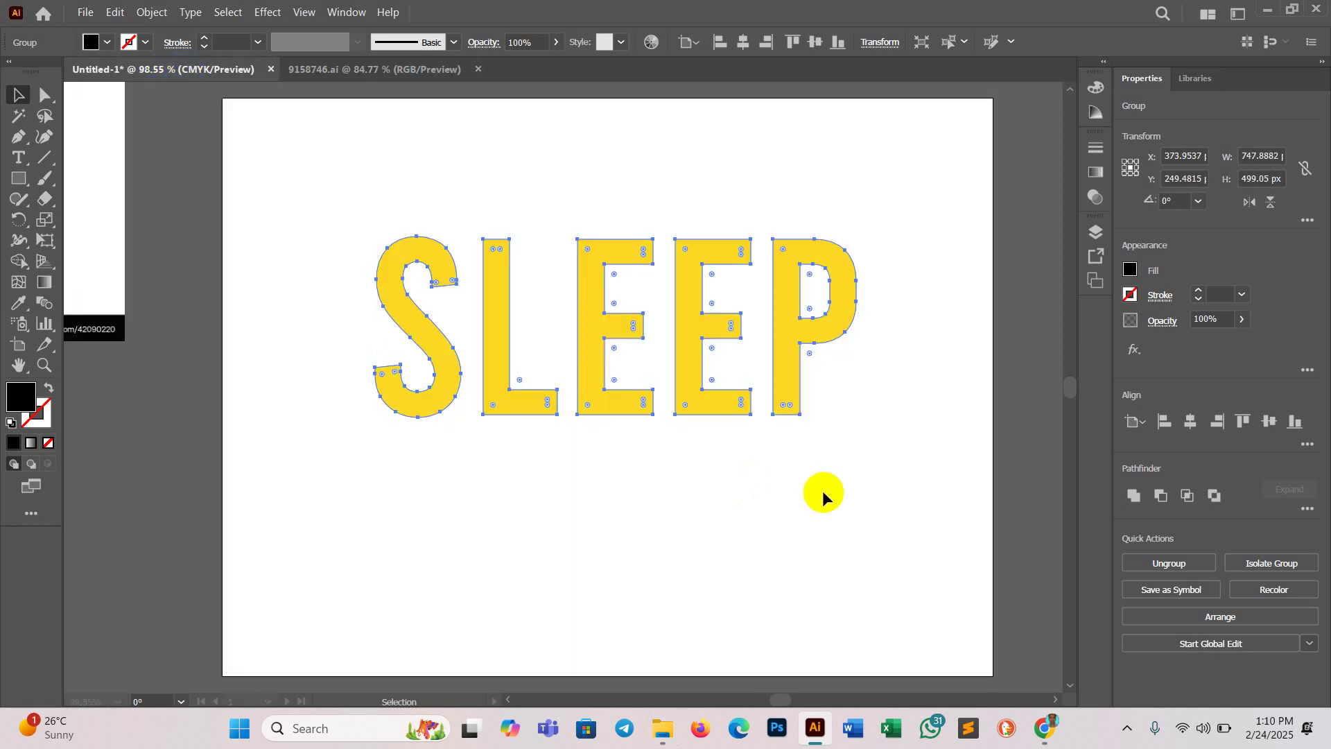
Step: Try to paste the speckle texture beside the SLEEP lettering, and delete the pasted object
key("ctrl+v")
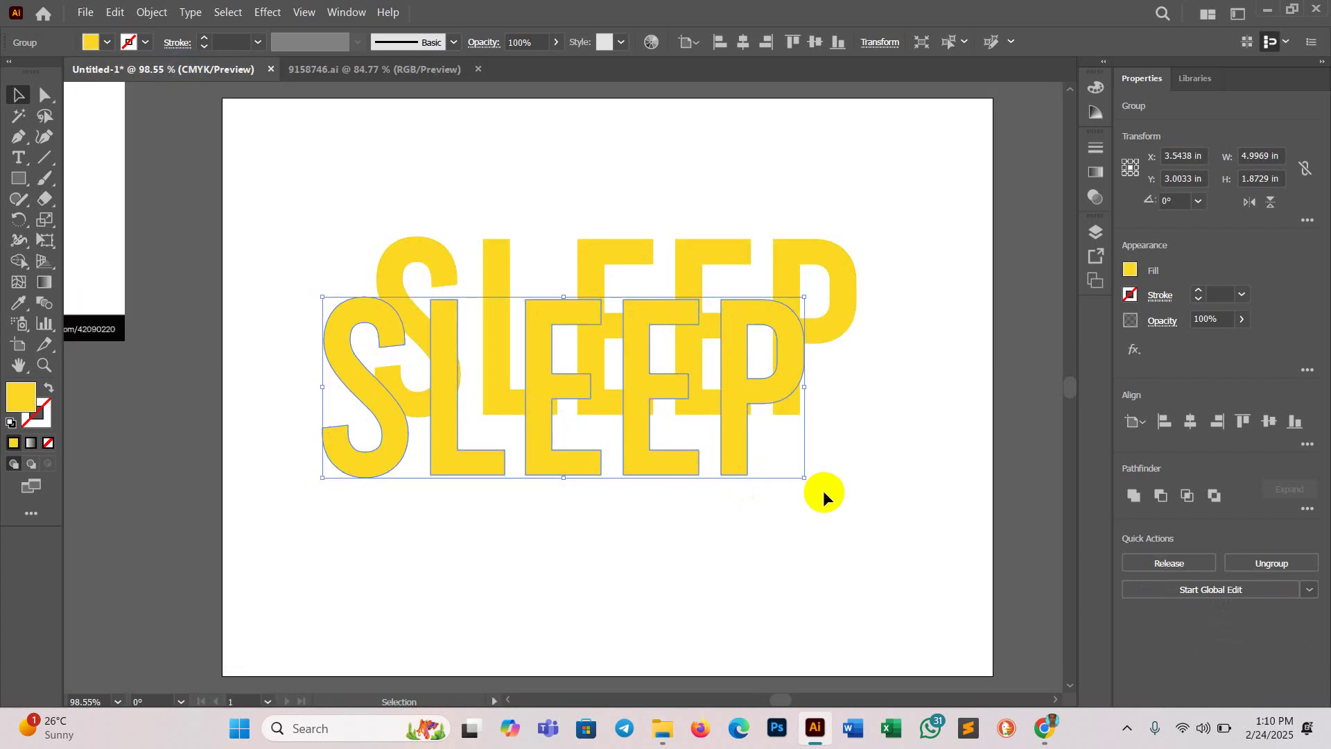
key("Delete")
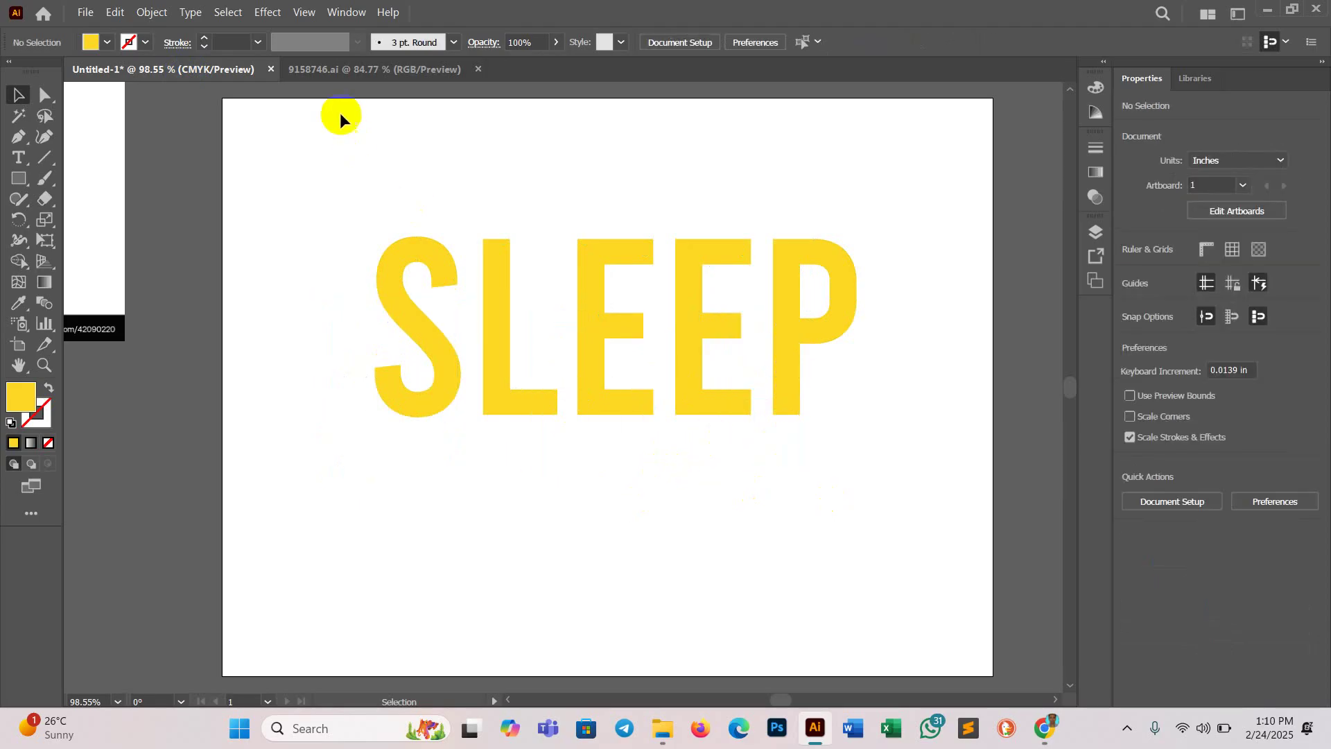
Step: Copy the white background rectangle behind the speckles in the 9158746.ai document, undoing a clipping mask attempt first
left_click(331, 68)
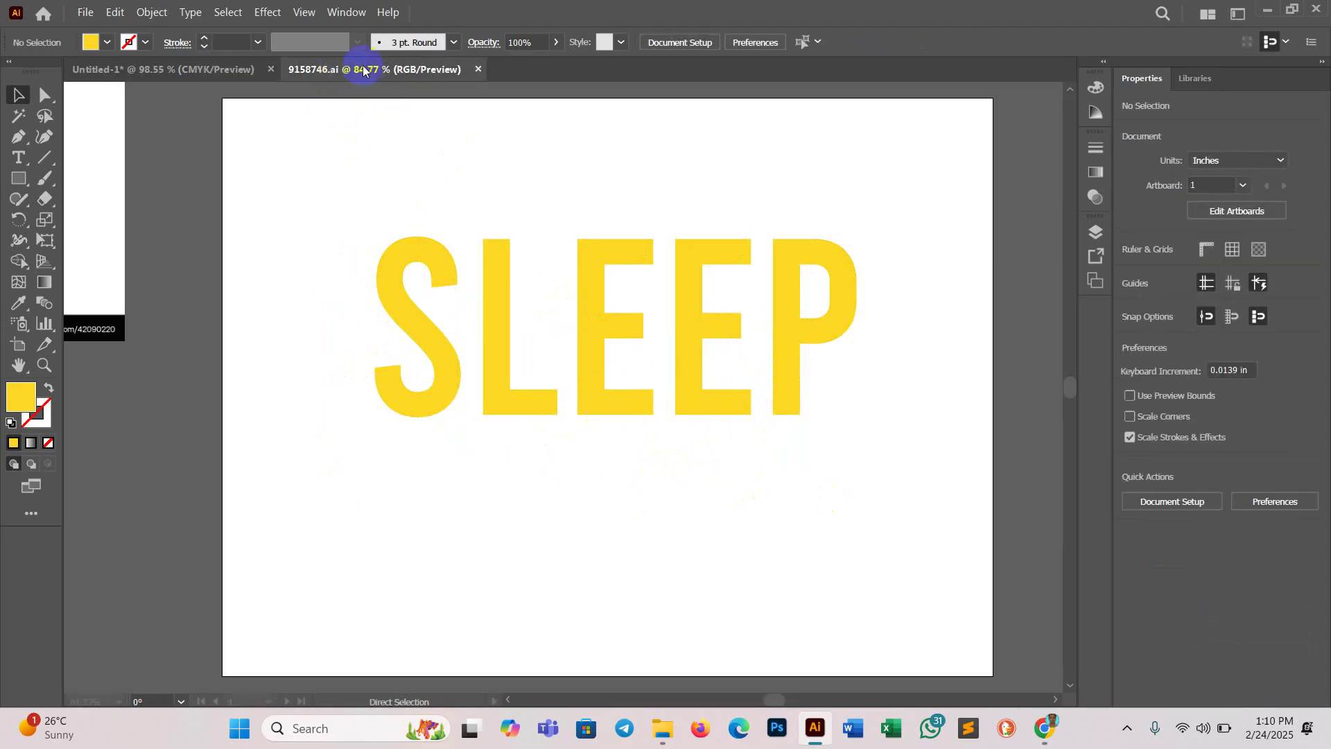
left_click(497, 310)
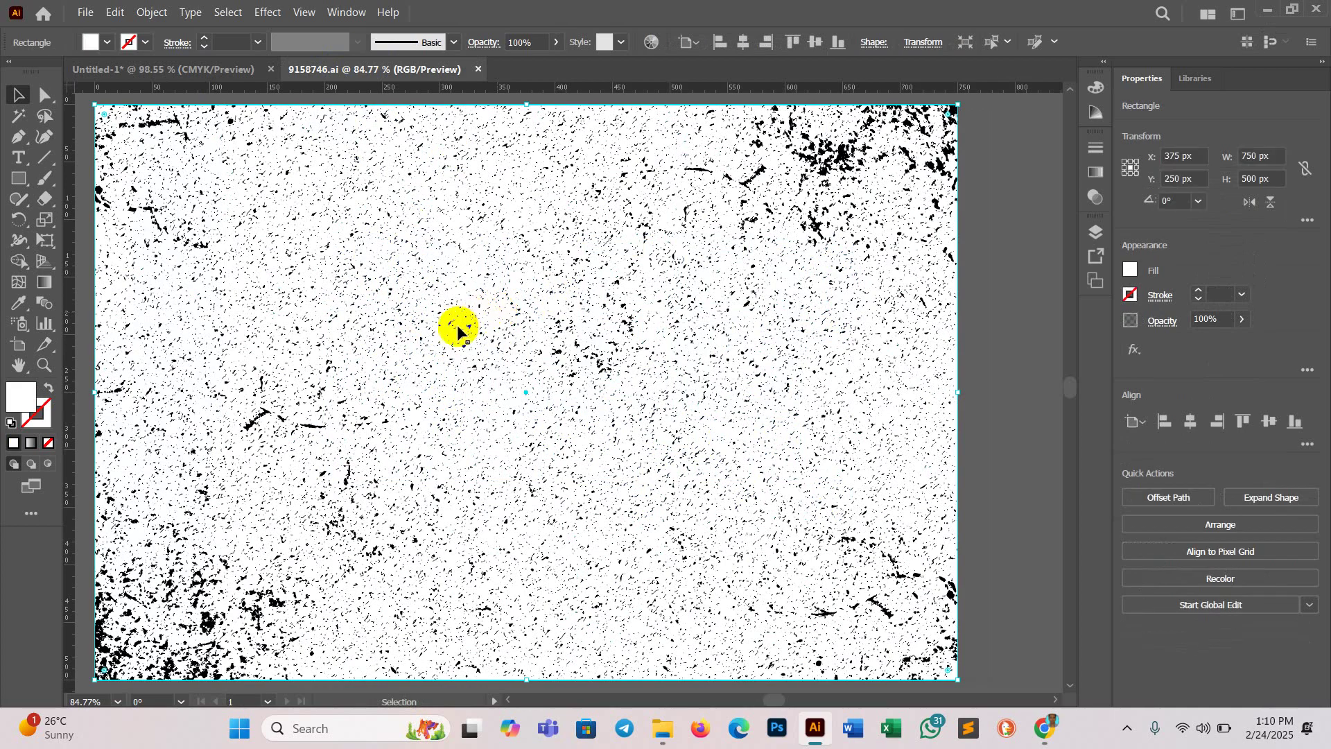
key("ctrl+a")
key("ctrl+7")
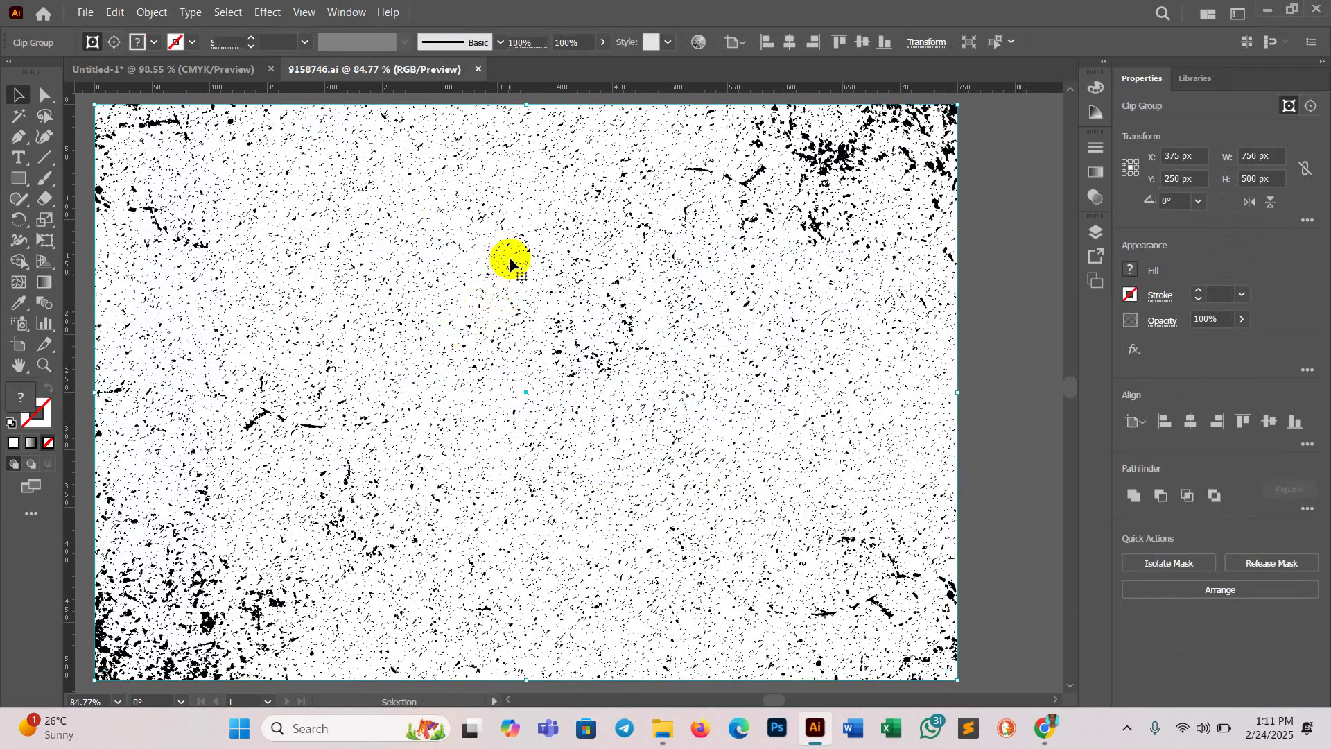
key("ctrl+z")
right_click(509, 256)
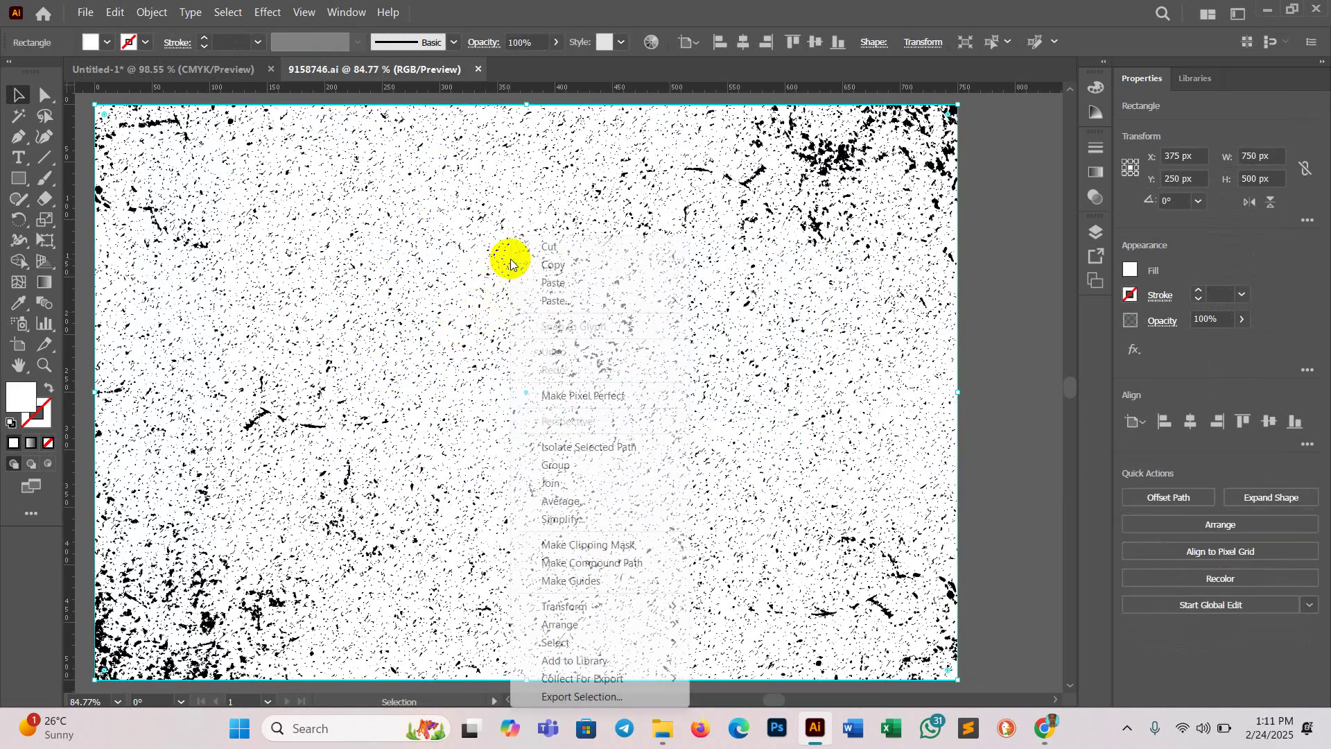
left_click(565, 269)
Step: Try pasting the copied white rectangle into the SLEEP lettering document, and undo the paste
left_click(206, 72)
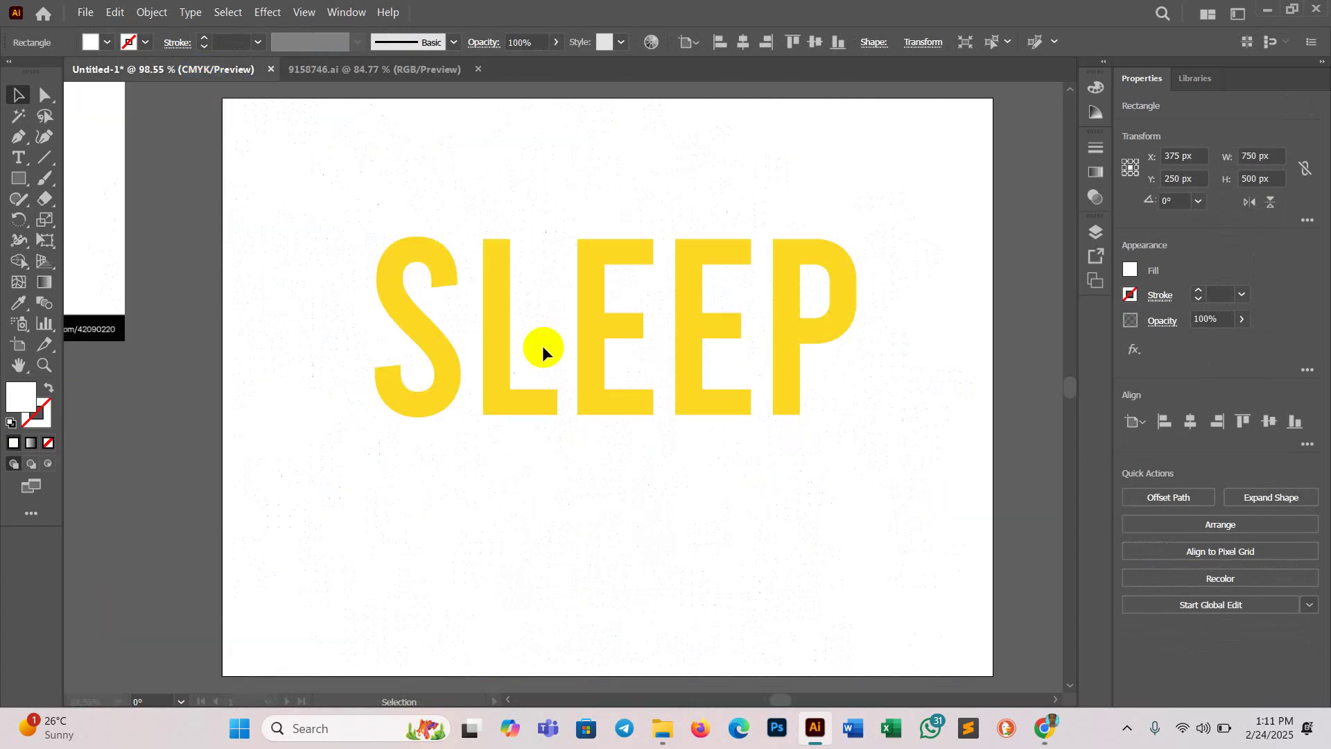
key("ctrl+v")
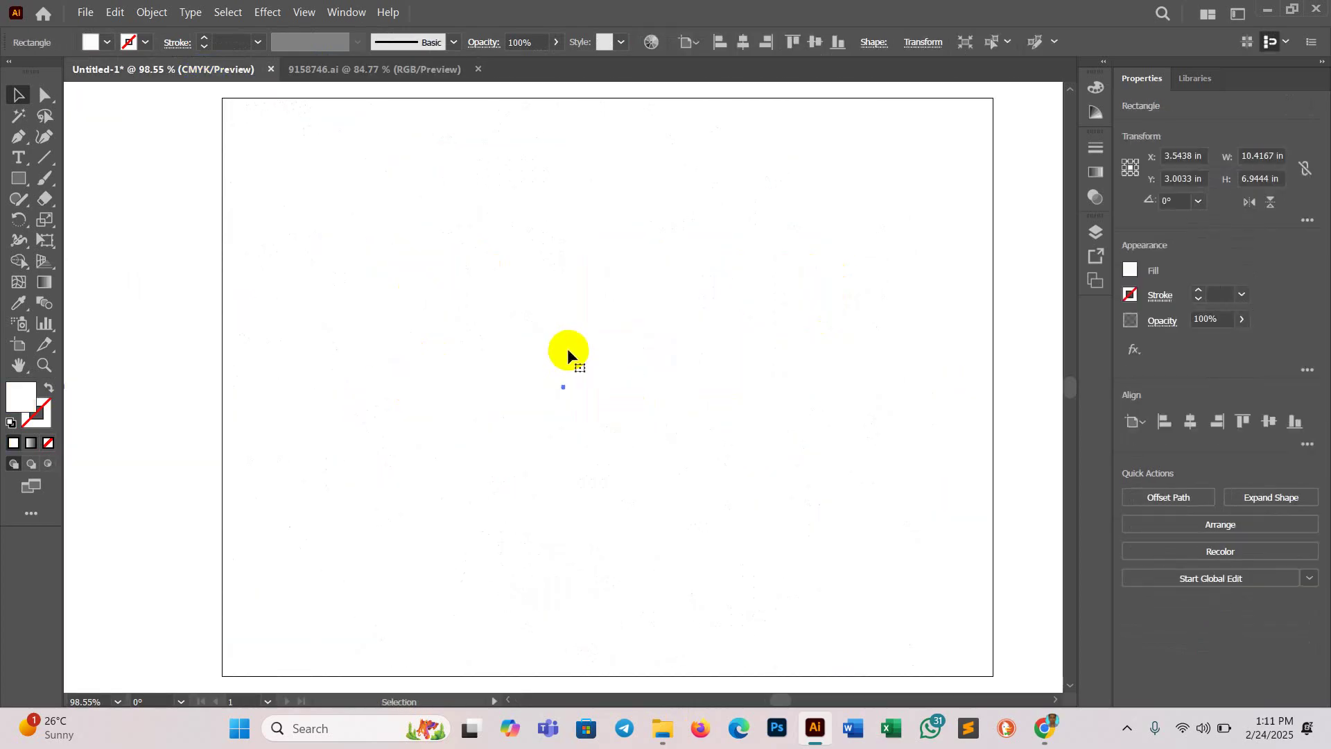
key("space")
left_click_drag(614, 471, 651, 537)
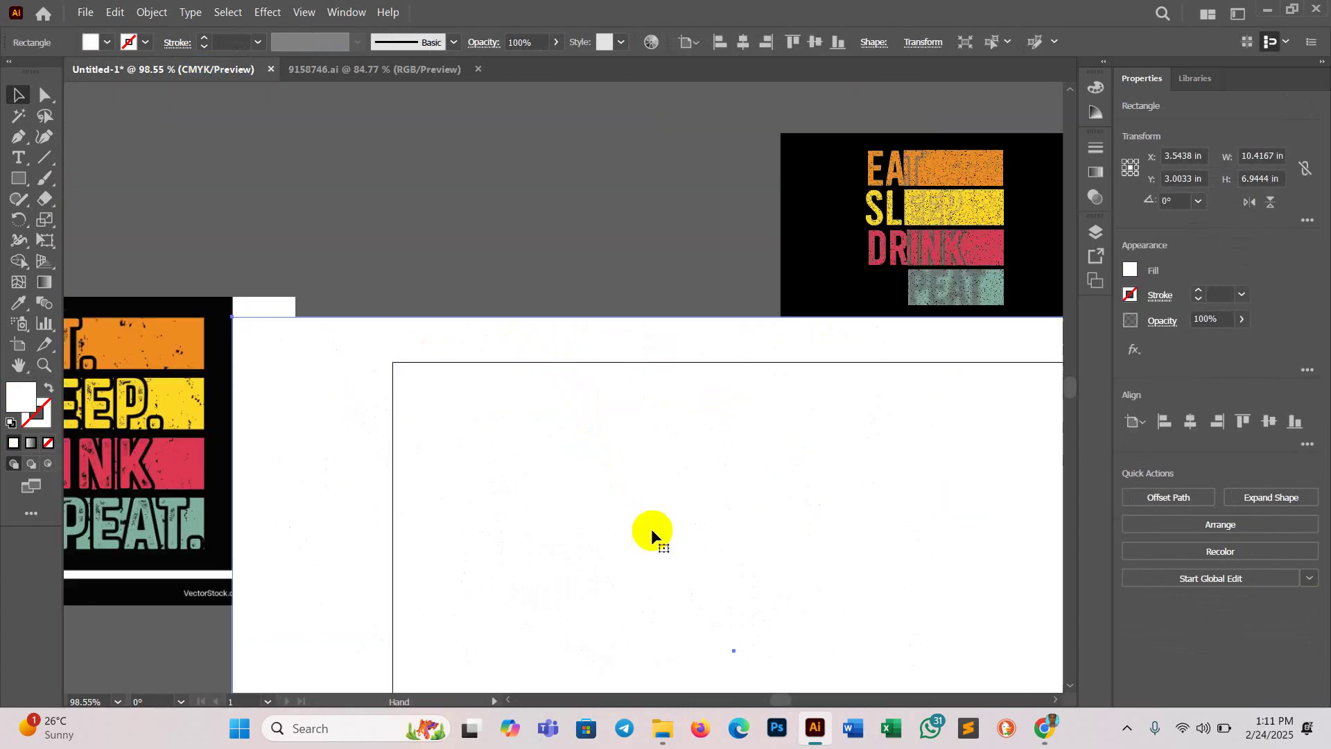
key("ctrl+z")
left_click(652, 530)
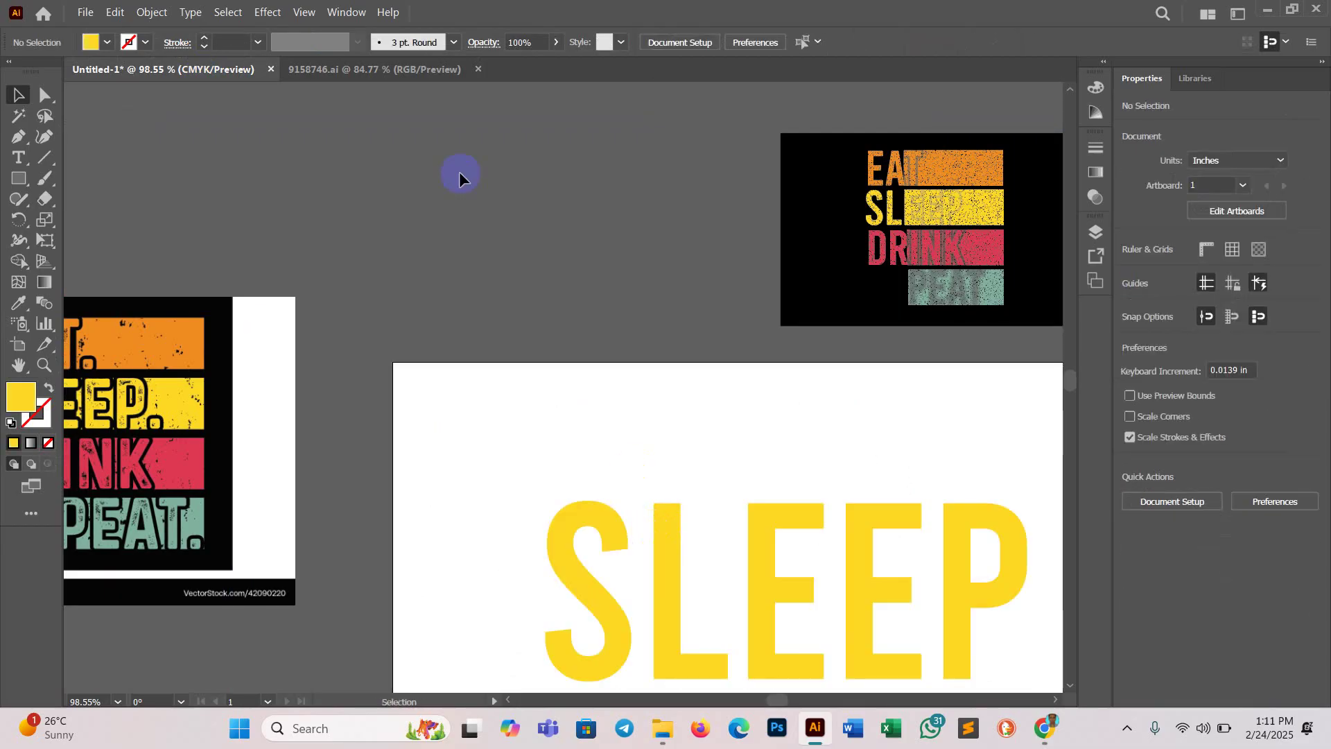
Step: Scale the white background rectangle in 9158746.ai down about its centre to about 558 × 372 px
left_click(371, 72)
left_click(499, 347)
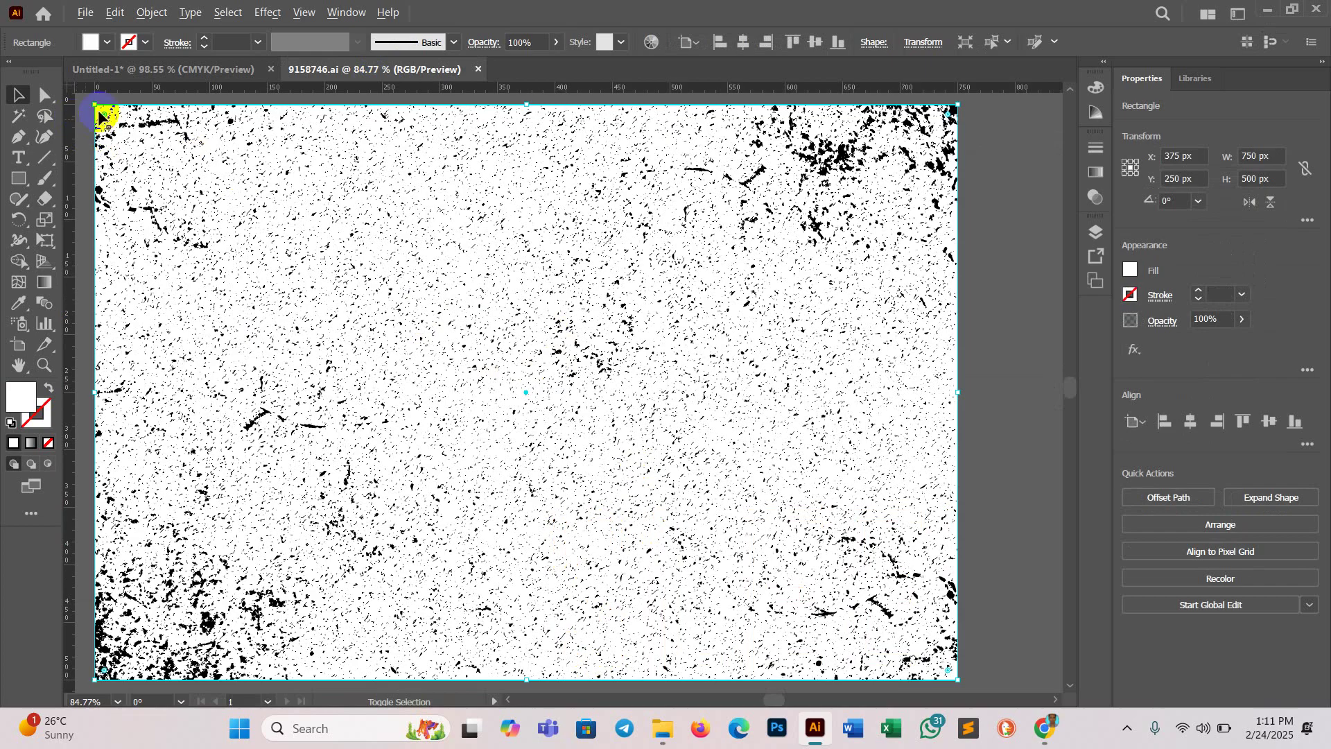
left_click_drag(98, 119, 484, 371)
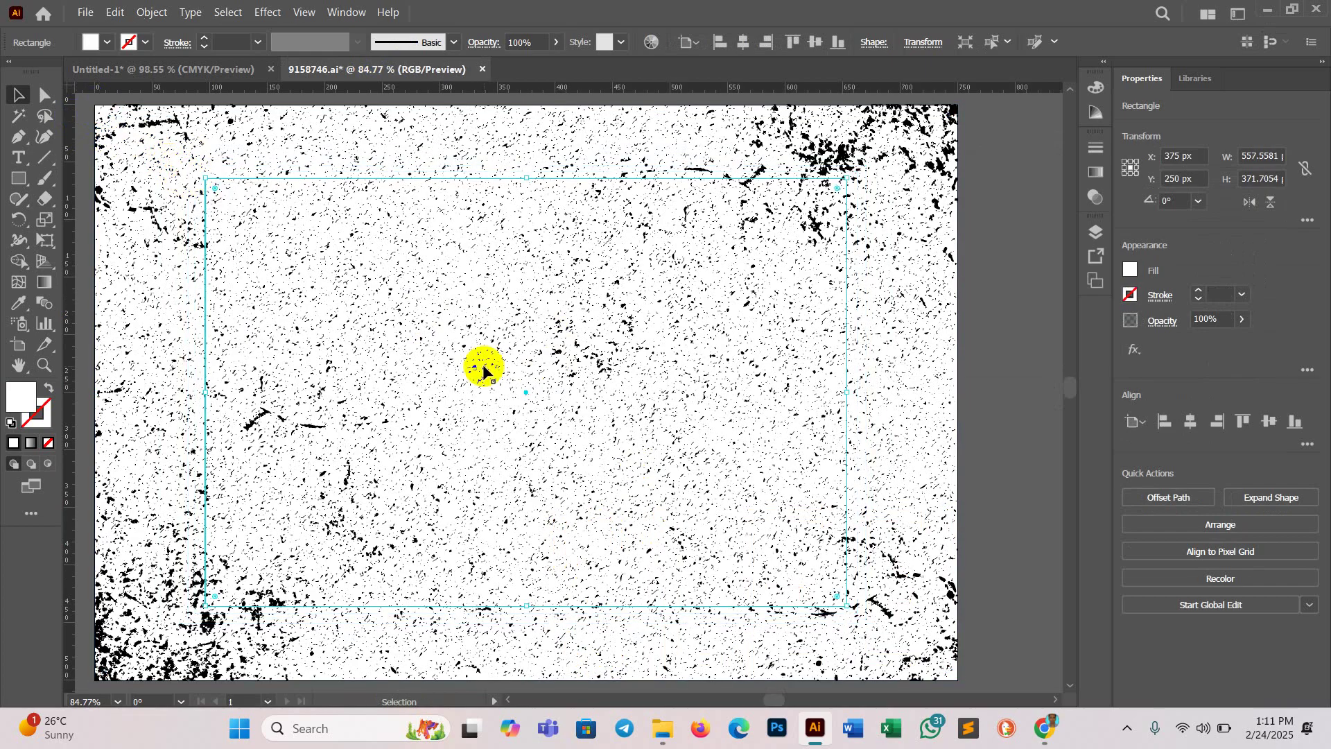
scroll(615, 425, "up", 1)
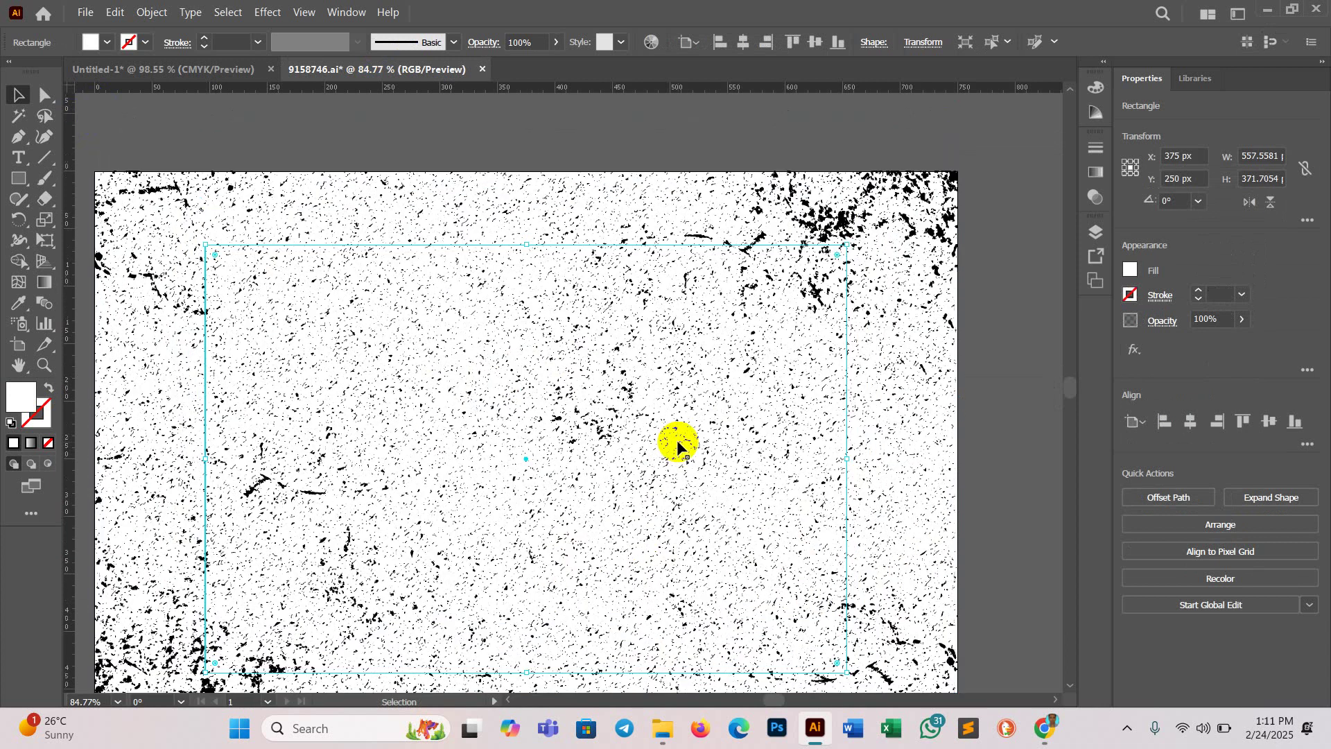
scroll(678, 443, "down", 3)
scroll(655, 523, "up", 2)
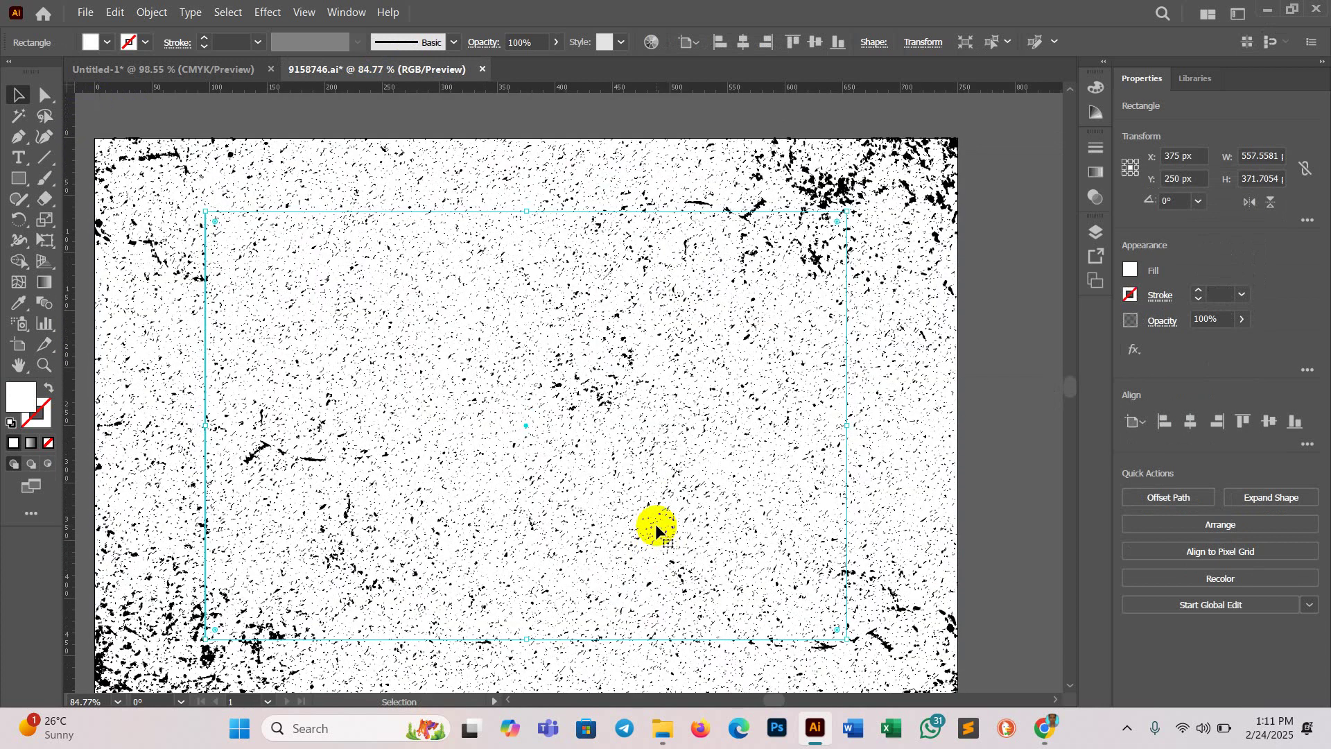
Step: Copy the black speckle group without its white background from 9158746.ai and return to the SLEEP lettering document
left_click(985, 319)
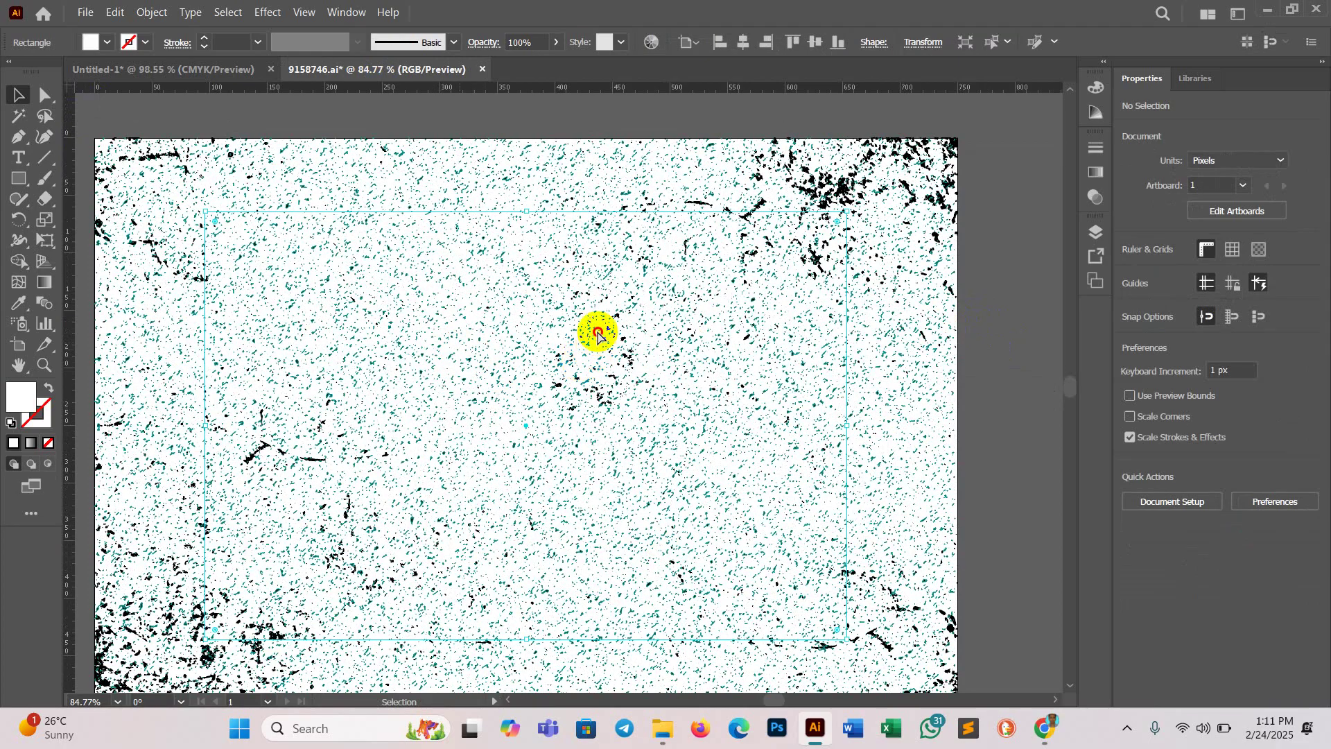
left_click(530, 404)
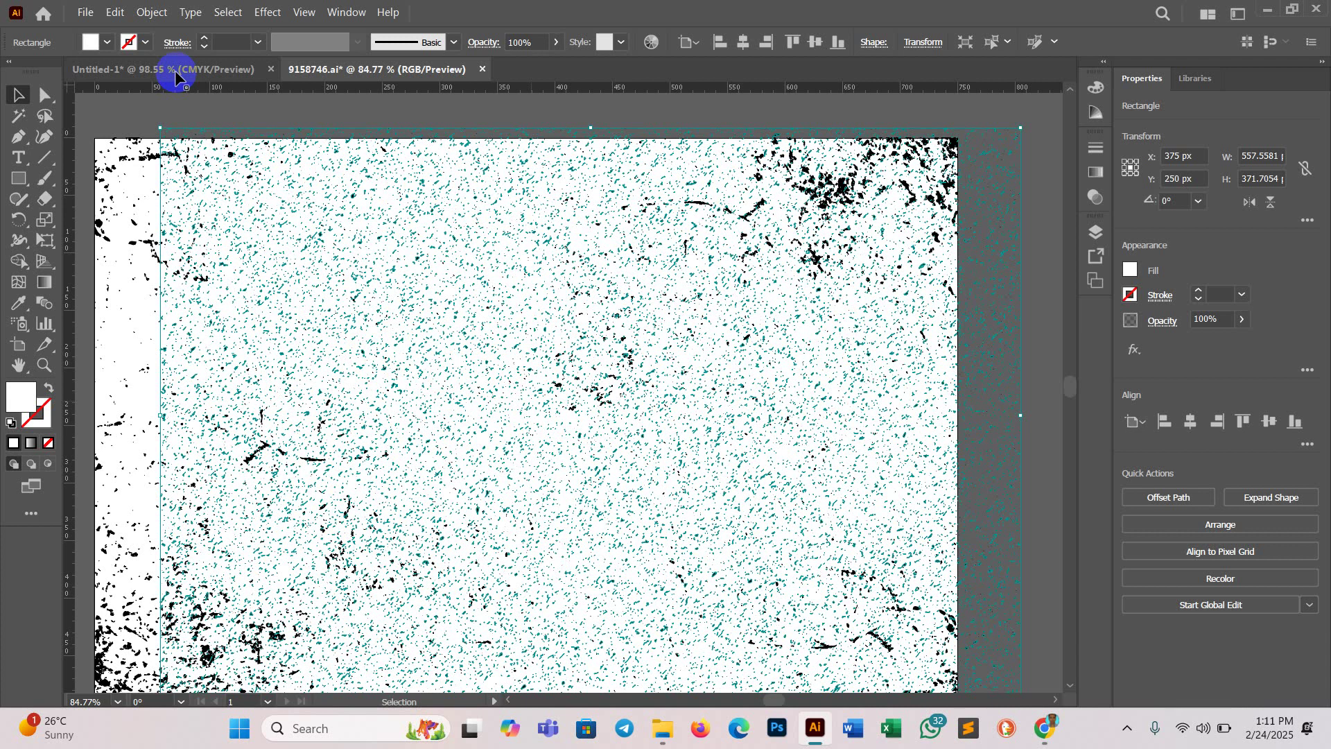
left_click(175, 72)
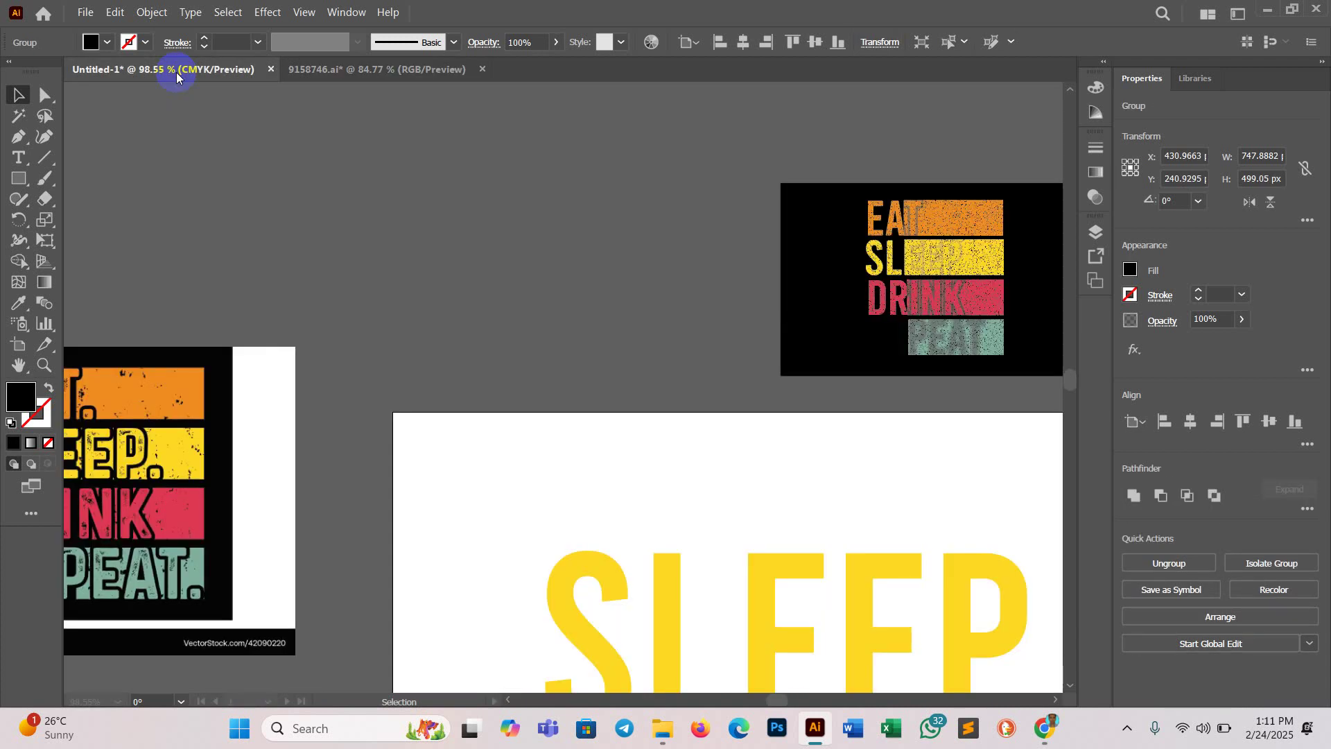
Step: Try pasting the black speckle group over the artboard, examine how it covers the SLEEP lettering, and delete it
scroll(484, 326, "down", 6)
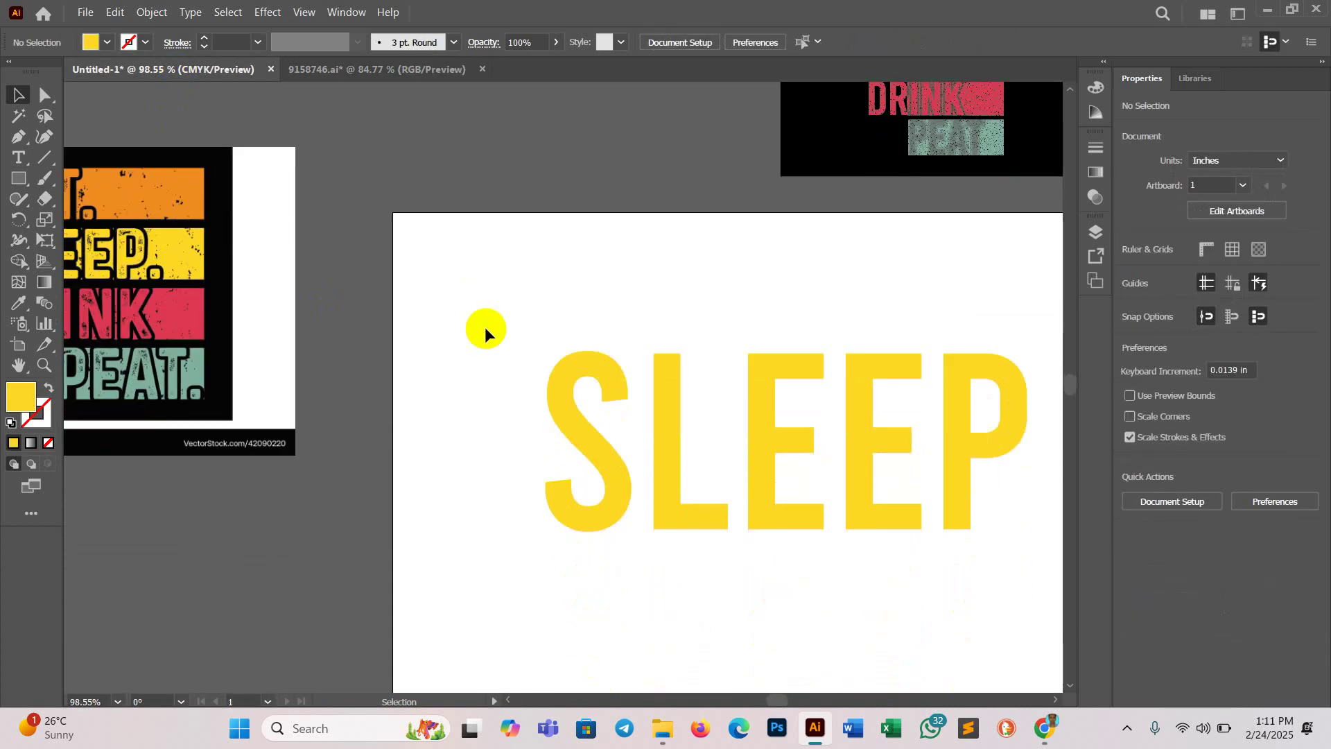
key("a")
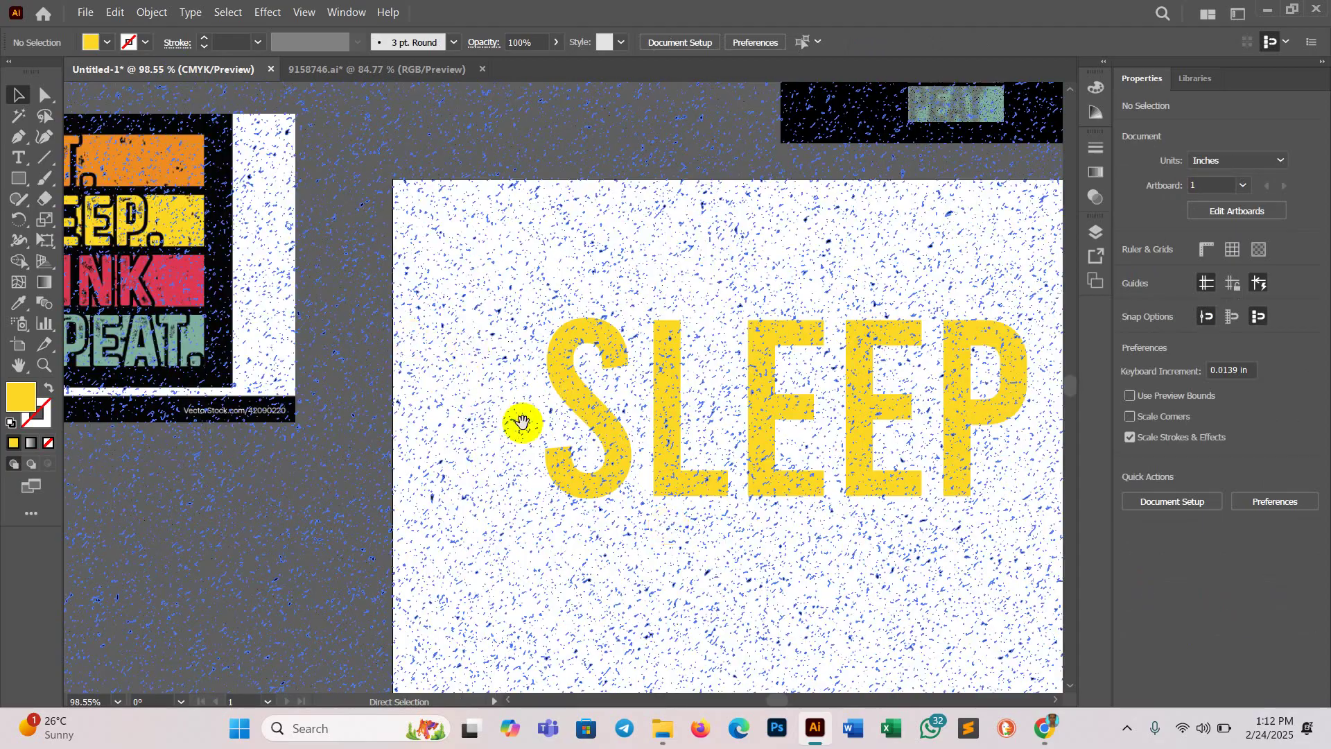
left_click_drag(522, 422, 766, 461)
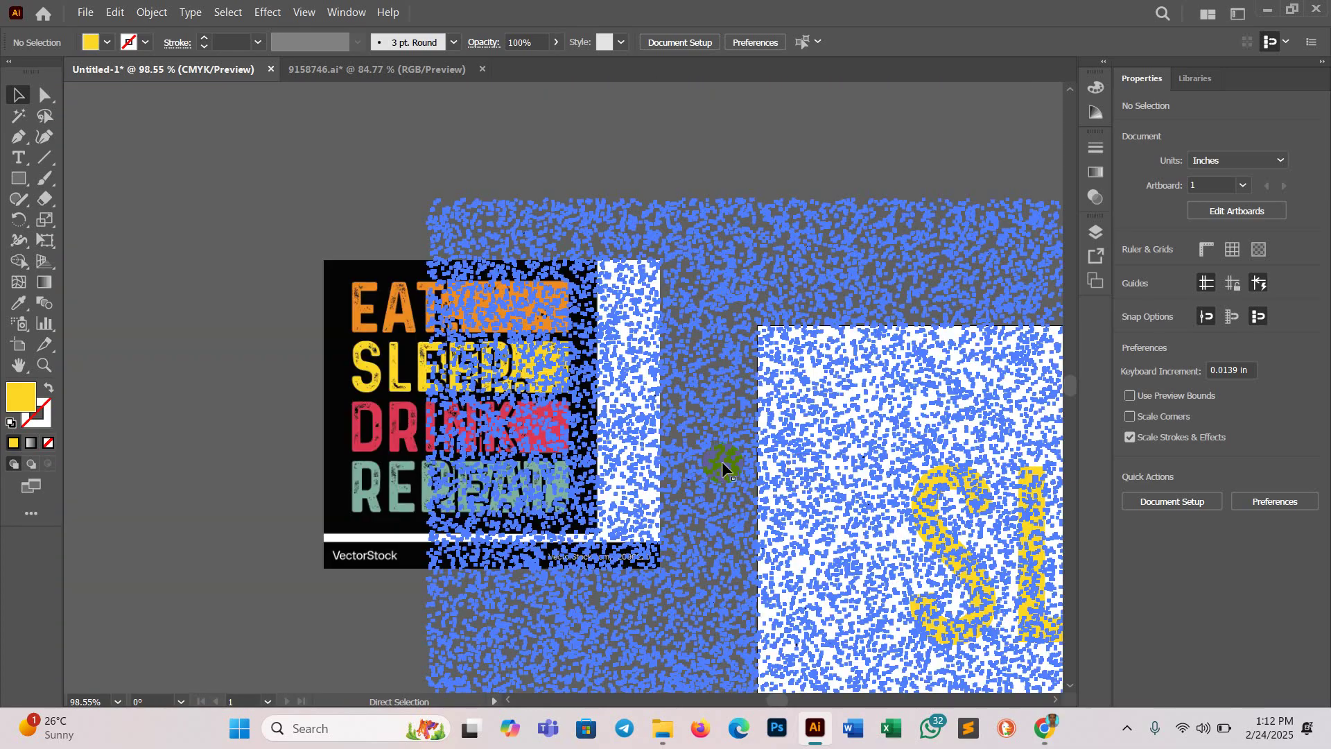
left_click(633, 506)
key("ctrl+shift+g")
left_click_drag(830, 496, 425, 506)
scroll(654, 477, "down", 3)
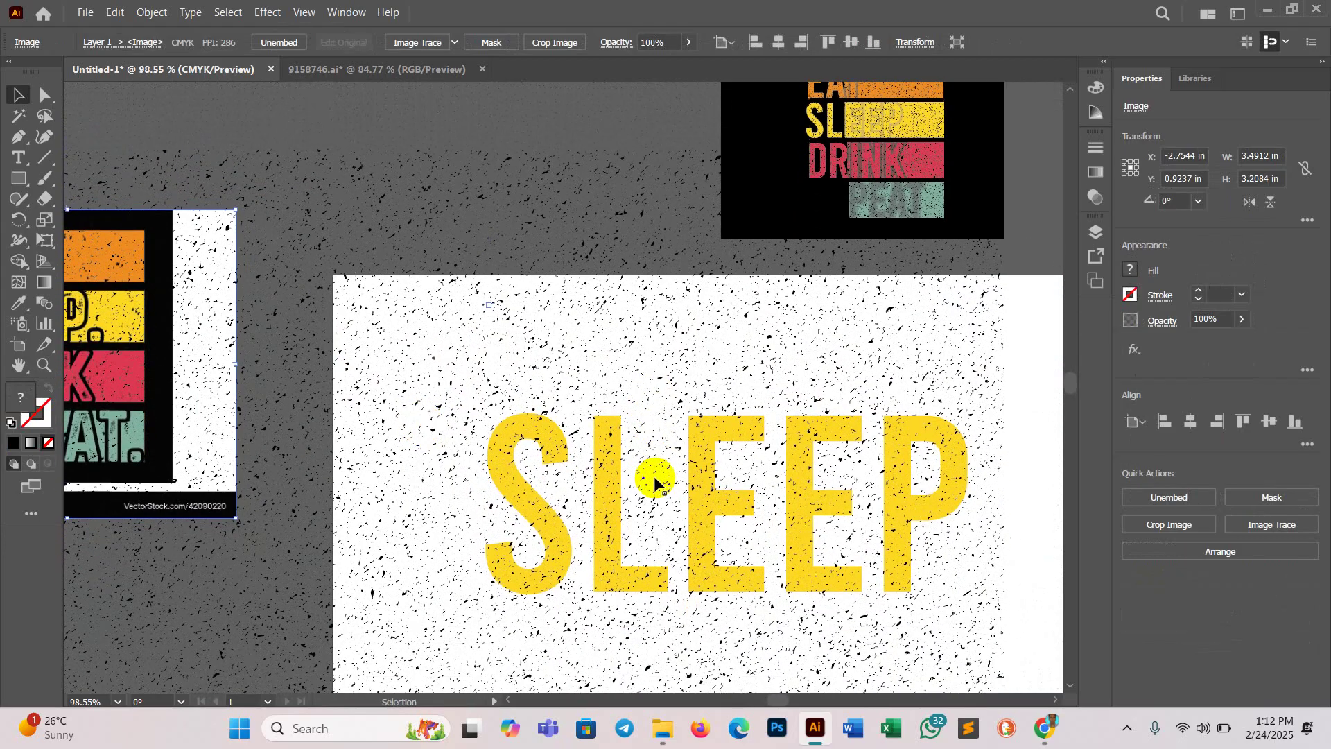
scroll(775, 513, "up", 1)
scroll(775, 514, "down", 4)
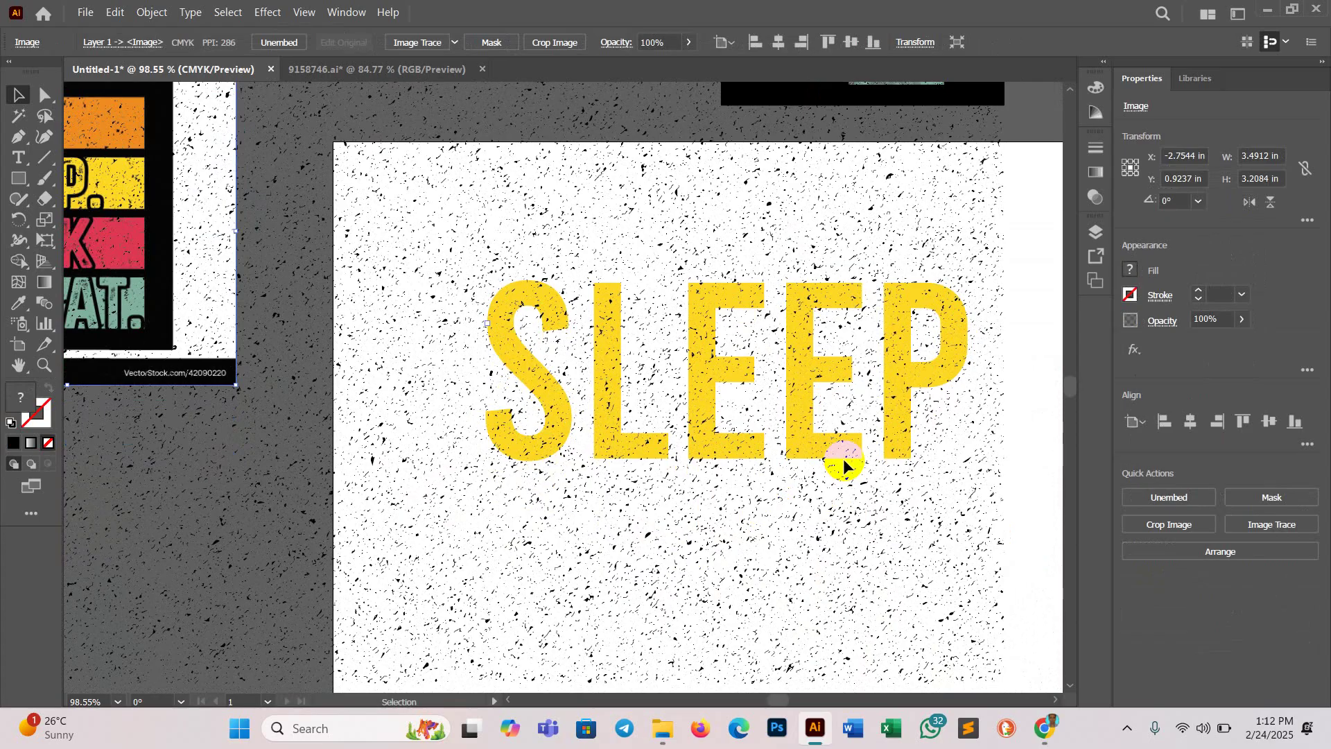
scroll(843, 459, "down", 2)
scroll(843, 459, "up", 2)
scroll(843, 459, "down", 1)
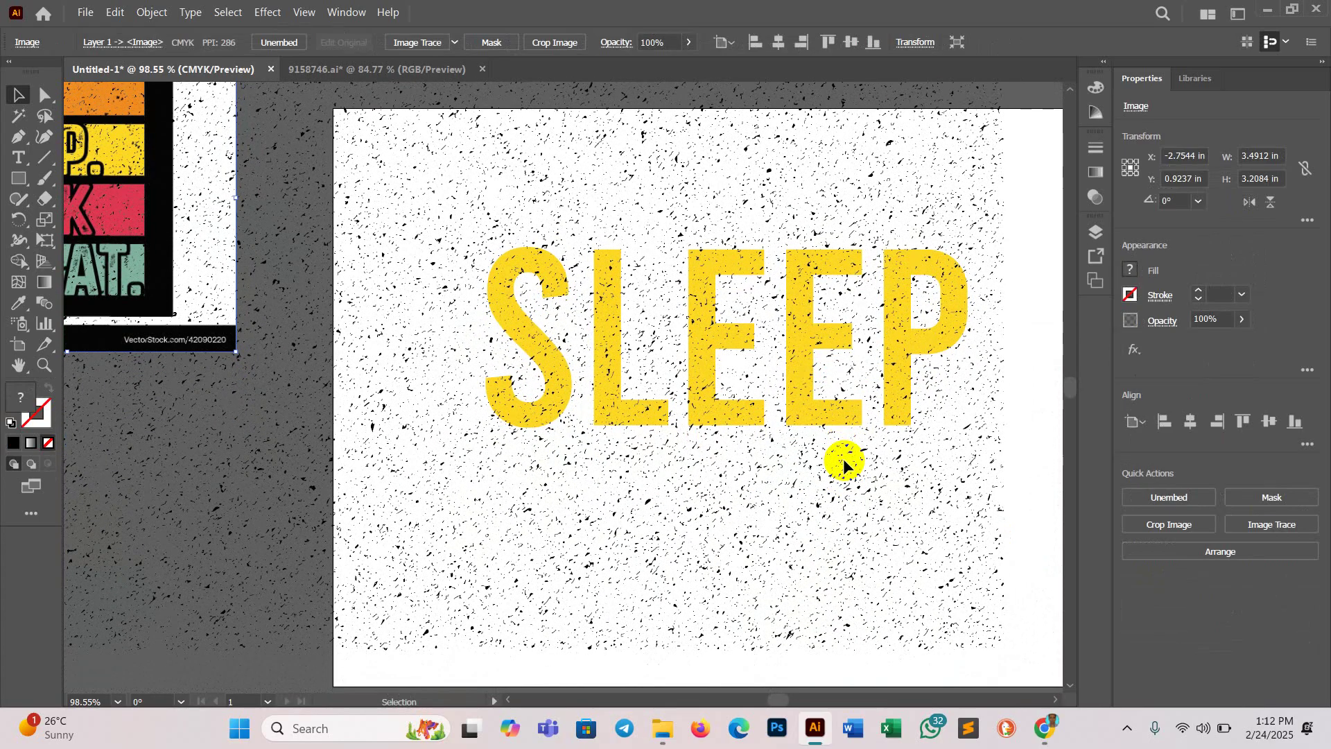
left_click(451, 186)
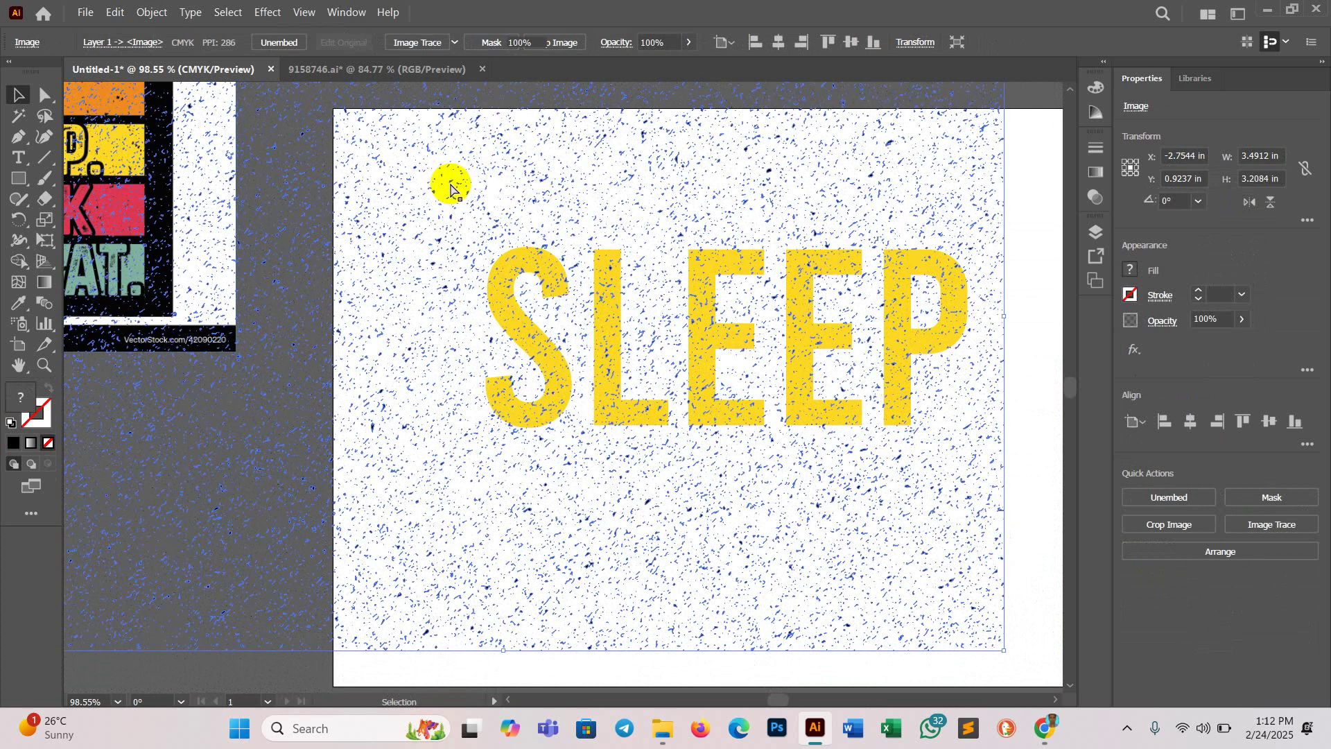
key("Delete")
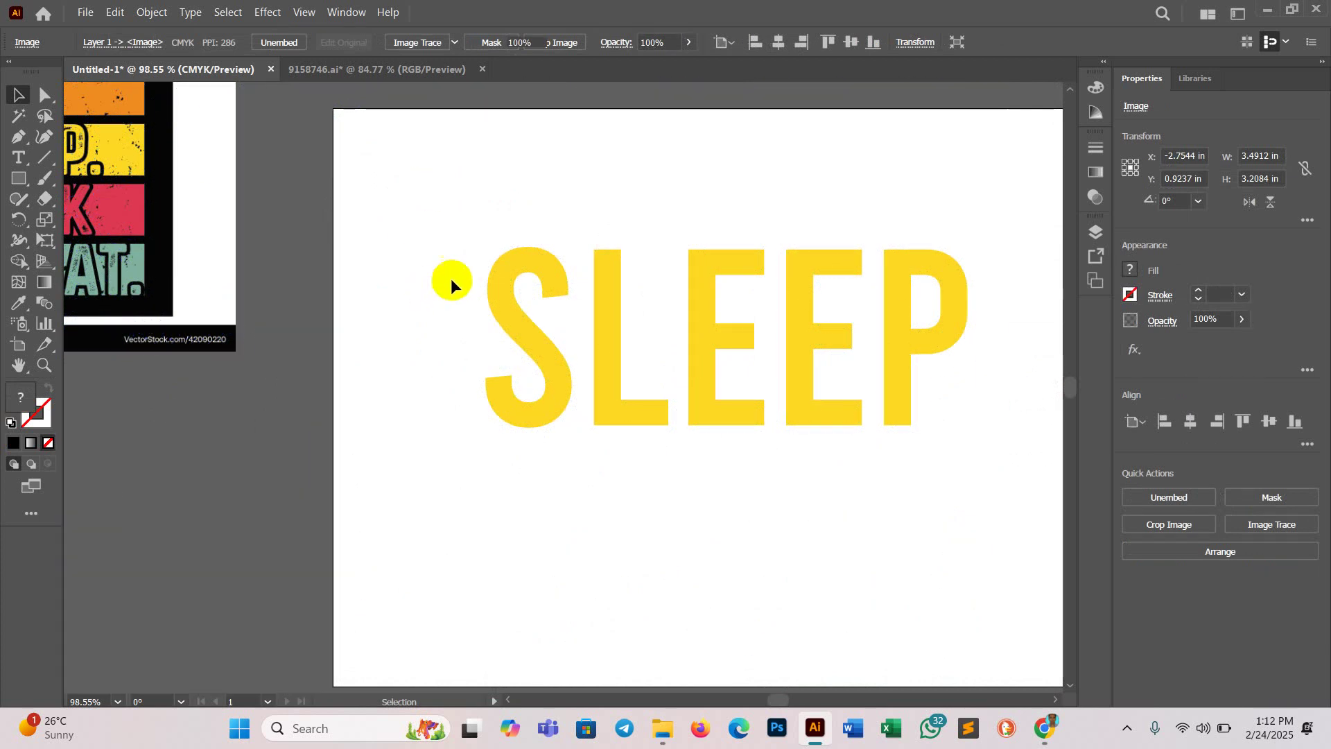
Step: Make an opacity mask for the SLEEP lettering, activate the mask for editing, and turn off its Clip option
left_click(863, 375)
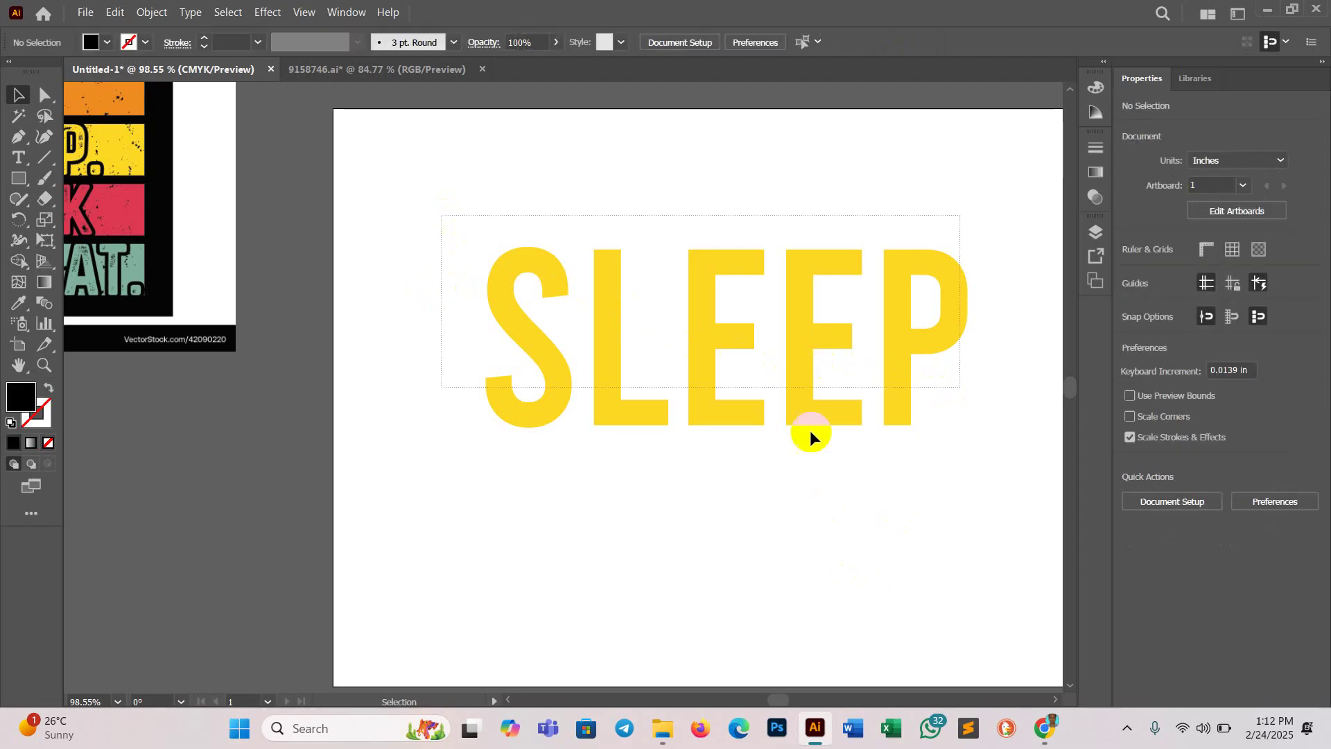
key("ctrl+a")
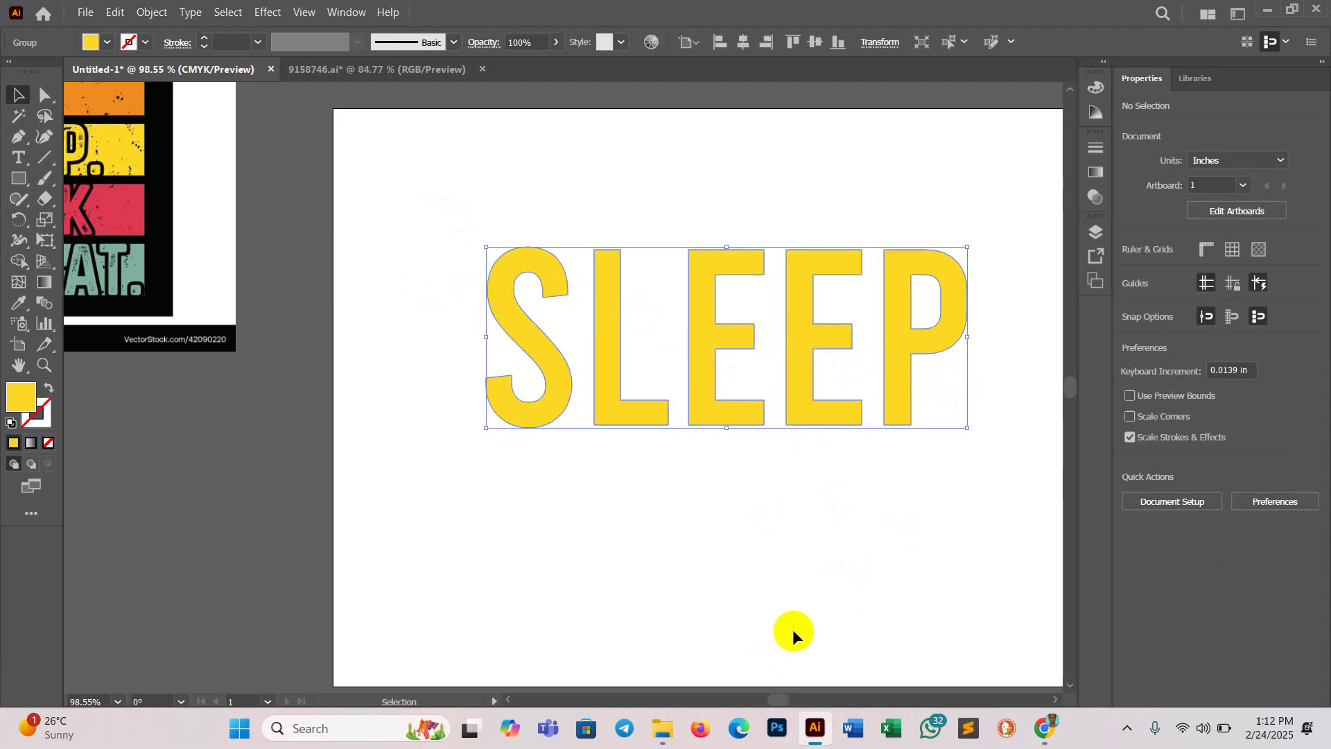
left_click(1096, 198)
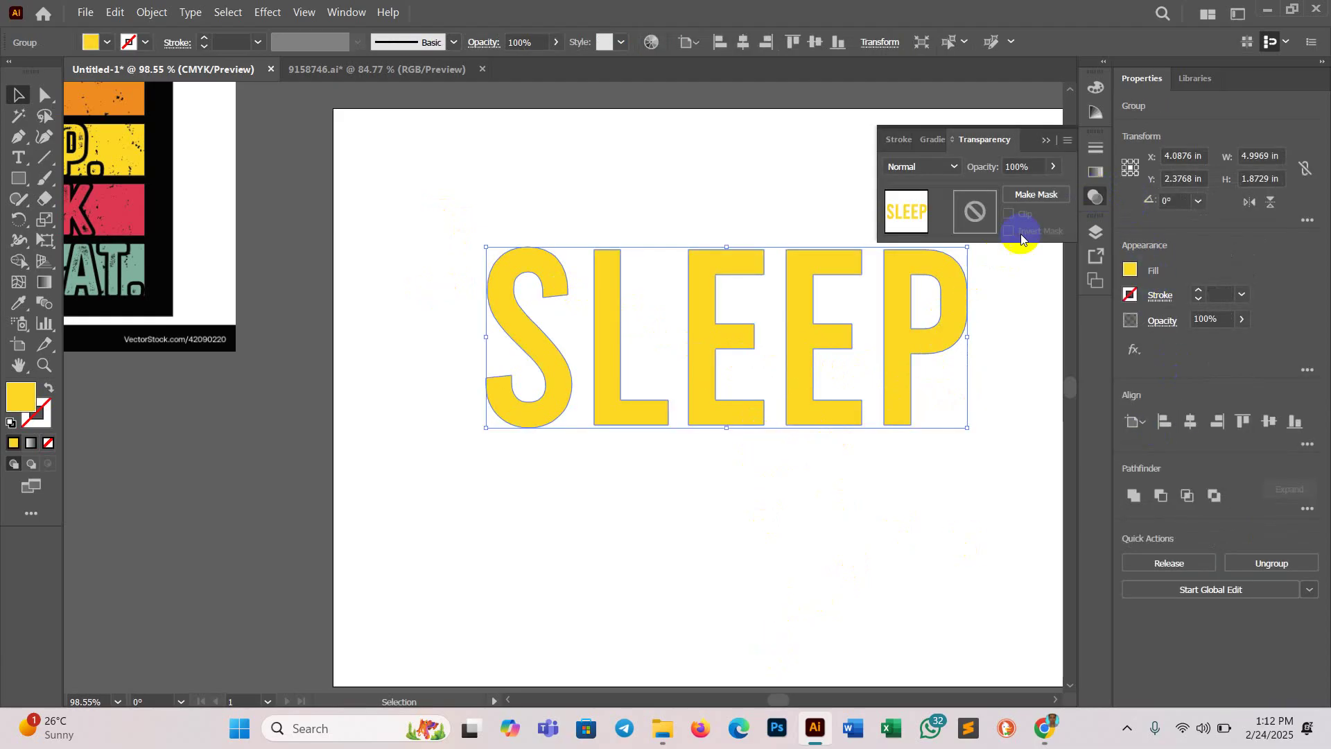
left_click(1031, 195)
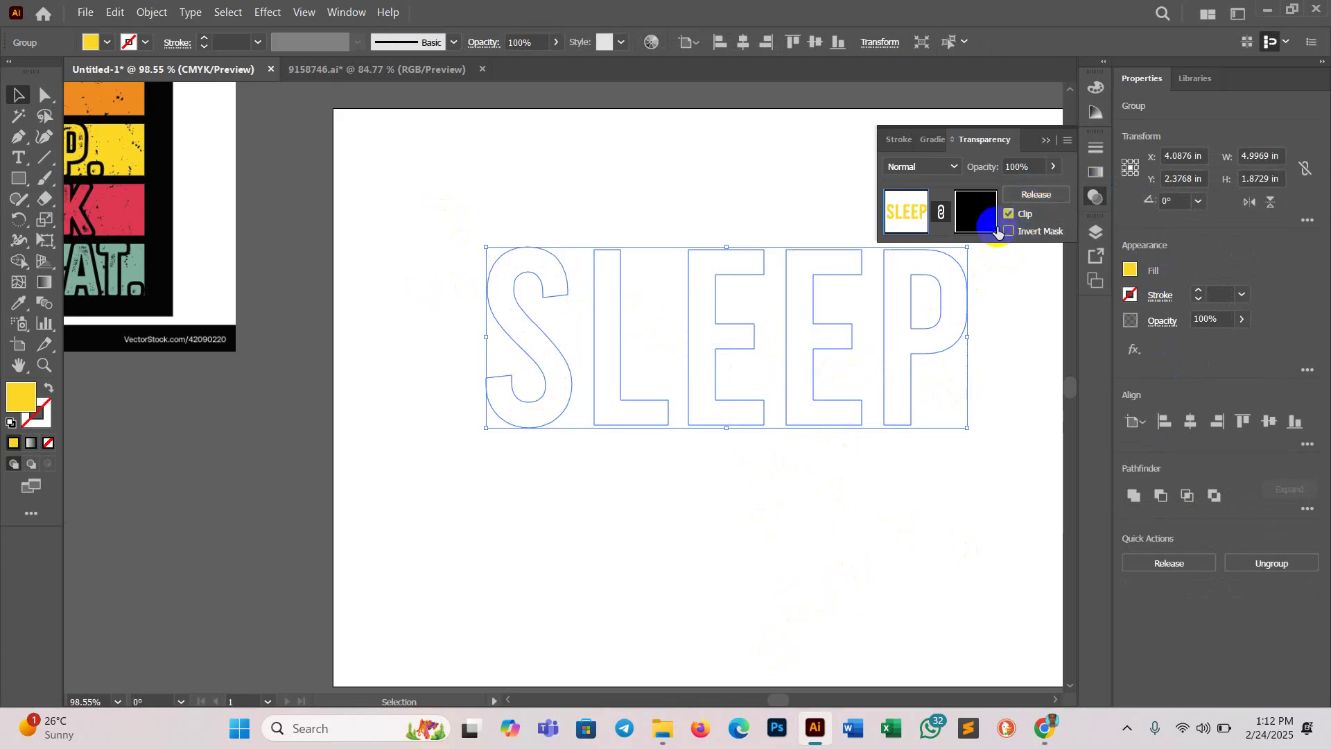
left_click(977, 217)
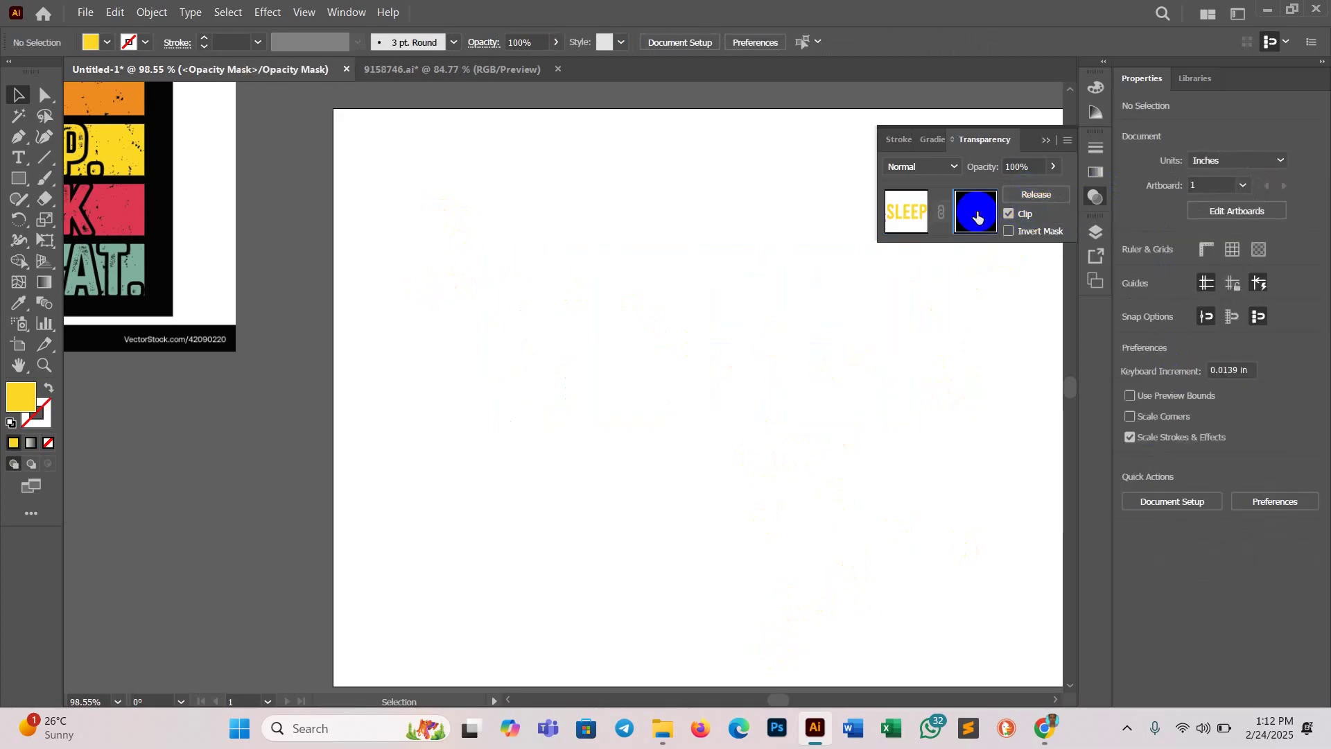
left_click(1009, 215)
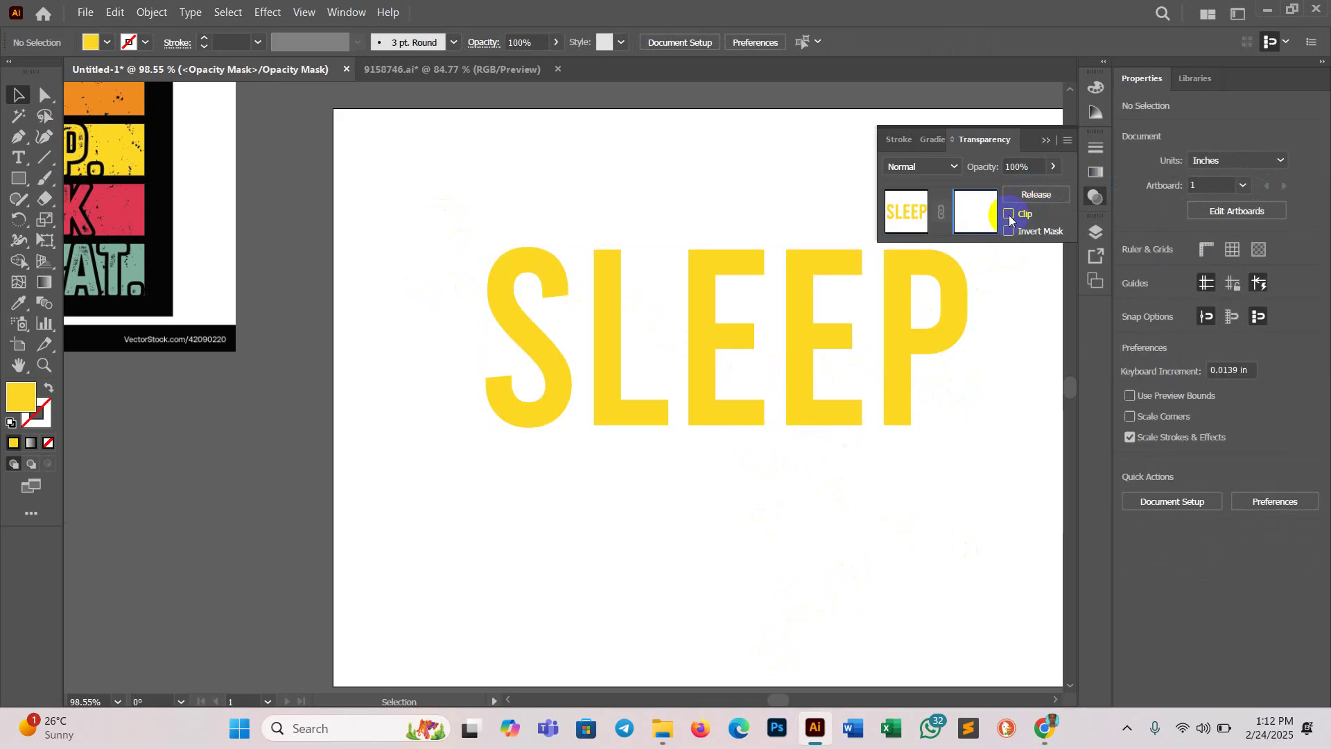
Step: Paste the speckle group into the SLEEP lettering's opacity mask and leave mask editing
left_click(968, 220)
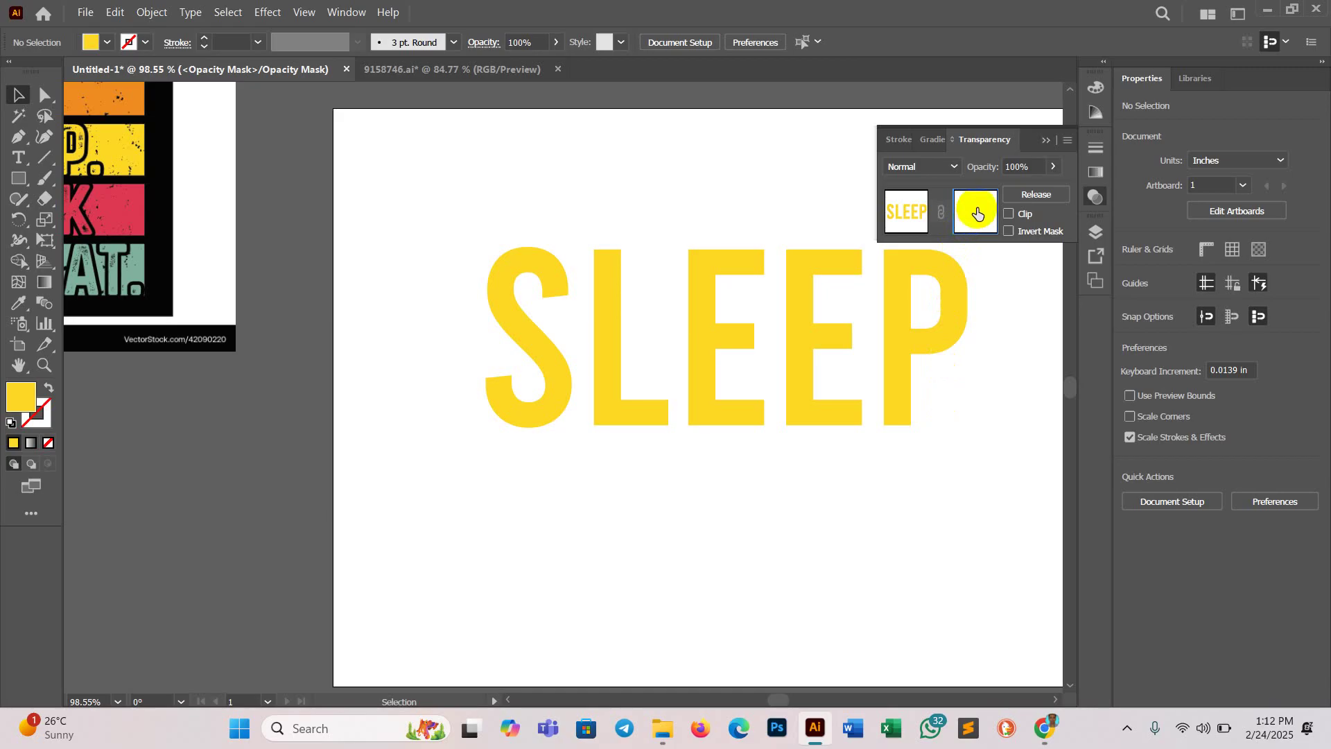
key("ctrl+v")
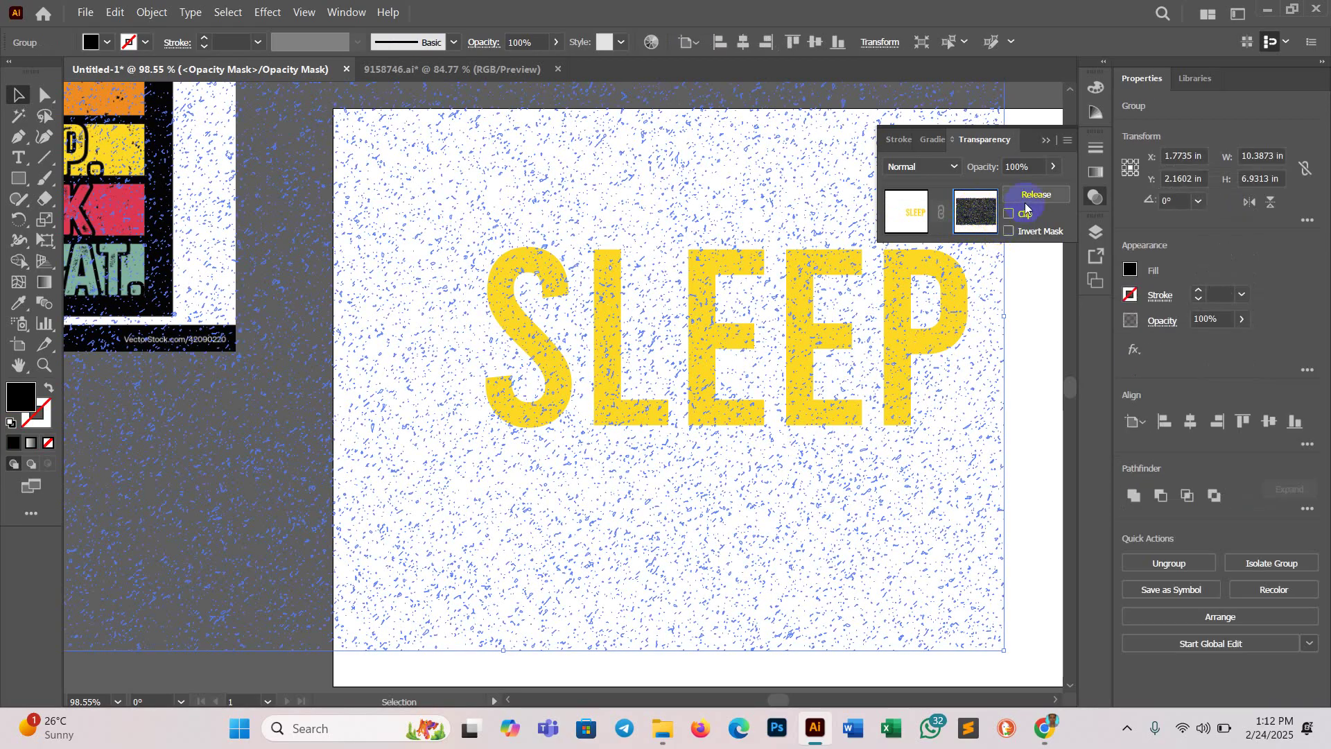
left_click(904, 210)
left_click(704, 559)
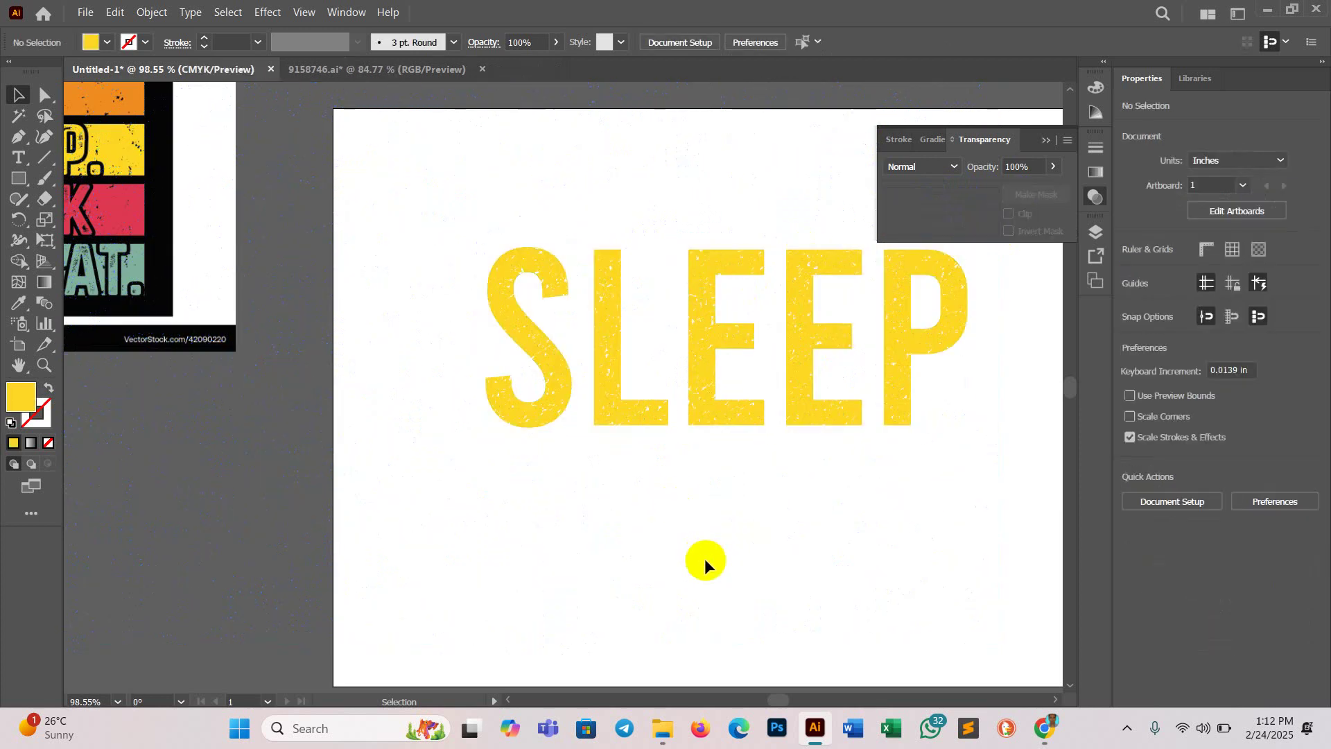
left_click(1044, 140)
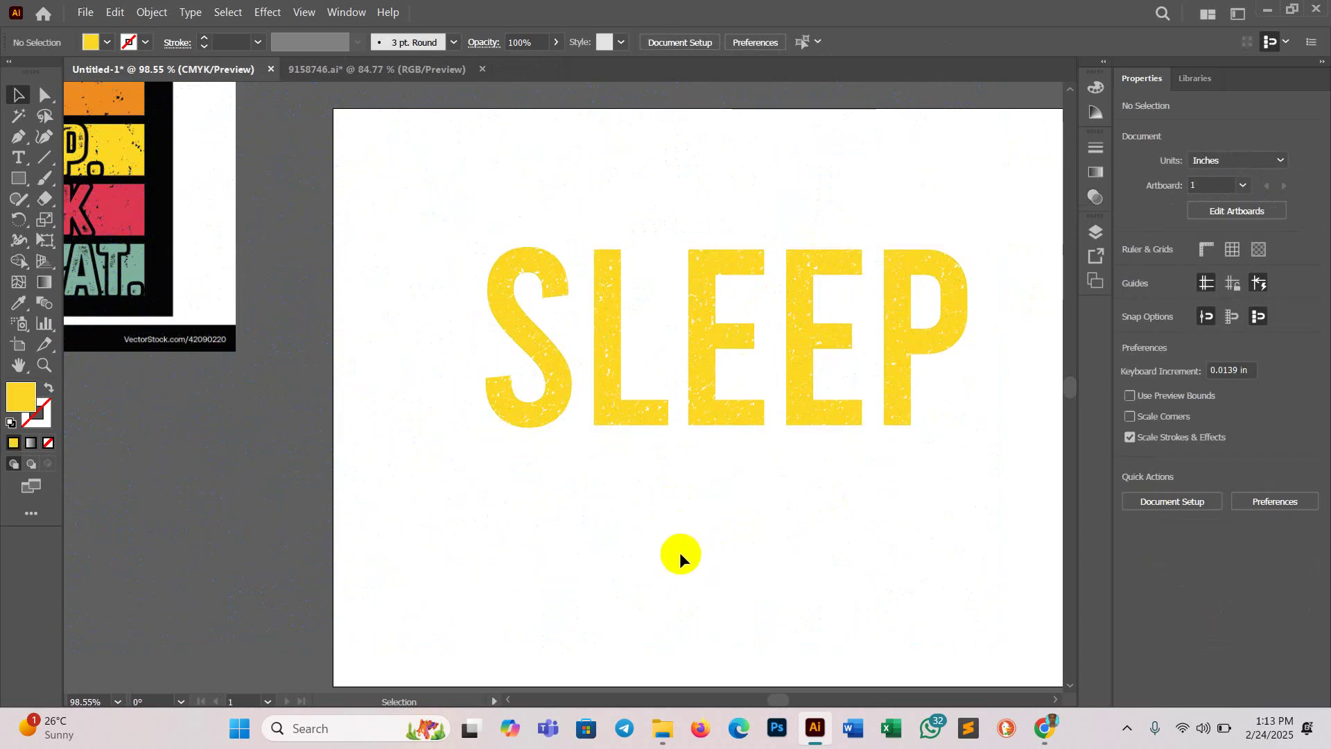
Step: Draw a yellow rectangle about 6.40 × 3.22 in over the SLEEP lettering, extending past it on all sides
scroll(103, 416, "up", 1)
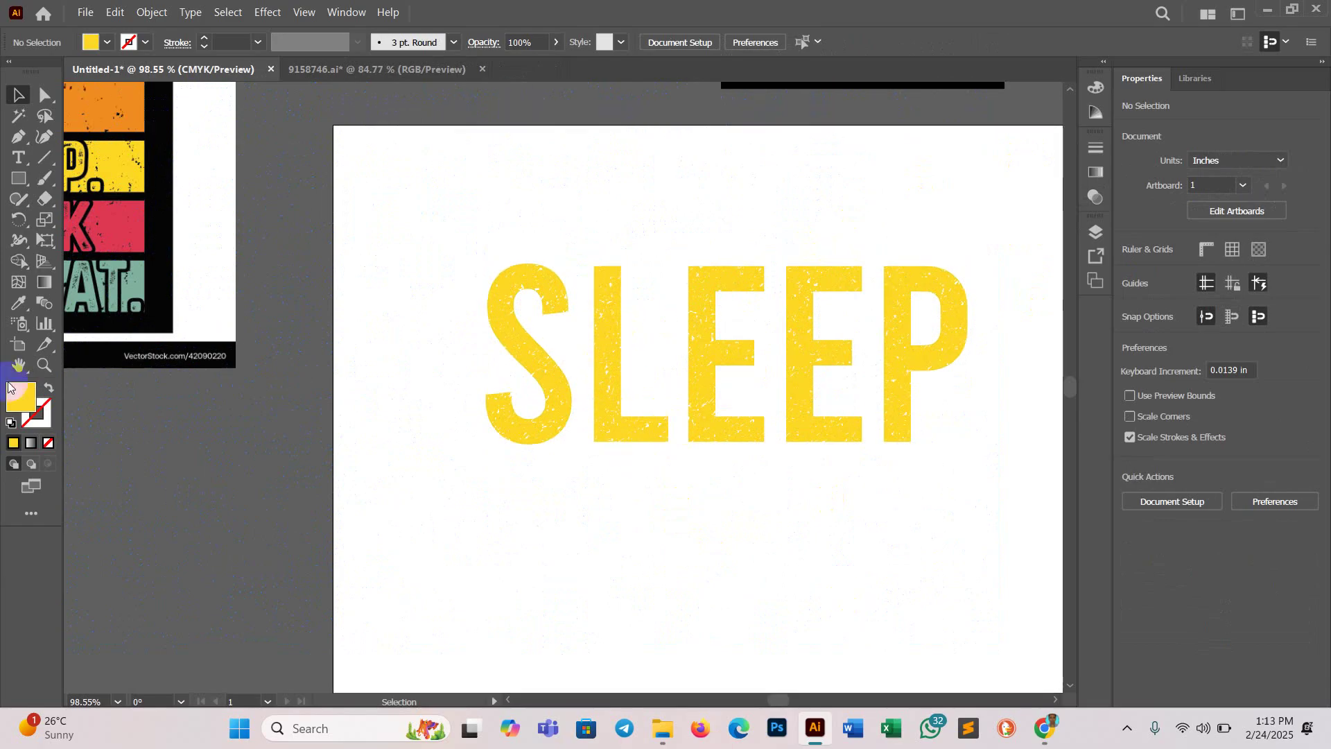
left_click(10, 178)
left_click(9, 178)
left_click(69, 176)
left_click_drag(428, 239, 1045, 466)
left_click_drag(832, 564, 695, 579)
scroll(137, 360, "up", 3)
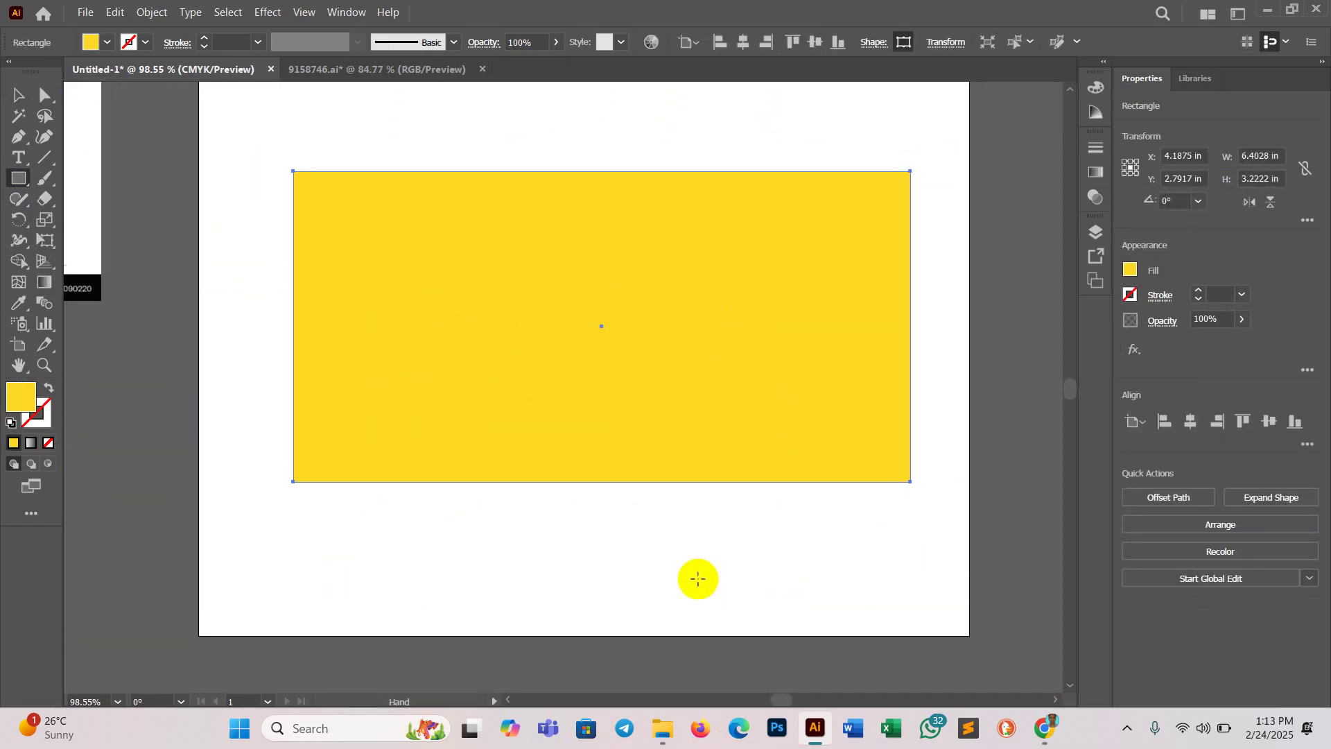
Step: Fill the yellow rectangle with black sampled from the background of the reference T-shirt design
scroll(201, 335, "down", 3)
left_click_drag(219, 313, 373, 379)
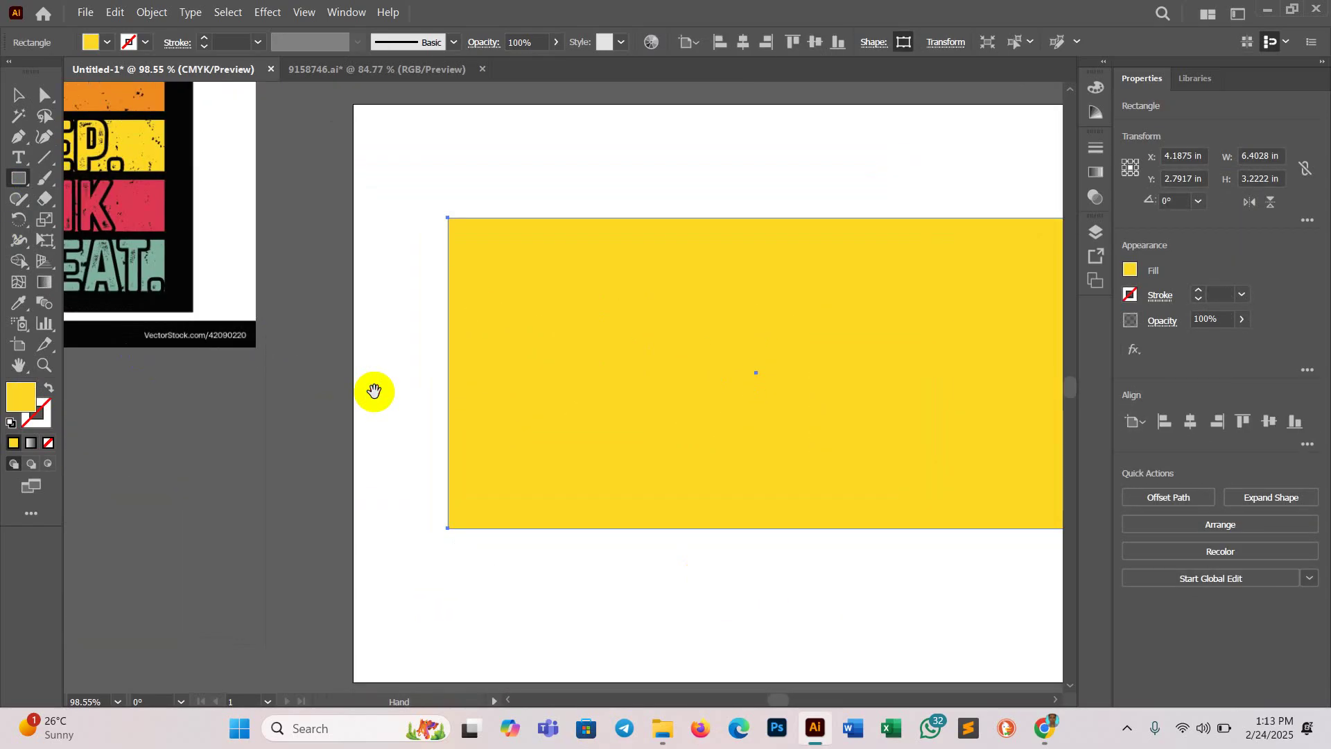
left_click(19, 305)
scroll(178, 252, "down", 3)
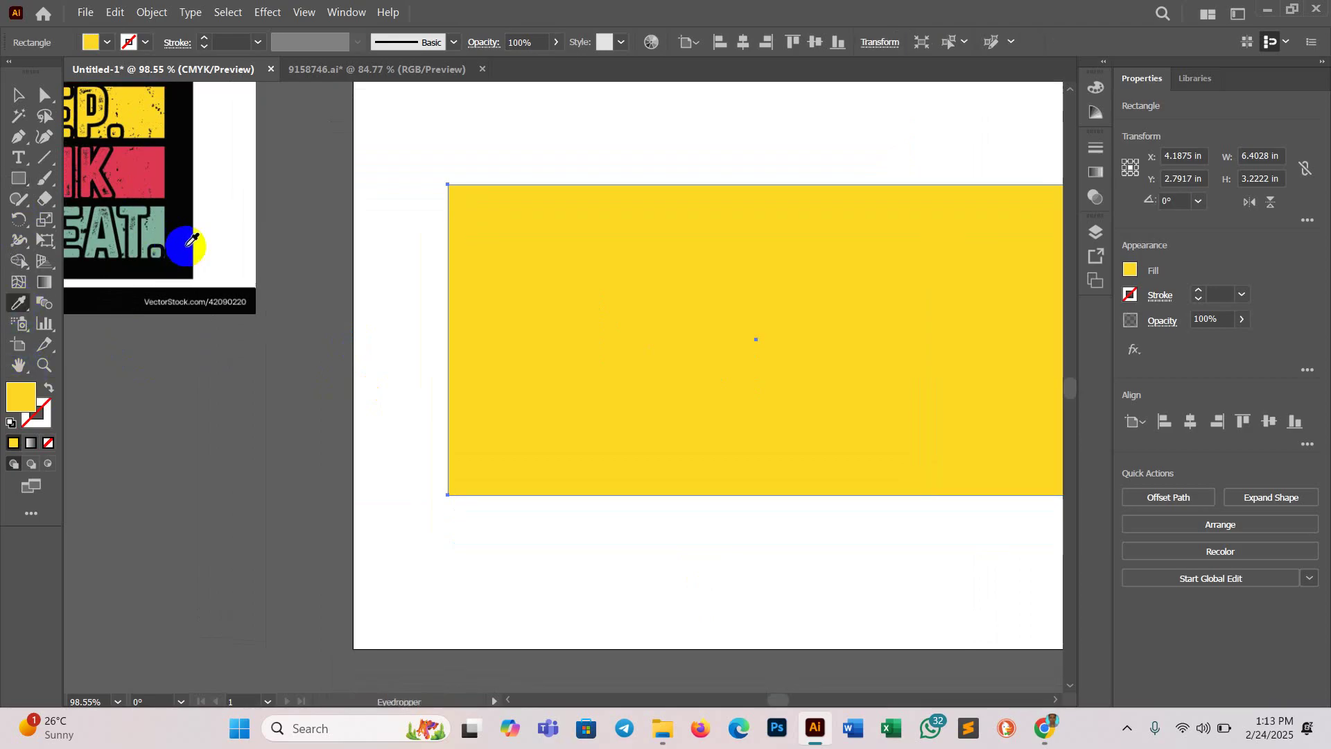
left_click(184, 223)
scroll(187, 291, "up", 2)
Step: Send the black rectangle to the back, behind the SLEEP lettering
left_click(25, 109)
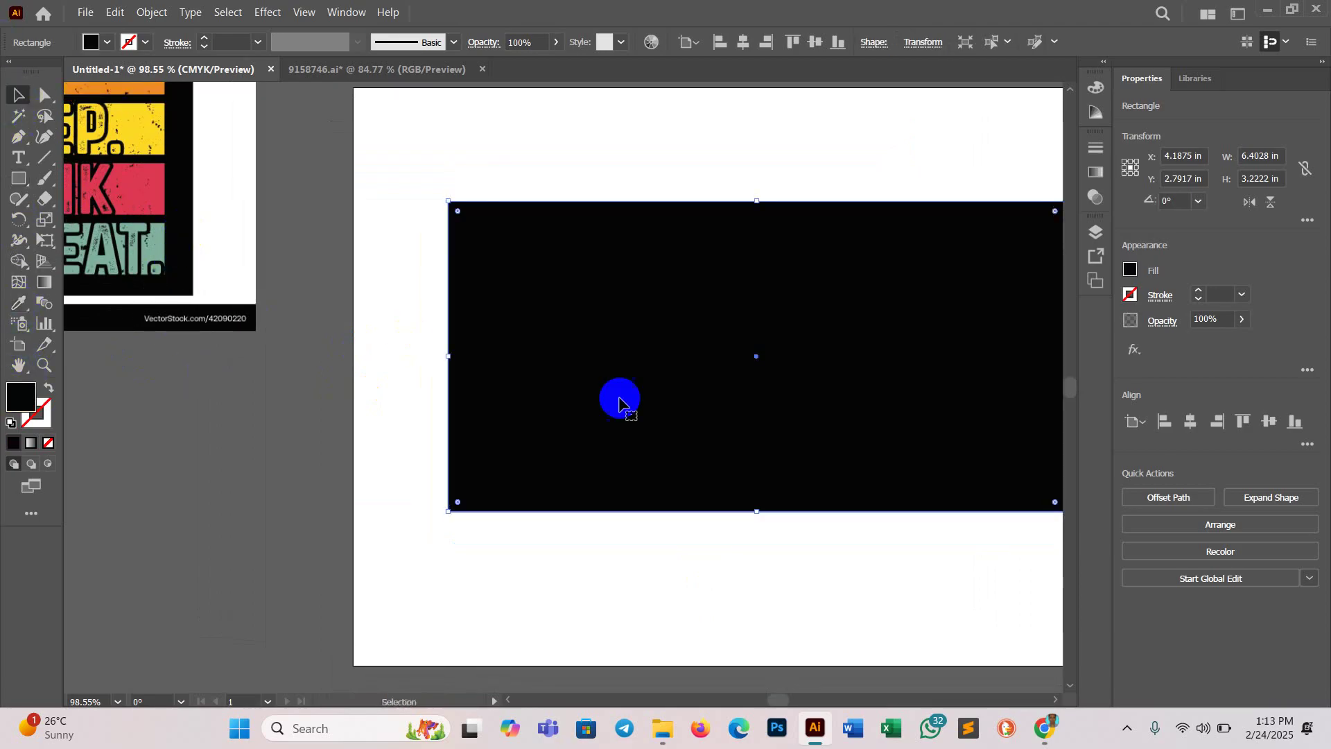
right_click(633, 375)
mouse_move(731, 637)
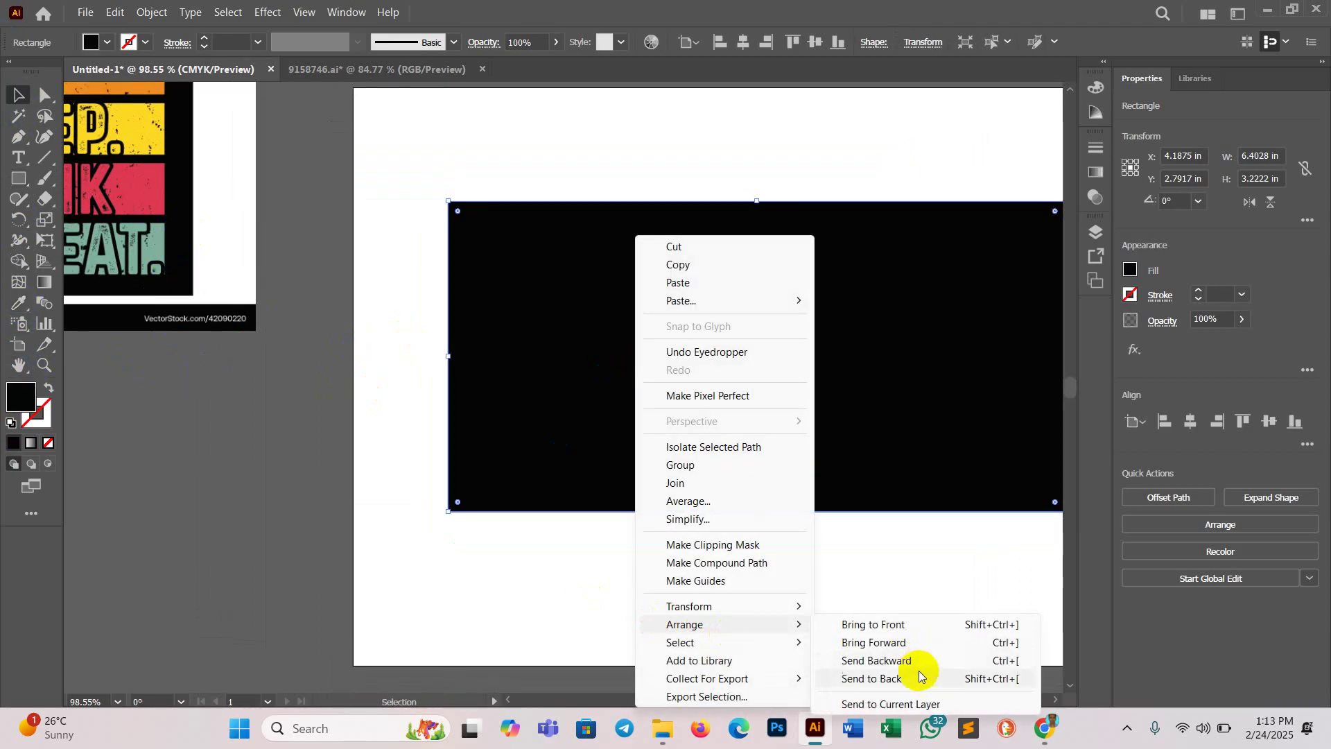
left_click(913, 679)
scroll(814, 613, "down", 2)
left_click(816, 614)
Step: Move the black rectangle slightly up and left so it surrounds the SLEEP lettering, centred at about X 3.97 in, Y 2.60 in
scroll(817, 614, "up", 2)
left_click_drag(853, 461, 834, 434)
scroll(583, 462, "down", 1)
scroll(583, 462, "up", 1)
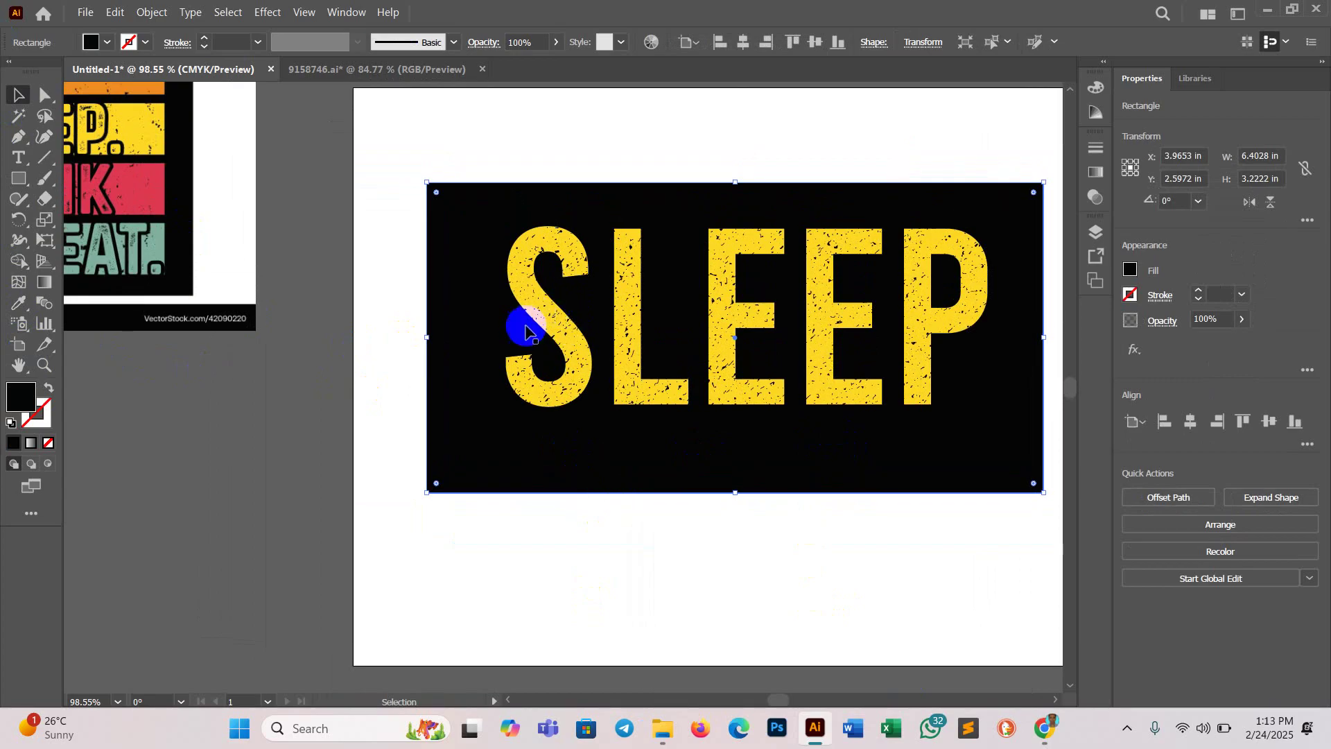
scroll(892, 325, "down", 1)
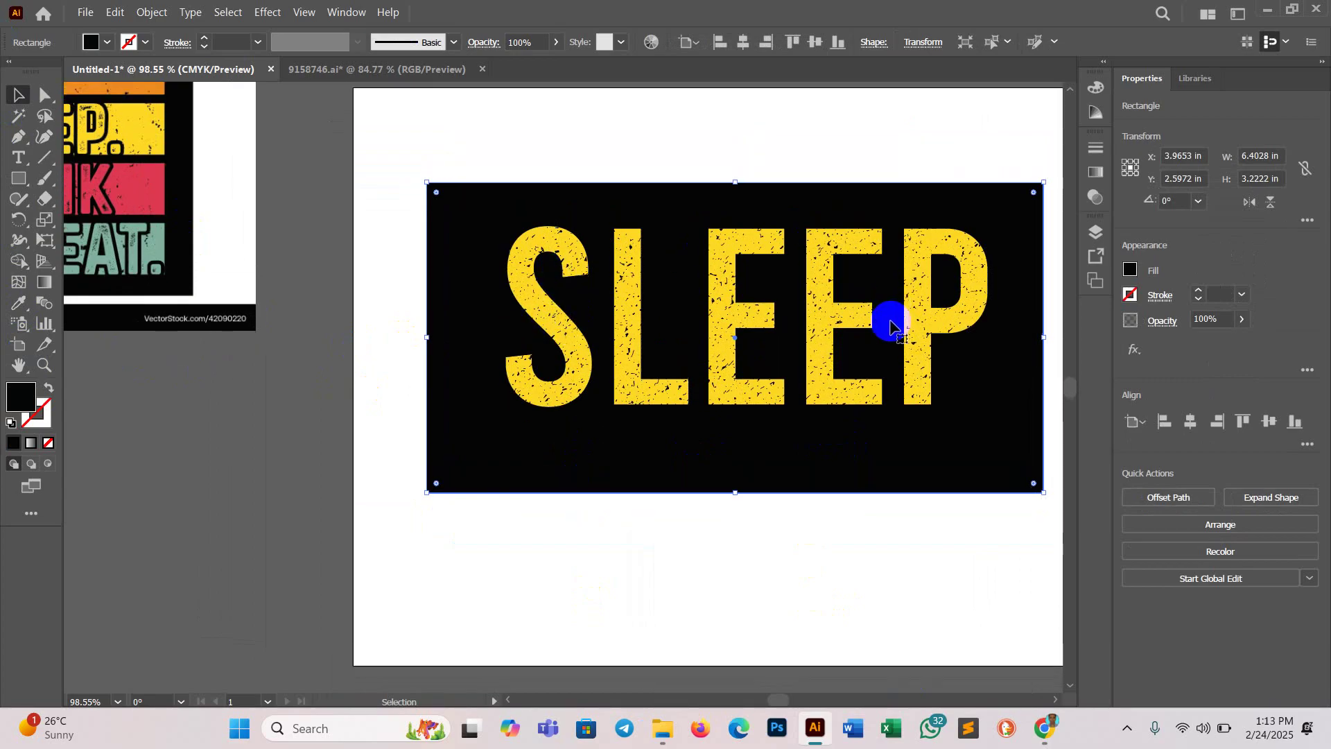
Step: Move the SLEEP lettering off the black rectangle, across the artboard's left edge, and examine the transparent speckles against the other backgrounds
left_click_drag(811, 400, 265, 429)
scroll(265, 428, "down", 1)
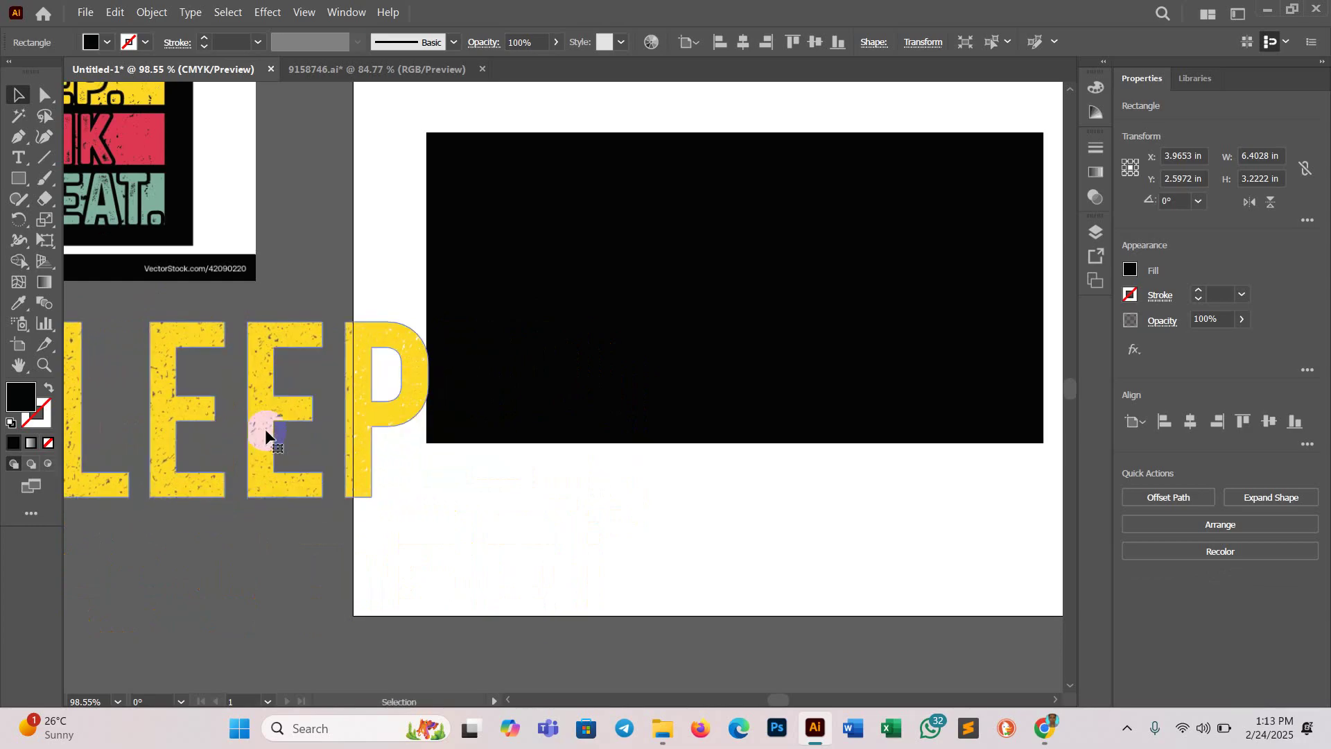
left_click(265, 436)
scroll(265, 435, "down", 1)
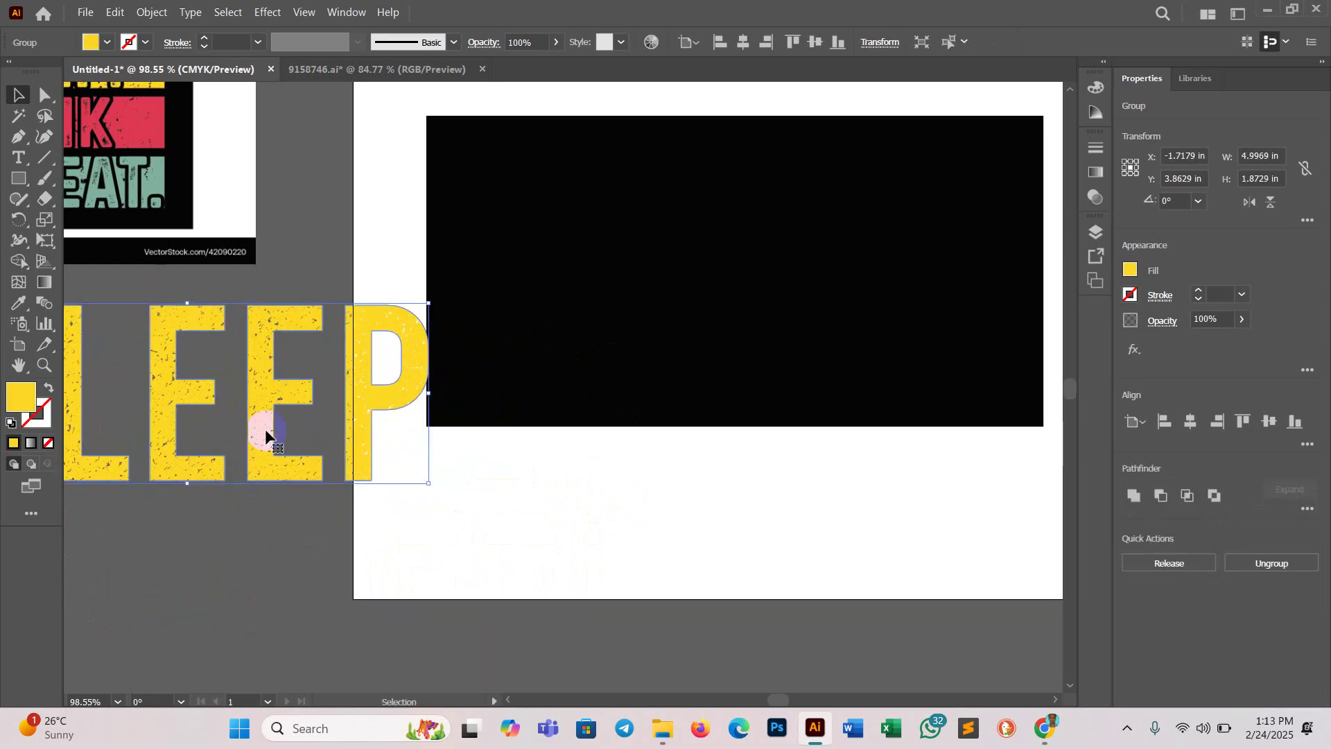
scroll(265, 436, "down", 2)
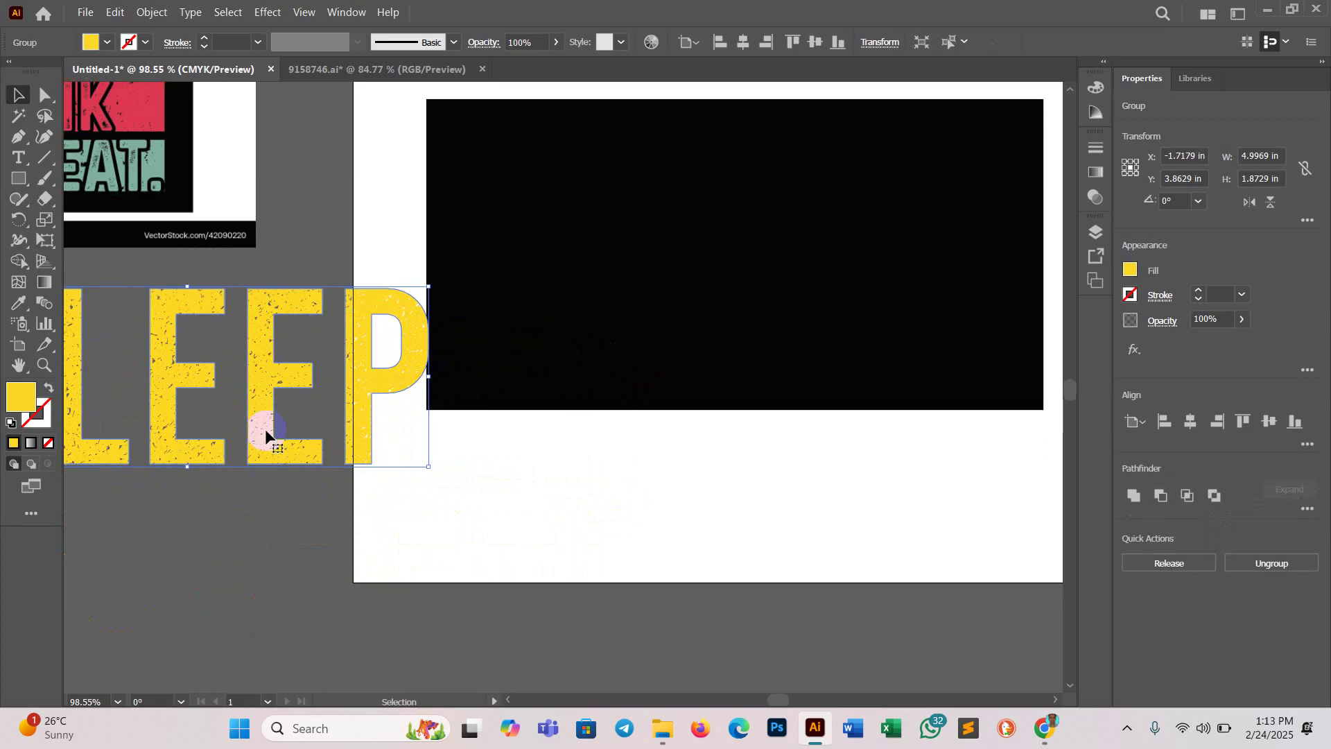
scroll(280, 355, "down", 1)
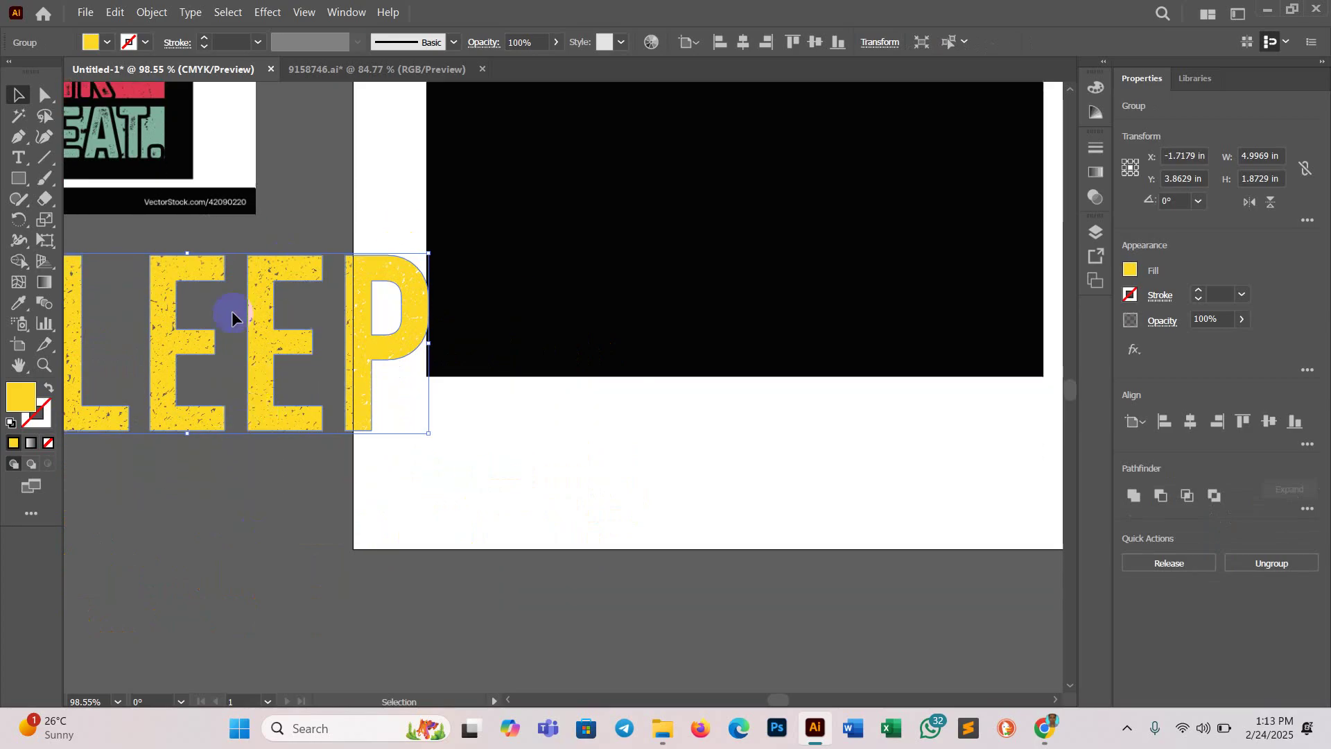
Step: Move the SLEEP lettering back onto the black rectangle, centred at about X 3.91 in, Y 2.86 in
left_click_drag(264, 354, 802, 256)
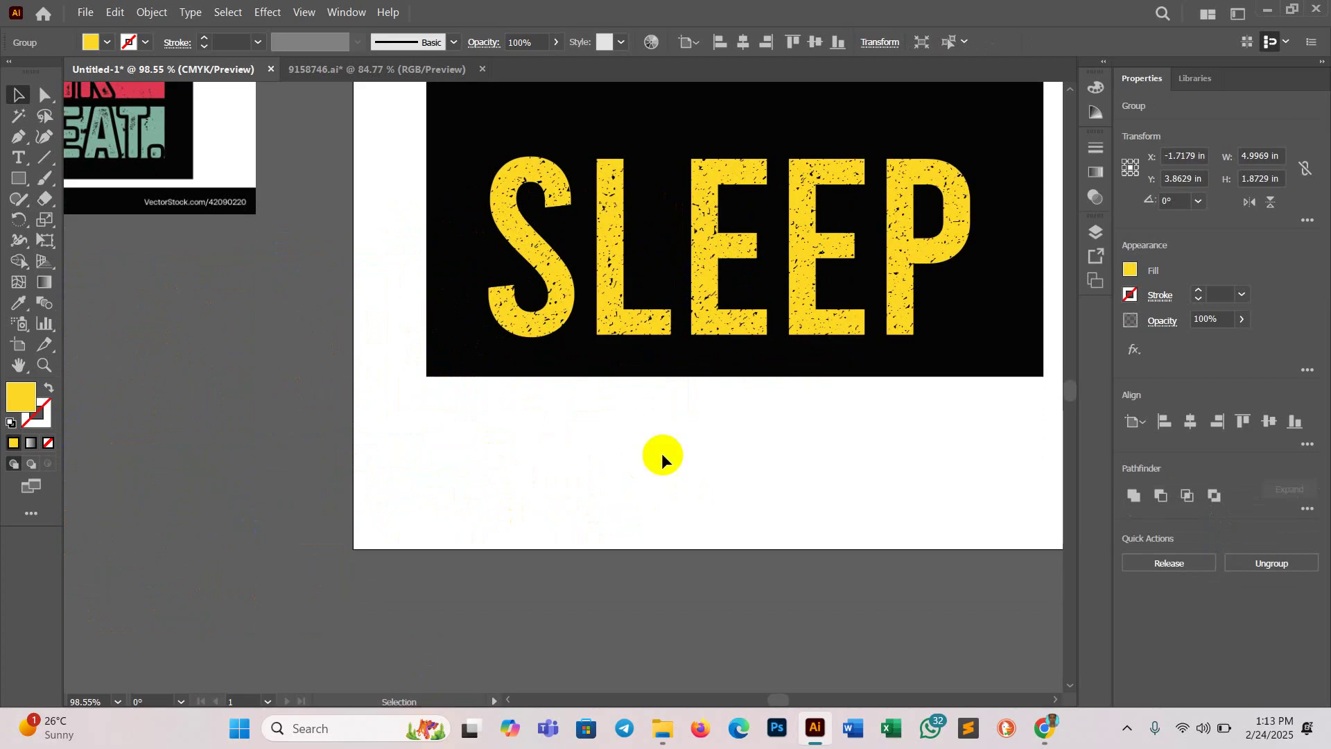
scroll(621, 427, "down", 3)
scroll(621, 427, "up", 10)
scroll(621, 428, "right", 9)
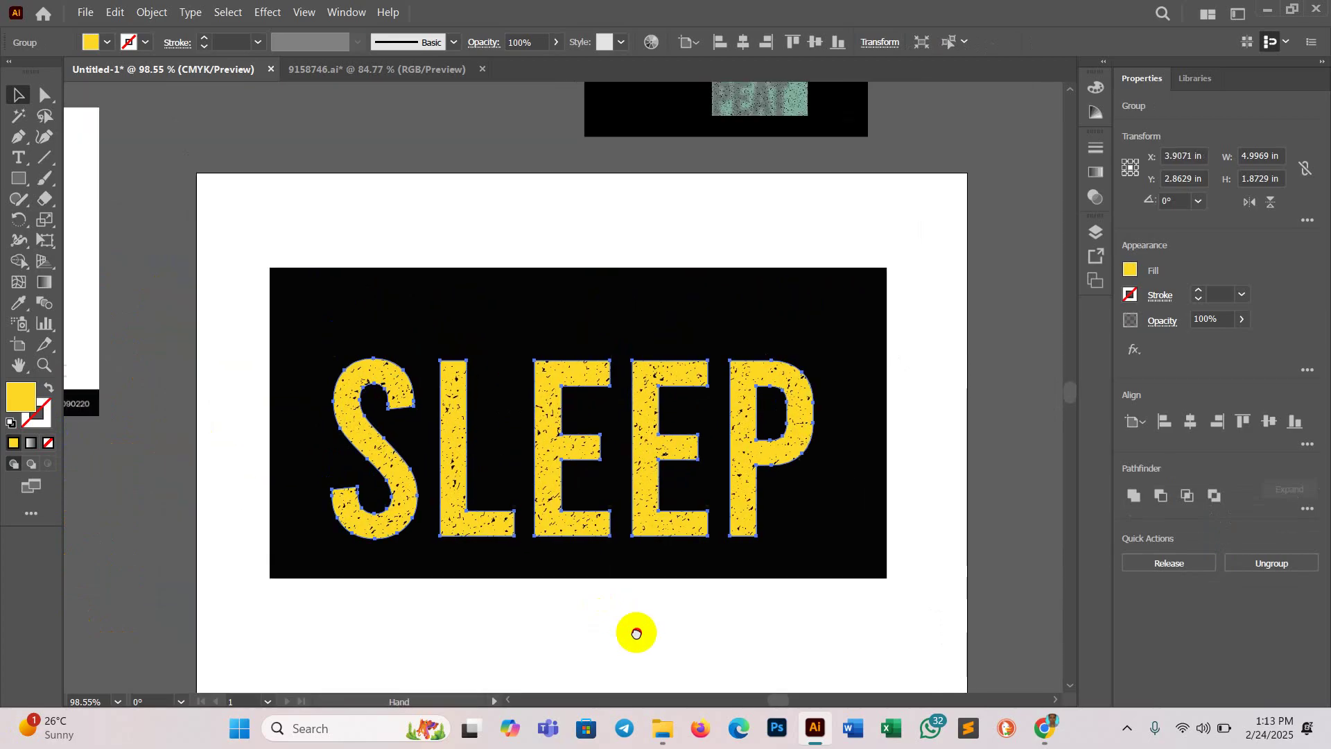
scroll(1071, 278, "down", 1)
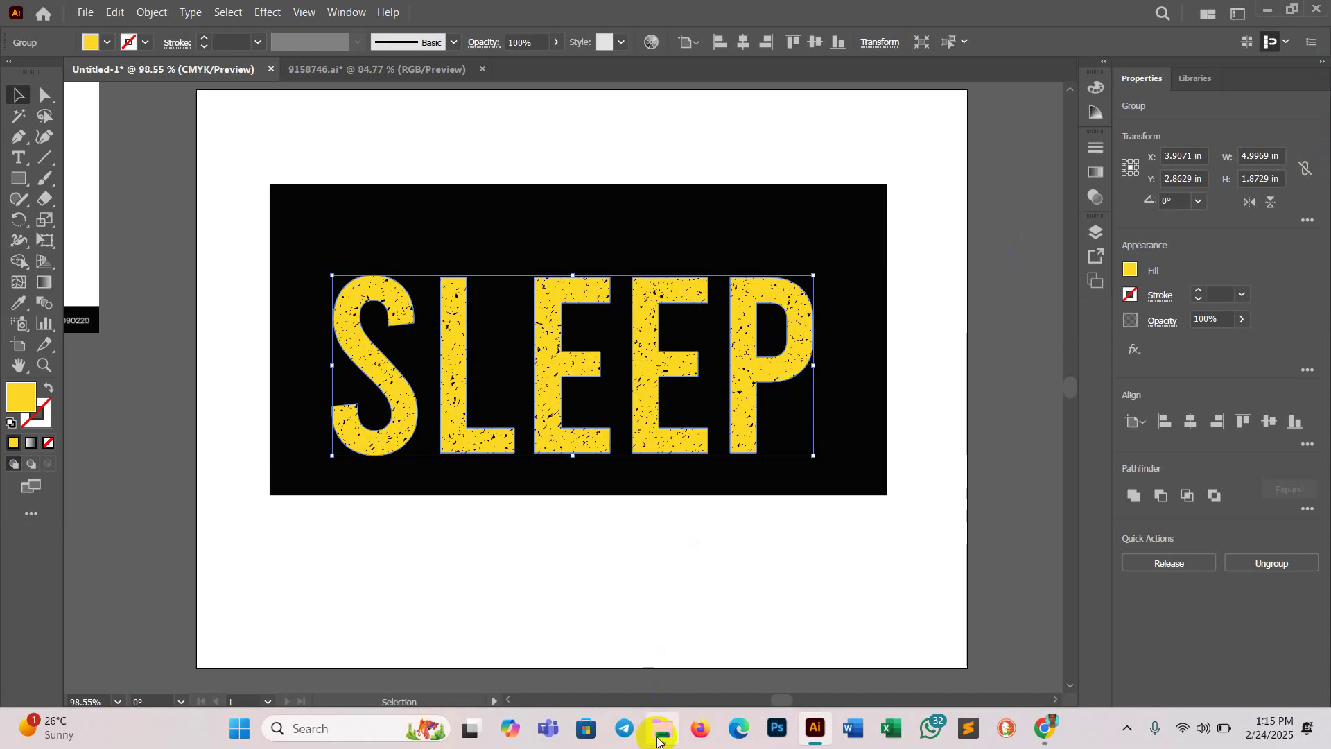
Step: Switch to File Explorer and open the Word document গ্রাফিক -এসাইনমেন্ট.docx from USB Drive (F:)
left_click(660, 735)
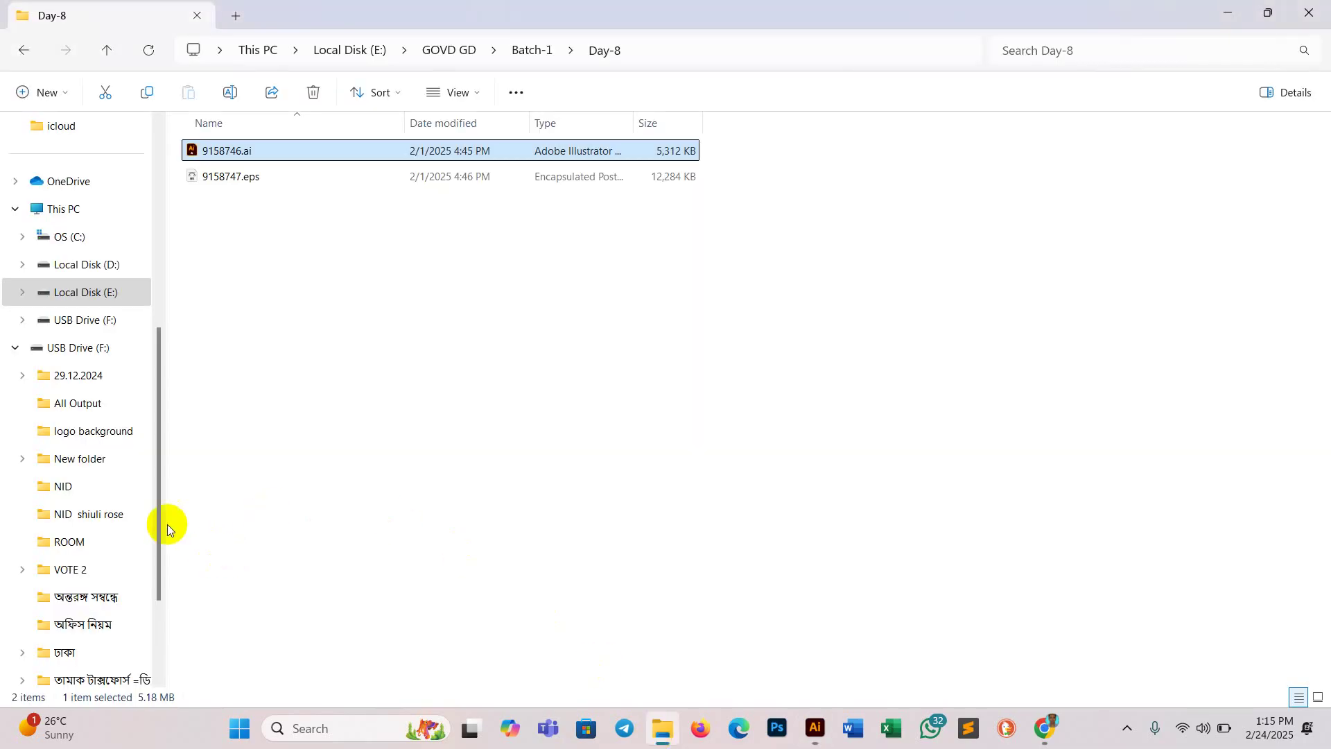
left_click(89, 348)
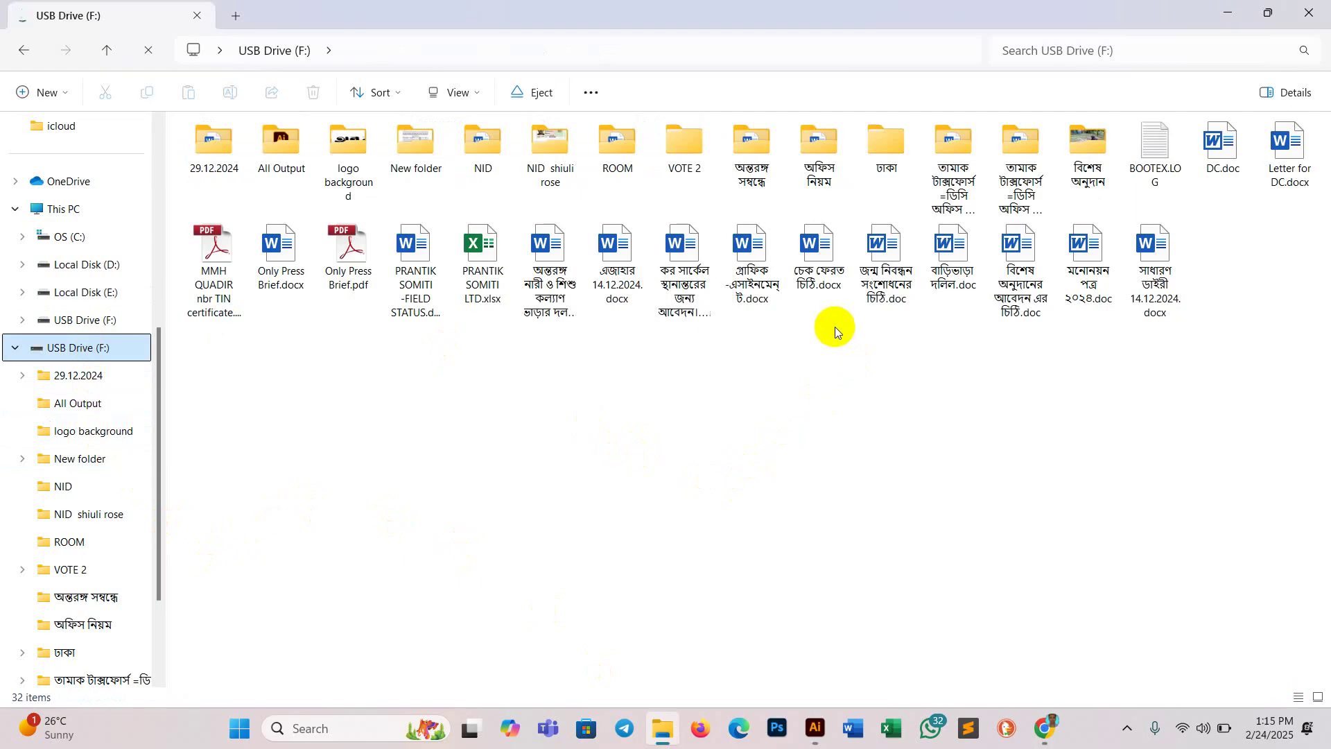
double_click(757, 252)
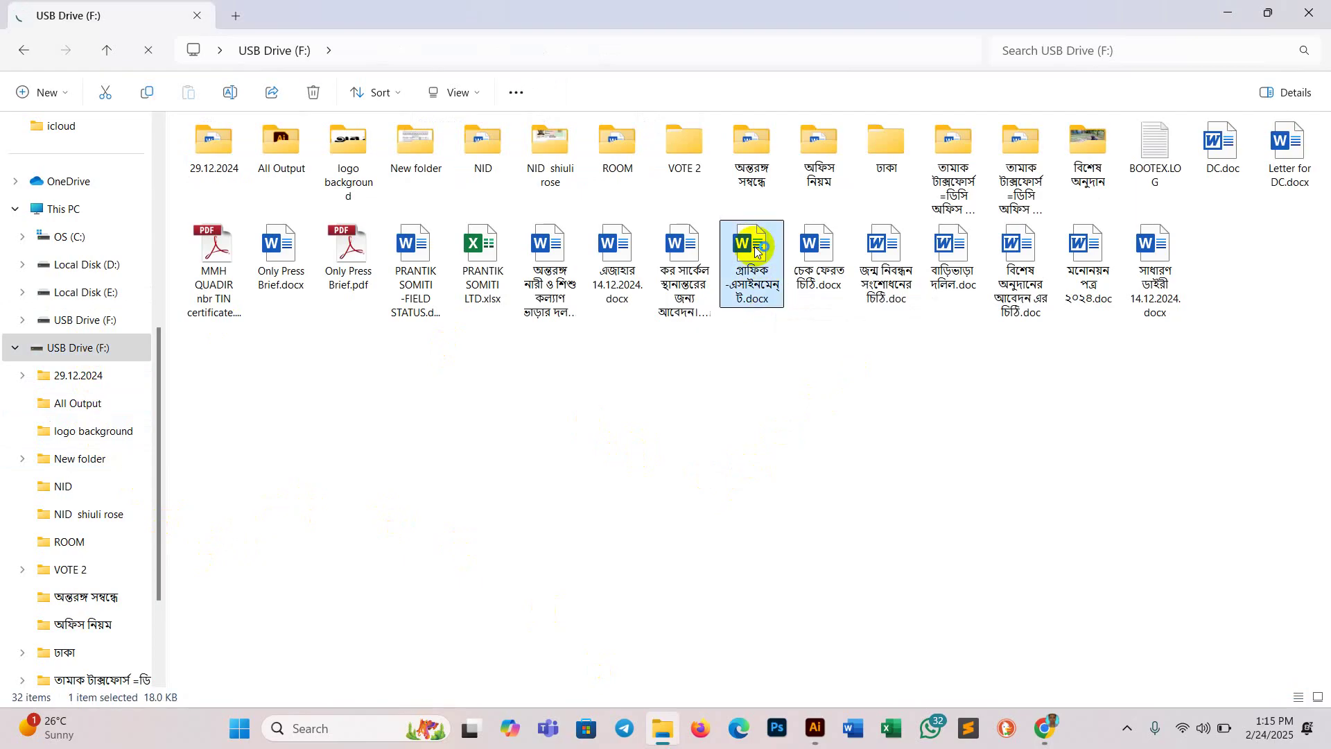